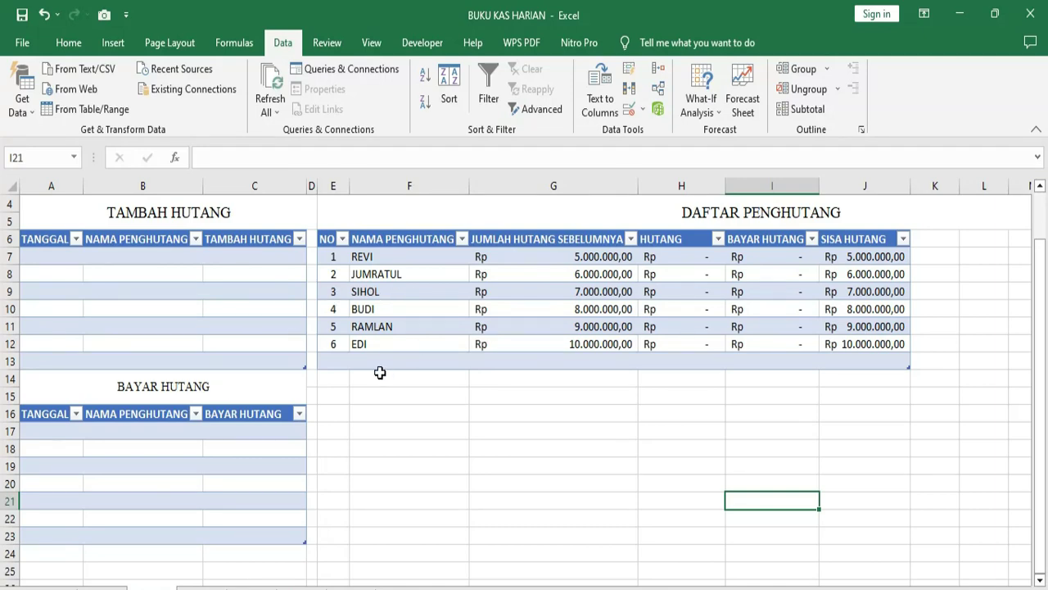
# Step: Examine the layout of the TAMBAH HUTANG, BAYAR HUTANG and DAFTAR PENGHUTANG tables on the sheet
pyautogui.scroll(1, 413, 435)
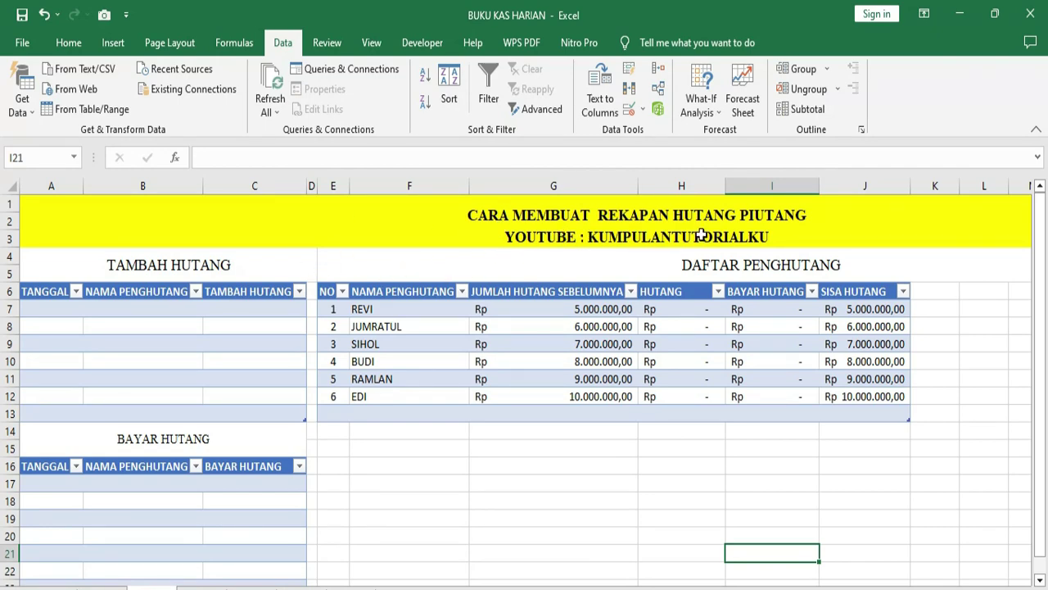
pyautogui.scroll(-1, 685, 229)
pyautogui.scroll(1, 648, 237)
pyautogui.moveTo(120, 266); pyautogui.dragTo(187, 529)
pyautogui.click(173, 355)
pyautogui.scroll(-1, 174, 356)
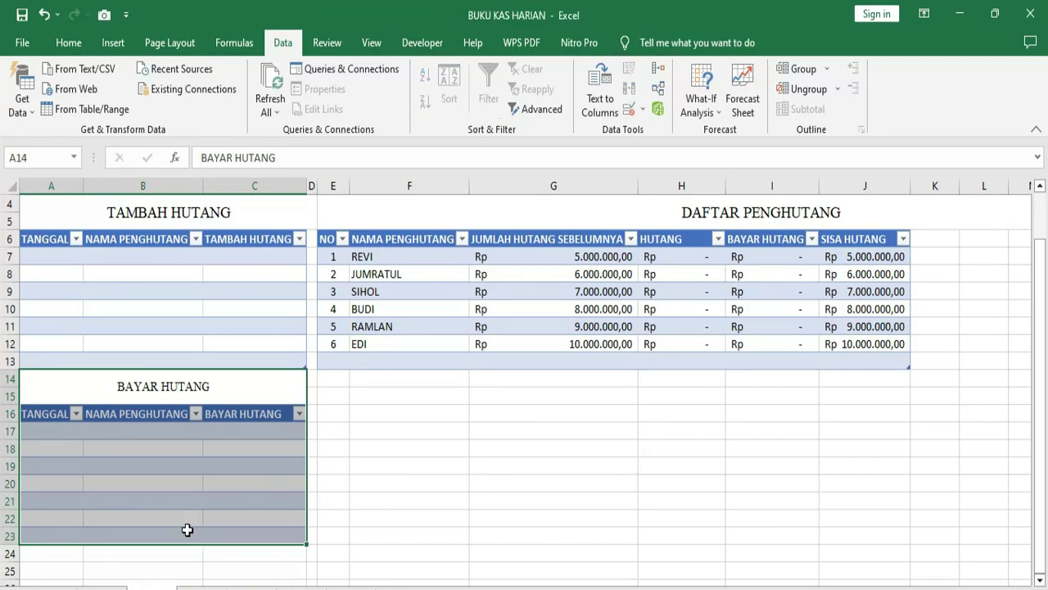
pyautogui.click(159, 498)
pyautogui.scroll(1, 418, 377)
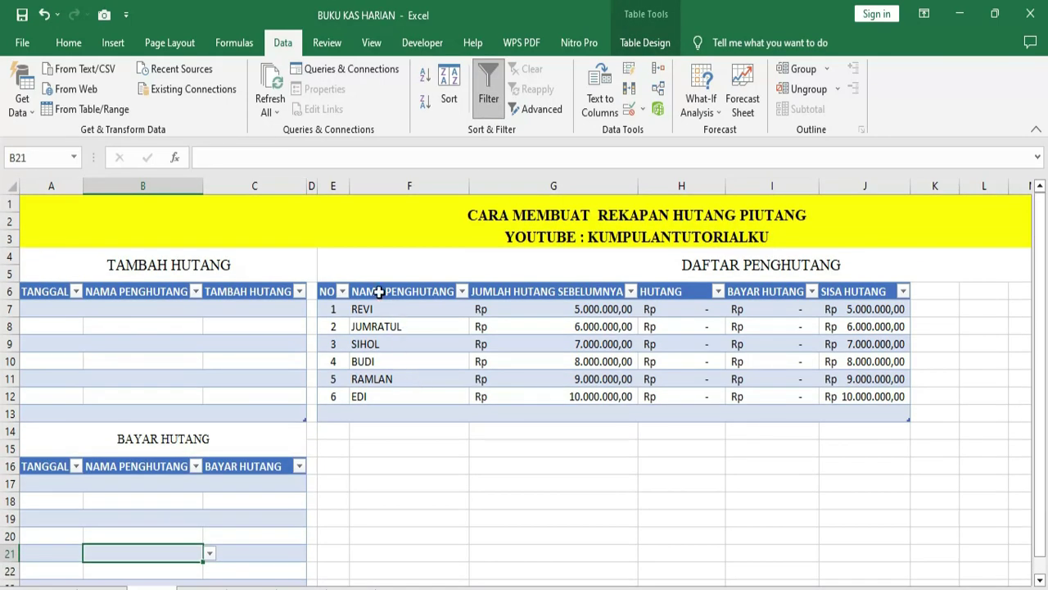
pyautogui.moveTo(381, 293); pyautogui.dragTo(855, 408)
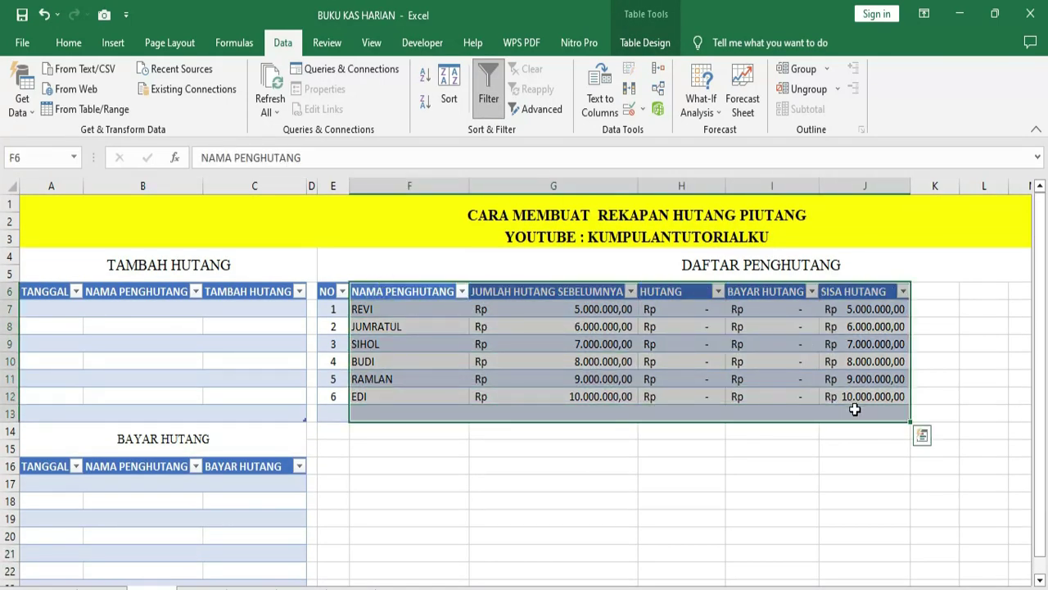
pyautogui.click(600, 344)
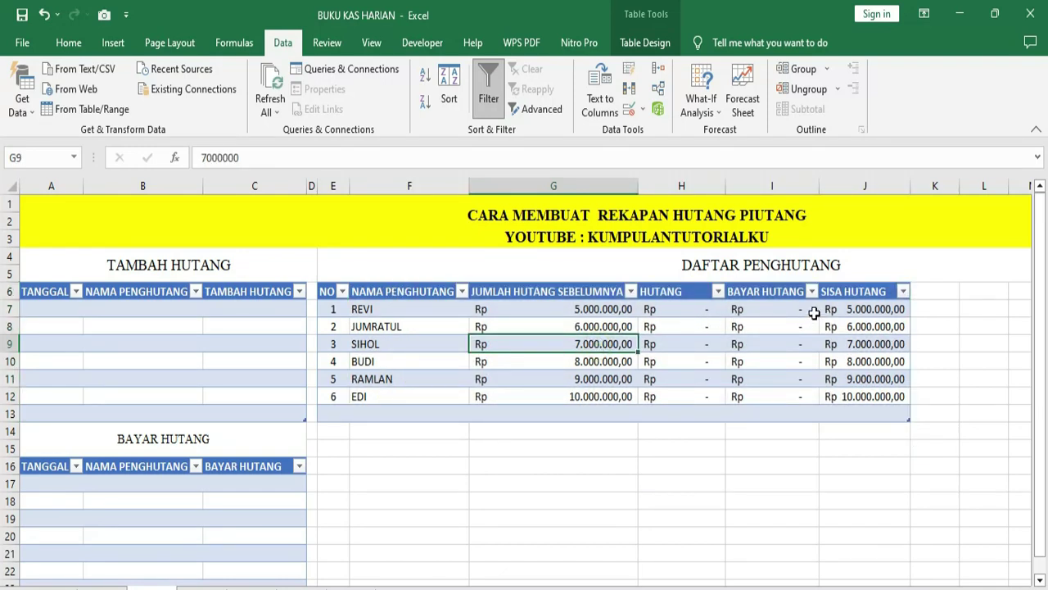
pyautogui.click(127, 312)
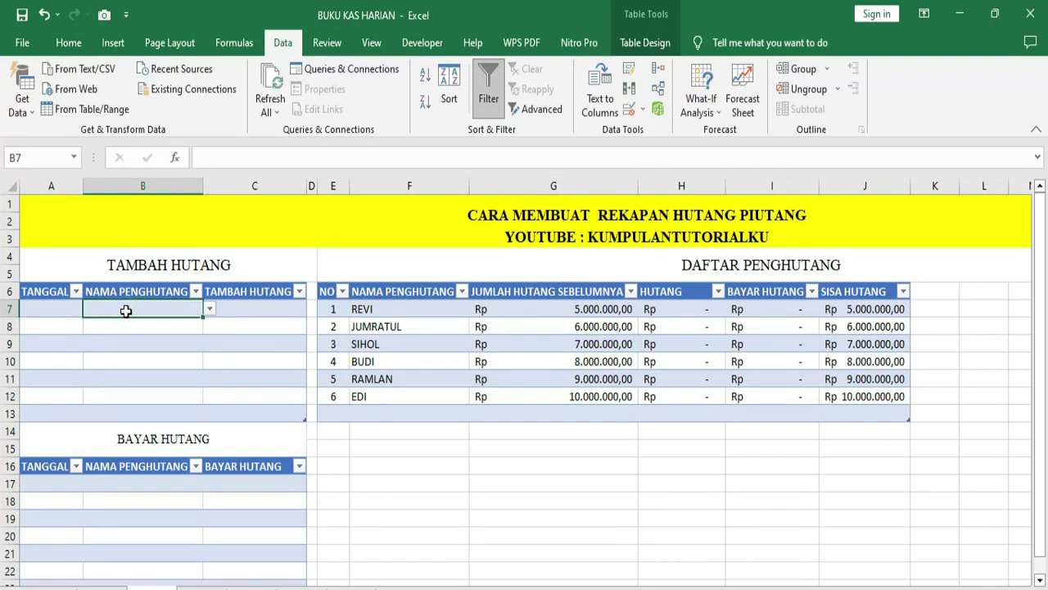
pyautogui.click(180, 502)
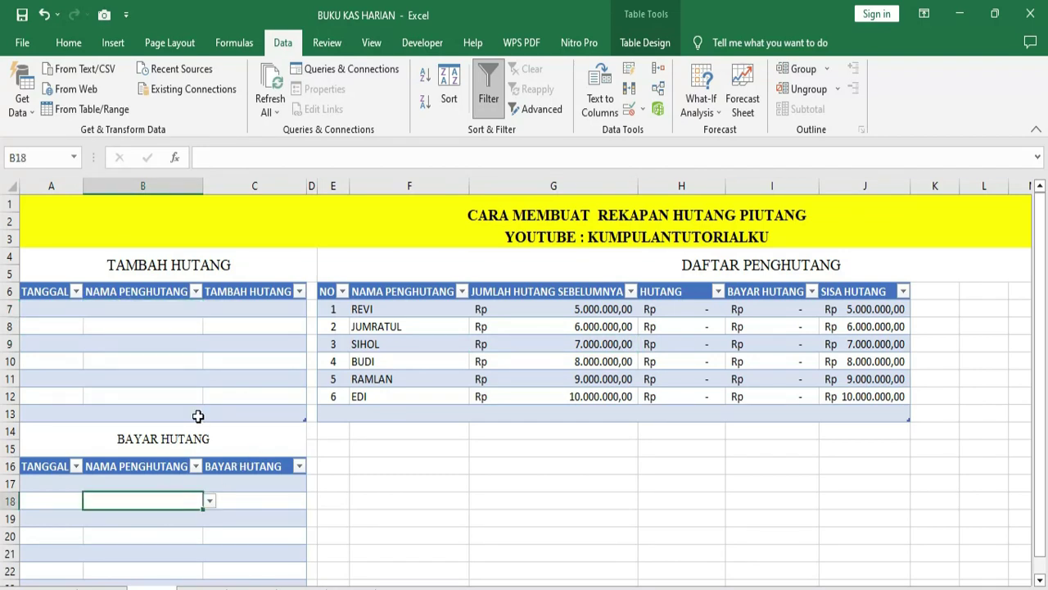
# Step: Review the column headings of the DAFTAR PENGHUTANG table, from NAMA PENGHUTANG through SISA HUTANG
pyautogui.click(410, 293)
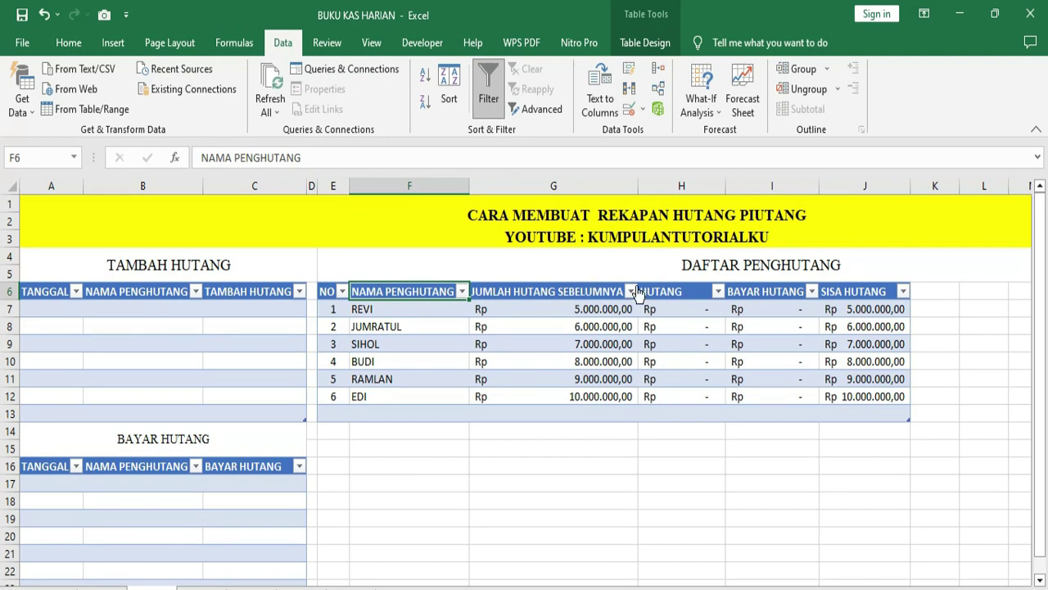
pyautogui.click(382, 339)
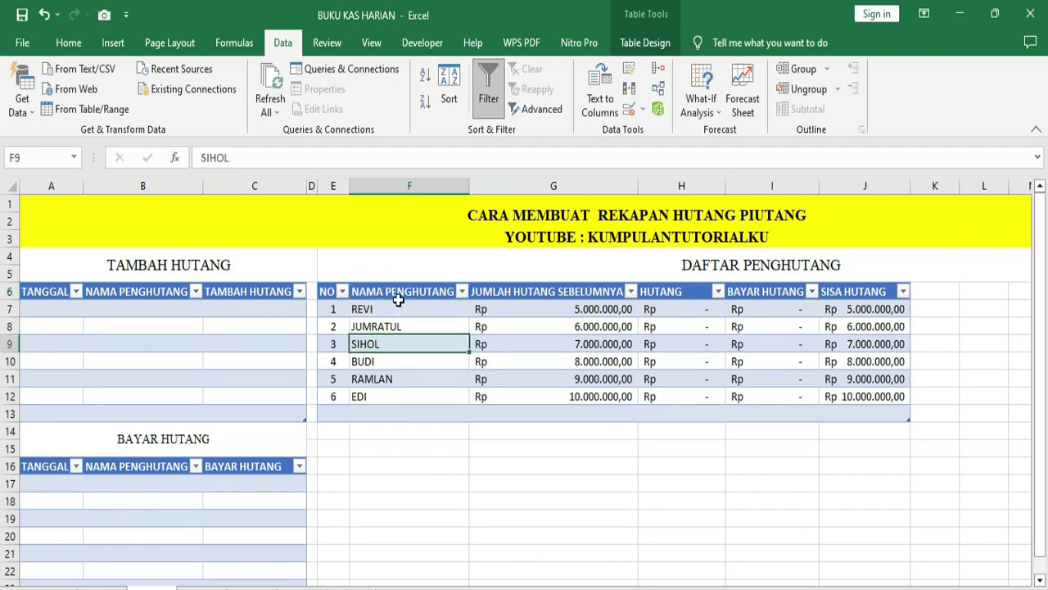
pyautogui.click(399, 296)
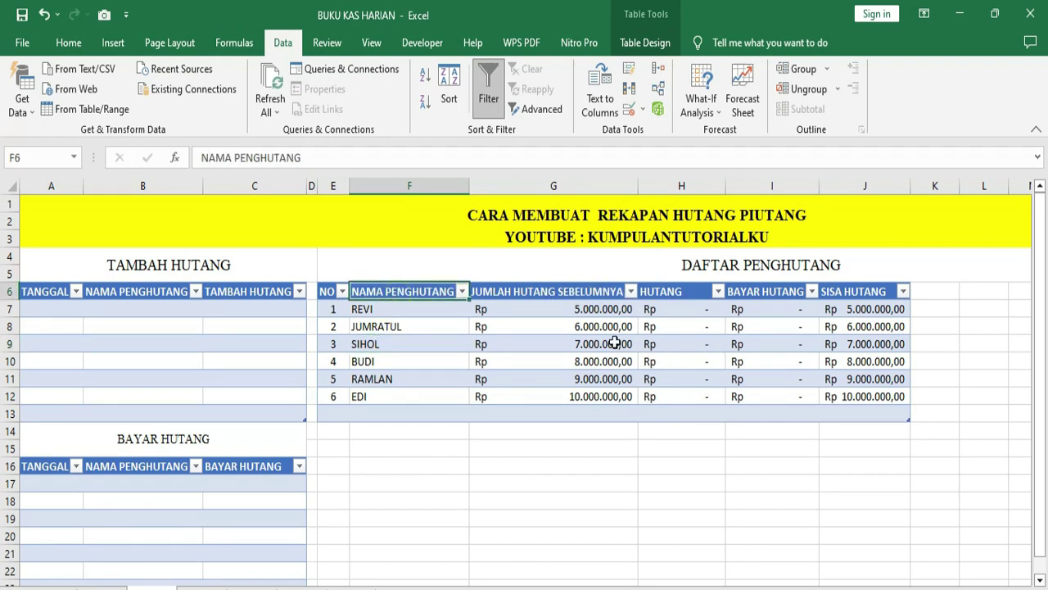
pyautogui.click(521, 298)
pyautogui.click(662, 292)
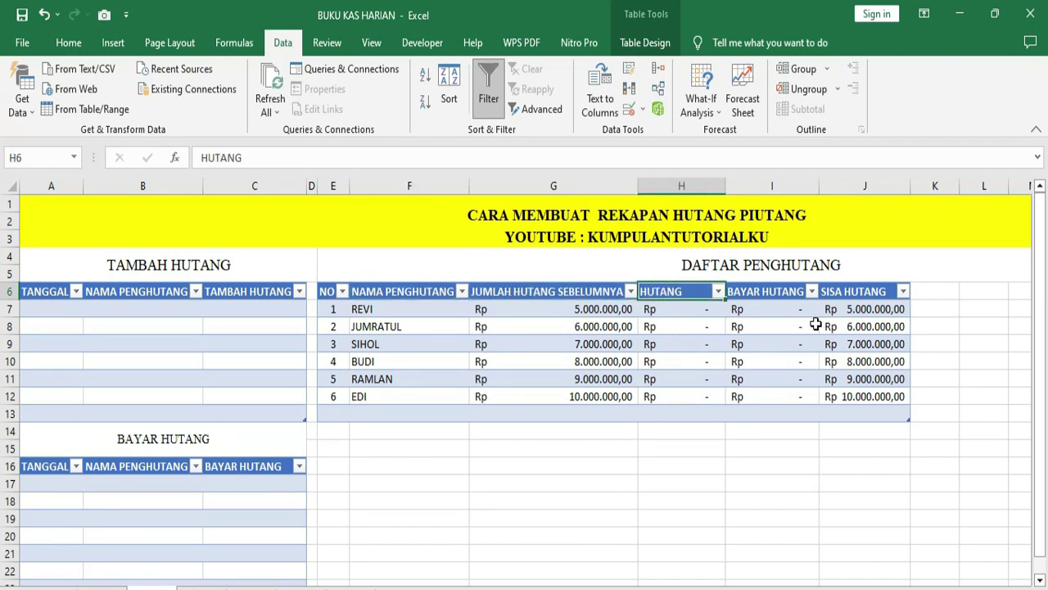
pyautogui.click(771, 294)
pyautogui.click(845, 295)
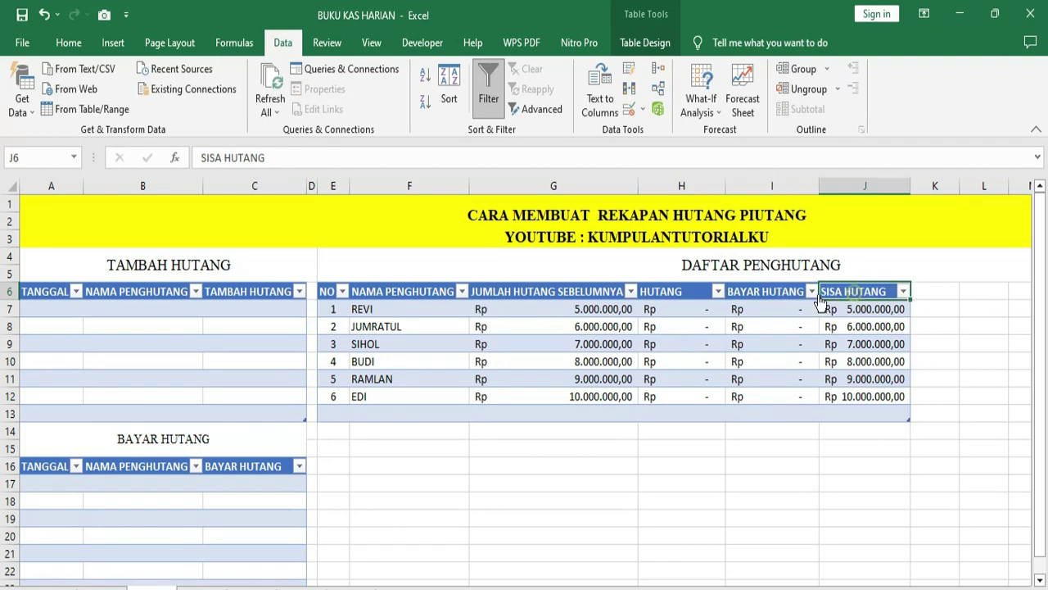
pyautogui.click(671, 297)
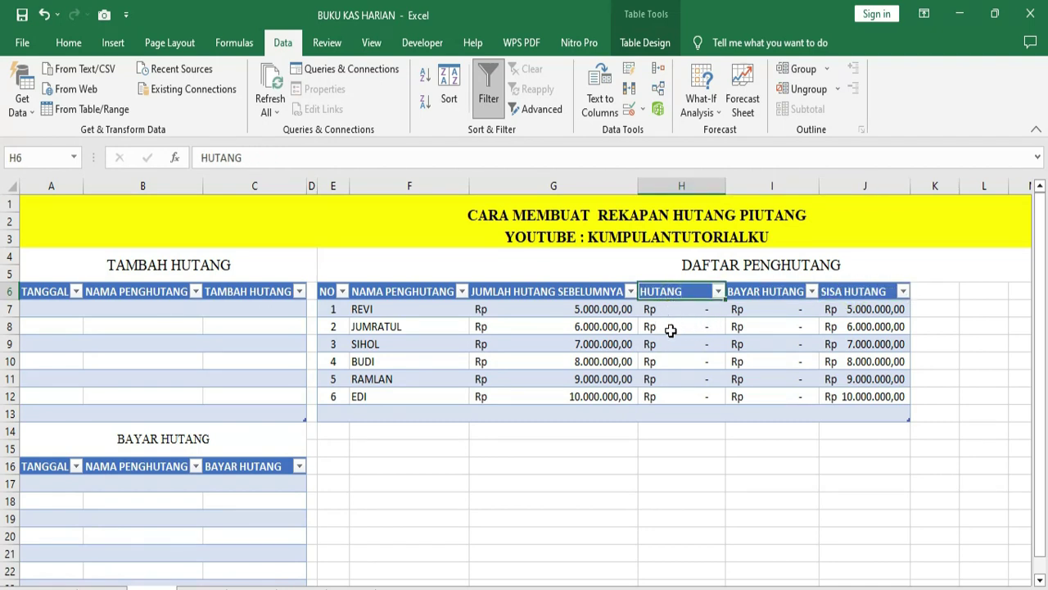
# Step: Compare the debtor records in DAFTAR PENGHUTANG with the entry rows of the TAMBAH HUTANG and BAYAR HUTANG tables
pyautogui.click(185, 311)
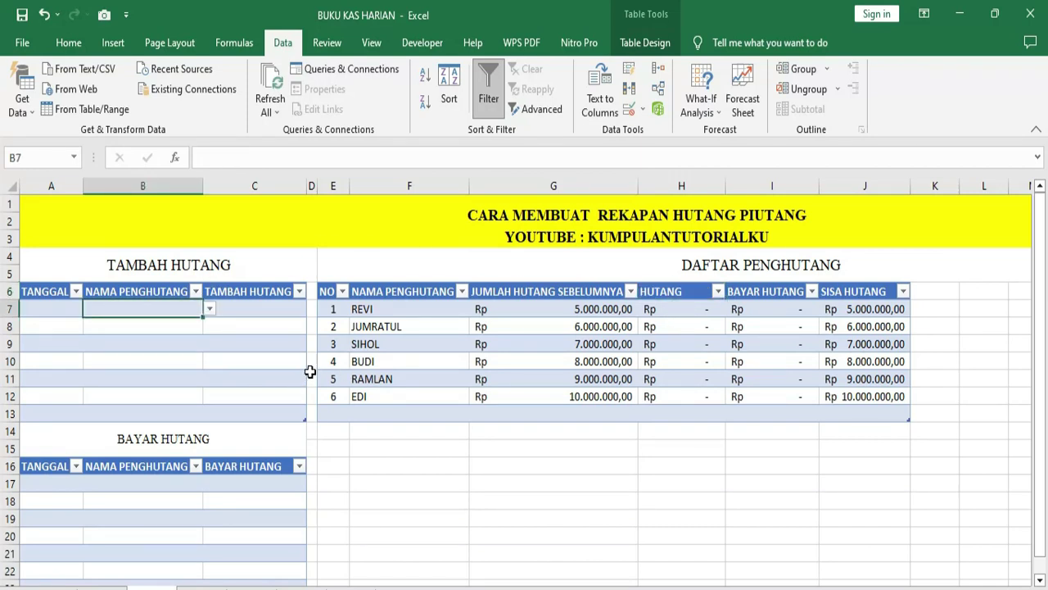
pyautogui.scroll(-1, 309, 372)
pyautogui.scroll(1, 329, 332)
pyautogui.click(498, 326)
pyautogui.click(406, 308)
pyautogui.click(543, 311)
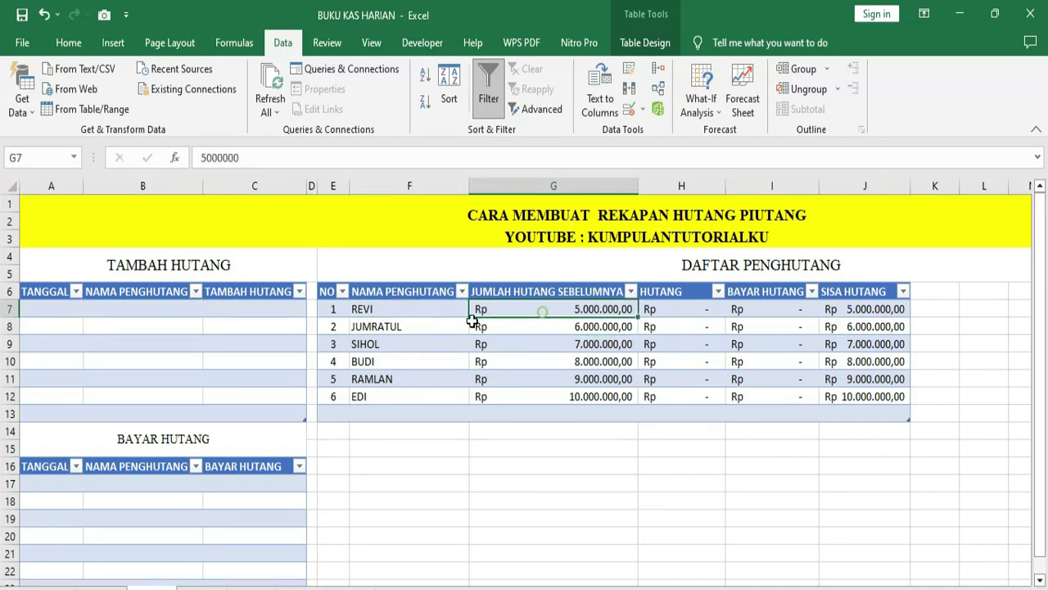
pyautogui.moveTo(414, 309); pyautogui.dragTo(807, 394)
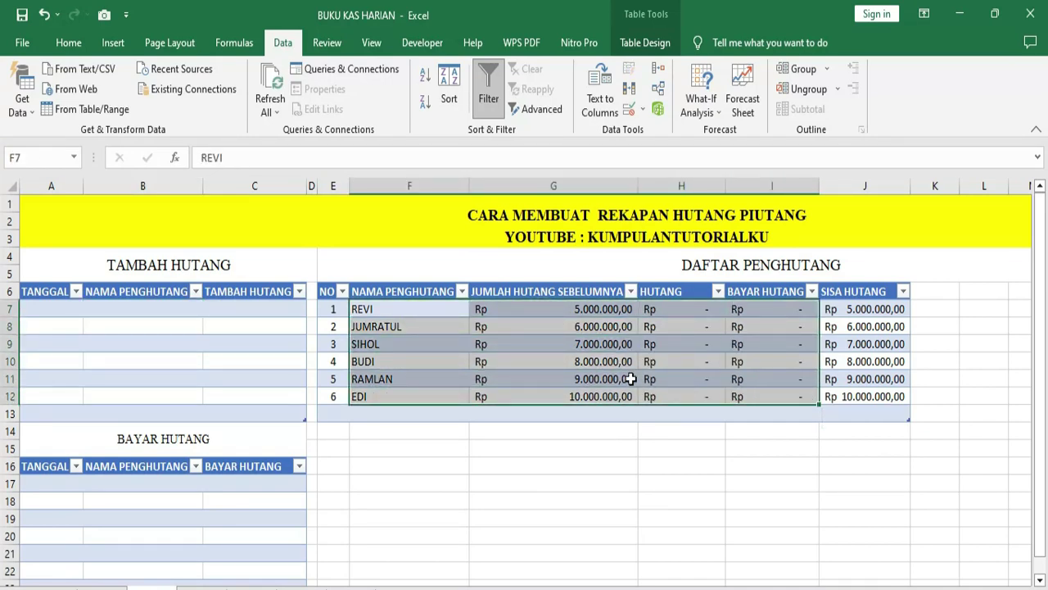
pyautogui.click(629, 379)
pyautogui.moveTo(40, 309); pyautogui.dragTo(206, 369)
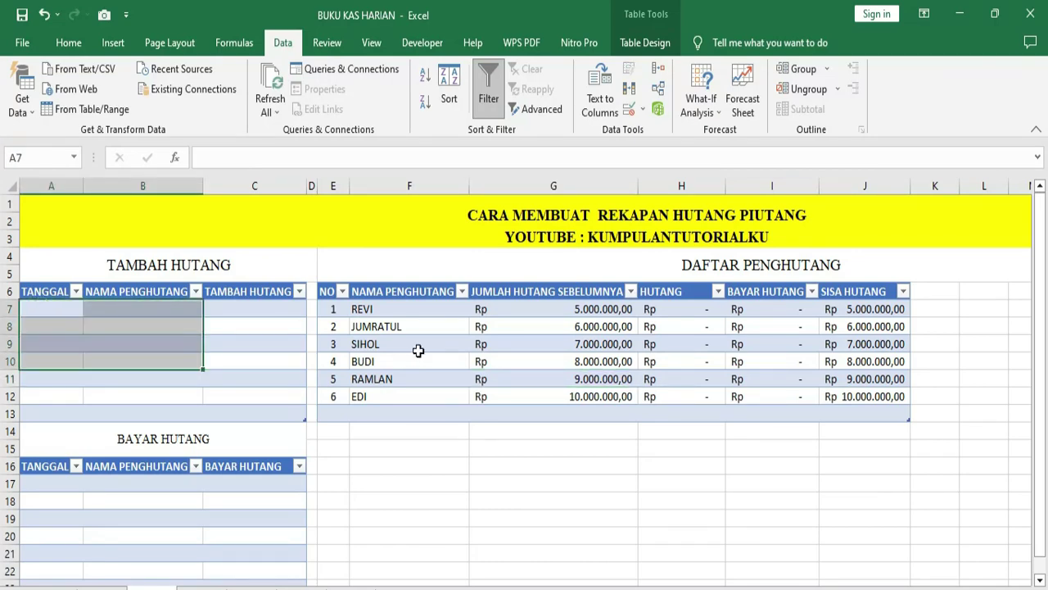
pyautogui.click(416, 348)
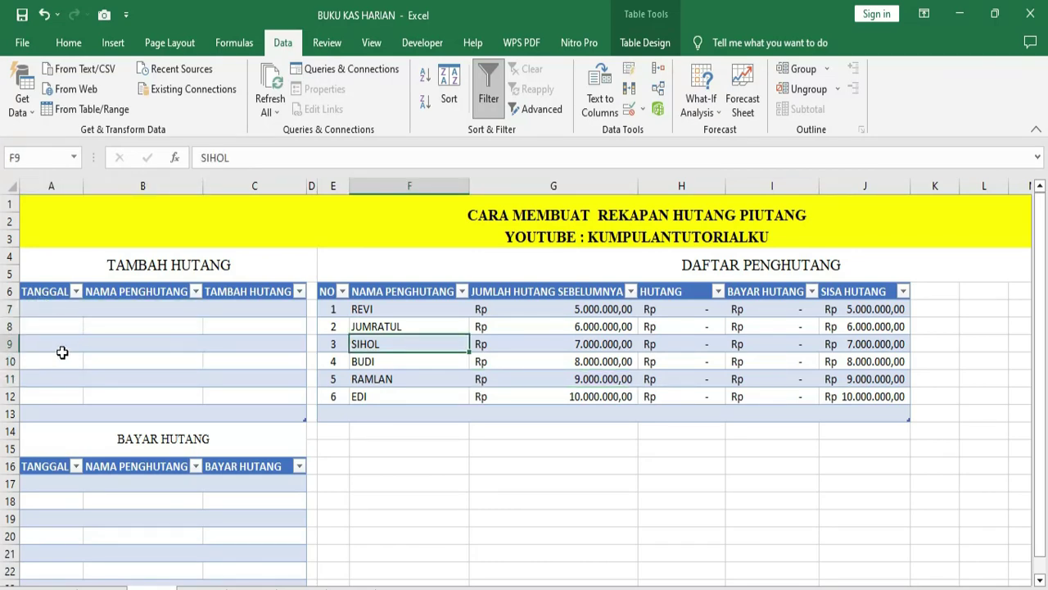
pyautogui.click(104, 313)
pyautogui.scroll(-1, 123, 323)
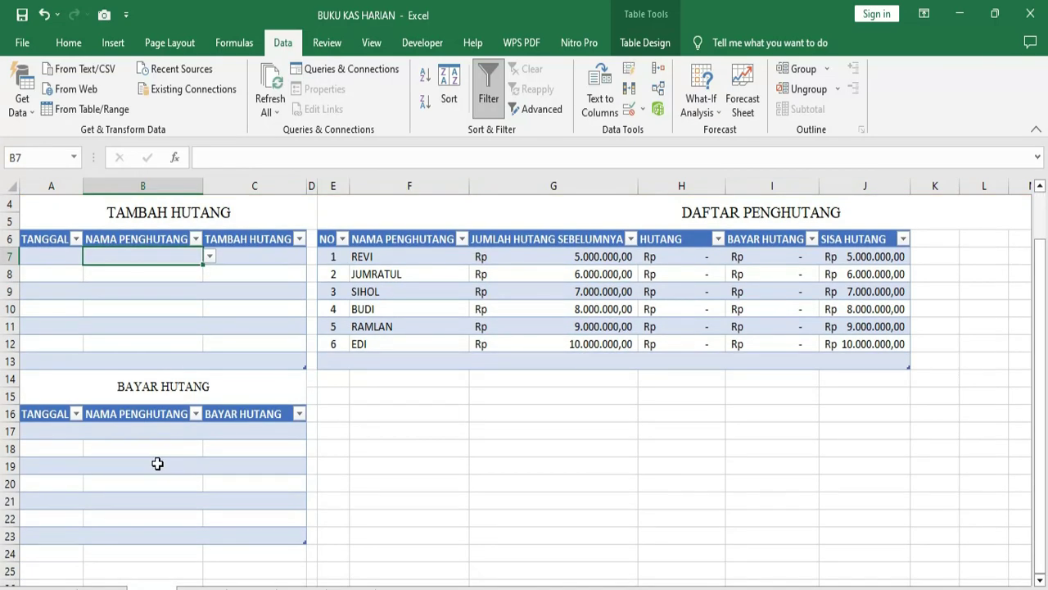
pyautogui.click(143, 468)
pyautogui.scroll(1, 100, 425)
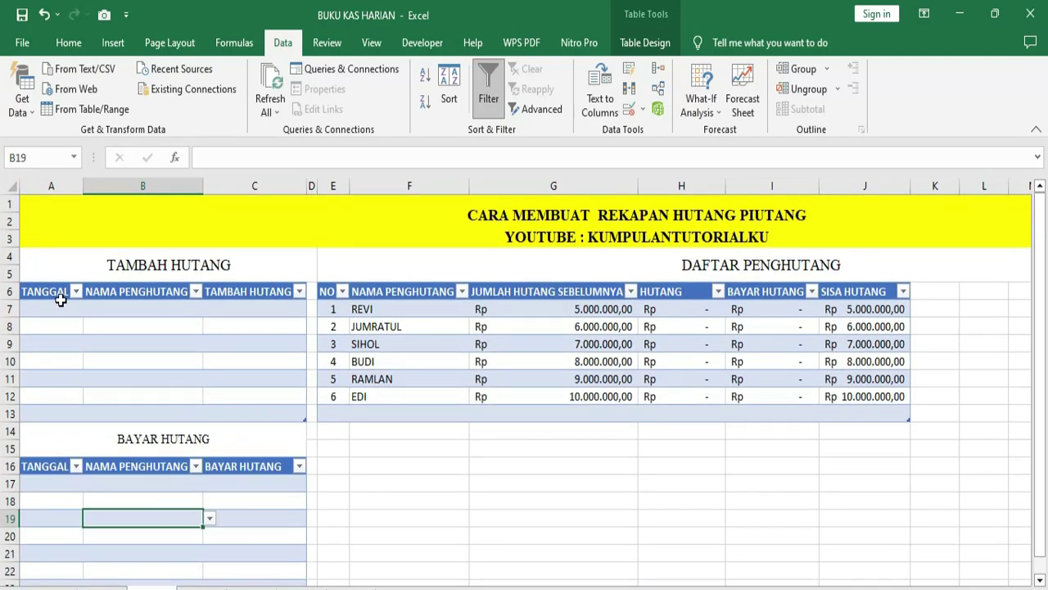
# Step: Review the date, debtor name and amount headings of the TAMBAH HUTANG and BAYAR HUTANG tables
pyautogui.click(45, 293)
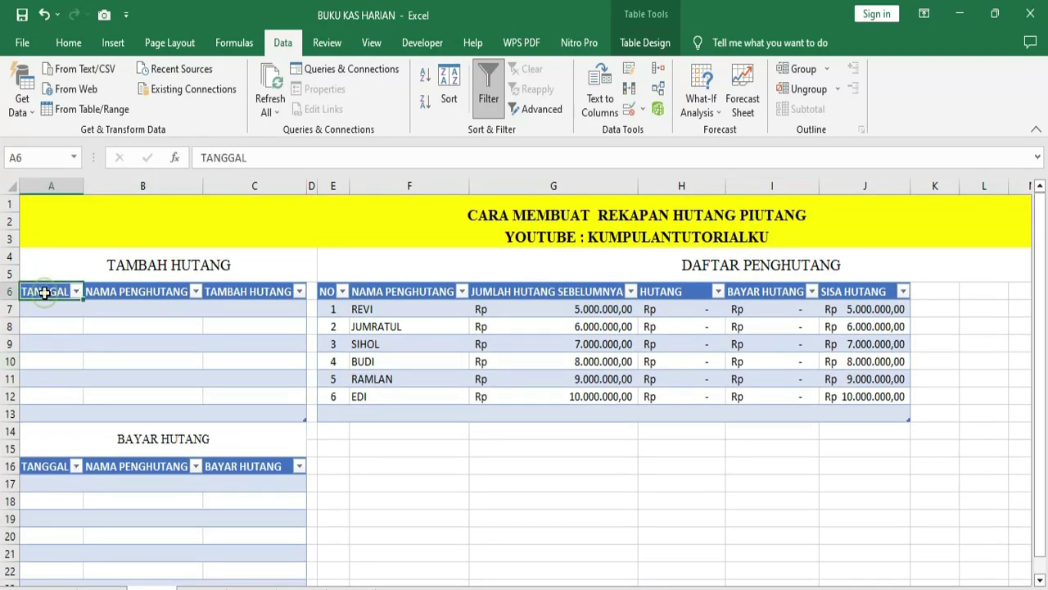
pyautogui.click(141, 293)
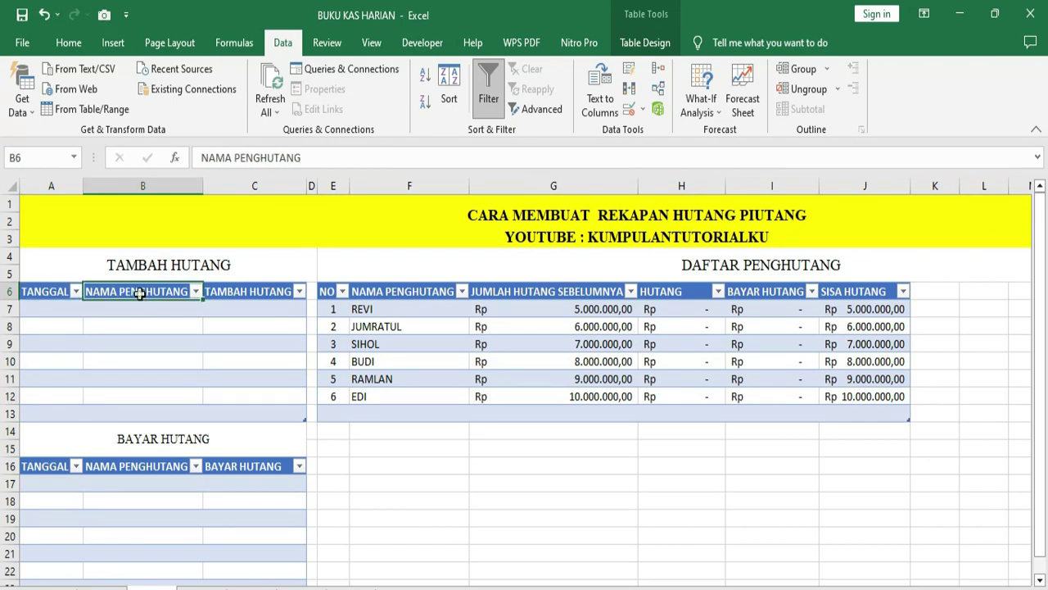
pyautogui.click(251, 298)
pyautogui.scroll(-1, 41, 432)
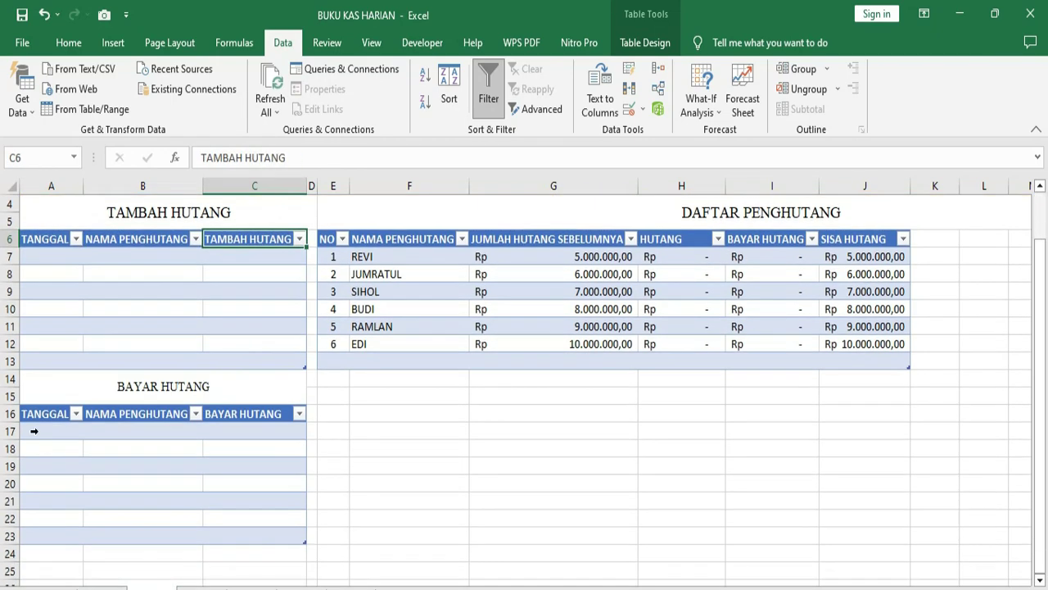
pyautogui.click(47, 415)
pyautogui.click(122, 413)
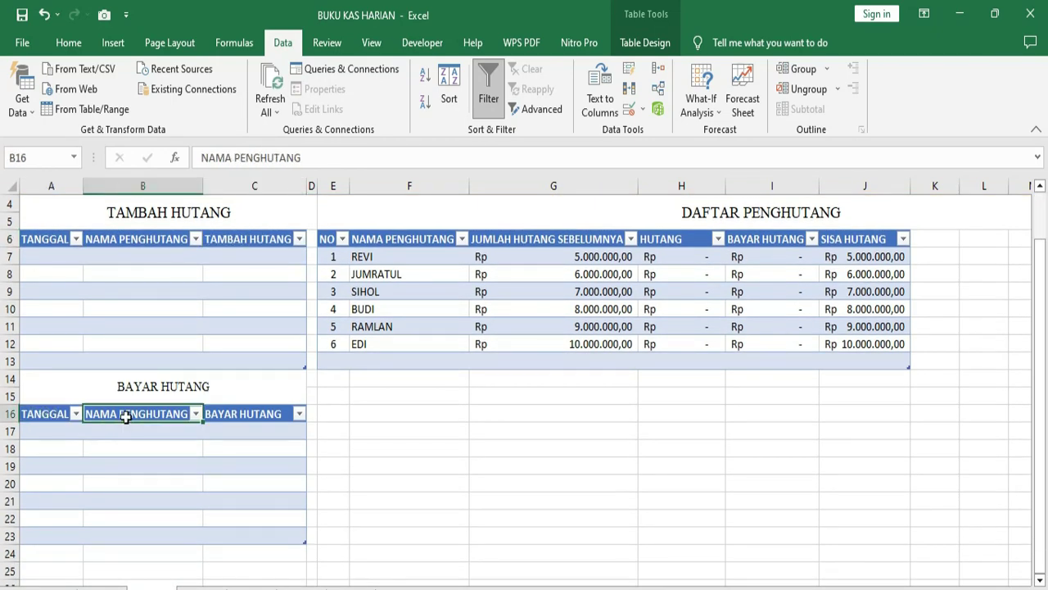
pyautogui.click(236, 414)
pyautogui.scroll(1, 230, 458)
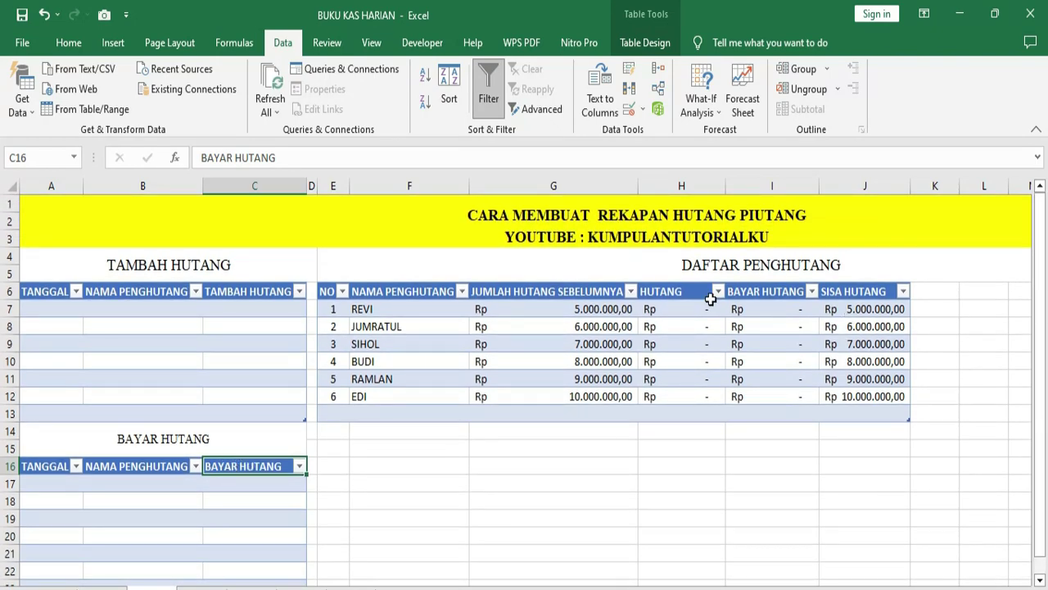
# Step: Inspect how the HUTANG, BAYAR HUTANG and SISA HUTANG columns of DAFTAR PENGHUTANG draw on the two entry tables, including their row 7 formulas
pyautogui.click(659, 290)
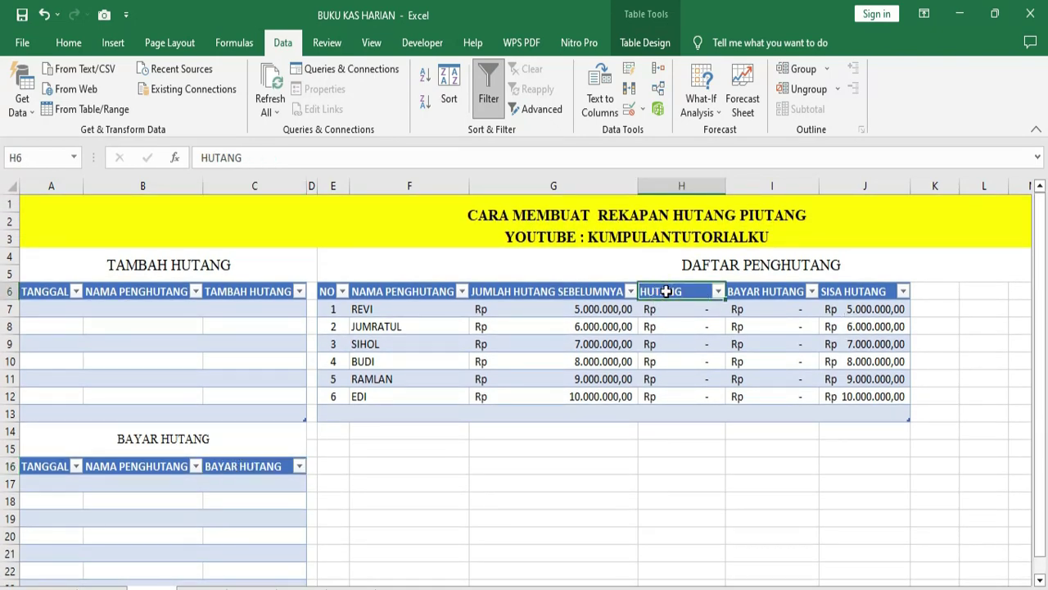
pyautogui.click(242, 293)
pyautogui.click(758, 295)
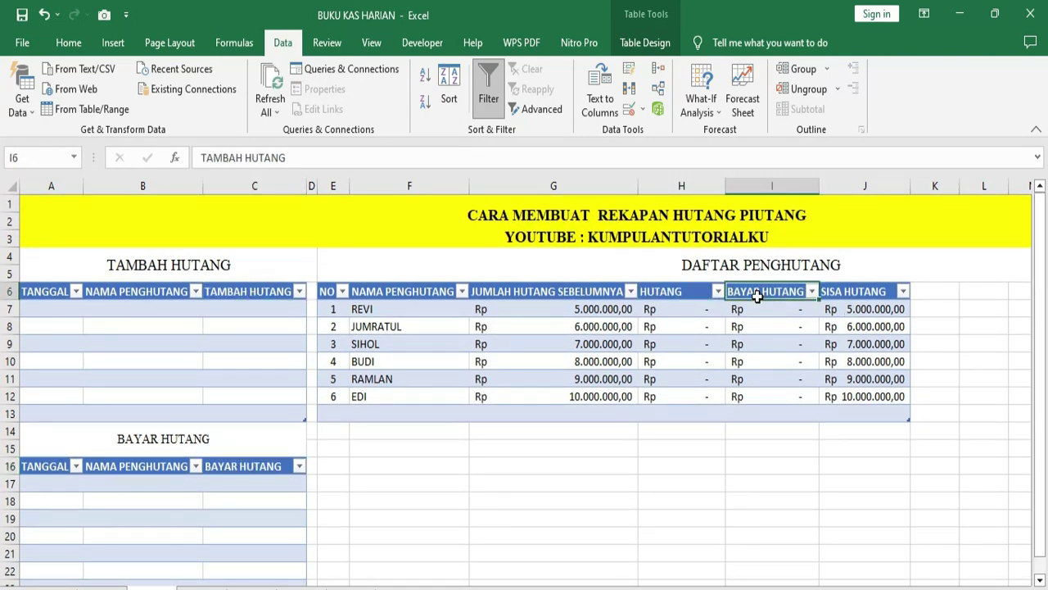
pyautogui.click(283, 465)
pyautogui.click(860, 309)
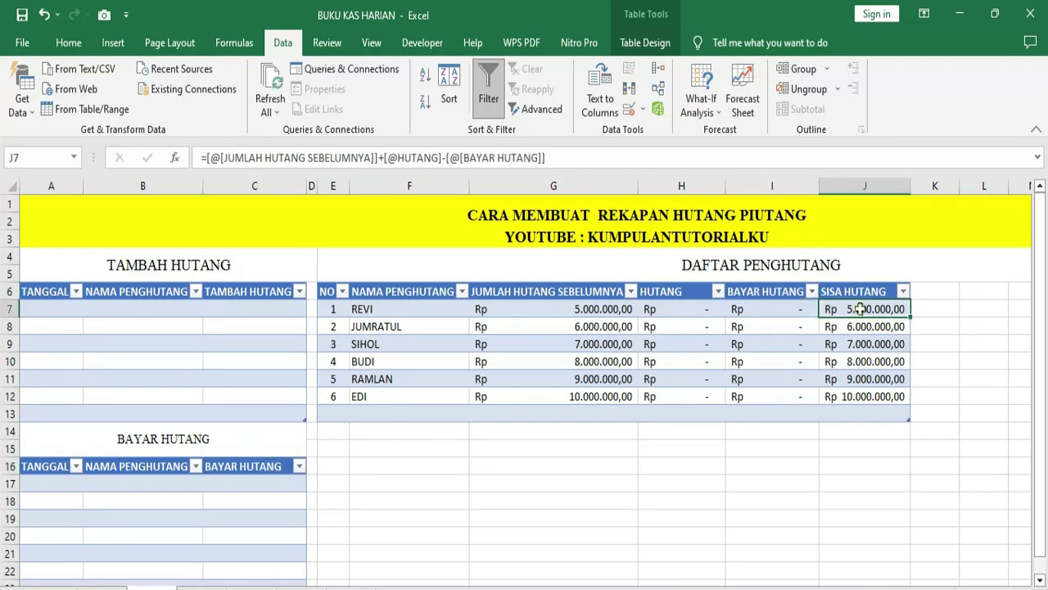
pyautogui.click(586, 305)
pyautogui.click(680, 305)
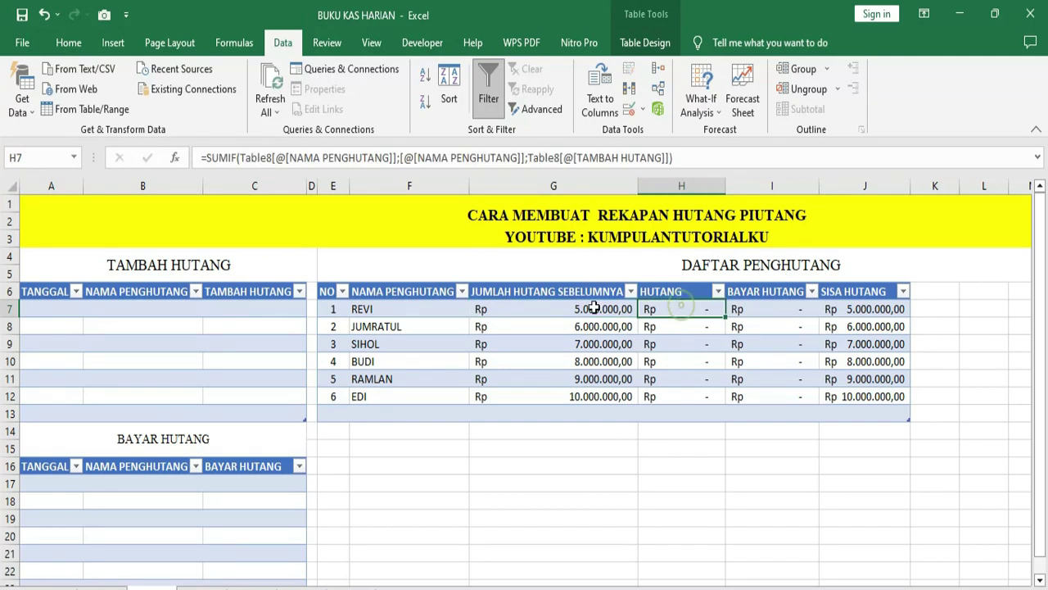
pyautogui.click(749, 308)
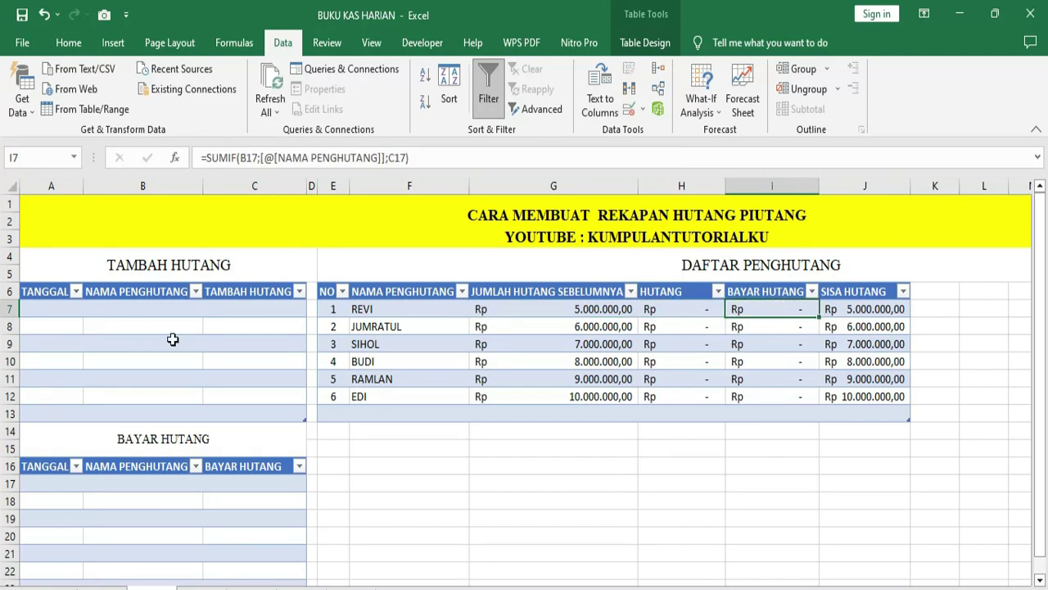
# Step: In the first TAMBAH HUTANG row, enter the date 12/06/2022 and choose the first debtor from the name list
pyautogui.click(46, 307)
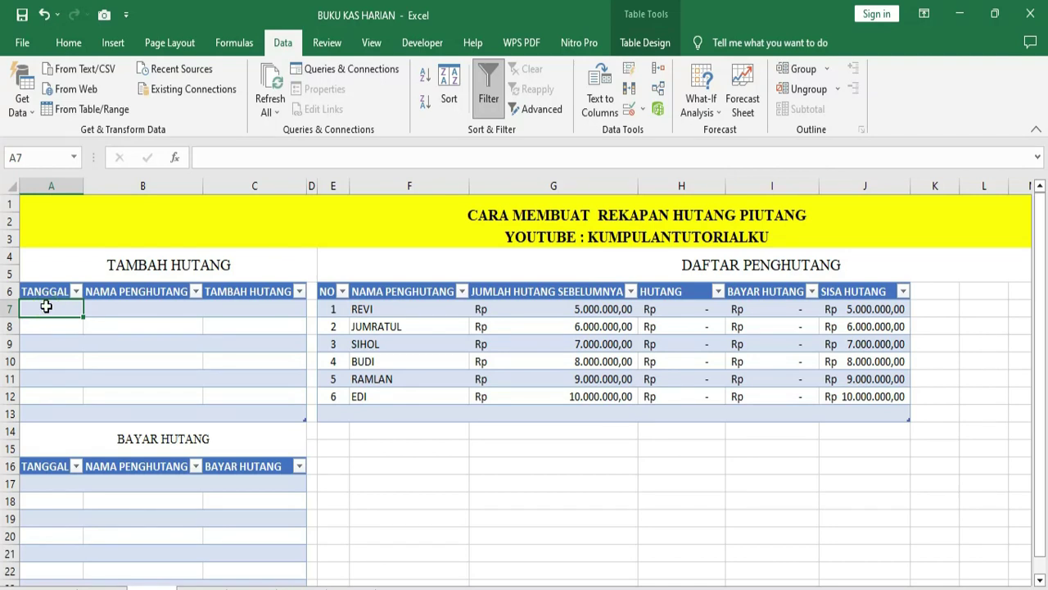
pyautogui.write('12/06/2022')
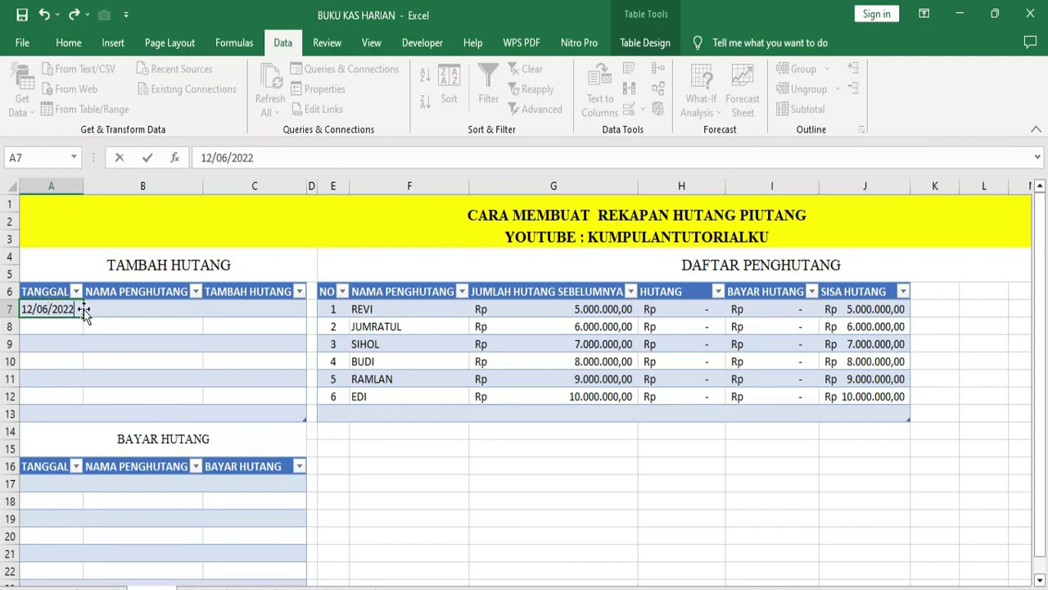
pyautogui.click(131, 306)
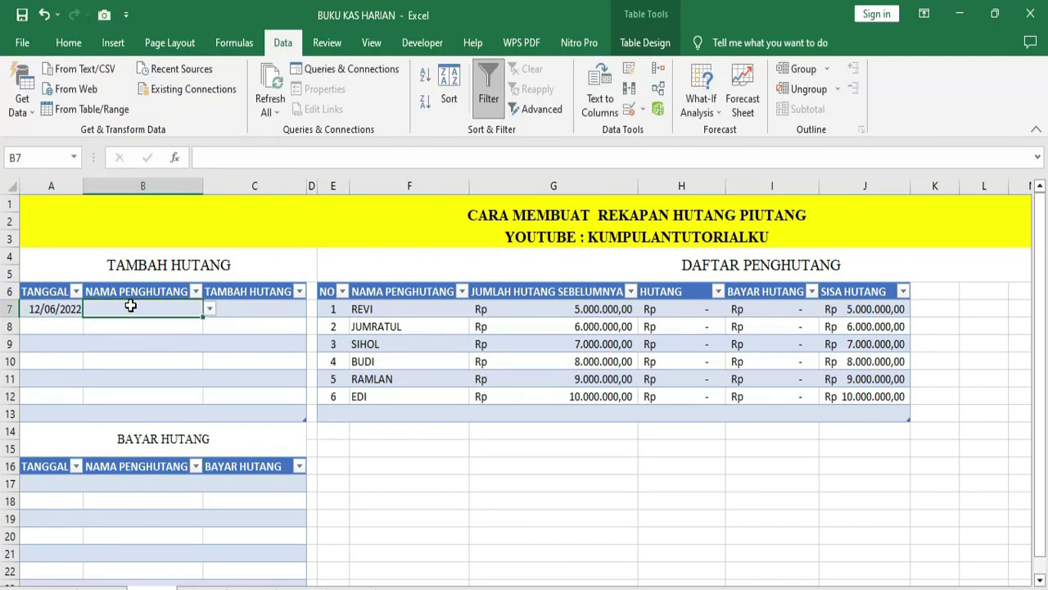
pyautogui.click(212, 309)
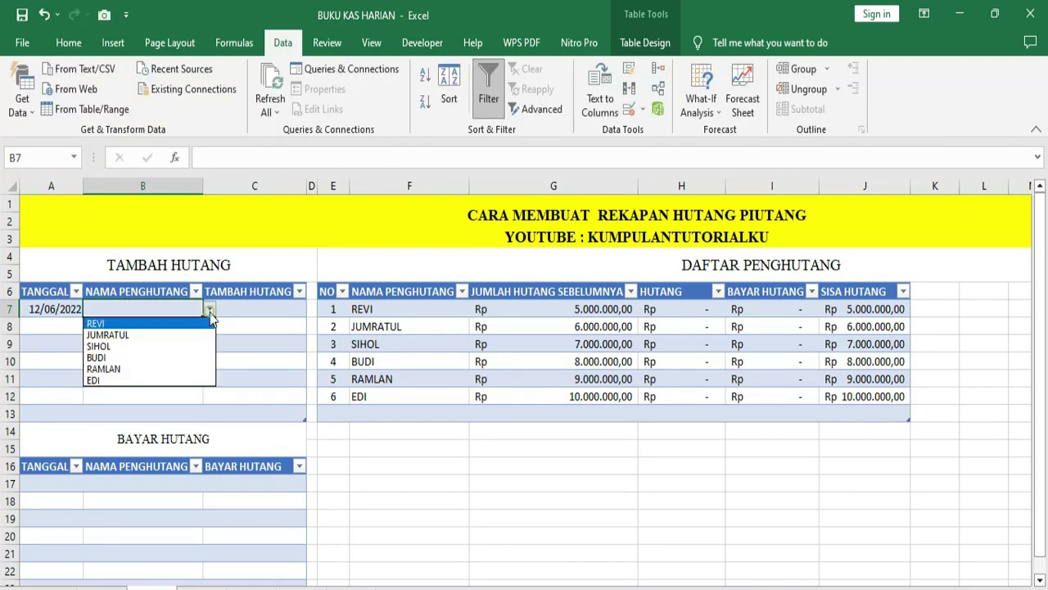
pyautogui.click(142, 326)
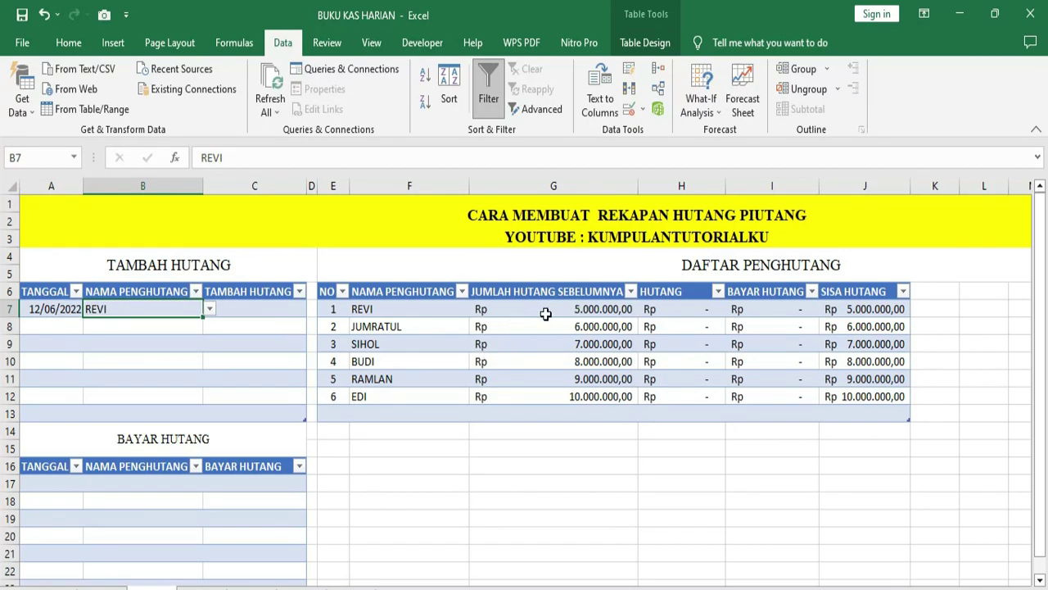
# Step: Check the first debtor's previous debt, and enter 100000 as the added debt in the first TAMBAH HUTANG row
pyautogui.click(578, 297)
pyautogui.click(588, 308)
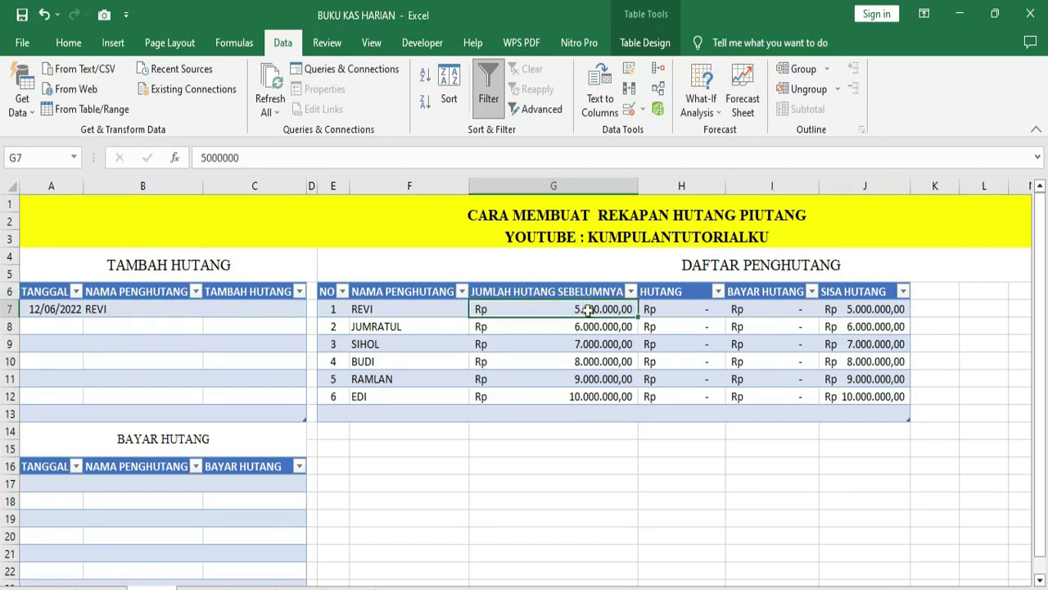
pyautogui.click(218, 309)
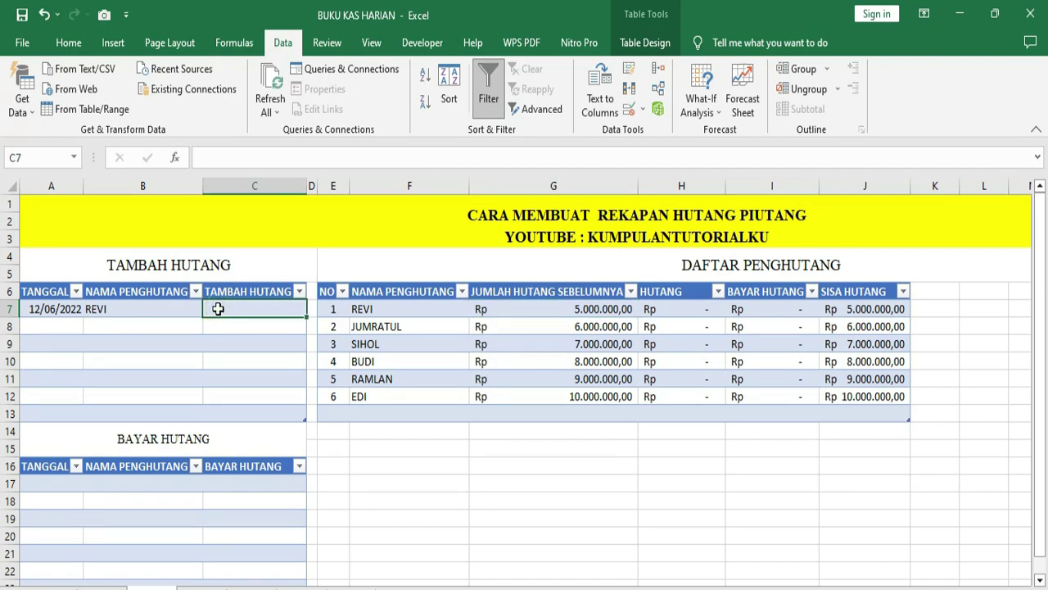
pyautogui.write('100000')
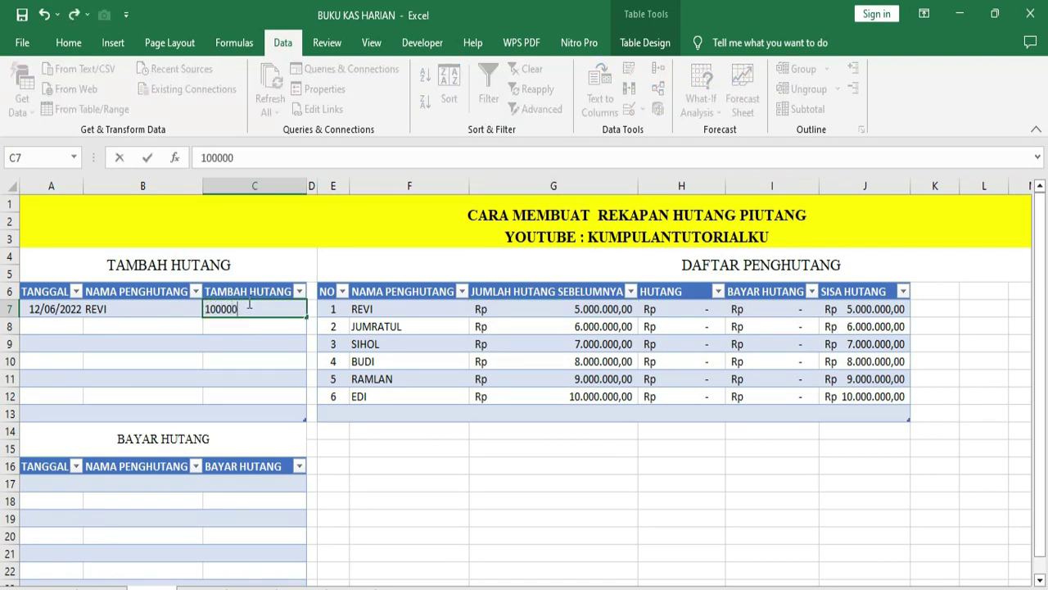
pyautogui.press('Return')
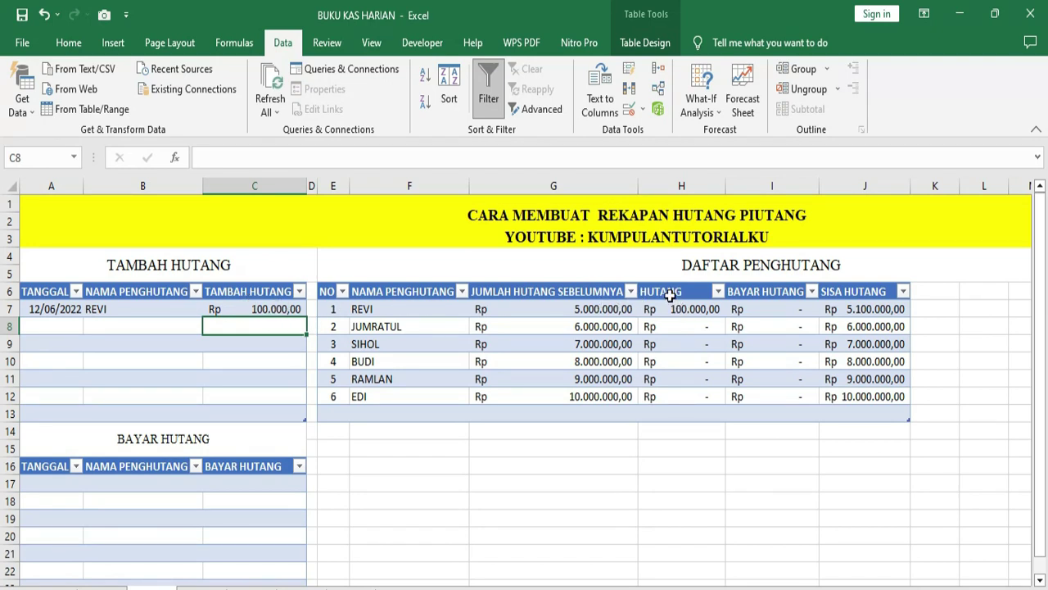
# Step: Check the HUTANG, SISA HUTANG and BAYAR HUTANG cells of the first debtor in DAFTAR PENGHUTANG
pyautogui.click(691, 310)
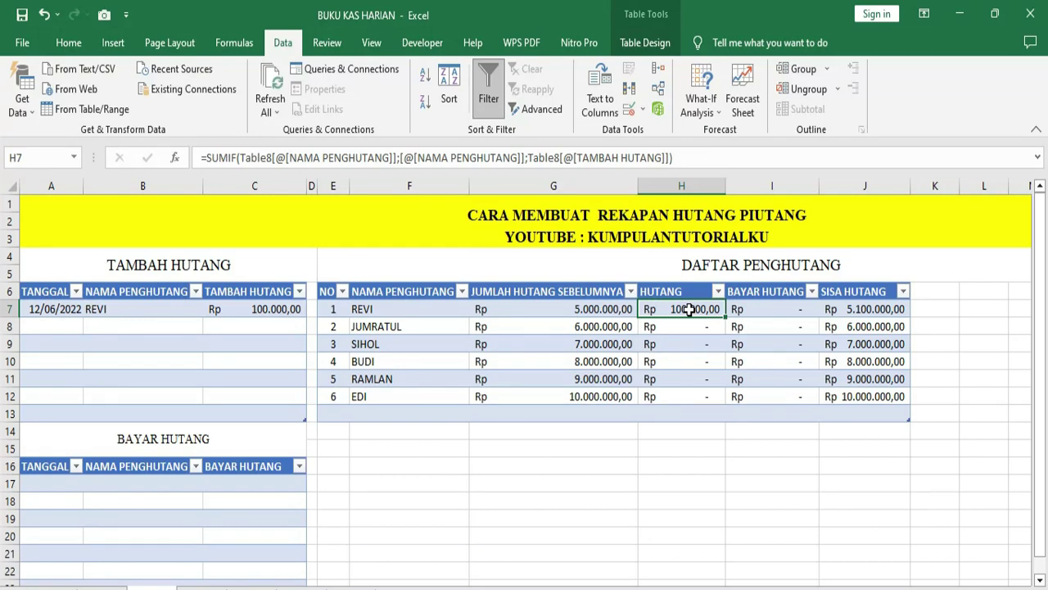
pyautogui.click(868, 309)
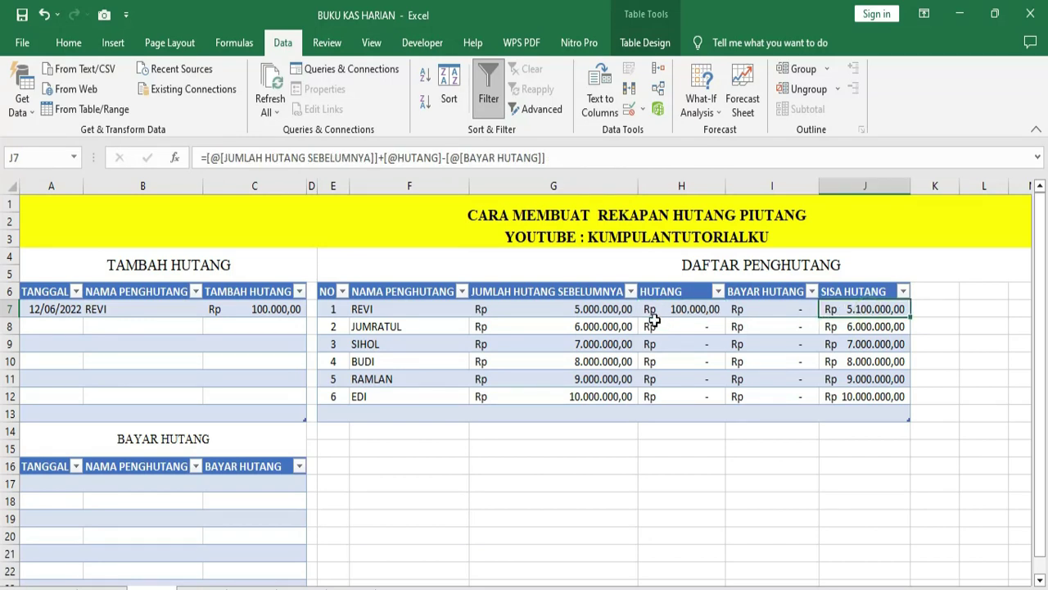
pyautogui.click(775, 307)
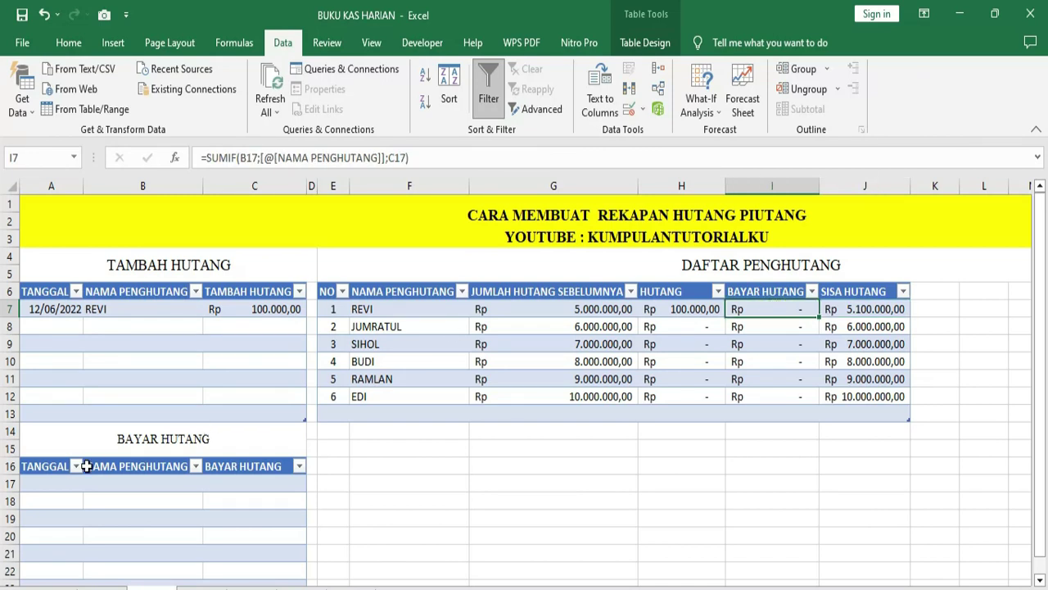
# Step: In the first BAYAR HUTANG row, enter the date 13/06/2022 and choose the first debtor from the name list
pyautogui.click(47, 482)
pyautogui.write('13/06/2022')
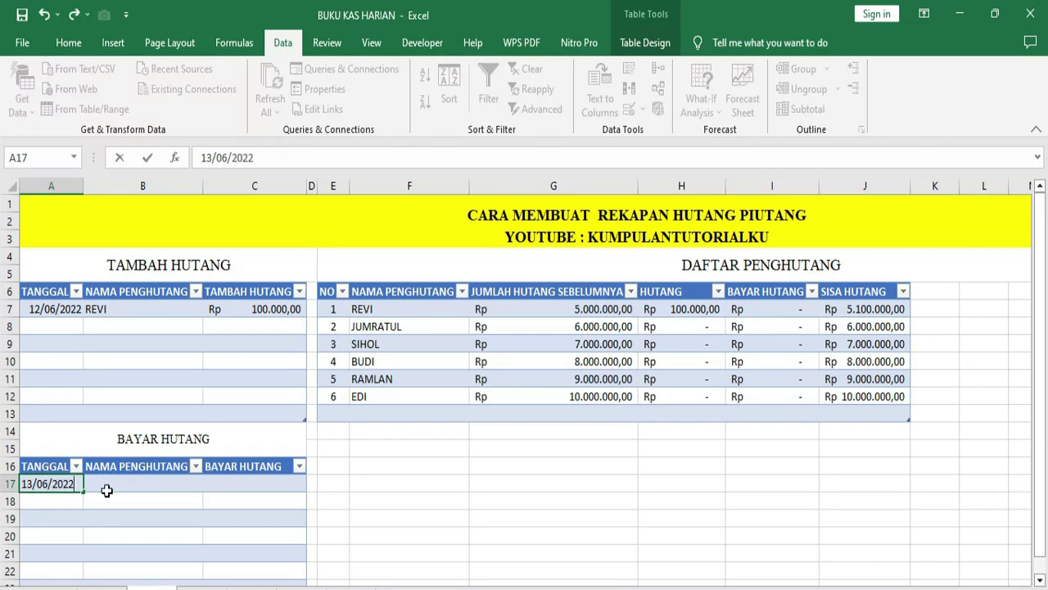
pyautogui.click(112, 487)
pyautogui.click(212, 485)
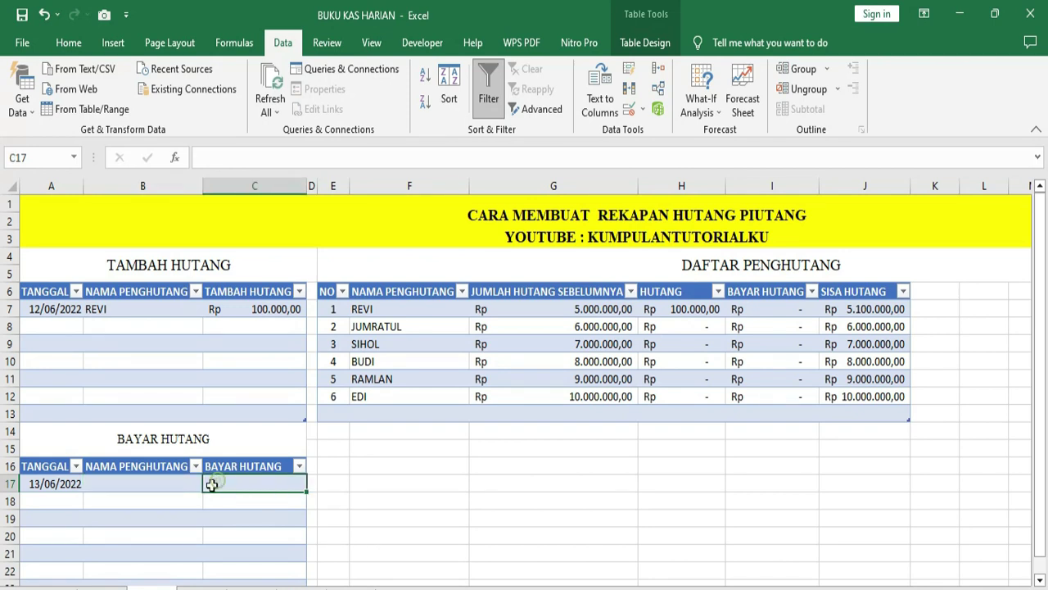
pyautogui.click(169, 497)
pyautogui.click(171, 484)
pyautogui.click(211, 485)
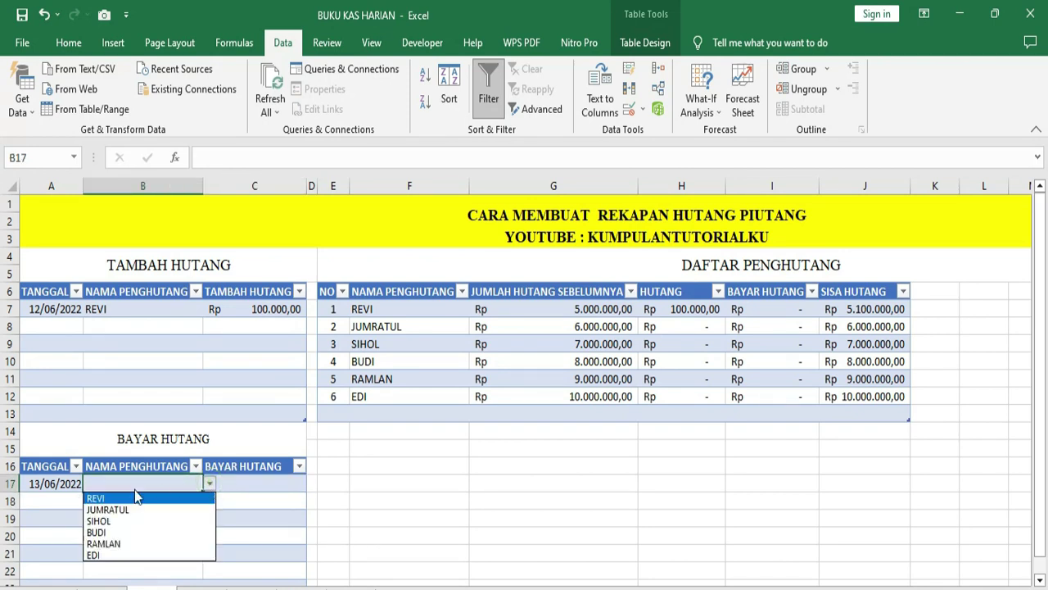
pyautogui.click(112, 498)
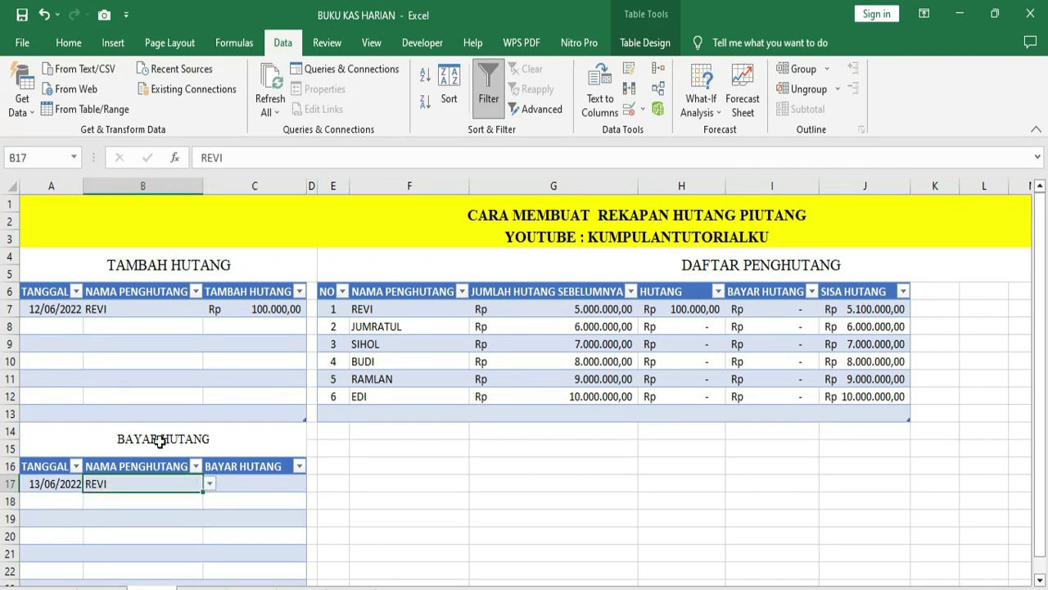
# Step: Choose the first debtor again in the first BAYAR HUTANG row and enter a payment of 5000000
pyautogui.scroll(-1, 161, 441)
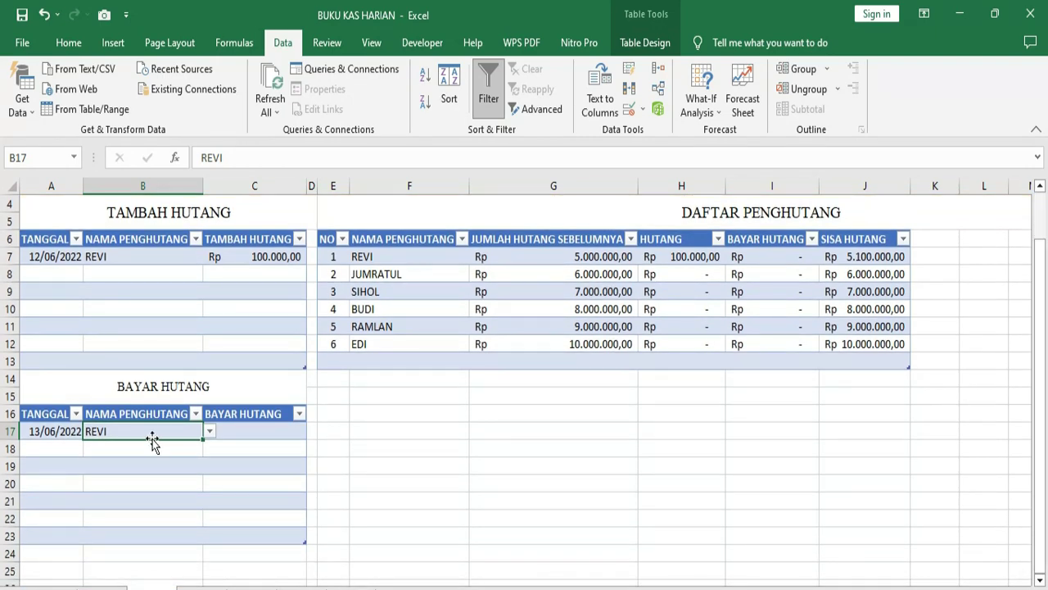
pyautogui.scroll(1, 153, 434)
pyautogui.click(210, 484)
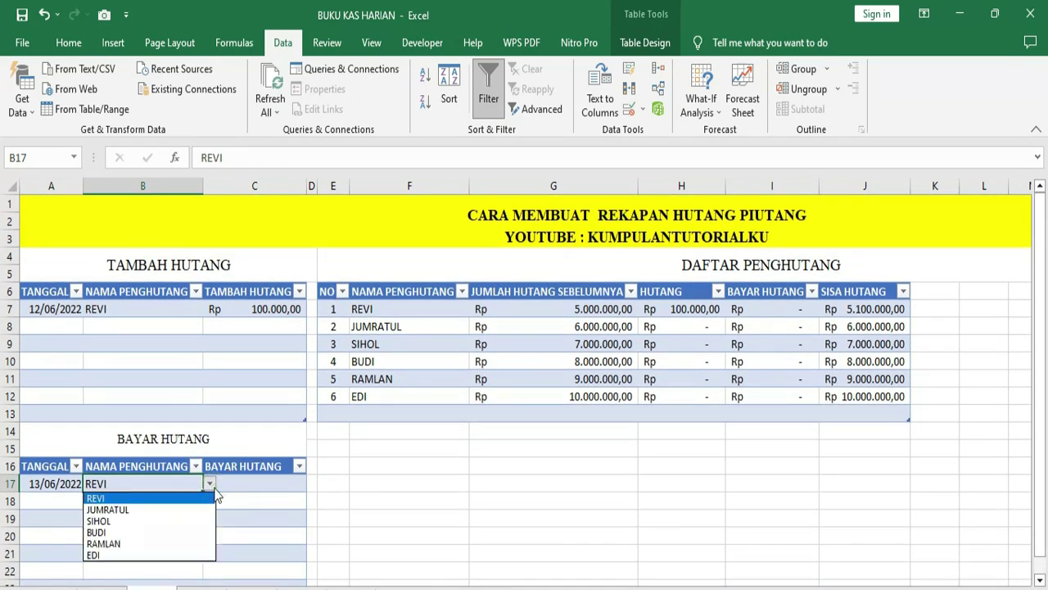
pyautogui.click(207, 484)
pyautogui.click(209, 484)
pyautogui.click(98, 498)
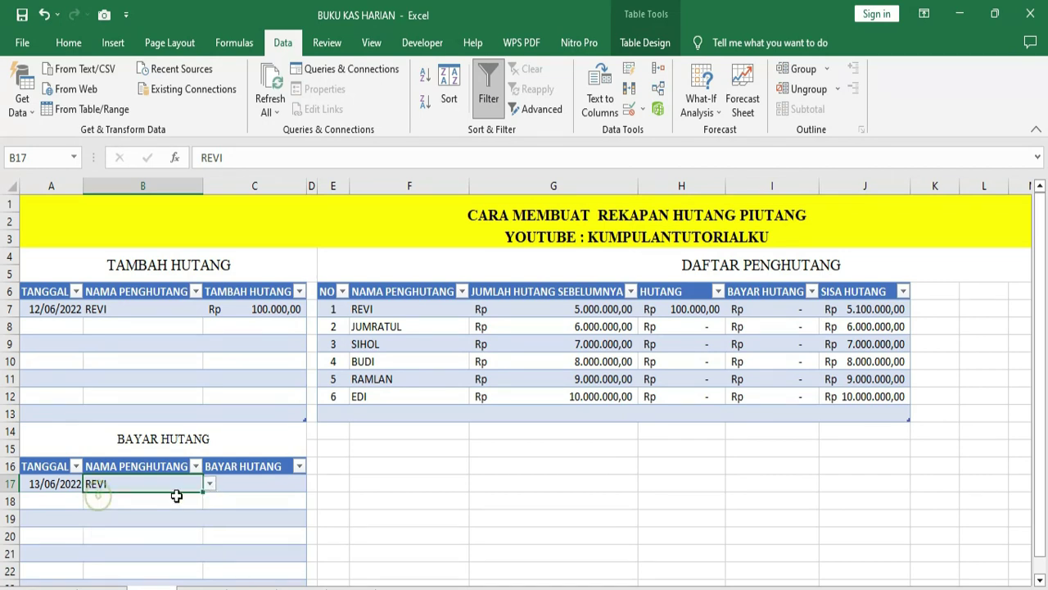
pyautogui.click(242, 484)
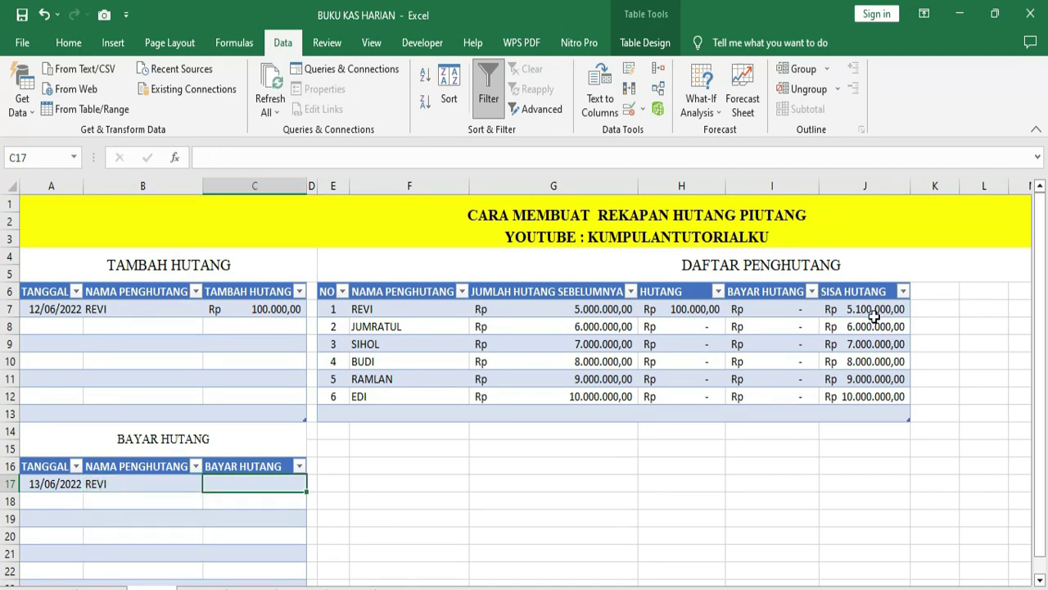
pyautogui.write('5000000')
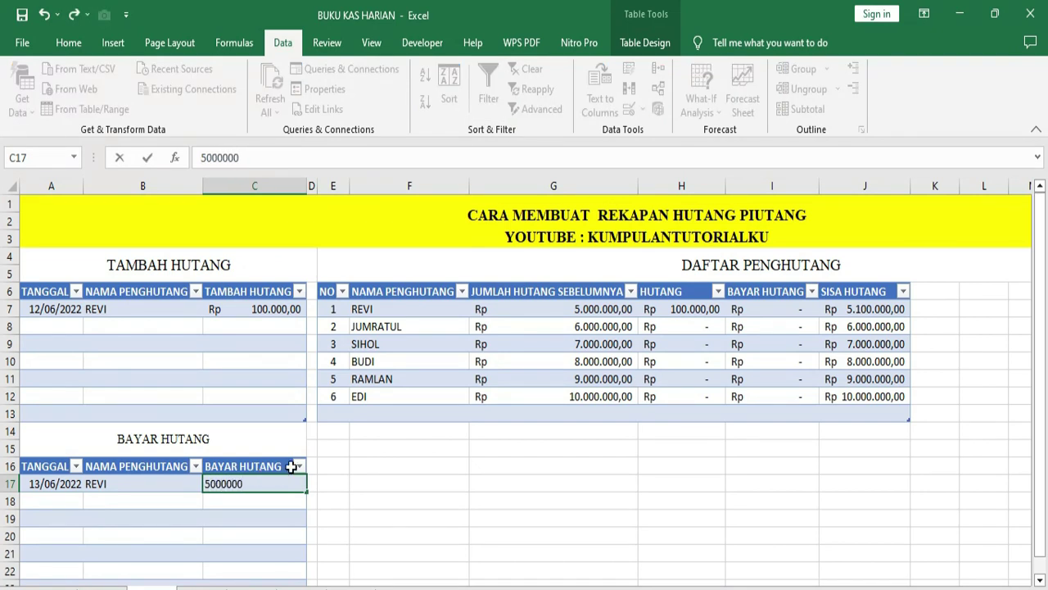
pyautogui.press('Return')
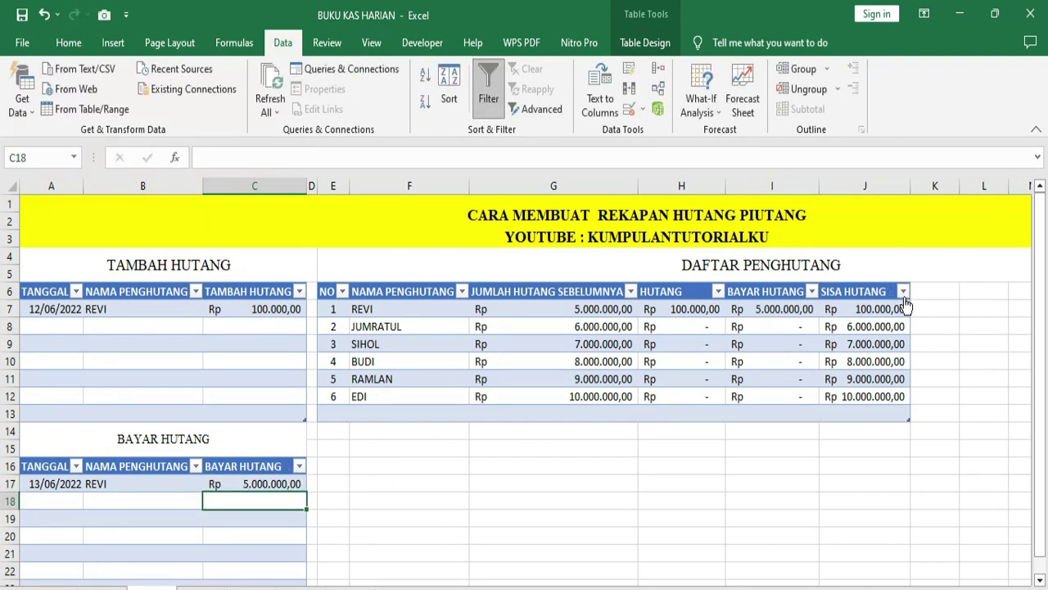
# Step: Trace how the first debtor's SISA HUTANG in DAFTAR PENGHUTANG follows from the previous debt, added debt and payment amounts in row 7
pyautogui.click(883, 312)
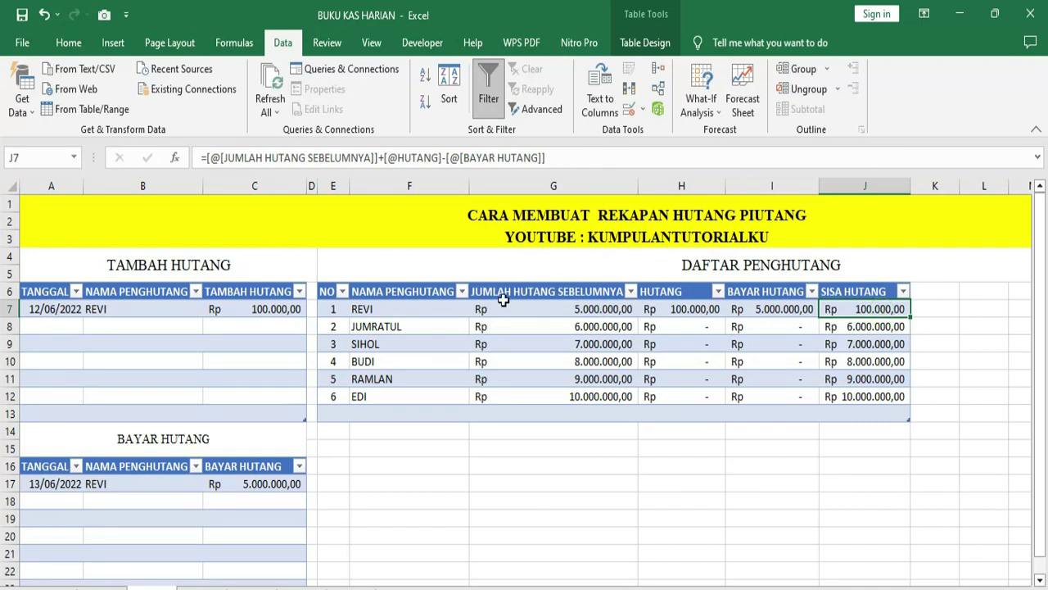
pyautogui.click(375, 313)
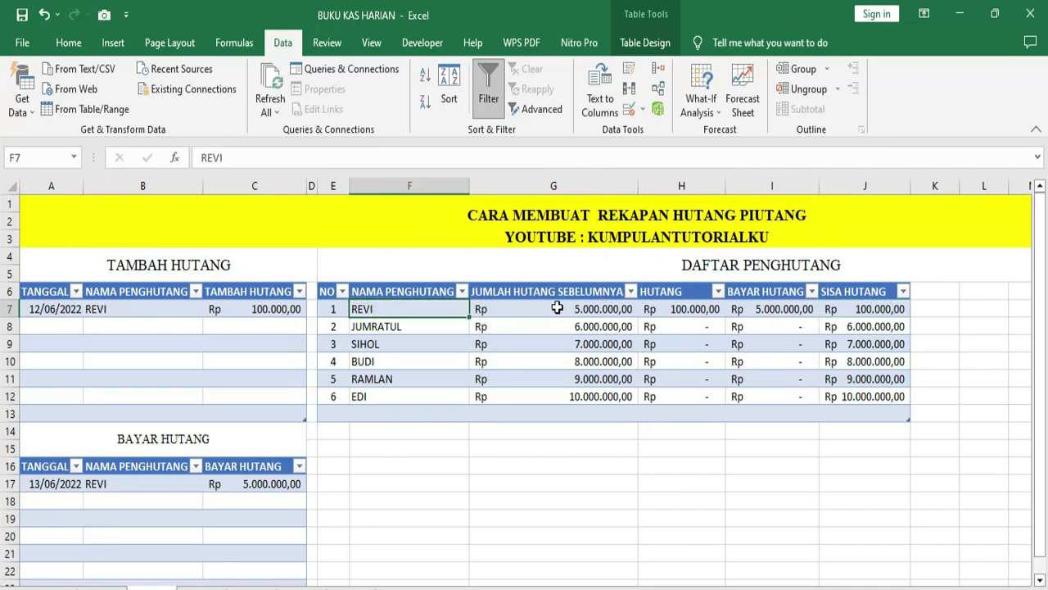
pyautogui.click(598, 307)
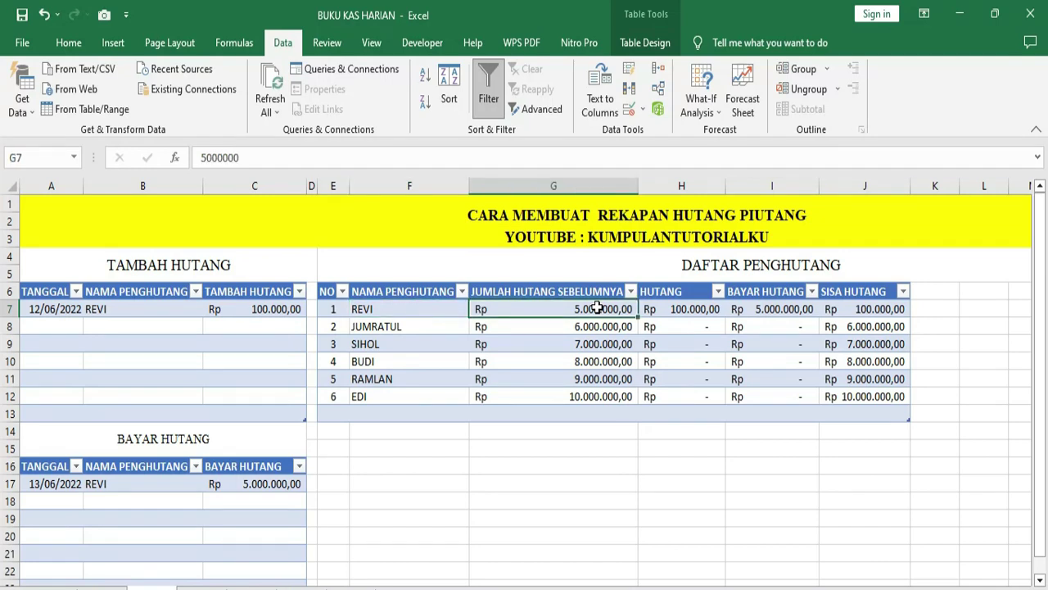
pyautogui.click(667, 295)
pyautogui.click(670, 310)
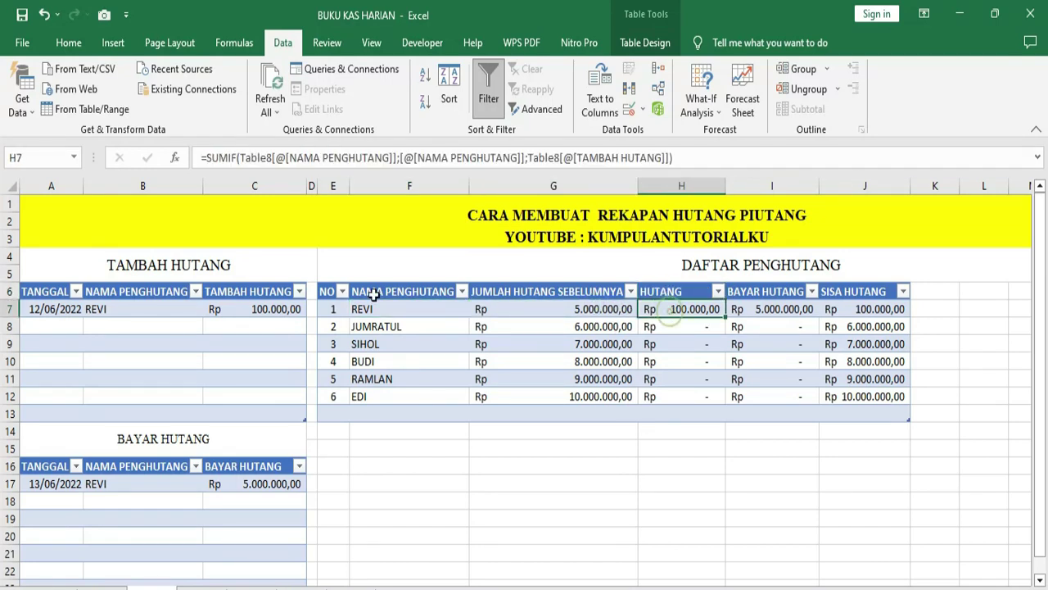
pyautogui.click(268, 307)
pyautogui.click(778, 295)
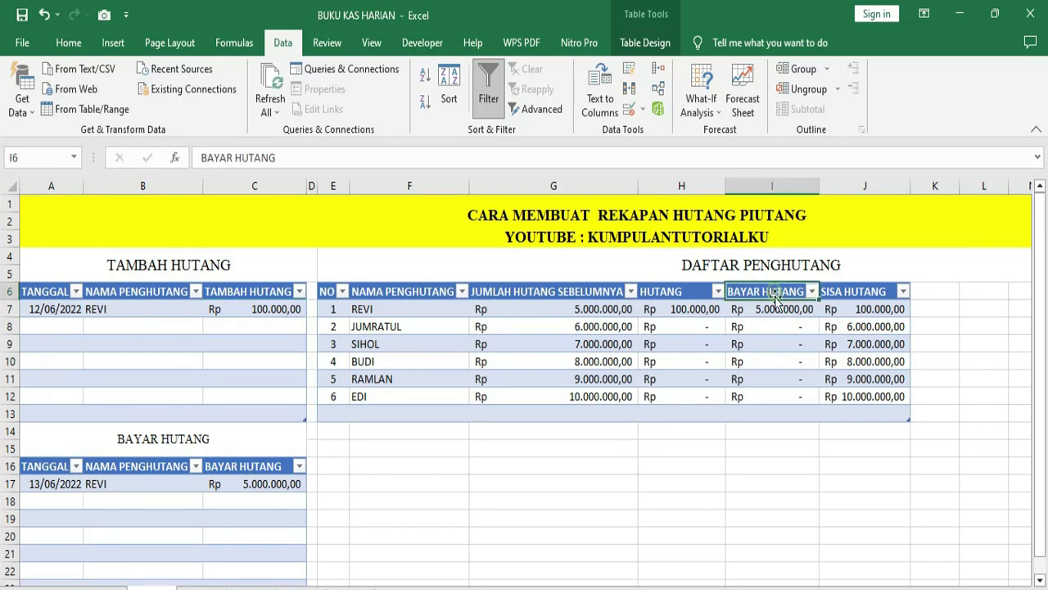
pyautogui.click(773, 308)
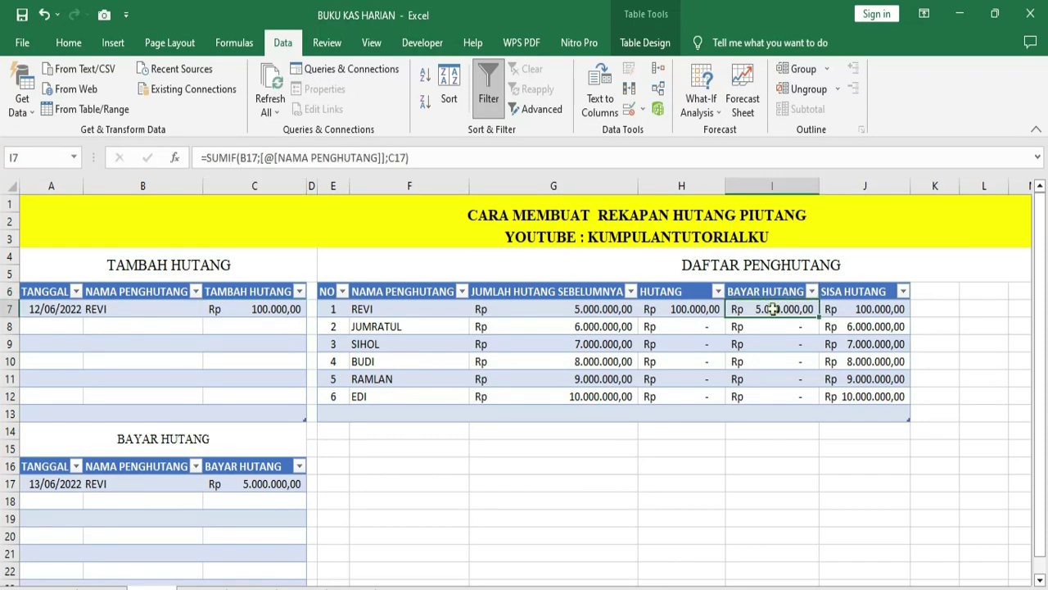
pyautogui.click(879, 310)
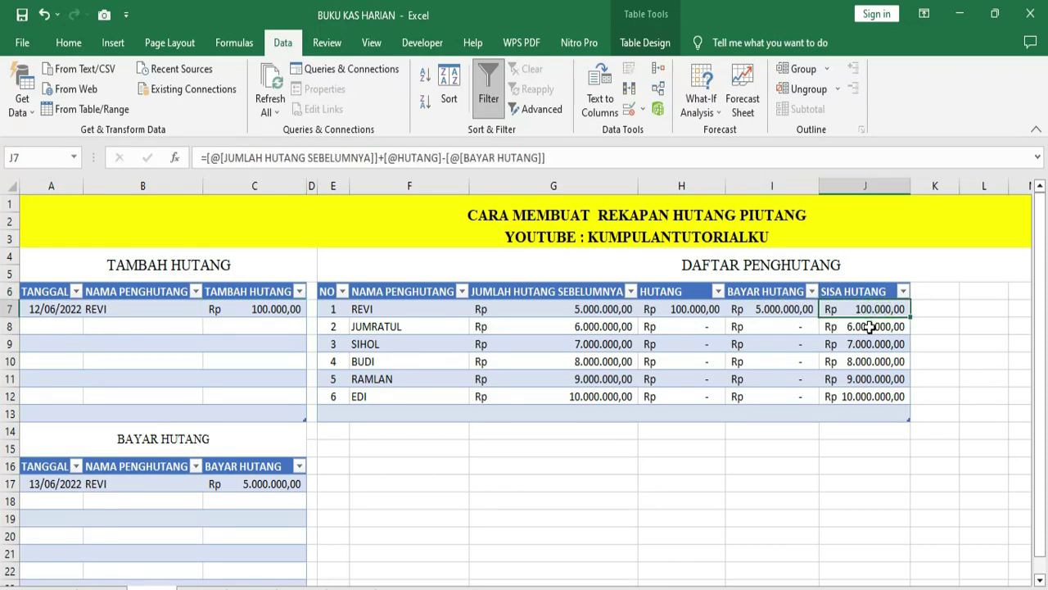
# Step: In the second TAMBAH HUTANG row, enter the date 13/06/2022 and choose the second debtor from the name list
pyautogui.click(181, 376)
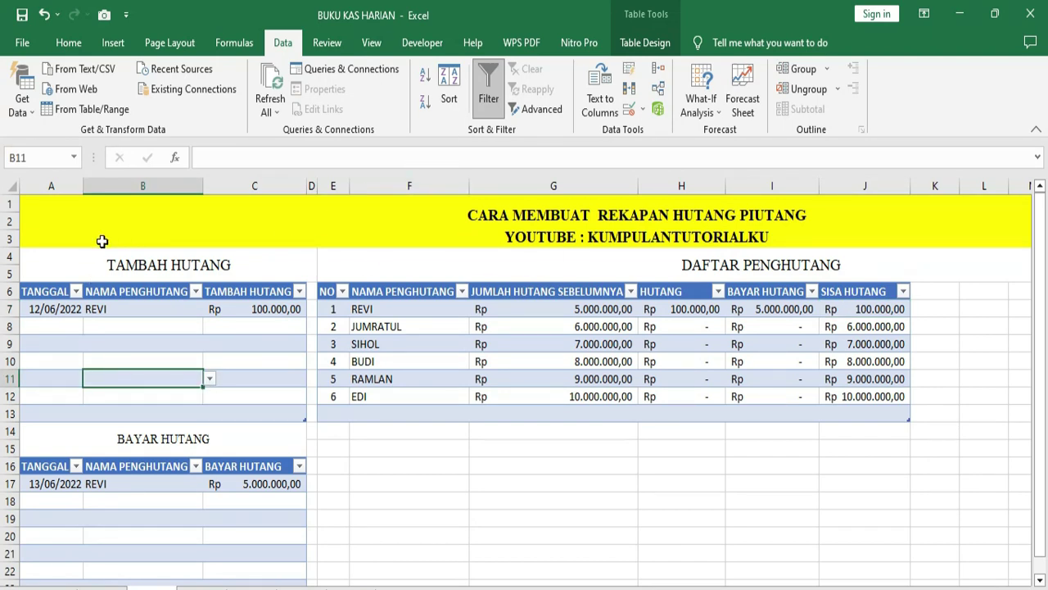
pyautogui.click(52, 329)
pyautogui.write('13/06/2022')
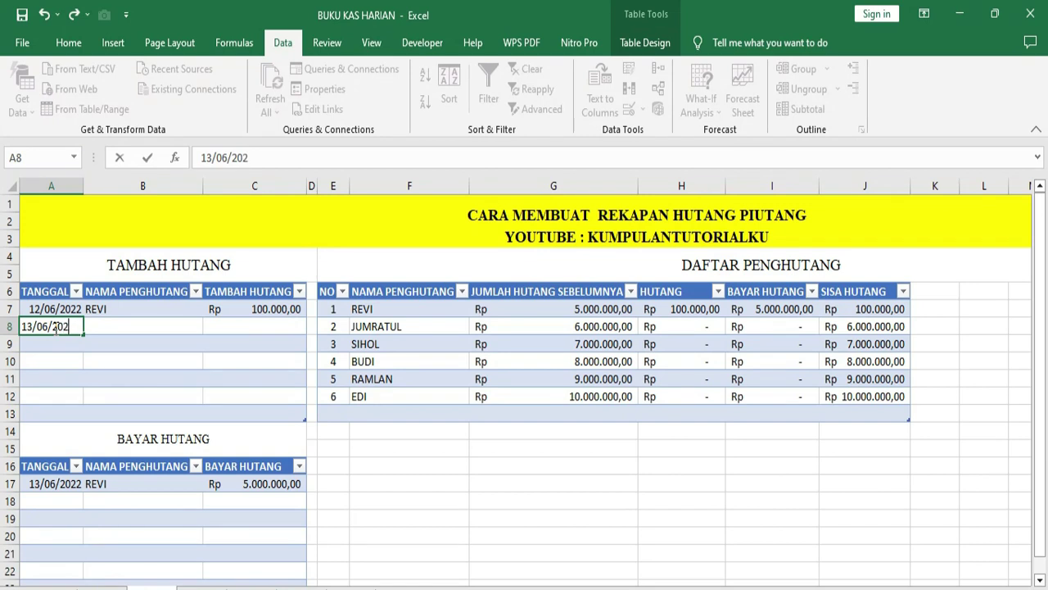
pyautogui.click(117, 327)
pyautogui.click(209, 326)
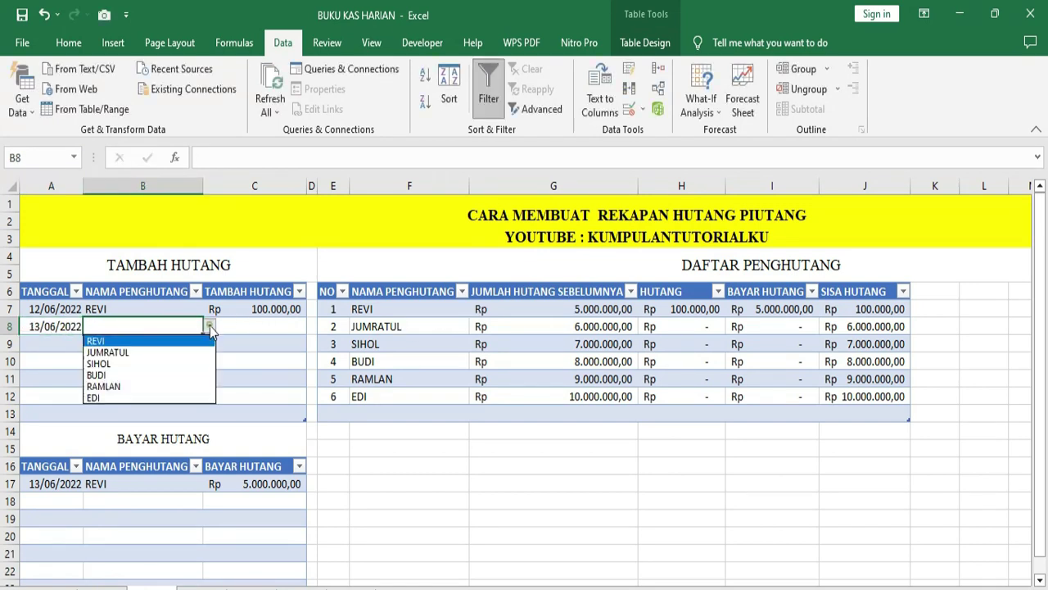
pyautogui.click(111, 352)
# Step: Enter 2000000 as the second debtor's added debt in TAMBAH HUTANG and check the HUTANG and SISA HUTANG cells in row 8
pyautogui.click(241, 327)
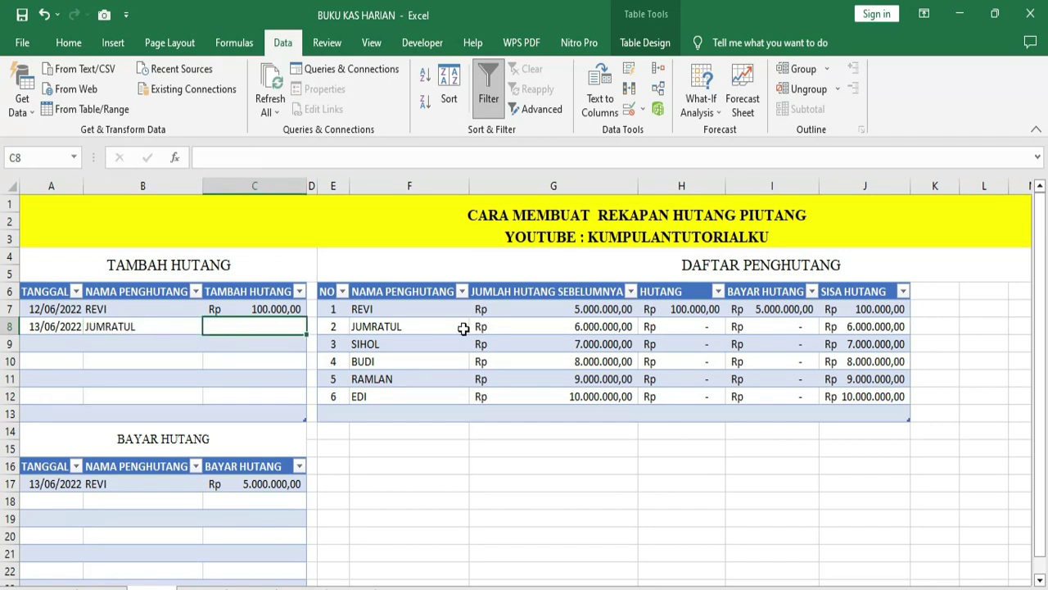
pyautogui.click(594, 326)
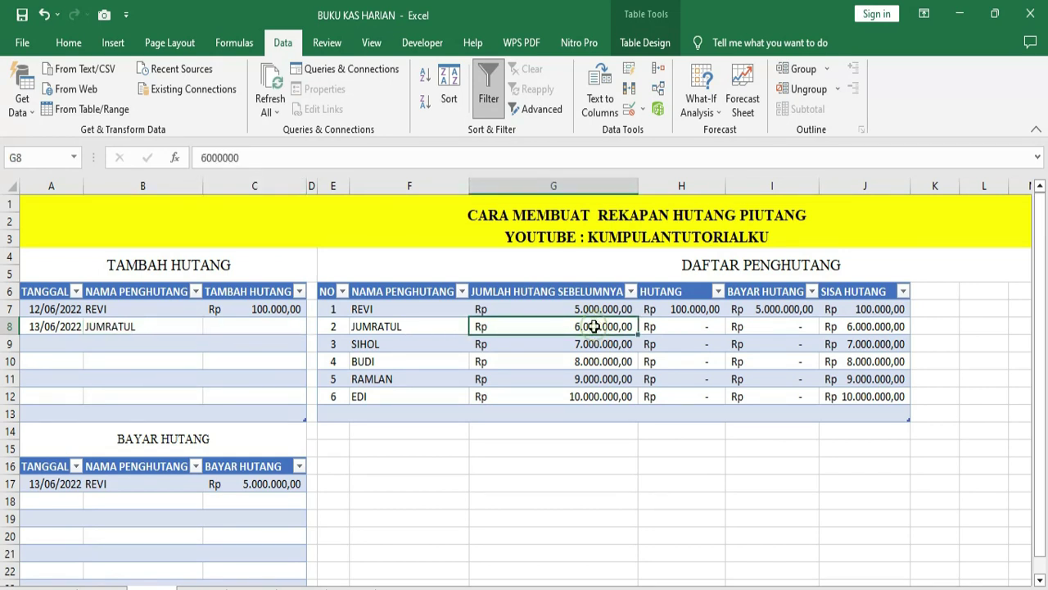
pyautogui.click(256, 326)
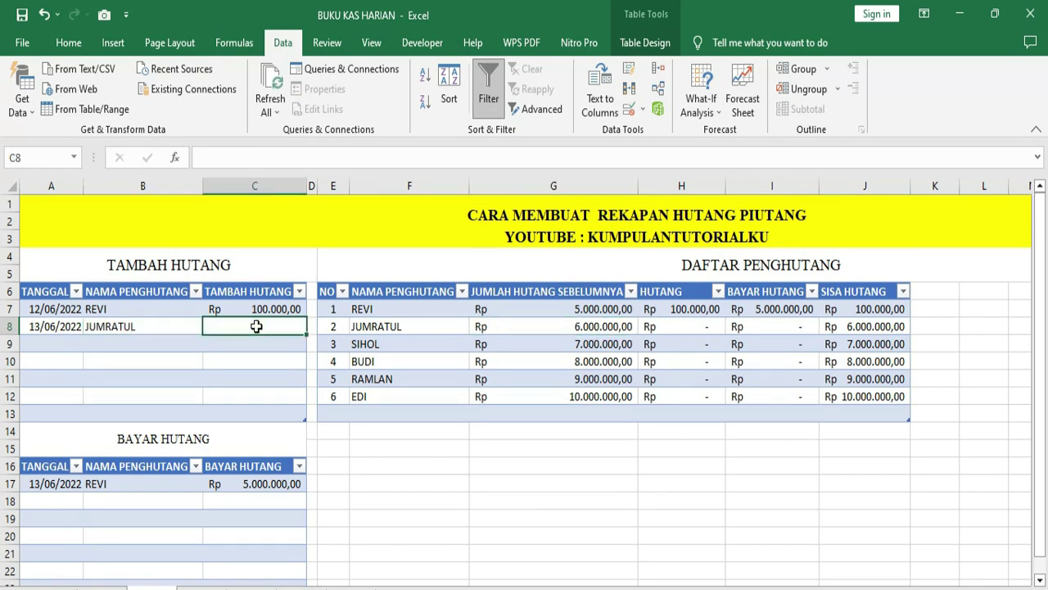
pyautogui.write('2.000.000')
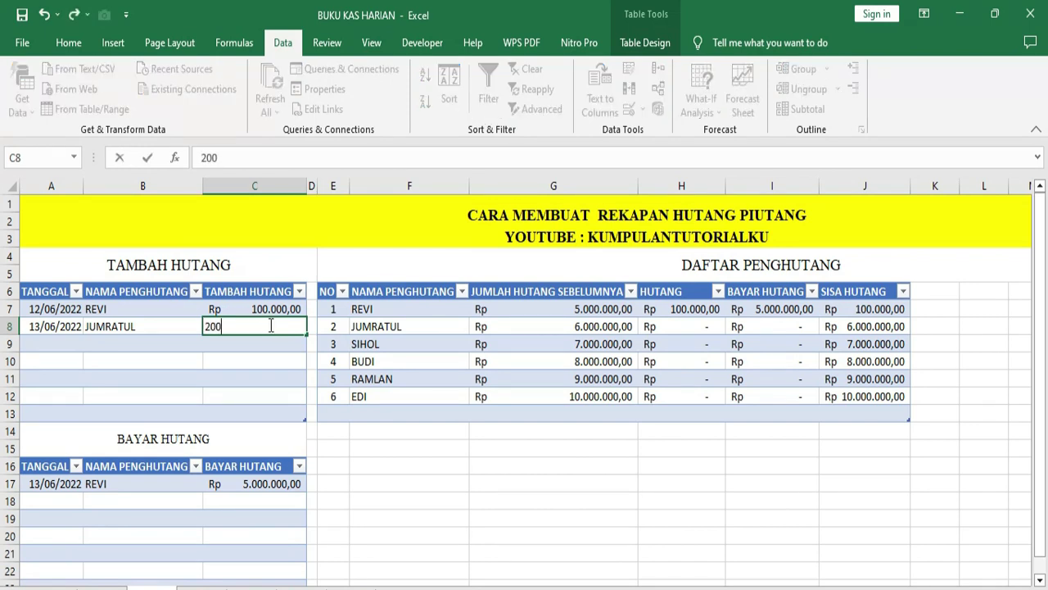
pyautogui.press('Return')
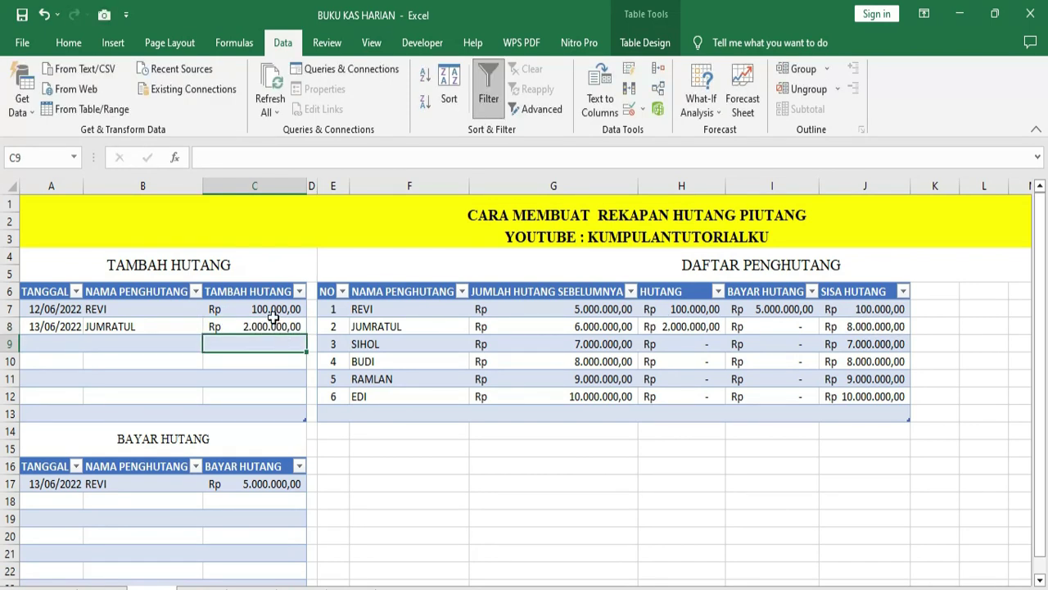
pyautogui.click(703, 328)
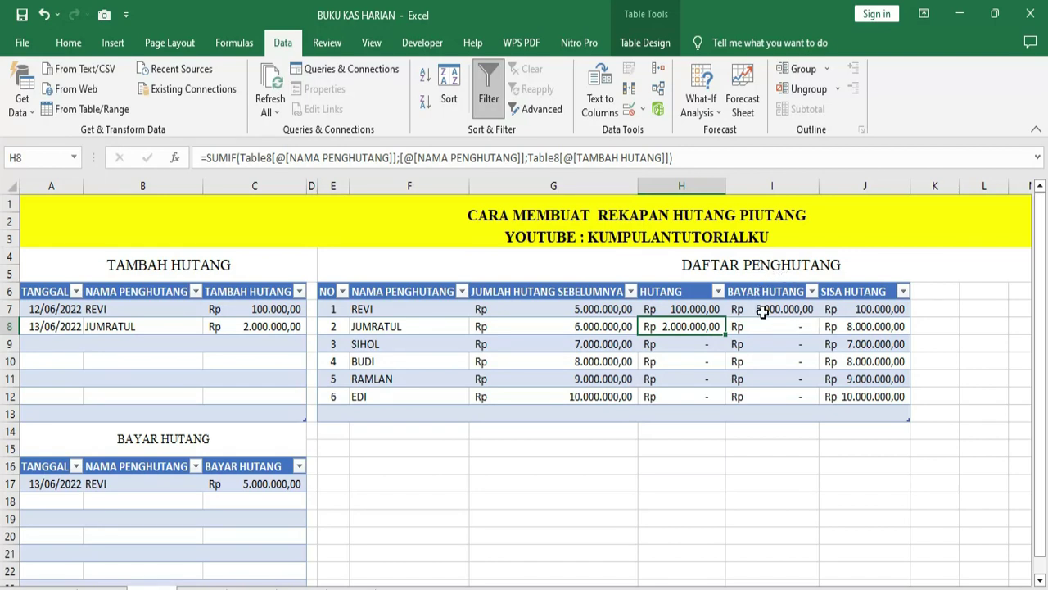
pyautogui.click(843, 321)
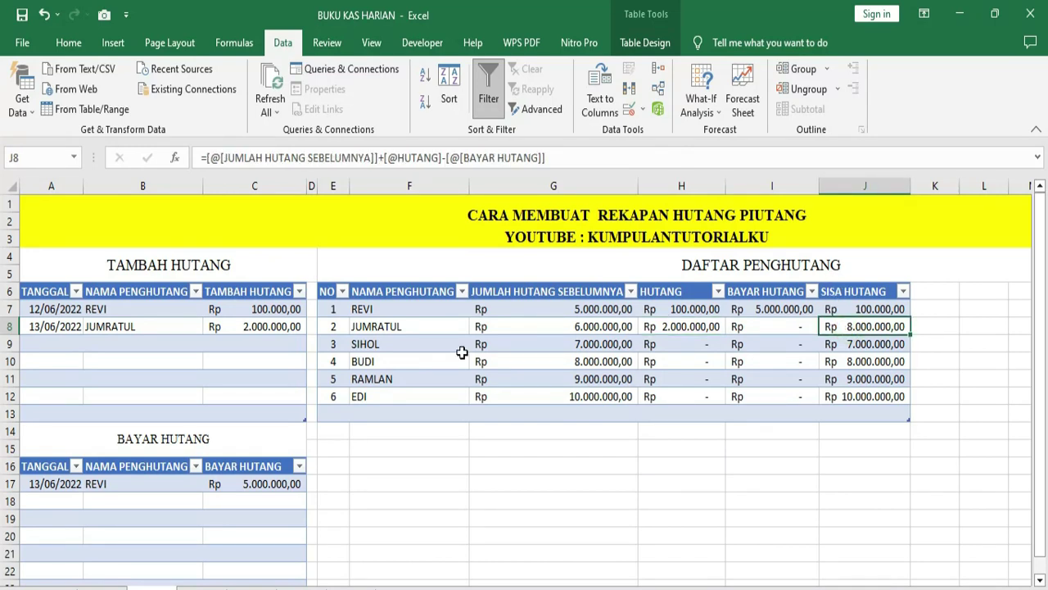
# Step: In the second BAYAR HUTANG row, enter the date 14/06/2022 and choose the second debtor from the name list
pyautogui.click(61, 500)
pyautogui.write('14/06/2022')
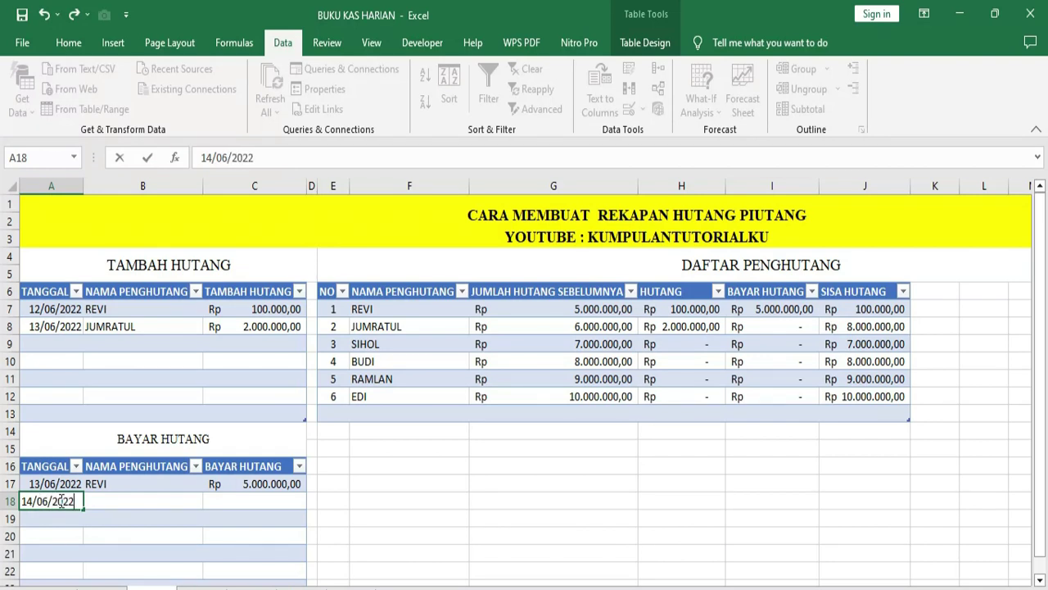
pyautogui.click(106, 502)
pyautogui.click(216, 496)
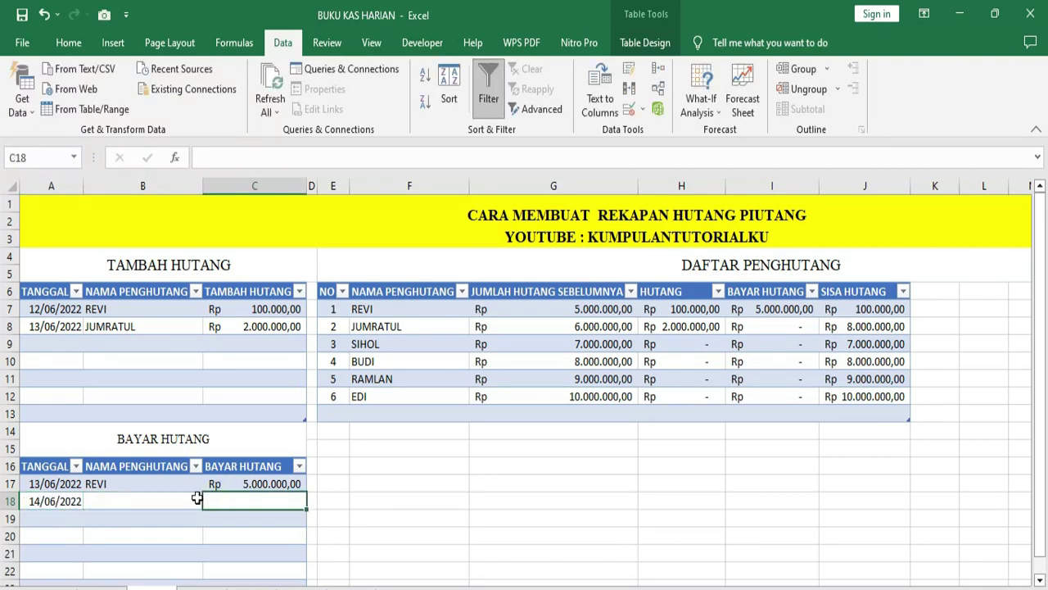
pyautogui.click(190, 498)
pyautogui.click(207, 500)
pyautogui.click(129, 524)
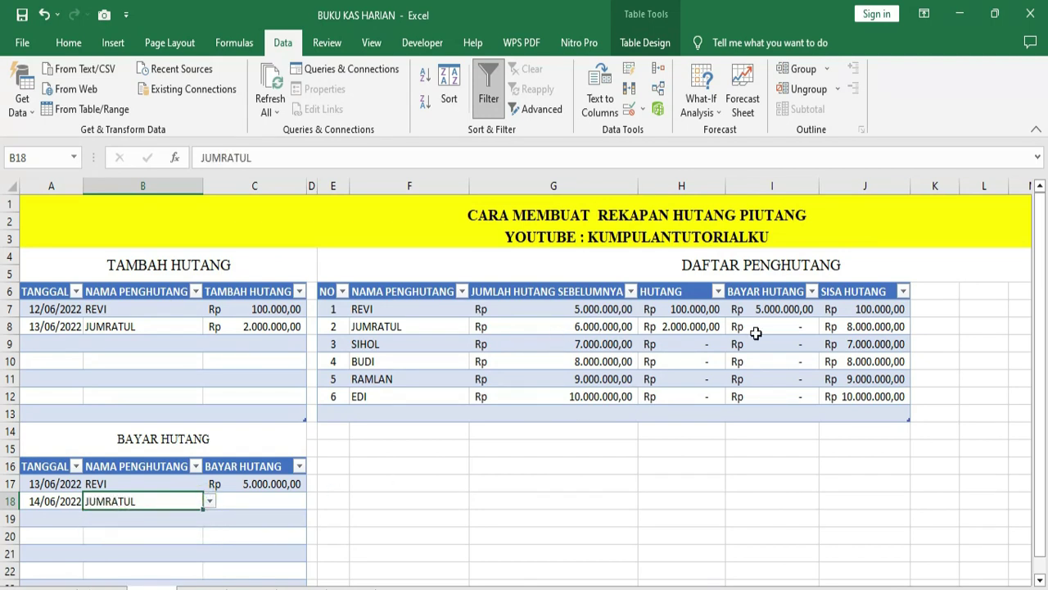
# Step: Enter 8000000 as the second debtor's payment in the second BAYAR HUTANG row
pyautogui.click(240, 501)
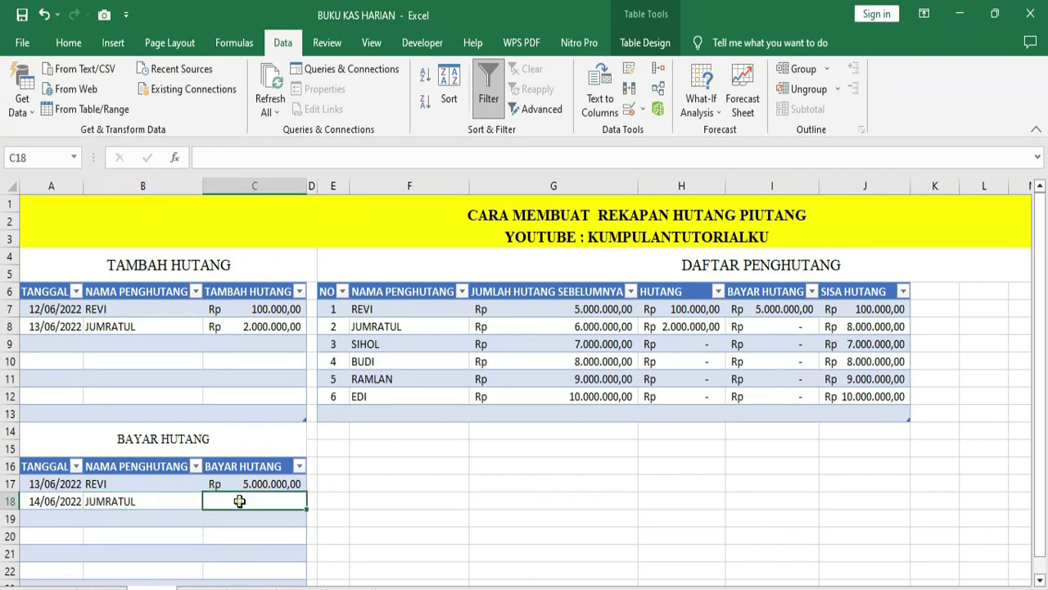
pyautogui.write('80000000')
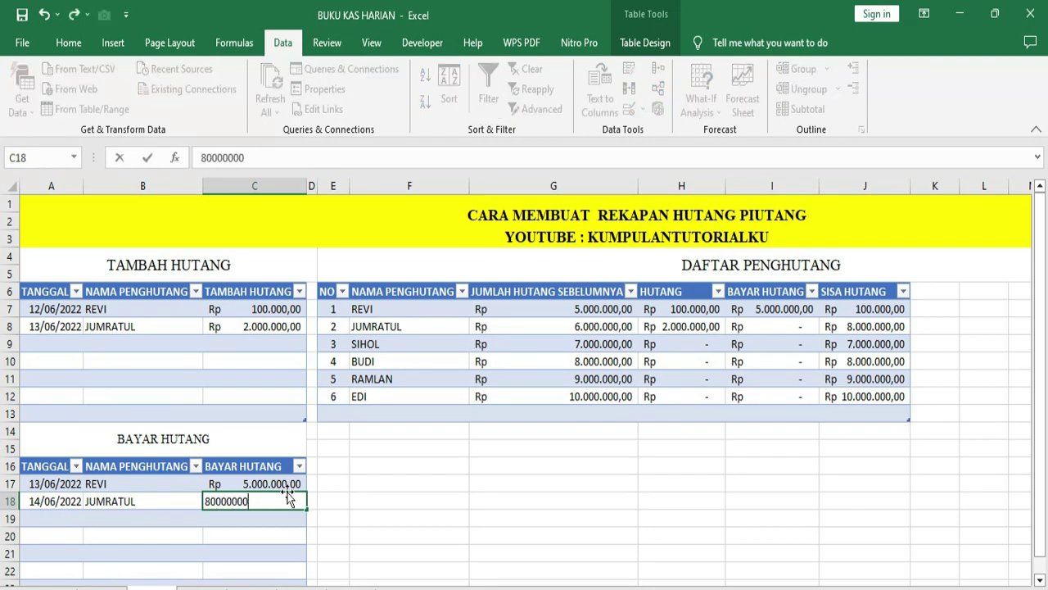
pyautogui.press('Return')
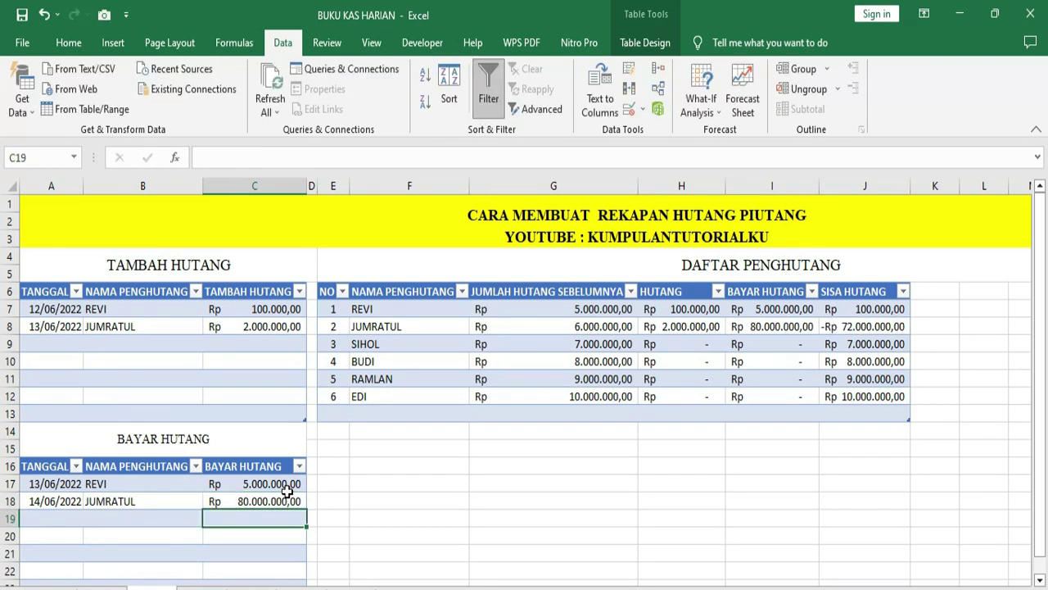
pyautogui.doubleClick(260, 501)
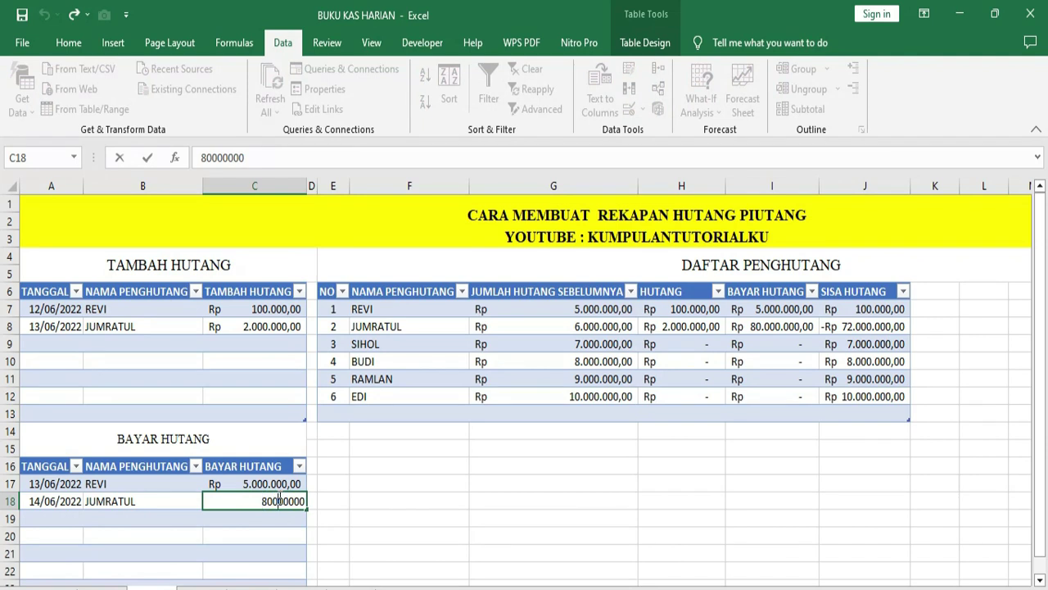
pyautogui.press('Return')
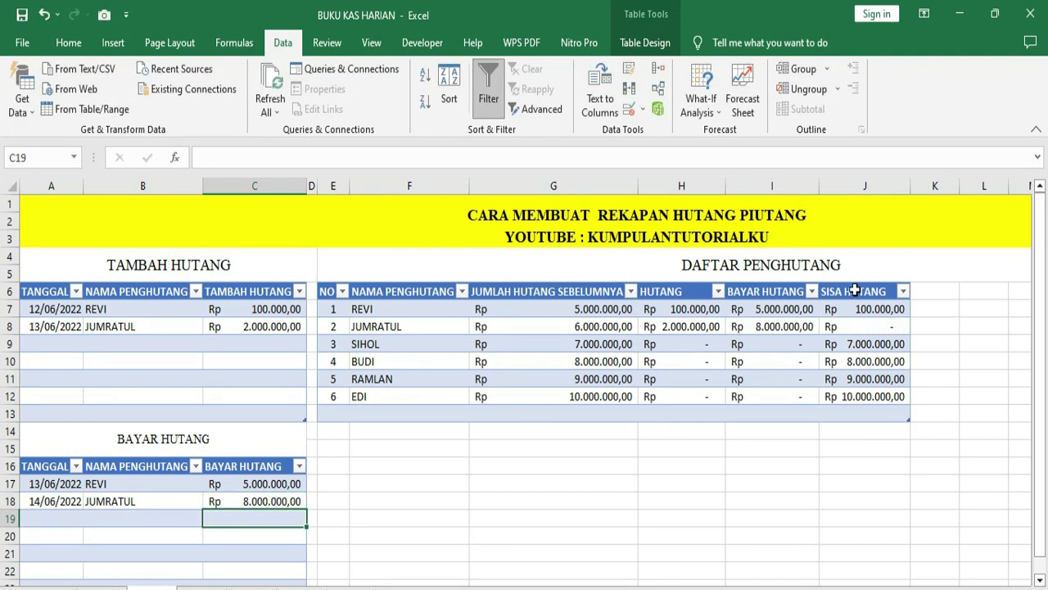
# Step: Set the second debtor's payment in BAYAR HUTANG to 7500000 and check the SISA HUTANG cell in row 8
pyautogui.doubleClick(264, 501)
pyautogui.moveTo(269, 496); pyautogui.dragTo(327, 500)
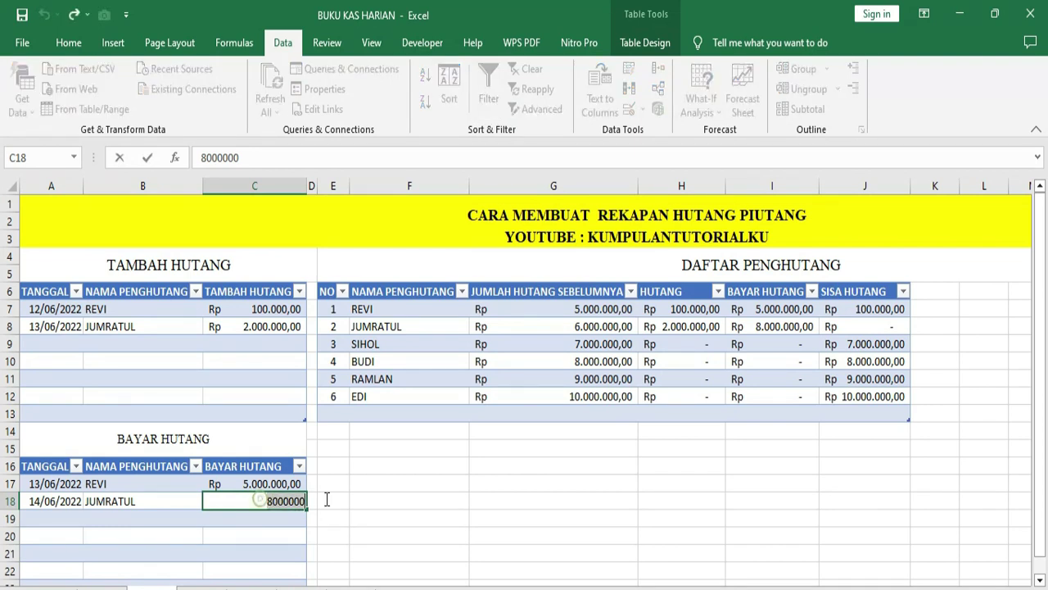
pyautogui.write('7500')
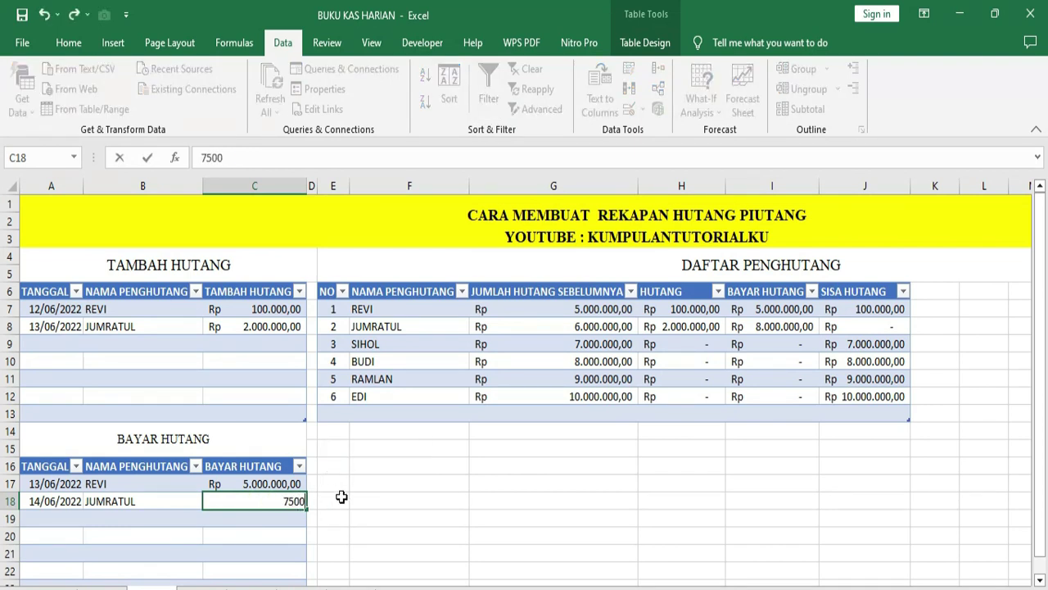
pyautogui.press('Return')
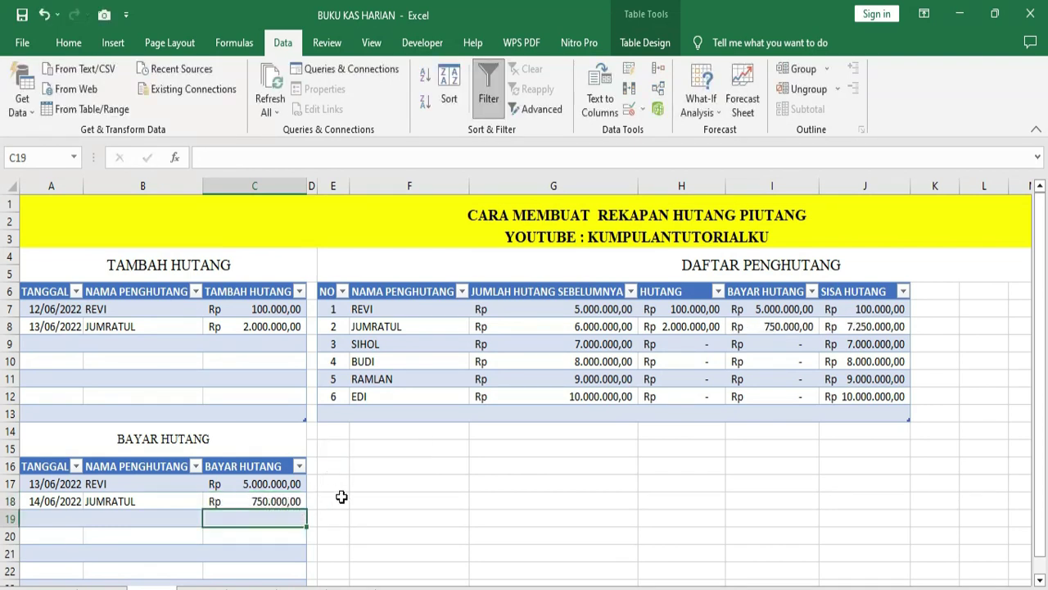
pyautogui.click(283, 499)
pyautogui.doubleClick(283, 499)
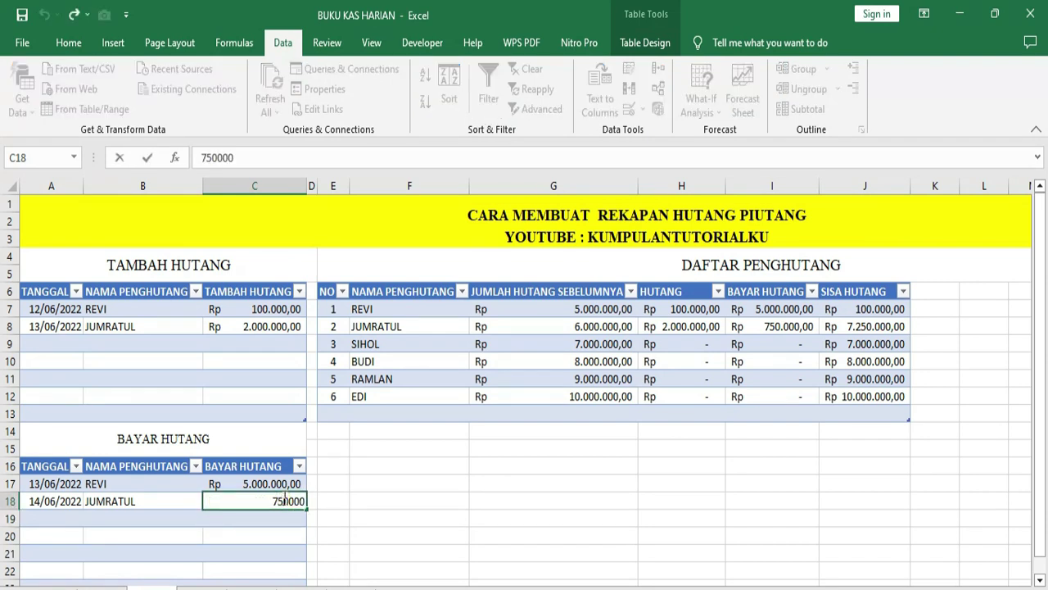
pyautogui.write('0')
pyautogui.press('Return')
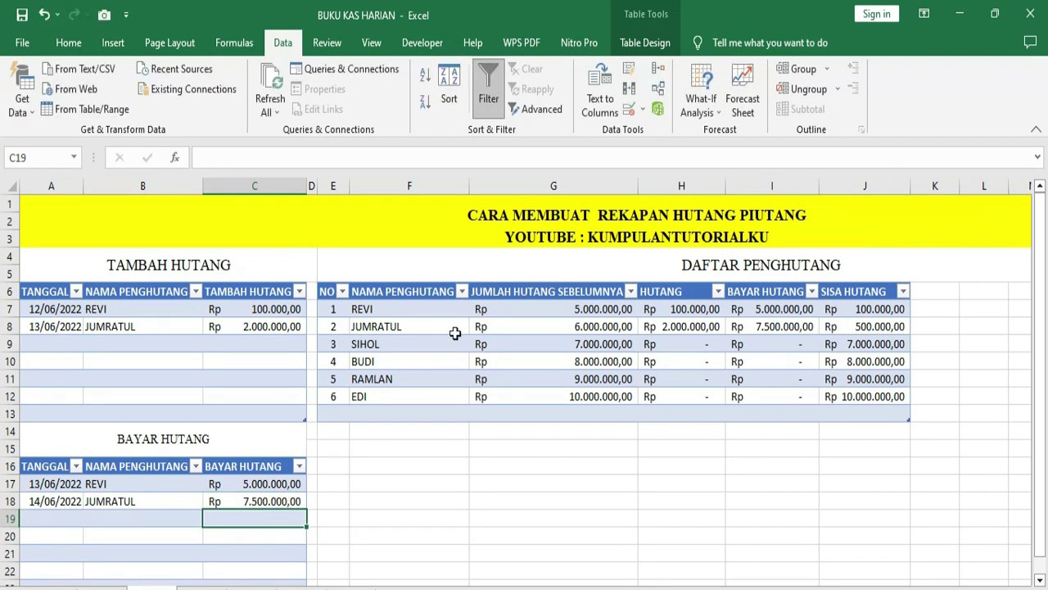
pyautogui.click(392, 329)
pyautogui.click(856, 326)
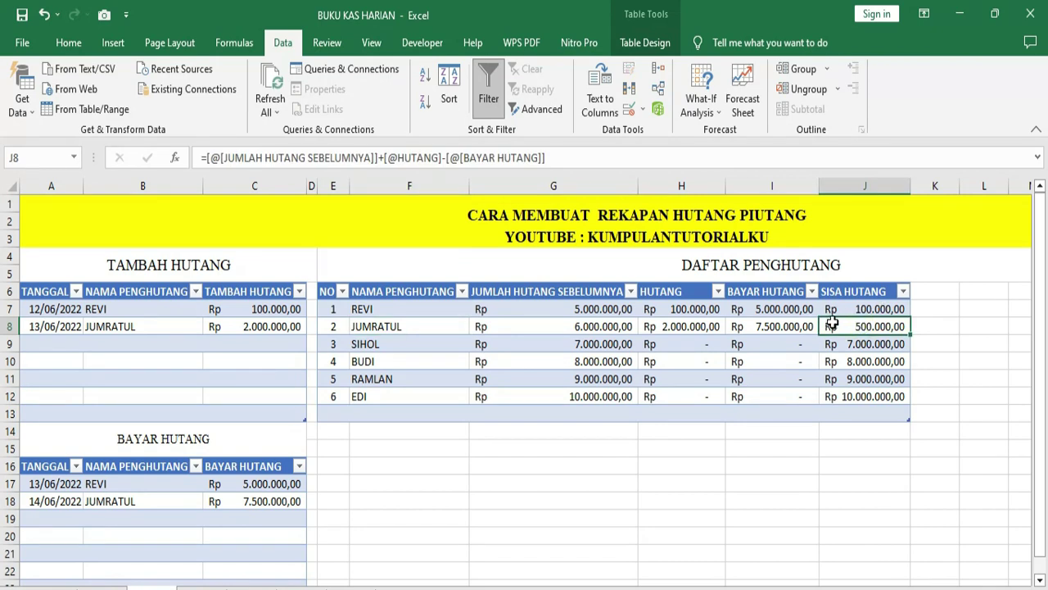
# Step: In the third TAMBAH HUTANG row, choose the third debtor from the name list and enter the date 17/07/2022
pyautogui.click(50, 340)
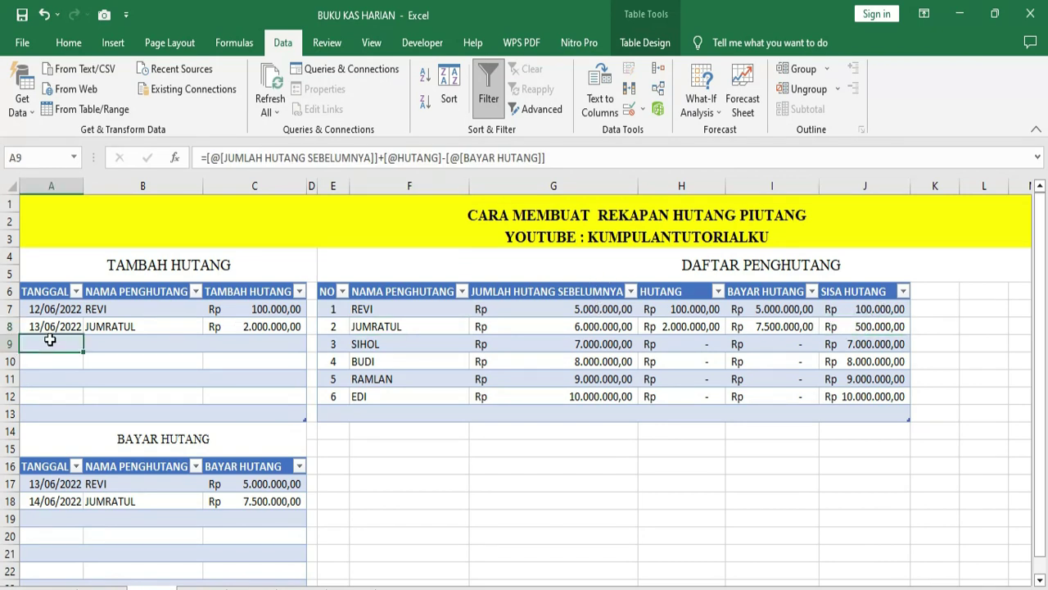
pyautogui.click(113, 342)
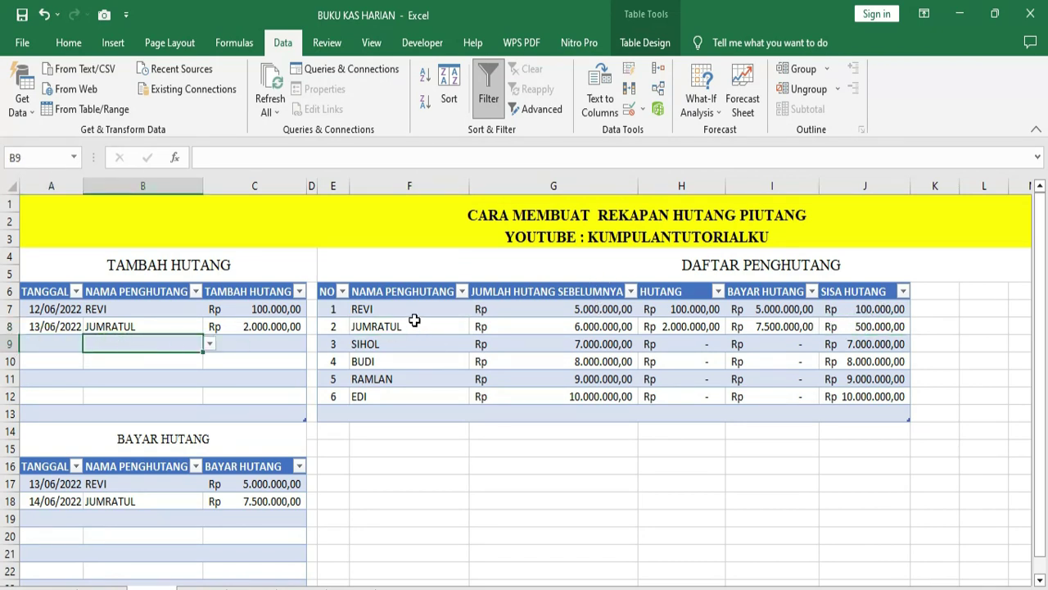
pyautogui.click(210, 344)
pyautogui.click(109, 379)
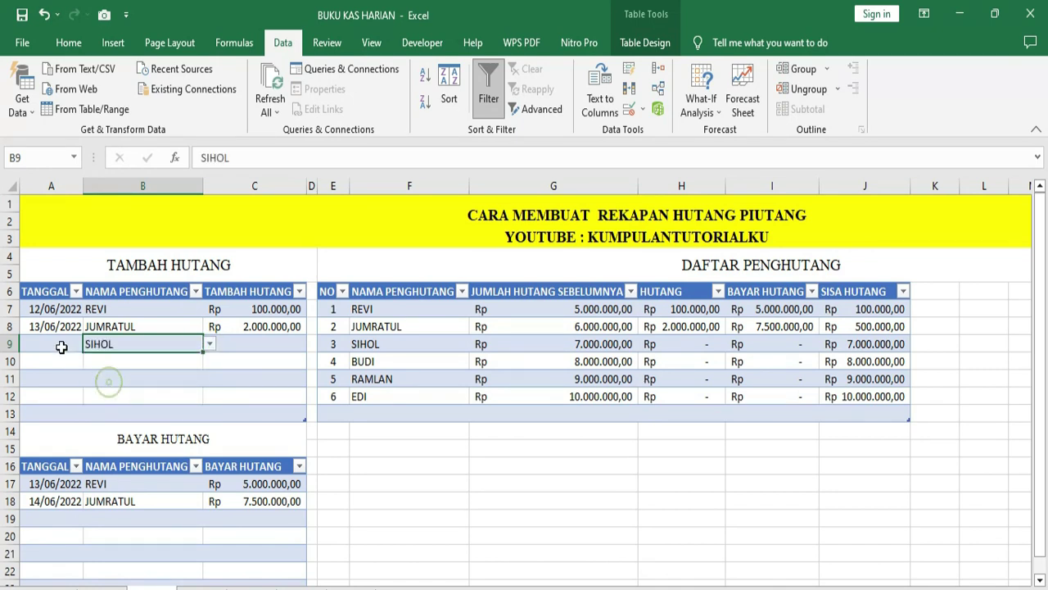
pyautogui.click(62, 348)
pyautogui.write('17/07/2022')
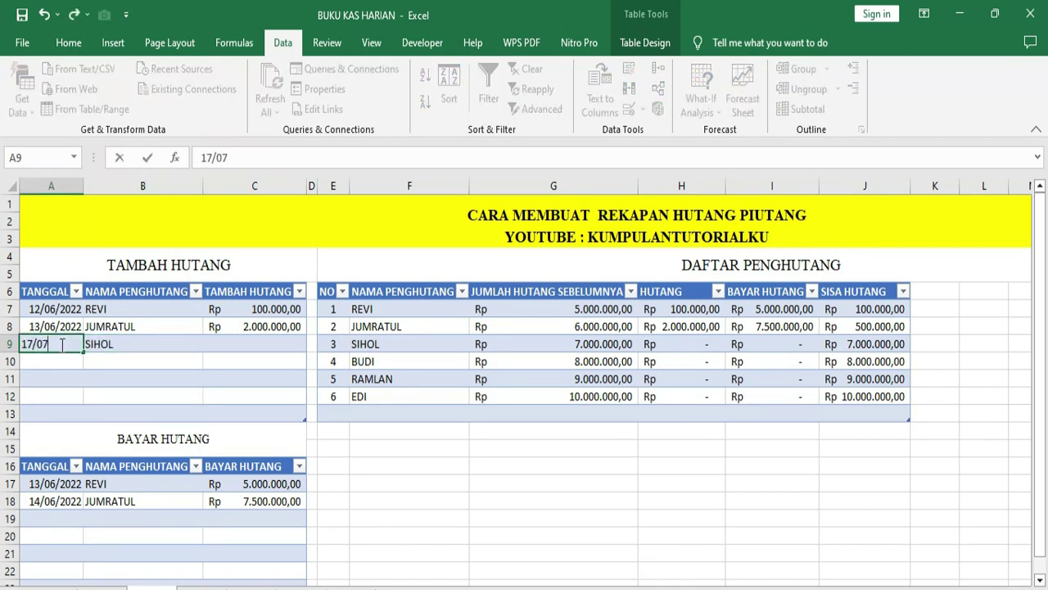
pyautogui.click(131, 344)
# Step: Enter 100000 as the third debtor's added debt and check the HUTANG, BAYAR HUTANG and SISA HUTANG cells in row 9
pyautogui.click(238, 343)
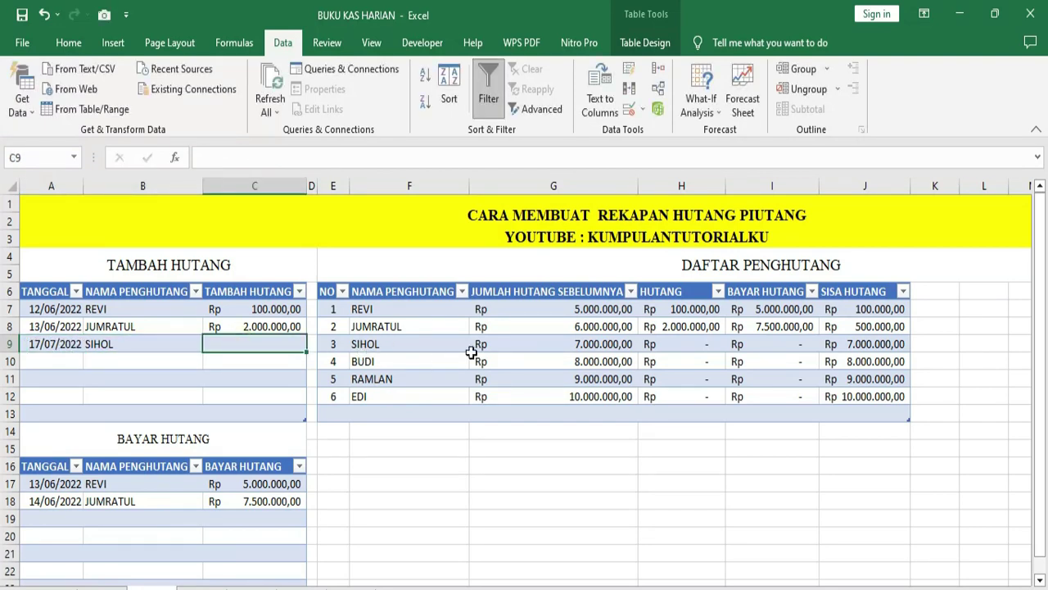
pyautogui.click(577, 348)
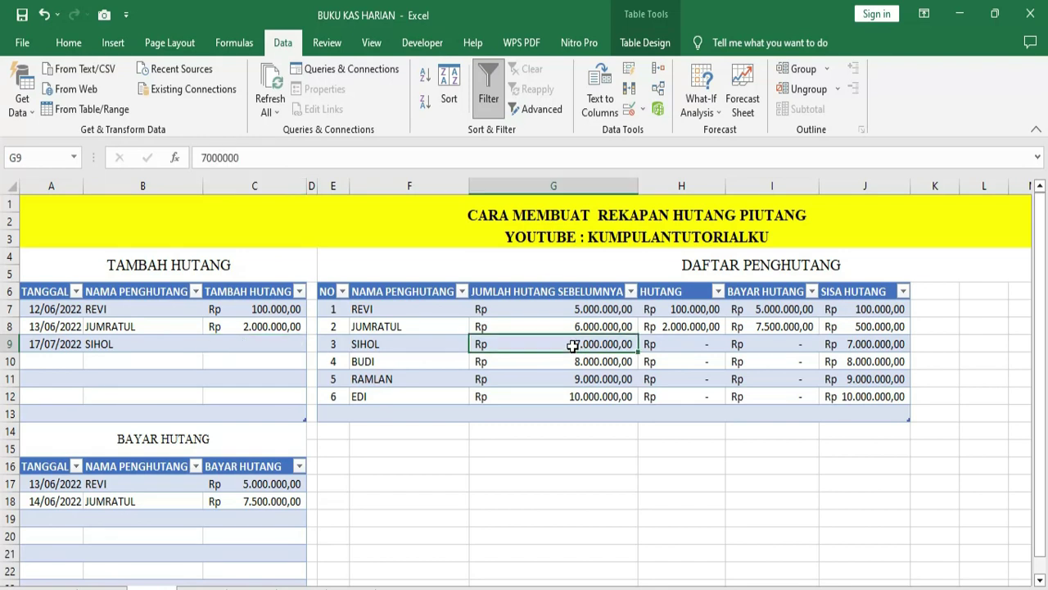
pyautogui.click(271, 346)
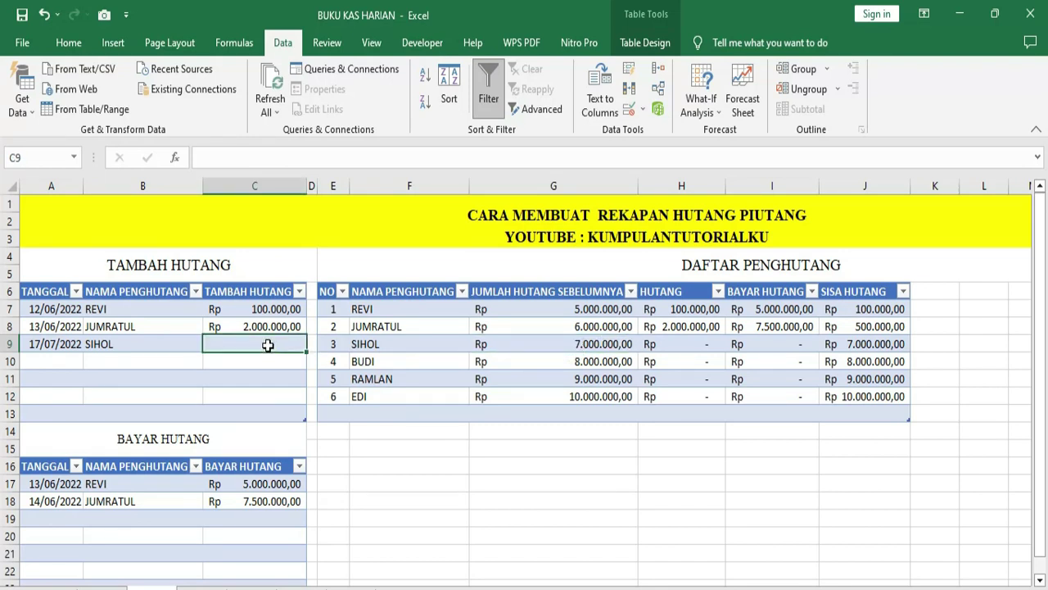
pyautogui.write('100000')
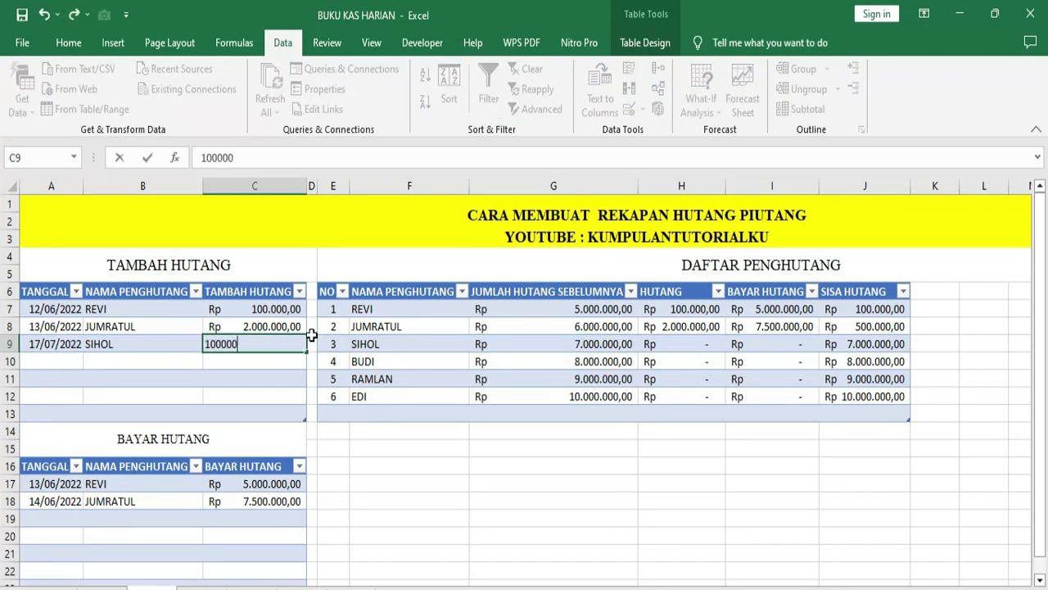
pyautogui.press('Return')
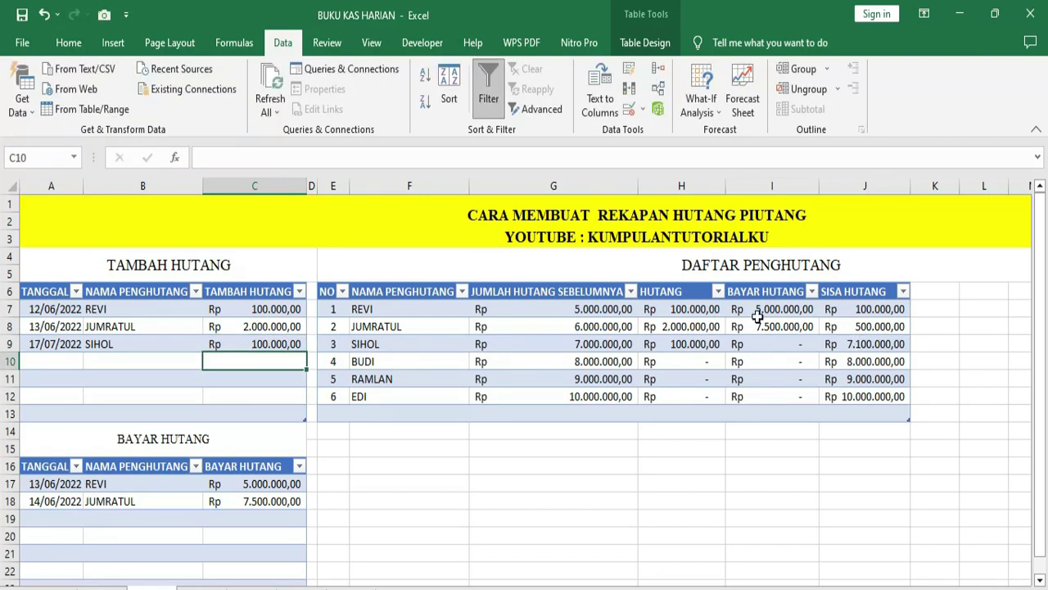
pyautogui.click(692, 344)
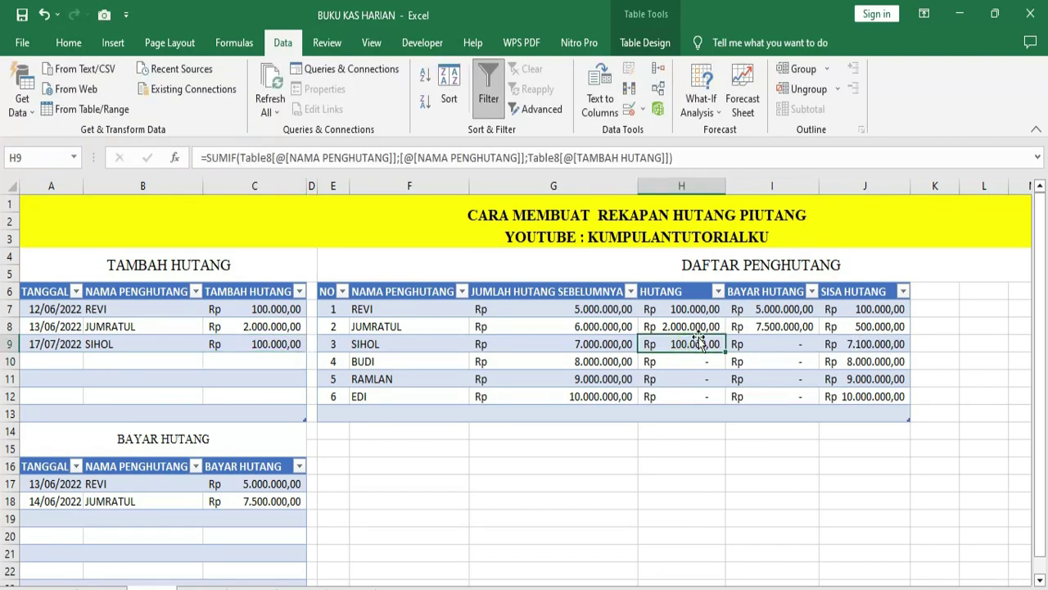
pyautogui.click(776, 340)
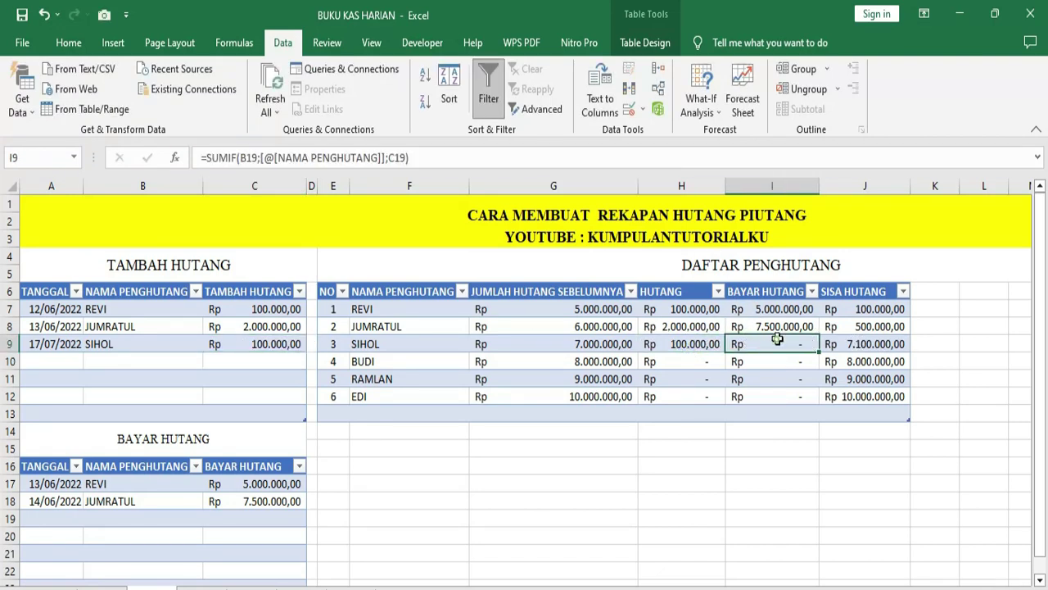
pyautogui.click(593, 341)
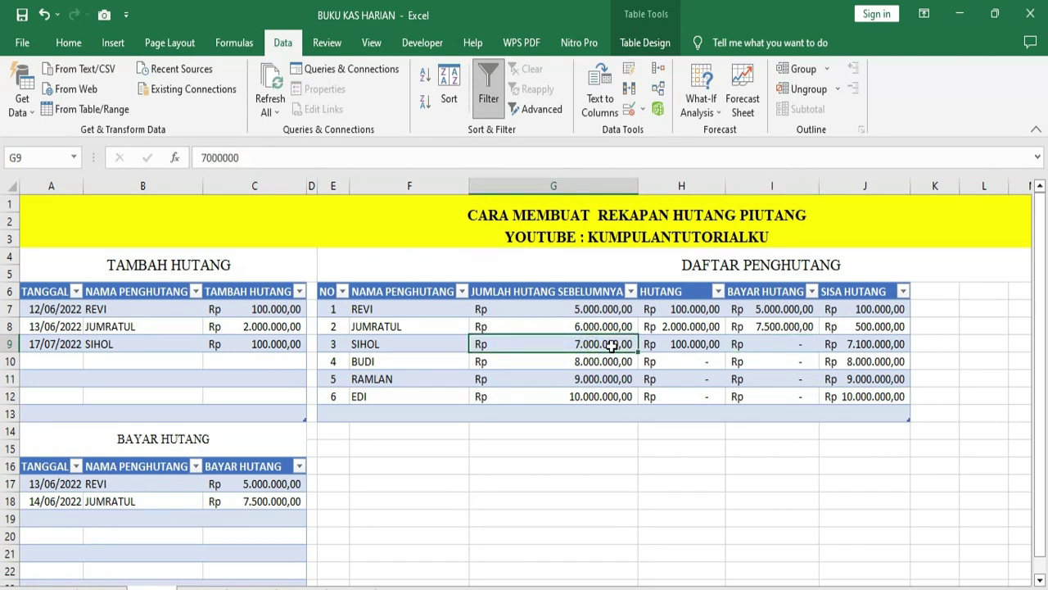
pyautogui.click(668, 344)
pyautogui.click(873, 346)
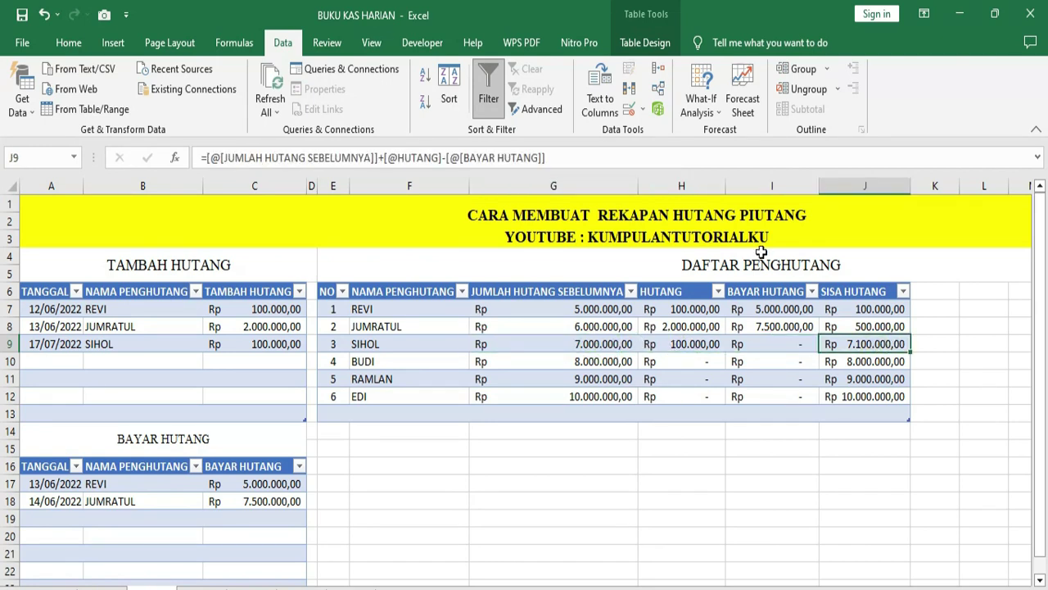
# Step: In the third BAYAR HUTANG row, enter the date 17/07/2022 and choose the third debtor from the name list
pyautogui.click(41, 516)
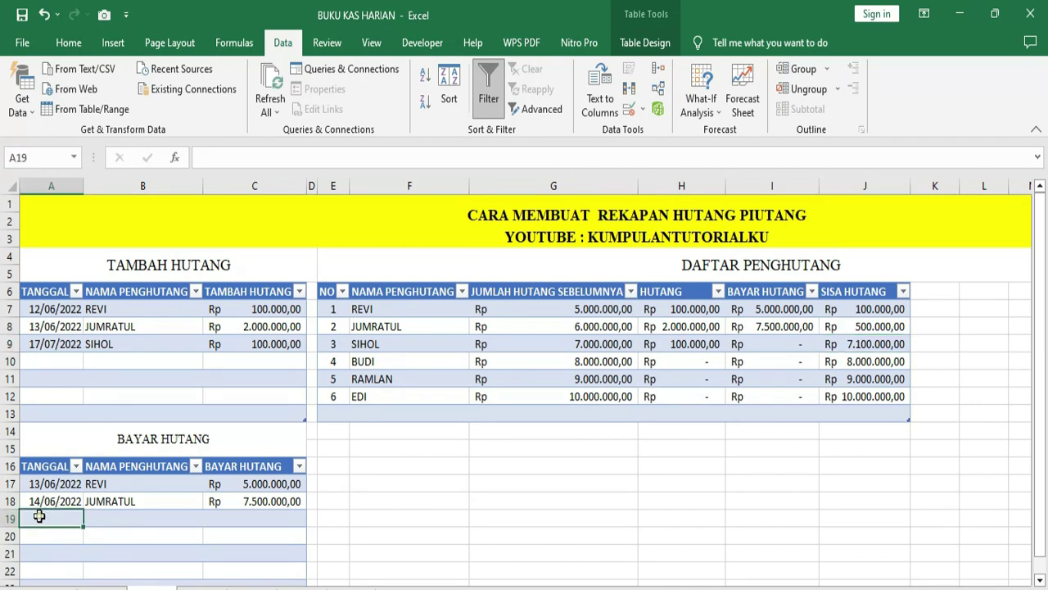
pyautogui.write('17/07/2022')
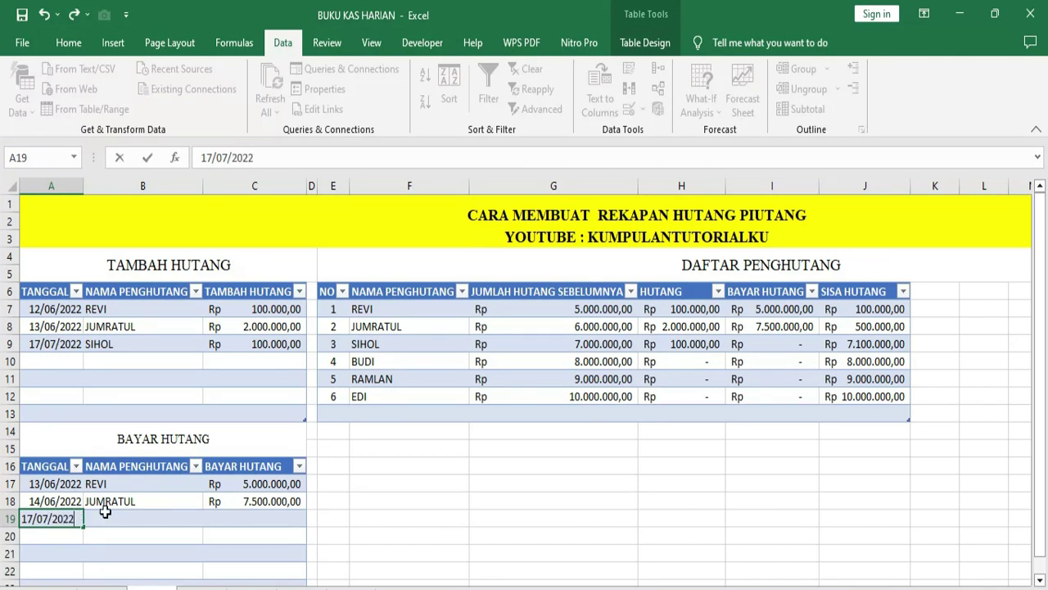
pyautogui.click(104, 512)
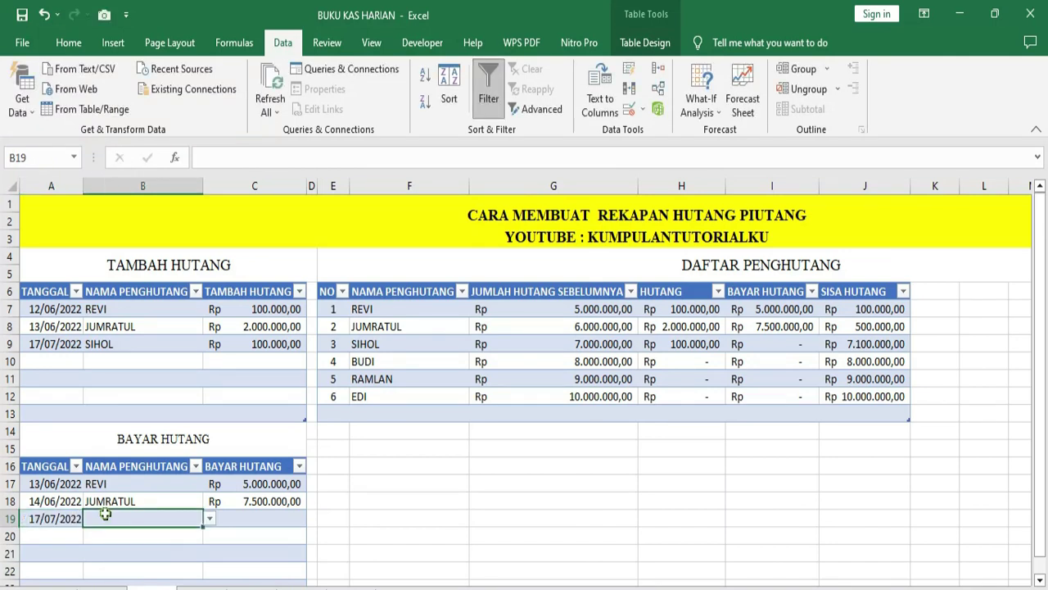
pyautogui.click(208, 519)
pyautogui.click(121, 555)
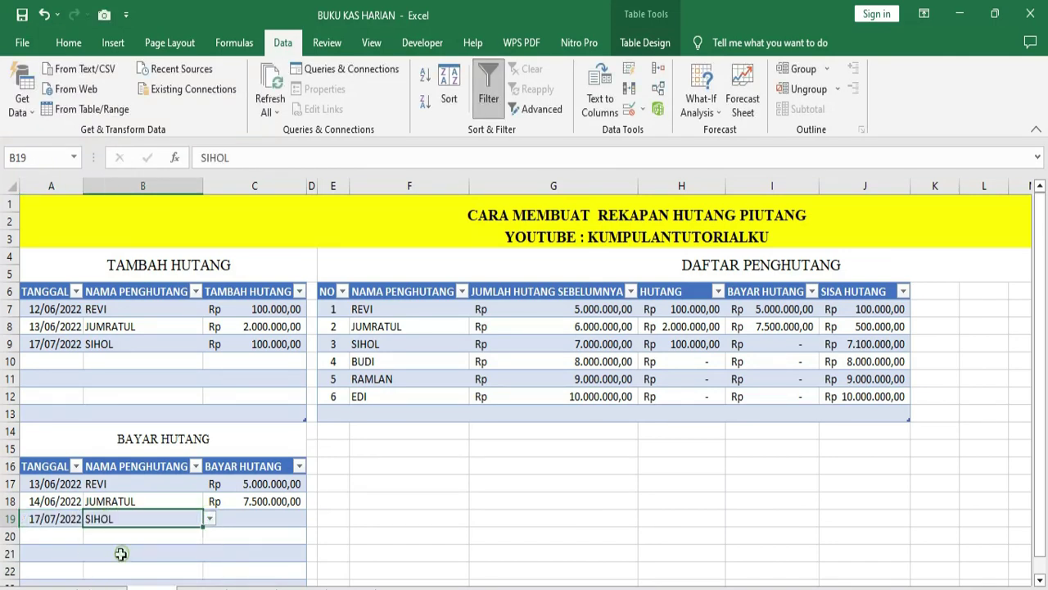
# Step: Set the third debtor's payment in BAYAR HUTANG to 7000000 and check the SISA HUTANG cell in row 9
pyautogui.click(251, 511)
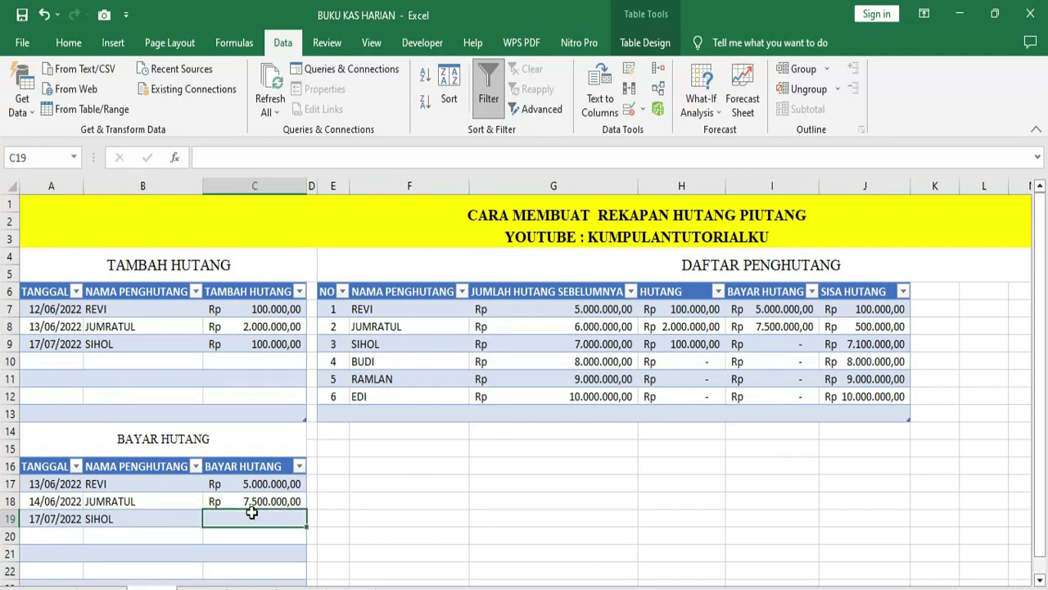
pyautogui.write('700000')
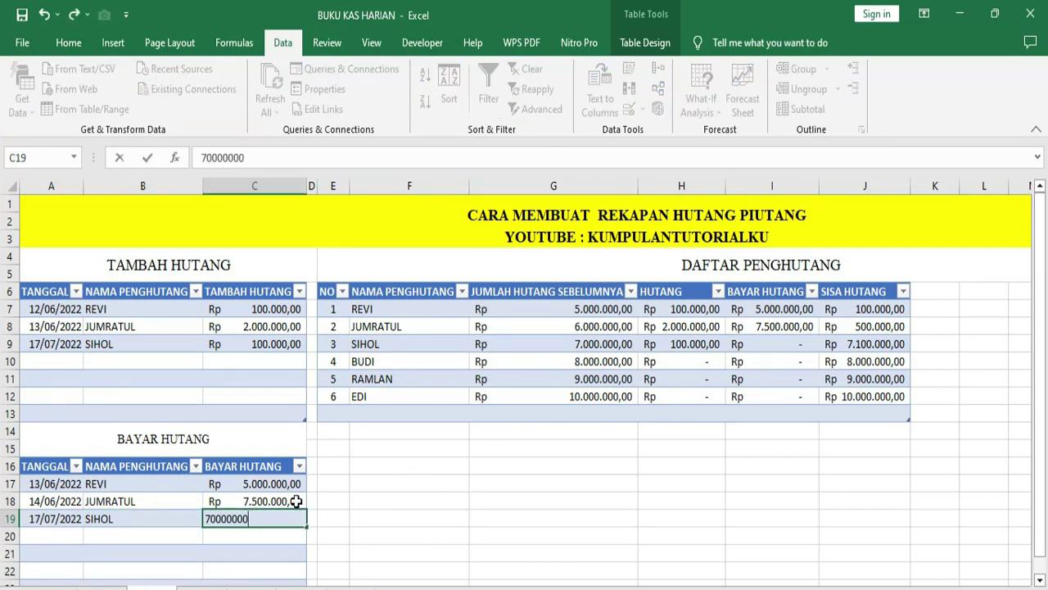
pyautogui.write('00')
pyautogui.press('Return')
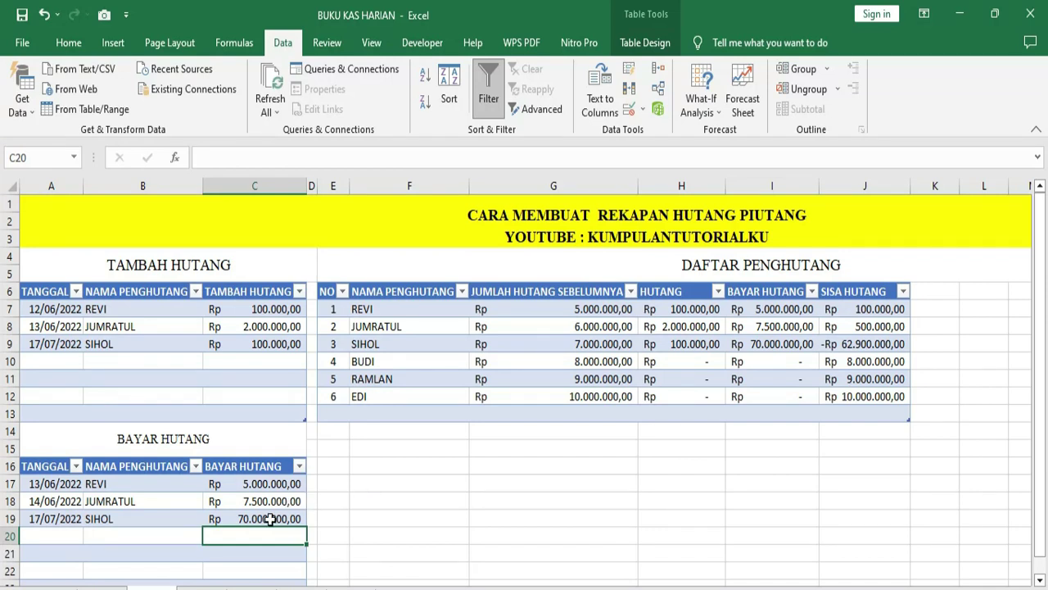
pyautogui.click(271, 518)
pyautogui.doubleClick(286, 518)
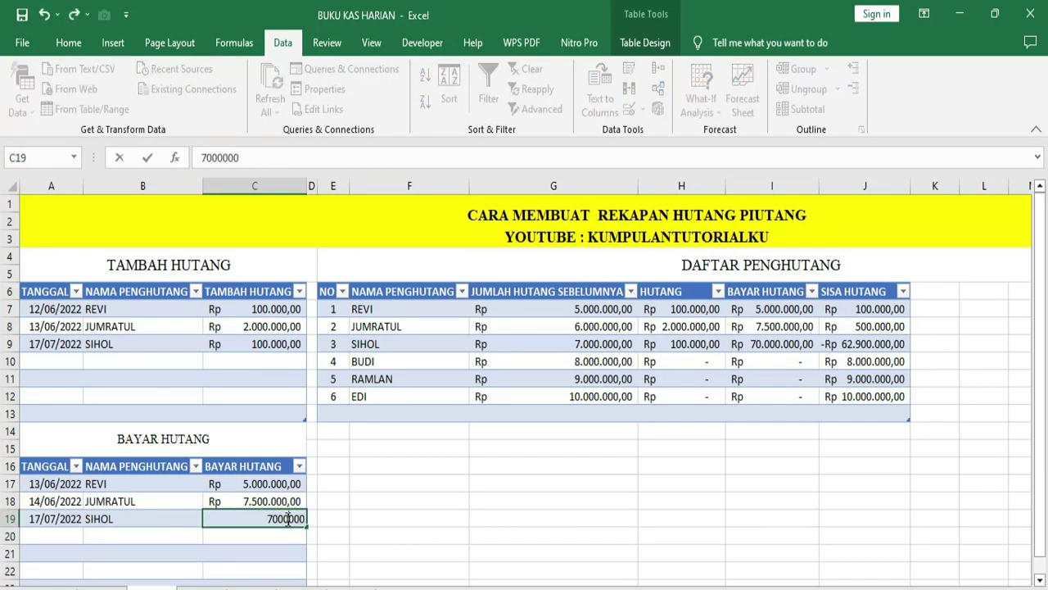
pyautogui.press('Return')
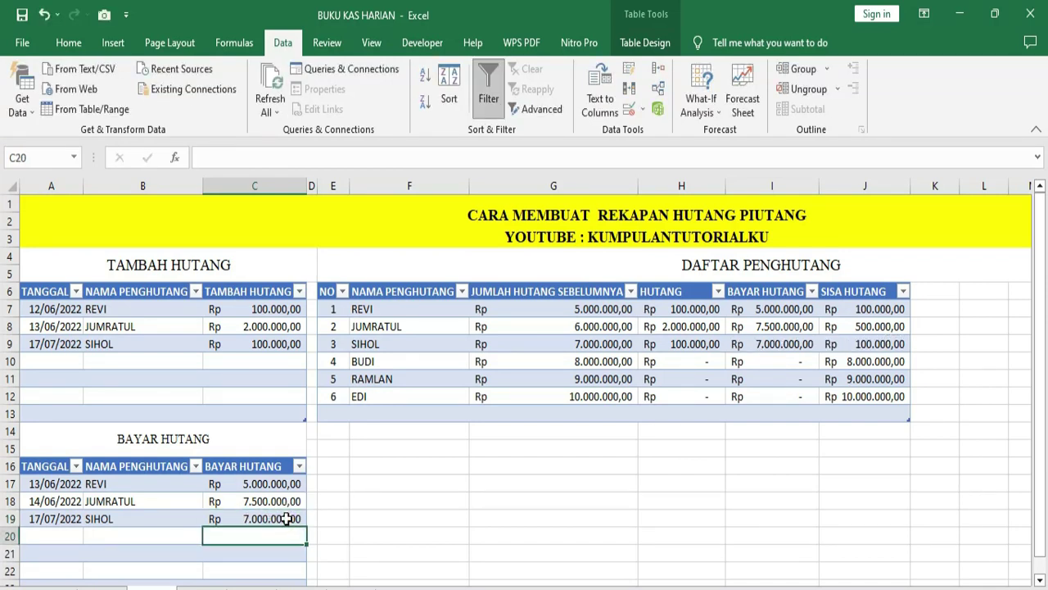
pyautogui.click(881, 344)
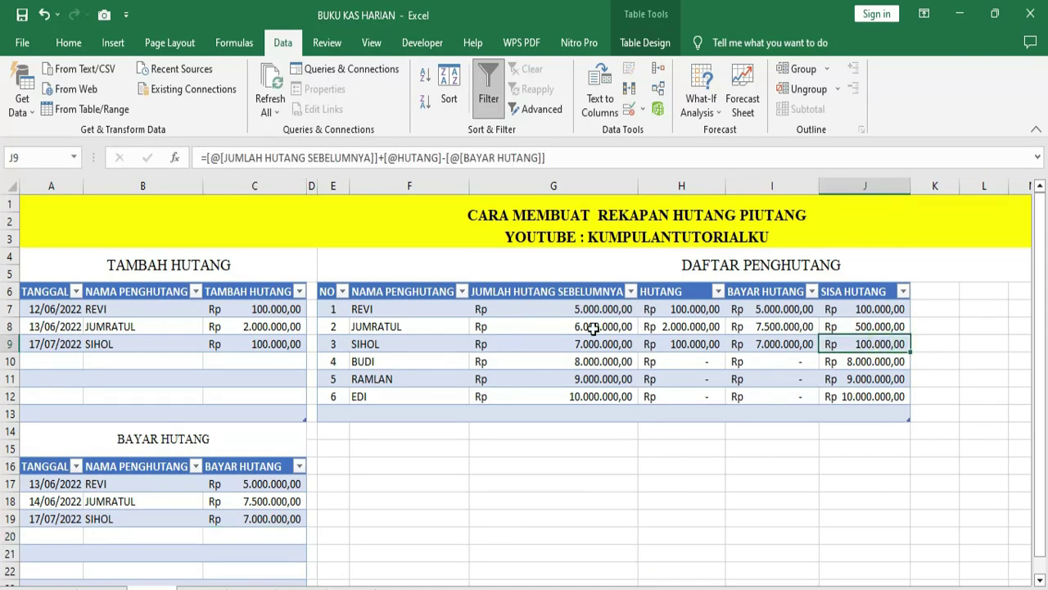
# Step: In the fourth TAMBAH HUTANG row, enter the date 18/07/2022 and choose the fourth debtor from the name list
pyautogui.click(416, 364)
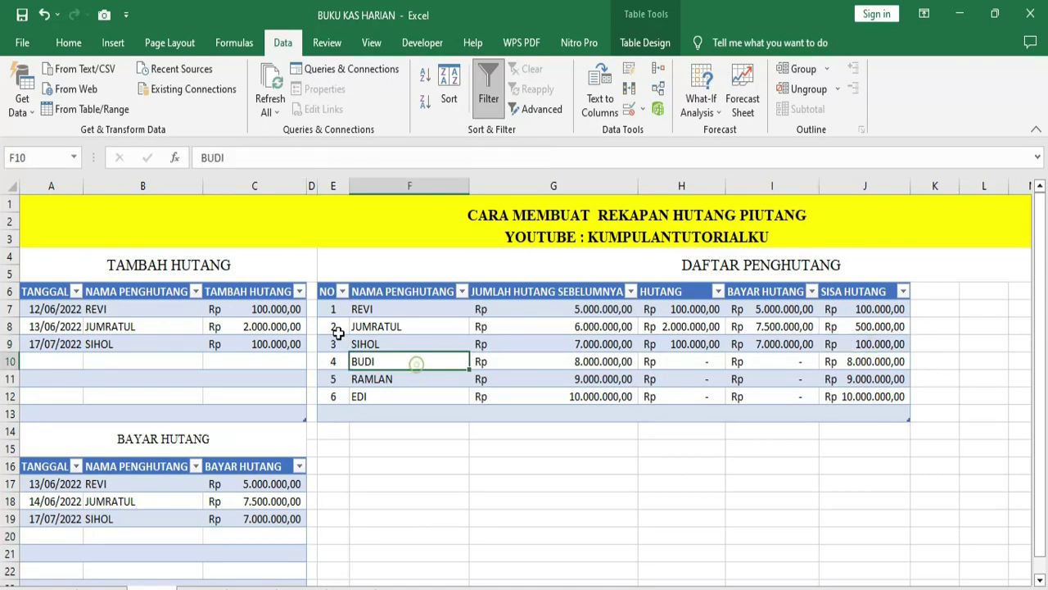
pyautogui.click(57, 366)
pyautogui.write('18/07/2022')
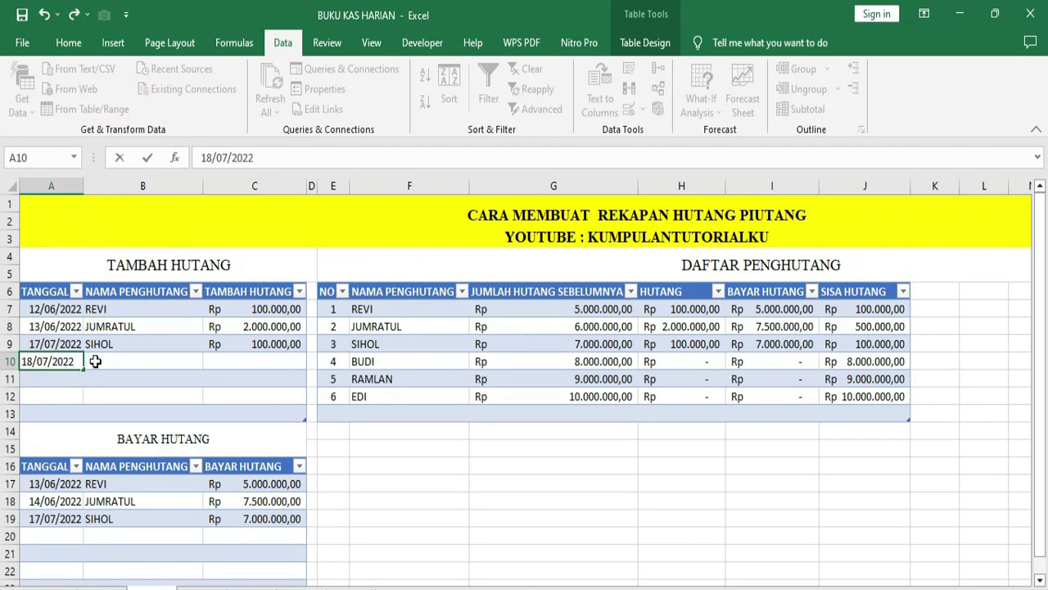
pyautogui.click(95, 361)
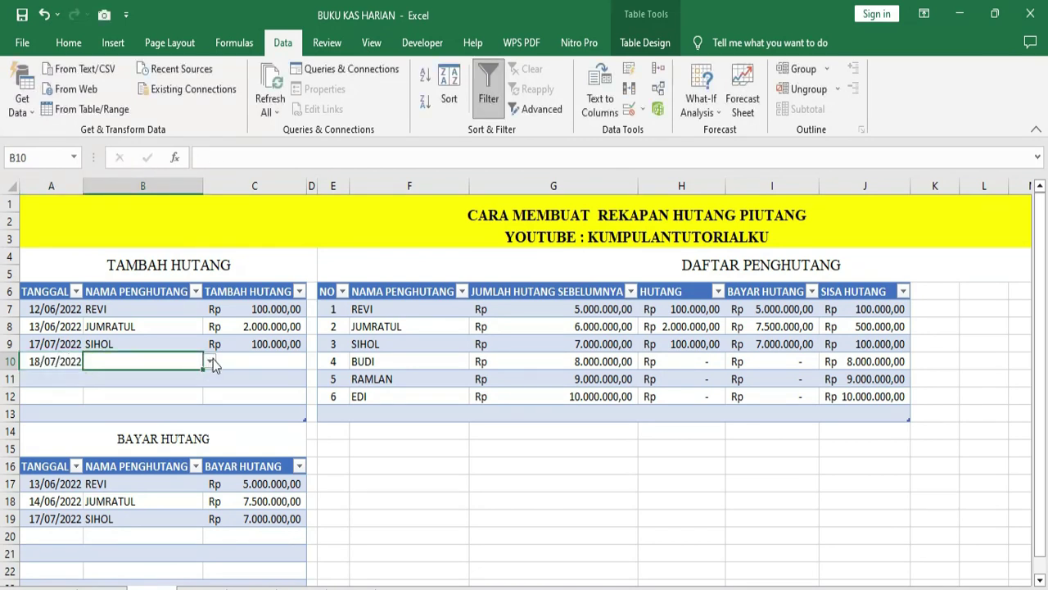
pyautogui.click(210, 361)
pyautogui.click(113, 410)
# Step: Enter 30000 as the fourth debtor's added debt and check the SISA HUTANG cell in row 10
pyautogui.click(579, 363)
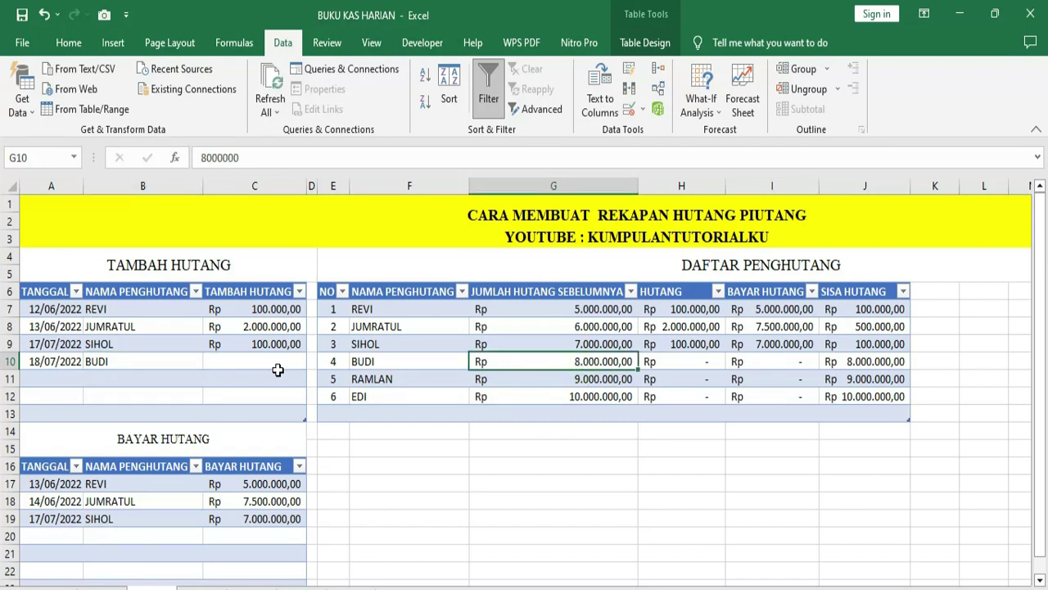
pyautogui.click(268, 368)
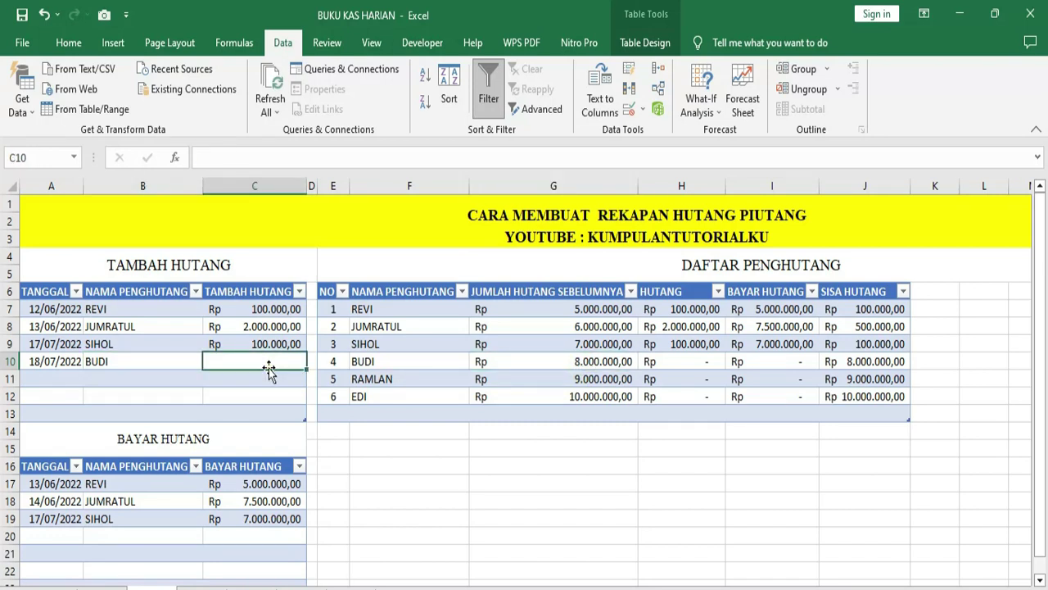
pyautogui.write('30000')
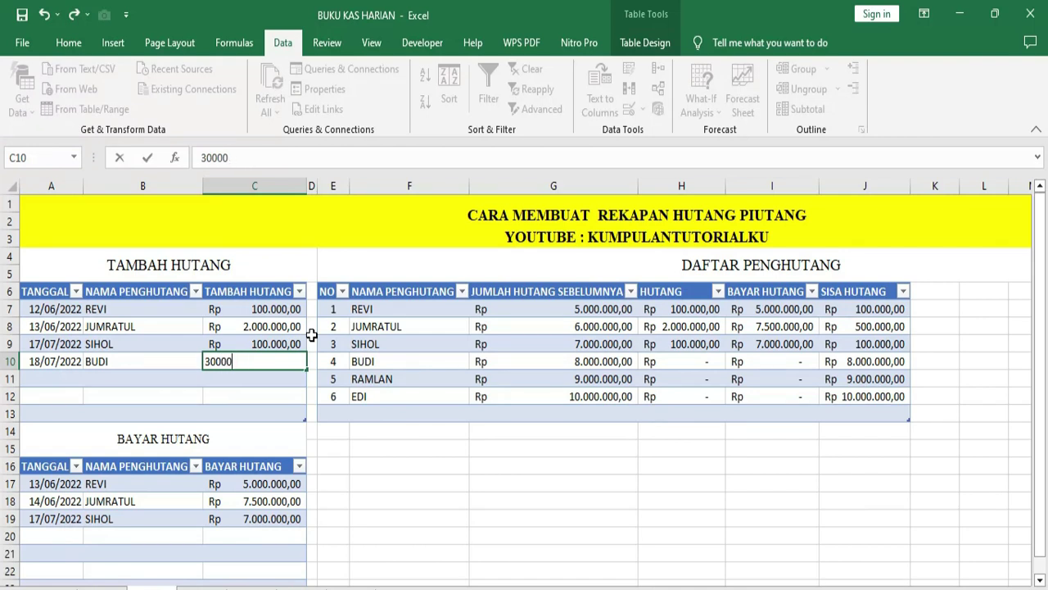
pyautogui.press('Return')
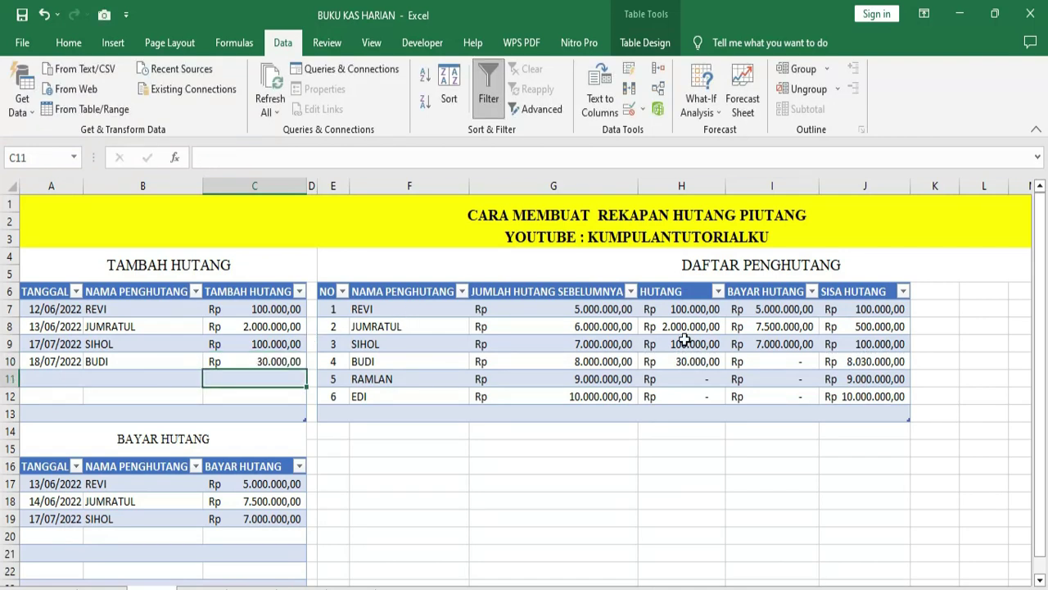
pyautogui.click(848, 363)
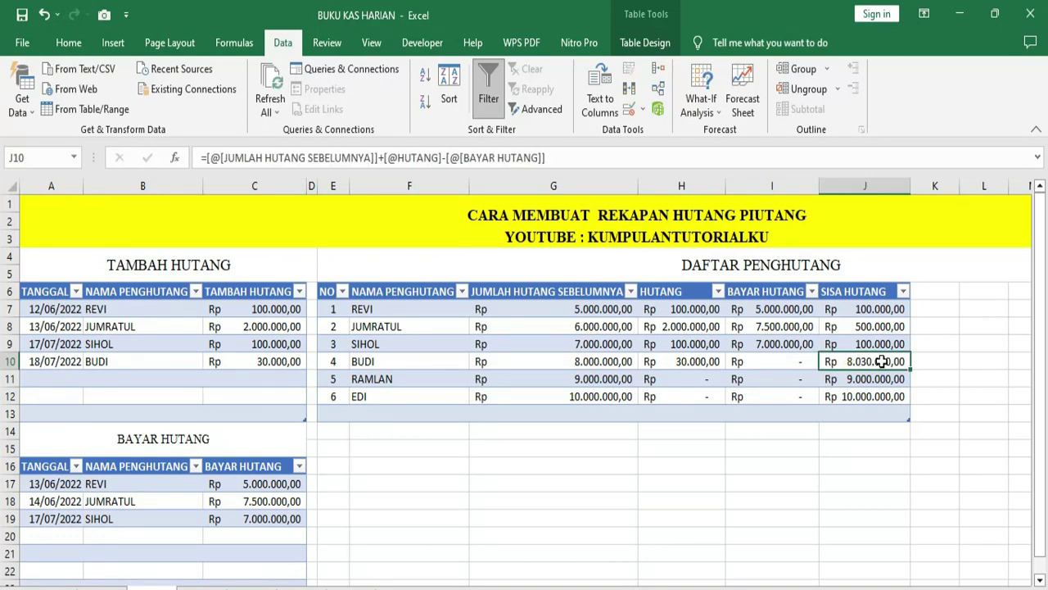
# Step: In the fourth BAYAR HUTANG row, enter the date 18/07/2022 and choose the fourth debtor from the name list
pyautogui.click(59, 537)
pyautogui.write('18/0')
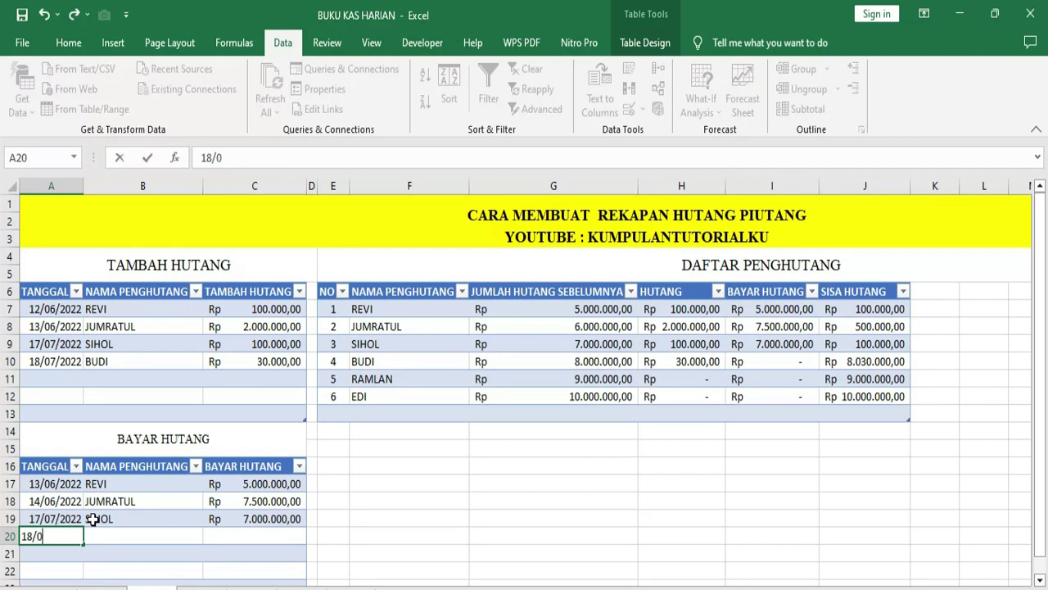
pyautogui.write('7/2022')
pyautogui.click(122, 538)
pyautogui.click(209, 535)
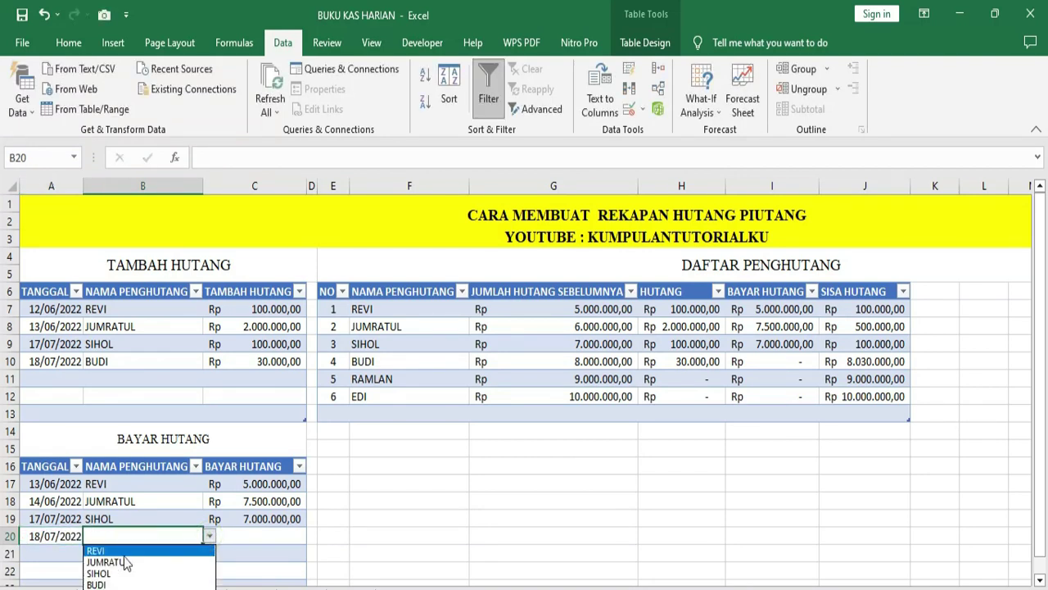
pyautogui.click(96, 584)
# Step: Set the fourth debtor's payment to 8000000 and check the BAYAR HUTANG and SISA HUTANG cells in row 10
pyautogui.click(263, 540)
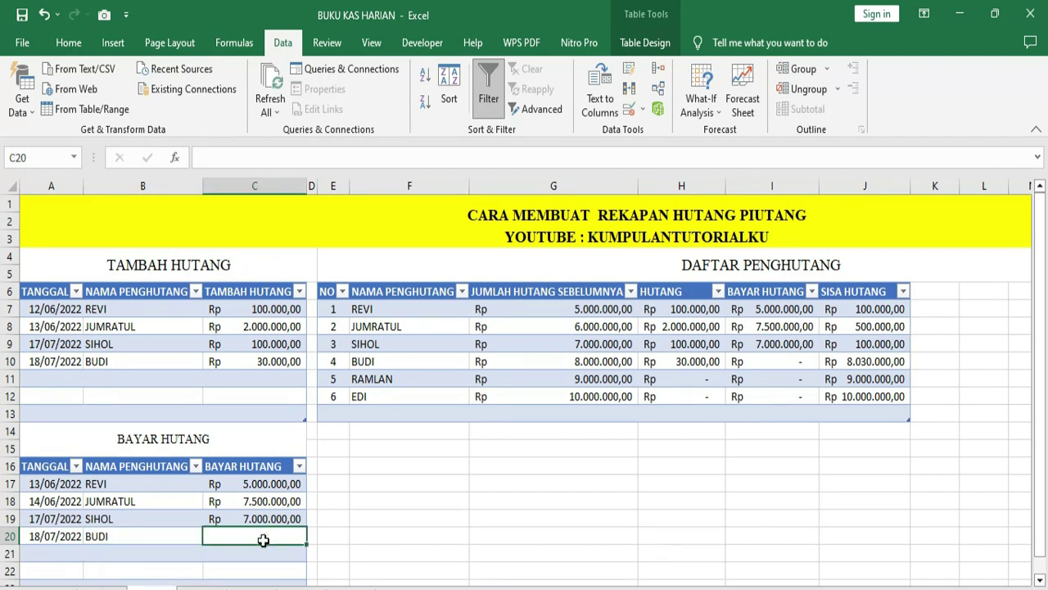
pyautogui.write('80000000')
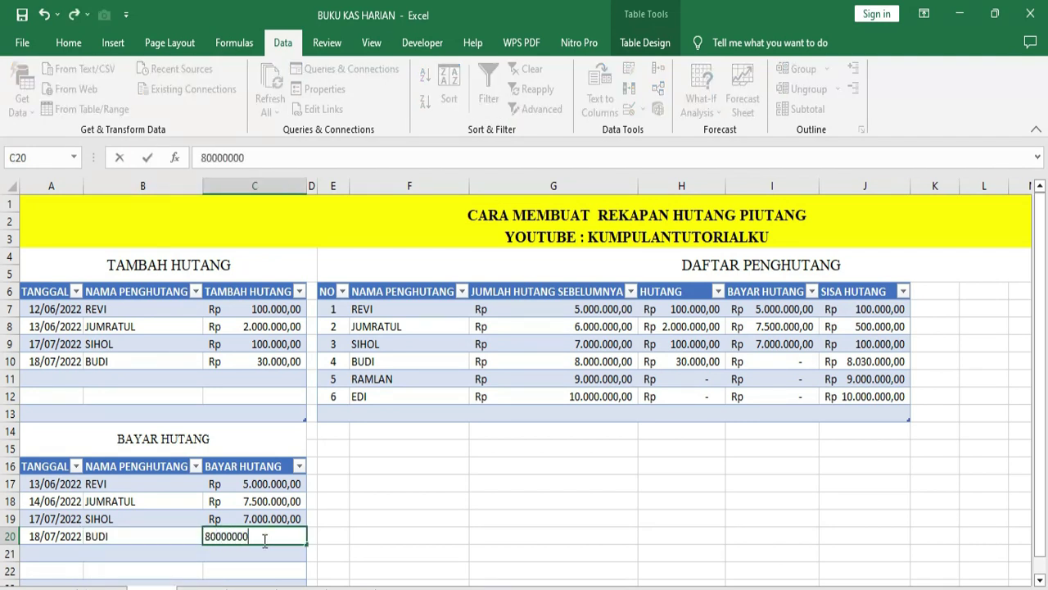
pyautogui.press('Return')
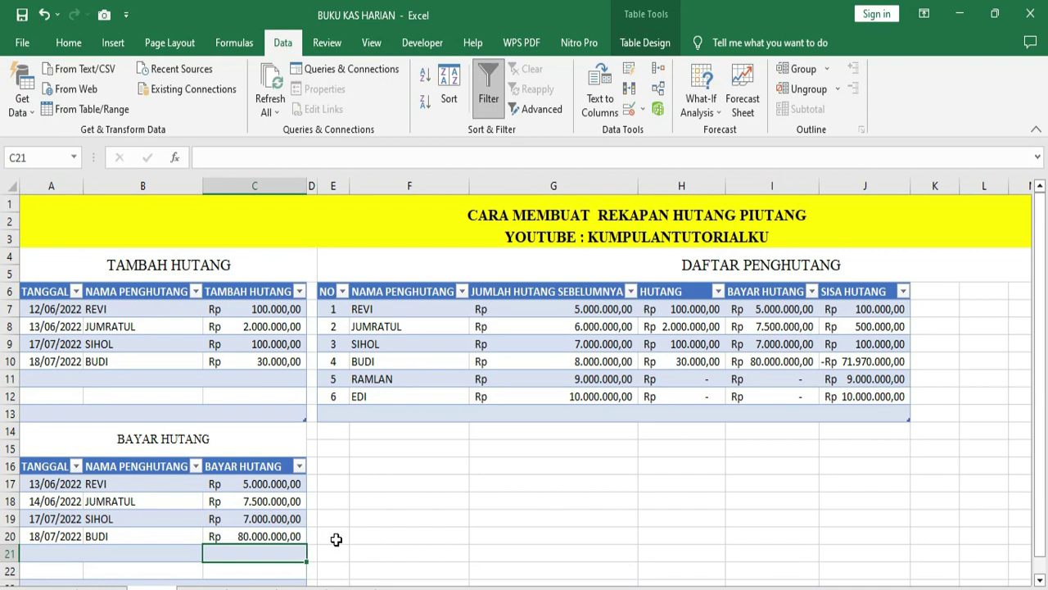
pyautogui.doubleClick(278, 536)
pyautogui.press('BackSpace')
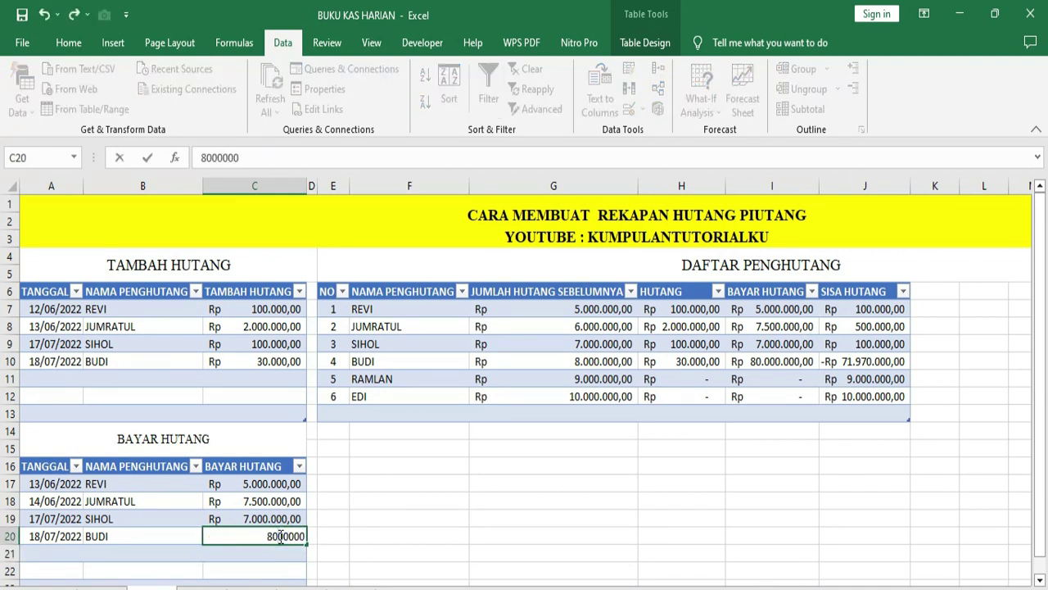
pyautogui.press('Return')
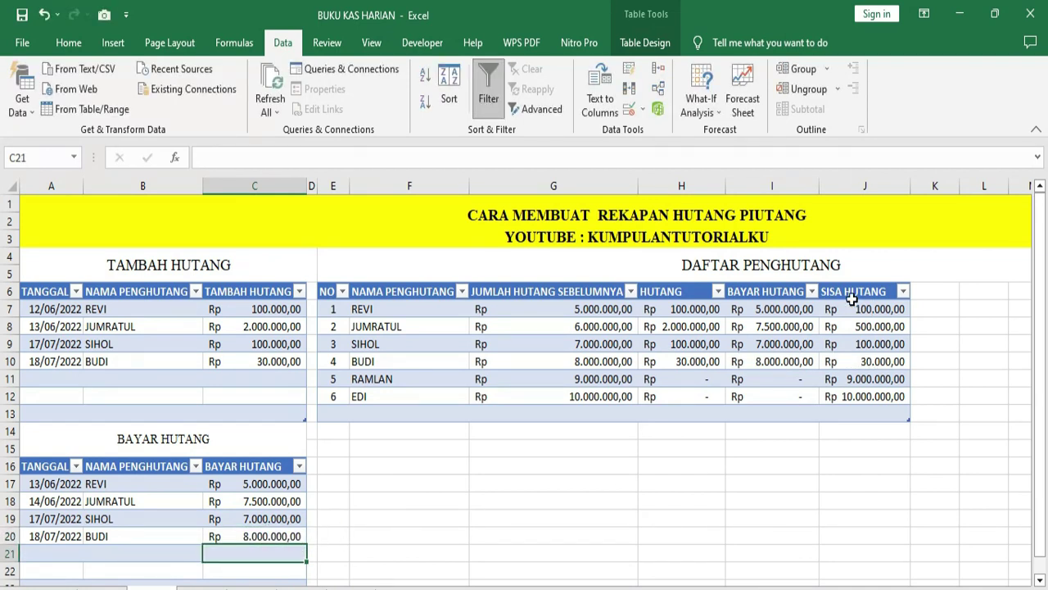
pyautogui.click(773, 362)
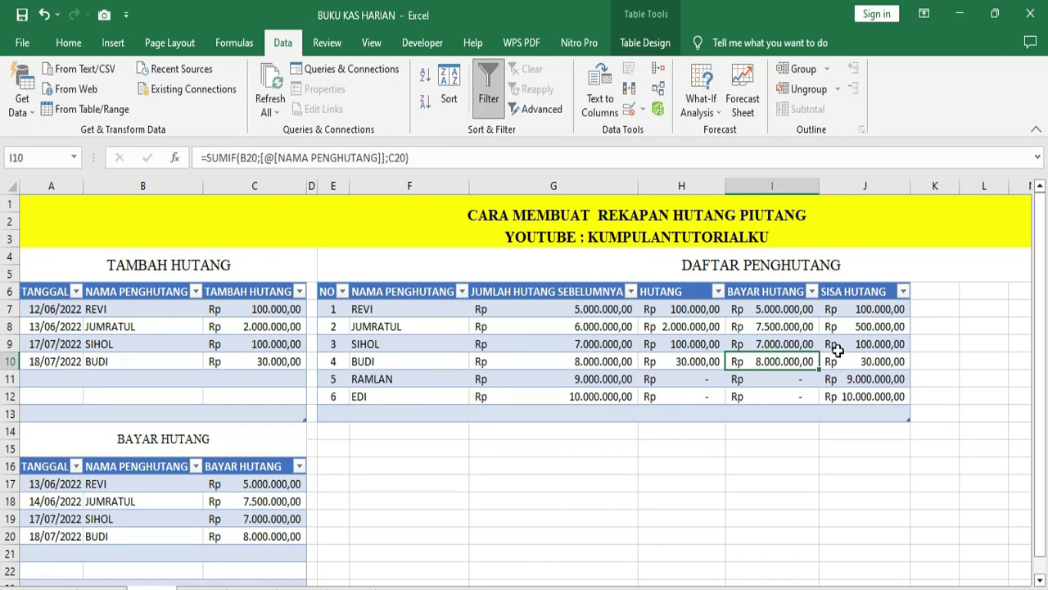
pyautogui.click(873, 360)
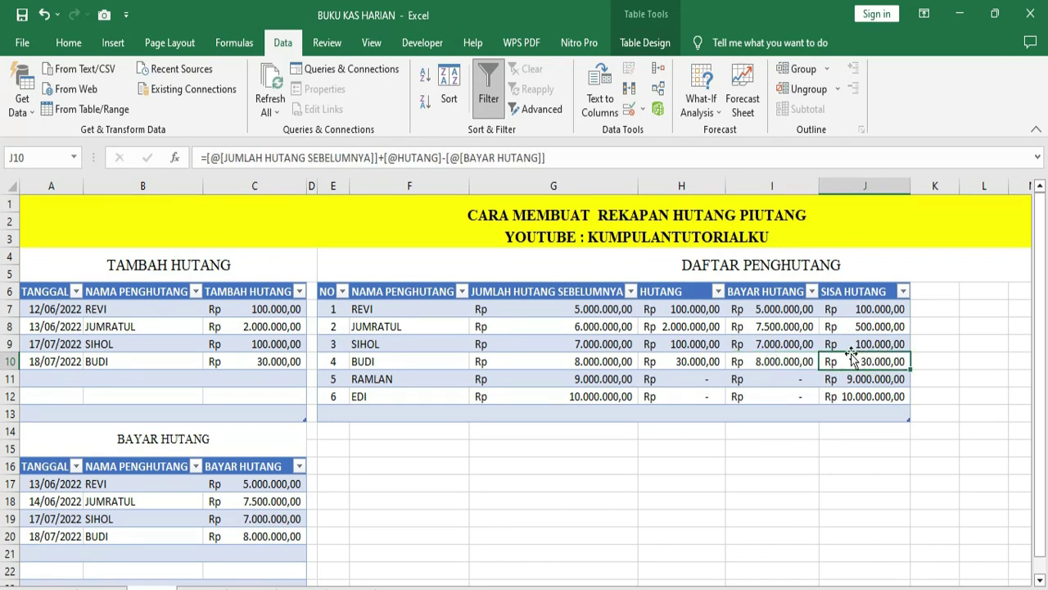
# Step: In the fifth TAMBAH HUTANG row, enter the date 19/08/2022 and choose the fifth debtor from the name list
pyautogui.click(65, 377)
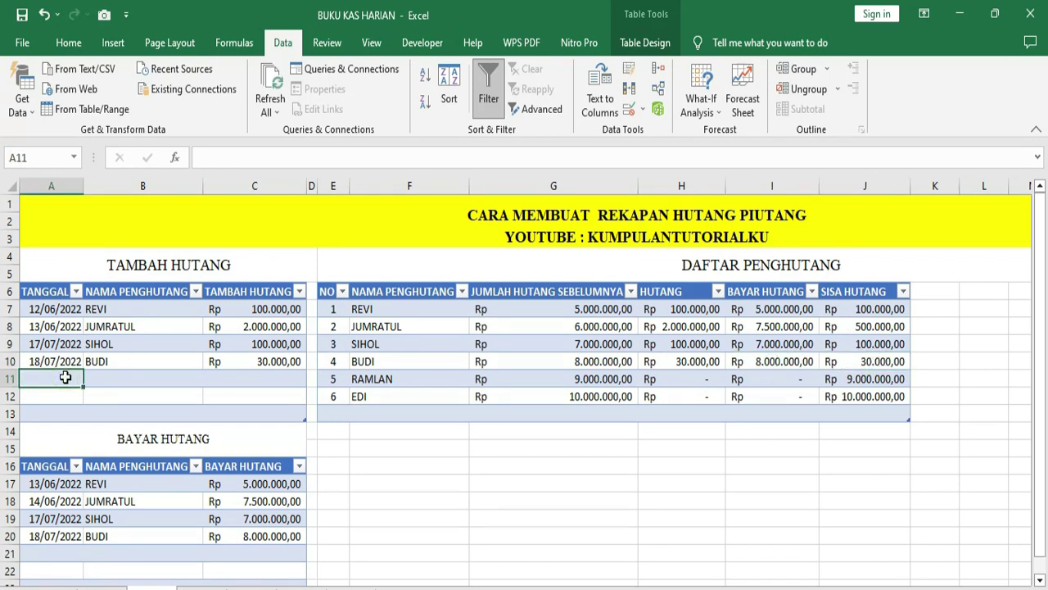
pyautogui.write('19/08/2022')
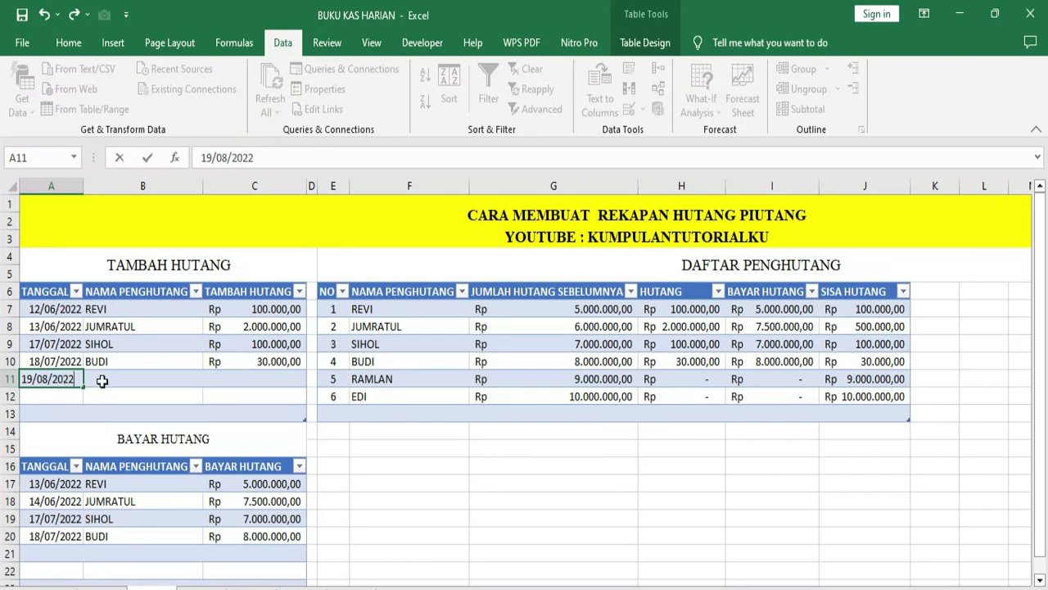
pyautogui.click(102, 381)
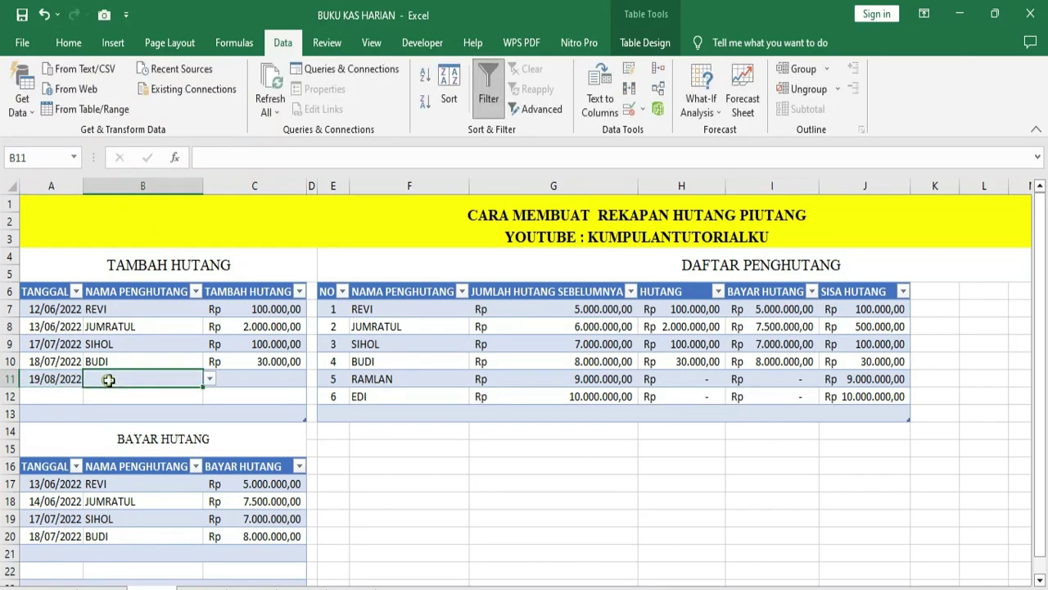
pyautogui.click(209, 379)
pyautogui.click(110, 440)
# Step: Check the fifth debtor's previous debt, enter 10000000 as the added debt and check the SISA HUTANG cell in row 11
pyautogui.click(260, 377)
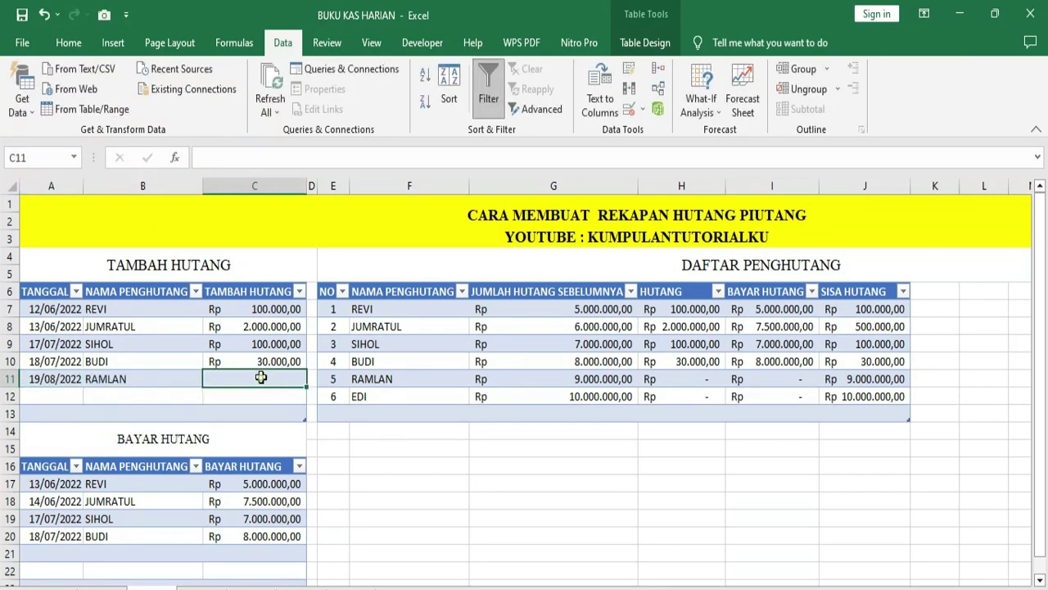
pyautogui.click(601, 378)
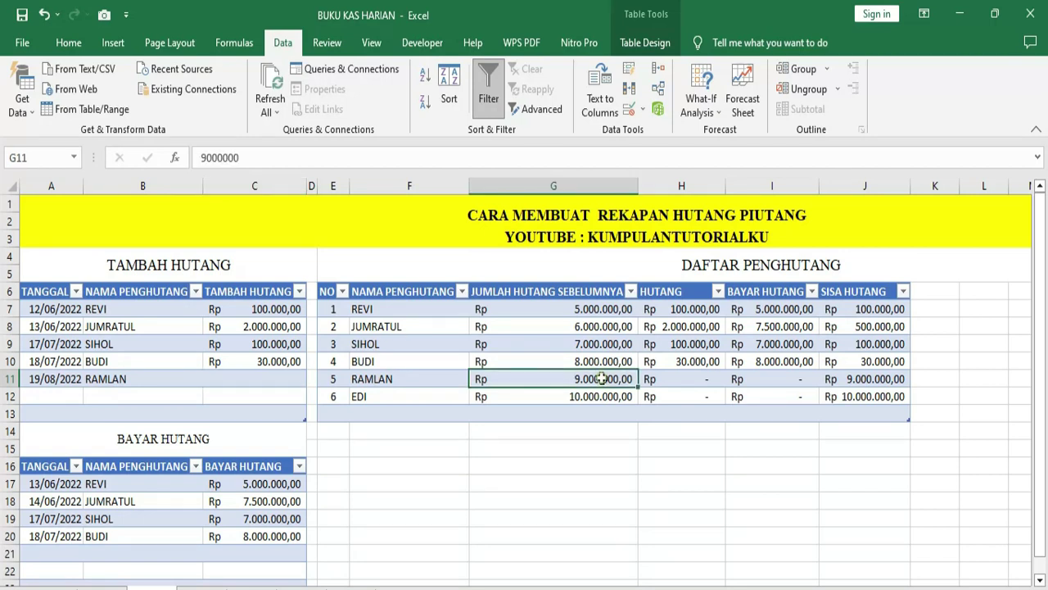
pyautogui.click(272, 378)
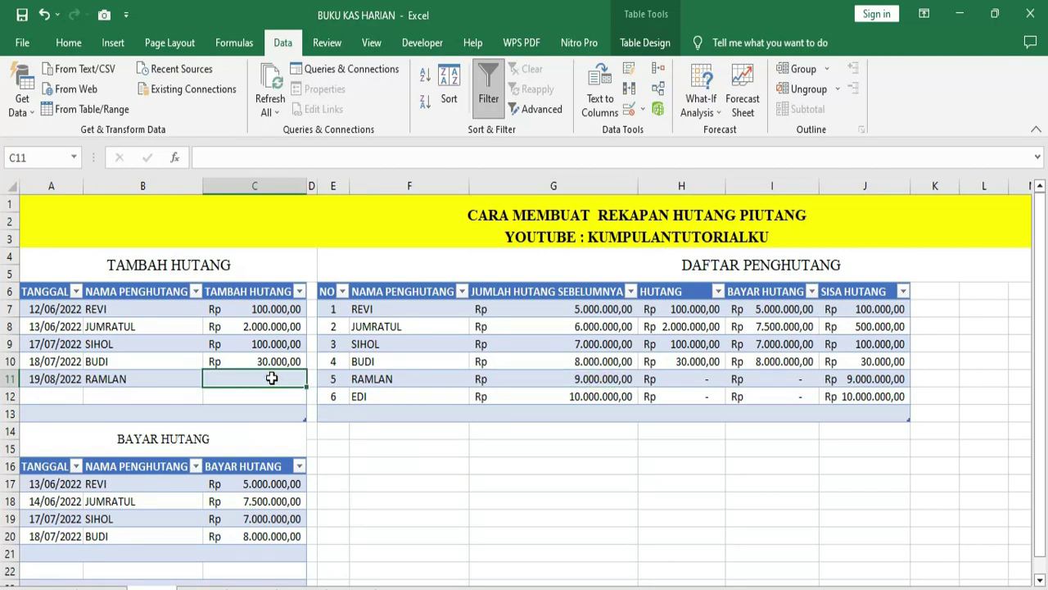
pyautogui.write('10.000.0')
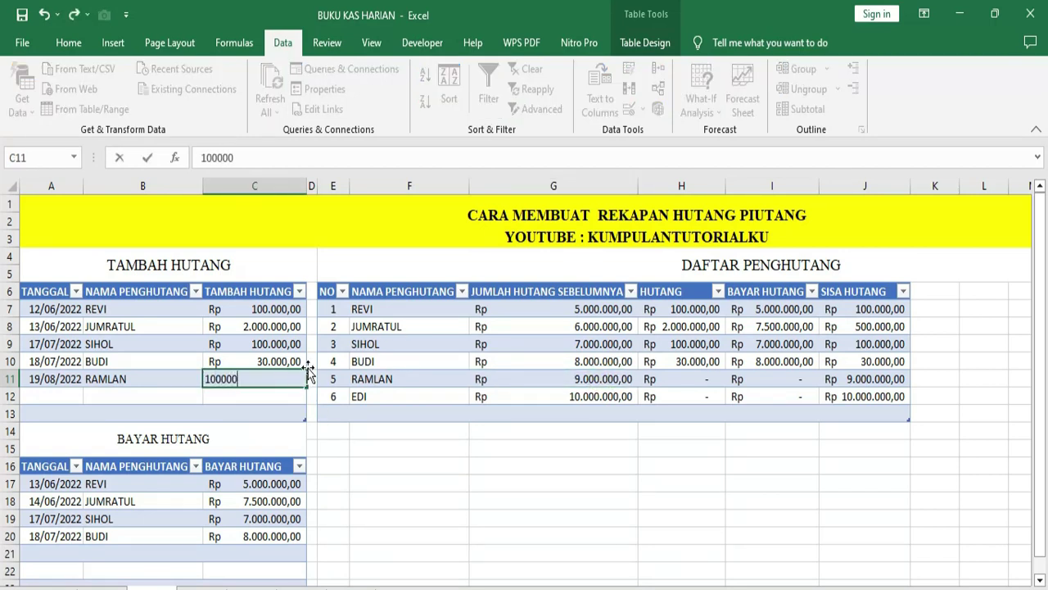
pyautogui.write('00')
pyautogui.press('Return')
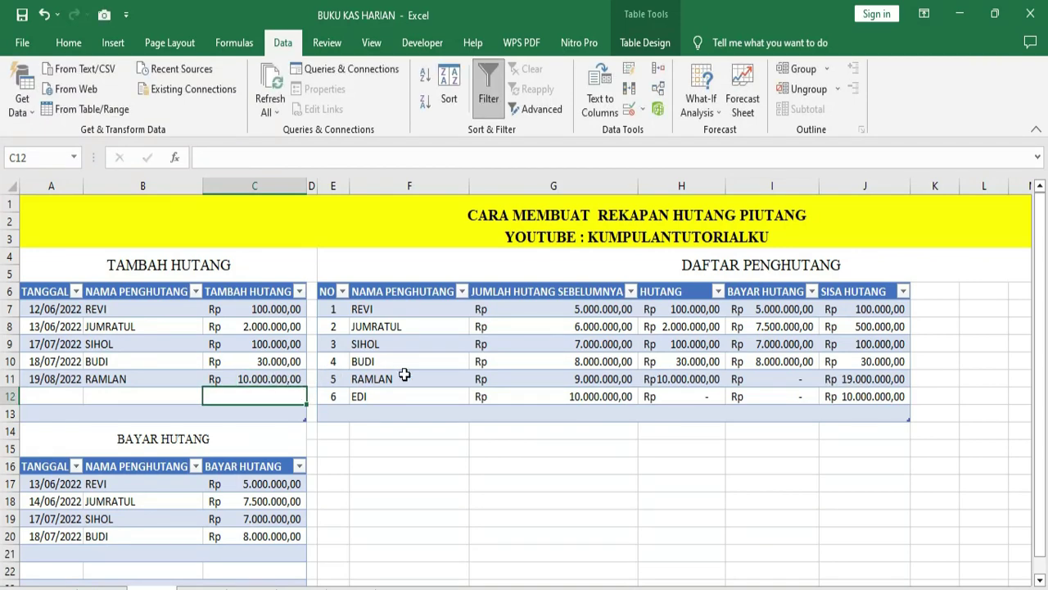
pyautogui.click(837, 379)
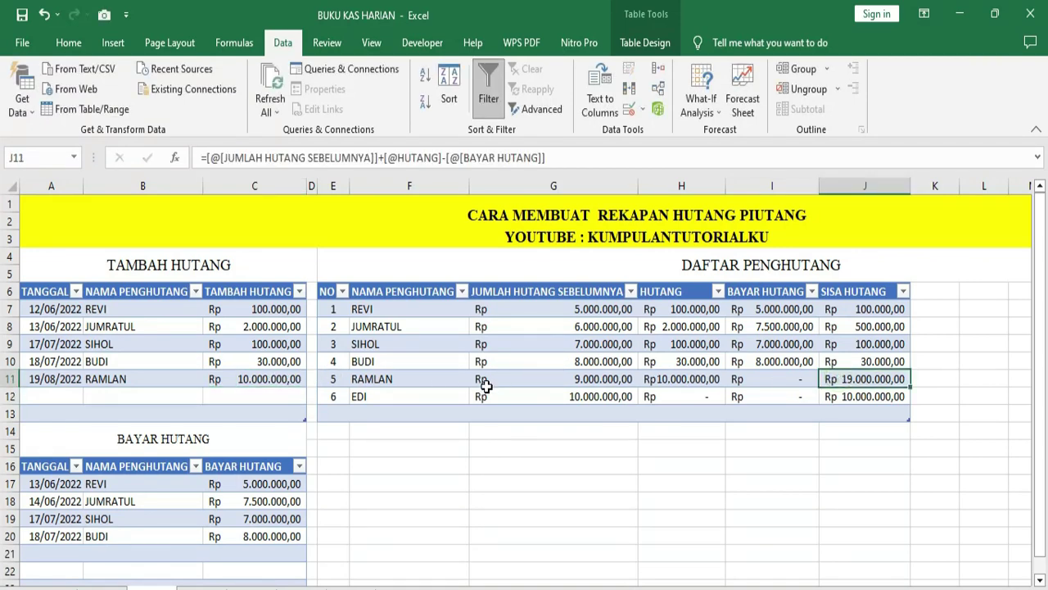
# Step: In the fifth BAYAR HUTANG row, enter the date 20/08/2000 and choose the fifth debtor from the name list
pyautogui.scroll(-1, 487, 386)
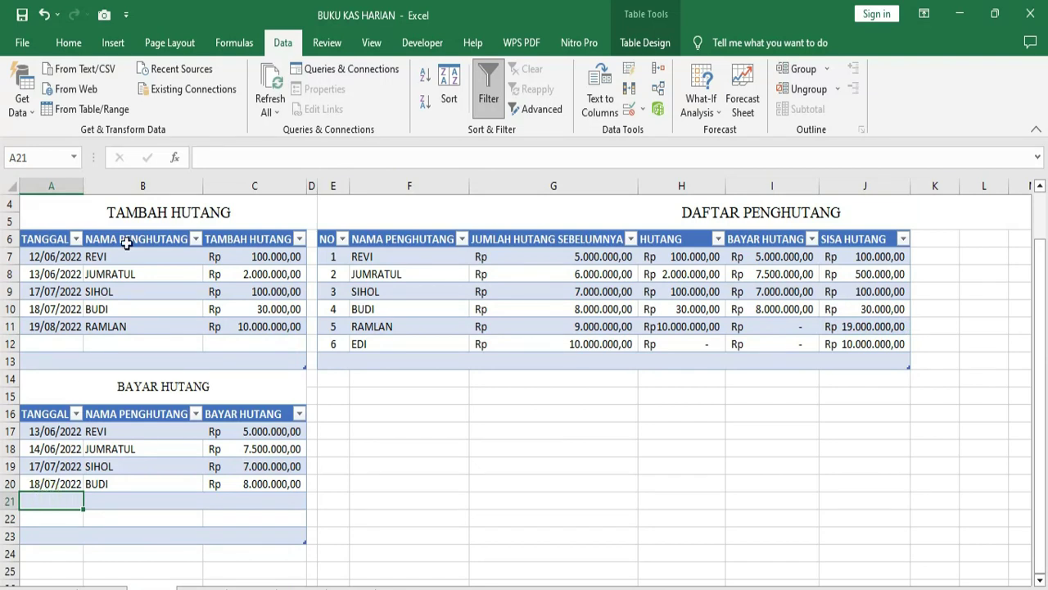
pyautogui.write('20/08/')
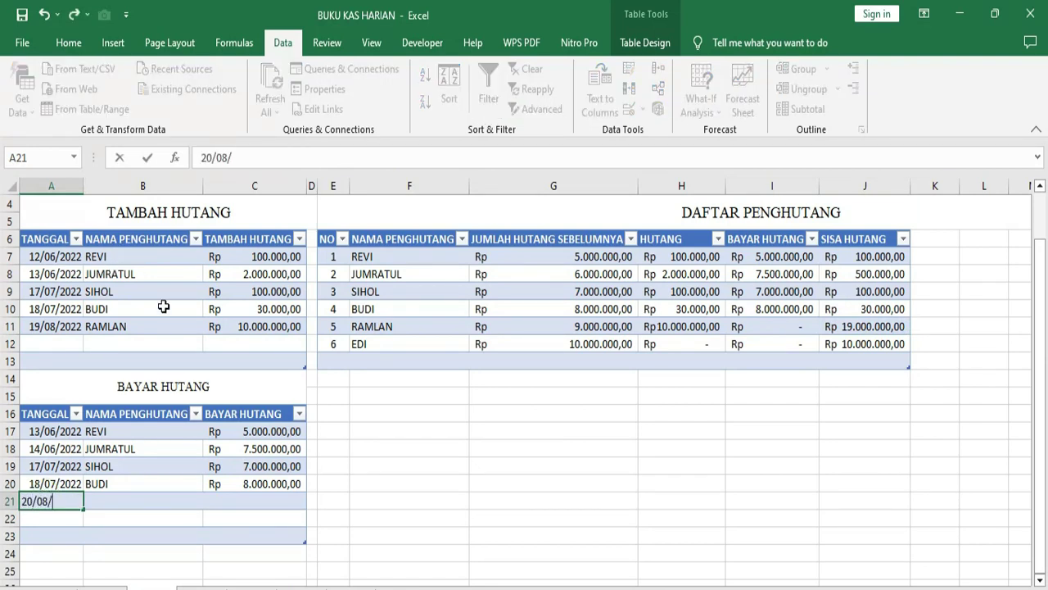
pyautogui.write('2000')
pyautogui.press('Tab')
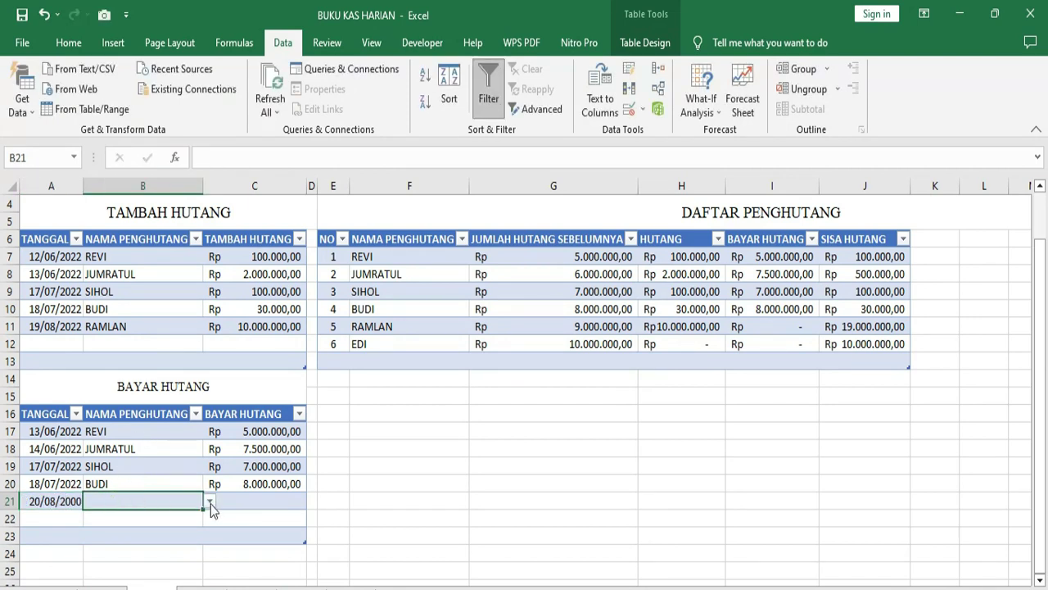
pyautogui.click(210, 503)
pyautogui.click(113, 561)
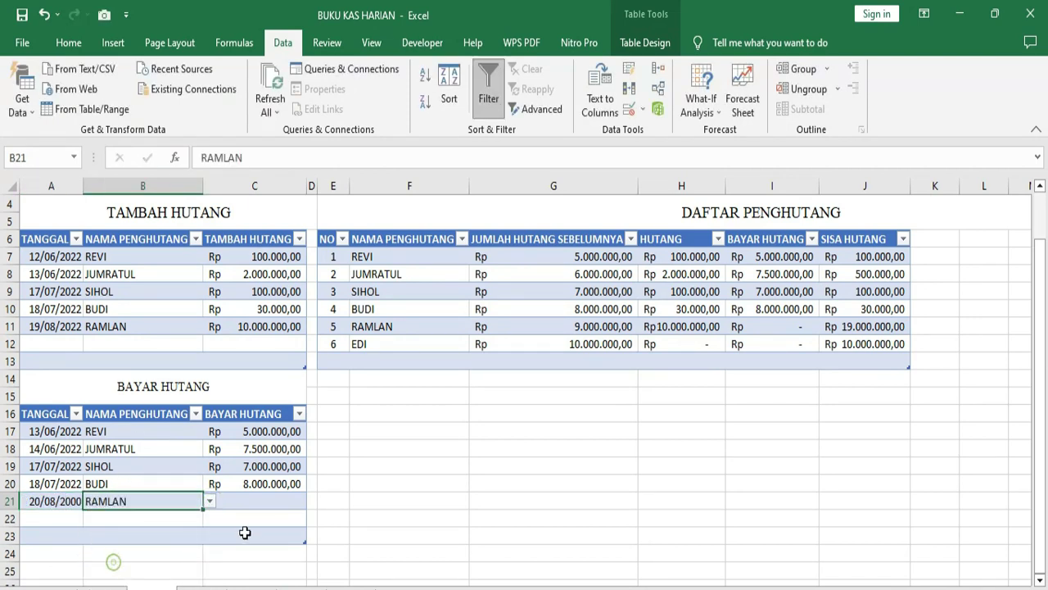
# Step: Set the fifth debtor's payment to 18240000 and check the SISA HUTANG cell in row 11
pyautogui.click(246, 501)
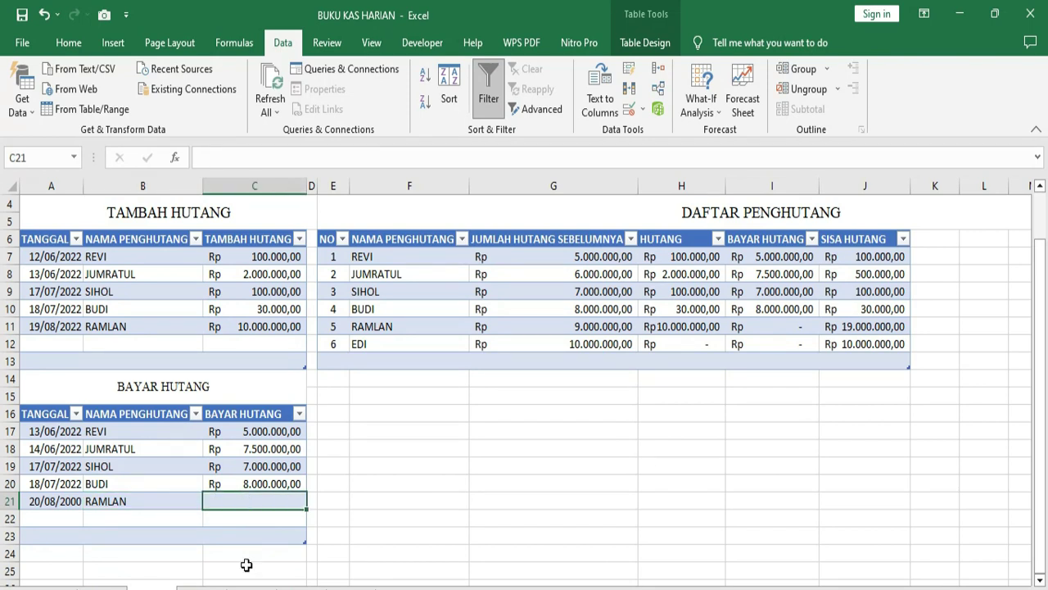
pyautogui.write('18')
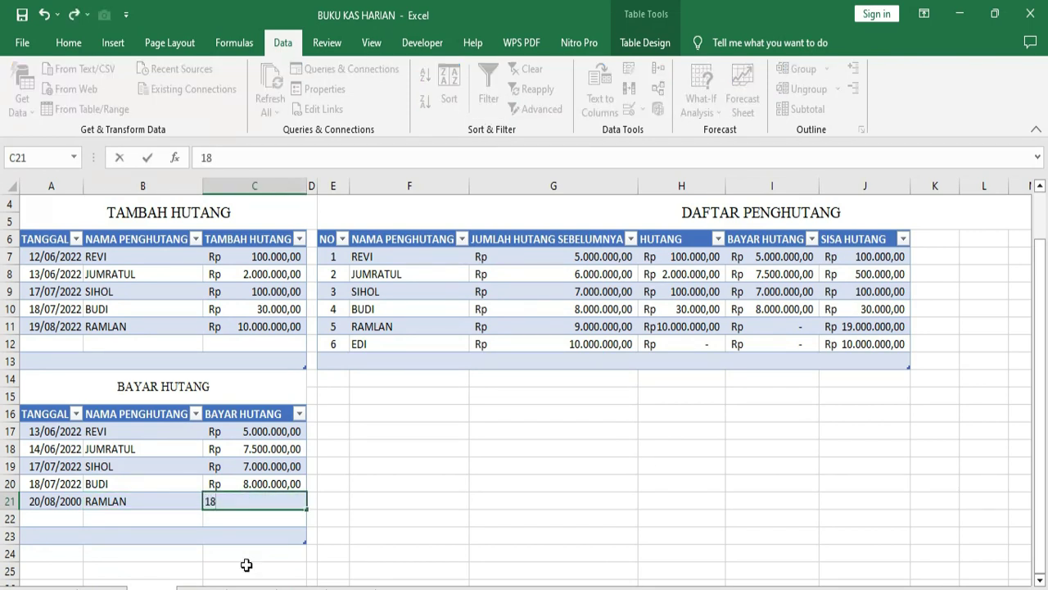
pyautogui.write('.240.0')
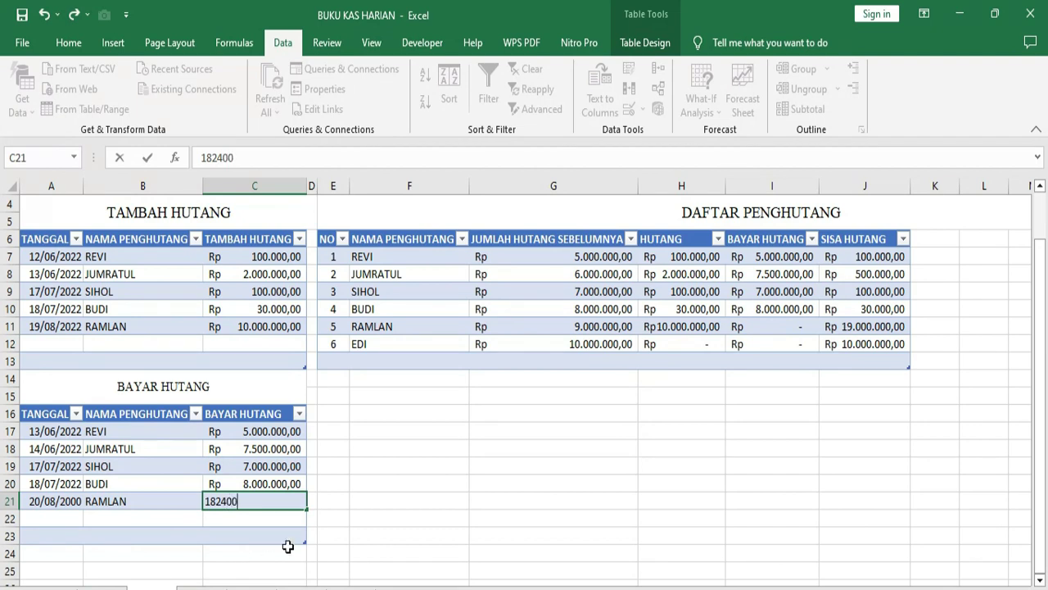
pyautogui.write('00')
pyautogui.press('Return')
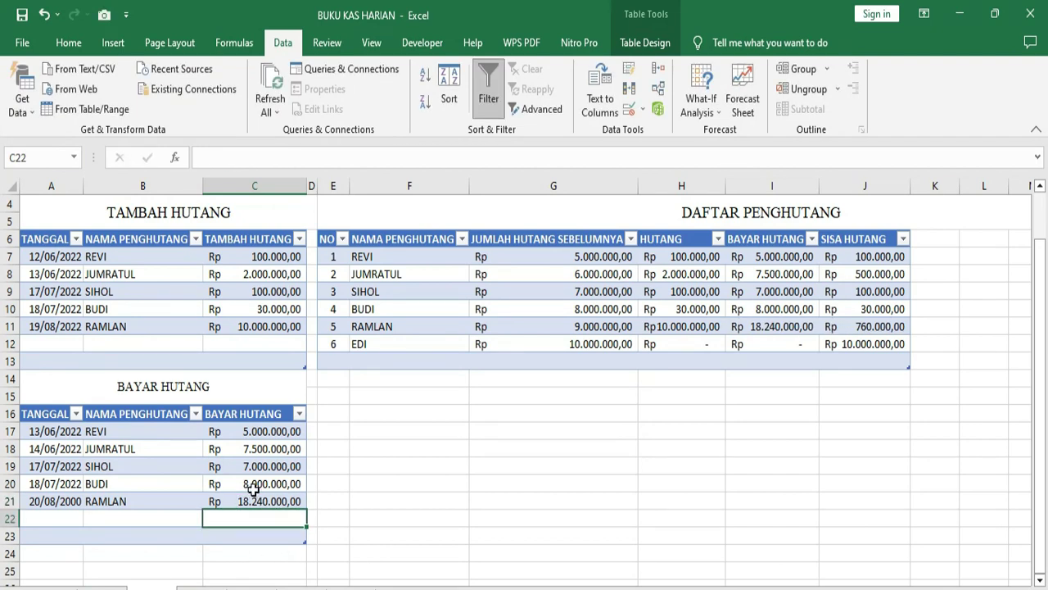
pyautogui.click(280, 501)
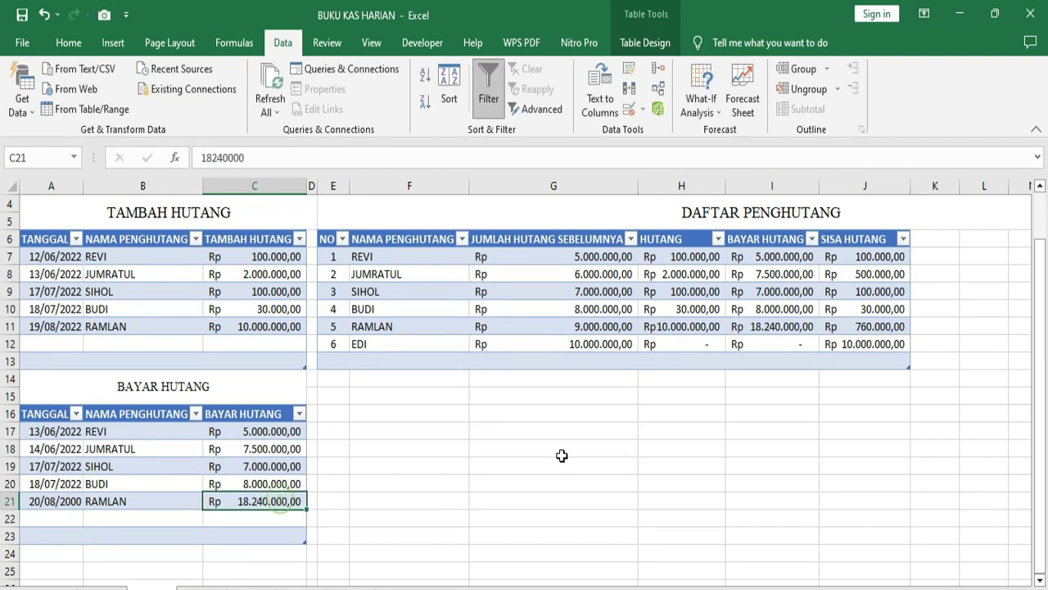
pyautogui.click(830, 326)
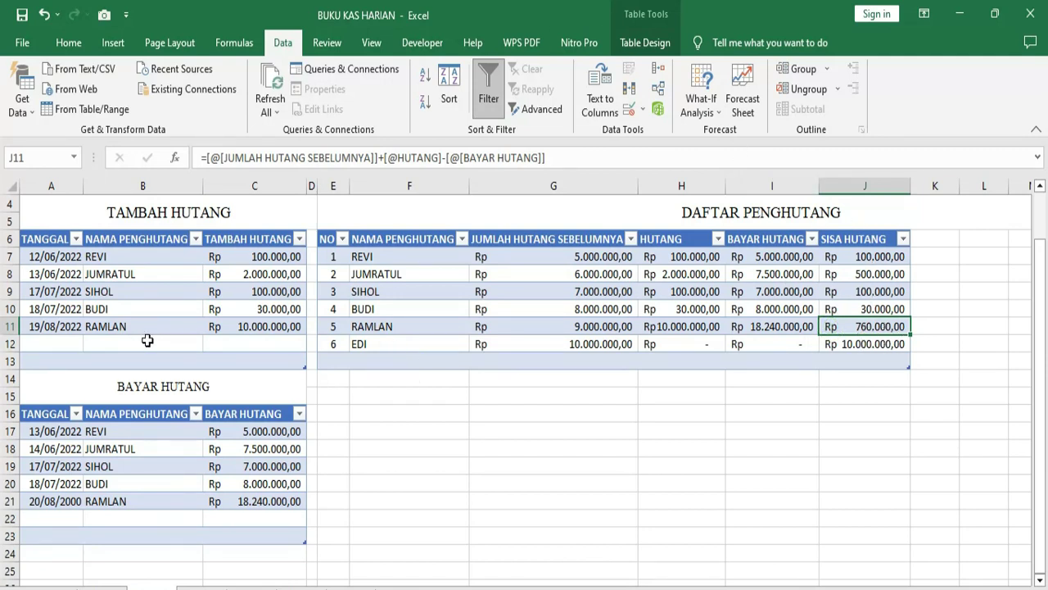
# Step: In the sixth TAMBAH HUTANG row, enter the date 20/09/2022 and choose the sixth debtor from the name list
pyautogui.click(50, 343)
pyautogui.write('20/09')
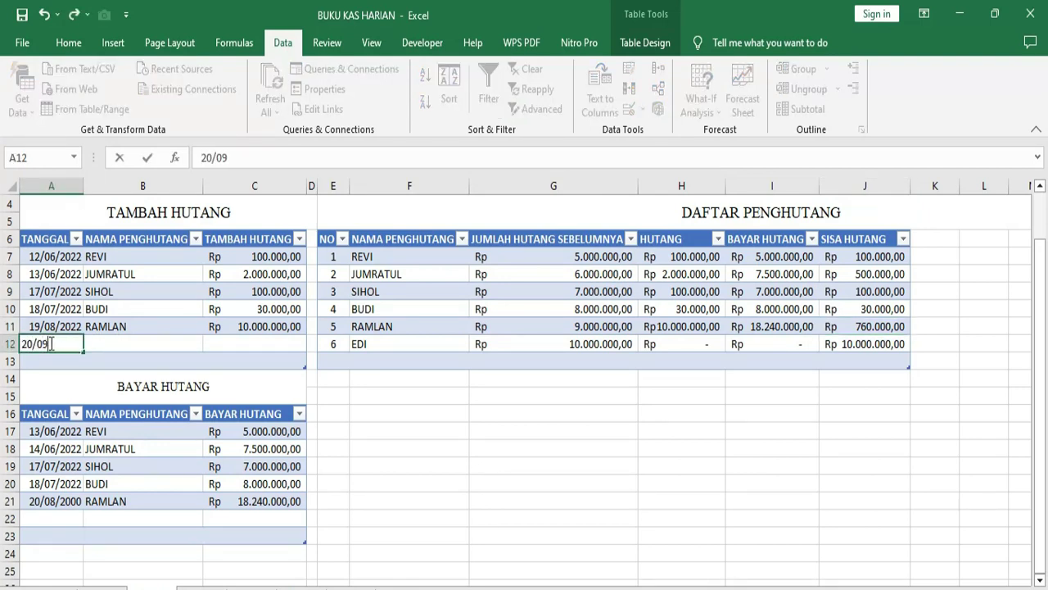
pyautogui.write('/2022')
pyautogui.click(112, 344)
pyautogui.click(208, 344)
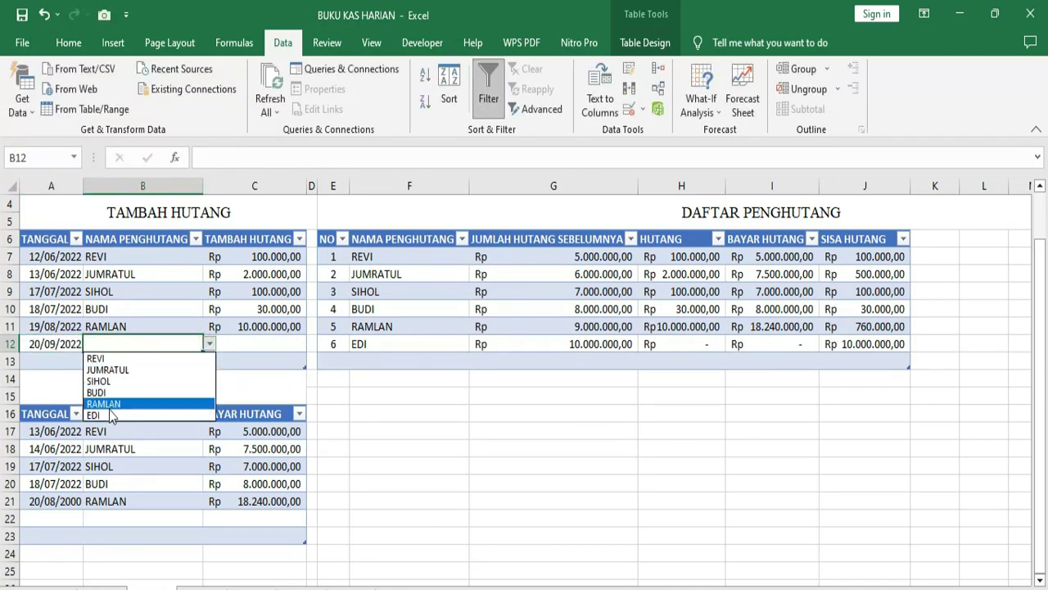
pyautogui.click(112, 416)
# Step: Enter 10000000 as the sixth debtor's added debt and check the SISA HUTANG cell in row 12
pyautogui.click(246, 343)
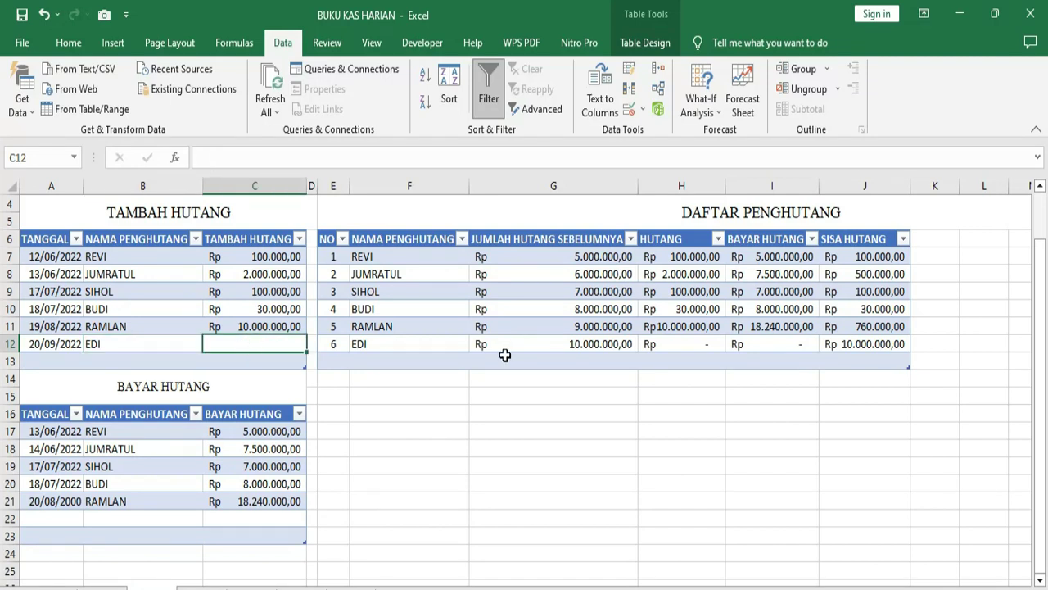
pyautogui.write('1')
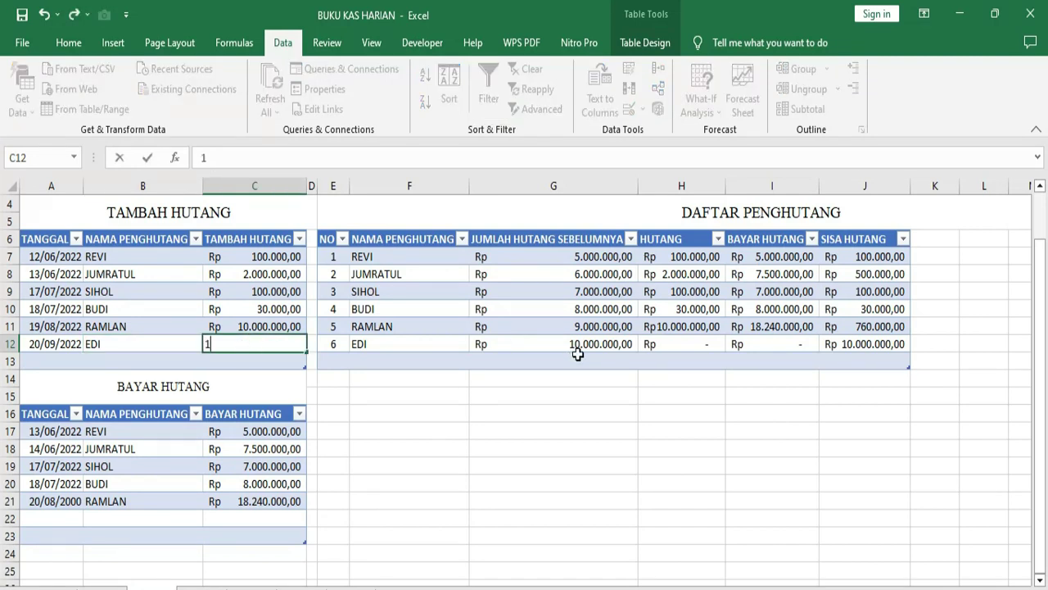
pyautogui.write('0.000.000')
pyautogui.press('Return')
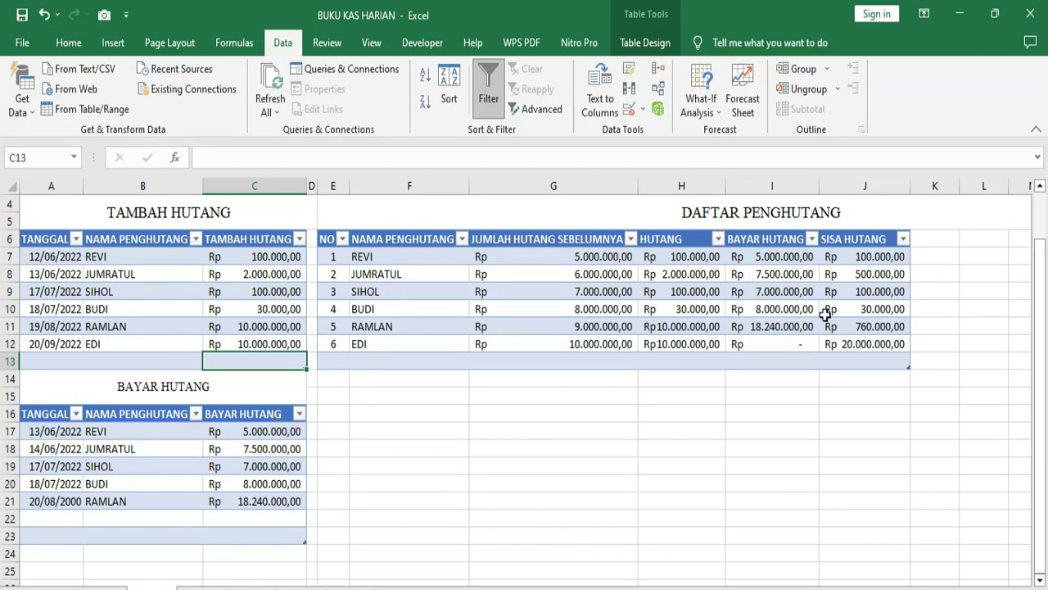
pyautogui.click(860, 342)
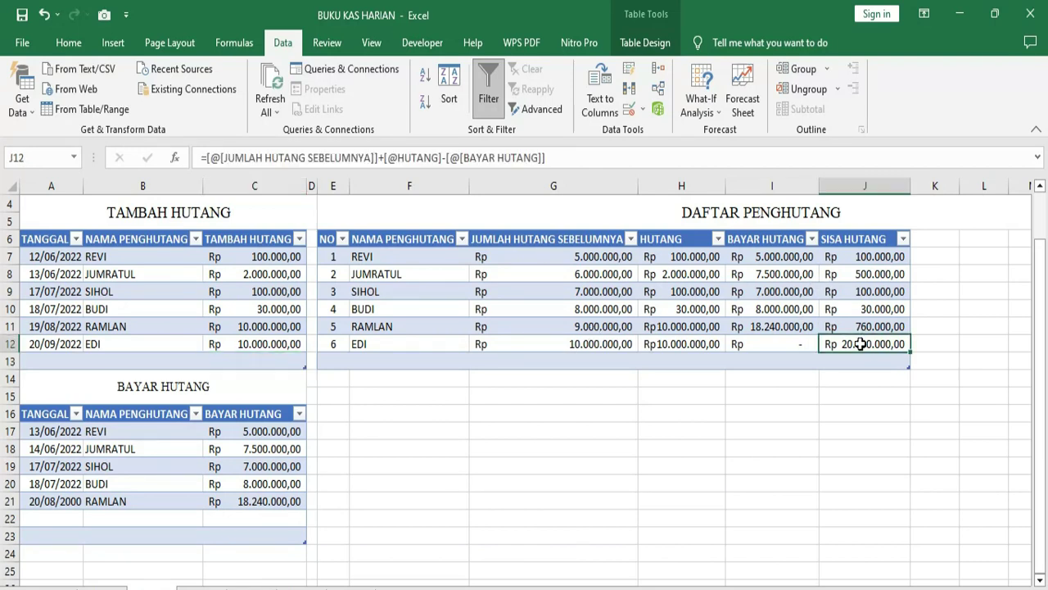
# Step: In the sixth BAYAR HUTANG row, enter the date 21/09/2022 and choose the sixth debtor from the name list
pyautogui.click(39, 519)
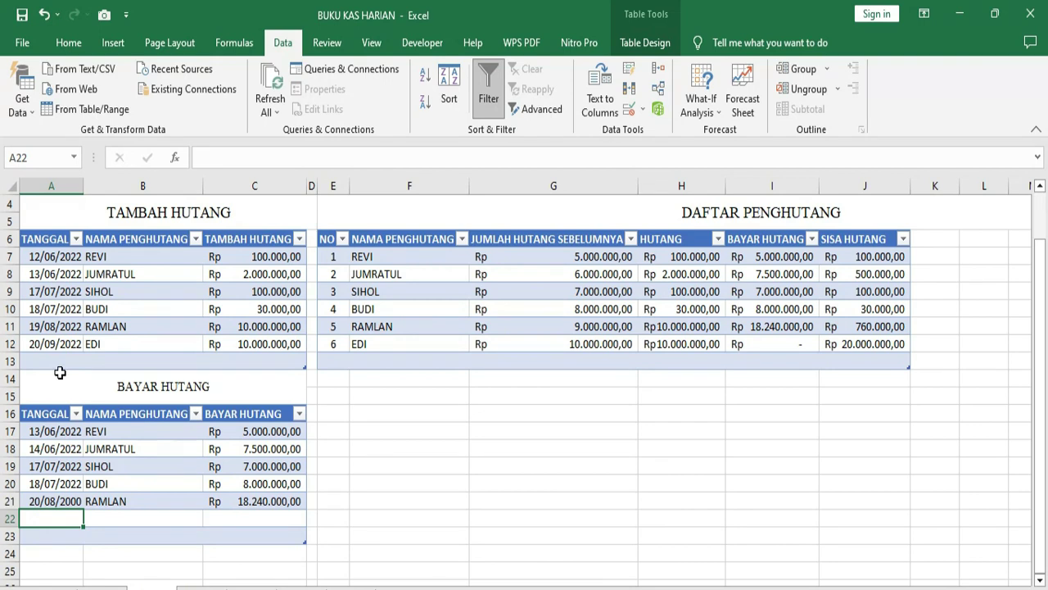
pyautogui.write('21/0')
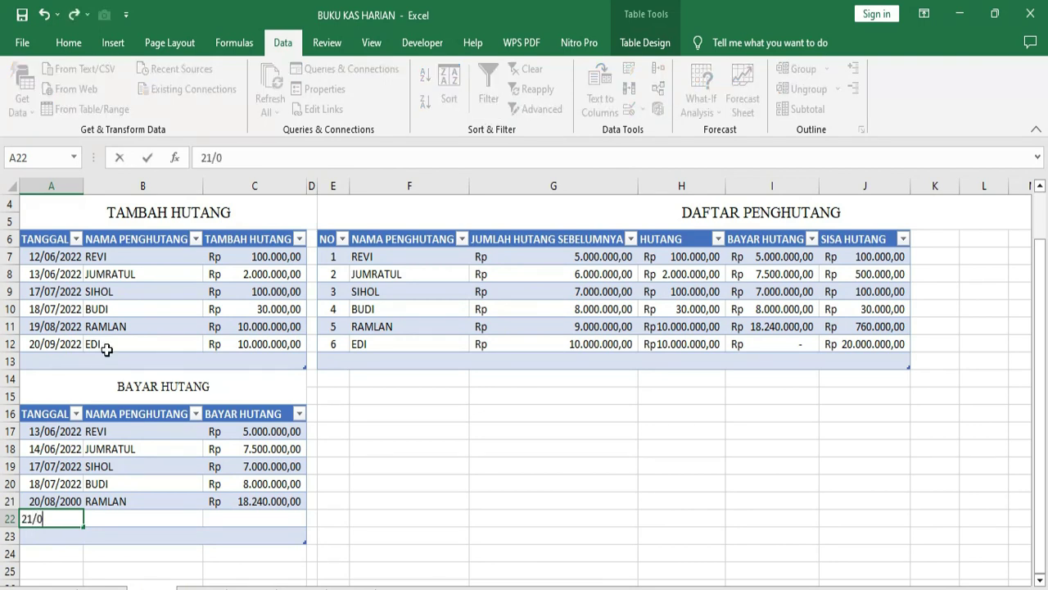
pyautogui.write('9/2022')
pyautogui.click(103, 516)
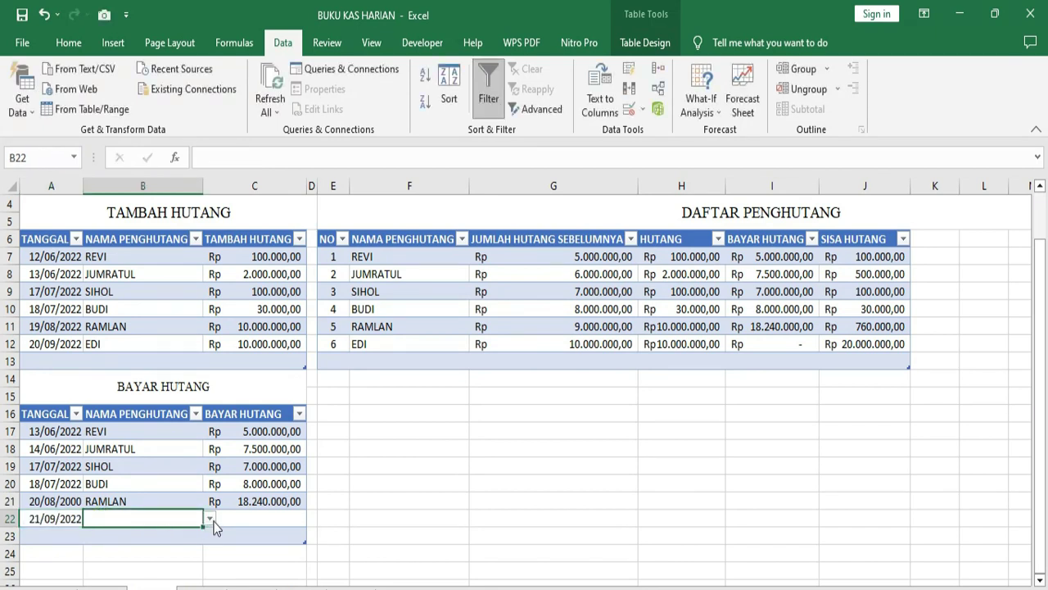
pyautogui.click(210, 518)
pyautogui.click(123, 581)
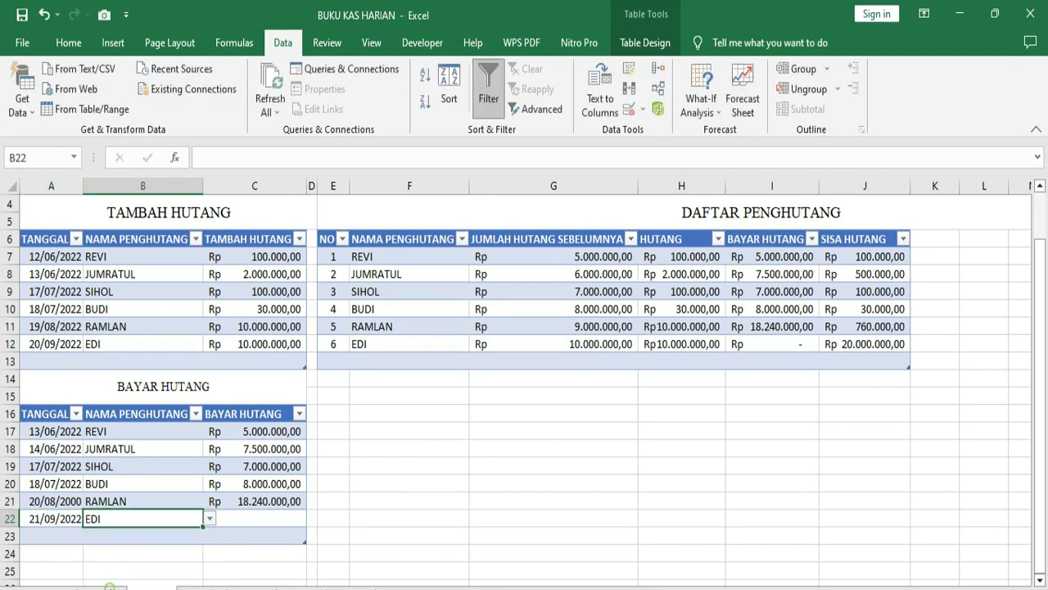
# Step: Set the sixth debtor's payment to 19940000 and check the SISA HUTANG cell in row 12
pyautogui.click(258, 522)
pyautogui.write('19')
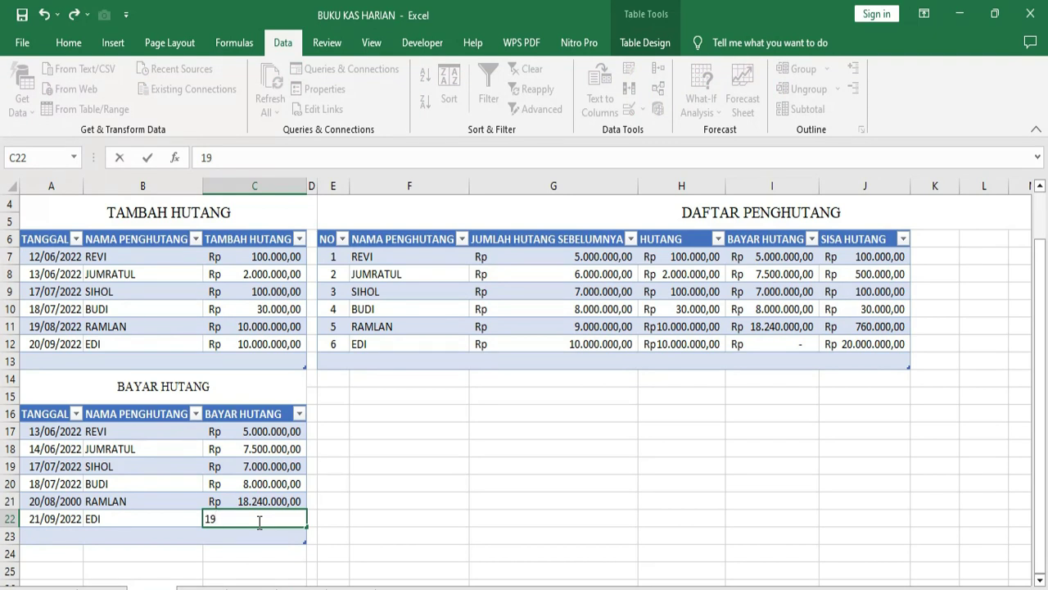
pyautogui.write('940000')
pyautogui.press('Return')
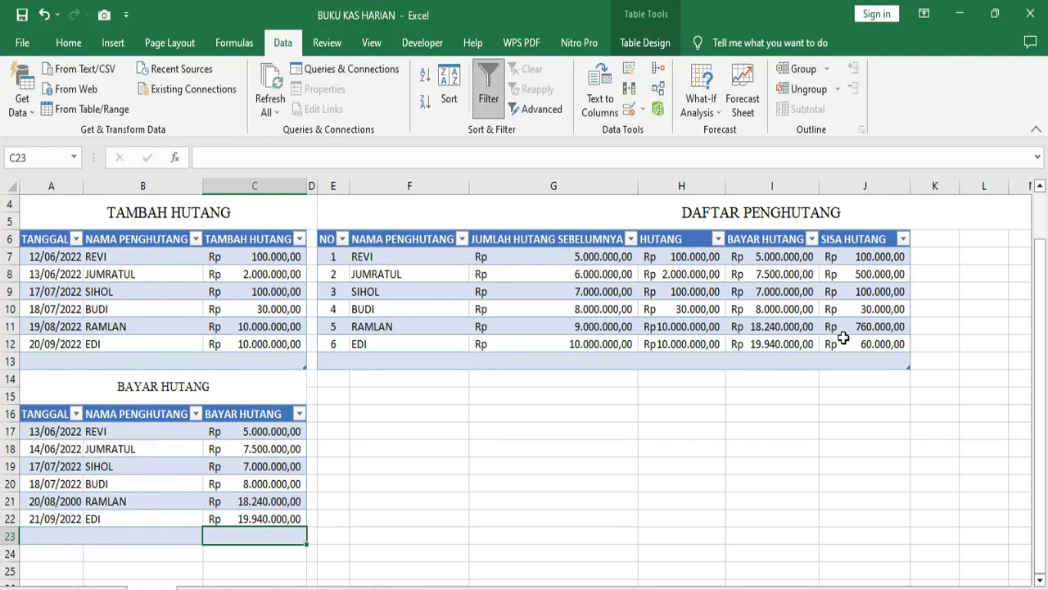
pyautogui.click(868, 347)
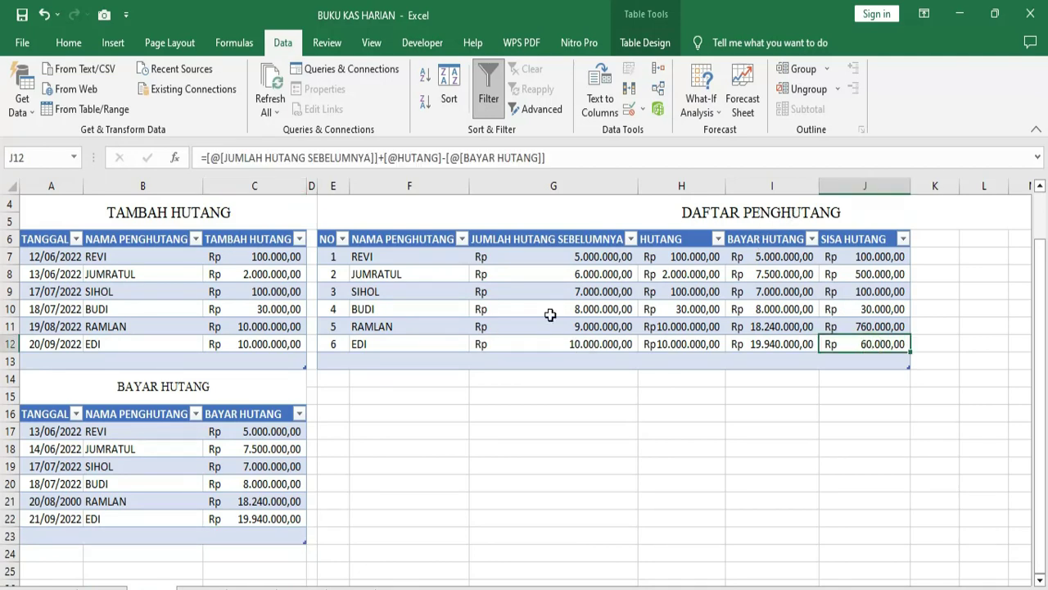
# Step: Review the completed TAMBAH HUTANG, BAYAR HUTANG and DAFTAR PENGHUTANG tables from the title down to the empty rows below
pyautogui.scroll(1, 550, 315)
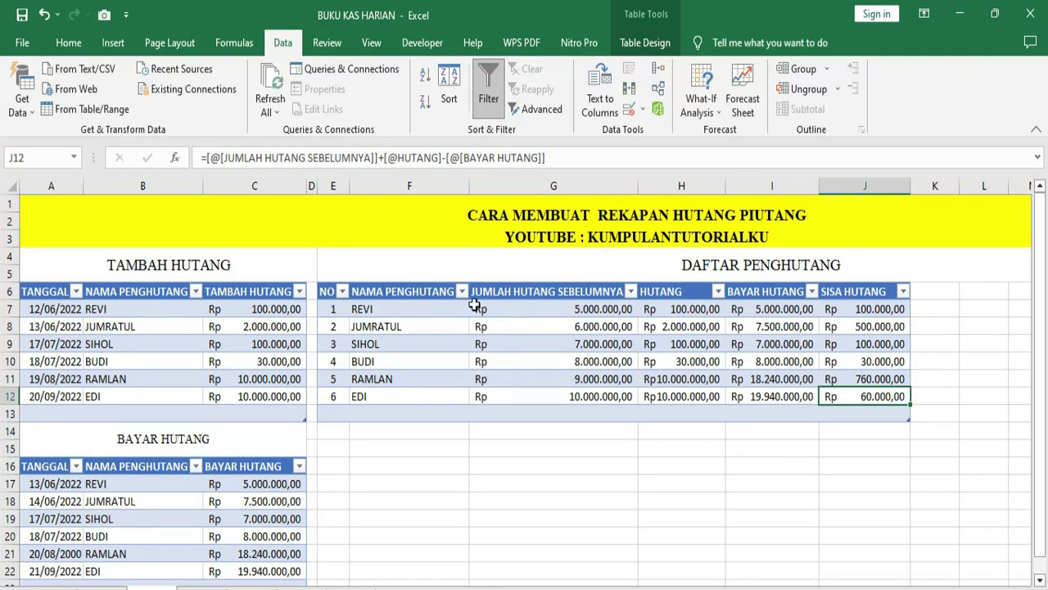
pyautogui.scroll(-2, 480, 343)
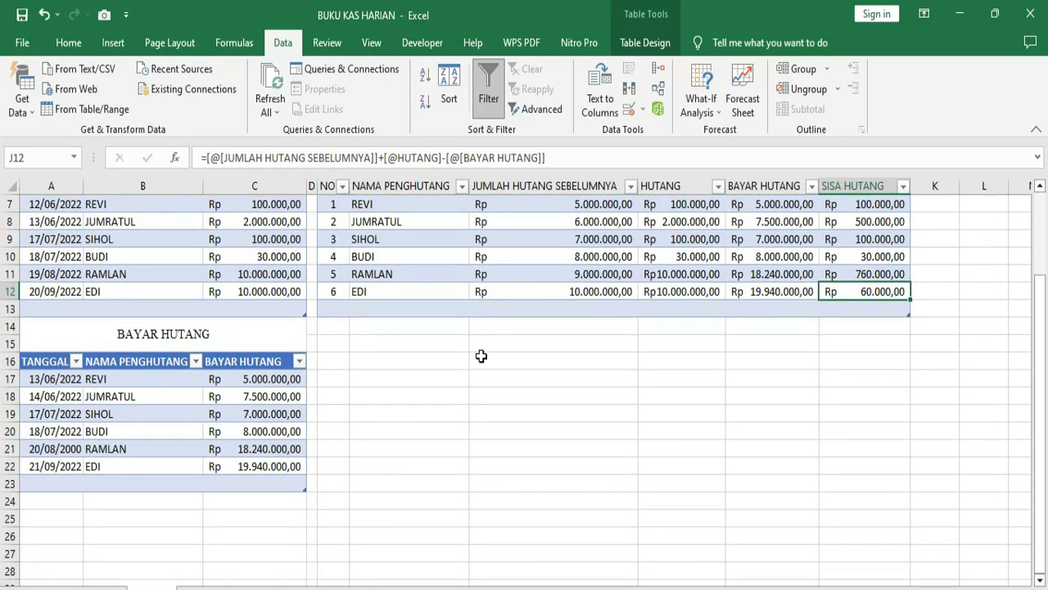
pyautogui.click(369, 348)
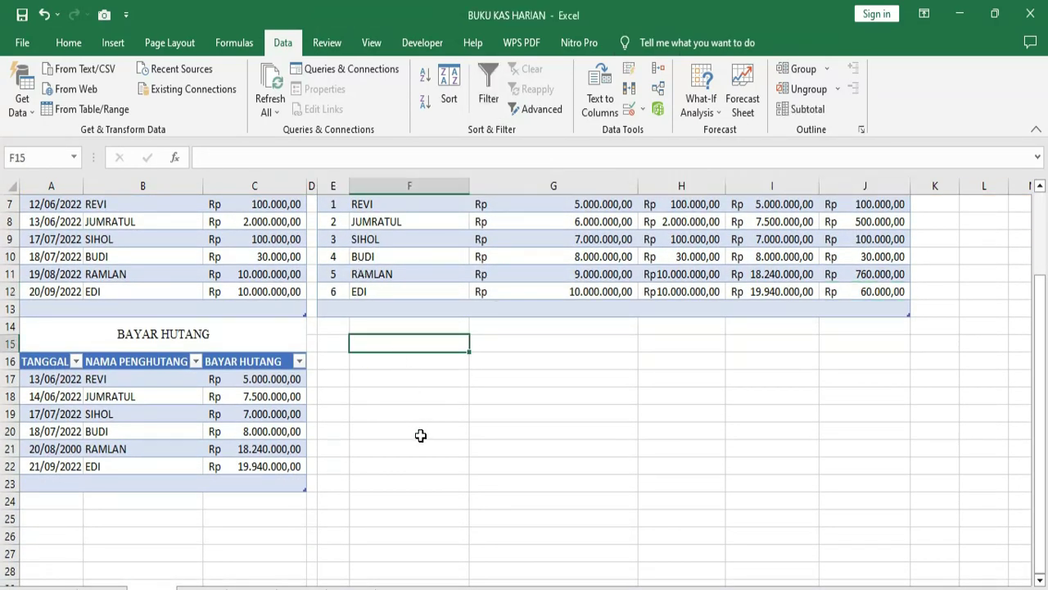
pyautogui.click(120, 311)
pyautogui.scroll(1, 734, 336)
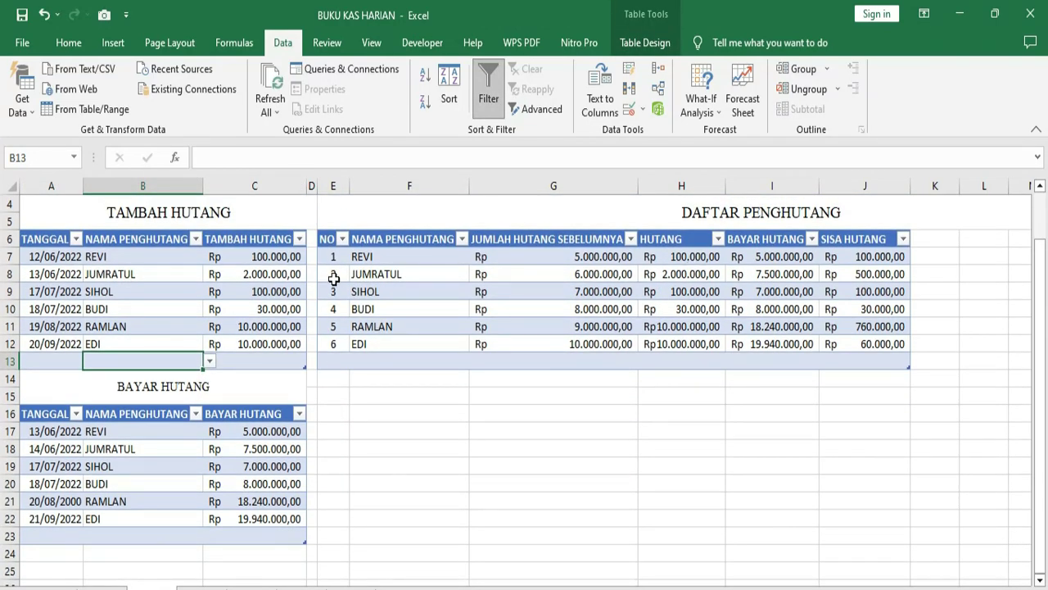
pyautogui.click(65, 258)
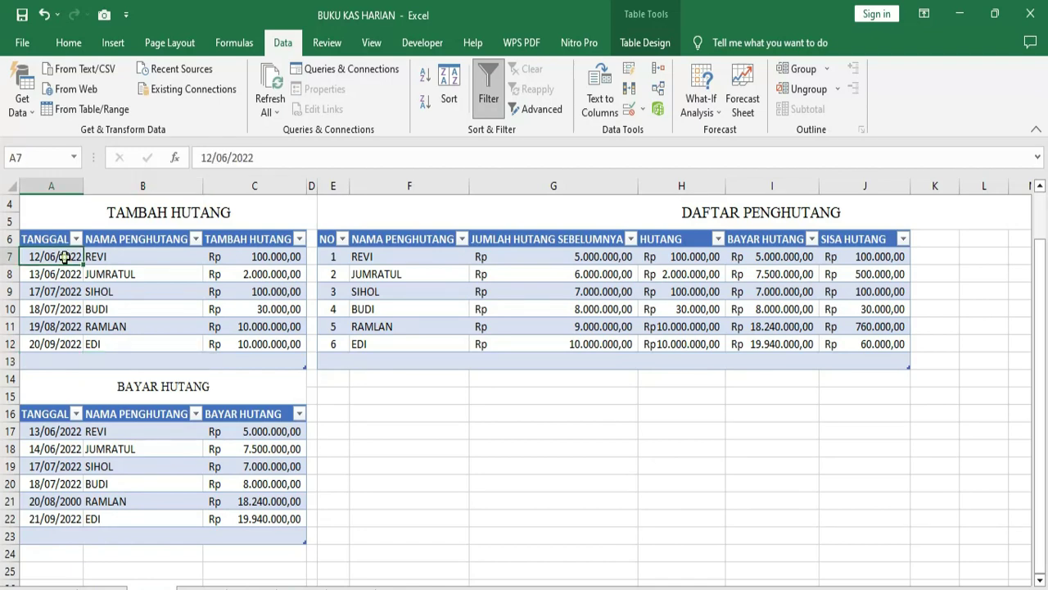
pyautogui.scroll(-3, 352, 428)
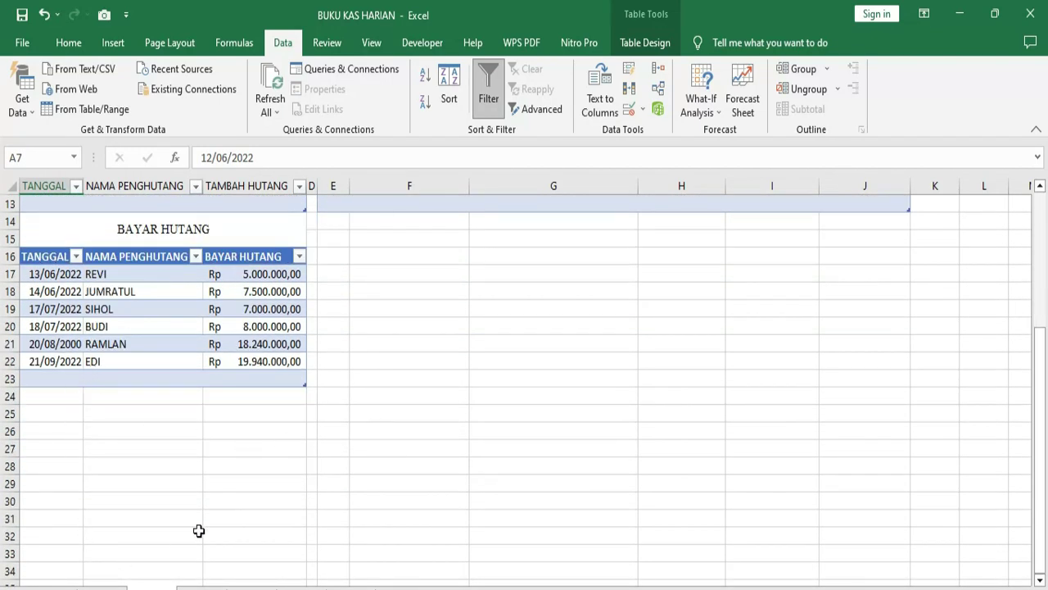
pyautogui.scroll(2, 544, 423)
pyautogui.scroll(1, 543, 422)
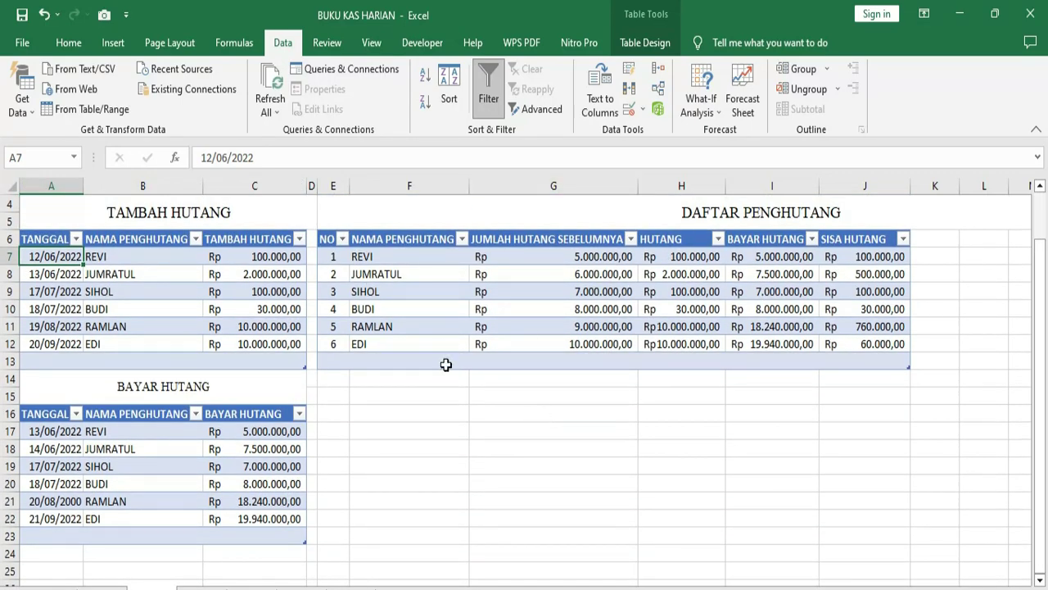
pyautogui.scroll(1, 452, 358)
pyautogui.scroll(1, 452, 358)
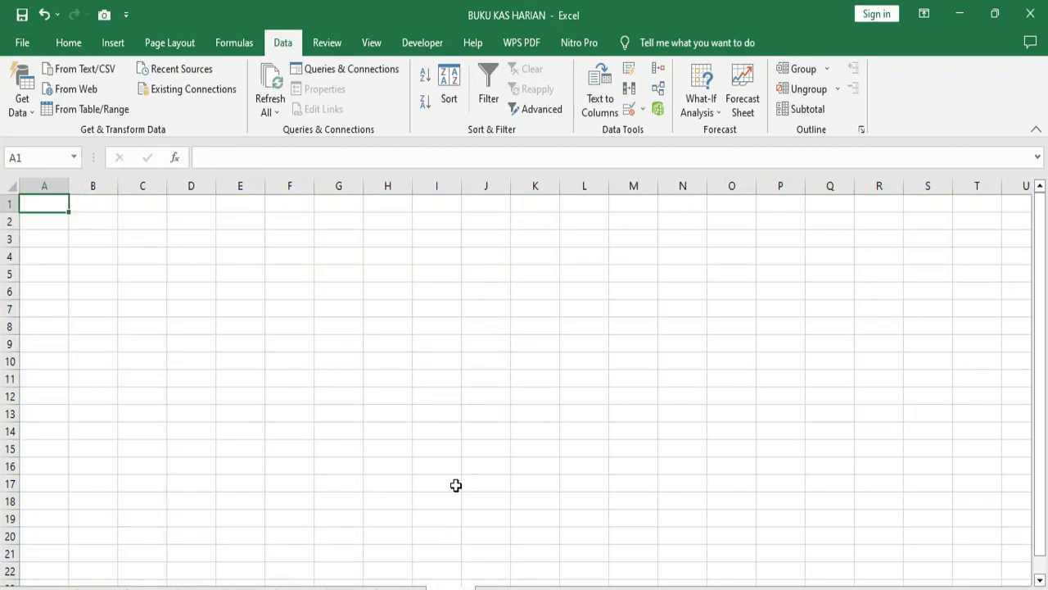
# Step: On the blank sheet, merge and center the range B1:N3 as the title area
pyautogui.click(335, 309)
pyautogui.click(103, 204)
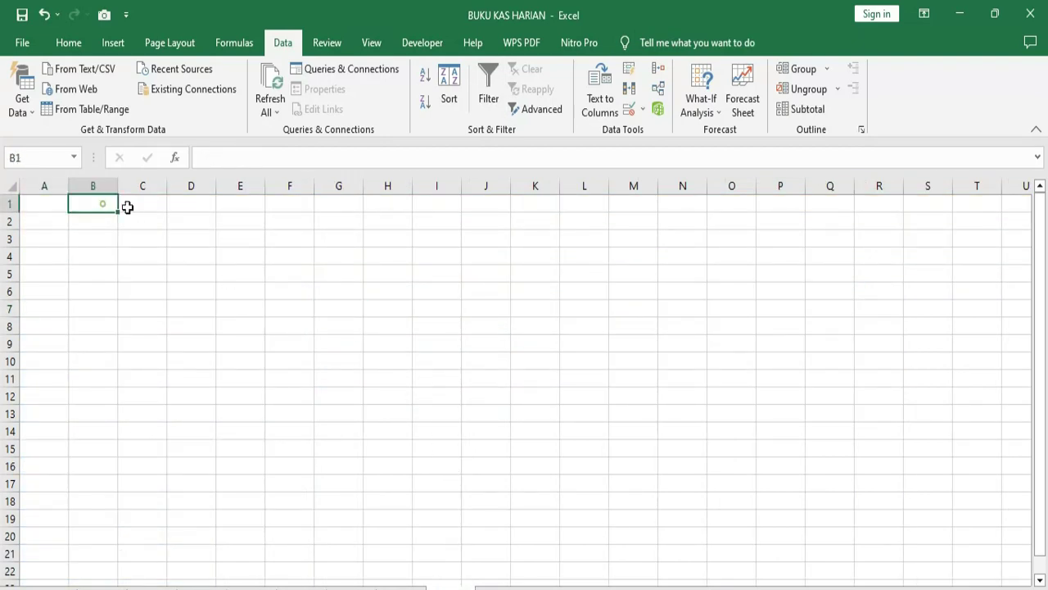
pyautogui.moveTo(127, 207); pyautogui.dragTo(690, 238)
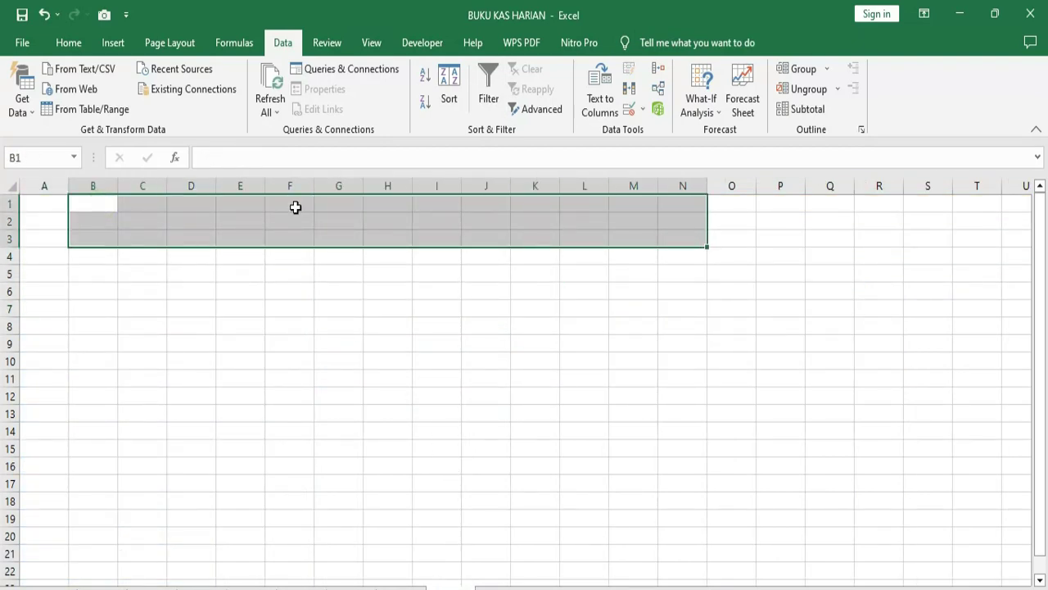
pyautogui.click(69, 43)
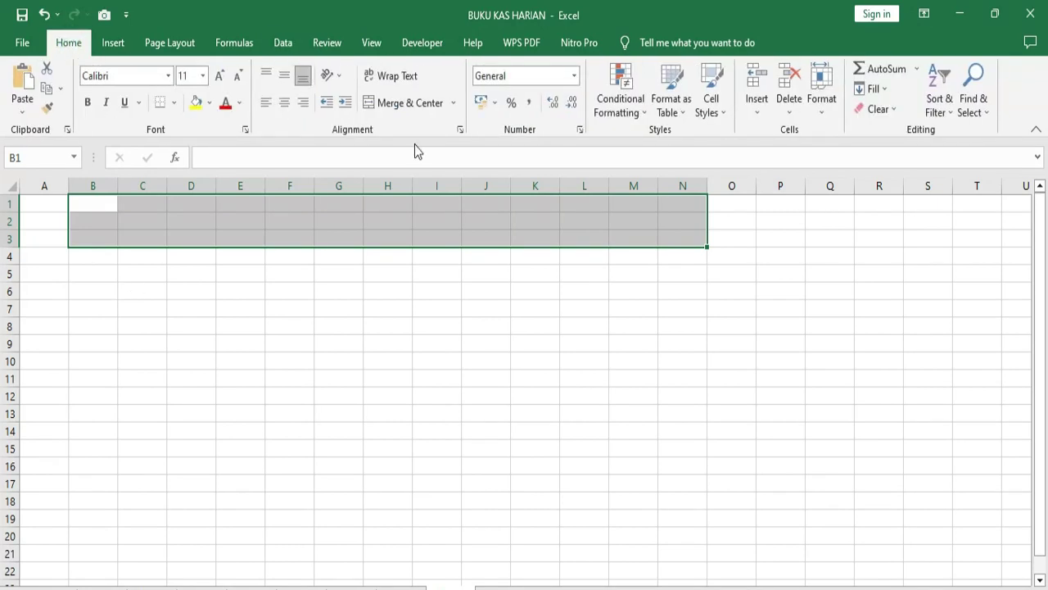
pyautogui.click(401, 103)
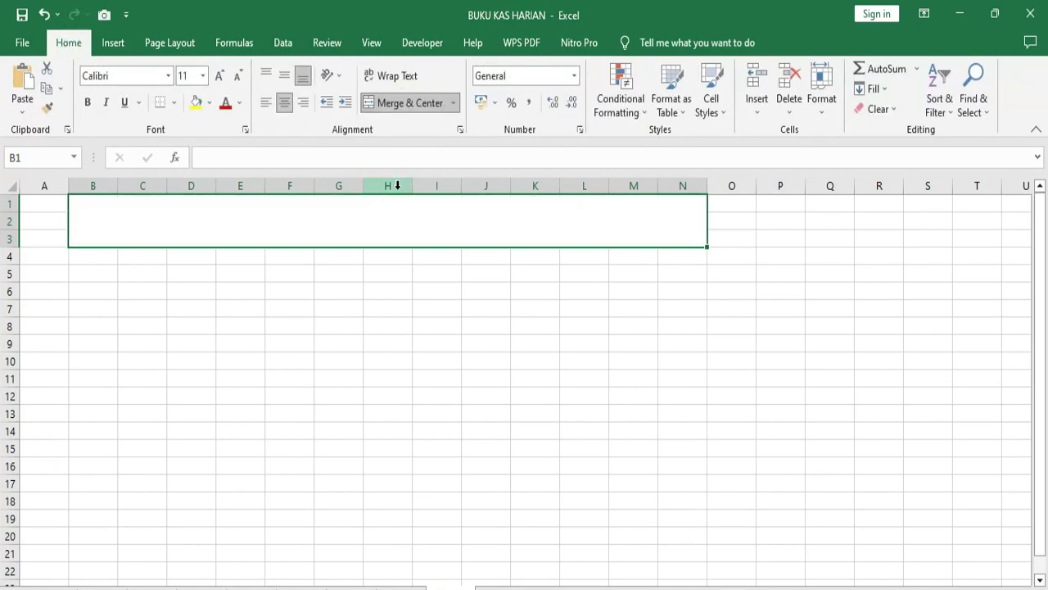
# Step: Extend the merged and centered title area to cover A1:N3
pyautogui.doubleClick(382, 226)
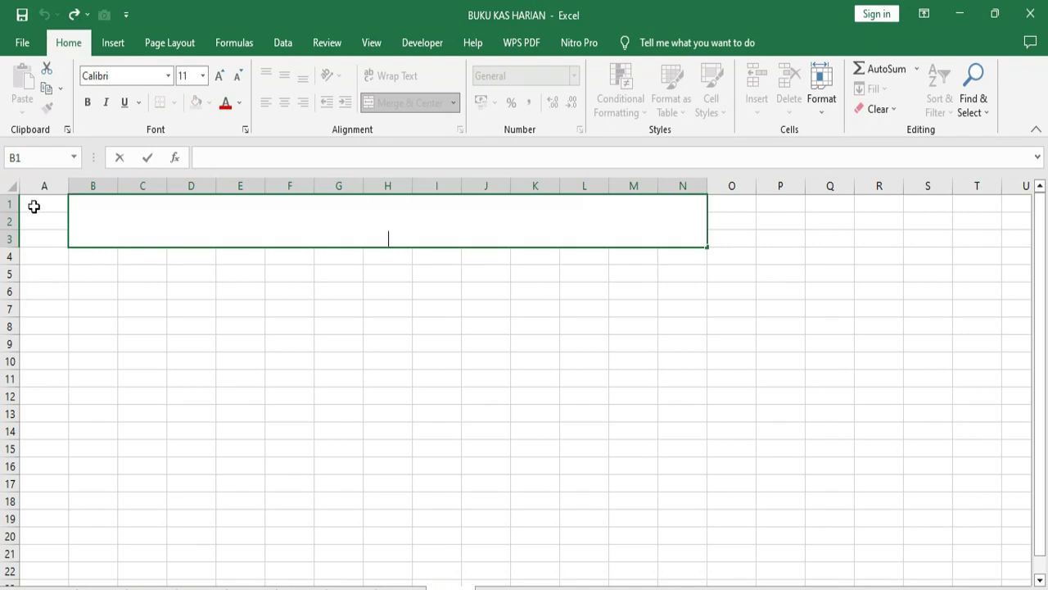
pyautogui.moveTo(34, 207); pyautogui.dragTo(386, 237)
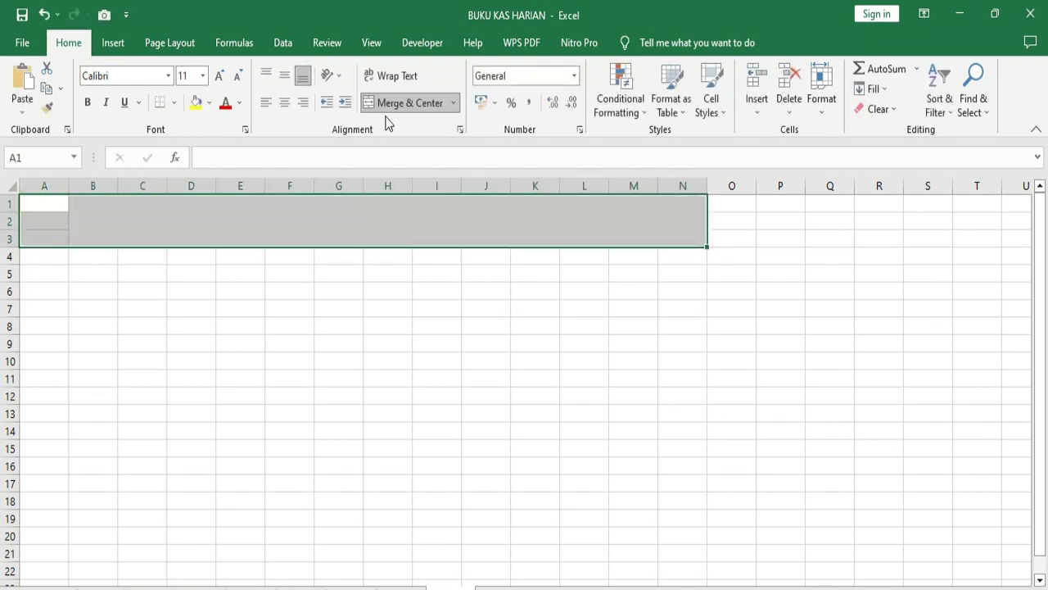
pyautogui.click(386, 104)
# Step: Enter CARA MEMBUAT REKAPAN HUTAN PIUTANG as the first line of the title in the merged cell
pyautogui.doubleClick(252, 218)
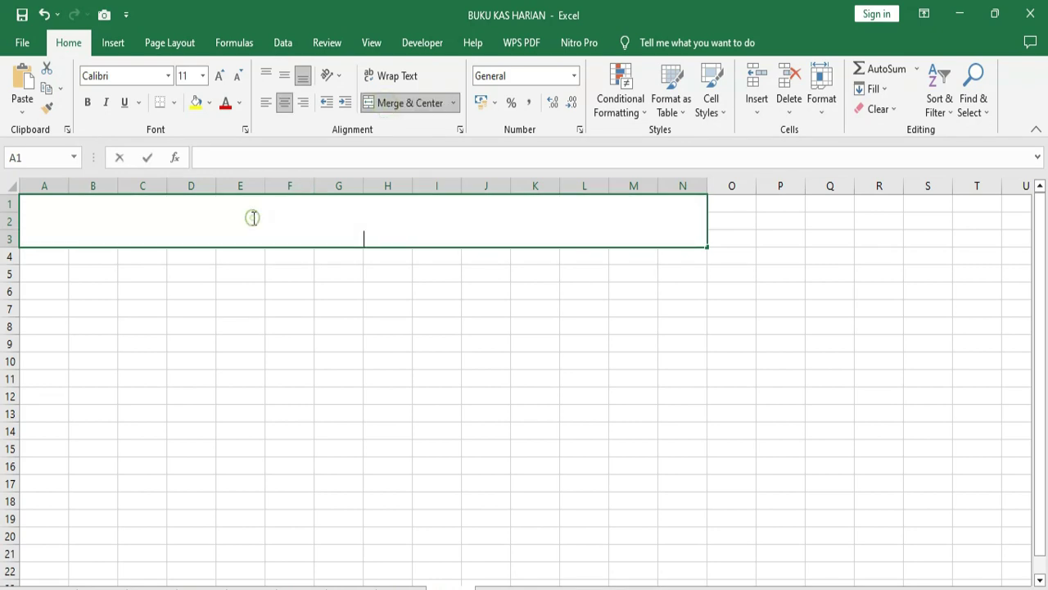
pyautogui.write('cara')
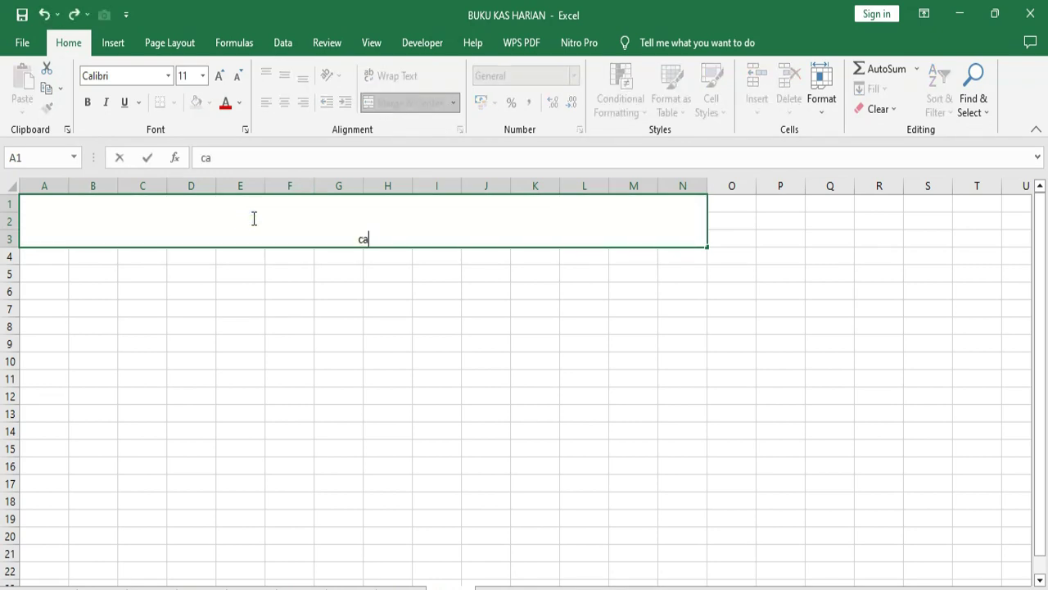
pyautogui.press('BackSpace')
pyautogui.press('BackSpace')
pyautogui.write('CARA MEMBUAT')
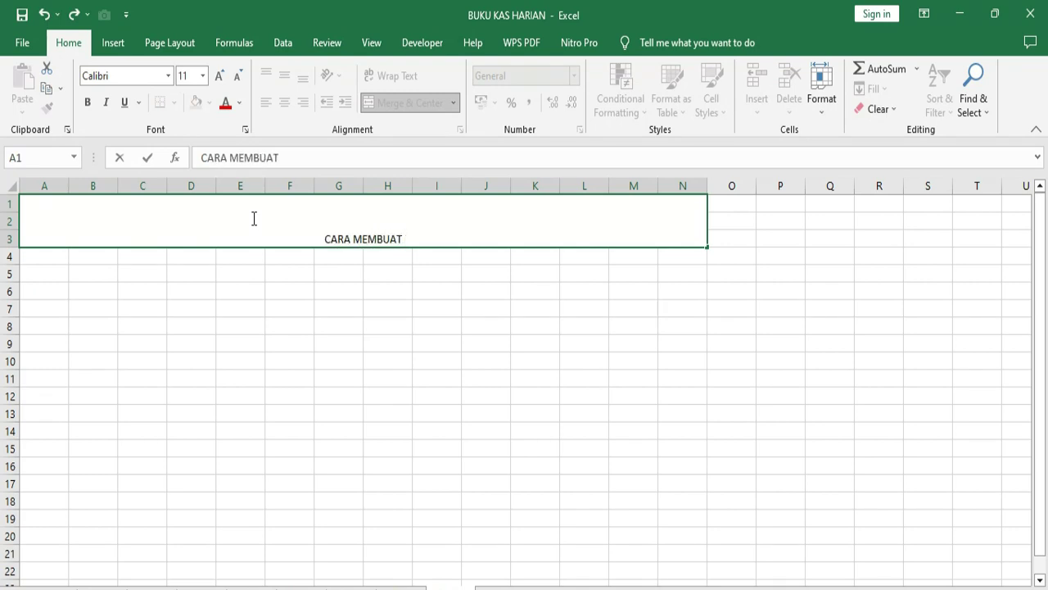
pyautogui.write(' REKAPAN')
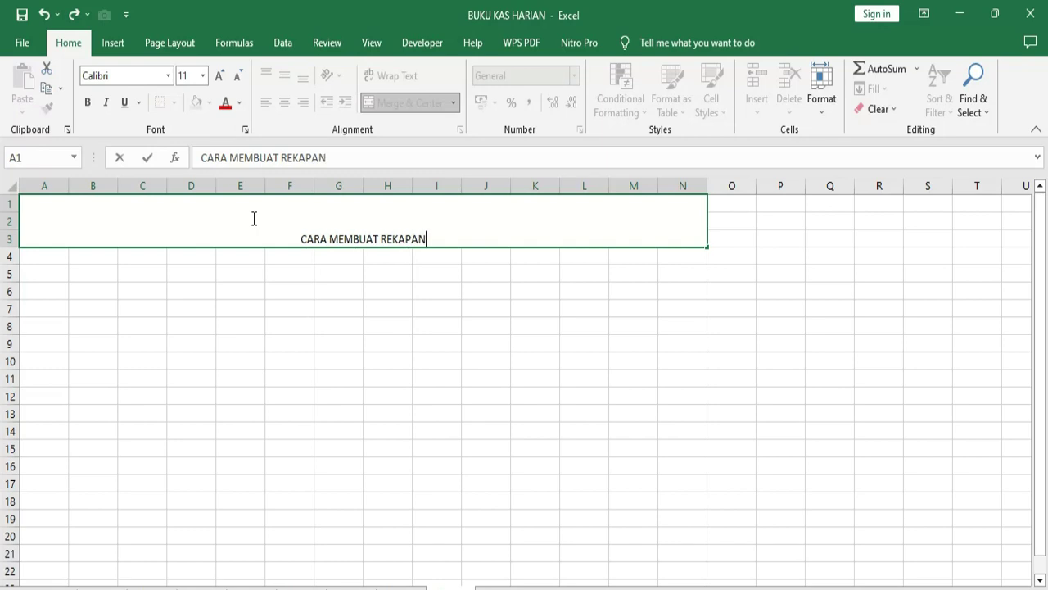
pyautogui.write(' HUTAN ')
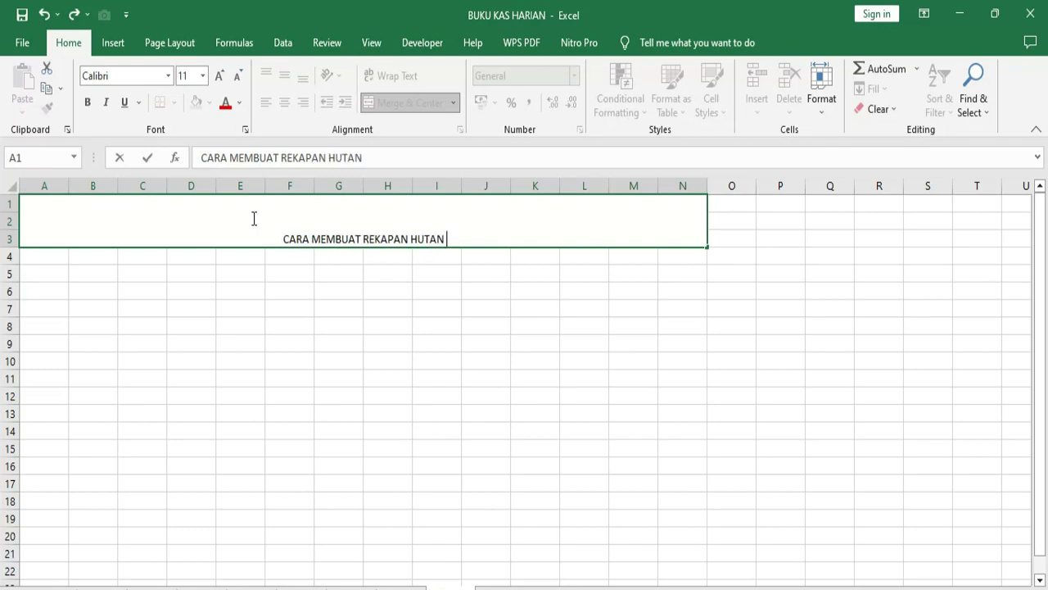
pyautogui.write('PIUTANG')
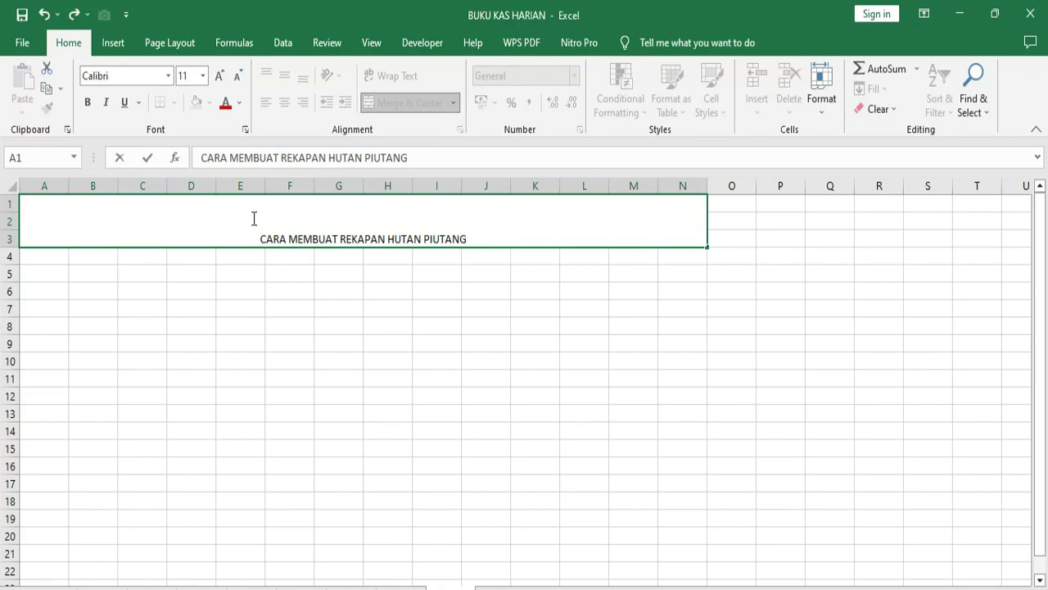
# Step: Add a second line to the title within the same cell reading YOUTUBE : KUMPULANTUTORIALKU
pyautogui.hotkey('alt', 'Return')
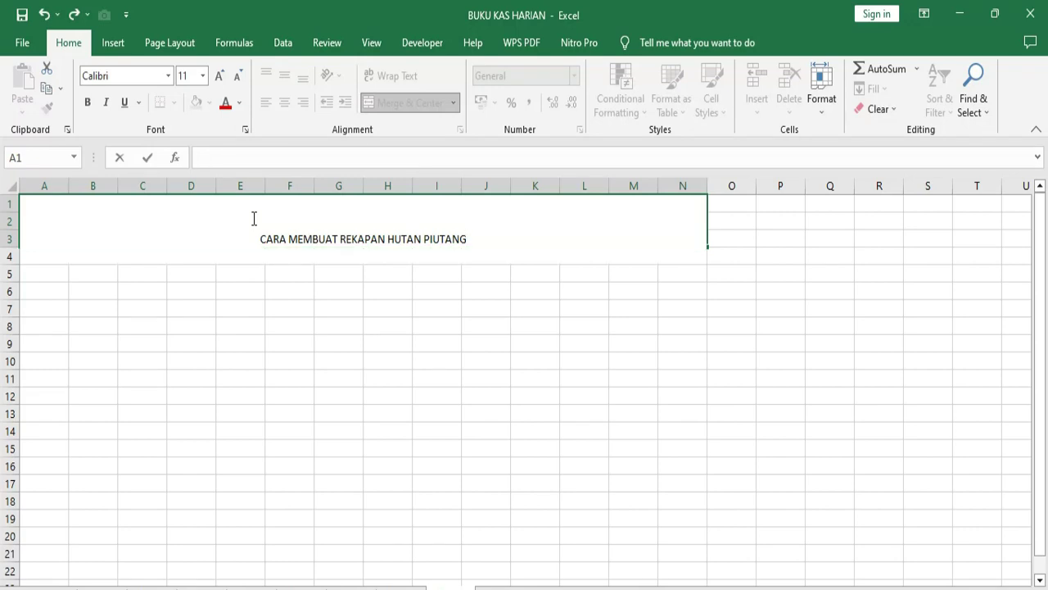
pyautogui.write('YOUTUBE')
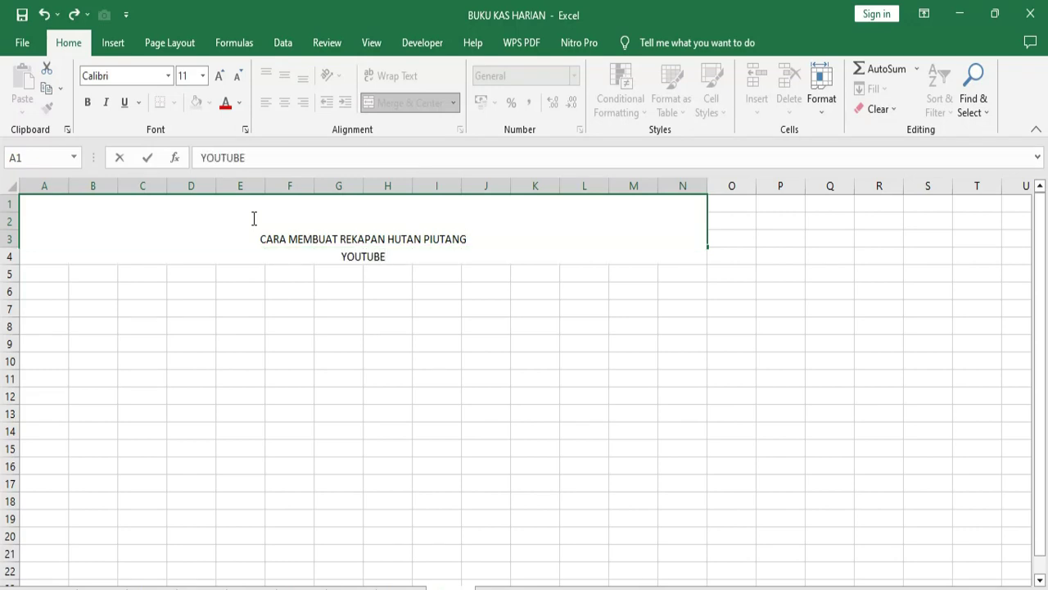
pyautogui.write(' : KU')
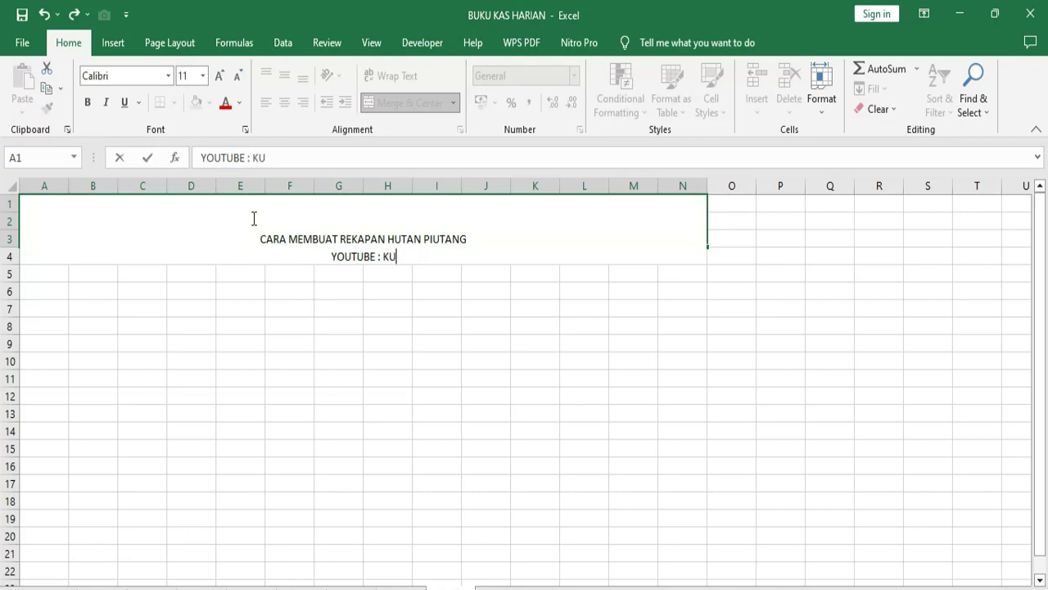
pyautogui.write('MPULANTUTORIALKU')
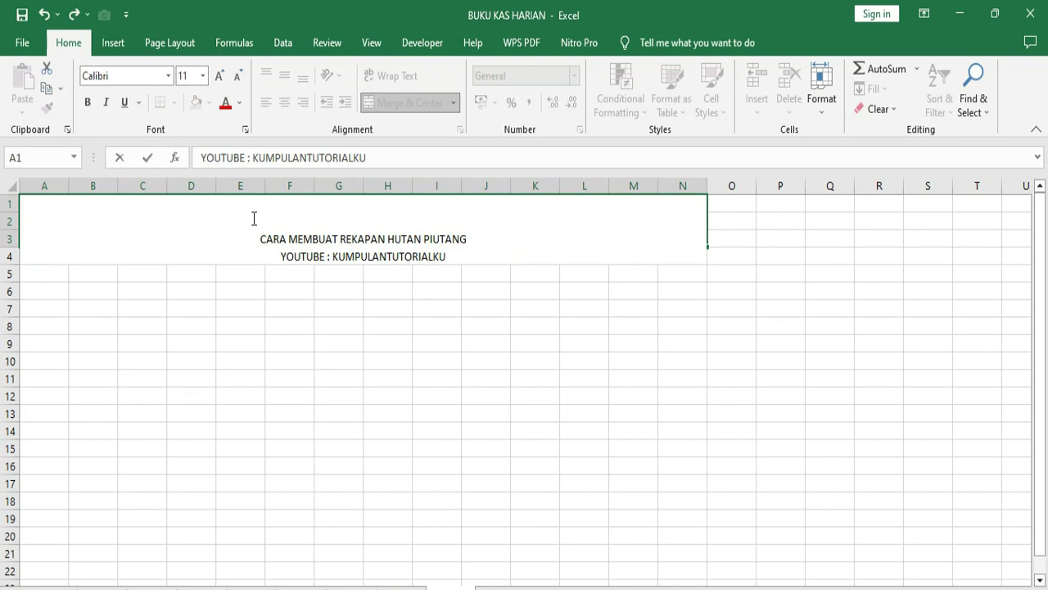
pyautogui.press('Return')
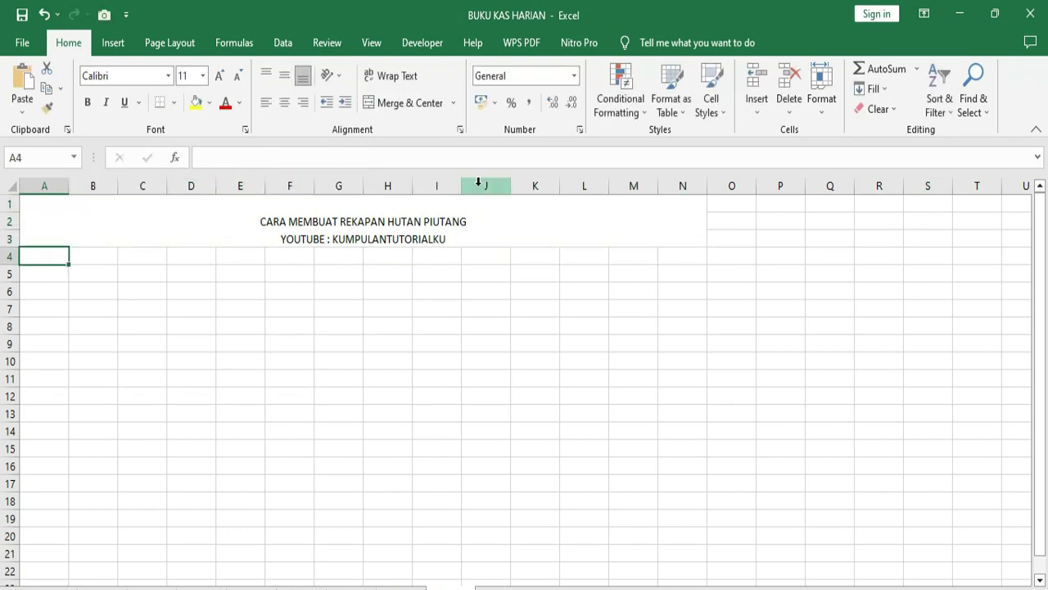
# Step: Set the title's font to Times New Roman at size 16
pyautogui.click(390, 217)
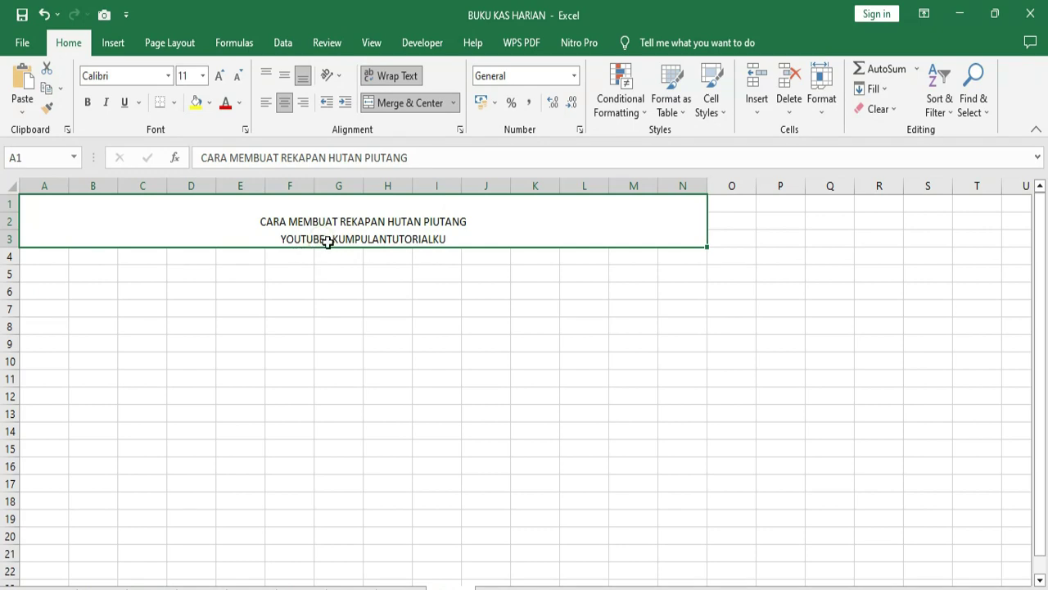
pyautogui.click(113, 74)
pyautogui.write('Y')
pyautogui.press('BackSpace')
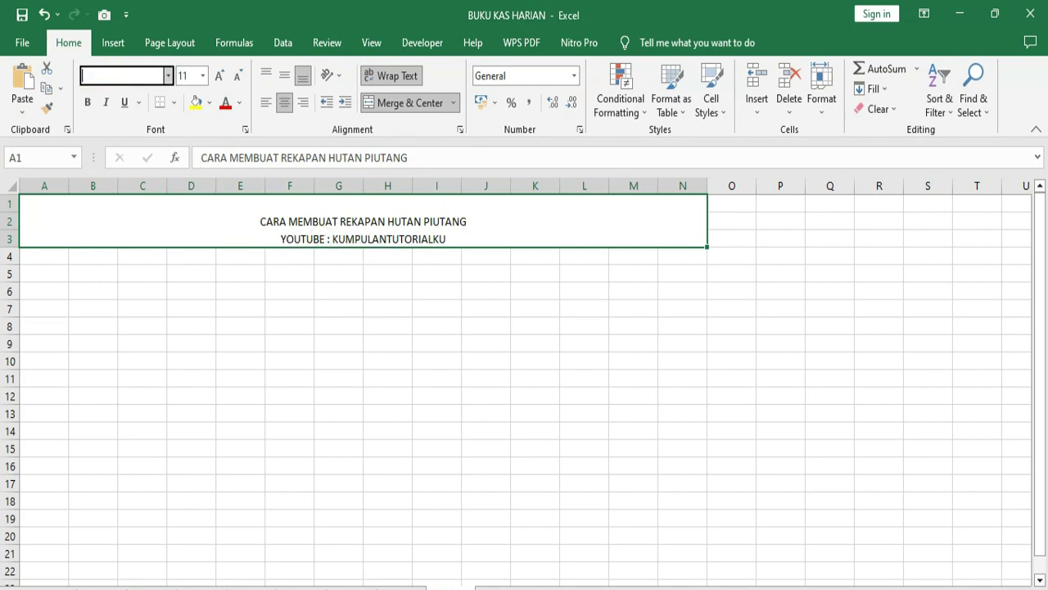
pyautogui.write('Times New Roman')
pyautogui.press('Return')
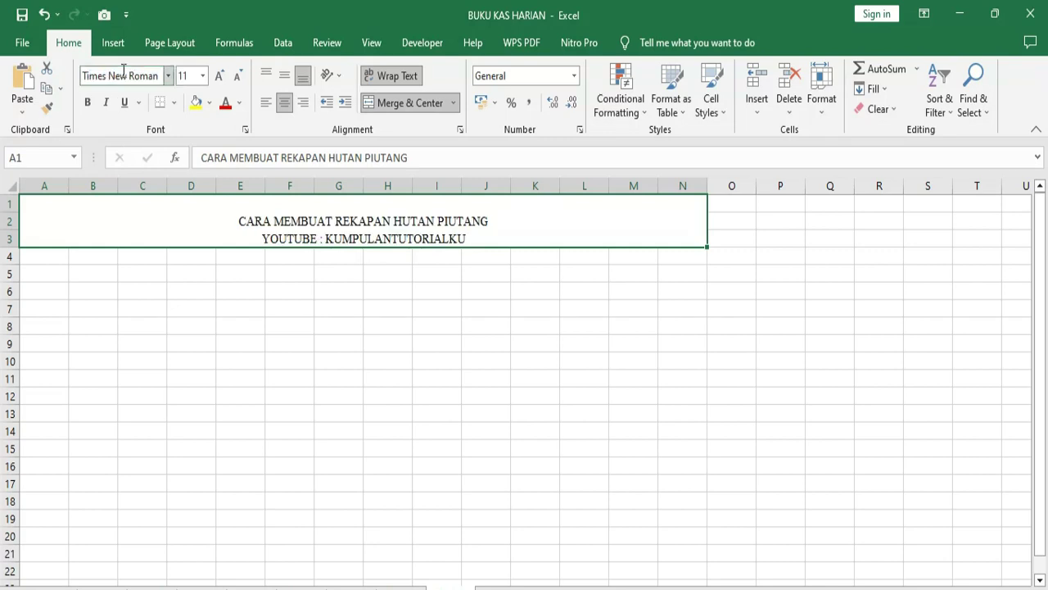
pyautogui.click(203, 76)
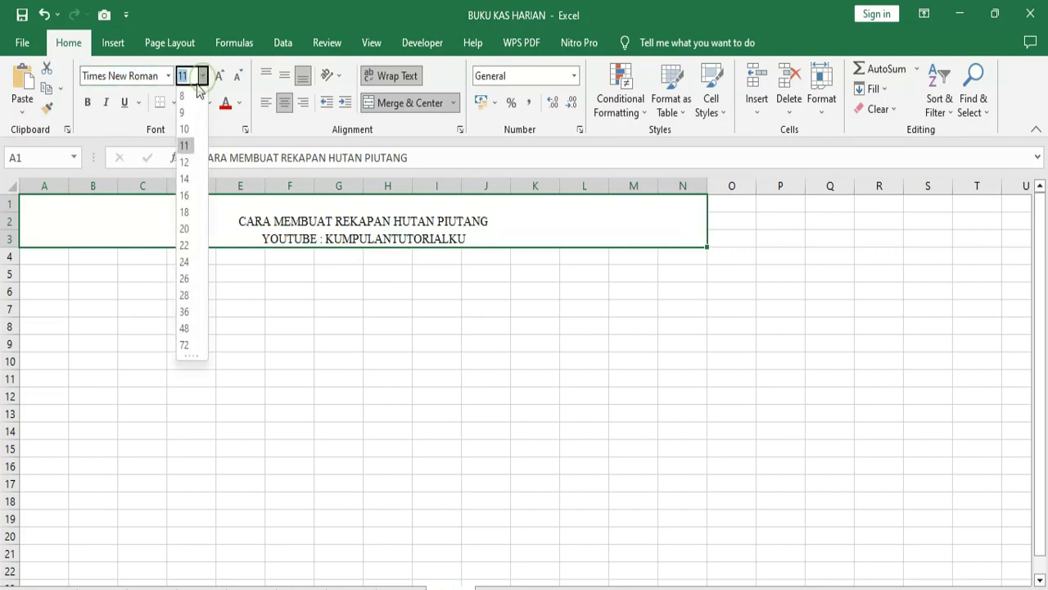
pyautogui.click(185, 197)
# Step: Fill the title cell with yellow and make its text bold
pyautogui.click(197, 102)
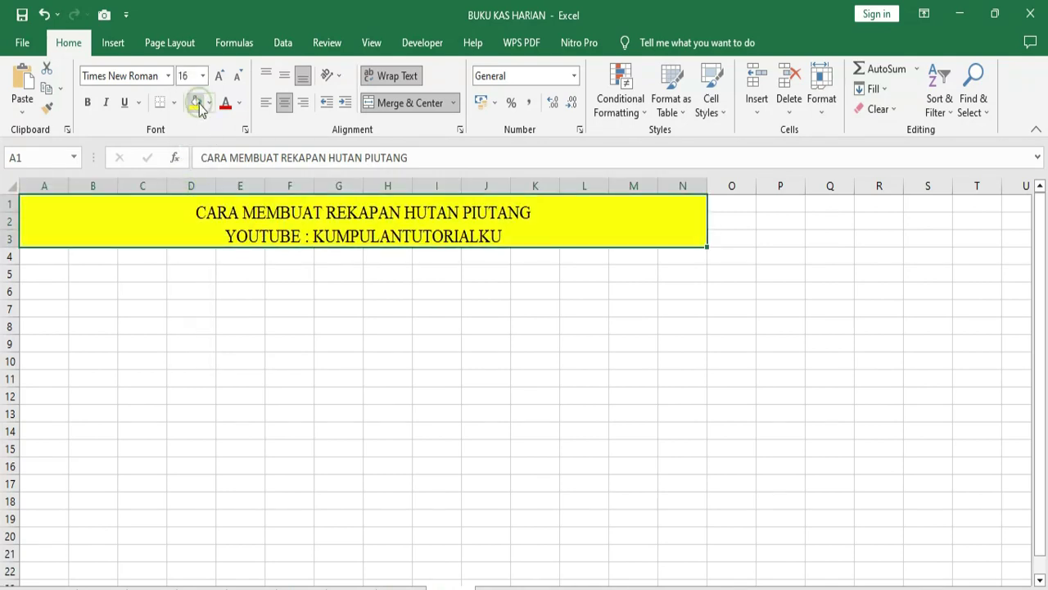
pyautogui.click(88, 102)
pyautogui.click(290, 342)
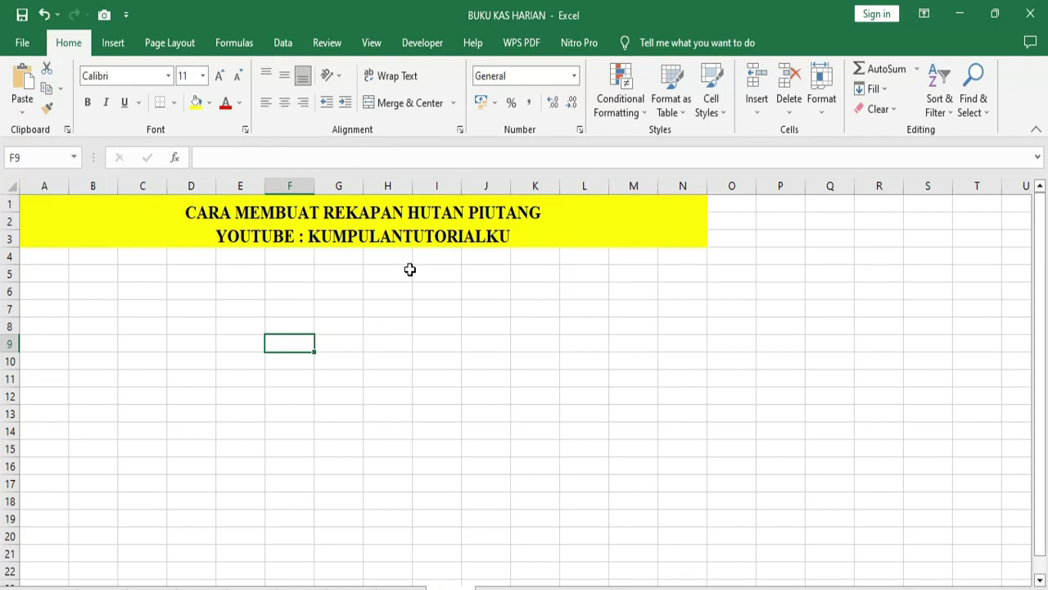
pyautogui.click(394, 227)
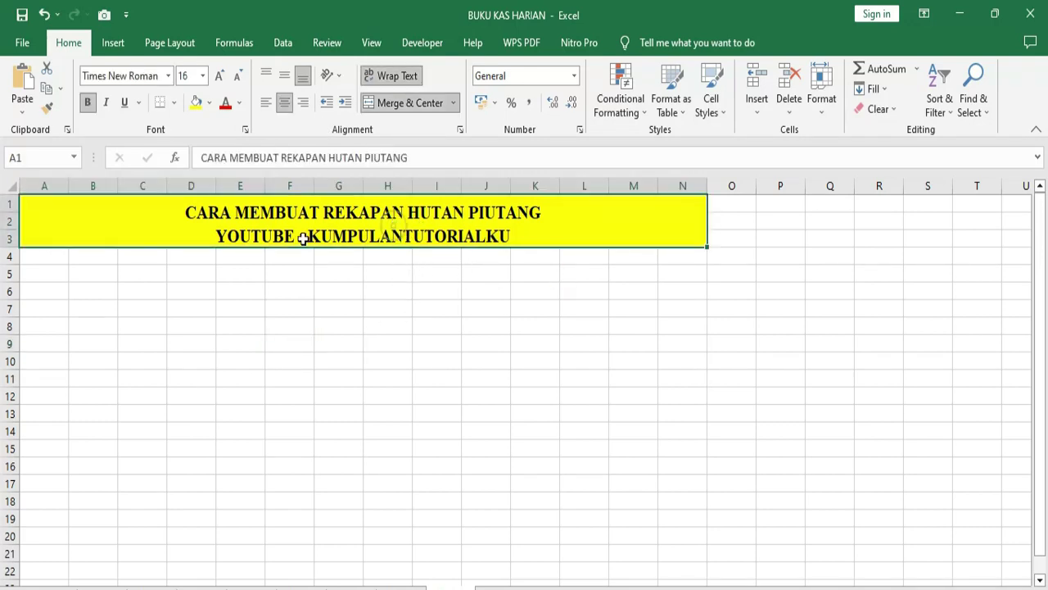
pyautogui.click(184, 325)
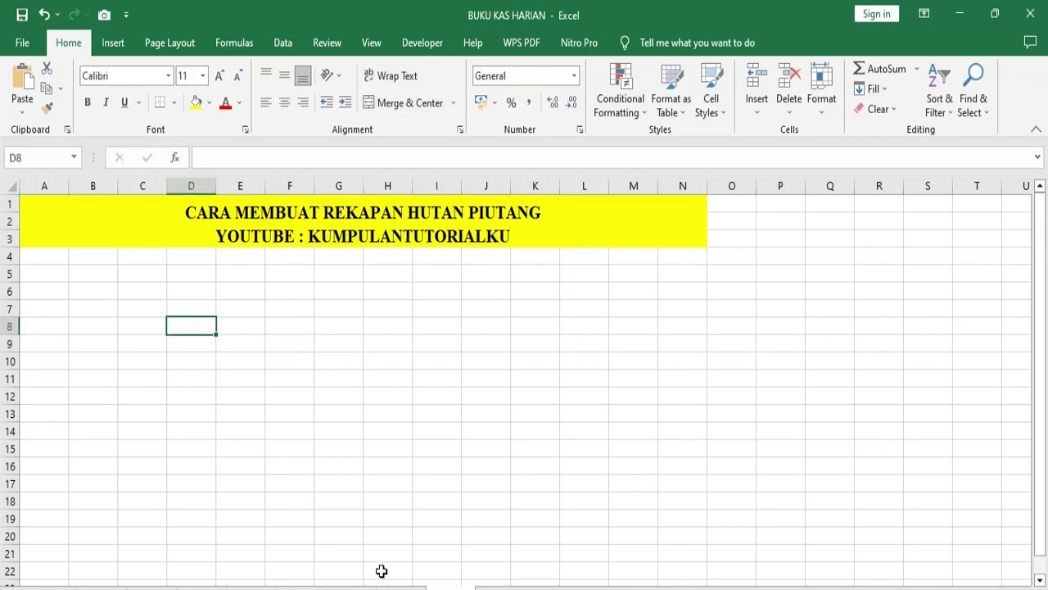
# Step: Check the TAMBAH HUTANG heading on the finished recap sheet, and merge and center A5:E6 on the new sheet for the same heading
pyautogui.click(402, 588)
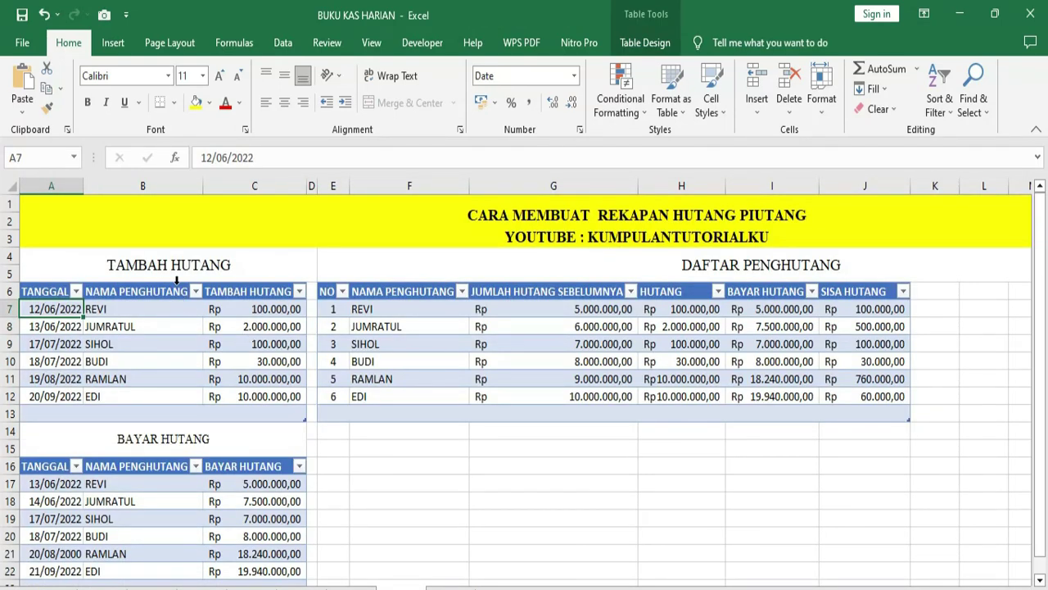
pyautogui.click(214, 267)
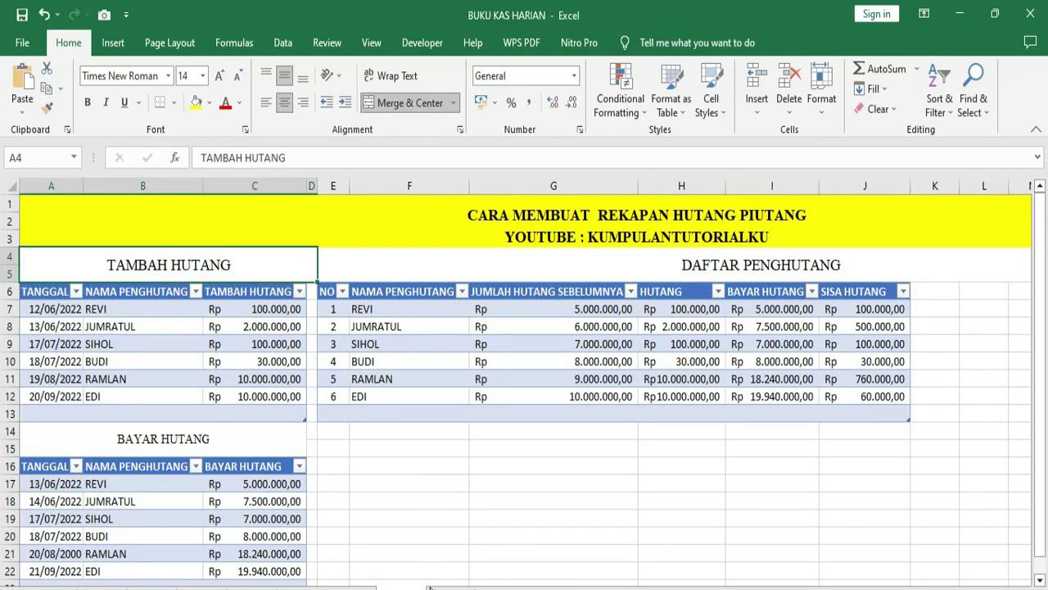
pyautogui.click(450, 587)
pyautogui.moveTo(54, 259); pyautogui.dragTo(143, 272)
pyautogui.click(115, 307)
pyautogui.moveTo(47, 276); pyautogui.dragTo(244, 295)
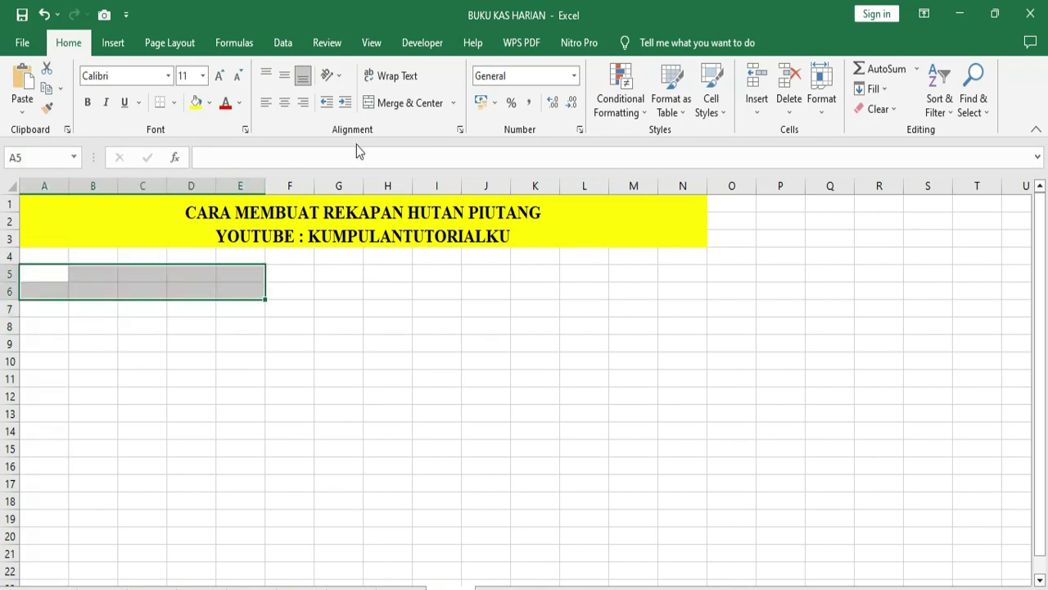
pyautogui.click(395, 104)
# Step: Enter TAMBAH HUTANG as the heading in the merged cell A5:E6
pyautogui.doubleClick(112, 290)
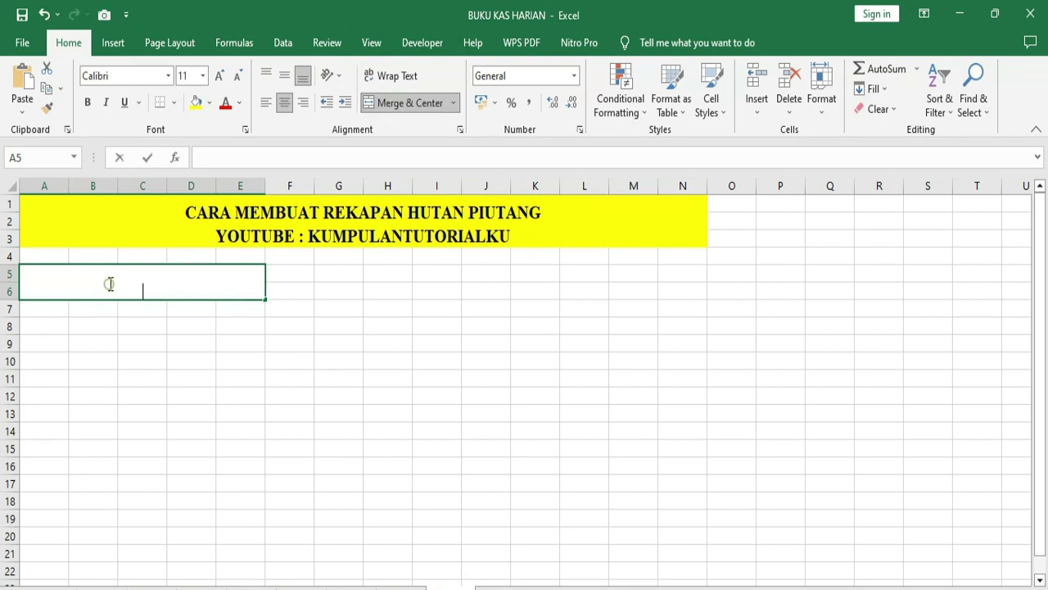
pyautogui.write('FORM')
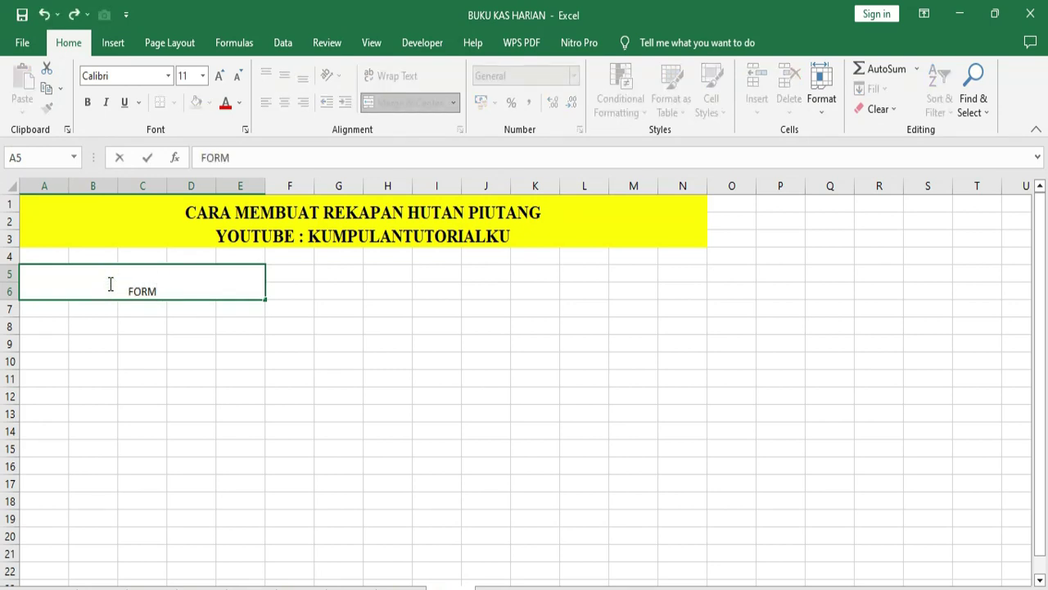
pyautogui.press('BackSpace')
pyautogui.press('BackSpace')
pyautogui.press('BackSpace')
pyautogui.write('TAMBAH HUTA')
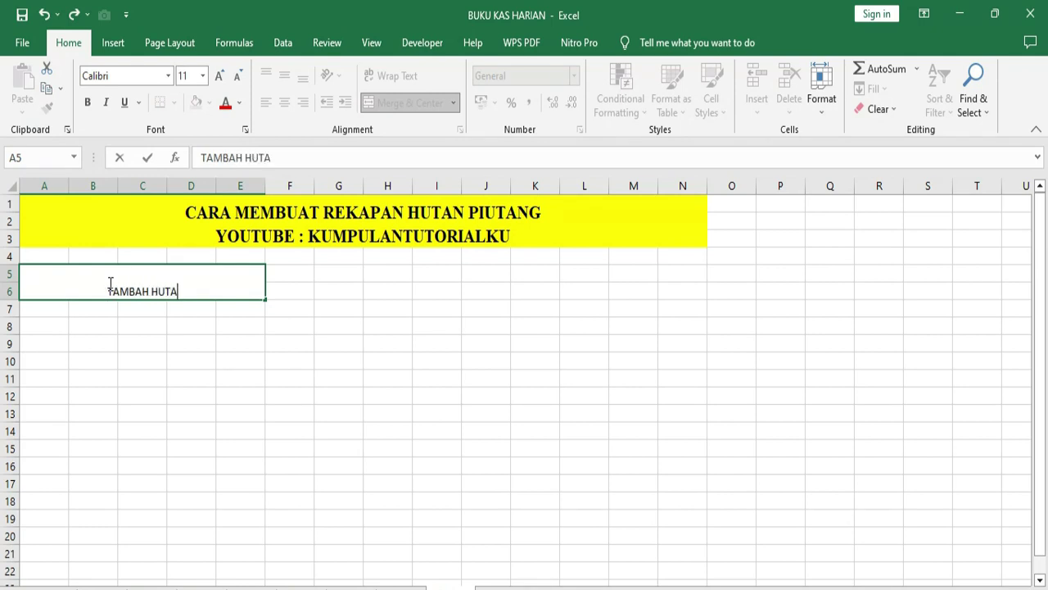
pyautogui.write('NG')
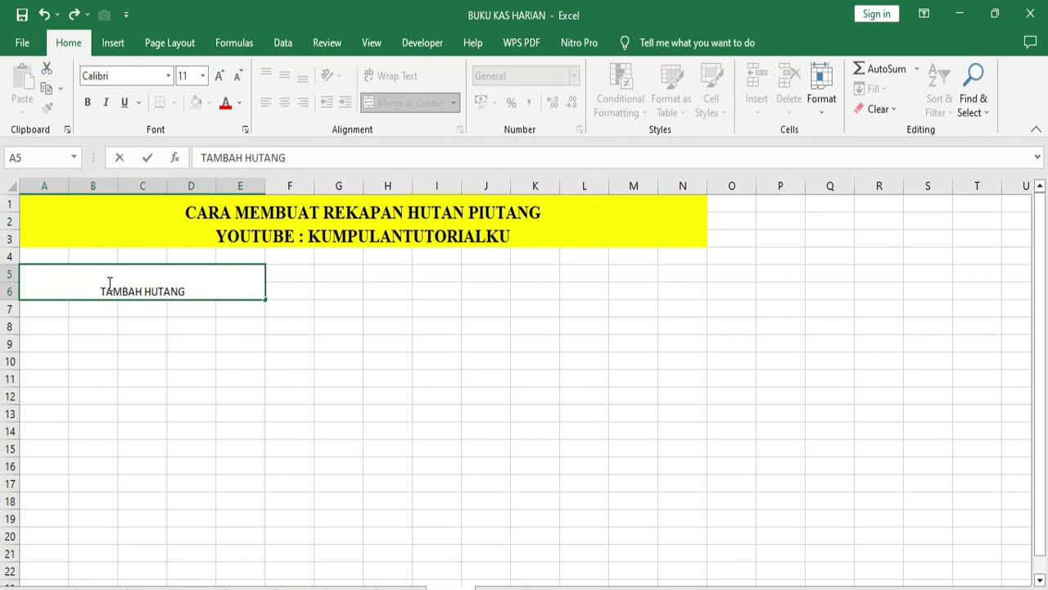
# Step: Enter the column headers TANGGAL in A7 and NAMA PENGHUTANG in B7
pyautogui.click(36, 315)
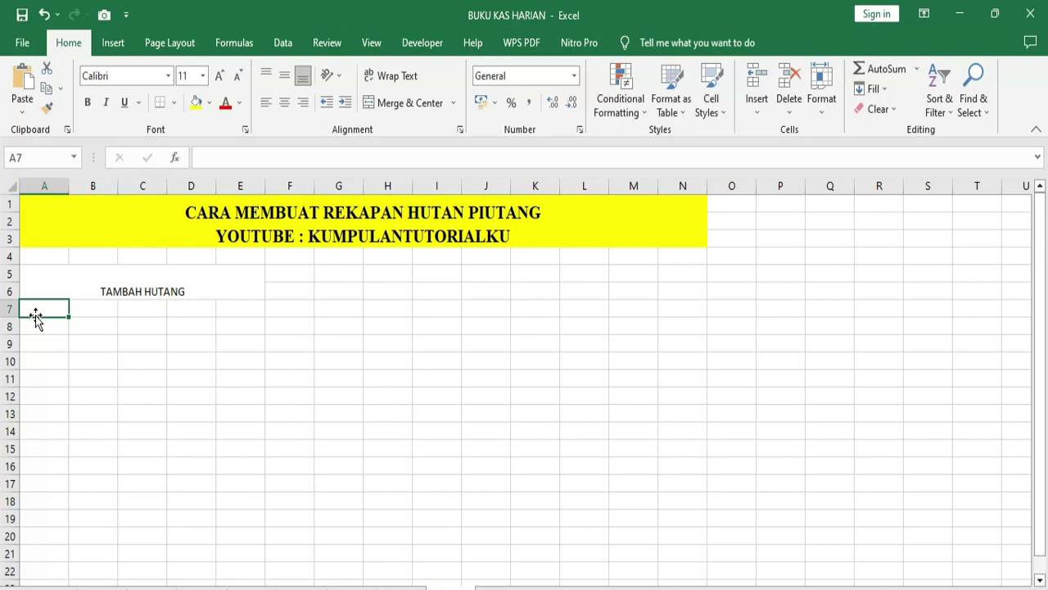
pyautogui.write('TANGGAL')
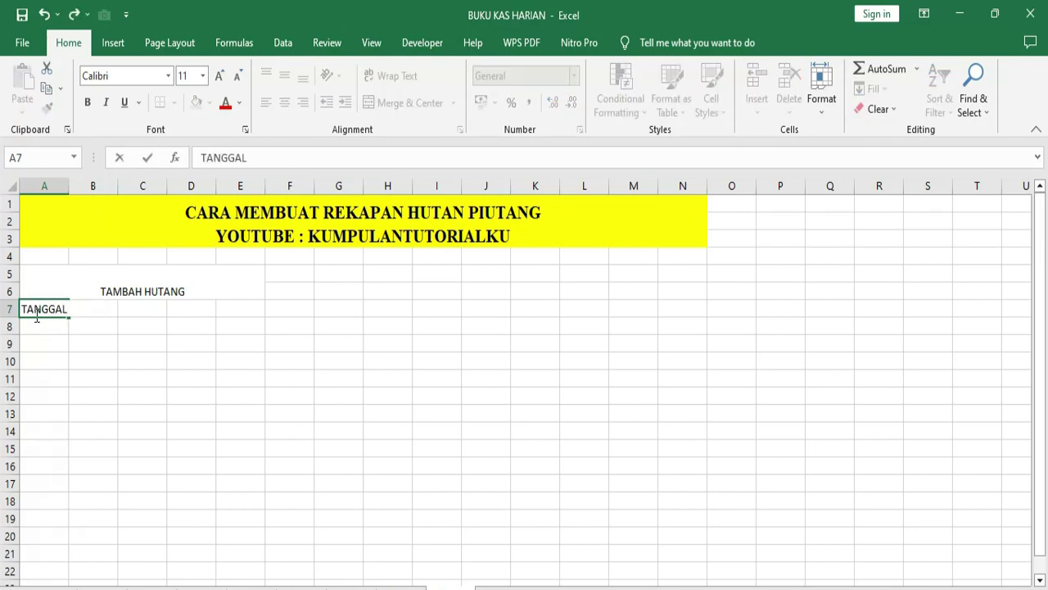
pyautogui.click(74, 315)
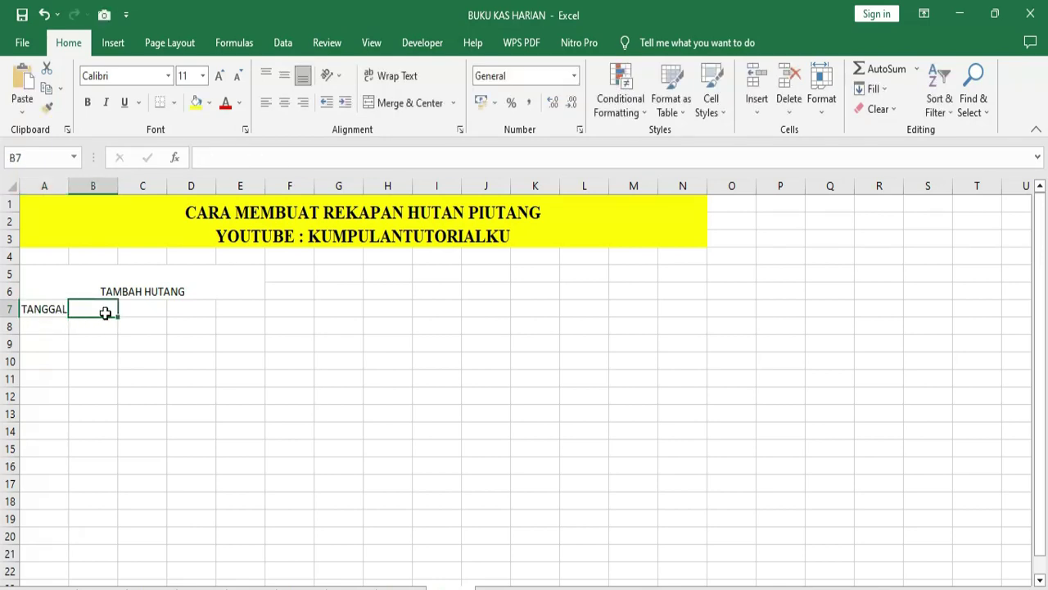
pyautogui.write('NAMA')
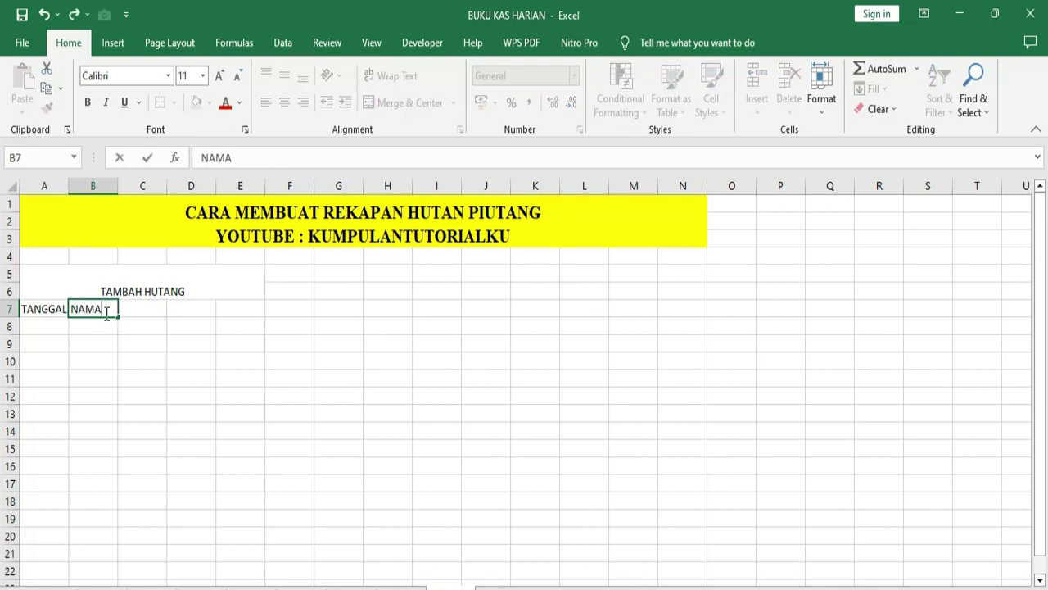
pyautogui.write(' PENGHUTANG')
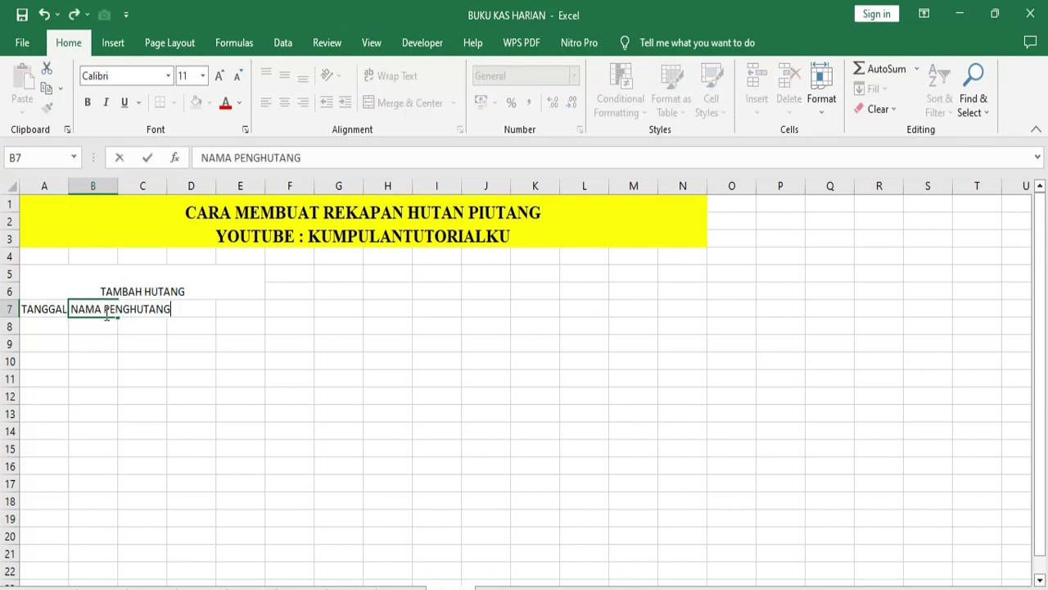
pyautogui.click(129, 355)
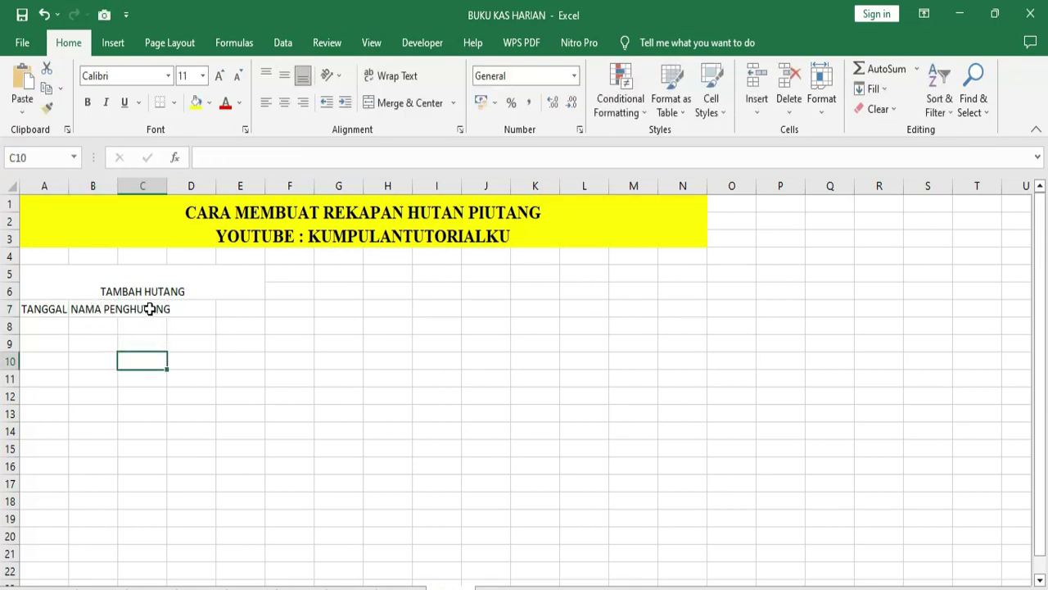
pyautogui.click(151, 309)
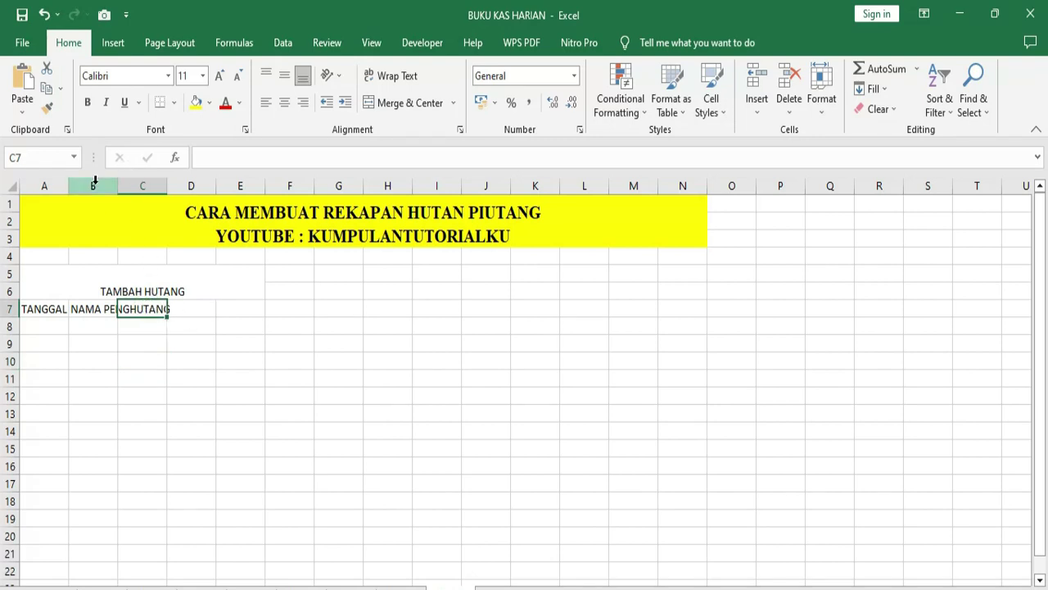
# Step: Widen columns B and C to fit the NAMA PENGHUTANG header, and enter BAYAR HUTANG as the header in C7
pyautogui.moveTo(93, 183); pyautogui.dragTo(171, 189)
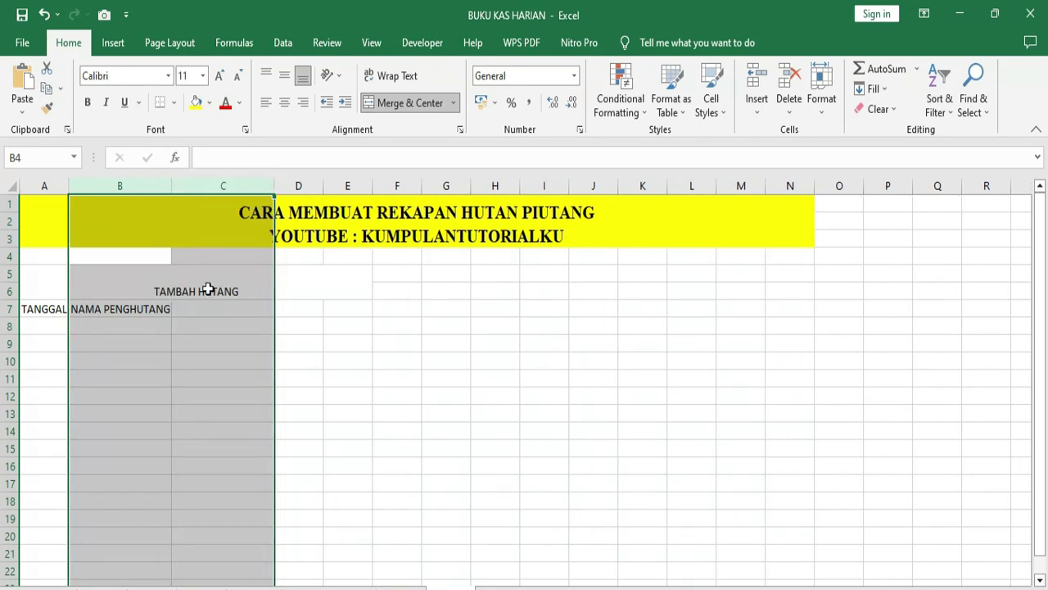
pyautogui.click(205, 310)
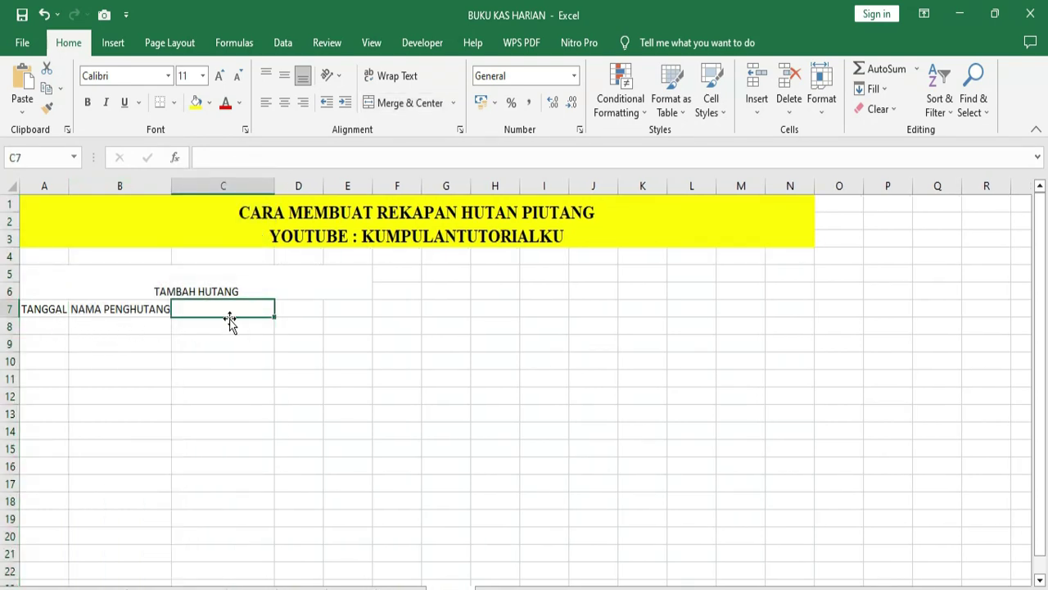
pyautogui.write('BAYAR ')
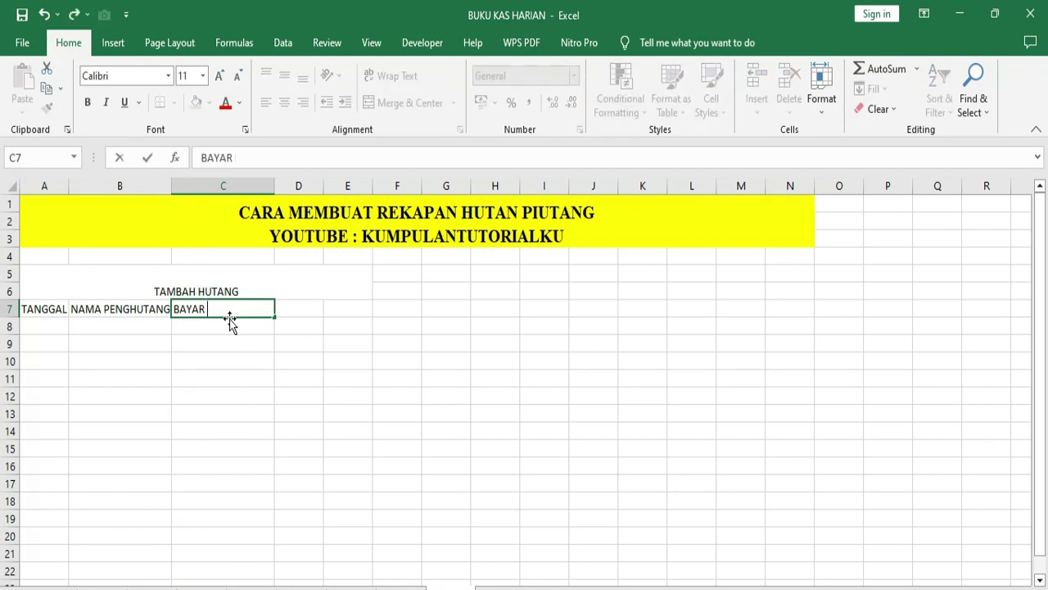
pyautogui.write('HUTANG')
pyautogui.click(230, 327)
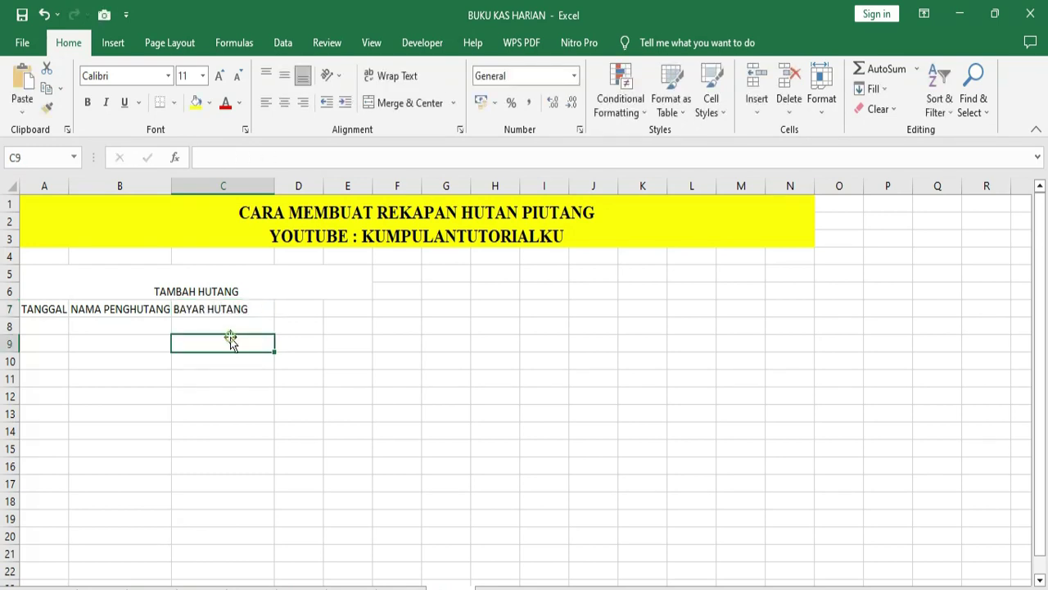
# Step: Format the TAMBAH HUTANG heading in Times New Roman size 14 and align it vertically to the middle
pyautogui.click(208, 290)
pyautogui.click(131, 76)
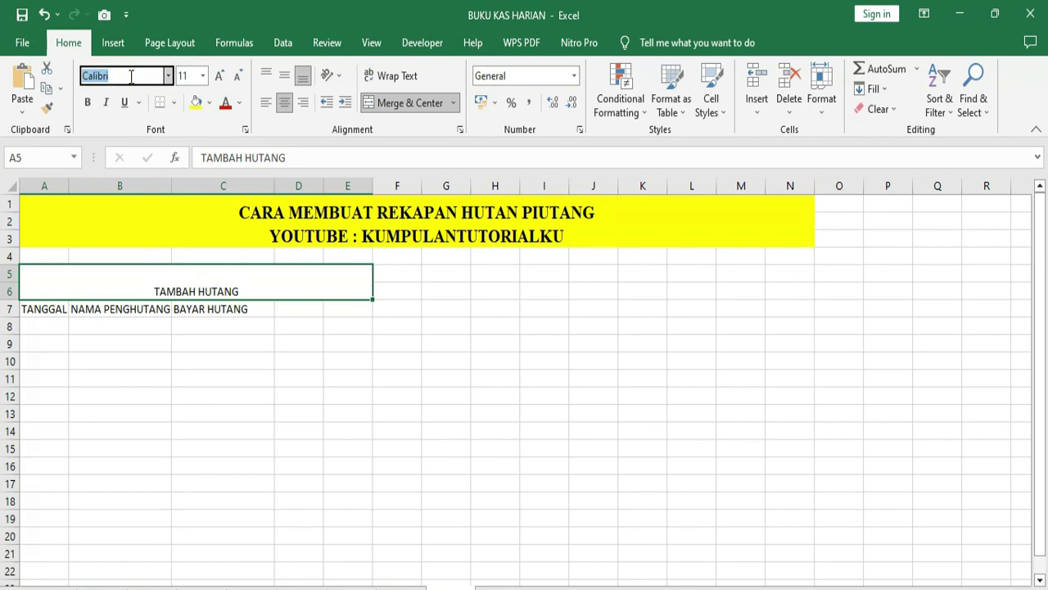
pyautogui.write('Times New Roman')
pyautogui.press('Return')
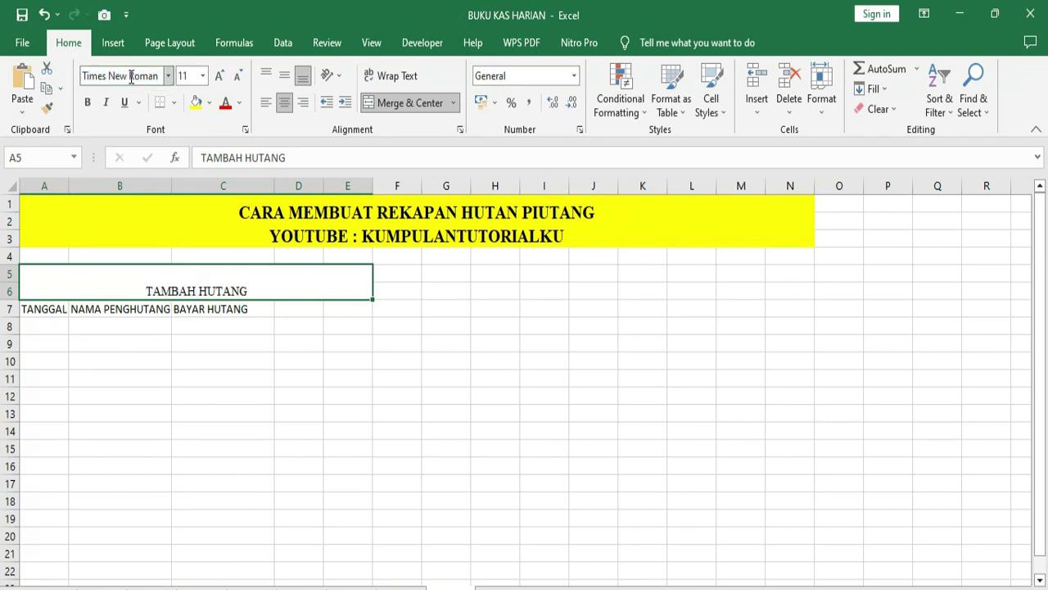
pyautogui.click(203, 75)
pyautogui.click(186, 180)
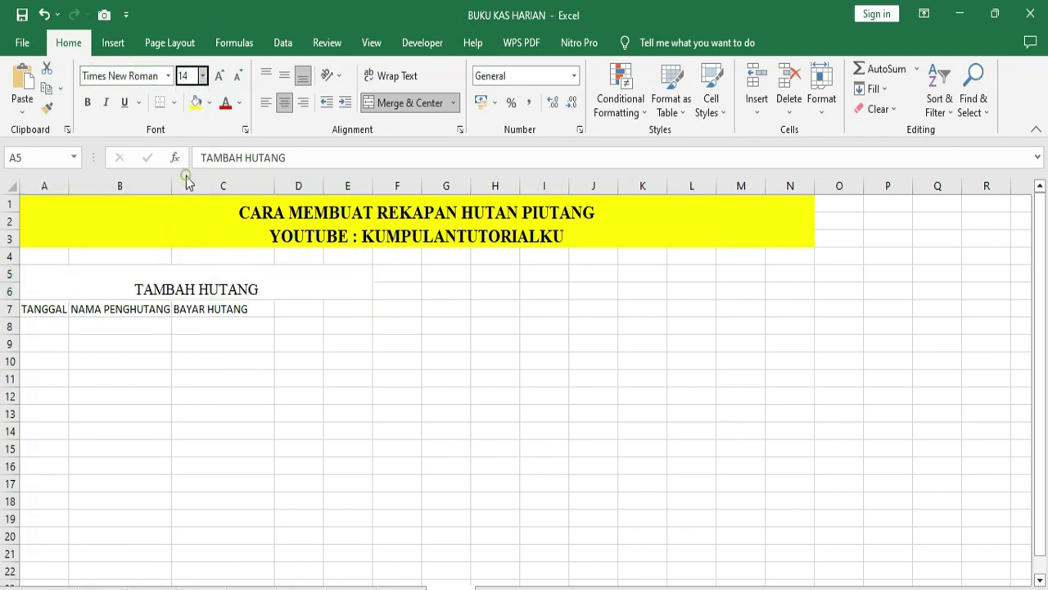
pyautogui.click(284, 76)
pyautogui.click(205, 393)
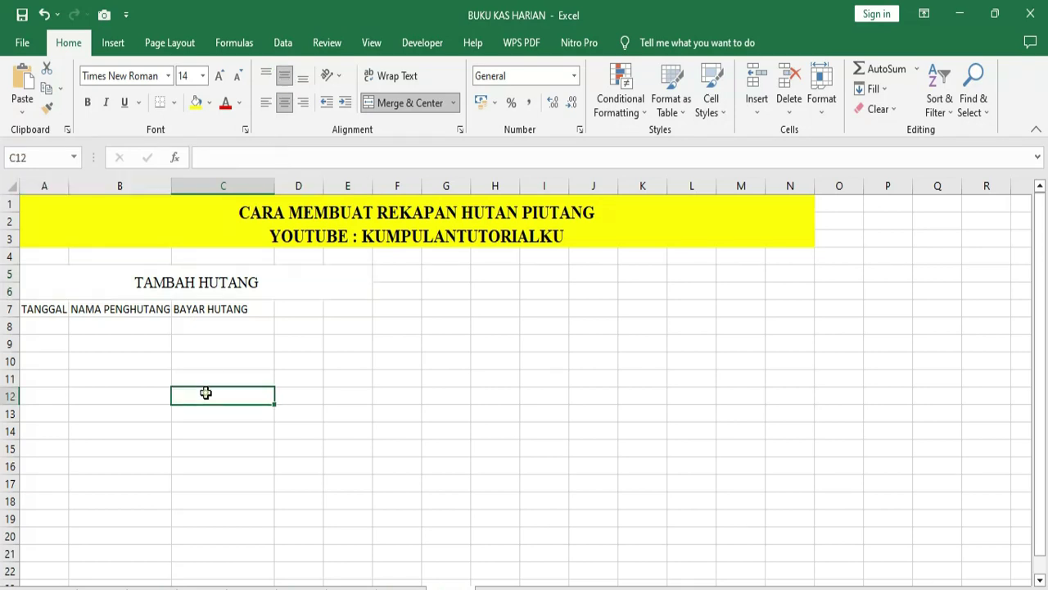
# Step: Try to convert the header cells A7:C7 into a table with headers
pyautogui.moveTo(41, 307); pyautogui.dragTo(237, 305)
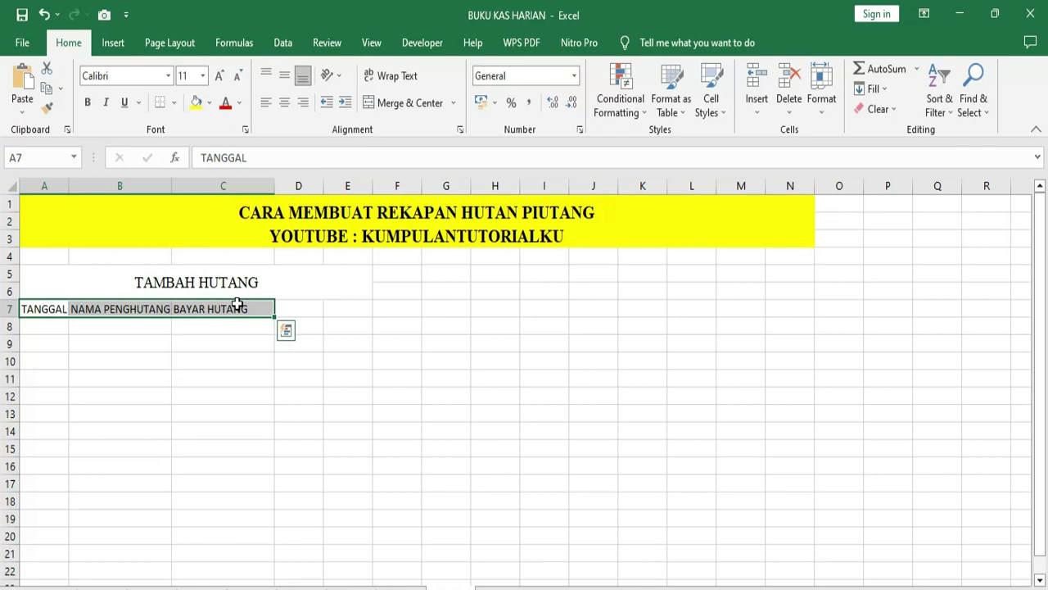
pyautogui.hotkey('ctrl', 't')
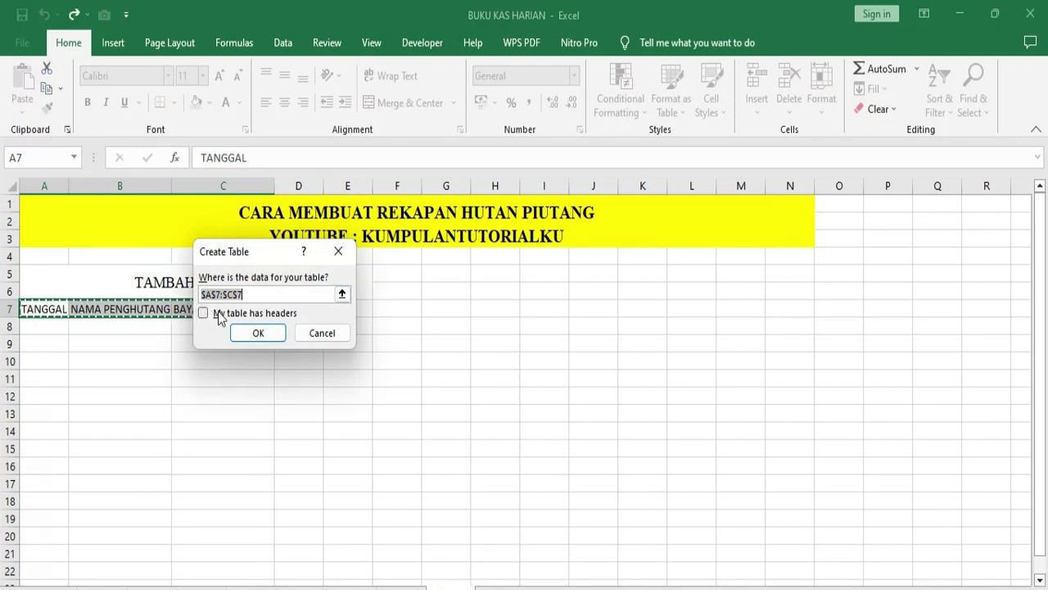
pyautogui.click(204, 314)
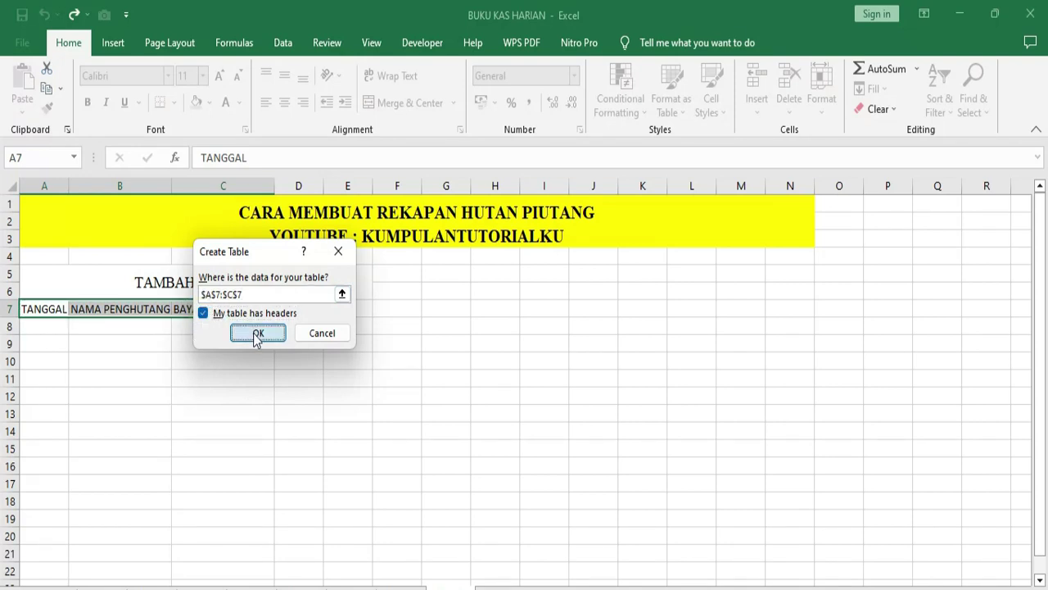
pyautogui.click(254, 334)
pyautogui.click(169, 396)
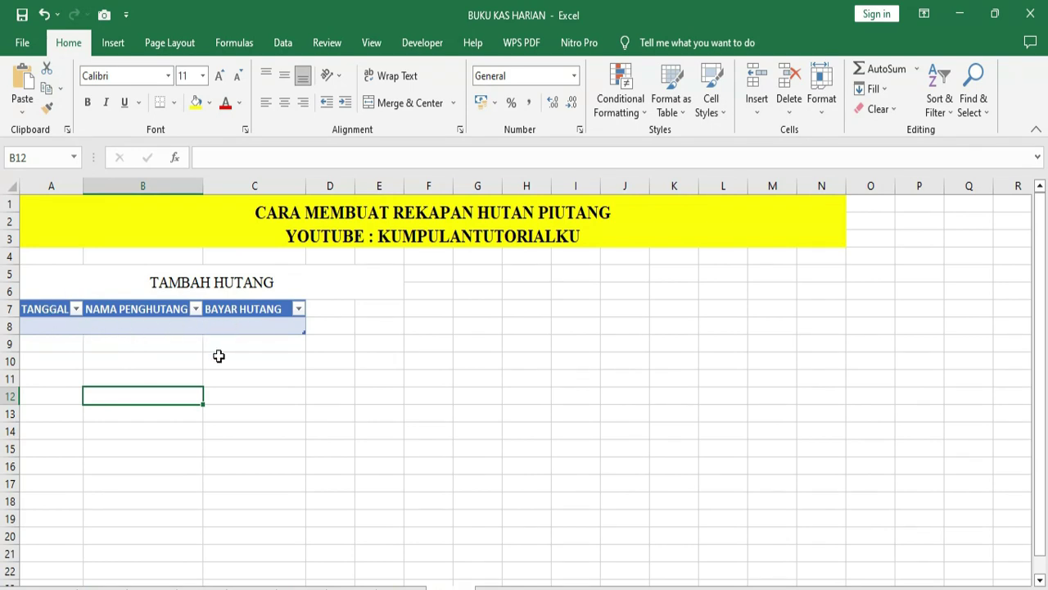
pyautogui.hotkey('ctrl', 'z')
pyautogui.hotkey('ctrl', 'z')
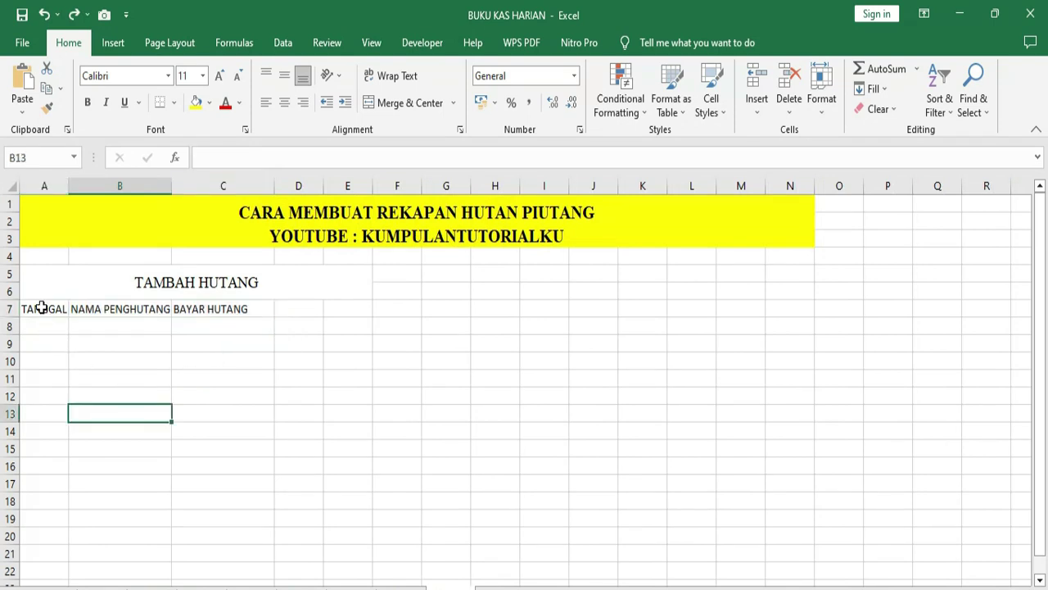
# Step: Apply all borders to the header cells A7:C7
pyautogui.moveTo(40, 304); pyautogui.dragTo(230, 305)
pyautogui.click(174, 102)
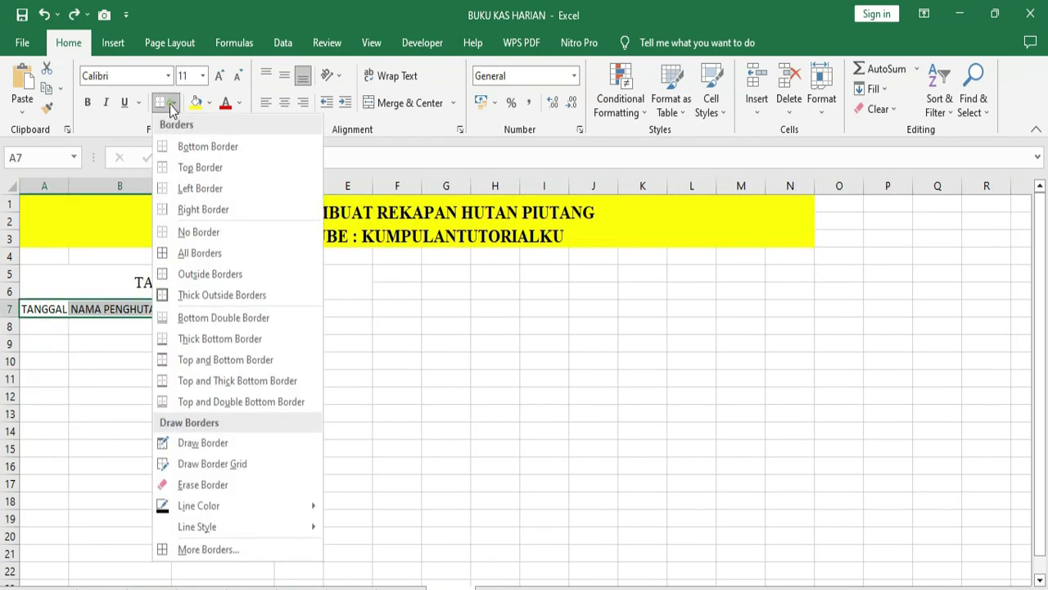
pyautogui.click(207, 274)
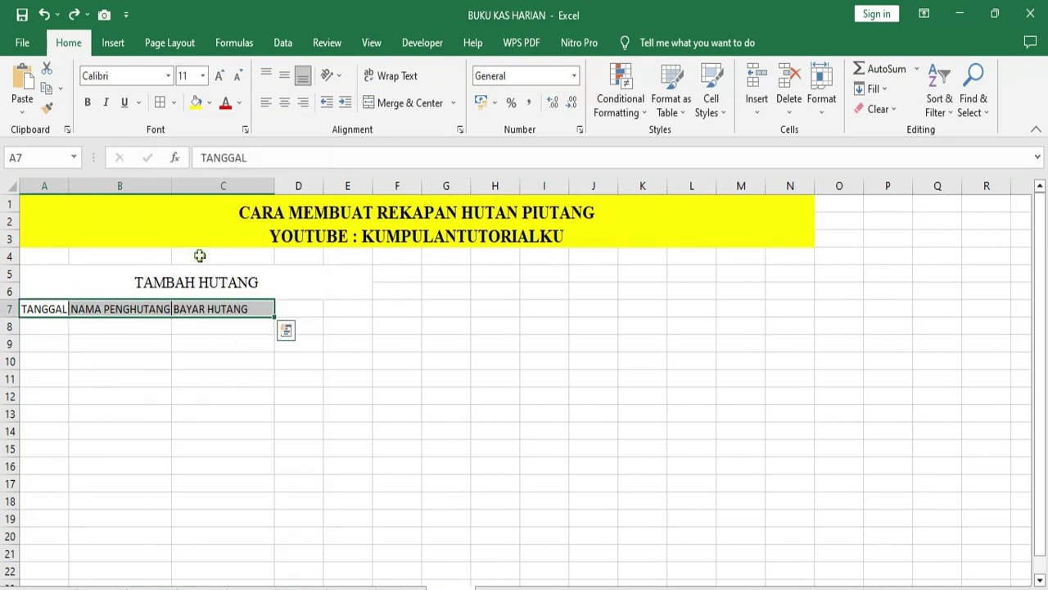
pyautogui.click(189, 393)
pyautogui.moveTo(42, 307); pyautogui.dragTo(200, 306)
pyautogui.click(192, 358)
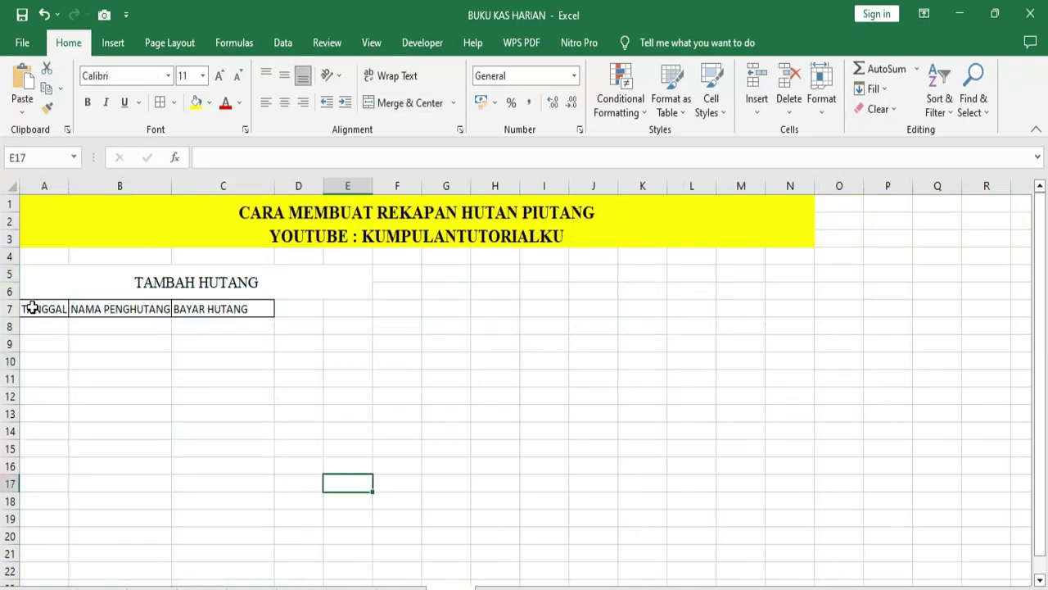
# Step: Undo the borders on the header cells and the middle alignment of the TAMBAH HUTANG heading
pyautogui.moveTo(32, 307); pyautogui.dragTo(235, 307)
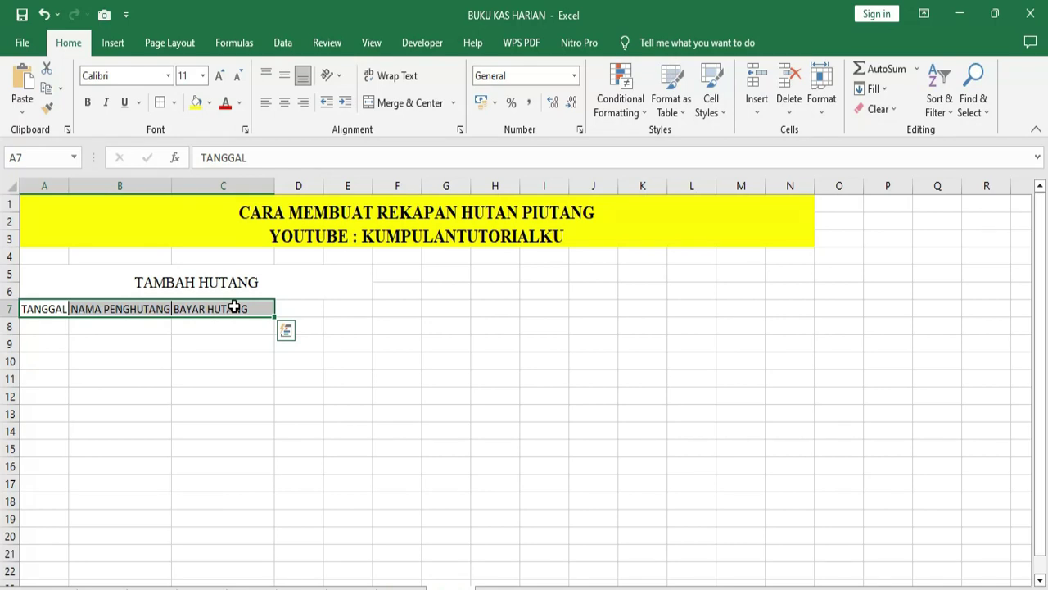
pyautogui.hotkey('ctrl', 'q')
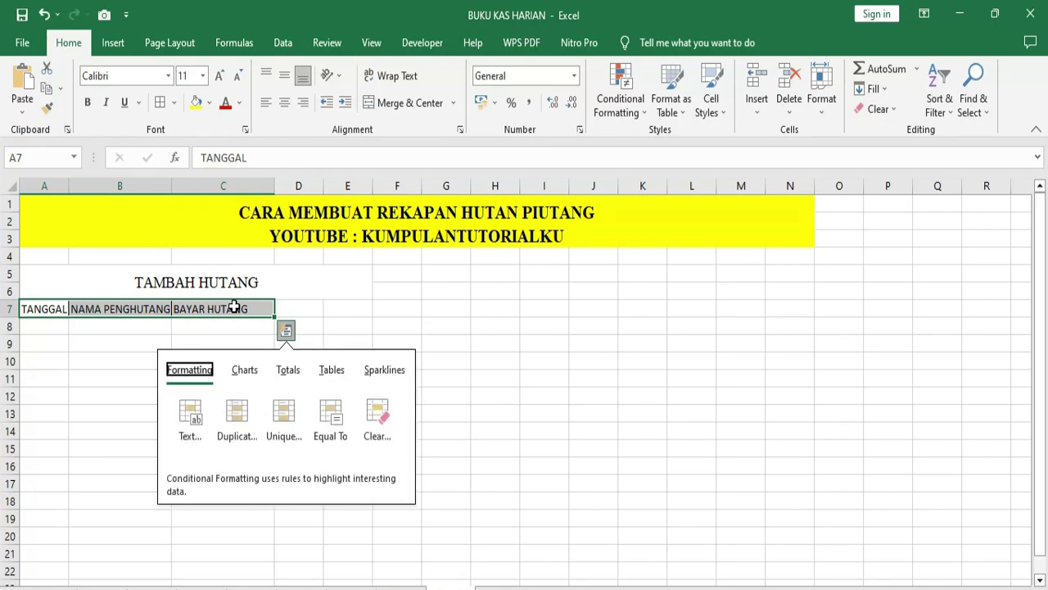
pyautogui.click(358, 292)
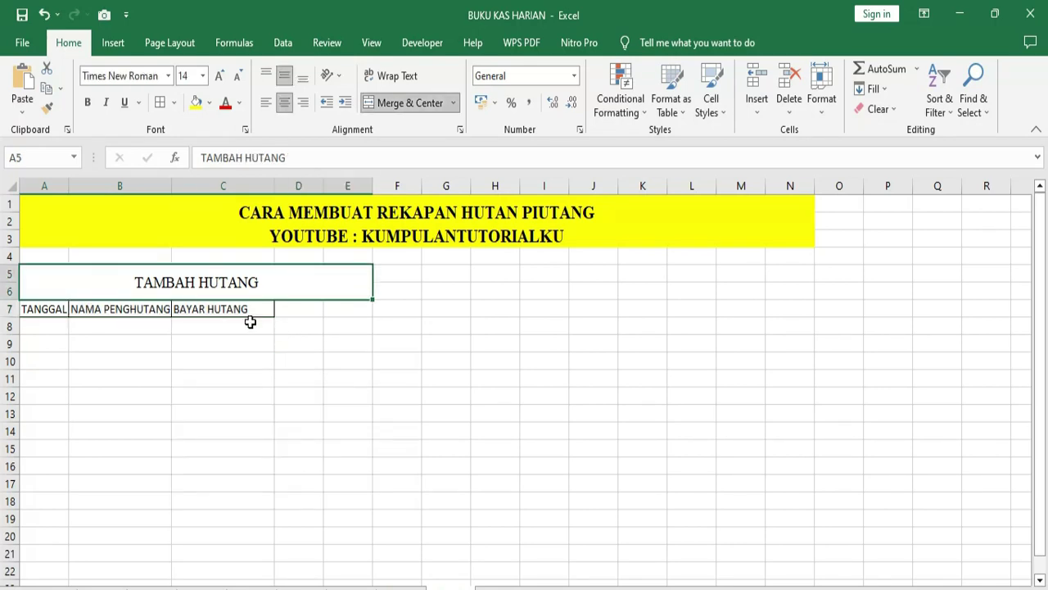
pyautogui.click(251, 322)
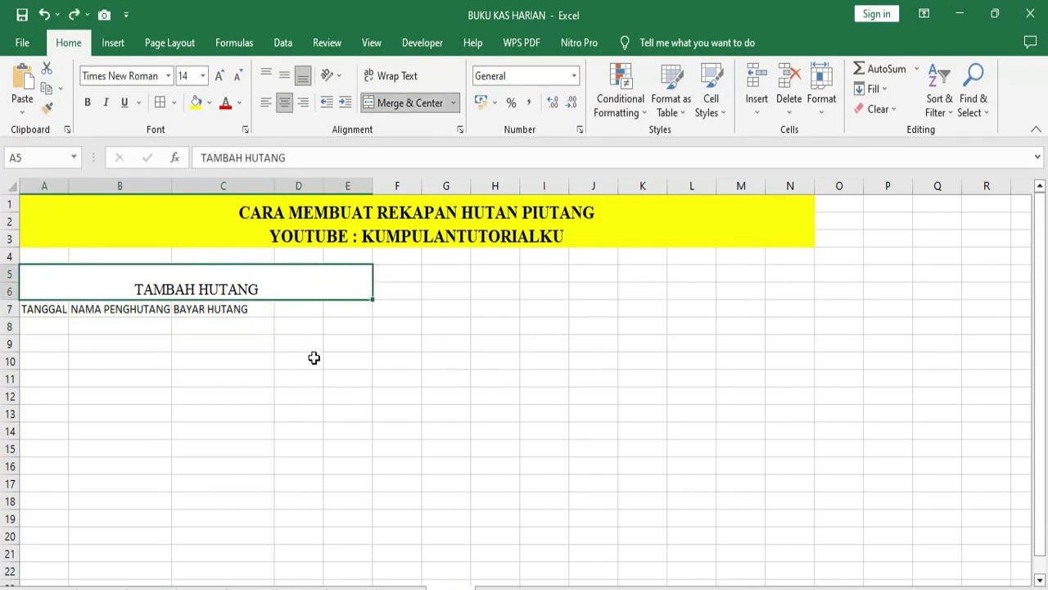
pyautogui.click(283, 375)
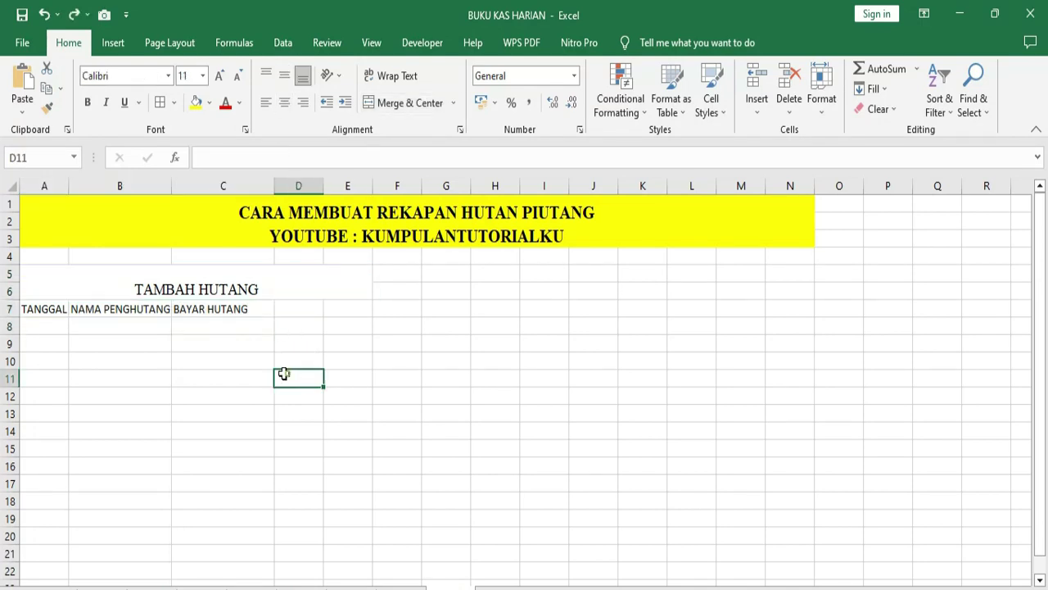
# Step: Try again to create a table with headers from A7:C7 alone, and undo it
pyautogui.moveTo(31, 308); pyautogui.dragTo(221, 309)
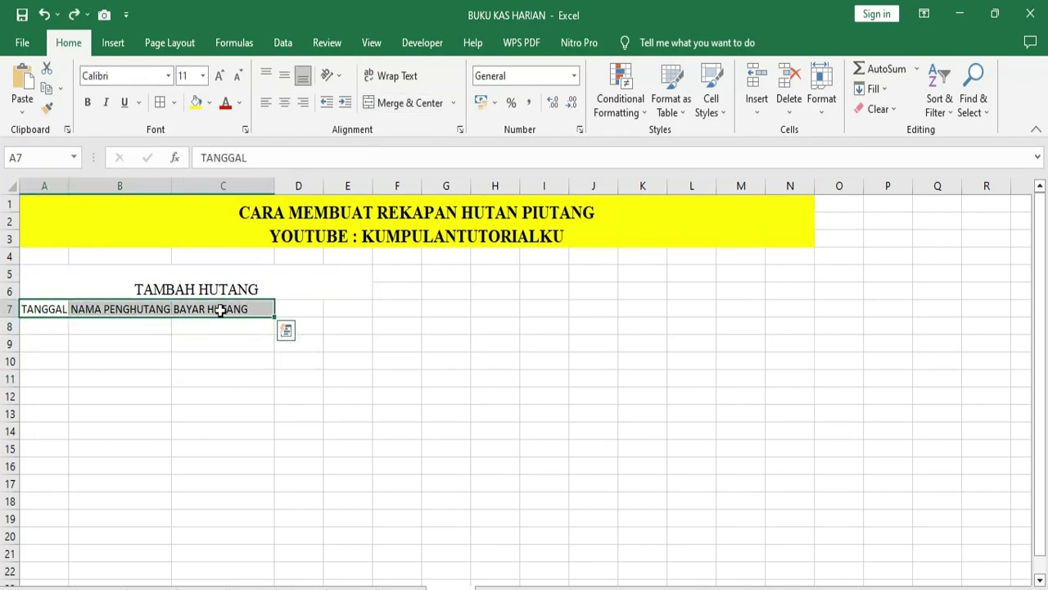
pyautogui.hotkey('ctrl', 't')
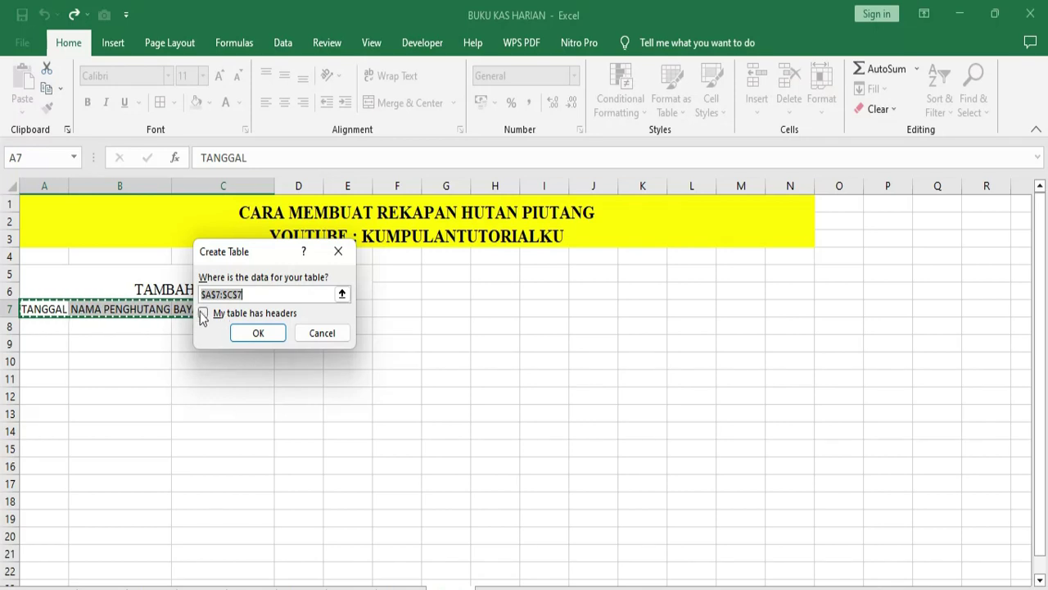
pyautogui.click(203, 314)
pyautogui.click(258, 334)
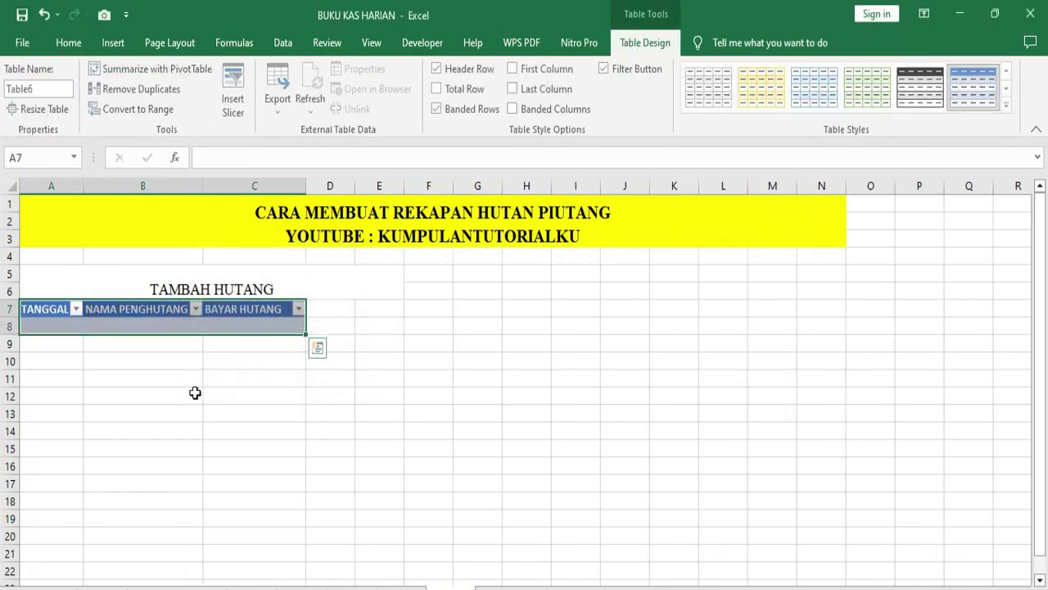
pyautogui.click(193, 395)
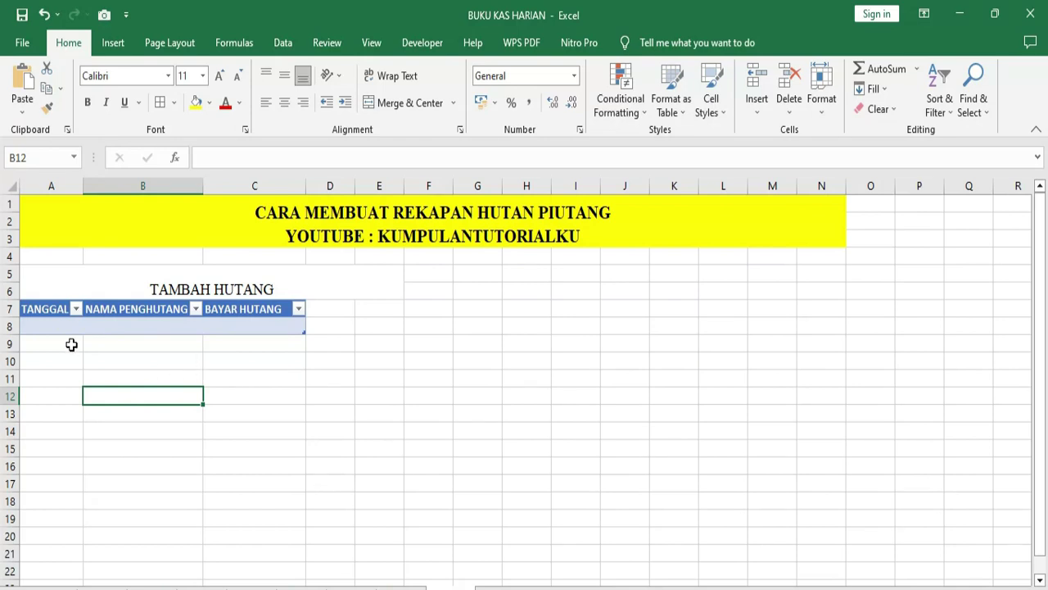
pyautogui.click(53, 310)
pyautogui.hotkey('ctrl', 'z')
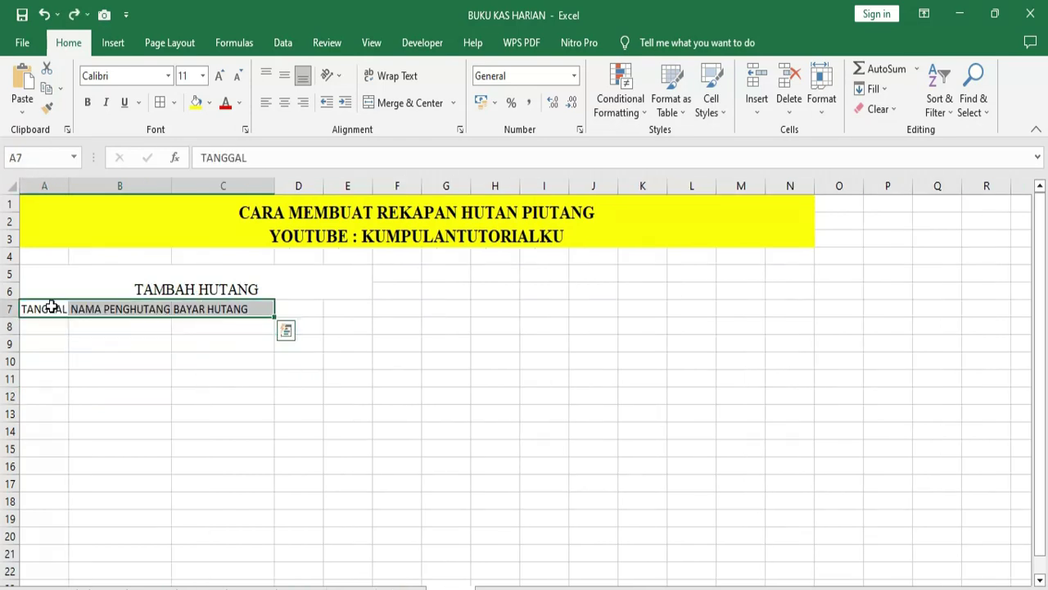
# Step: Create a table with headers from the range A7:C13
pyautogui.moveTo(49, 309); pyautogui.dragTo(296, 421)
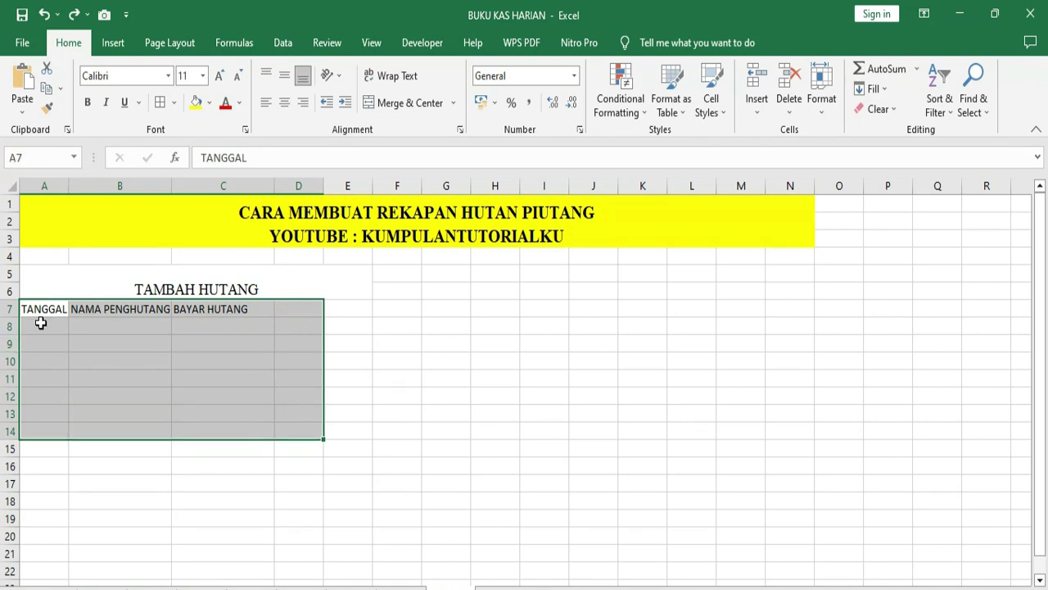
pyautogui.click(58, 414)
pyautogui.moveTo(46, 308); pyautogui.dragTo(240, 414)
pyautogui.hotkey('ctrl', 't')
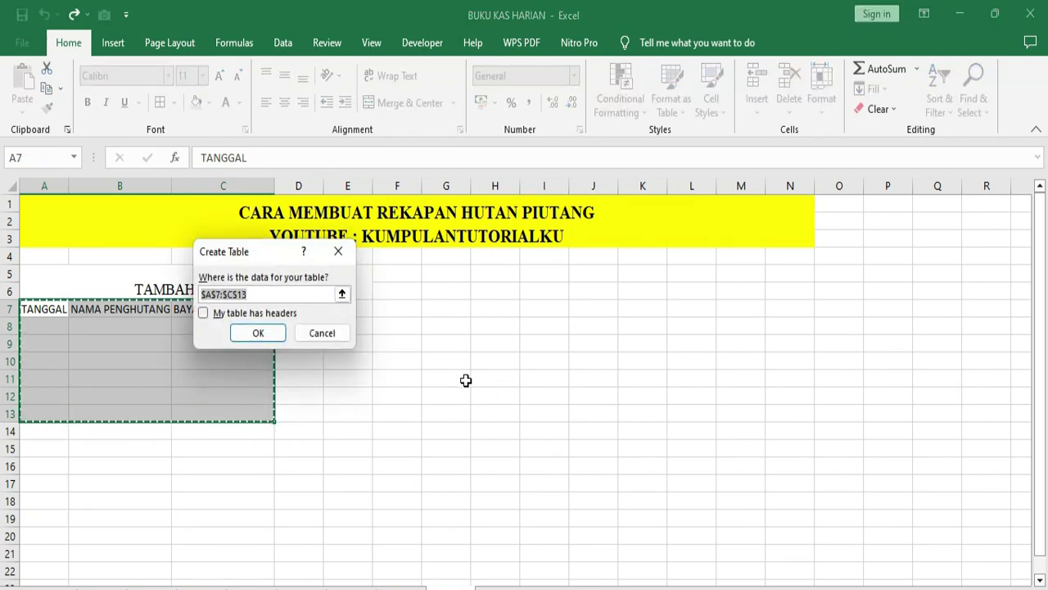
pyautogui.click(229, 319)
pyautogui.click(258, 333)
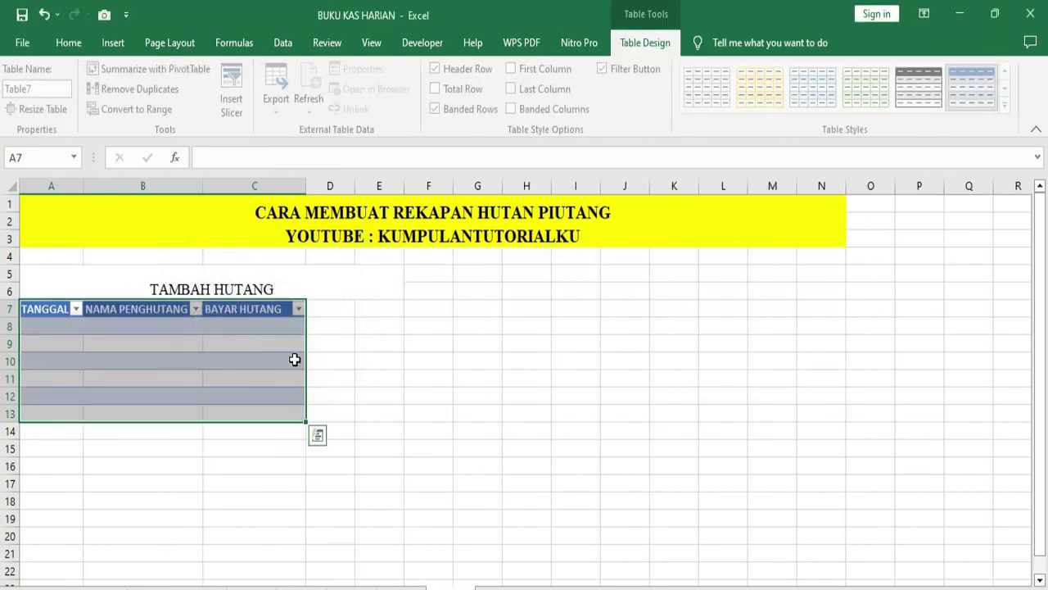
pyautogui.click(386, 376)
pyautogui.click(52, 326)
pyautogui.click(54, 344)
pyautogui.click(54, 361)
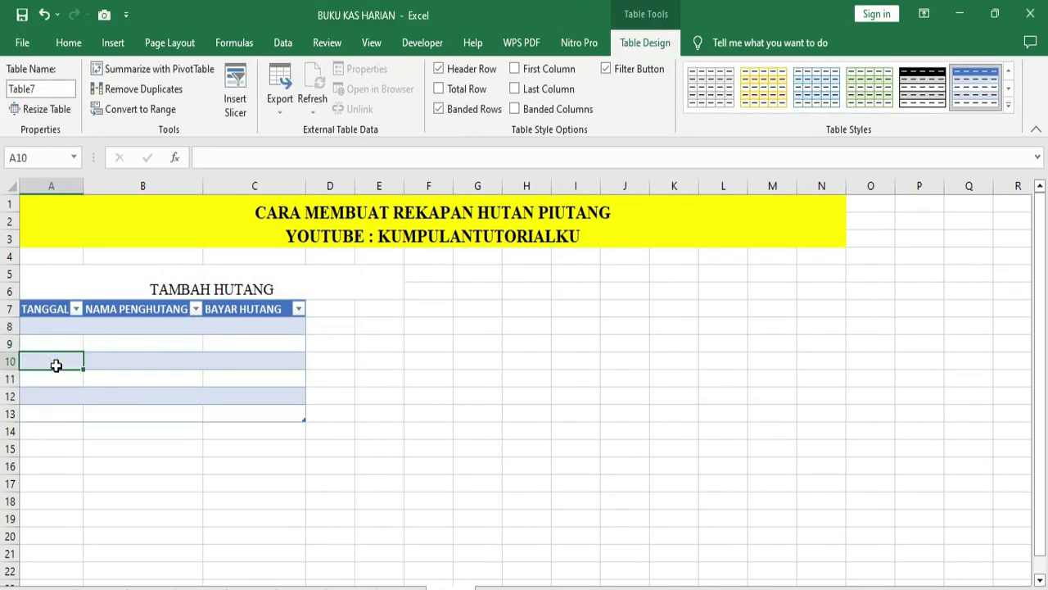
pyautogui.click(54, 379)
pyautogui.click(54, 395)
pyautogui.scroll(-1, 89, 435)
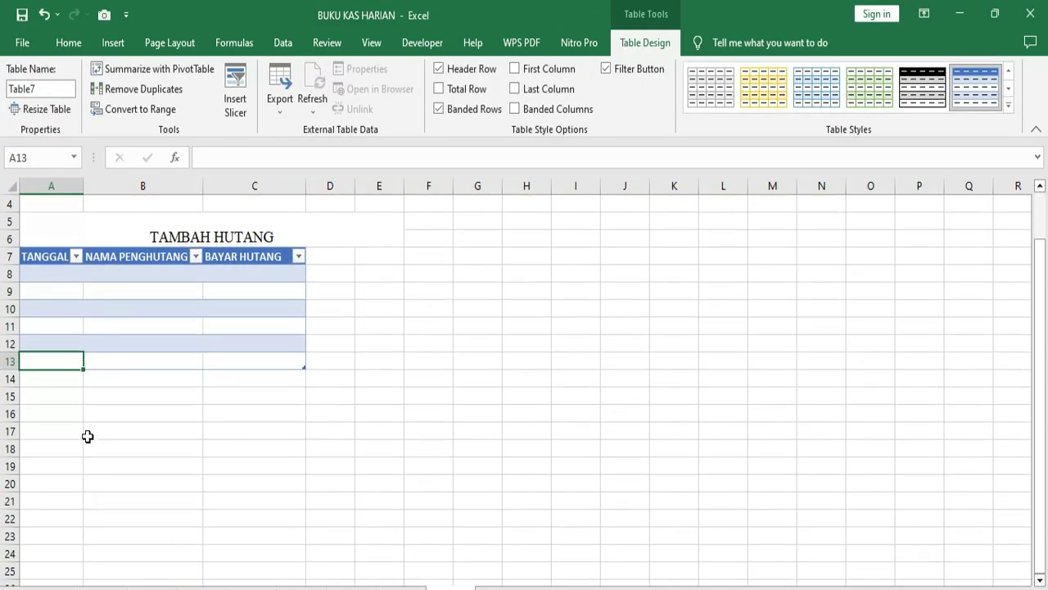
# Step: Reduce the height of row 14 to leave a narrow gap directly below the table
pyautogui.click(87, 438)
pyautogui.click(67, 378)
pyautogui.moveTo(67, 378); pyautogui.dragTo(250, 409)
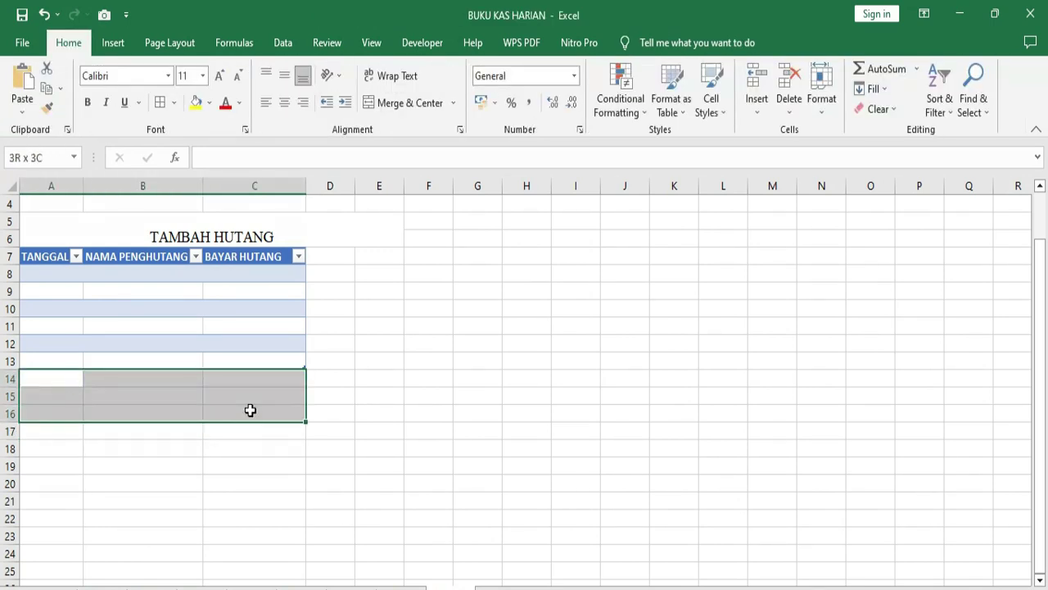
pyautogui.moveTo(249, 410); pyautogui.dragTo(250, 410)
pyautogui.click(10, 412)
# Step: Merge and center A15:C16 below the table, and check the BAYAR HUTANG heading on the finished recap sheet
pyautogui.moveTo(12, 388); pyautogui.dragTo(256, 398)
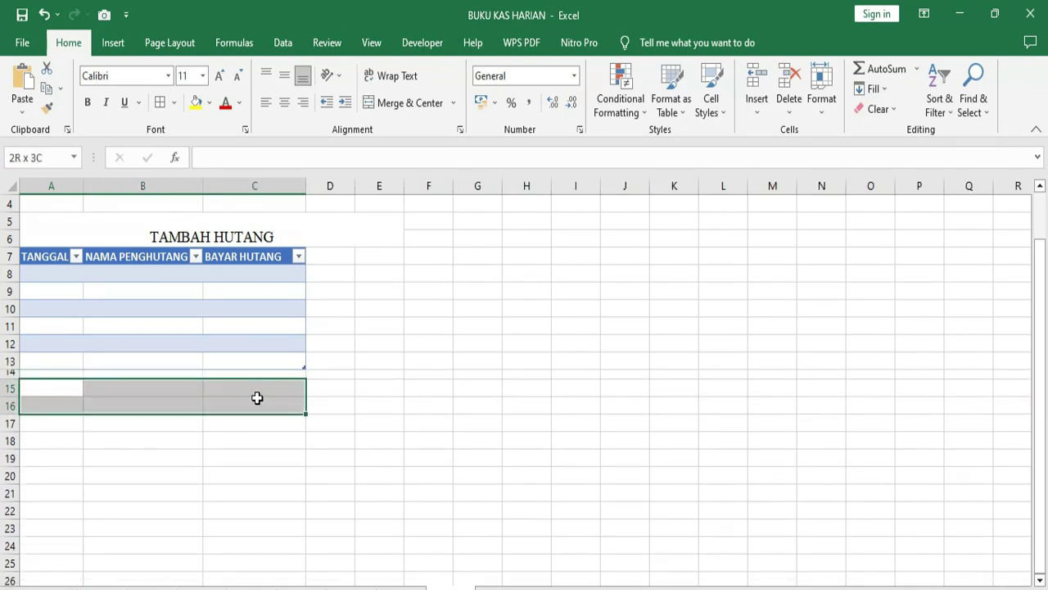
pyautogui.click(408, 103)
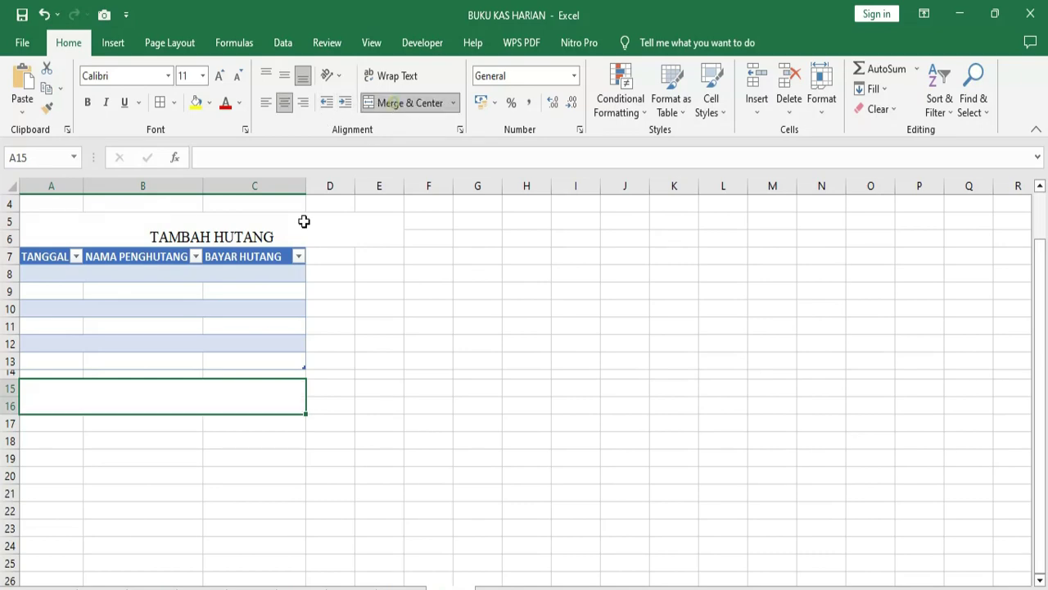
pyautogui.doubleClick(190, 397)
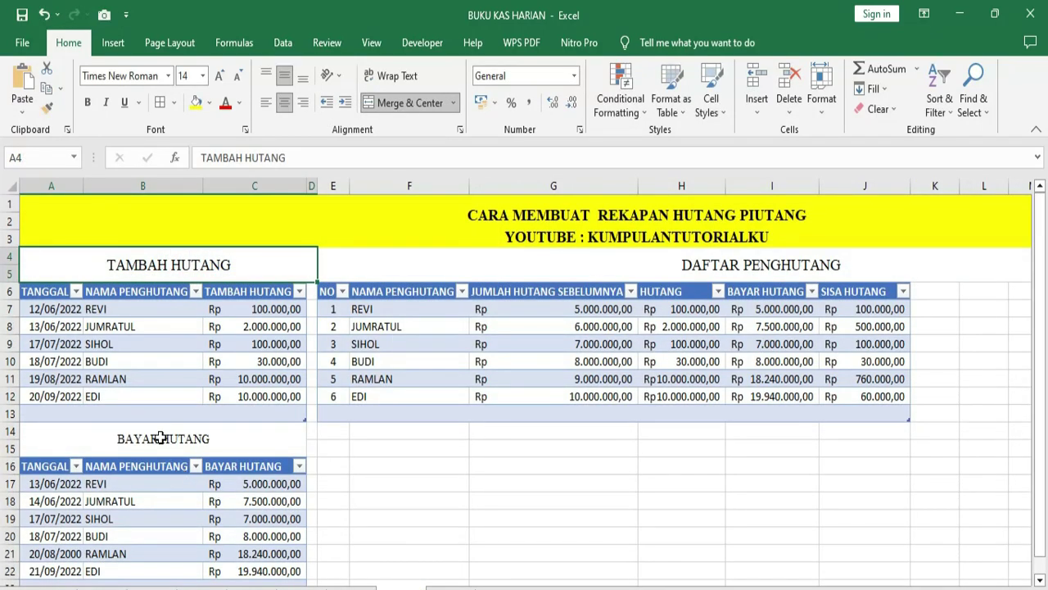
# Step: Enter the heading BAYAR HUTANG in the merged cell A15:C16 on the new recap sheet
pyautogui.scroll(-1, 147, 435)
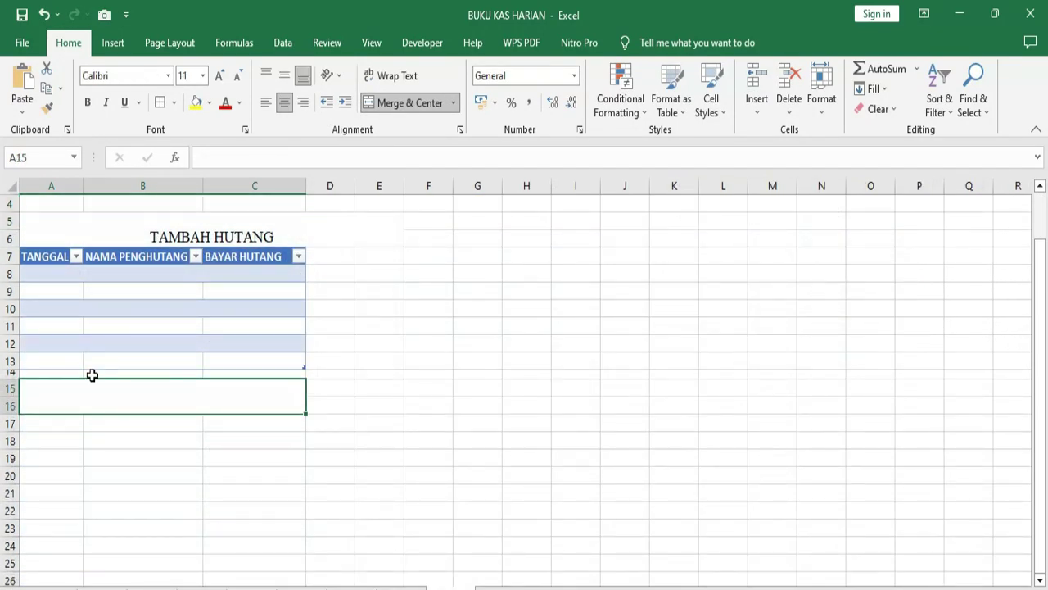
pyautogui.write('BA')
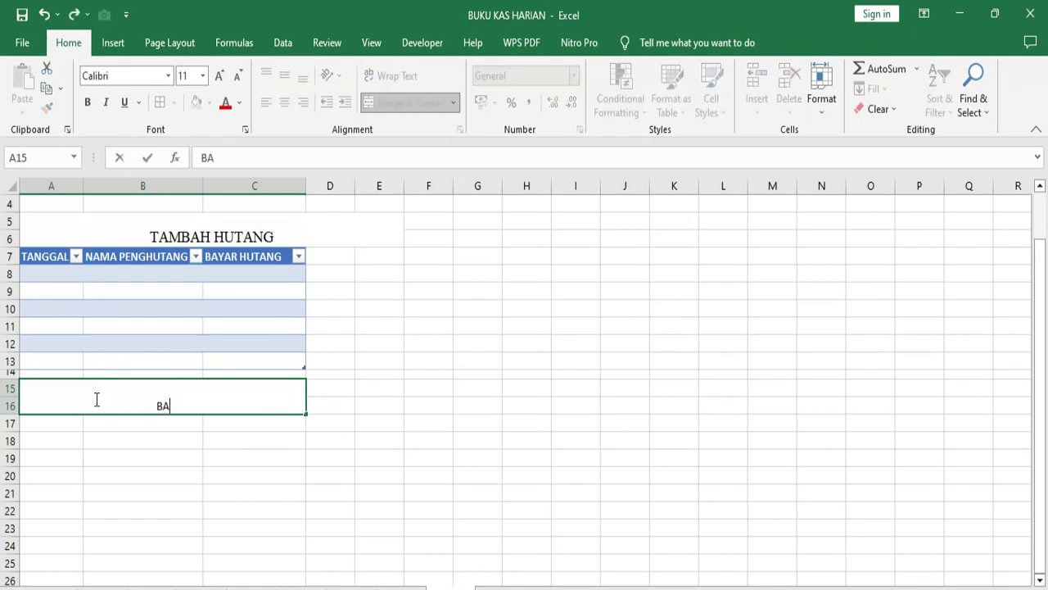
pyautogui.write('YAR HUTANG')
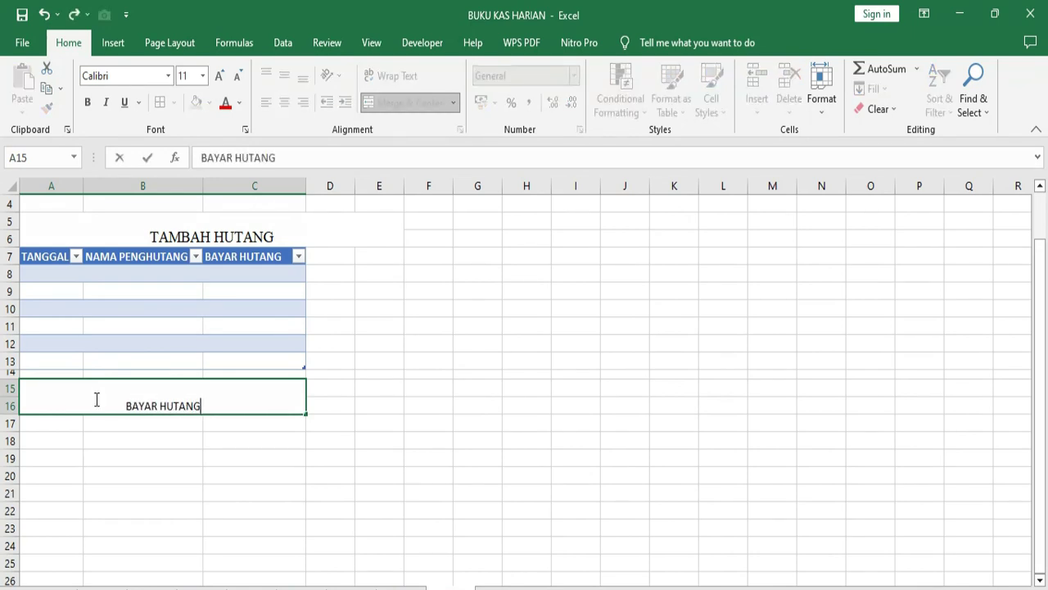
pyautogui.click(315, 546)
# Step: Middle-align the TAMBAH HUTANG heading vertically and re-merge it across A5:C6 only, matching the table's width
pyautogui.click(216, 236)
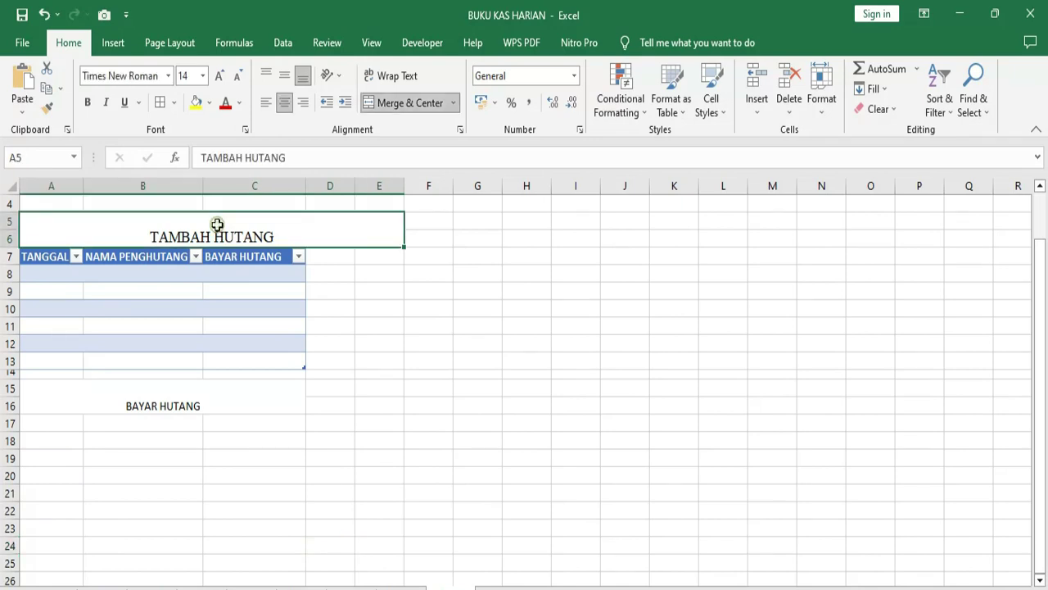
pyautogui.click(285, 77)
pyautogui.click(186, 409)
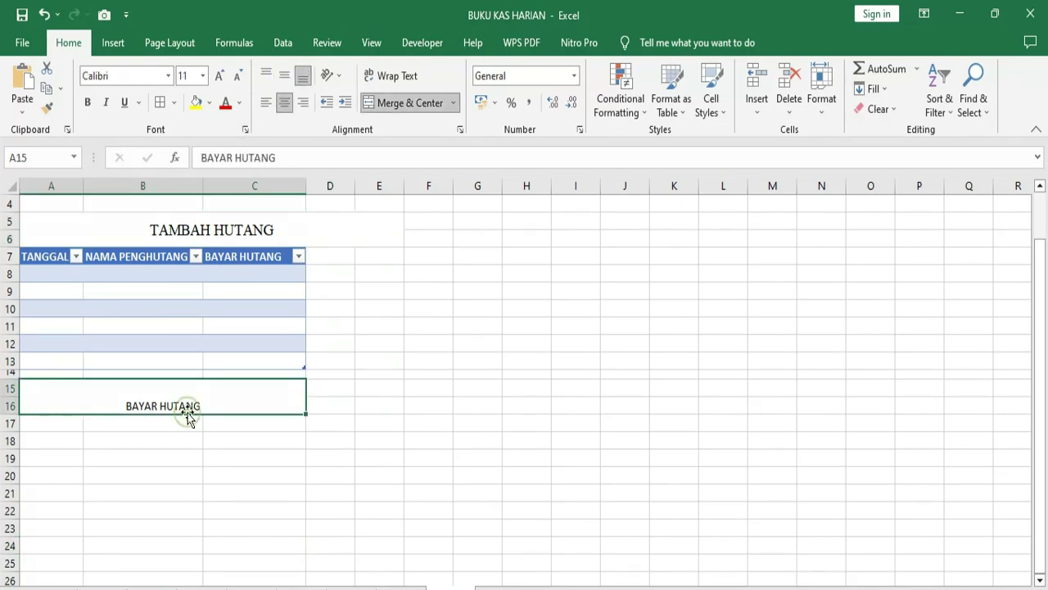
pyautogui.click(112, 236)
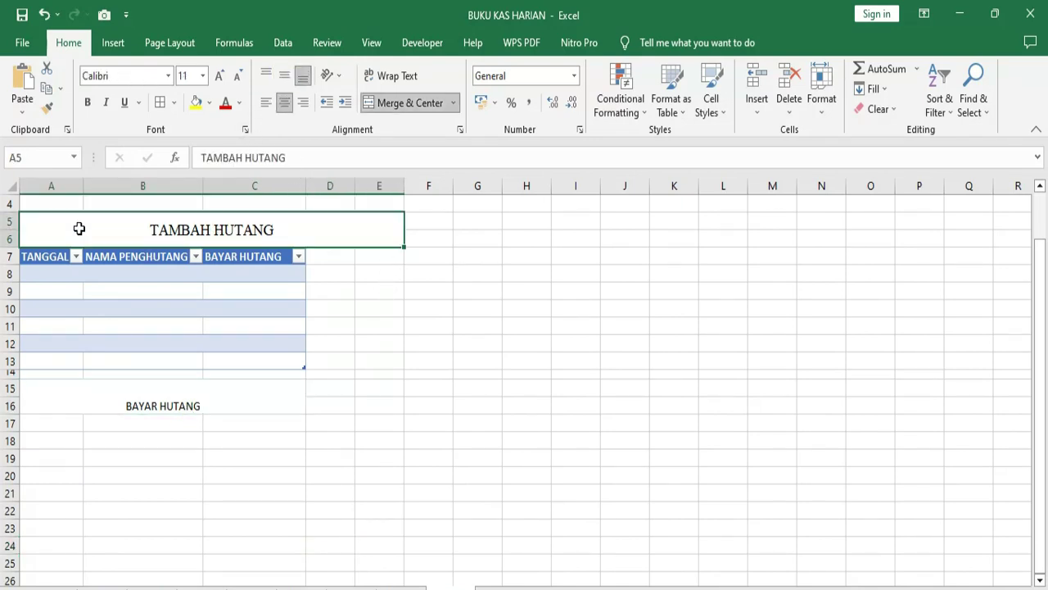
pyautogui.click(370, 103)
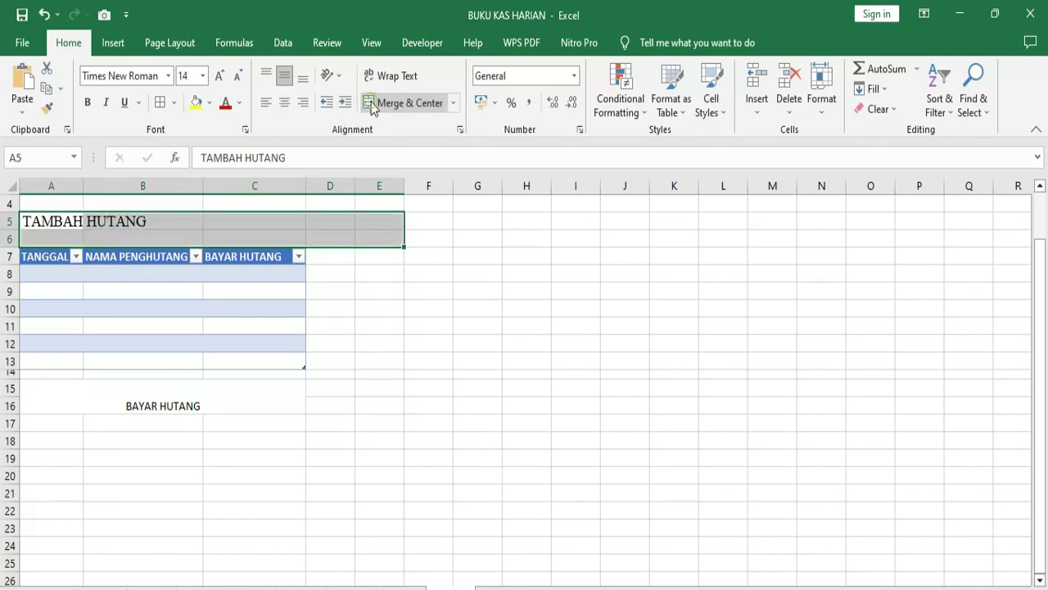
pyautogui.click(397, 346)
pyautogui.moveTo(123, 219); pyautogui.dragTo(254, 238)
pyautogui.click(372, 103)
pyautogui.click(382, 305)
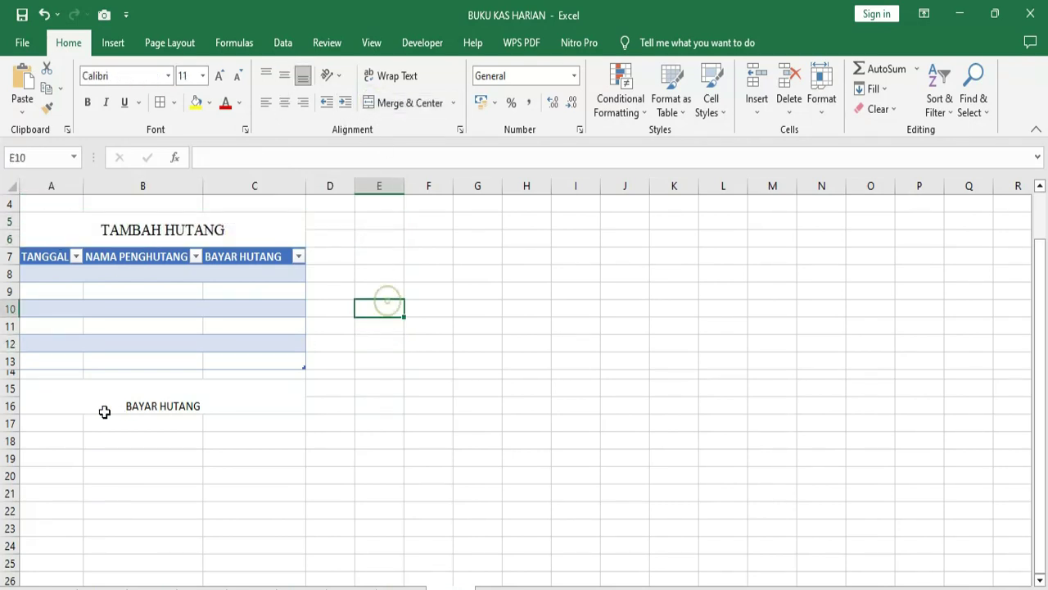
# Step: Middle-align the BAYAR HUTANG heading vertically and set its font to Times New Roman, size 14
pyautogui.click(105, 402)
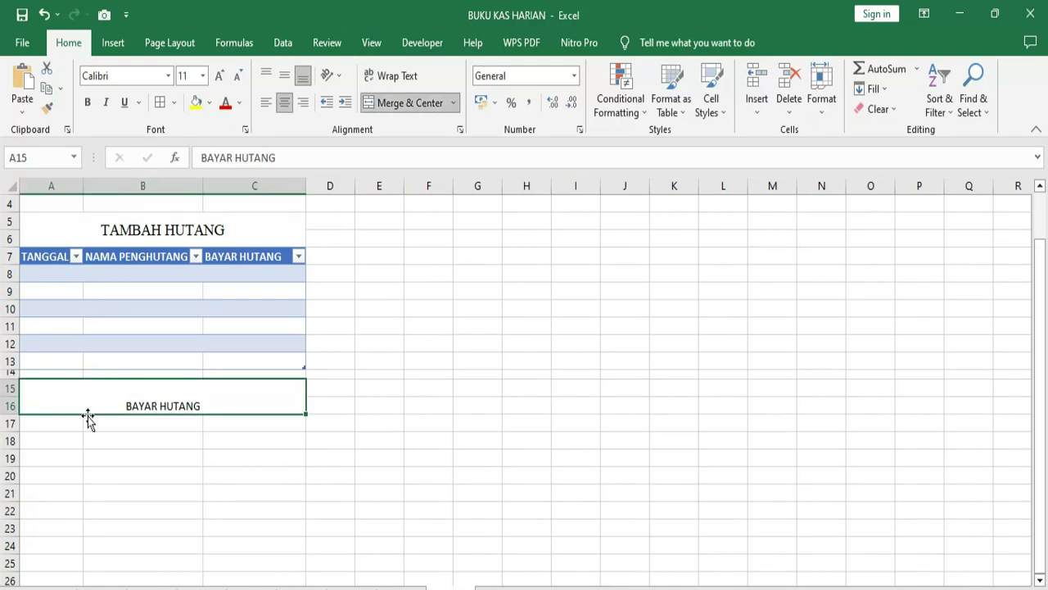
pyautogui.click(284, 75)
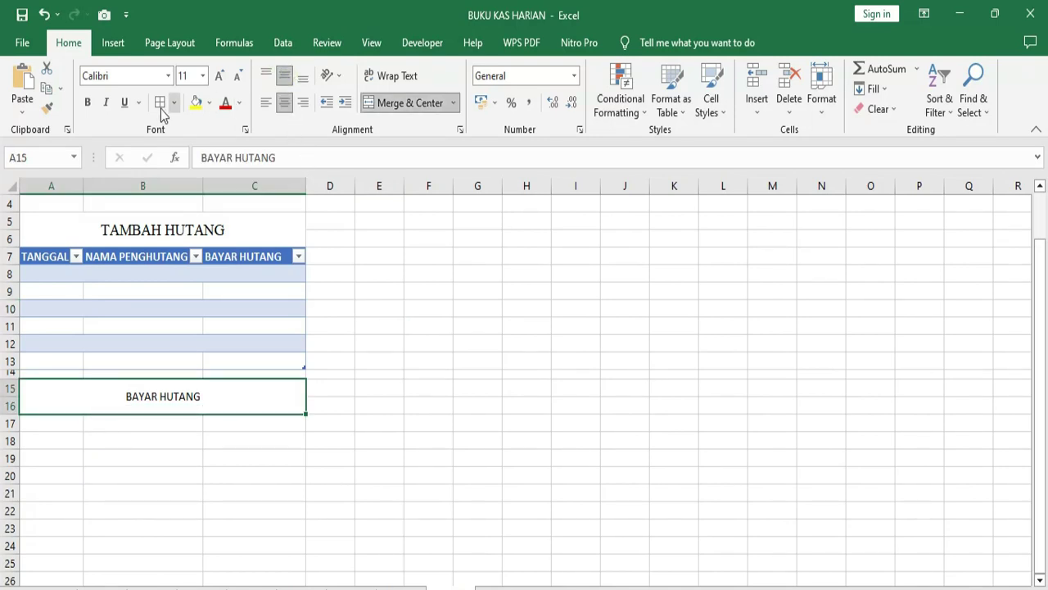
pyautogui.click(144, 75)
pyautogui.write('Times New Roman')
pyautogui.press('Return')
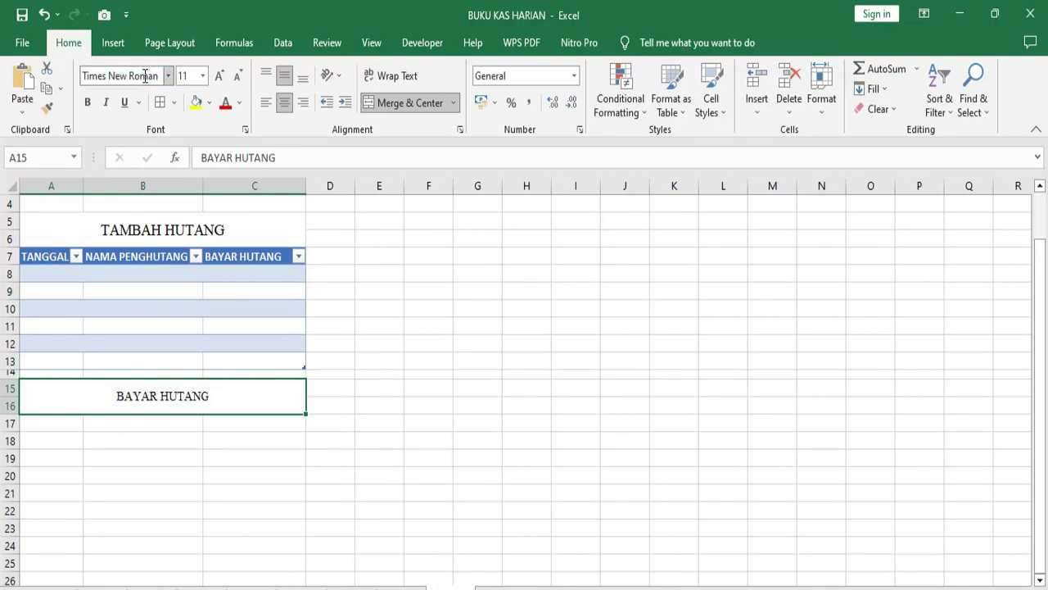
pyautogui.click(202, 76)
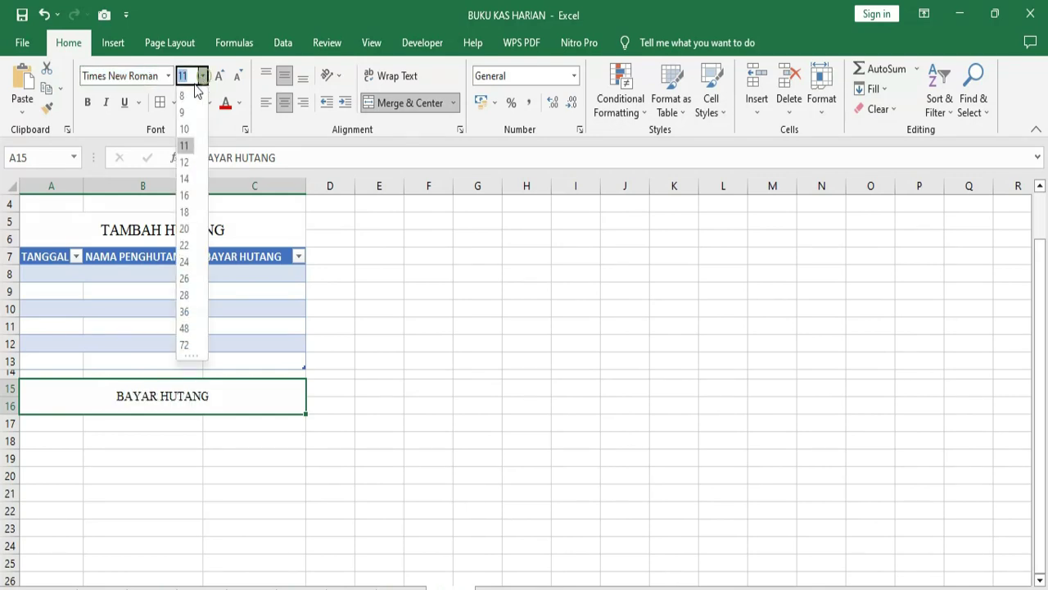
pyautogui.click(186, 179)
pyautogui.click(194, 232)
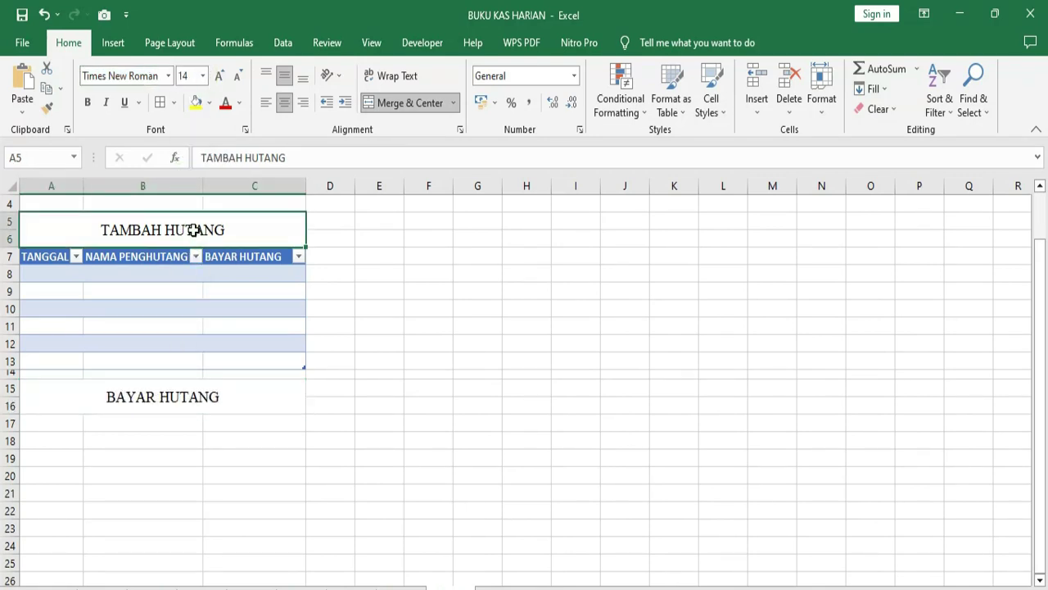
# Step: Enter the column headers TANGGAL in A18 and NAMA PENGHUTANF in B18 below the BAYAR HUTANG heading
pyautogui.click(49, 438)
pyautogui.write('T')
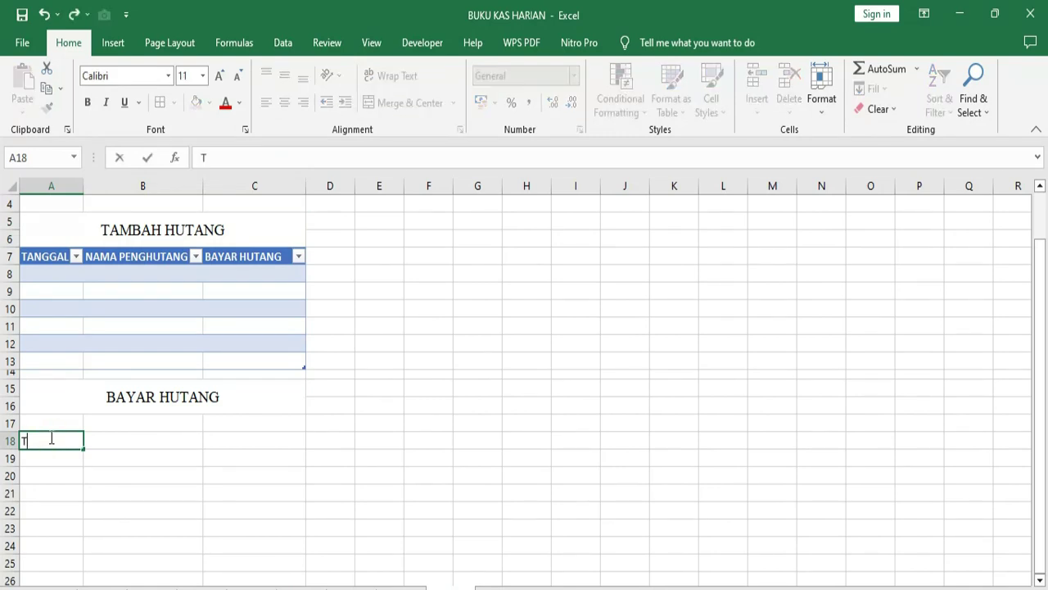
pyautogui.write('ANGGAL')
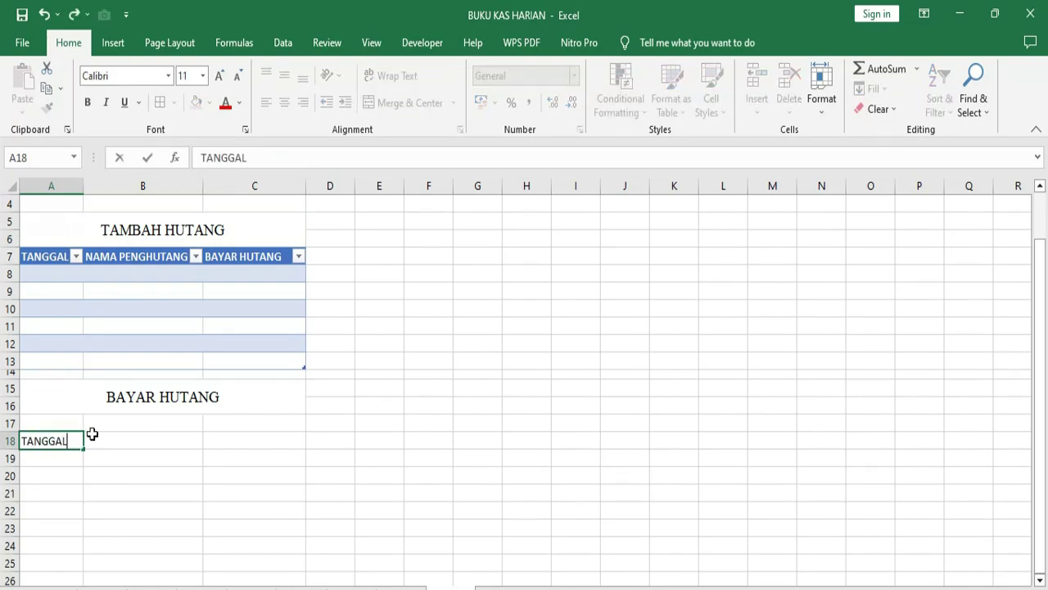
pyautogui.click(140, 440)
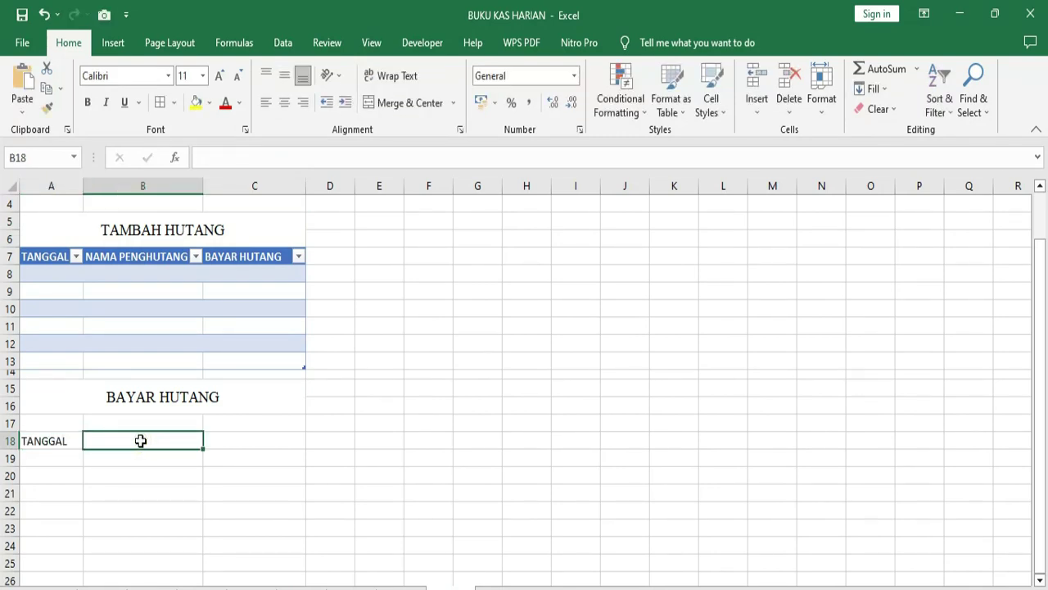
pyautogui.write('NAMA PENG')
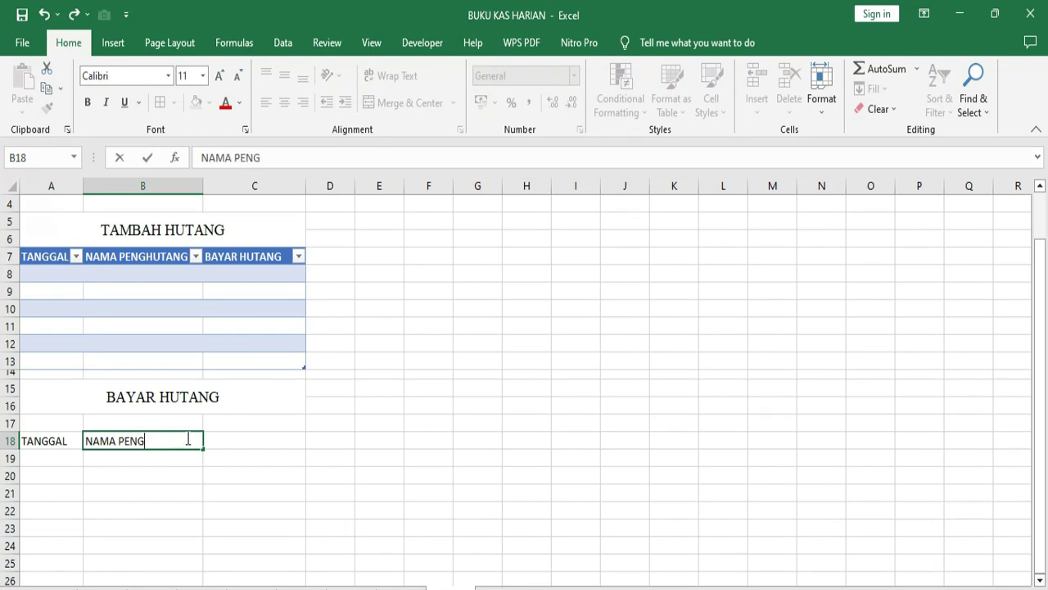
pyautogui.write('HUTANF')
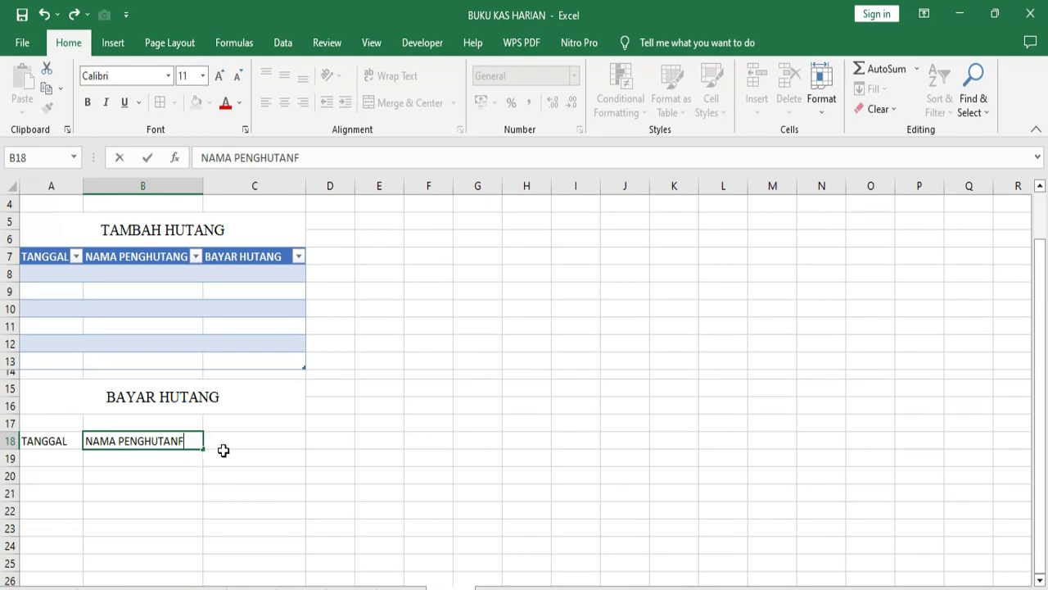
pyautogui.click(229, 440)
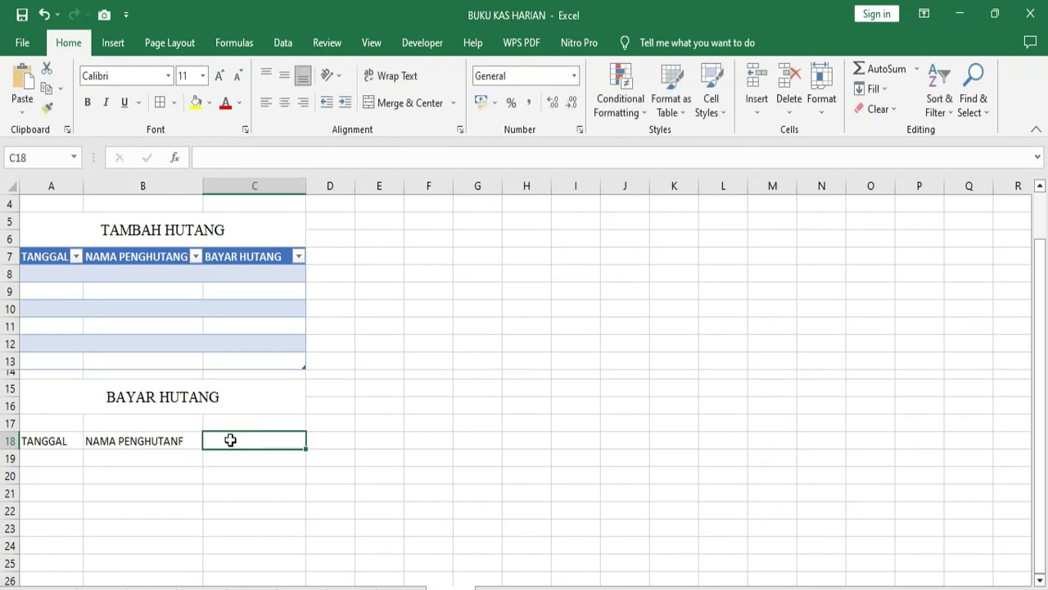
pyautogui.click(249, 250)
pyautogui.write('TAMBA')
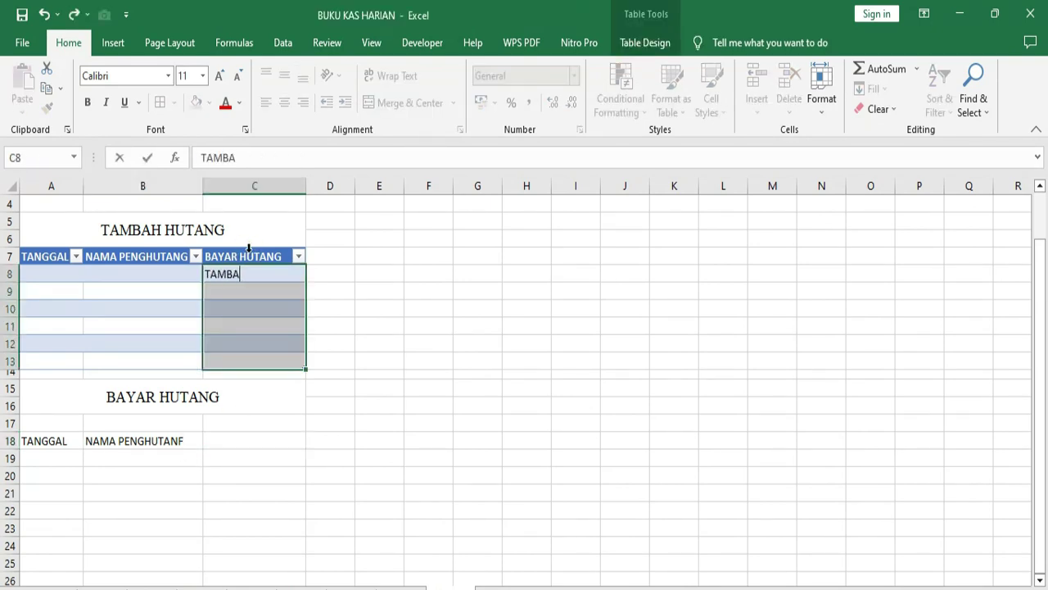
pyautogui.press('BackSpace')
pyautogui.press('BackSpace')
pyautogui.press('BackSpace')
pyautogui.press('BackSpace')
pyautogui.press('BackSpace')
pyautogui.press('BackSpace')
# Step: Change the upper table's third column header in C7 to TAMBAH HUTANG
pyautogui.click(244, 255)
pyautogui.doubleClick(244, 255)
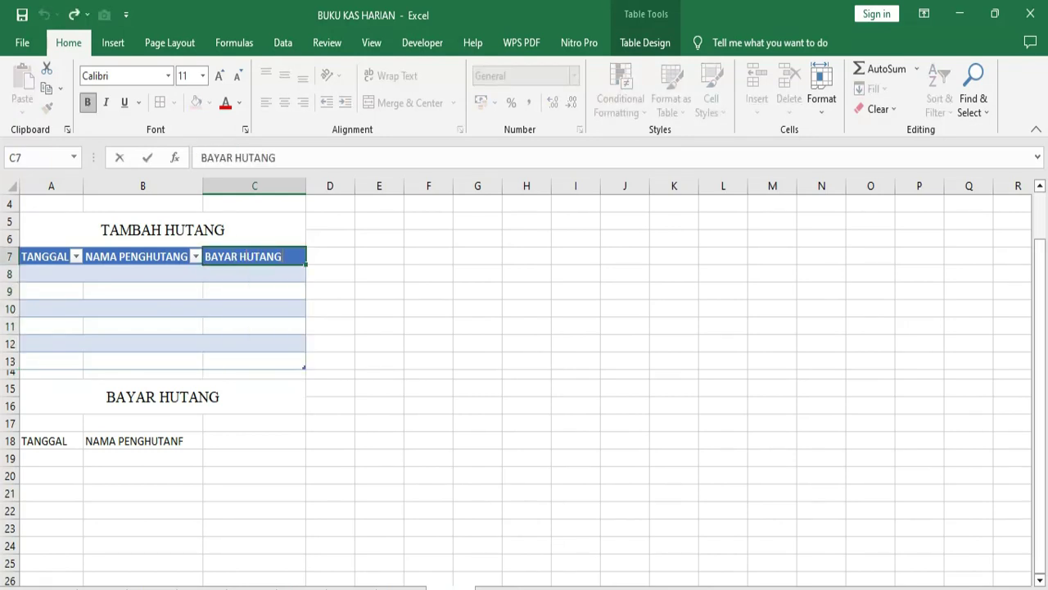
pyautogui.moveTo(282, 256); pyautogui.dragTo(199, 266)
pyautogui.write('TAMBAH')
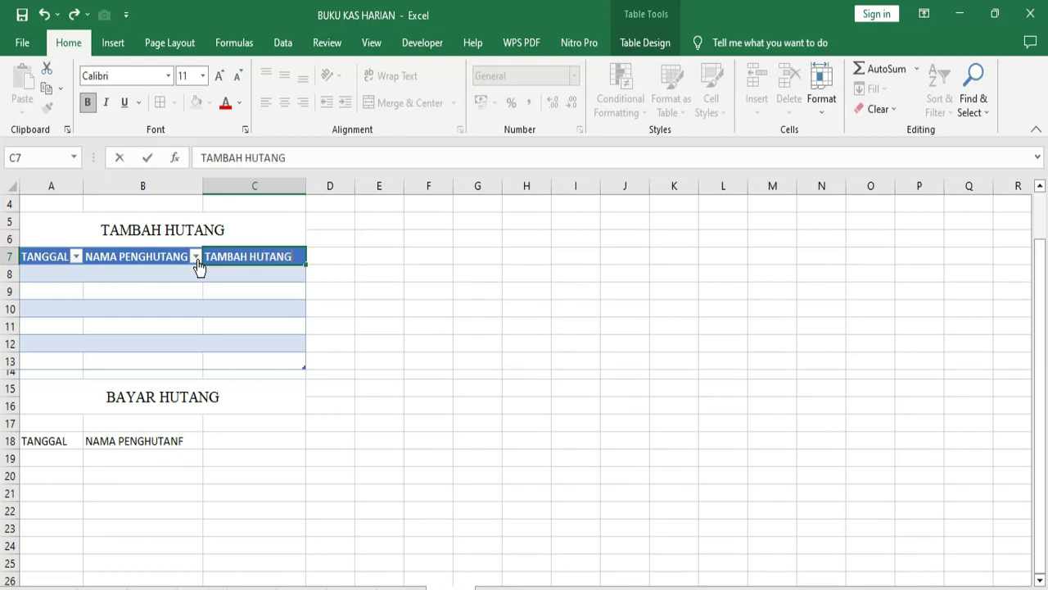
# Step: Enter the column header BAYAR HUTANG in C18
pyautogui.click(237, 439)
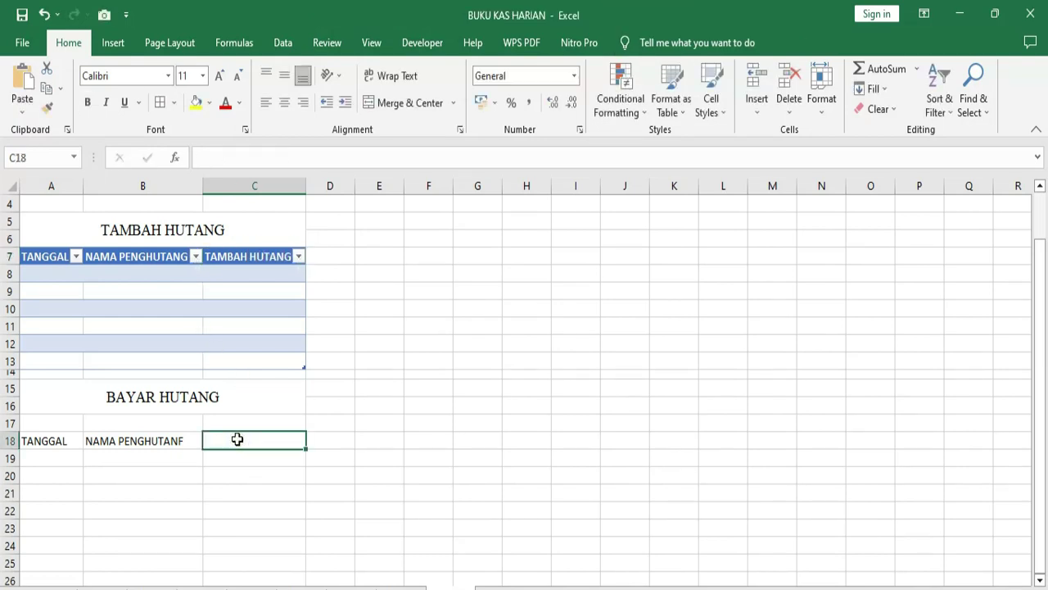
pyautogui.write('BAYAR HU')
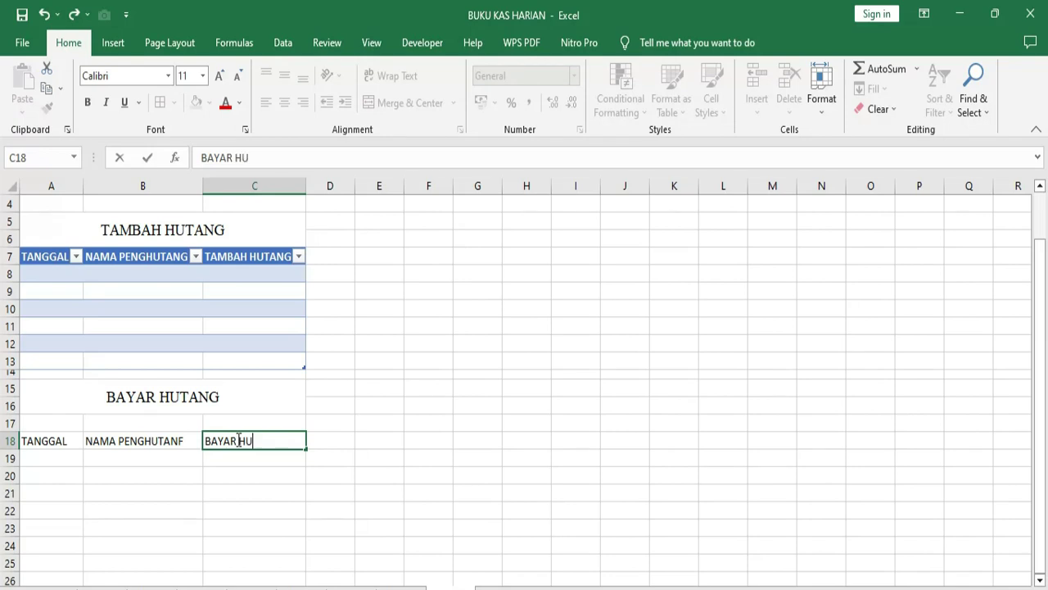
pyautogui.write('TANG')
pyautogui.click(228, 508)
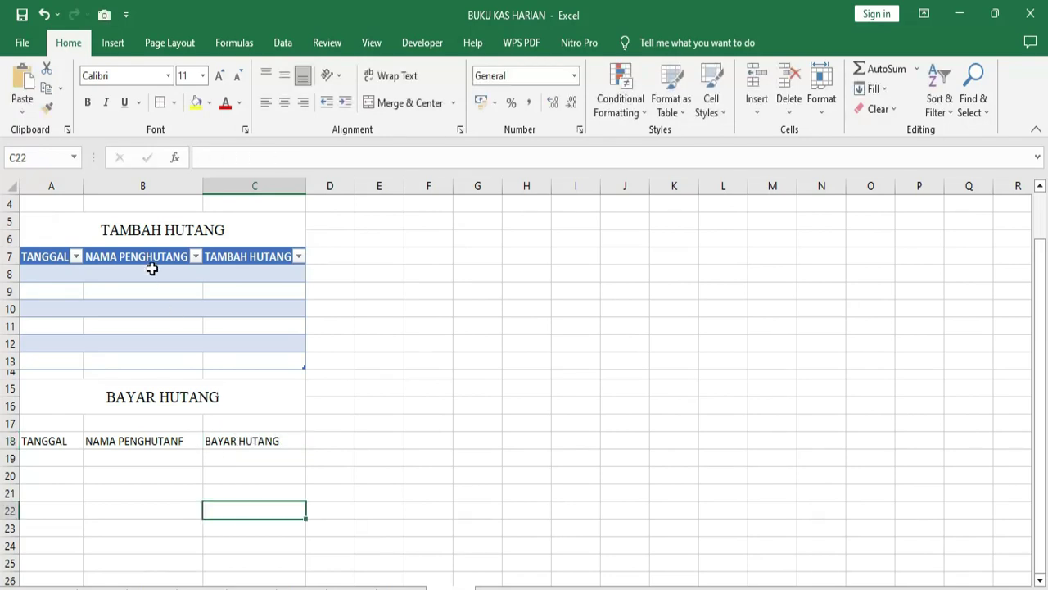
pyautogui.click(41, 440)
pyautogui.moveTo(41, 440); pyautogui.dragTo(221, 437)
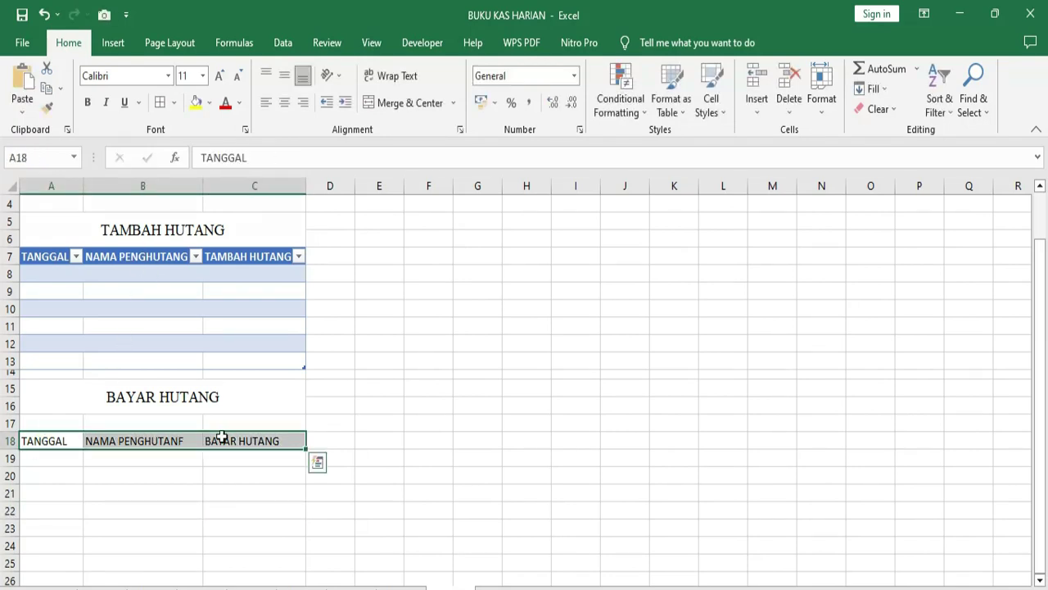
pyautogui.hotkey('ctrl', 't')
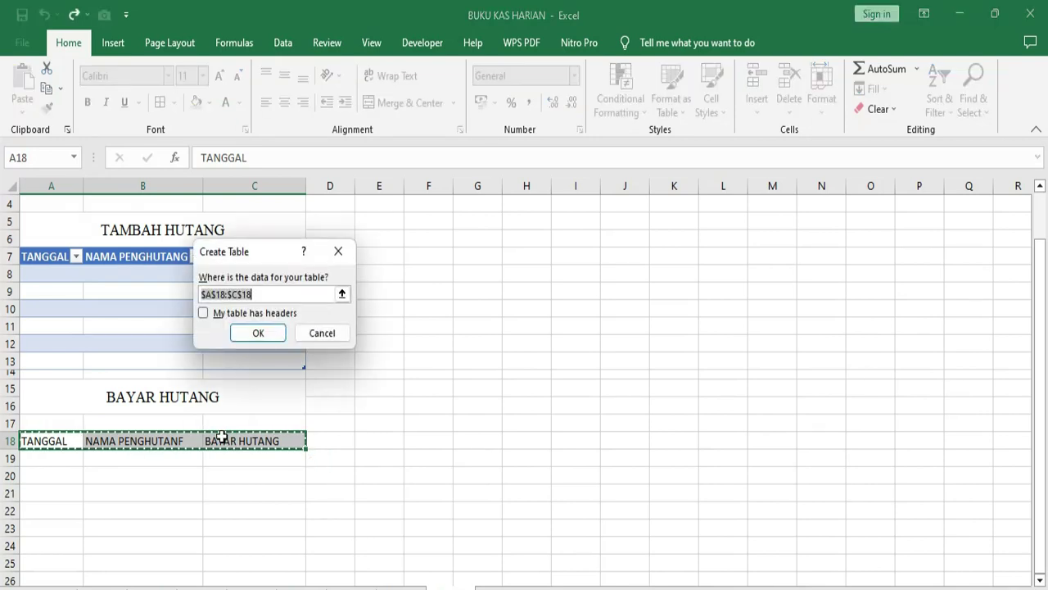
pyautogui.click(303, 338)
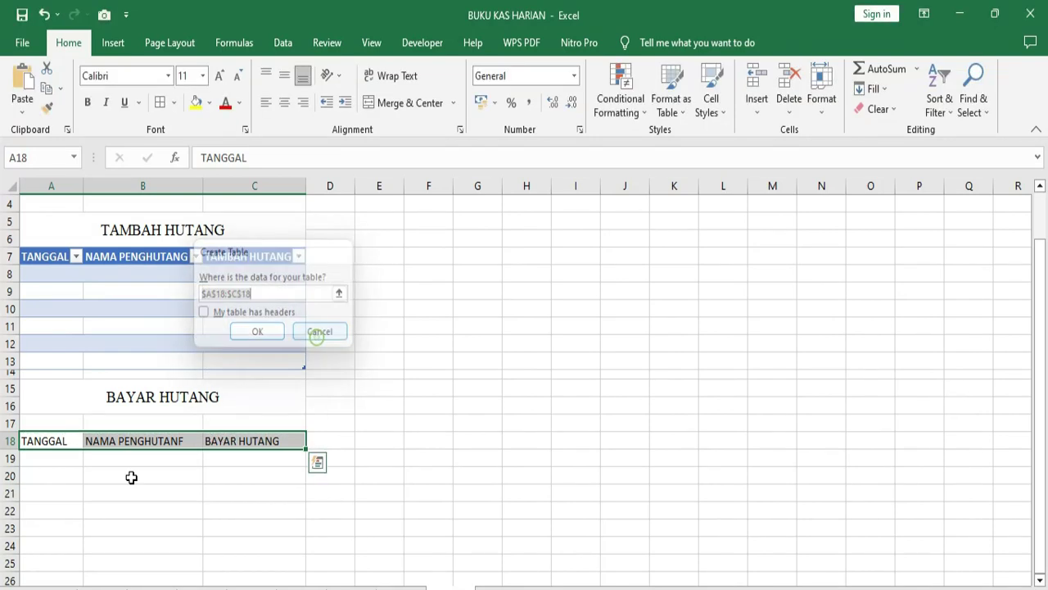
pyautogui.click(131, 492)
# Step: Create a table with headers from the range A18:C24 under the BAYAR HUTANG heading
pyautogui.click(68, 440)
pyautogui.moveTo(68, 441); pyautogui.dragTo(269, 573)
pyautogui.scroll(-1, 246, 540)
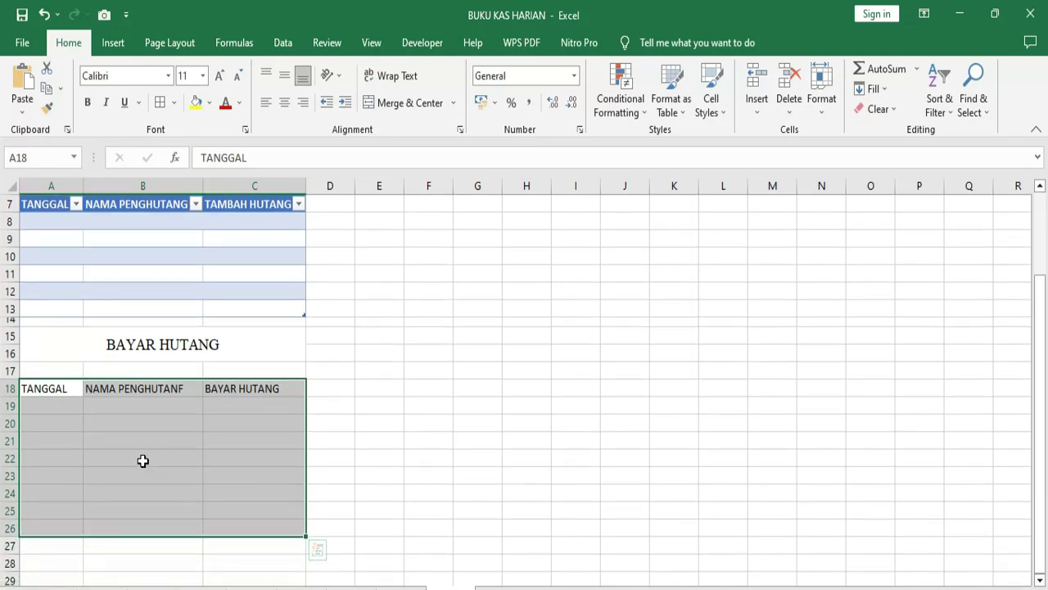
pyautogui.click(140, 459)
pyautogui.moveTo(52, 388); pyautogui.dragTo(268, 509)
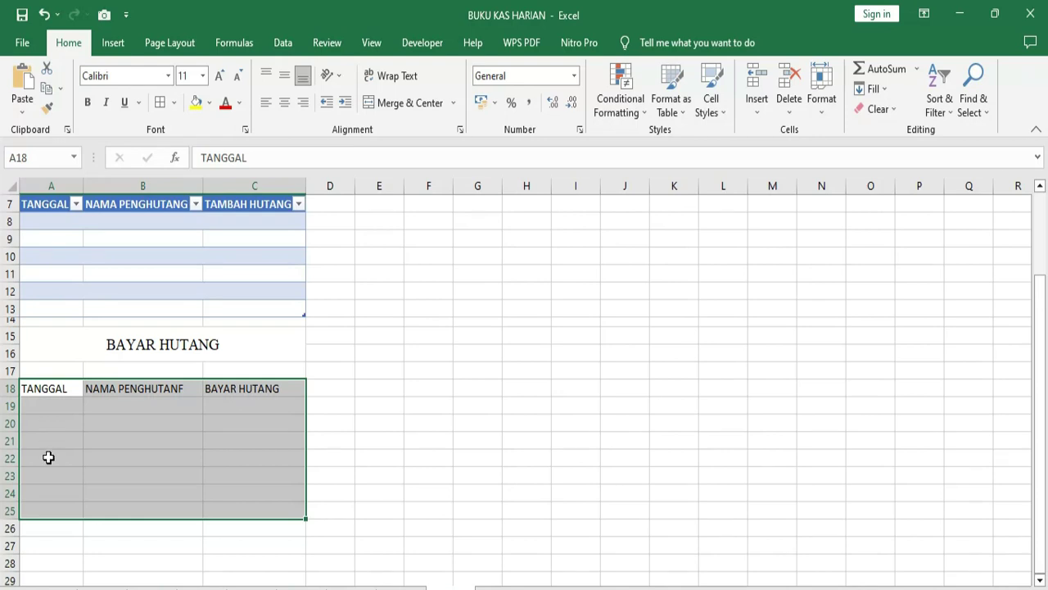
pyautogui.click(44, 491)
pyautogui.moveTo(41, 391); pyautogui.dragTo(281, 489)
pyautogui.scroll(1, 282, 490)
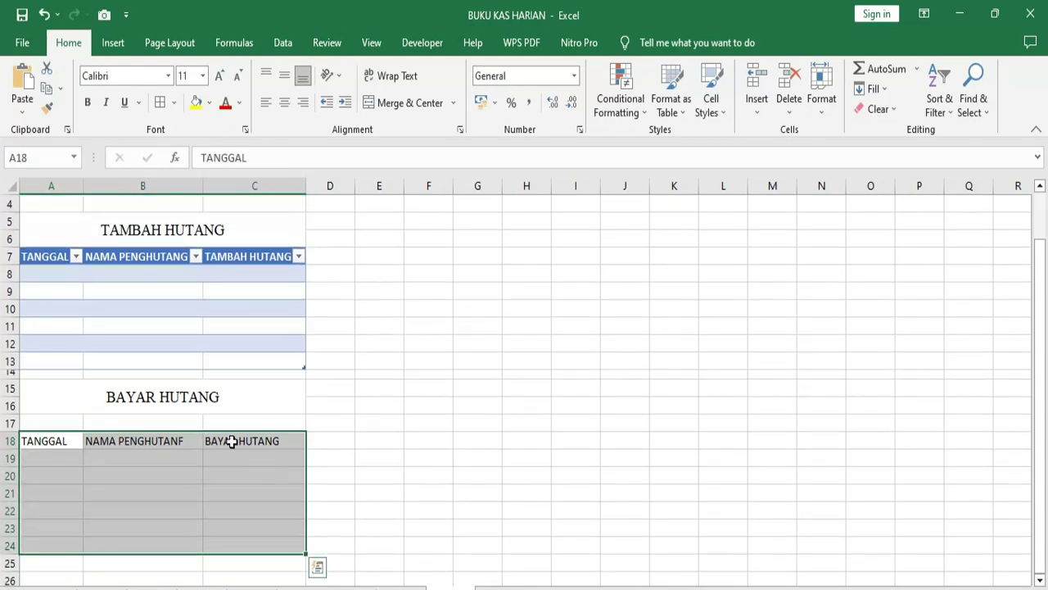
pyautogui.hotkey('ctrl', 't')
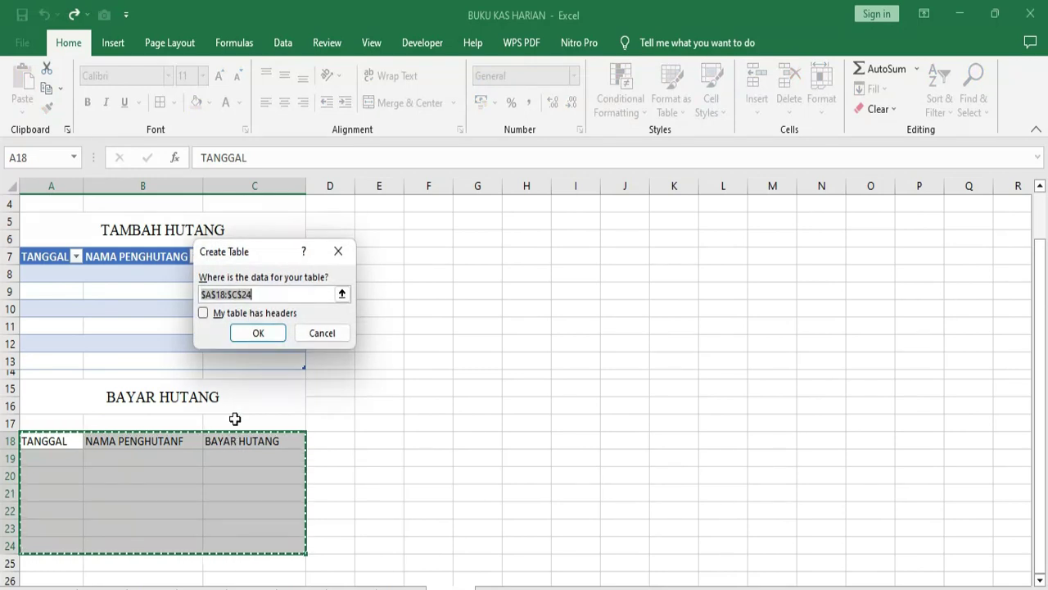
pyautogui.click(205, 314)
pyautogui.click(257, 333)
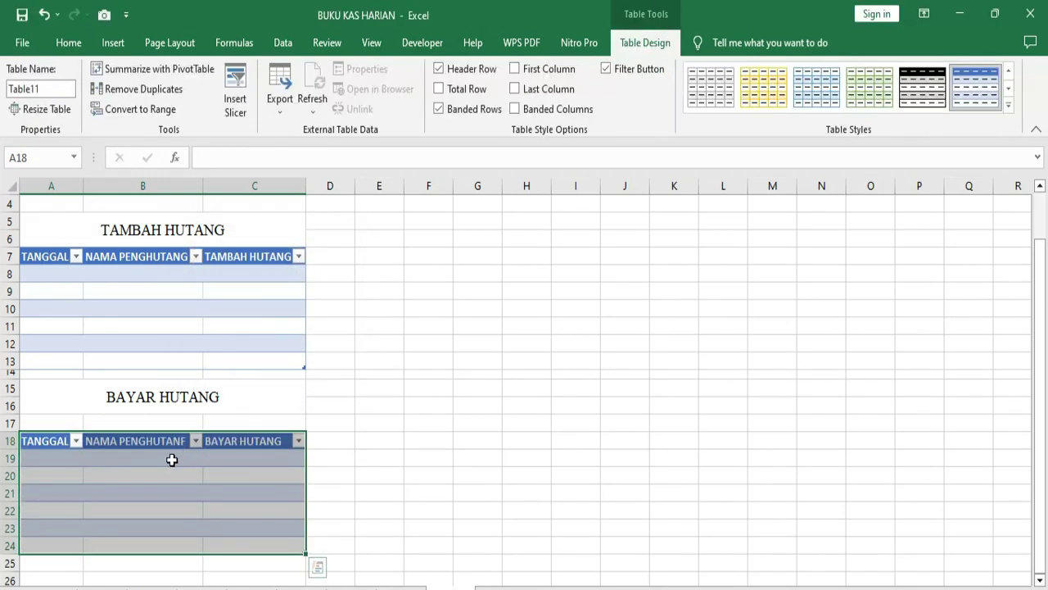
pyautogui.click(171, 462)
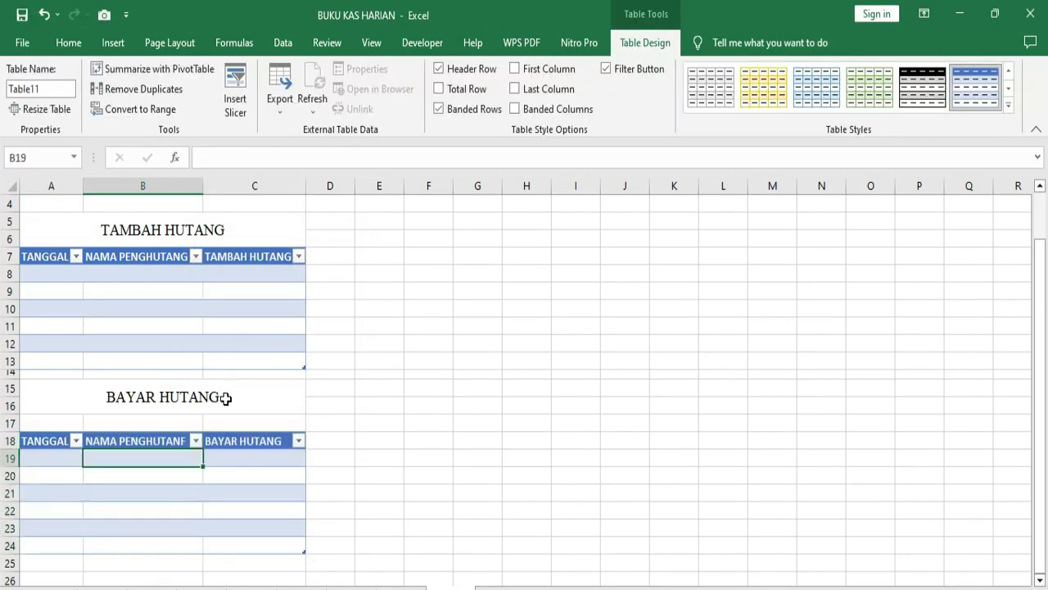
pyautogui.scroll(1, 399, 401)
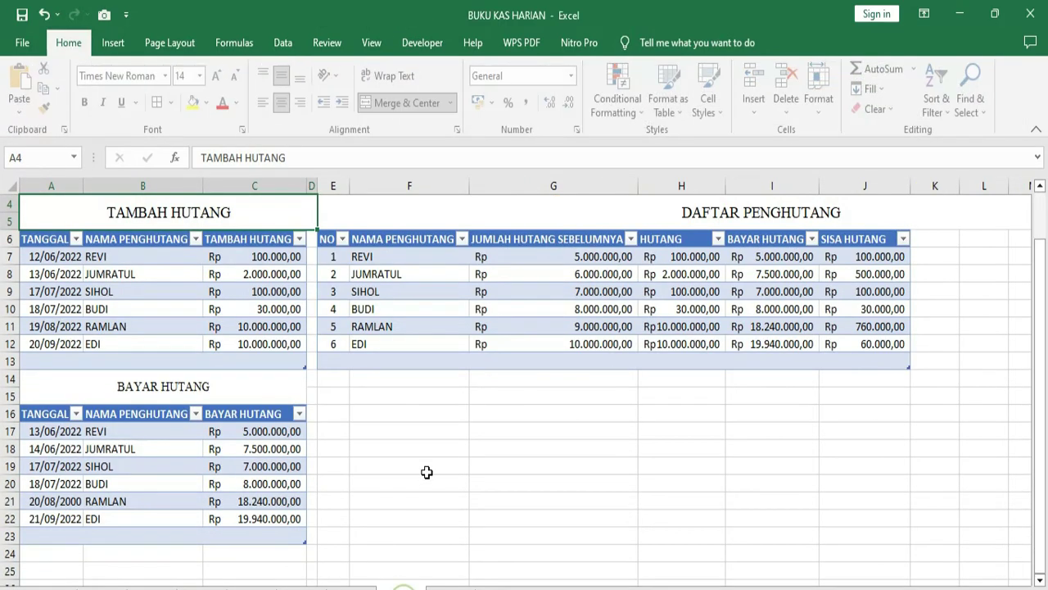
# Step: Examine the layout and column headers of the DAFTAR PENGHUTANG table on the finished recap sheet
pyautogui.scroll(1, 428, 473)
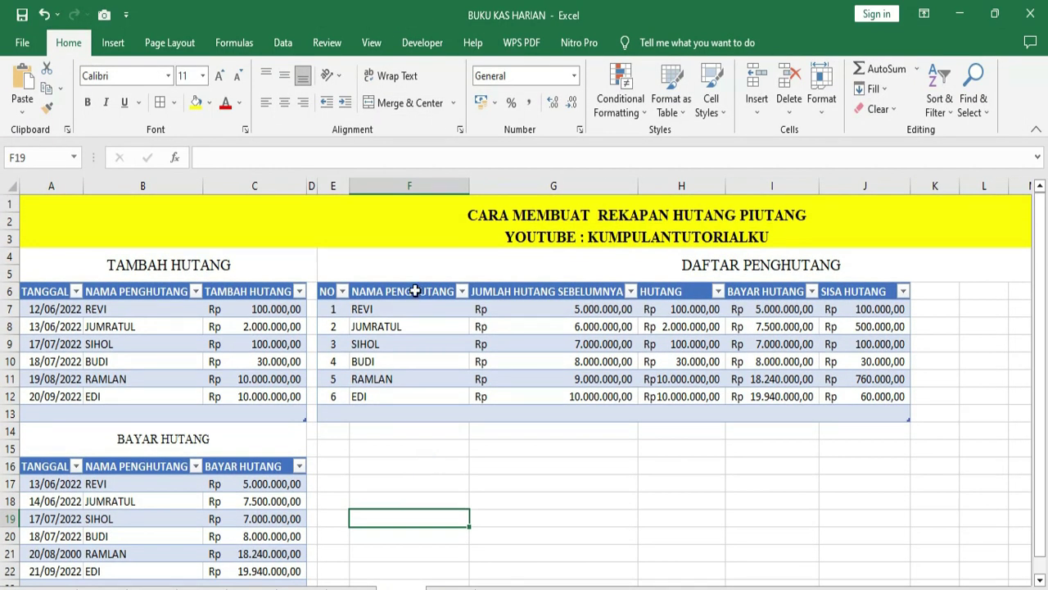
pyautogui.click(413, 290)
pyautogui.click(786, 259)
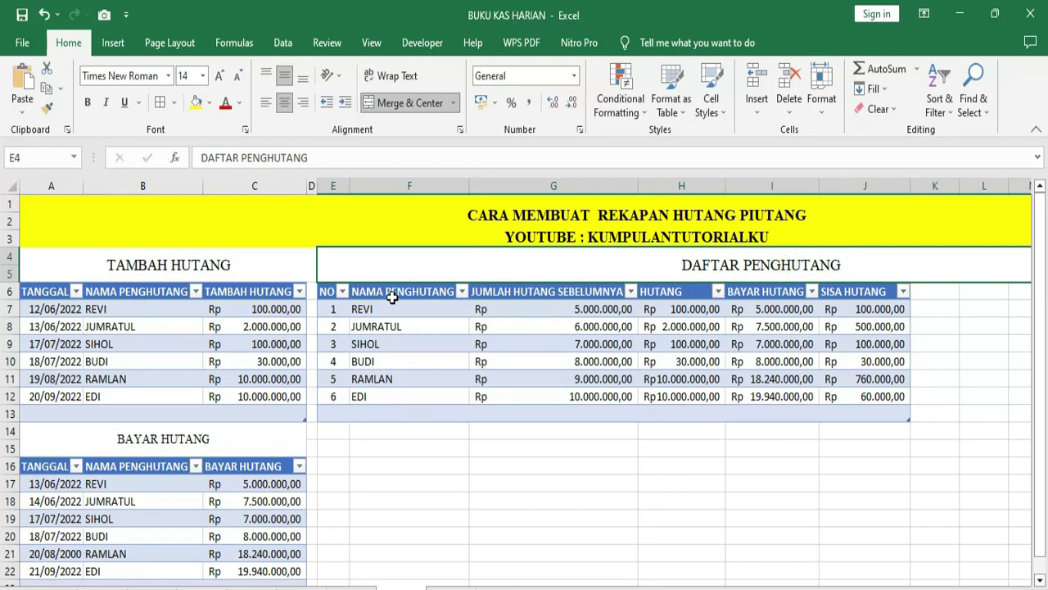
pyautogui.moveTo(342, 299); pyautogui.dragTo(901, 397)
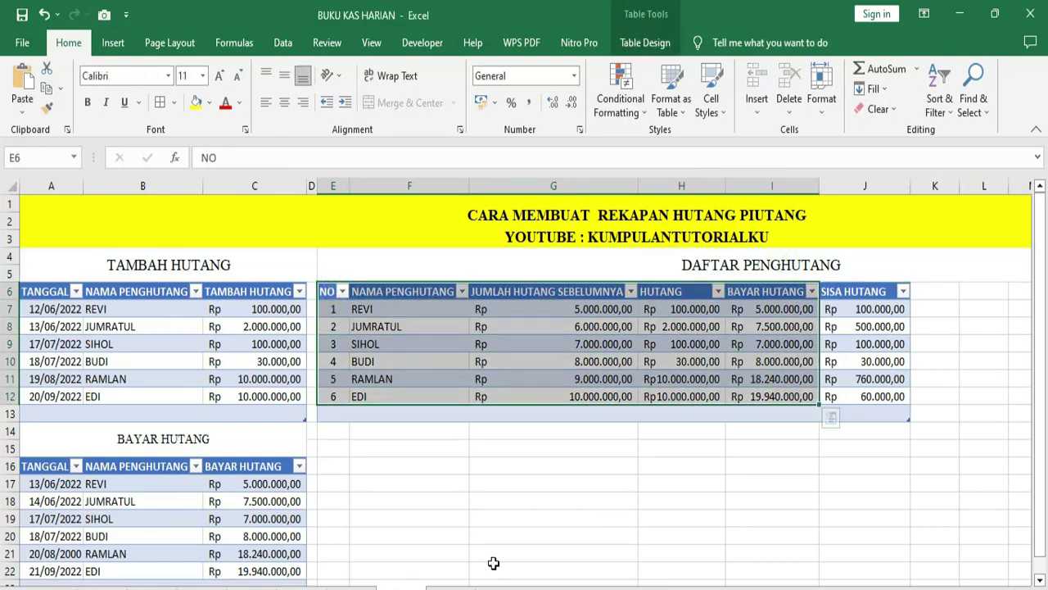
pyautogui.click(477, 492)
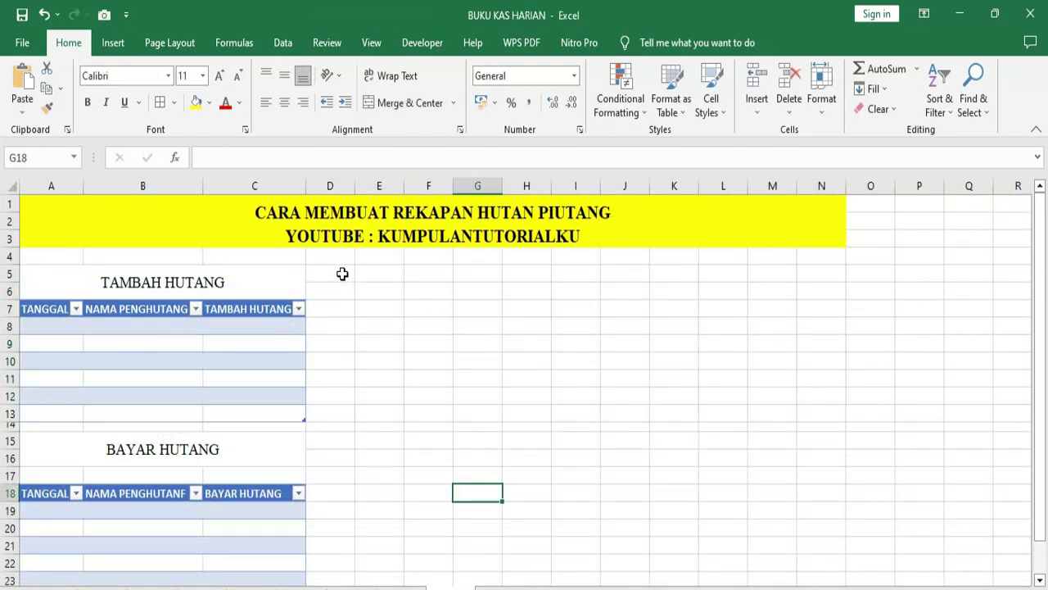
# Step: Narrow column D into a thin spacer on the new sheet and merge and center the range E5:Q6
pyautogui.moveTo(341, 272); pyautogui.dragTo(464, 286)
pyautogui.click(439, 344)
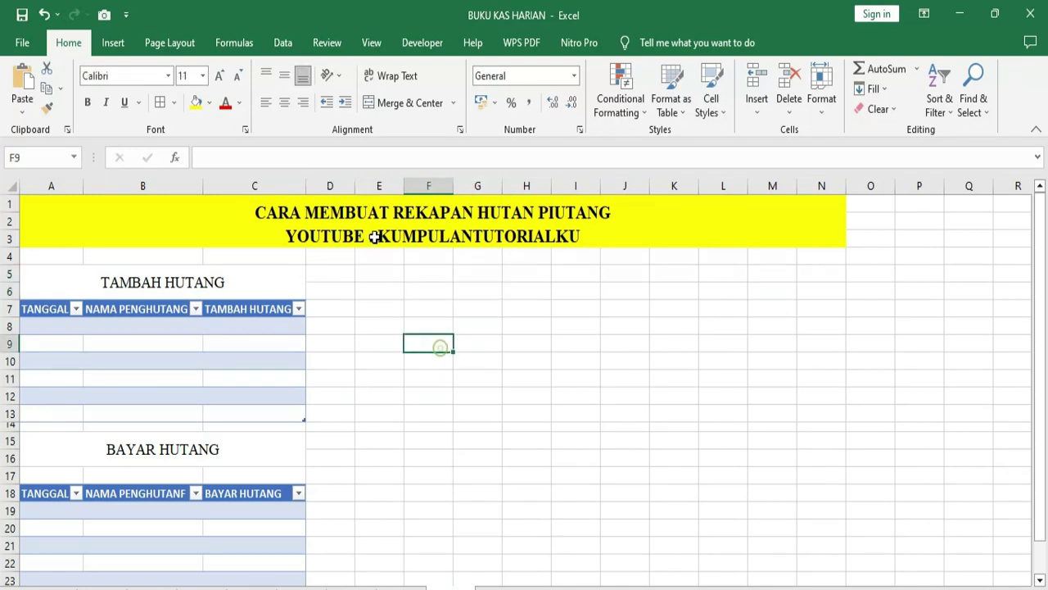
pyautogui.moveTo(358, 190); pyautogui.dragTo(316, 190)
pyautogui.moveTo(334, 271); pyautogui.dragTo(916, 295)
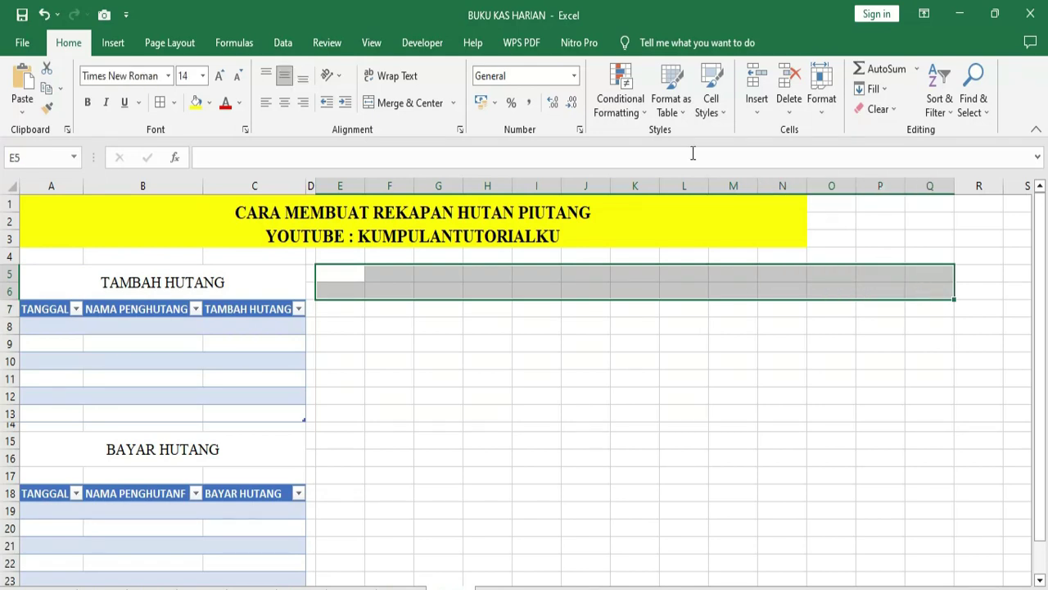
pyautogui.click(409, 102)
# Step: Enter the heading DAFTAR PENGHUTANG in the merged cell E5:Q6
pyautogui.doubleClick(573, 280)
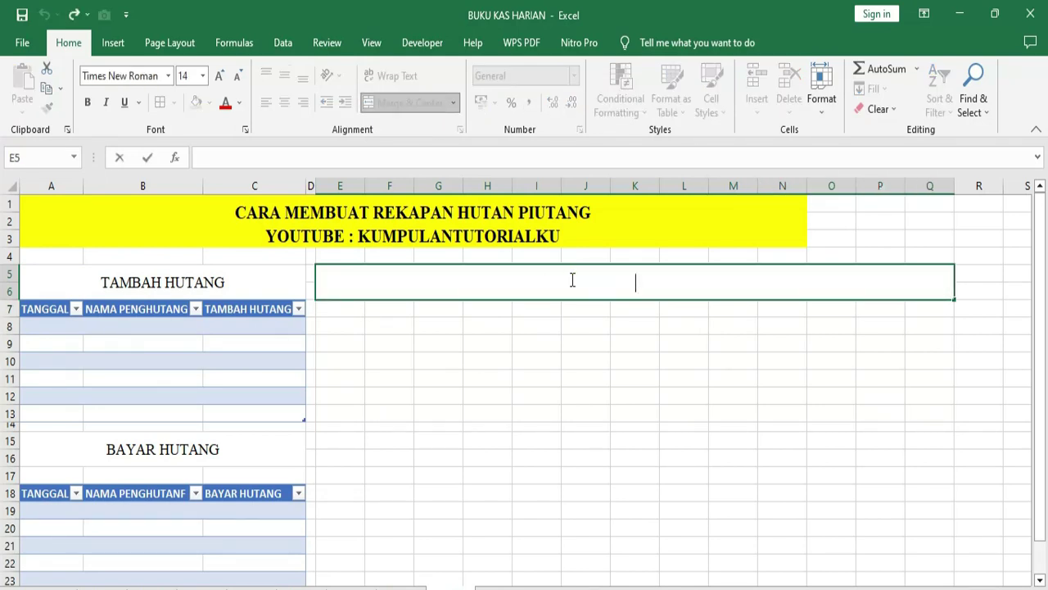
pyautogui.write('DAFATR')
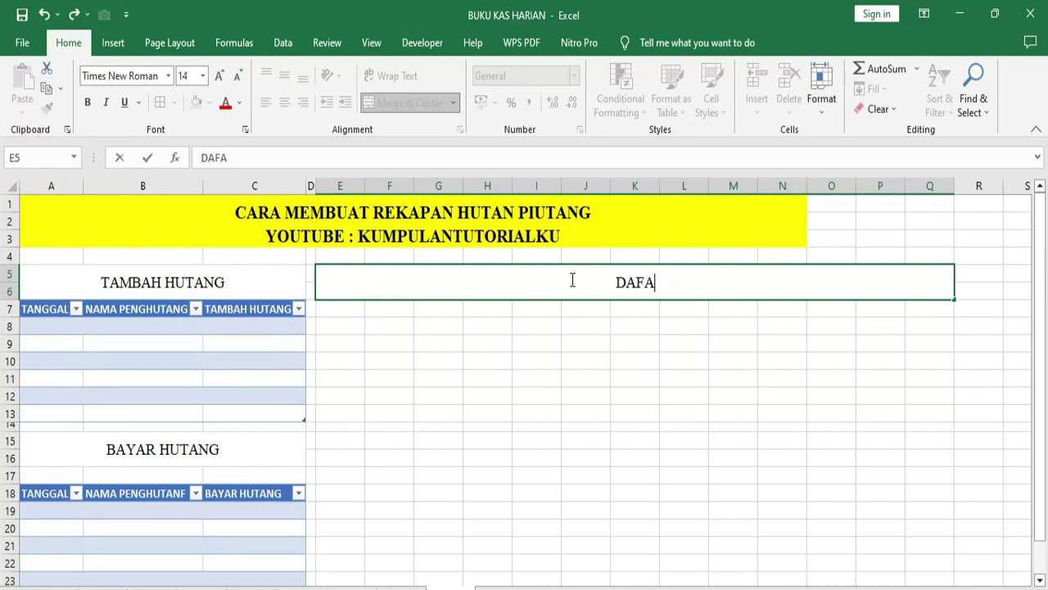
pyautogui.press('BackSpace')
pyautogui.write('=')
pyautogui.press('BackSpace')
pyautogui.press('BackSpace')
pyautogui.press('BackSpace')
pyautogui.write('TAR PIU')
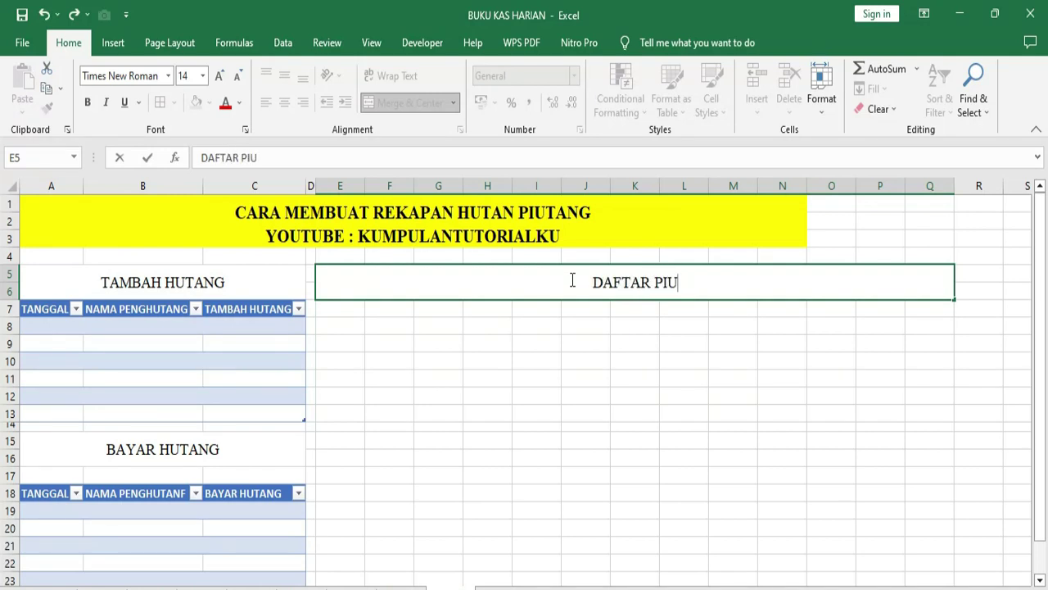
pyautogui.write('TANG')
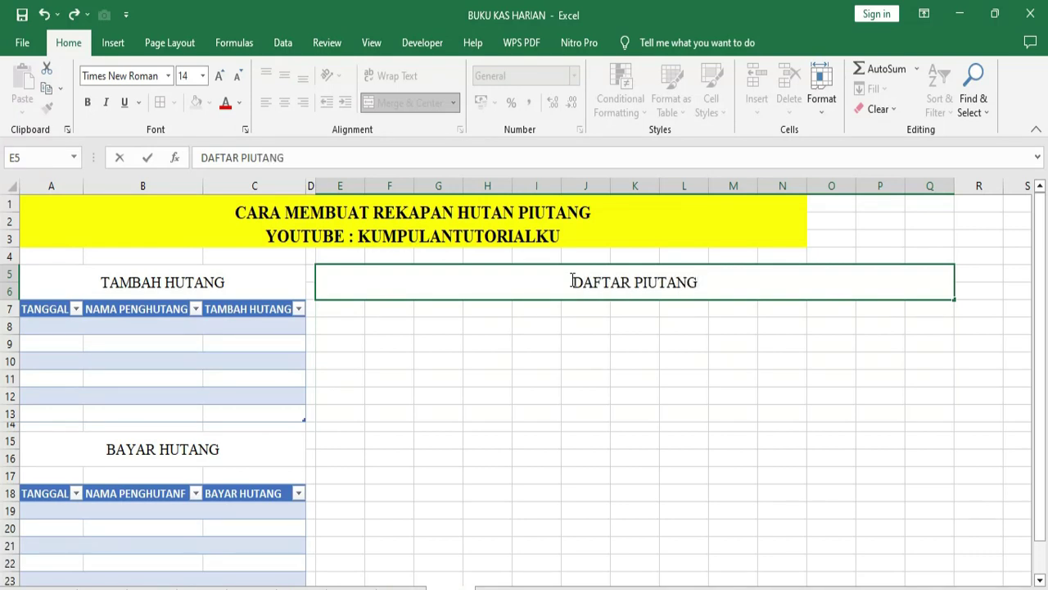
pyautogui.press('BackSpace')
pyautogui.press('BackSpace')
pyautogui.press('BackSpace')
pyautogui.press('BackSpace')
pyautogui.press('BackSpace')
pyautogui.press('BackSpace')
pyautogui.write('ENG')
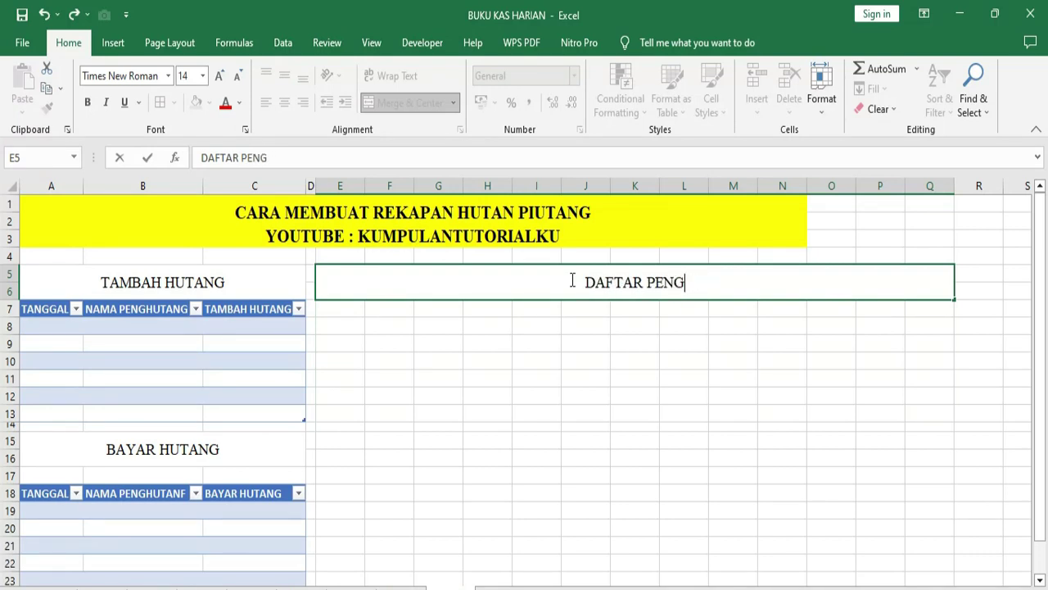
pyautogui.write('HUTANG')
pyautogui.click(541, 393)
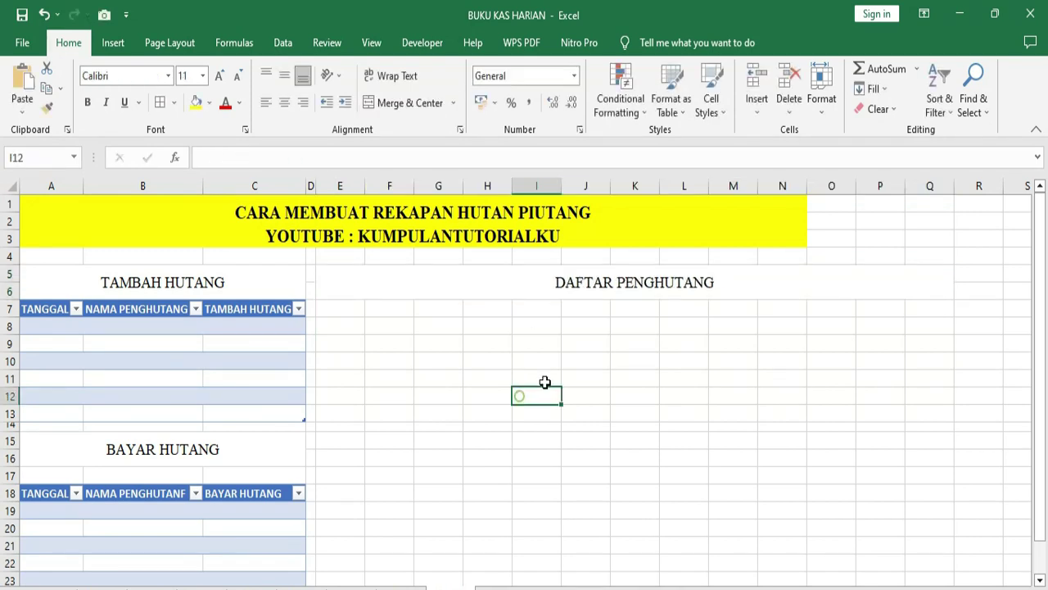
pyautogui.click(555, 287)
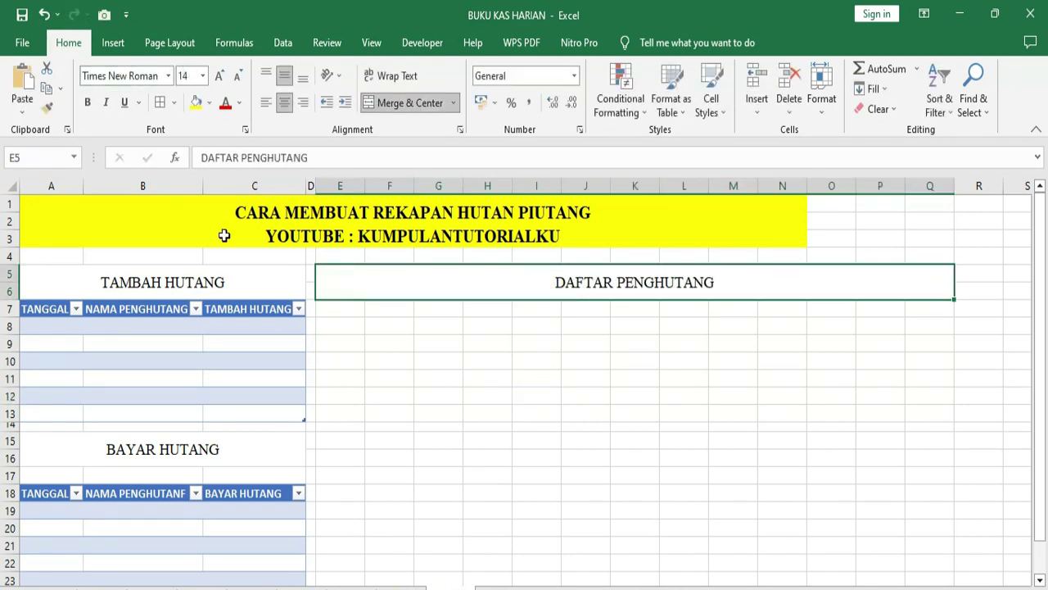
pyautogui.click(204, 283)
pyautogui.click(543, 283)
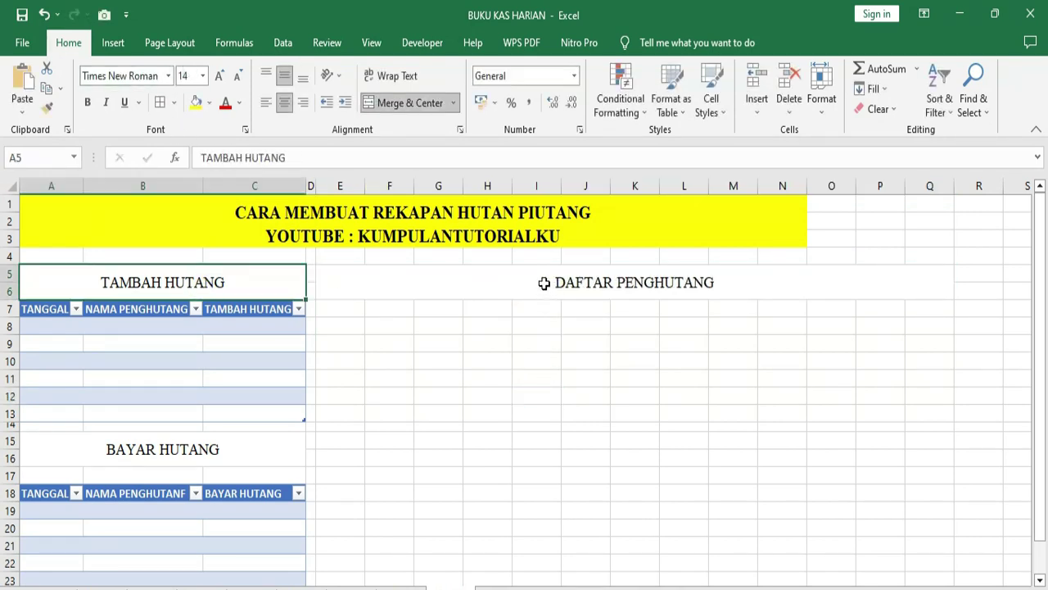
# Step: Enter the column headers NO in E8 and NAMA PENGHUTANG in F8, and widen column F to fit its header
pyautogui.click(336, 323)
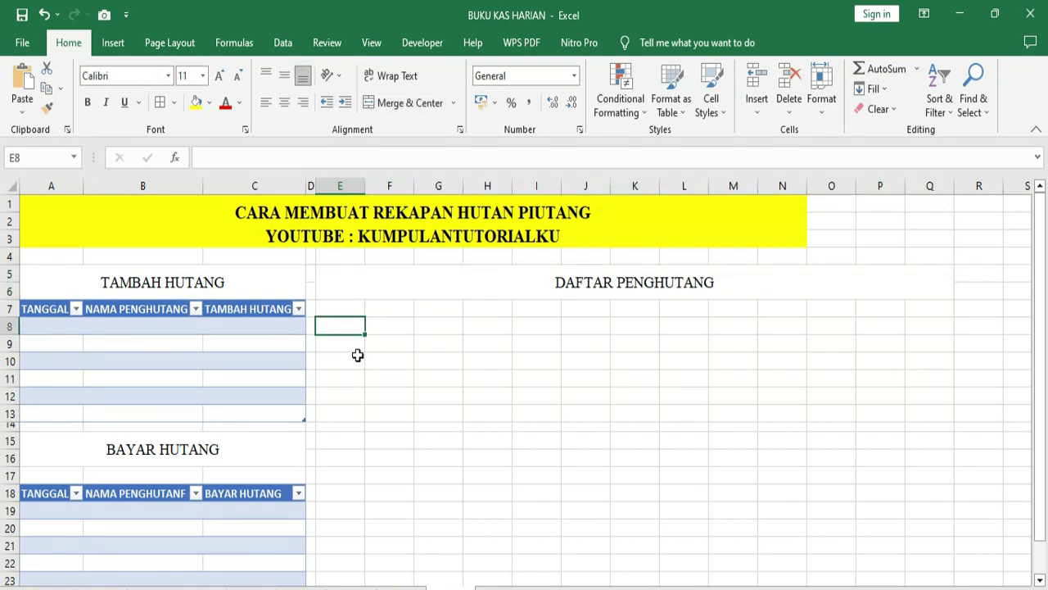
pyautogui.write('NO')
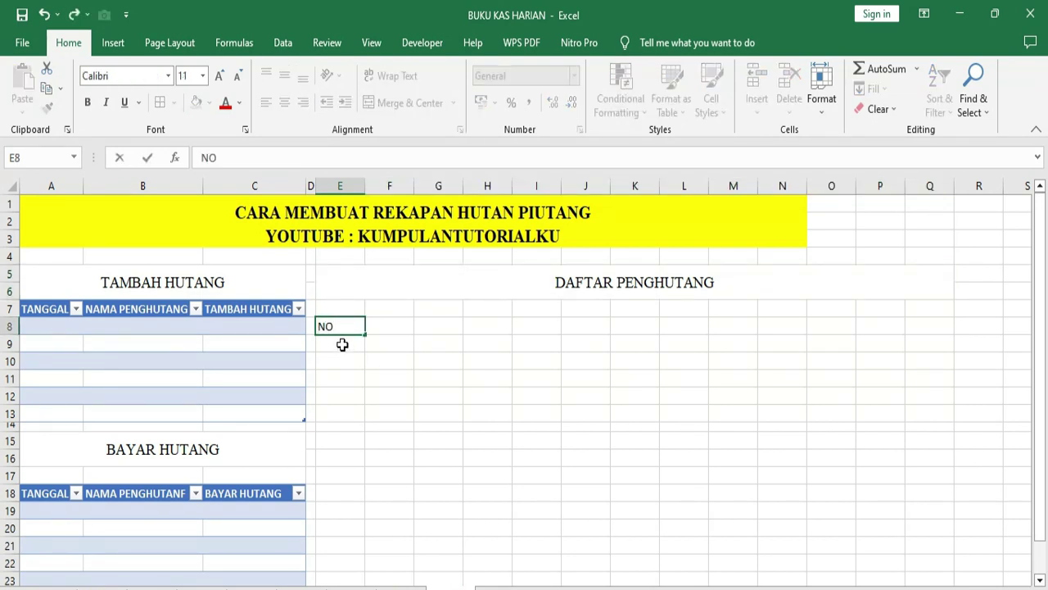
pyautogui.click(385, 328)
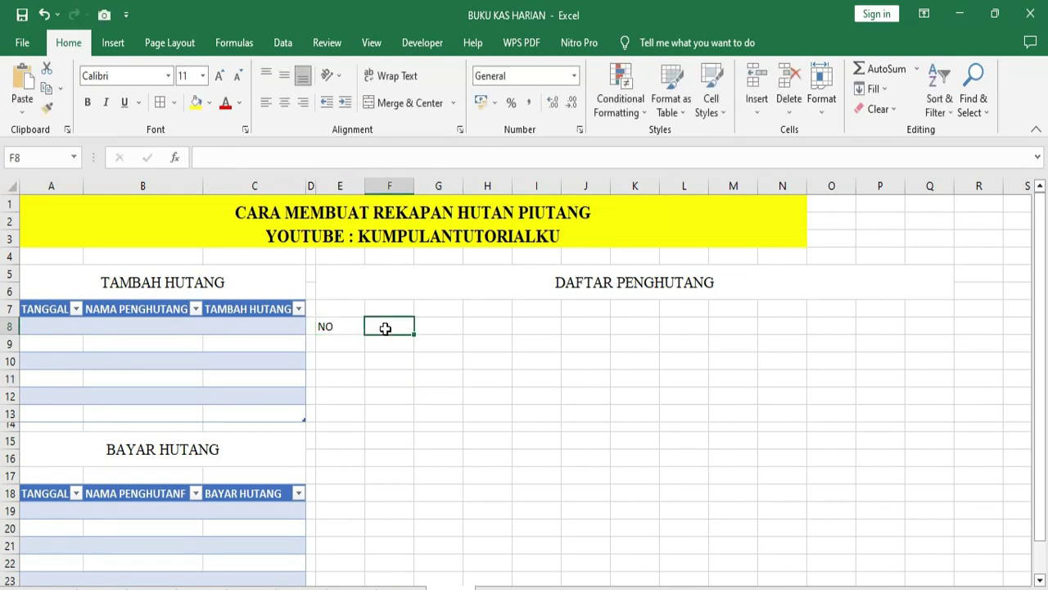
pyautogui.write('na')
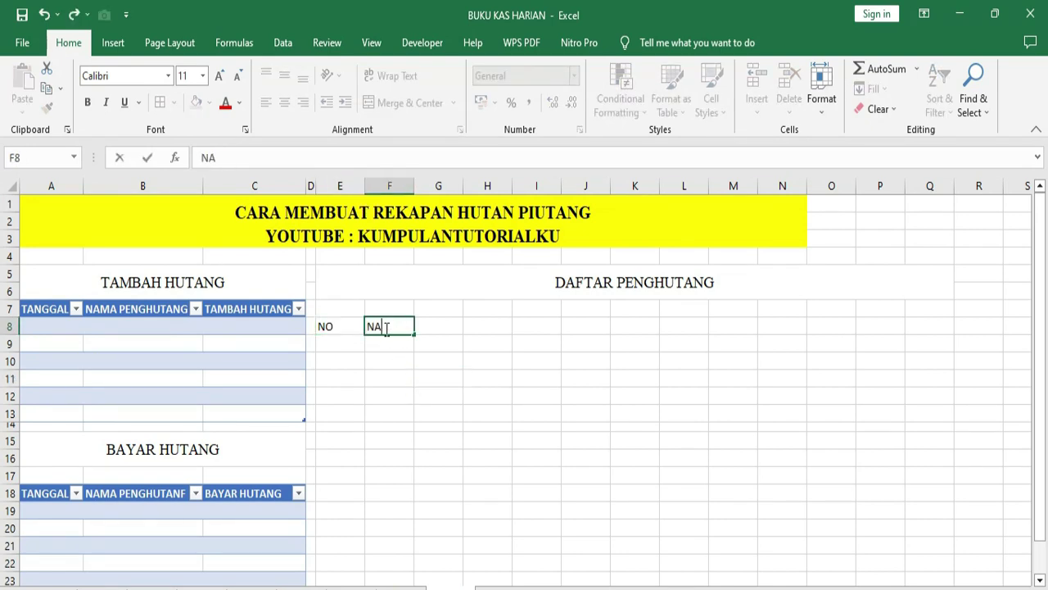
pyautogui.write('MA PENGHUTANG')
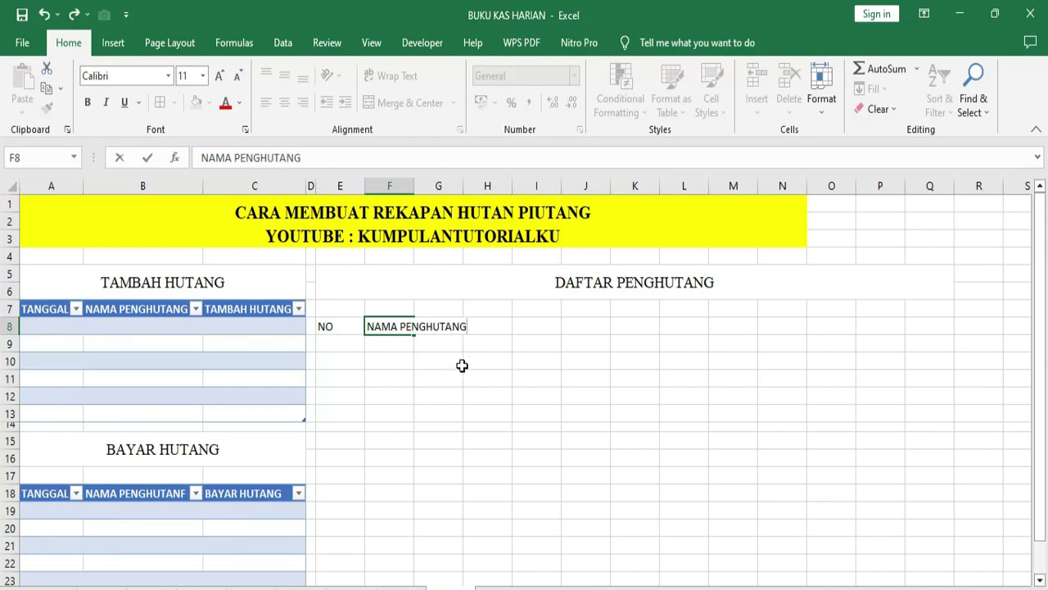
pyautogui.click(464, 375)
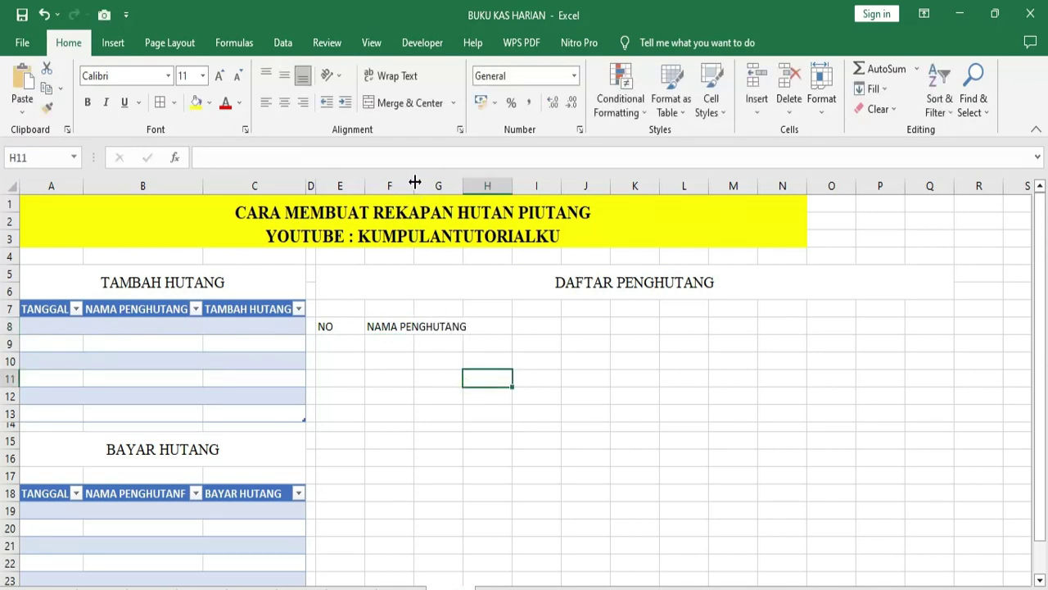
pyautogui.moveTo(414, 186); pyautogui.dragTo(482, 195)
pyautogui.click(488, 414)
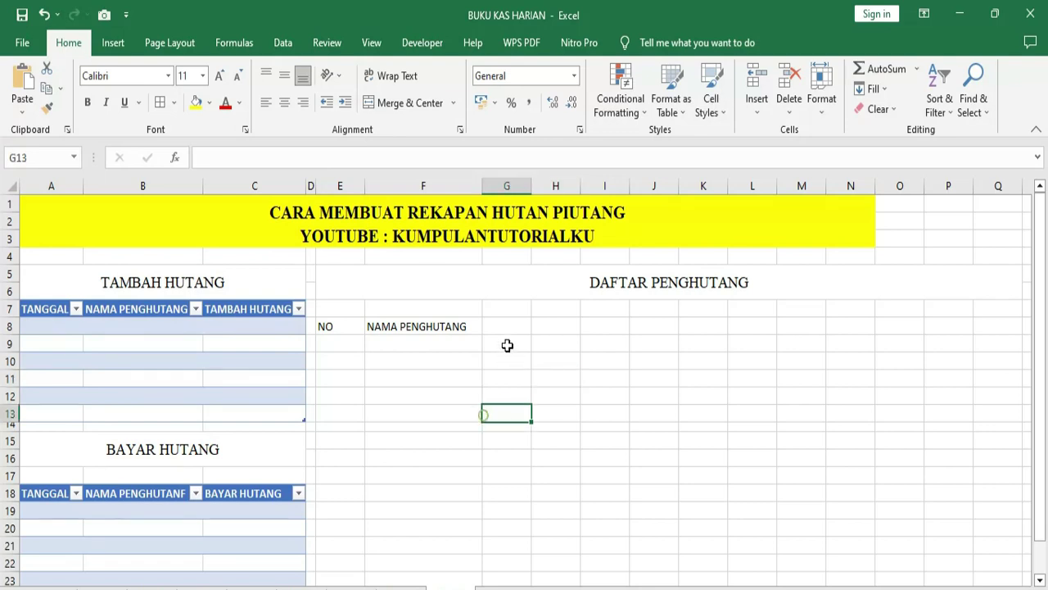
# Step: Enter the column header JUMLAH HUTANG SEBELUMNYA in G8 and widen column G to fit it
pyautogui.click(501, 327)
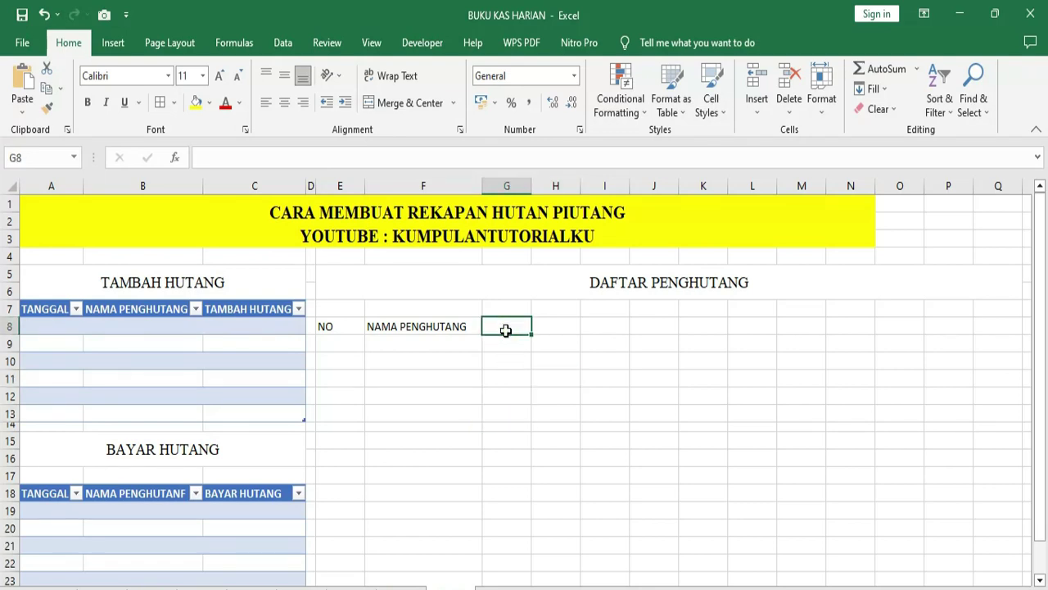
pyautogui.write('JUMLAH HUTANG')
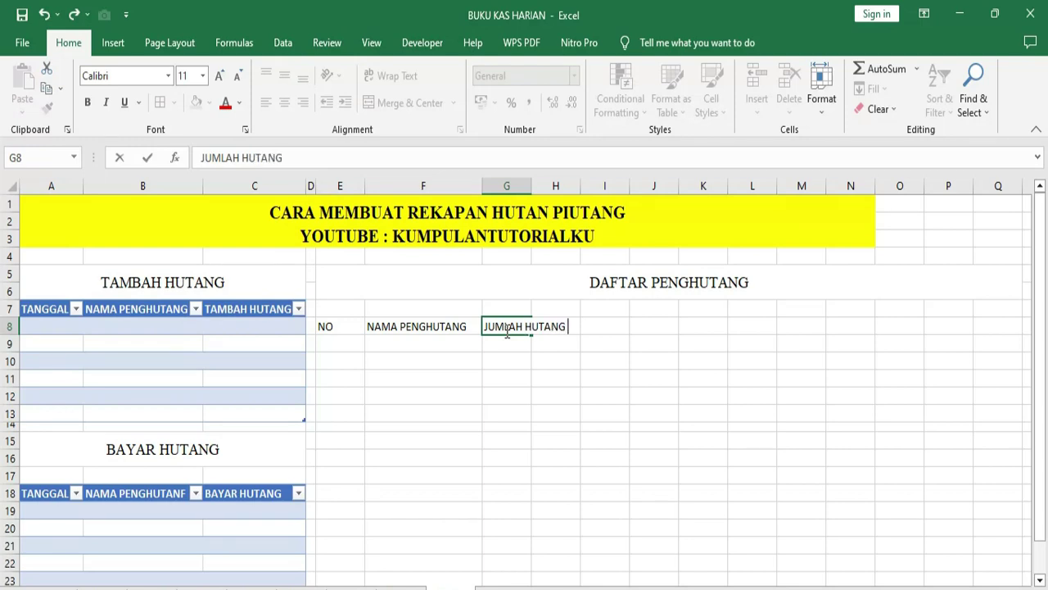
pyautogui.write('SEBELUM')
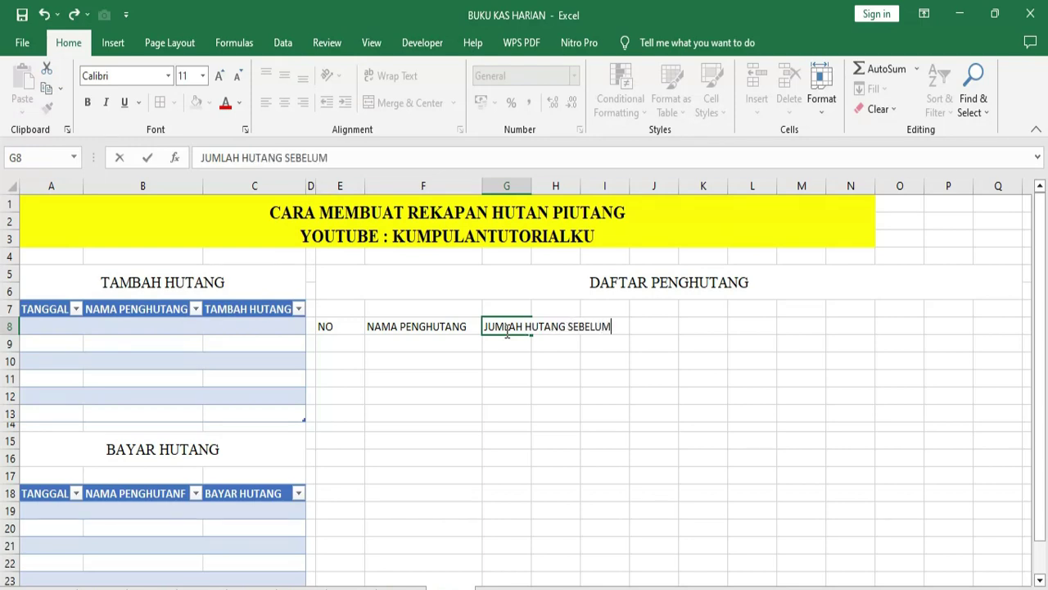
pyautogui.write('NY')
pyautogui.click(591, 370)
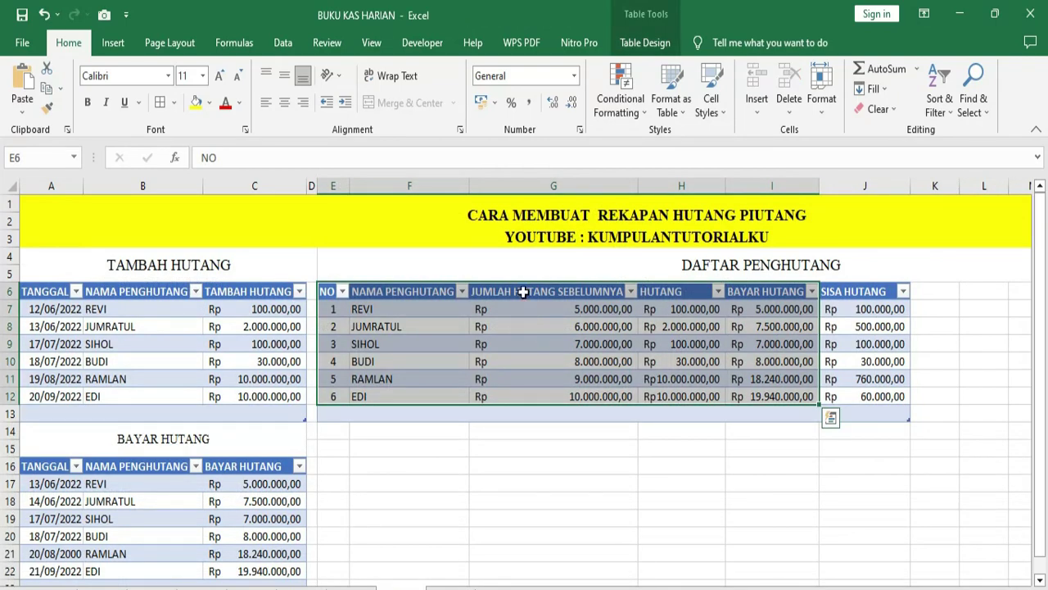
pyautogui.click(523, 291)
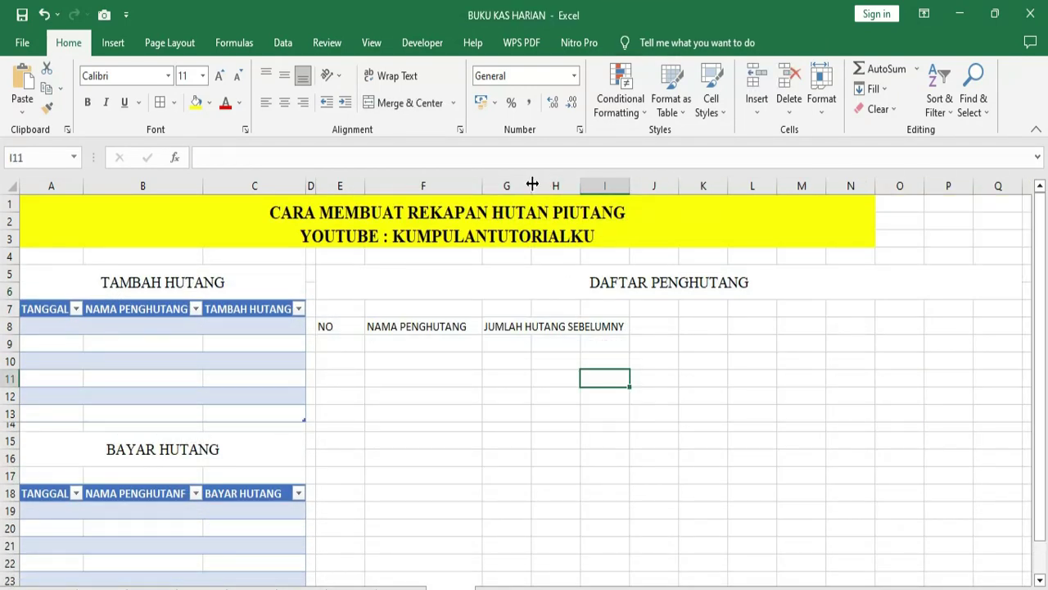
pyautogui.moveTo(532, 185); pyautogui.dragTo(643, 186)
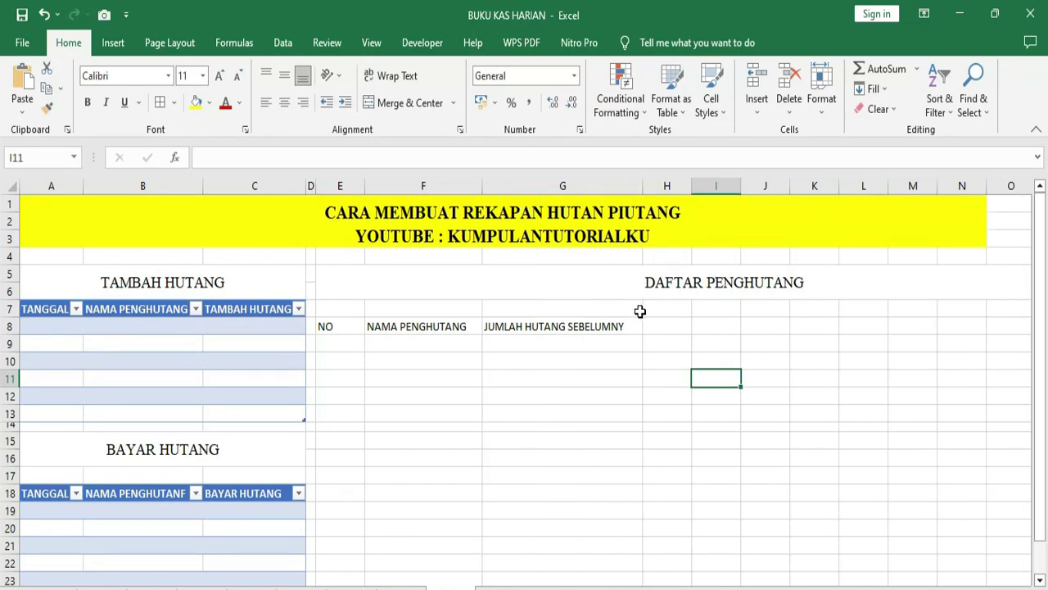
pyautogui.doubleClick(633, 328)
pyautogui.write('A')
pyautogui.click(655, 394)
pyautogui.click(653, 327)
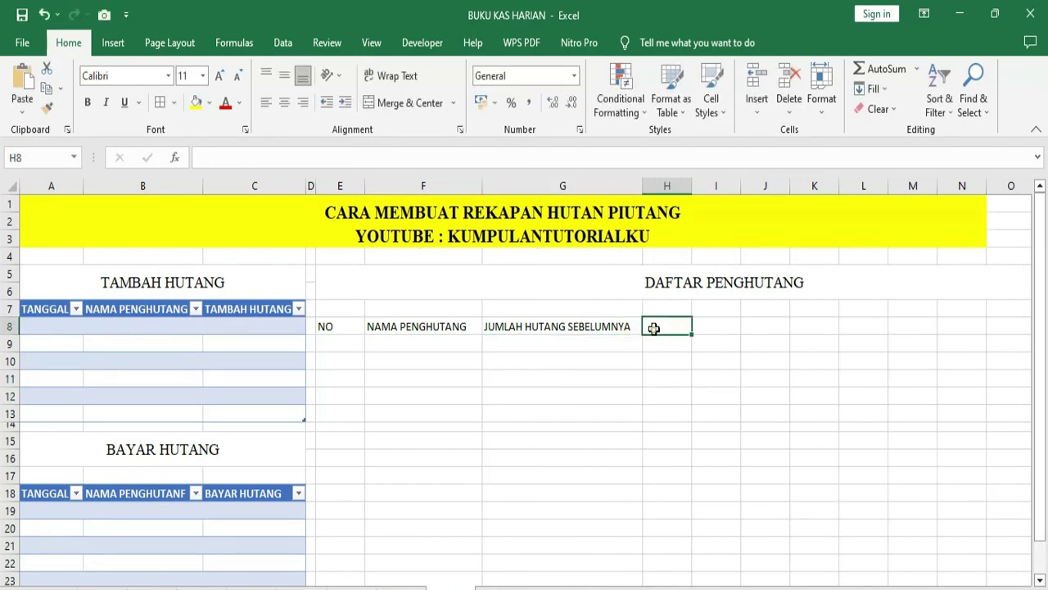
# Step: Narrow columns E, F and G to fit the NO, NAMA PENGHUTANG and JUMLAH HUTANG SEBELUMNYA headers
pyautogui.moveTo(366, 185); pyautogui.dragTo(339, 185)
pyautogui.moveTo(455, 185); pyautogui.dragTo(447, 185)
pyautogui.moveTo(606, 186); pyautogui.dragTo(599, 186)
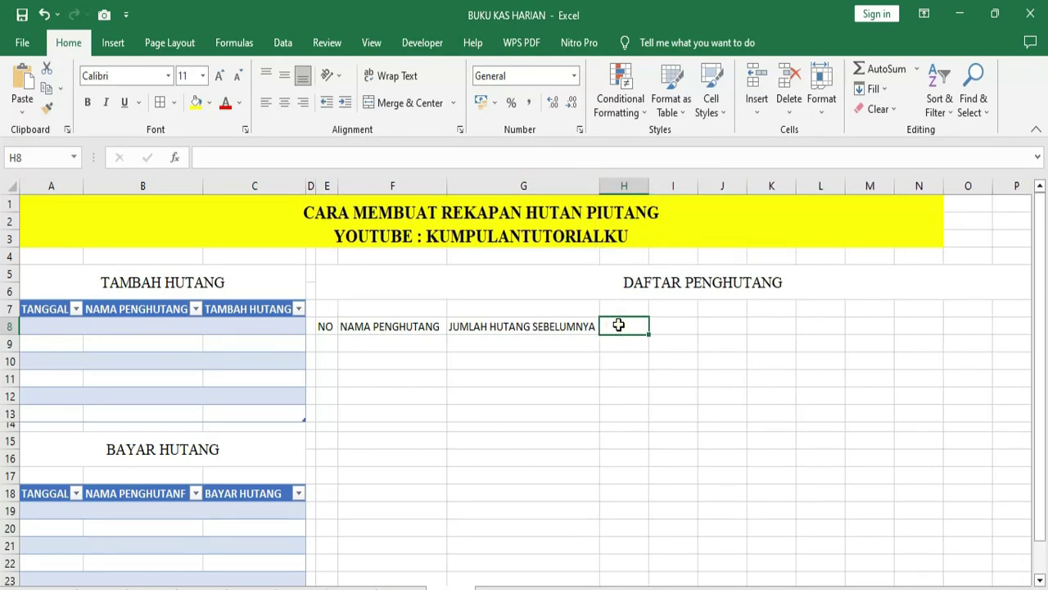
# Step: Enter the headers HUTANG, BAYAR and SISA HUTANG in cells H8, I8 and J8
pyautogui.write('HUTANG')
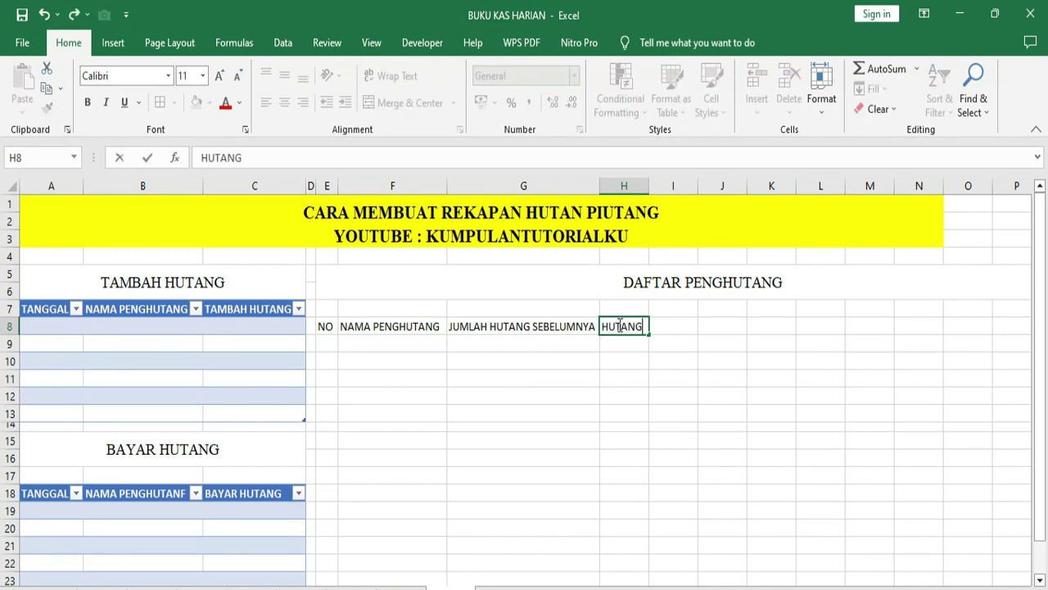
pyautogui.press('Tab')
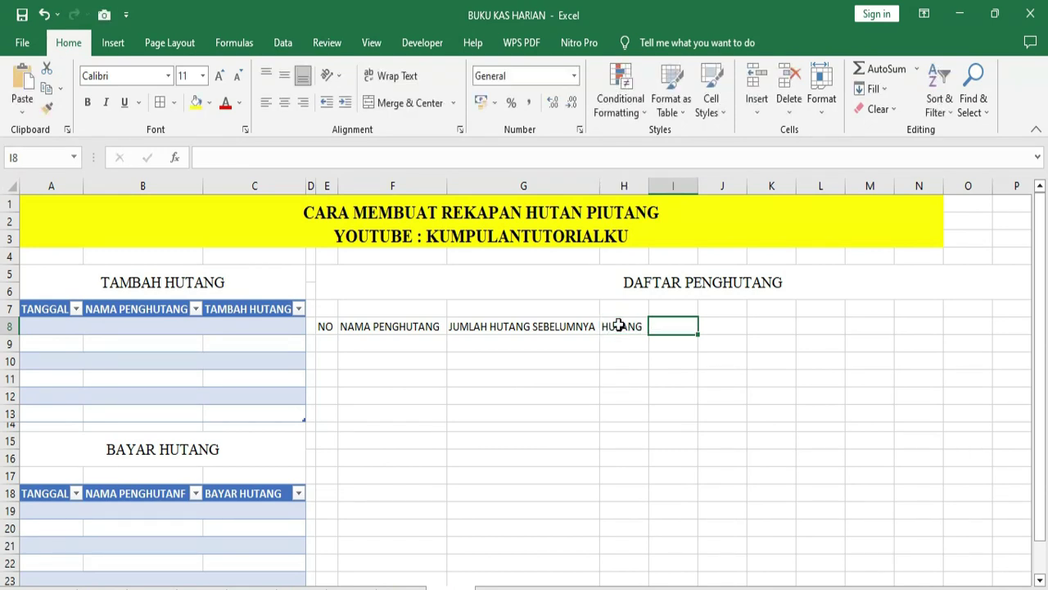
pyautogui.write('BAYAR')
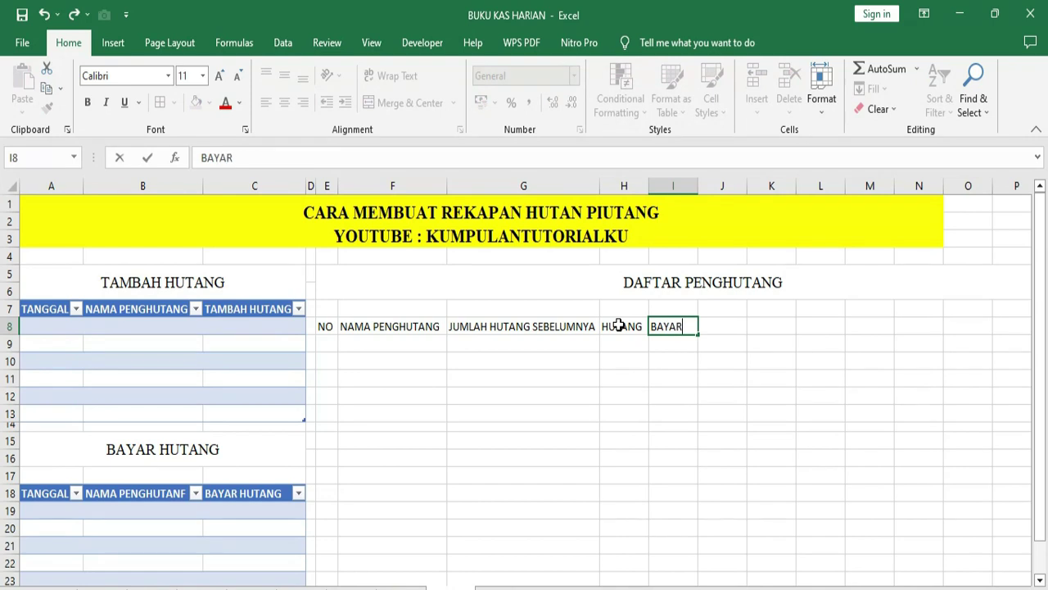
pyautogui.click(711, 328)
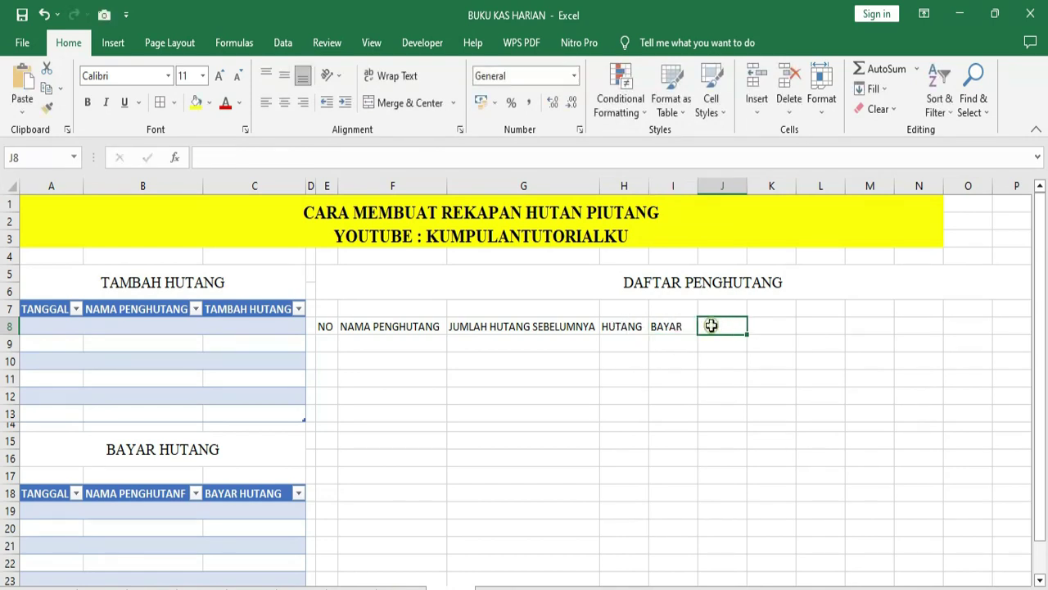
pyautogui.write('SIS')
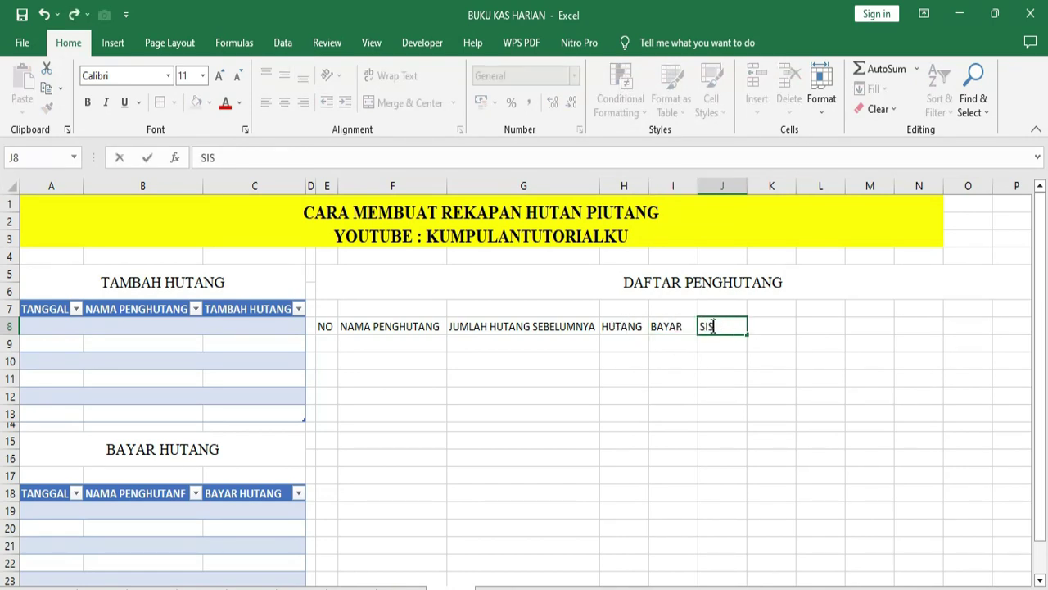
pyautogui.write('A HUTAN')
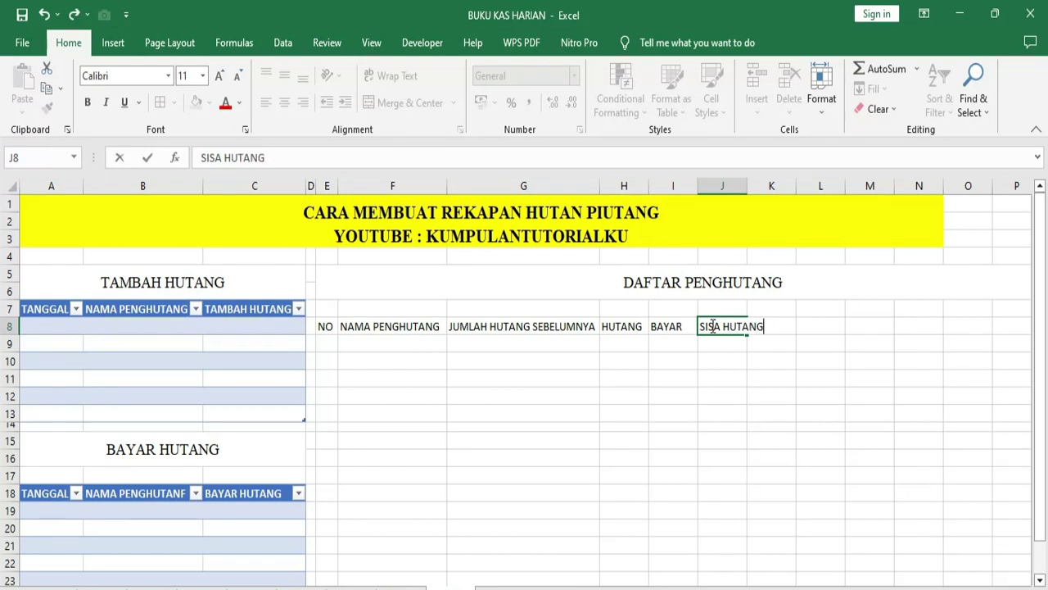
pyautogui.write('G')
pyautogui.click(715, 411)
# Step: Widen columns J and H to give the SISA HUTANG and HUTANG headers more room
pyautogui.moveTo(747, 186); pyautogui.dragTo(786, 186)
pyautogui.click(645, 326)
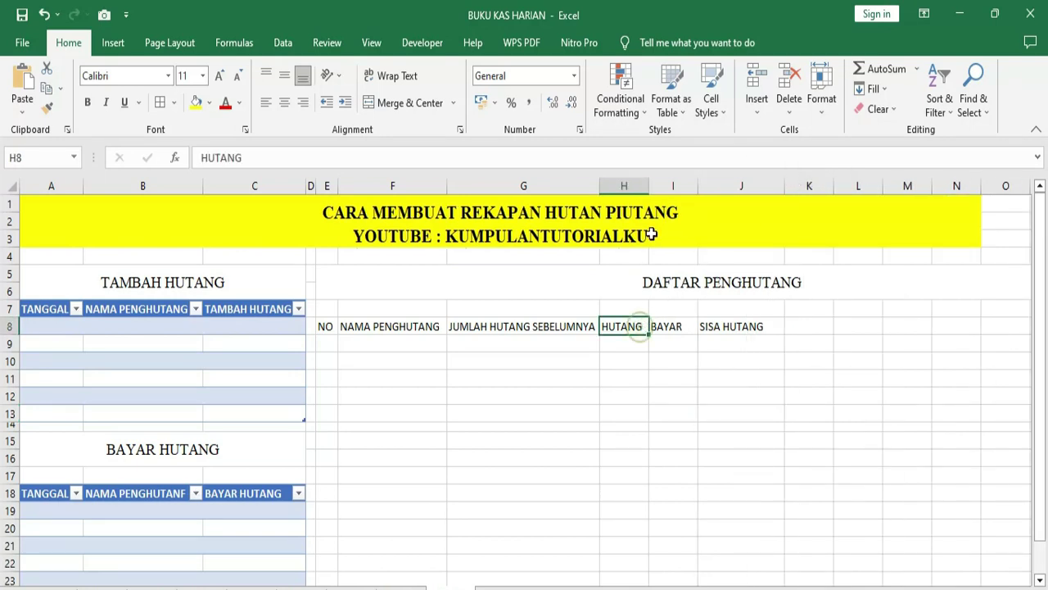
pyautogui.moveTo(648, 186); pyautogui.dragTo(666, 186)
# Step: Try changing the header in H8 to HUTANG HUTANG and widening column H to fit it
pyautogui.doubleClick(647, 326)
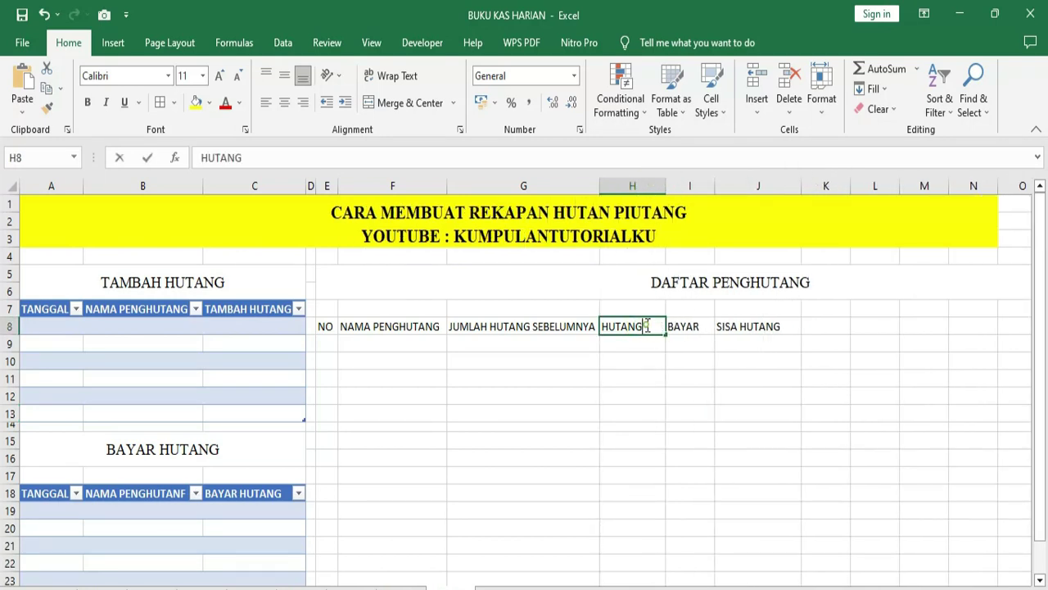
pyautogui.write('BUTA')
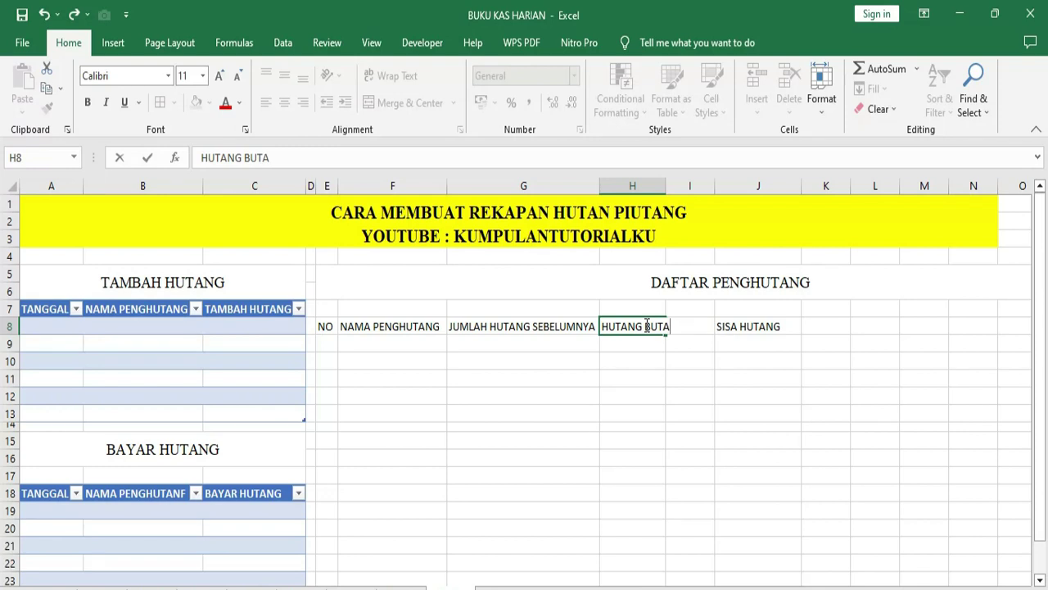
pyautogui.press('BackSpace')
pyautogui.press('BackSpace')
pyautogui.press('BackSpace')
pyautogui.press('BackSpace')
pyautogui.write('HUTANG')
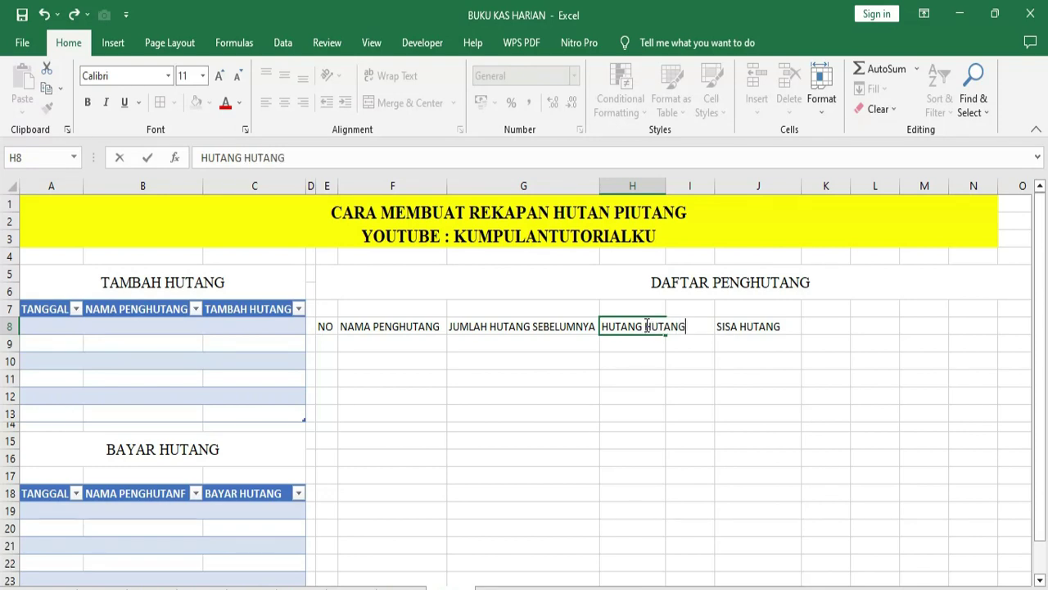
pyautogui.click(673, 395)
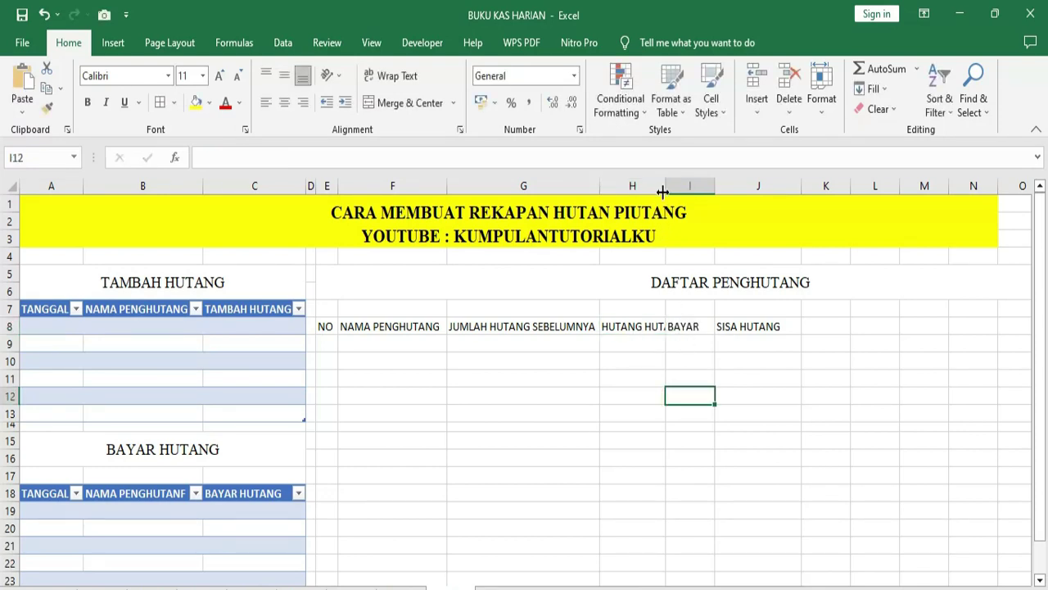
pyautogui.moveTo(665, 189); pyautogui.dragTo(697, 188)
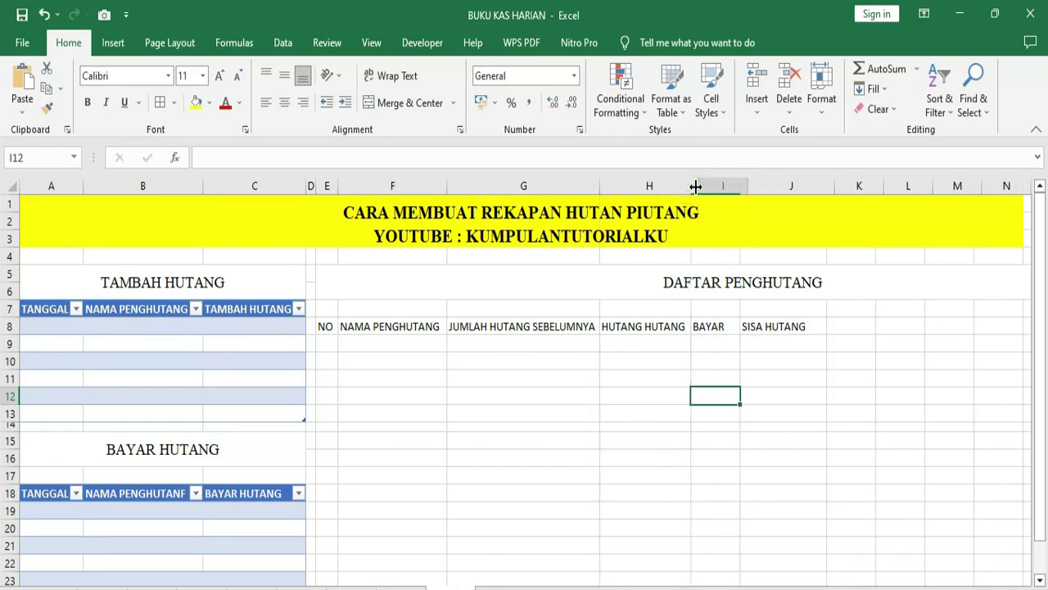
# Step: Undo the last widening of column H and the text change in header cell H8
pyautogui.click(670, 333)
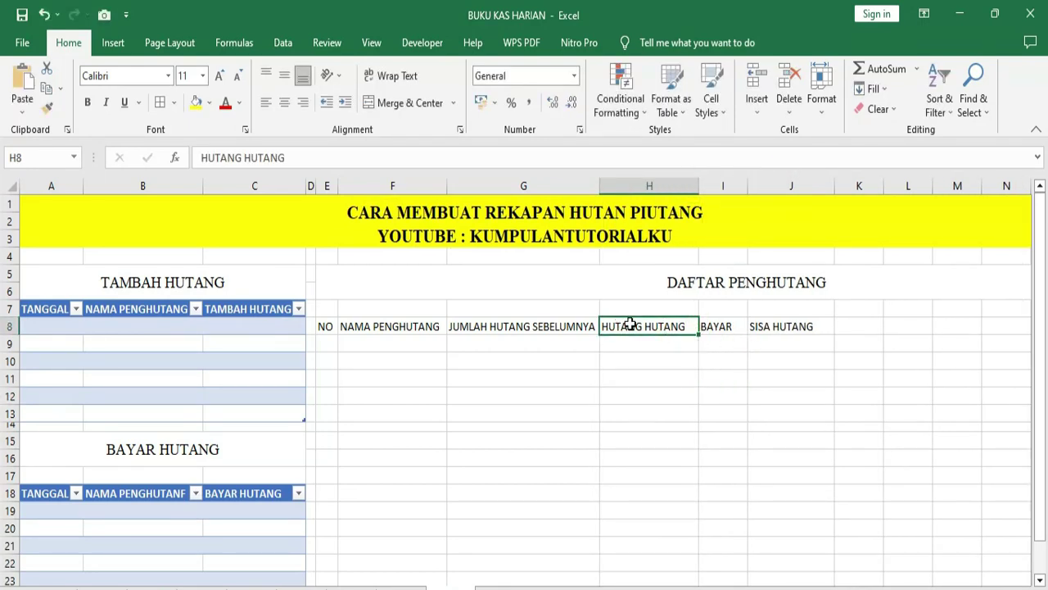
pyautogui.hotkey('ctrl', 'z')
pyautogui.click(665, 381)
pyautogui.hotkey('ctrl', 'z')
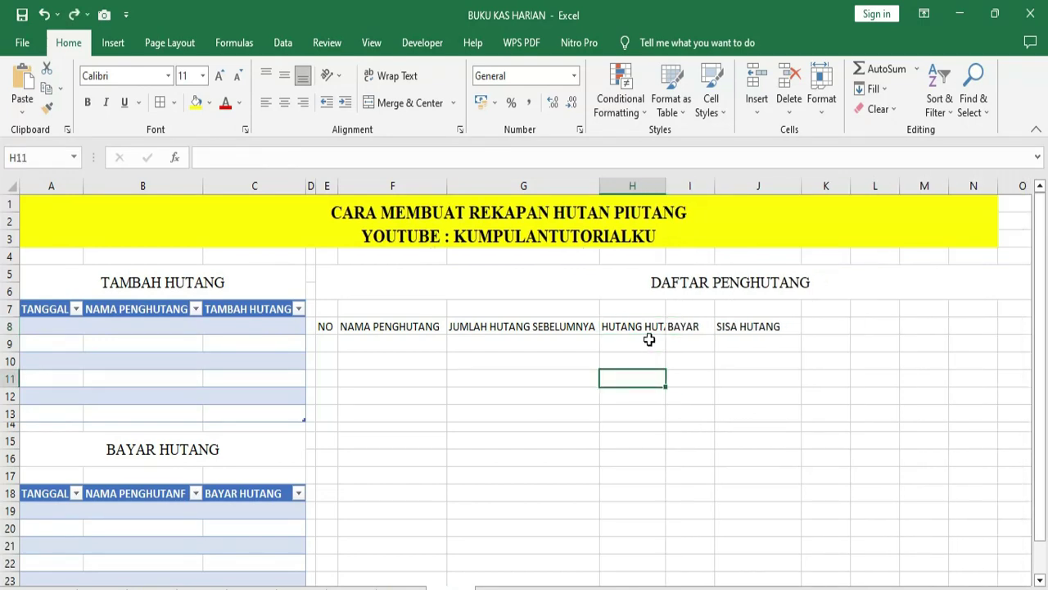
pyautogui.hotkey('ctrl', 'z')
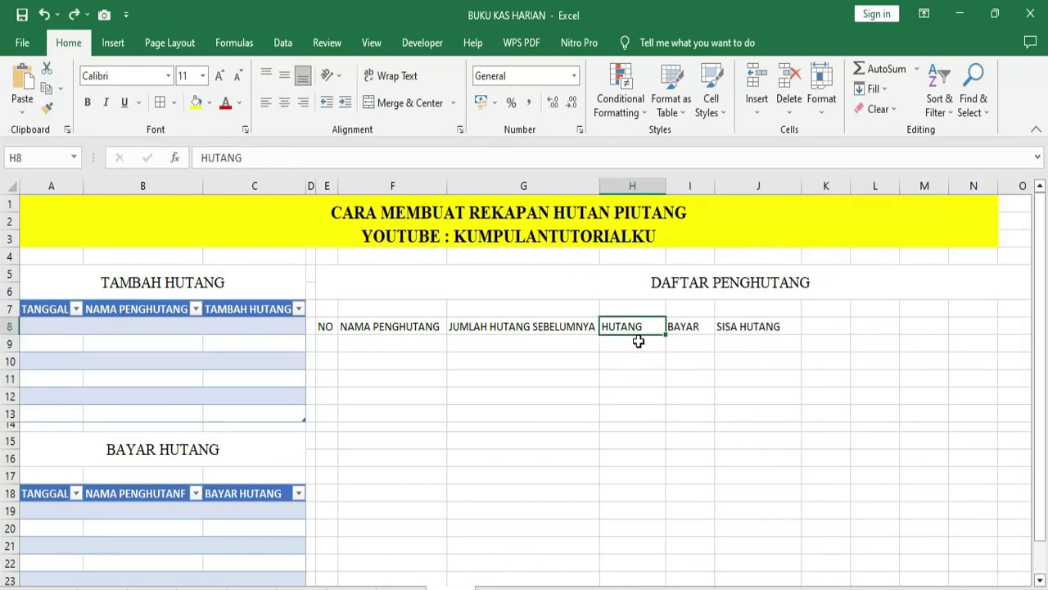
# Step: Check the DAFTAR PENGHUTANG headers on the finished recap sheet, and return to the sheet being built
pyautogui.doubleClick(636, 326)
pyautogui.click(401, 588)
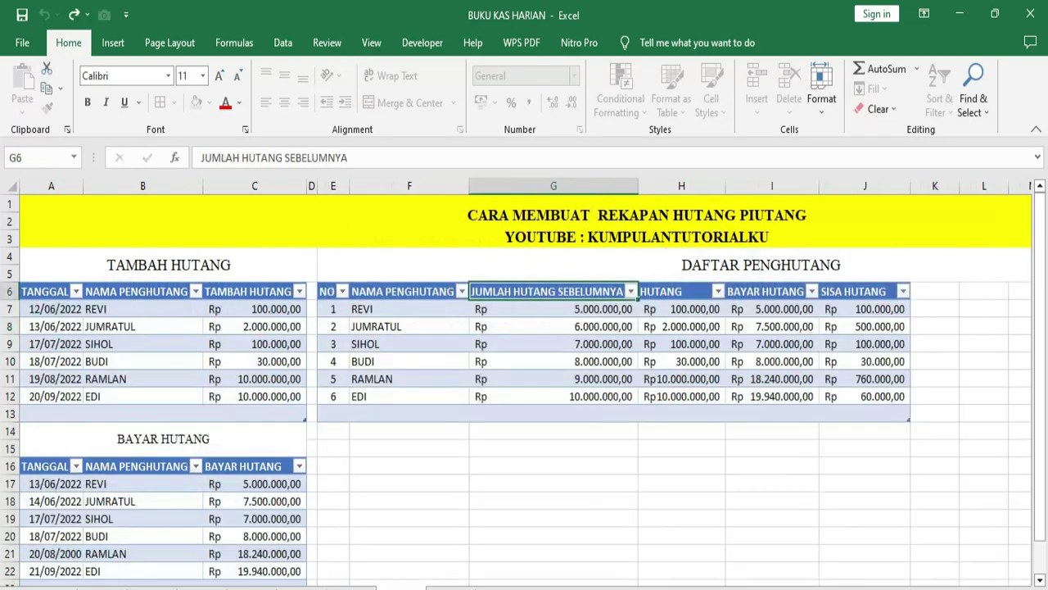
pyautogui.click(451, 588)
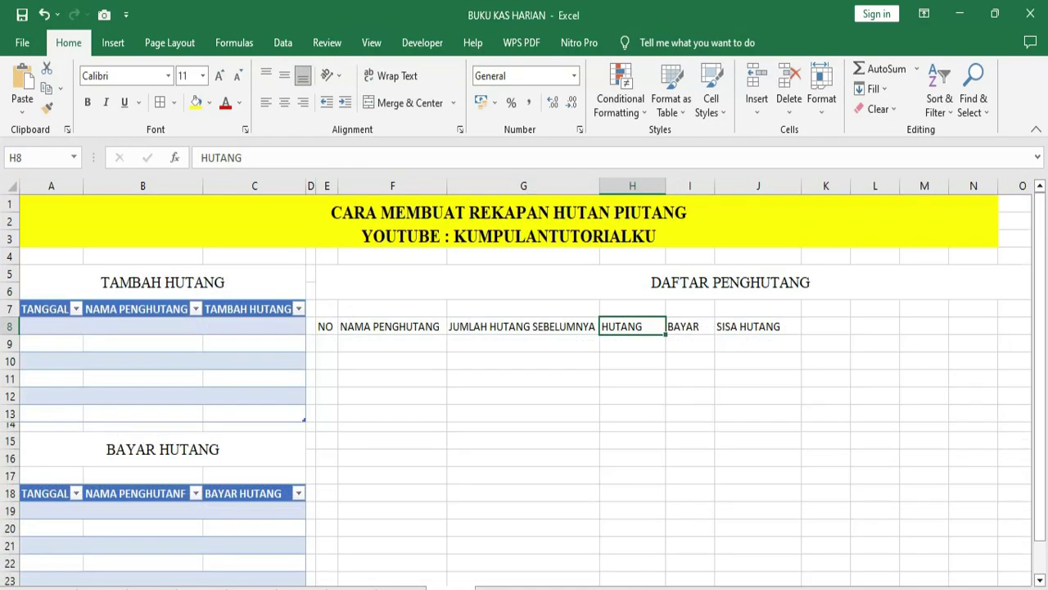
pyautogui.hotkey('ctrl', 'Home')
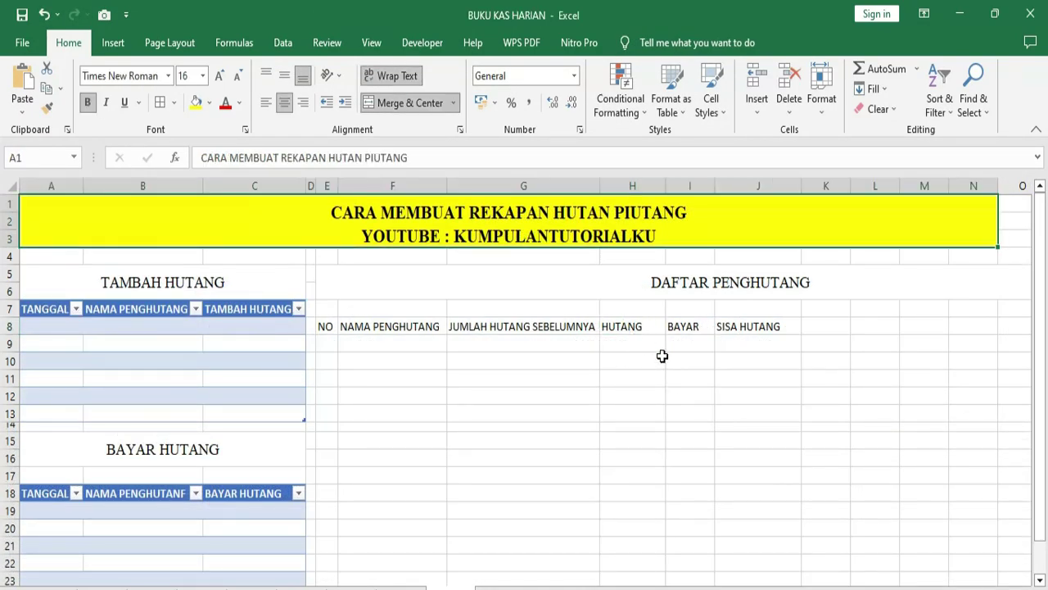
pyautogui.click(661, 356)
pyautogui.click(653, 324)
pyautogui.click(681, 326)
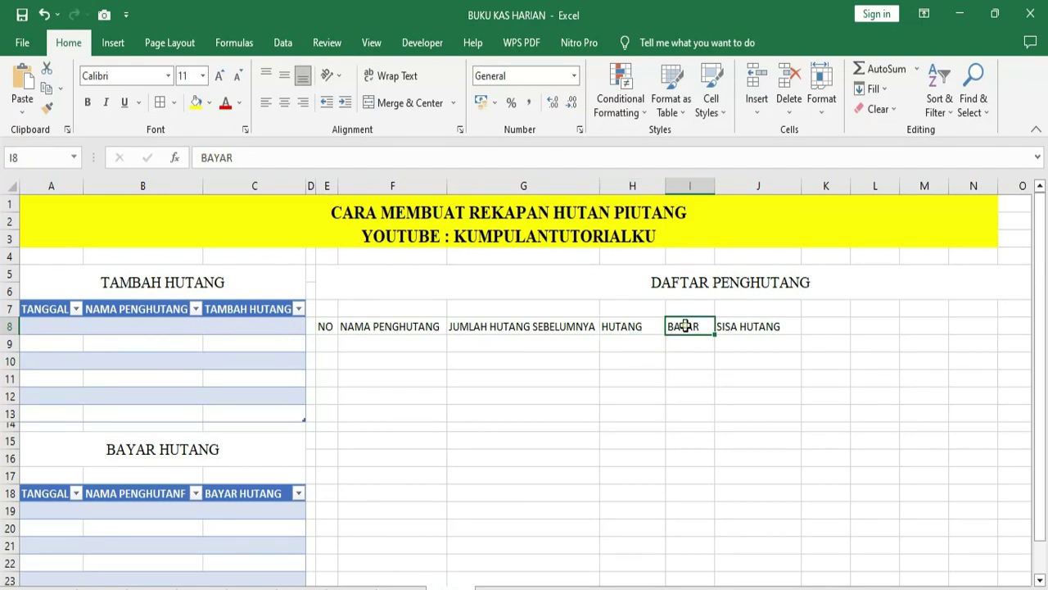
pyautogui.click(734, 328)
pyautogui.click(655, 398)
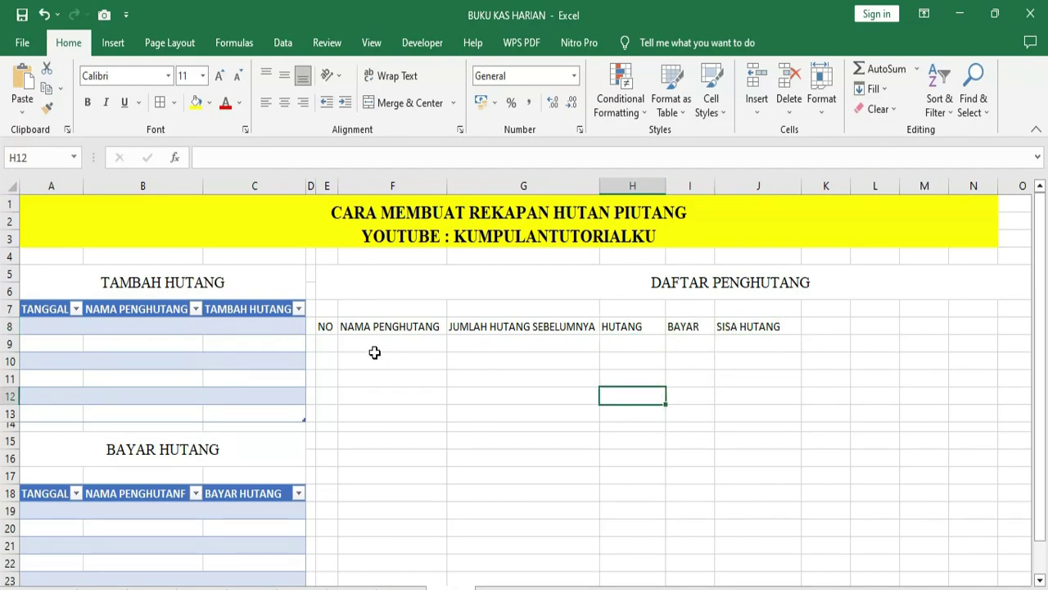
pyautogui.moveTo(327, 328); pyautogui.dragTo(749, 437)
pyautogui.click(418, 415)
# Step: Number the rows under the NO header from 1 to 8, filling the series down from E9 to E16
pyautogui.click(328, 342)
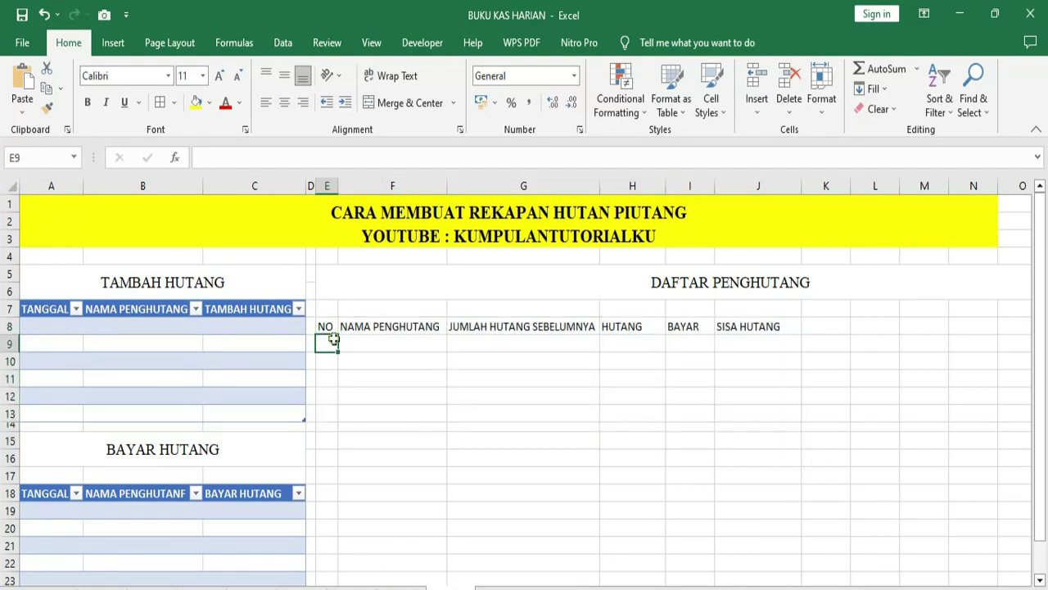
pyautogui.write('1')
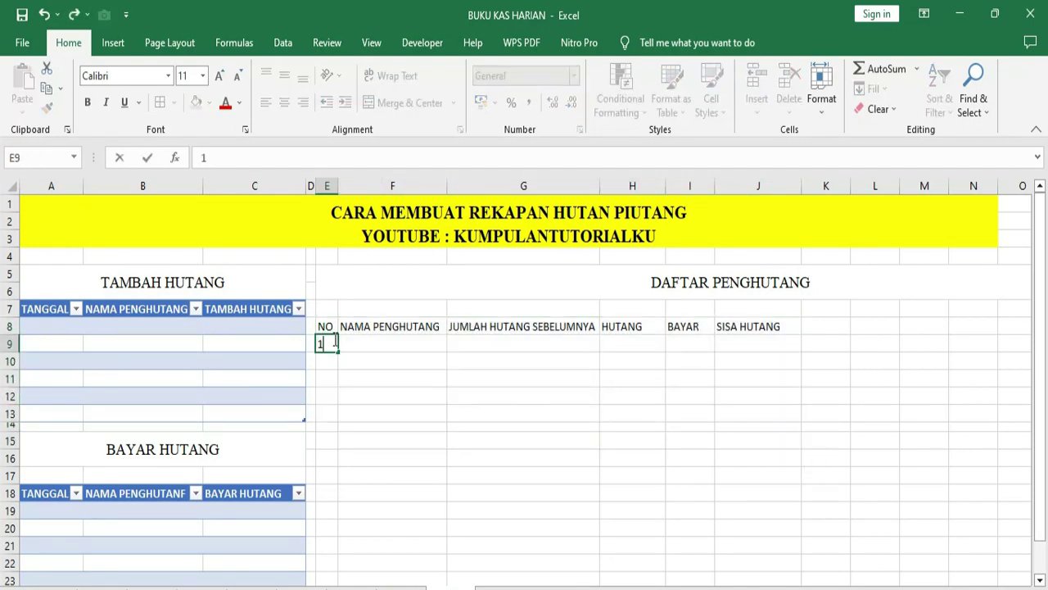
pyautogui.press('Return')
pyautogui.write('2')
pyautogui.press('Return')
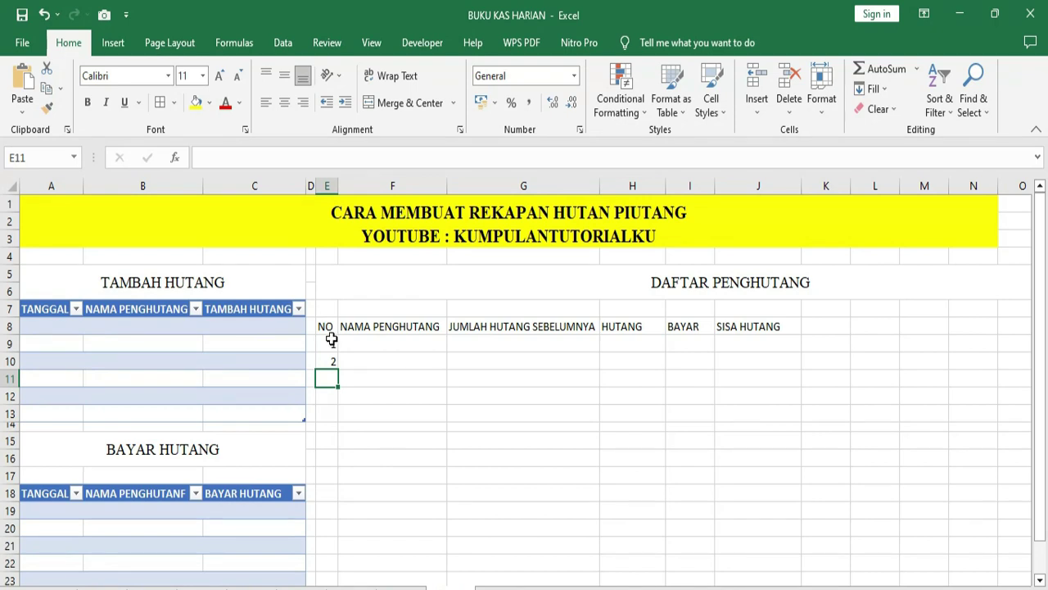
pyautogui.moveTo(331, 339); pyautogui.dragTo(339, 463)
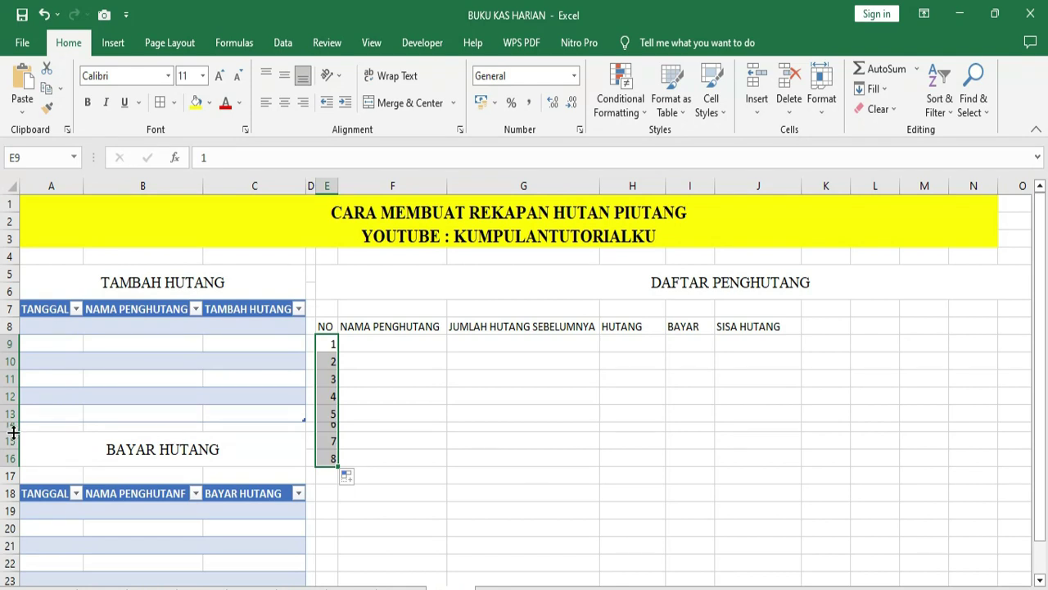
# Step: Increase the height of row 14 and clear the numbers 7 and 8 from E15:E16
pyautogui.moveTo(14, 432); pyautogui.dragTo(14, 440)
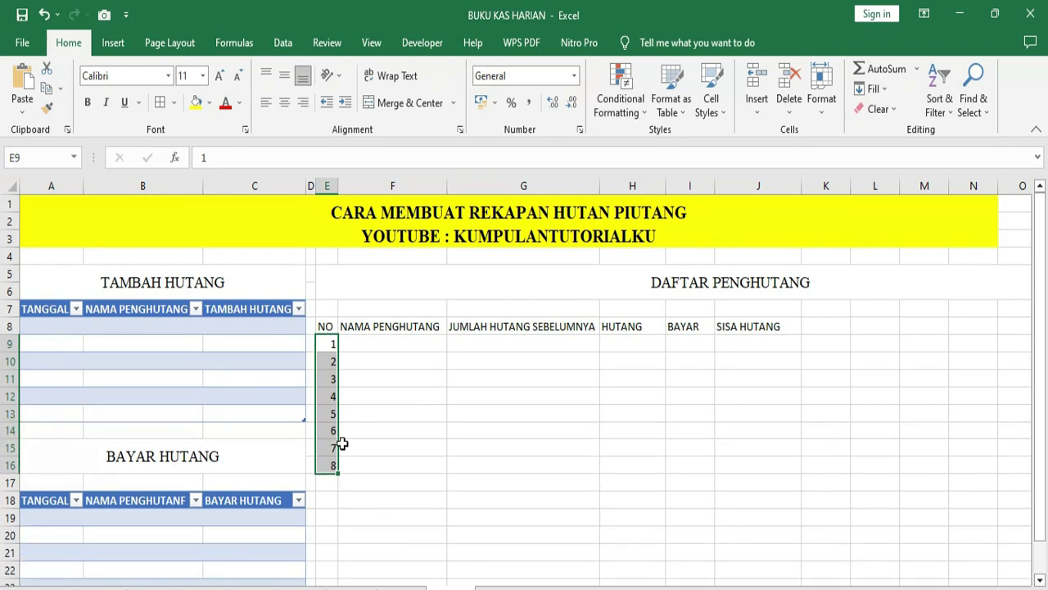
pyautogui.moveTo(342, 443); pyautogui.dragTo(331, 463)
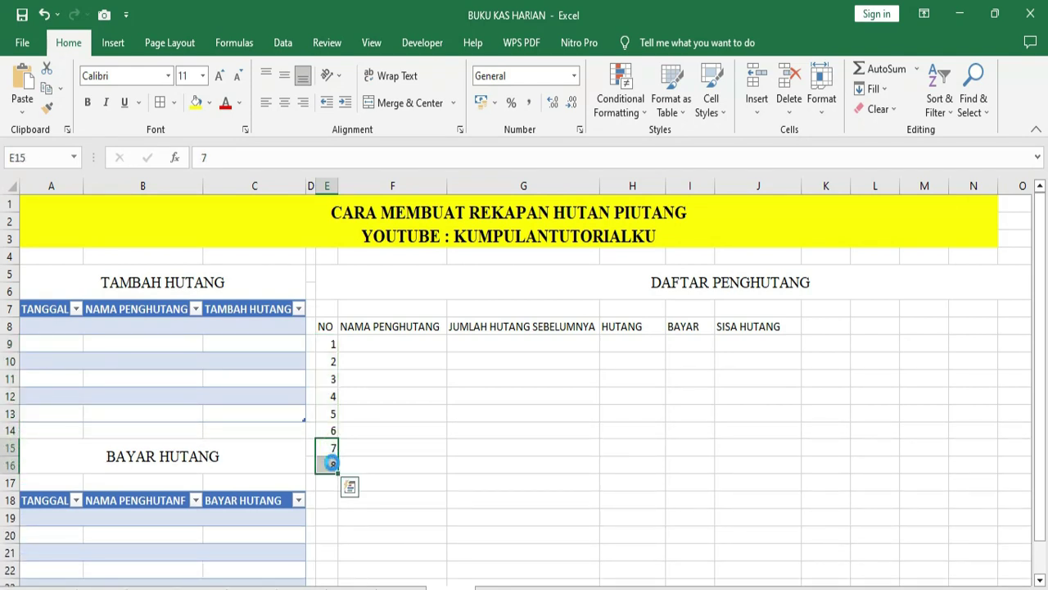
pyautogui.press('Delete')
pyautogui.click(427, 468)
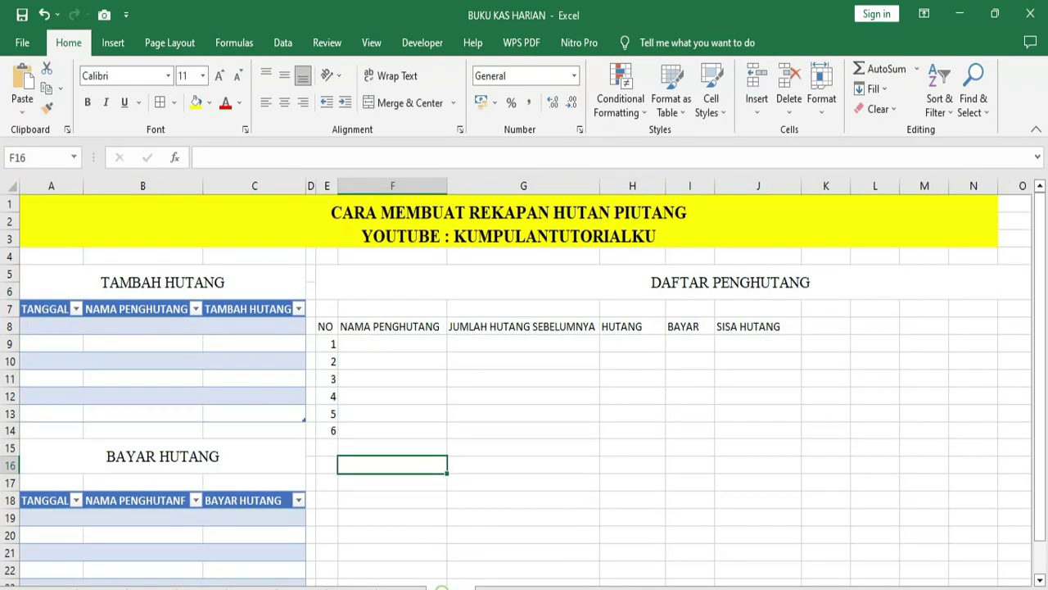
# Step: Convert the range E8:J14 under DAFTAR PENGHUTANG into a table that has headers
pyautogui.moveTo(327, 326)
pyautogui.mouseDown()
pyautogui.moveTo(724, 407)
pyautogui.moveTo(754, 426)
pyautogui.mouseUp()
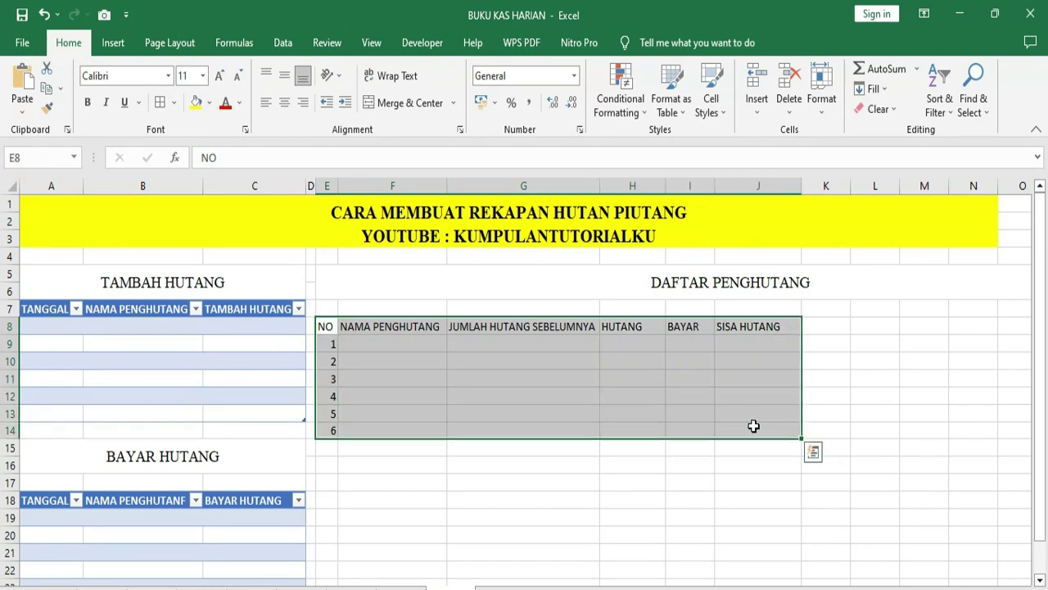
pyautogui.hotkey('ctrl', 't')
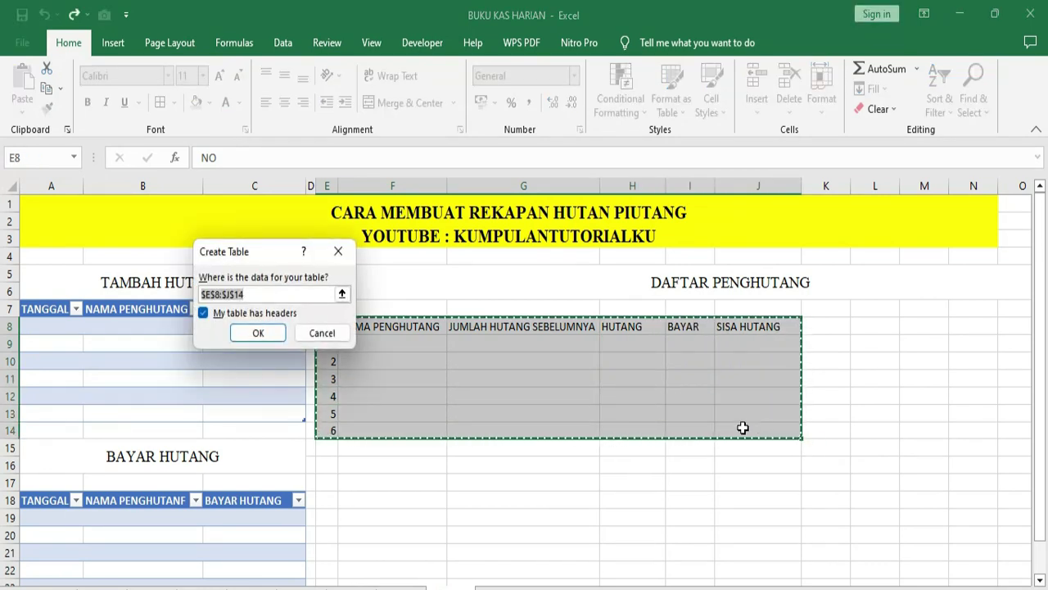
pyautogui.click(257, 333)
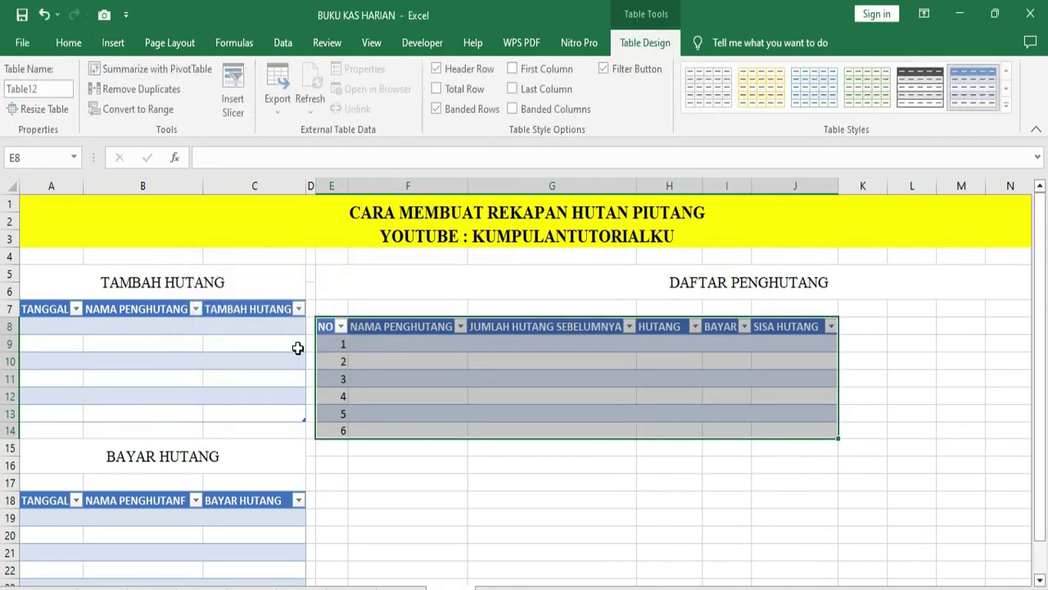
pyautogui.click(434, 365)
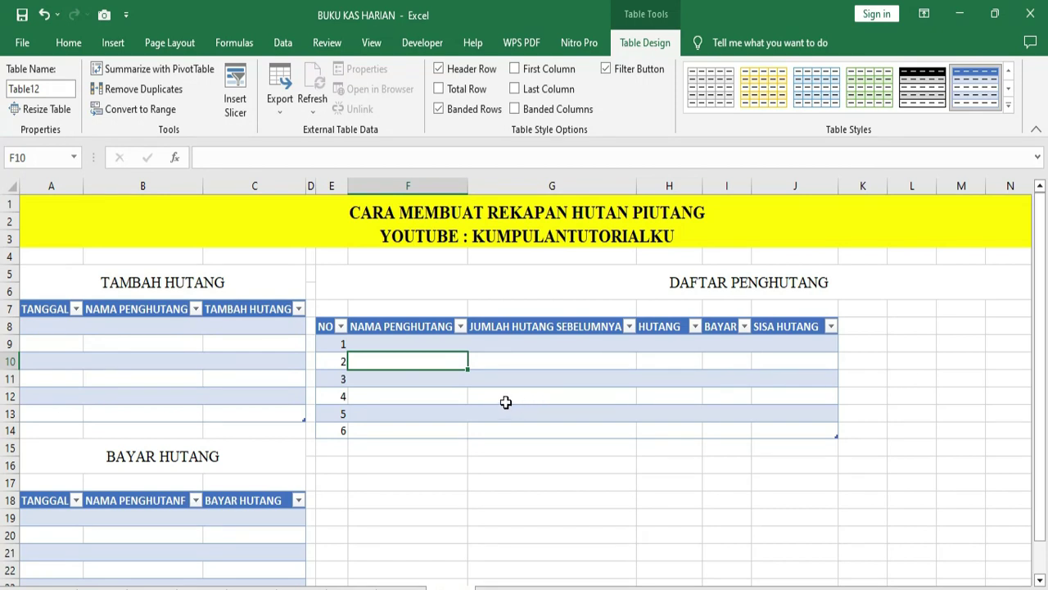
pyautogui.moveTo(382, 461); pyautogui.dragTo(594, 568)
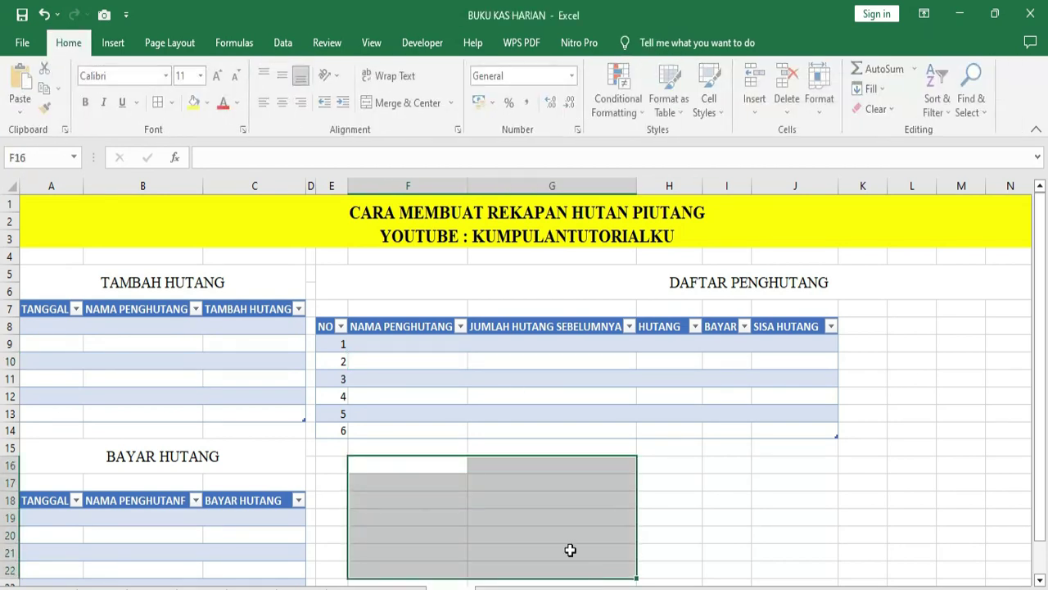
pyautogui.click(174, 102)
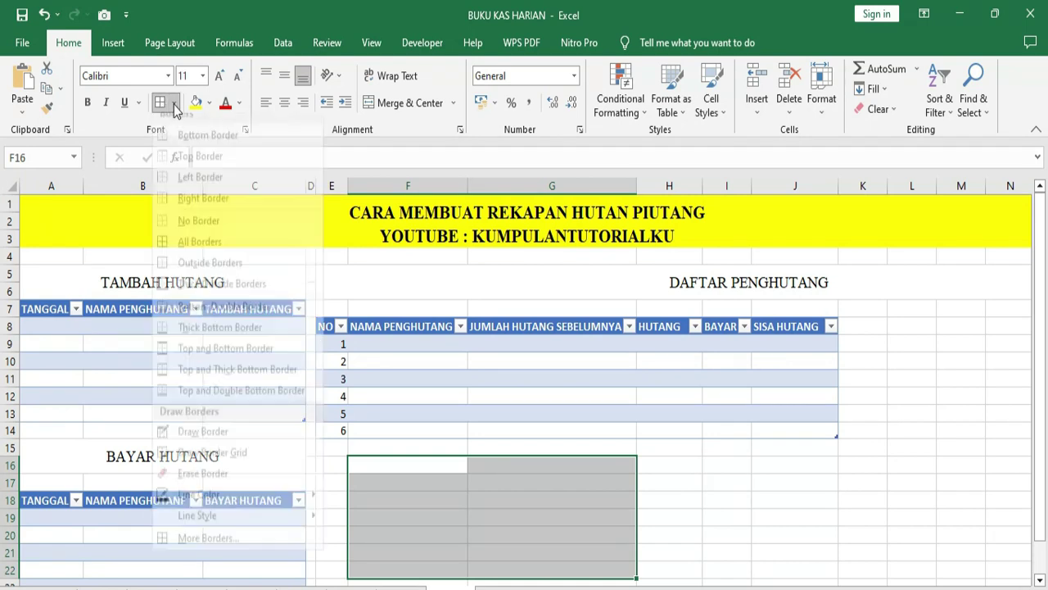
pyautogui.click(173, 103)
pyautogui.click(762, 497)
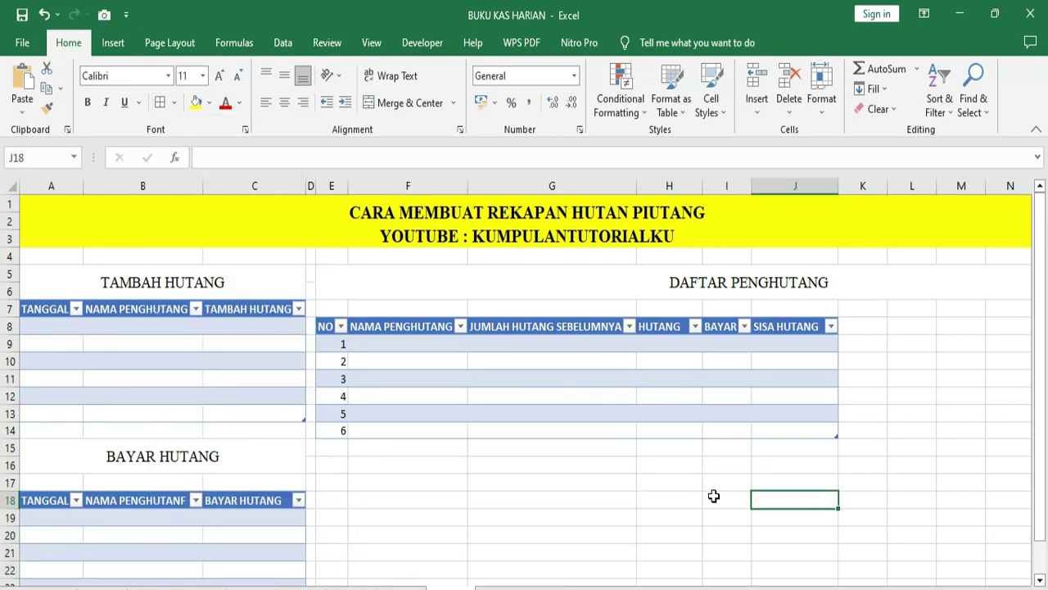
pyautogui.click(393, 346)
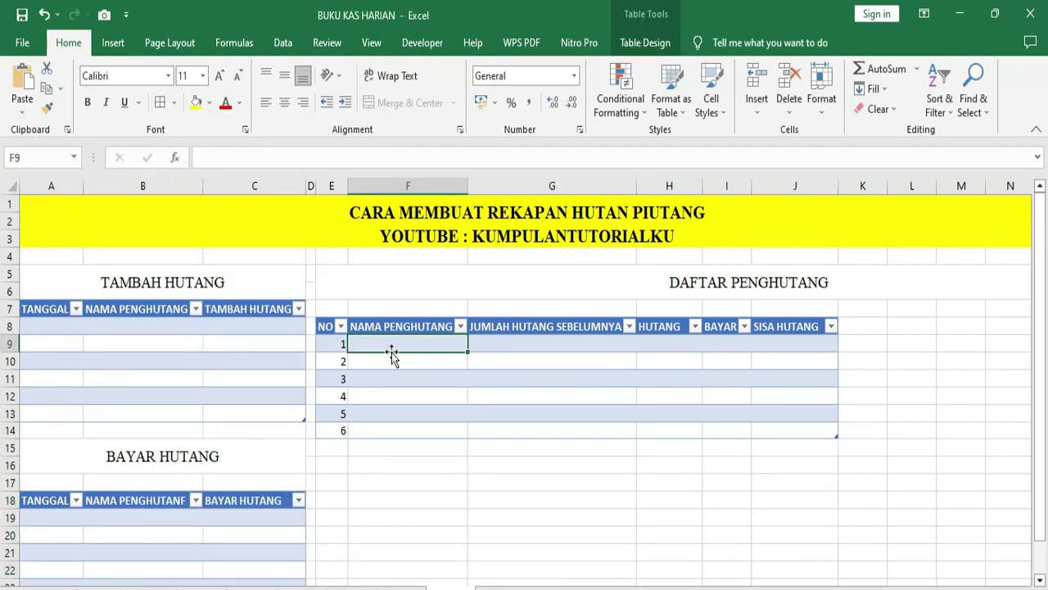
pyautogui.click(473, 395)
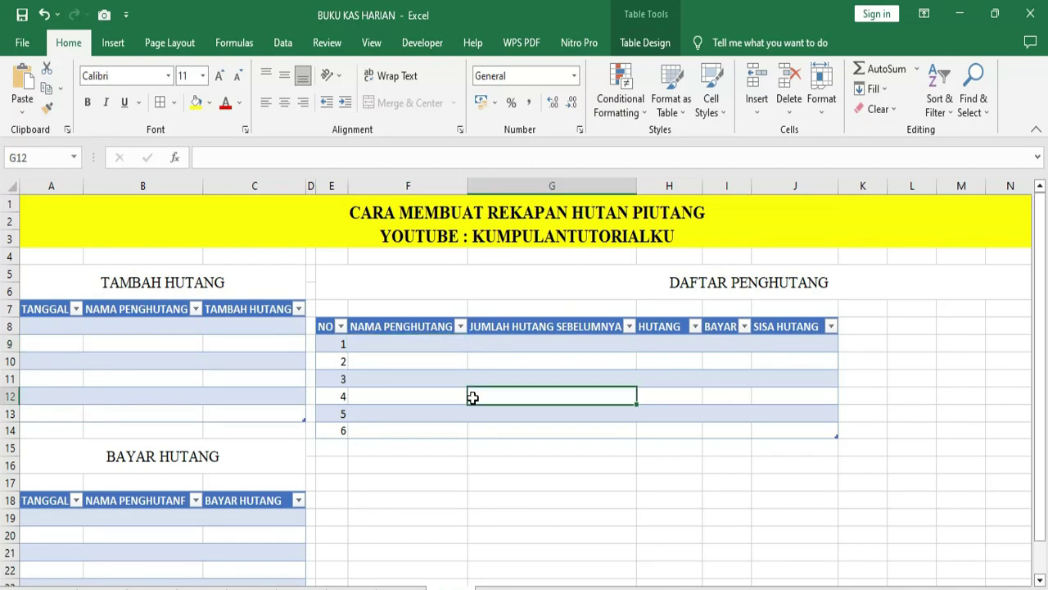
pyautogui.click(412, 343)
pyautogui.click(530, 341)
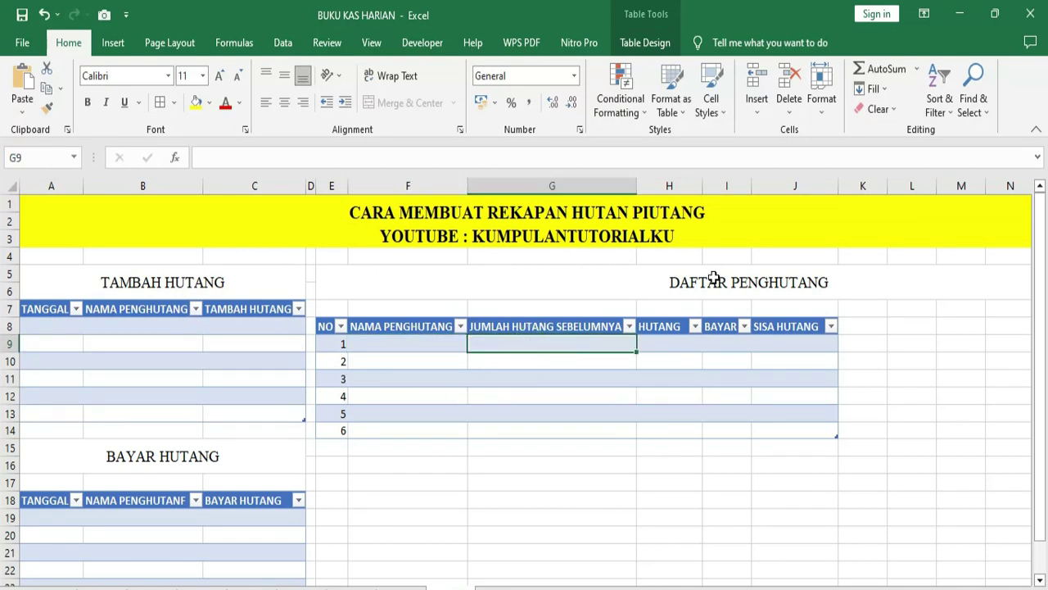
pyautogui.click(677, 346)
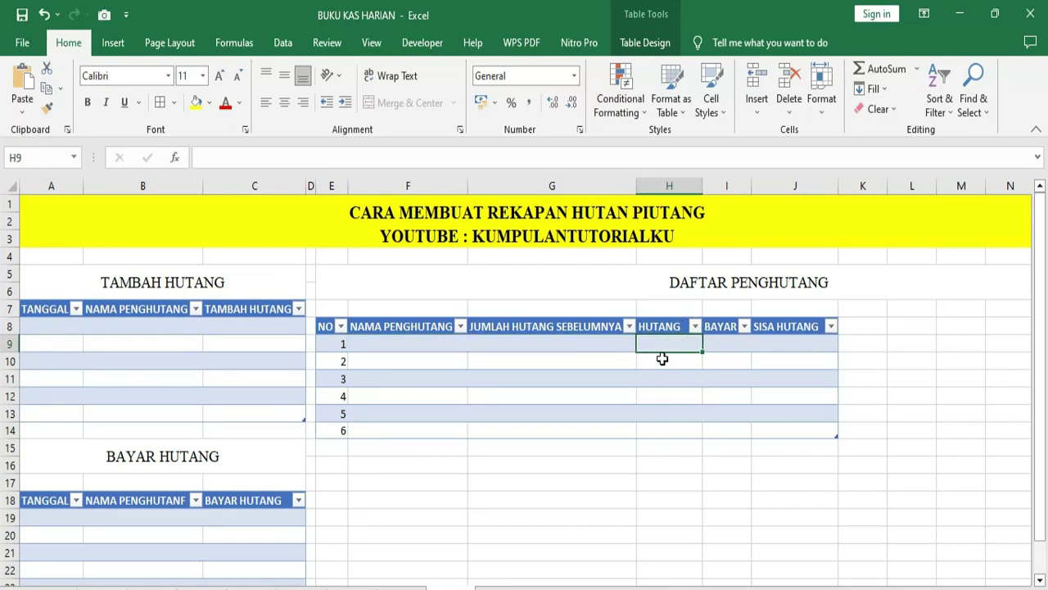
# Step: Widen the HUTANG, BAYAR and SISA HUTANG columns of the DAFTAR PENGHUTANG table and centre the headers in H8:J8
pyautogui.moveTo(702, 186); pyautogui.dragTo(797, 182)
pyautogui.moveTo(883, 189); pyautogui.dragTo(902, 188)
pyautogui.moveTo(675, 326); pyautogui.dragTo(857, 326)
pyautogui.click(292, 102)
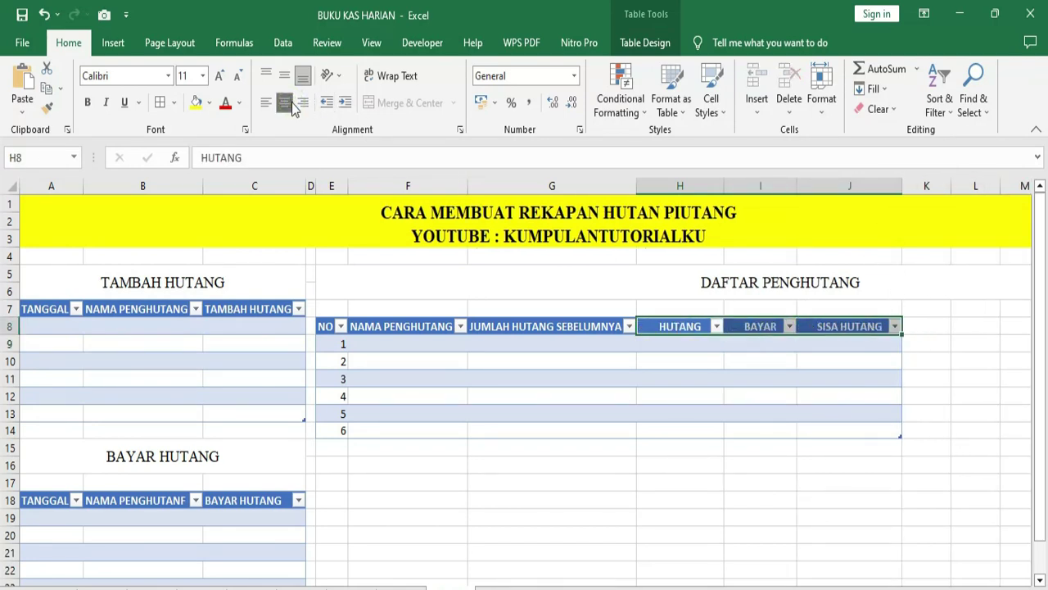
pyautogui.click(482, 378)
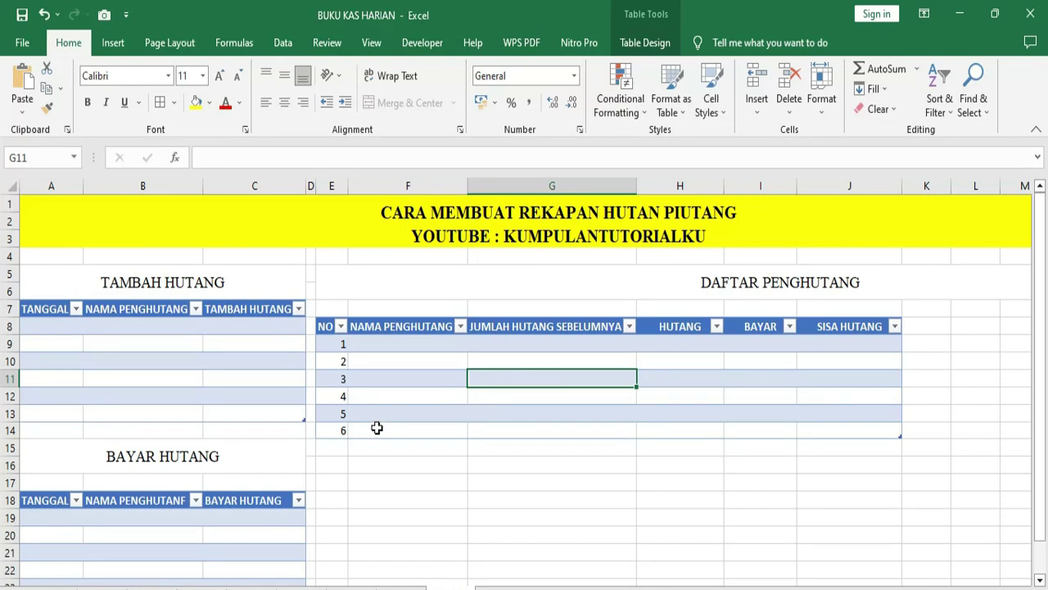
# Step: Examine how the HUTANG column of DAFTAR PENGHUTANG relates to the entry rows of the TAMBAH HUTANG table
pyautogui.click(667, 340)
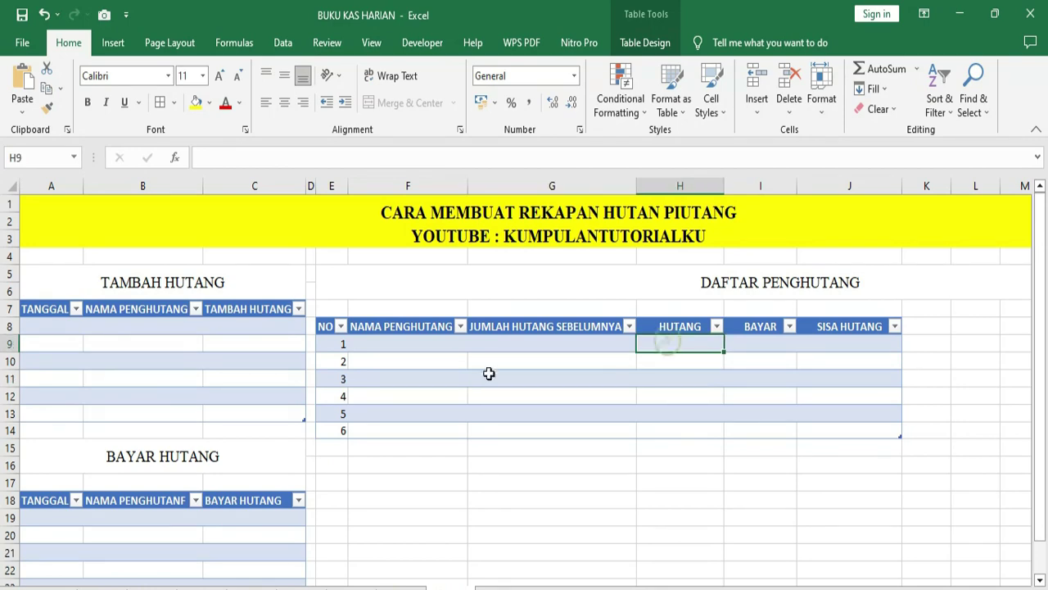
pyautogui.scroll(-2, 486, 371)
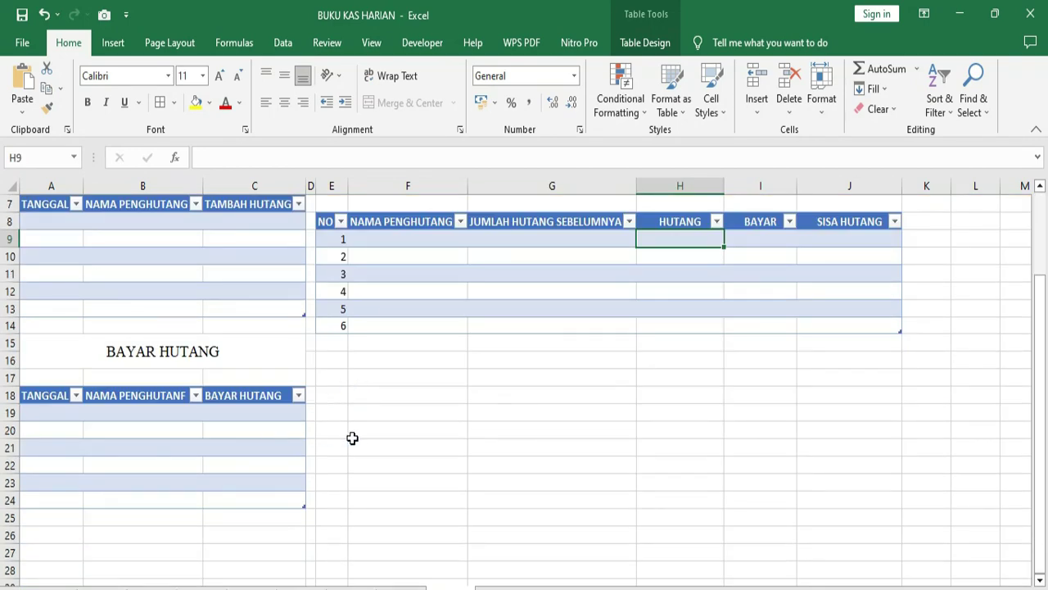
pyautogui.click(233, 415)
pyautogui.scroll(1, 279, 414)
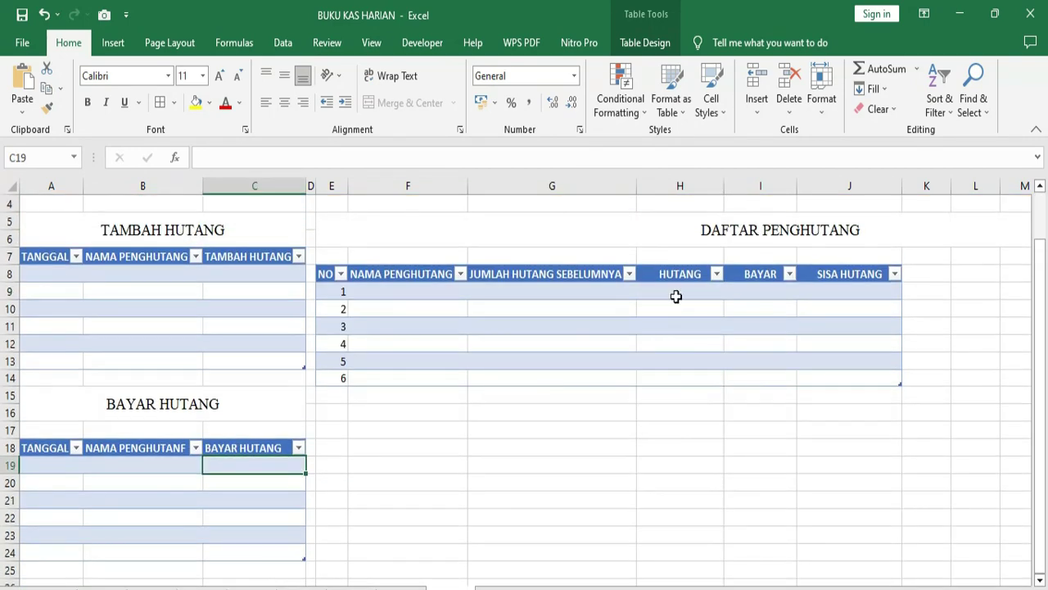
pyautogui.click(676, 293)
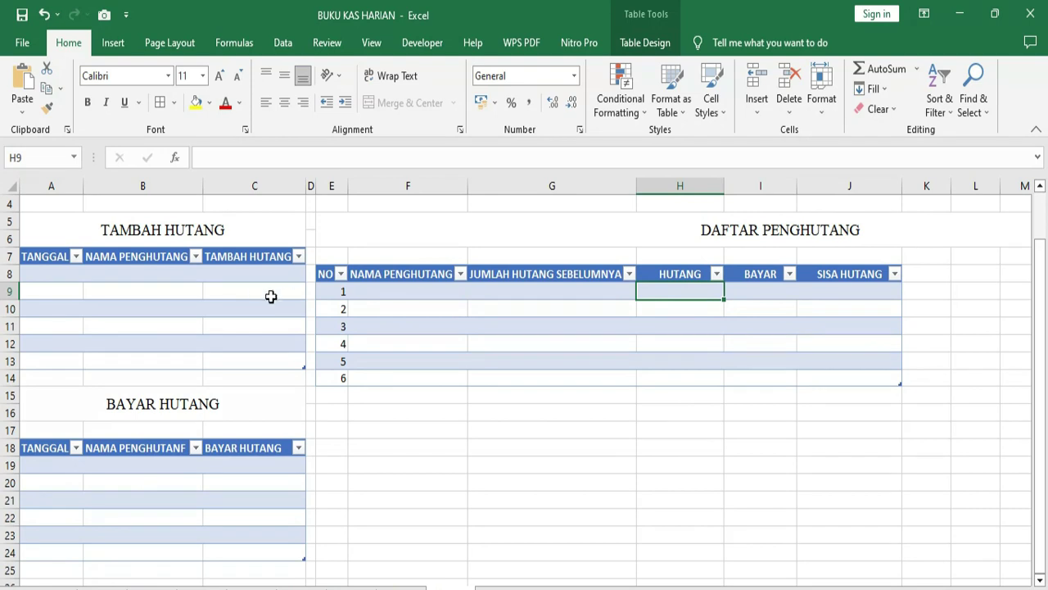
pyautogui.click(174, 273)
pyautogui.click(671, 273)
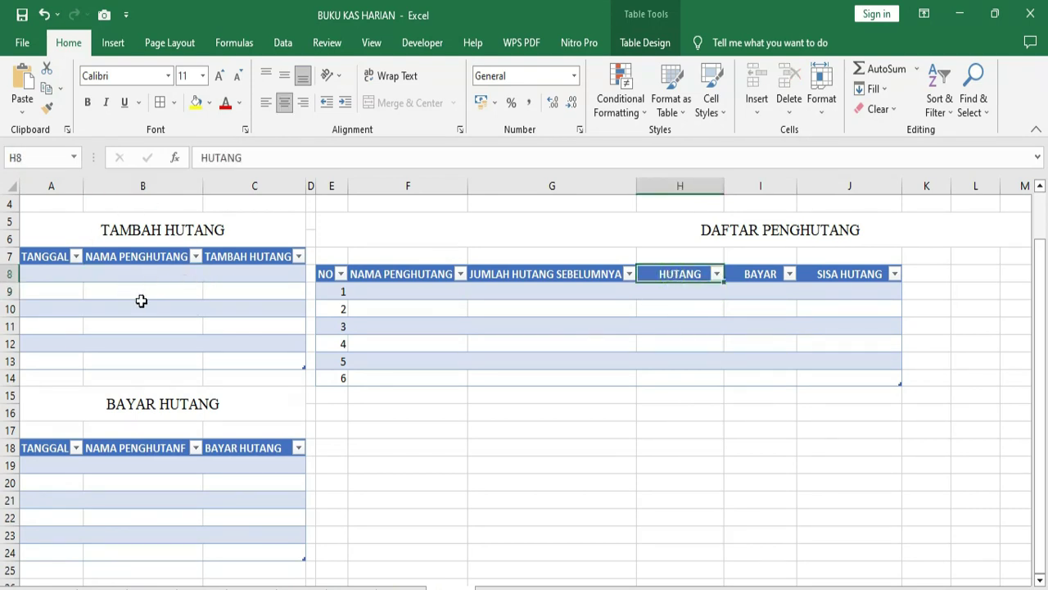
pyautogui.click(675, 291)
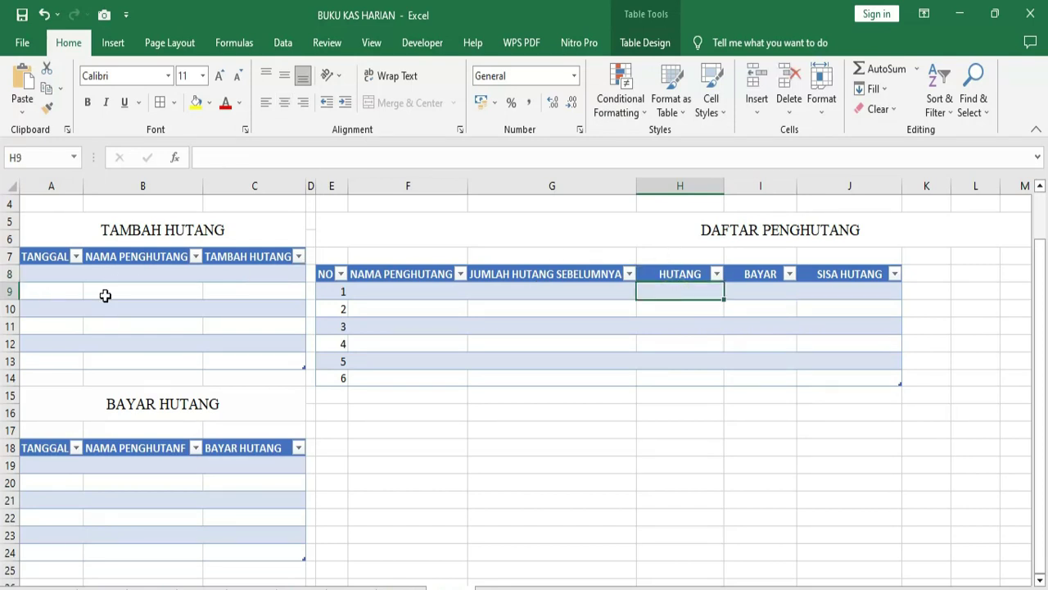
pyautogui.click(135, 286)
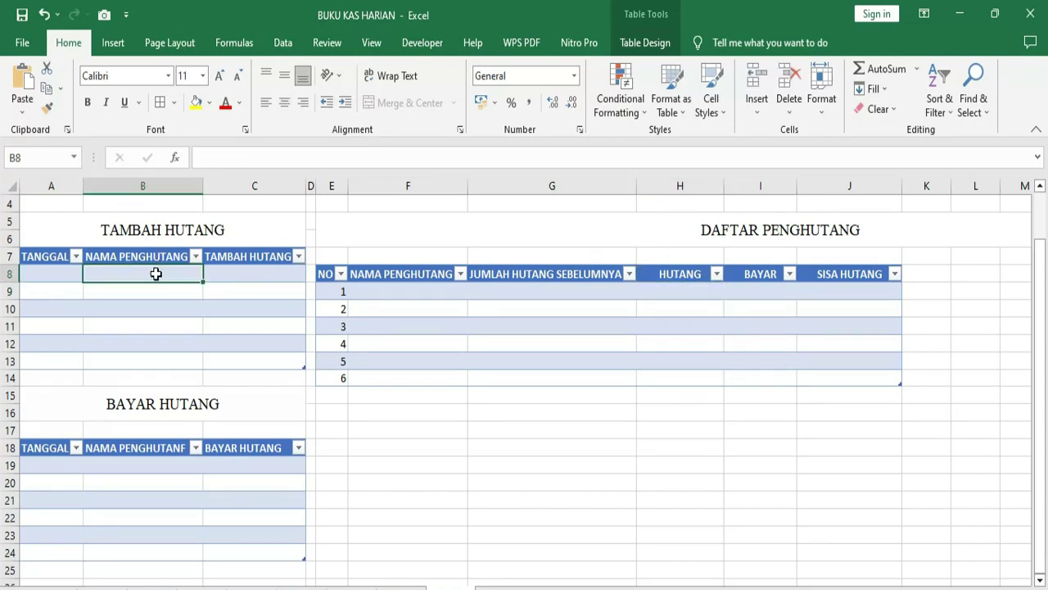
# Step: Examine how the BAYAR column of DAFTAR PENGHUTANG relates to the entry rows A19:C24 of the BAYAR HUTANG table
pyautogui.click(761, 277)
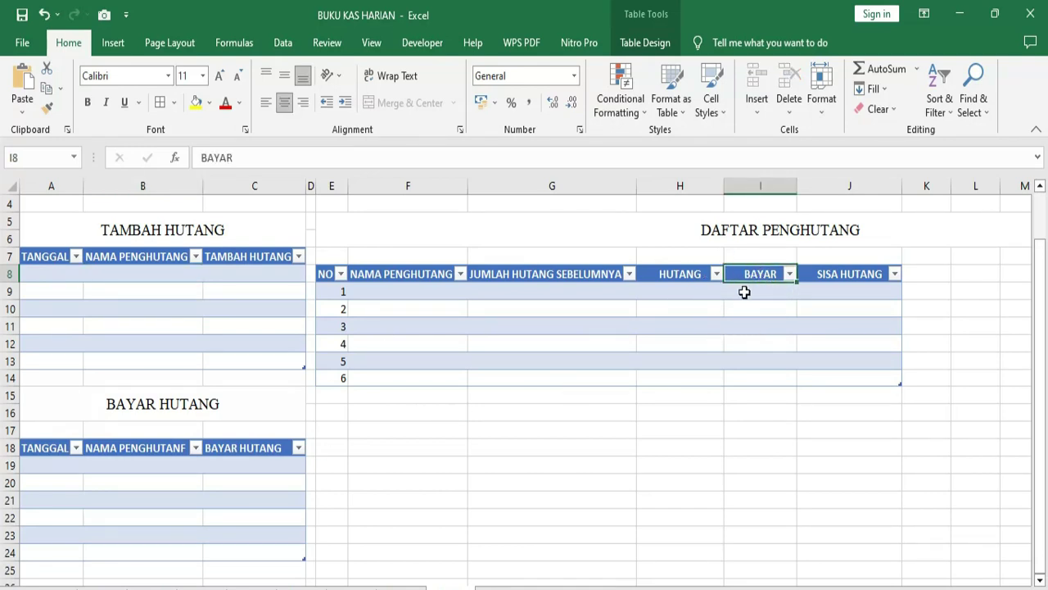
pyautogui.click(747, 288)
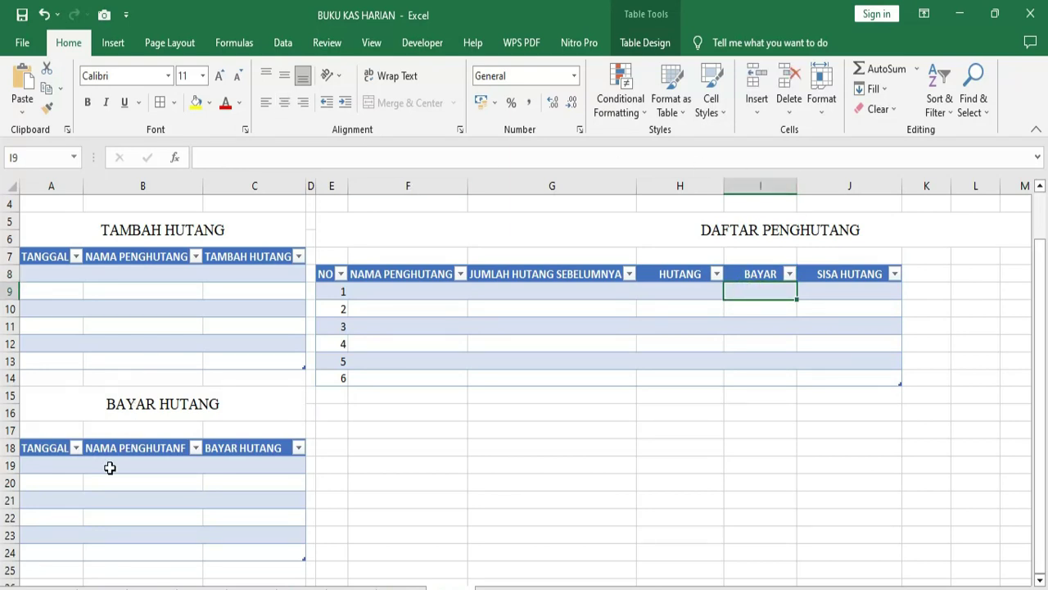
pyautogui.click(110, 467)
pyautogui.click(56, 496)
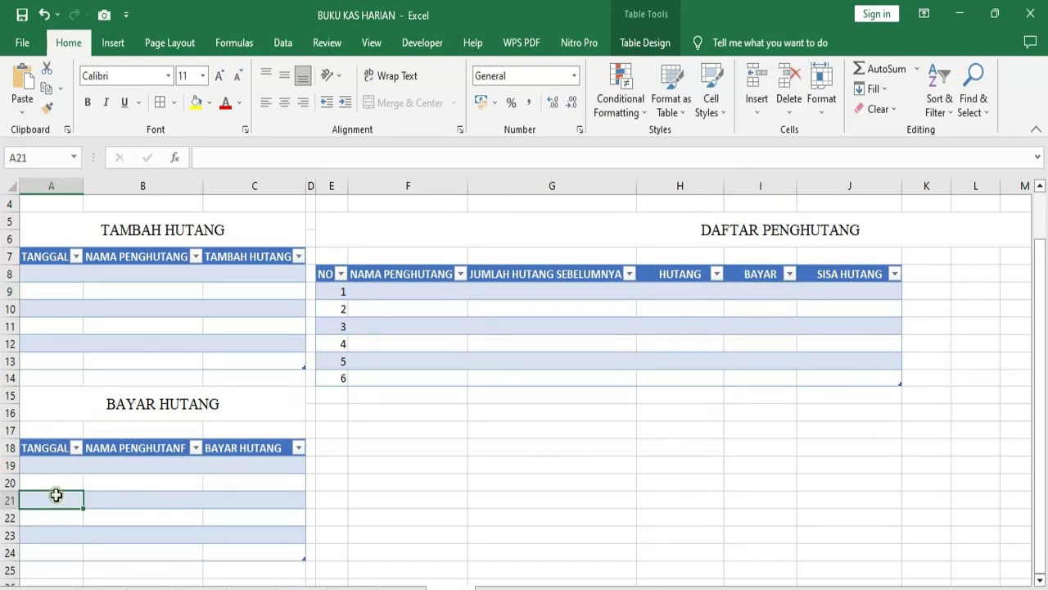
pyautogui.scroll(-1, 54, 487)
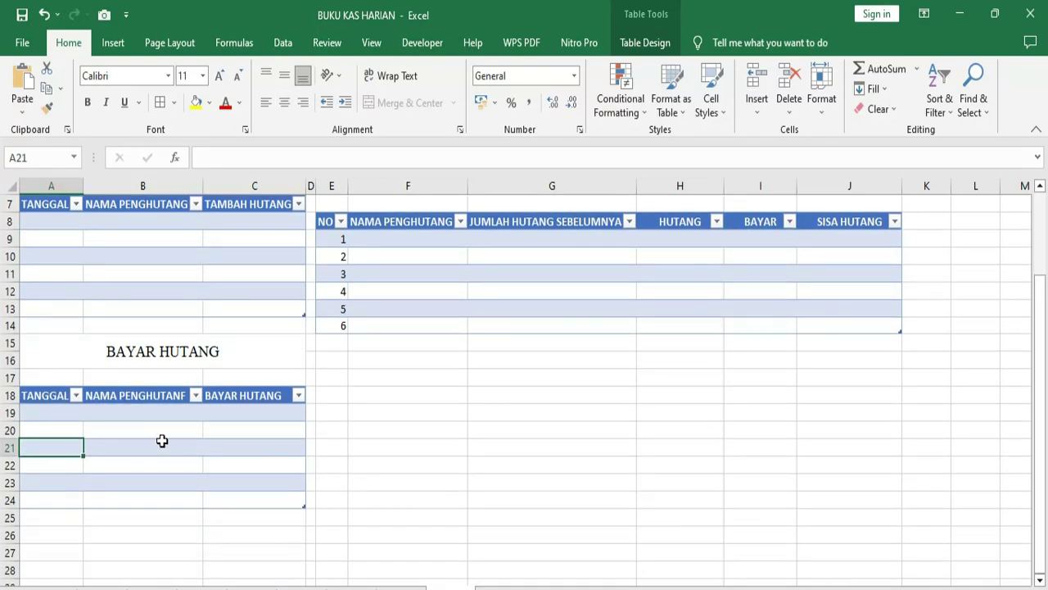
pyautogui.click(147, 407)
pyautogui.moveTo(49, 416); pyautogui.dragTo(241, 494)
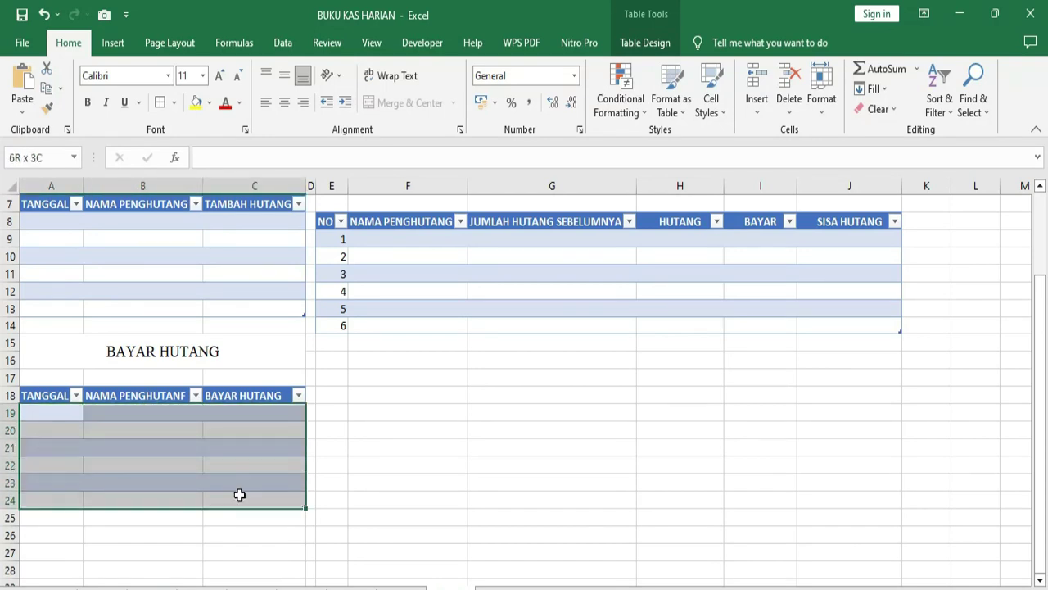
pyautogui.click(755, 238)
pyautogui.scroll(2, 755, 234)
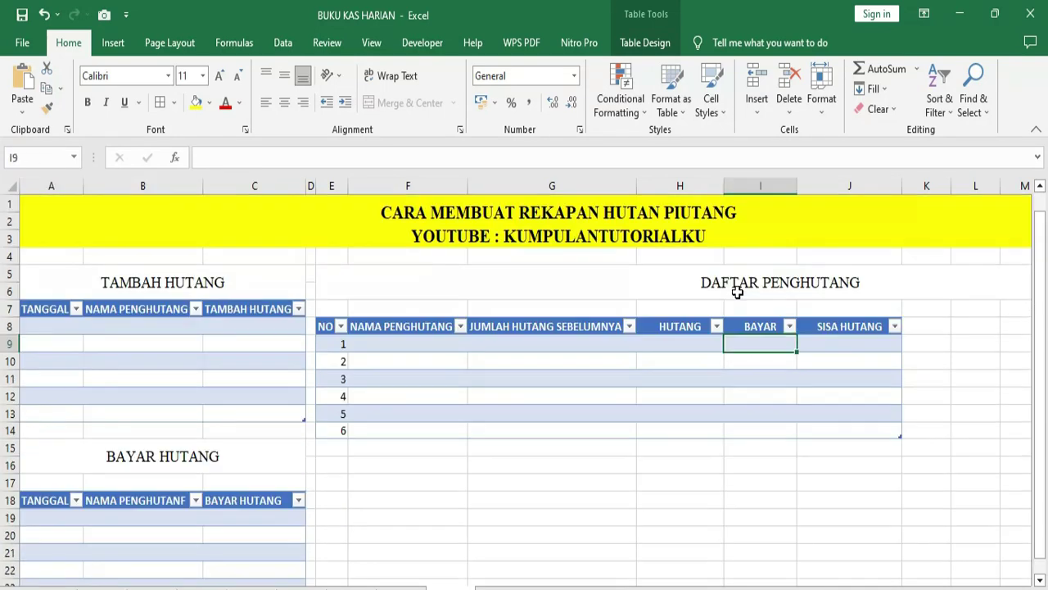
# Step: Rename the HUTANG header in H8 to TAMBAH HUTANG and widen column H to fit it
pyautogui.click(675, 341)
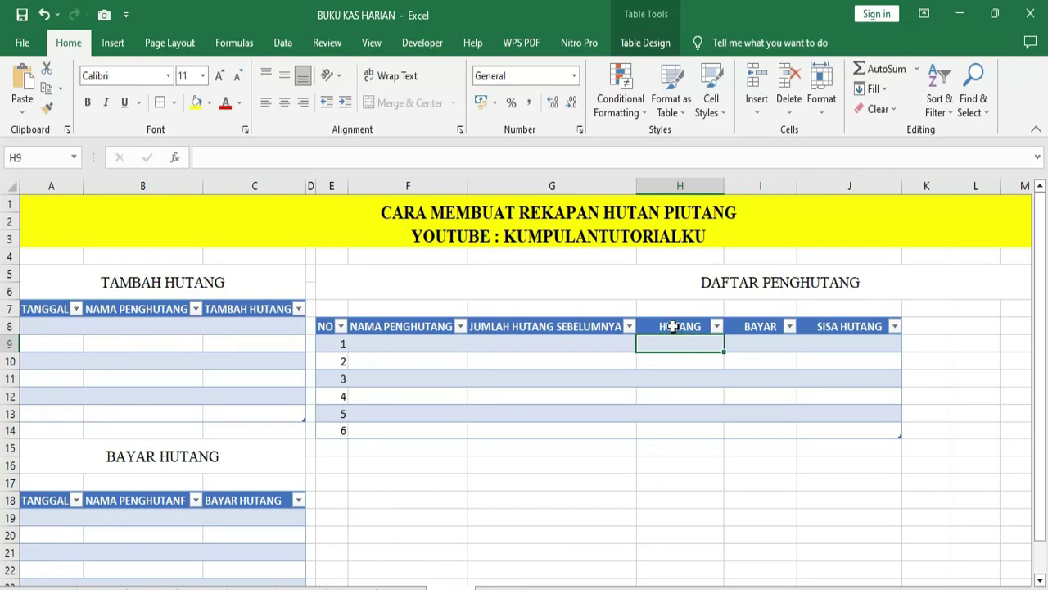
pyautogui.doubleClick(658, 325)
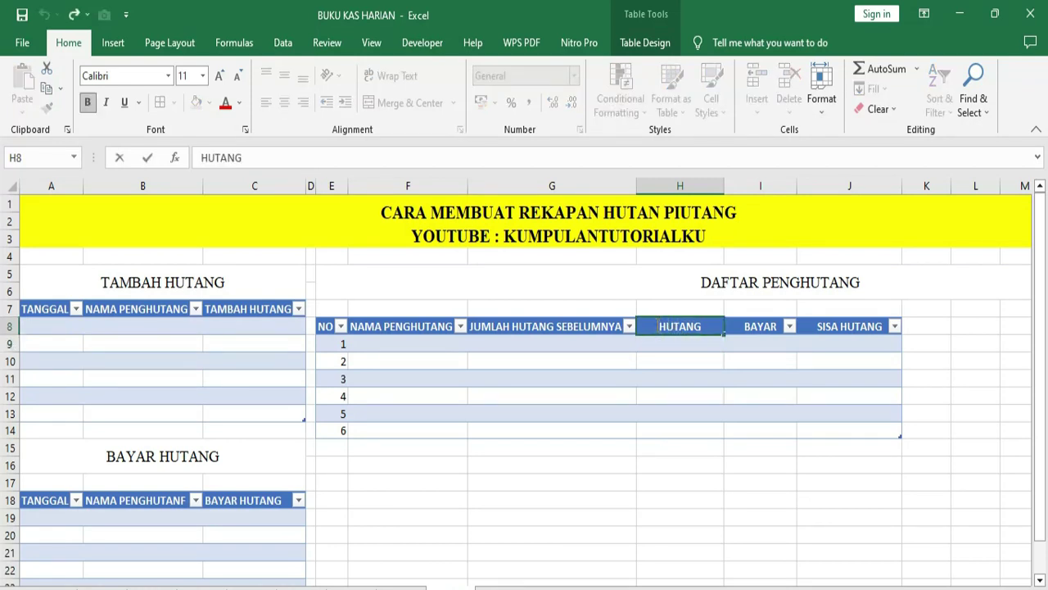
pyautogui.write('TAMBA')
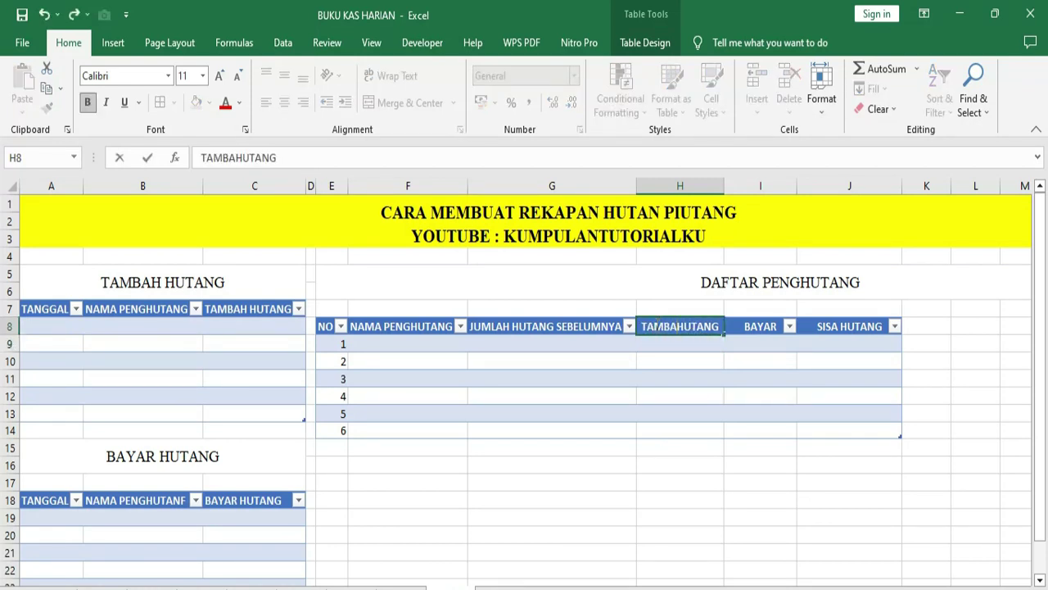
pyautogui.write('H')
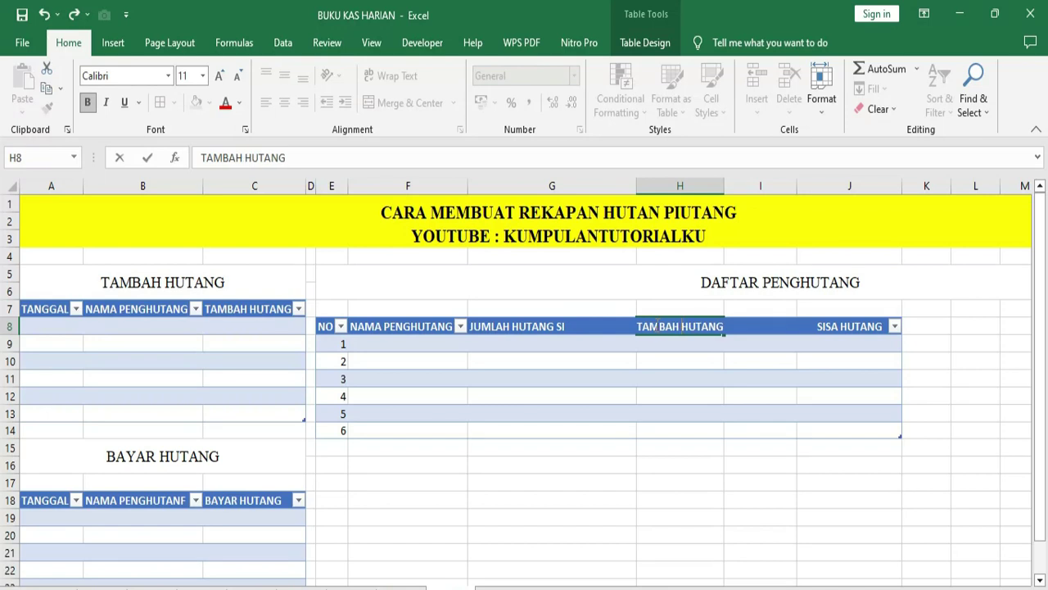
pyautogui.click(701, 565)
pyautogui.moveTo(725, 194); pyautogui.dragTo(753, 186)
# Step: Rename the BAYAR header in I8 to BAYAR HUTANG
pyautogui.doubleClick(810, 327)
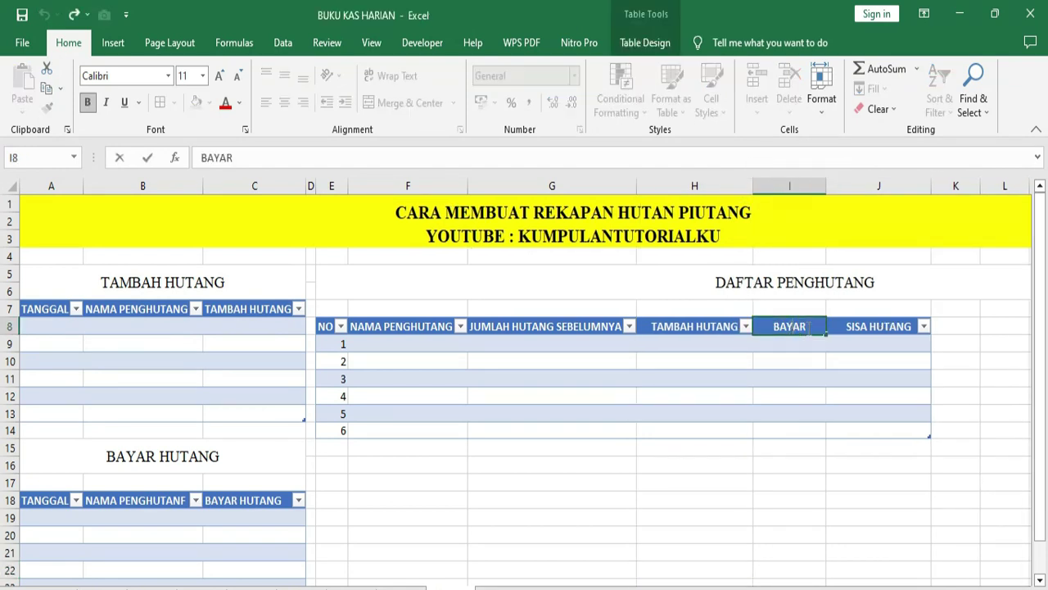
pyautogui.write('HUTANG')
pyautogui.click(817, 447)
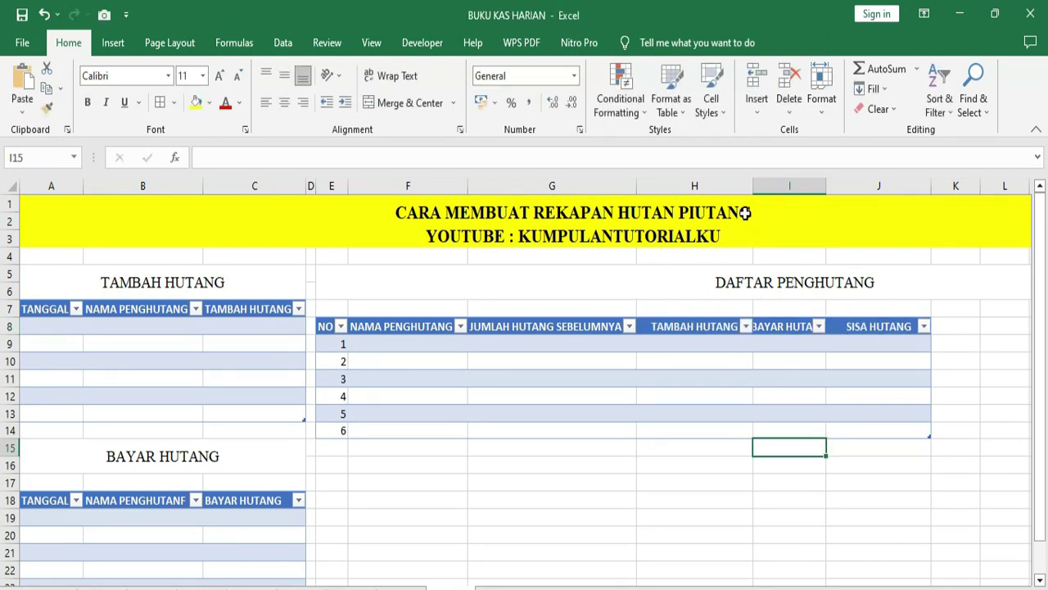
# Step: Adjust columns H, I and J to about the same width, wide enough for the BAYAR HUTANG header
pyautogui.moveTo(752, 188); pyautogui.dragTo(728, 190)
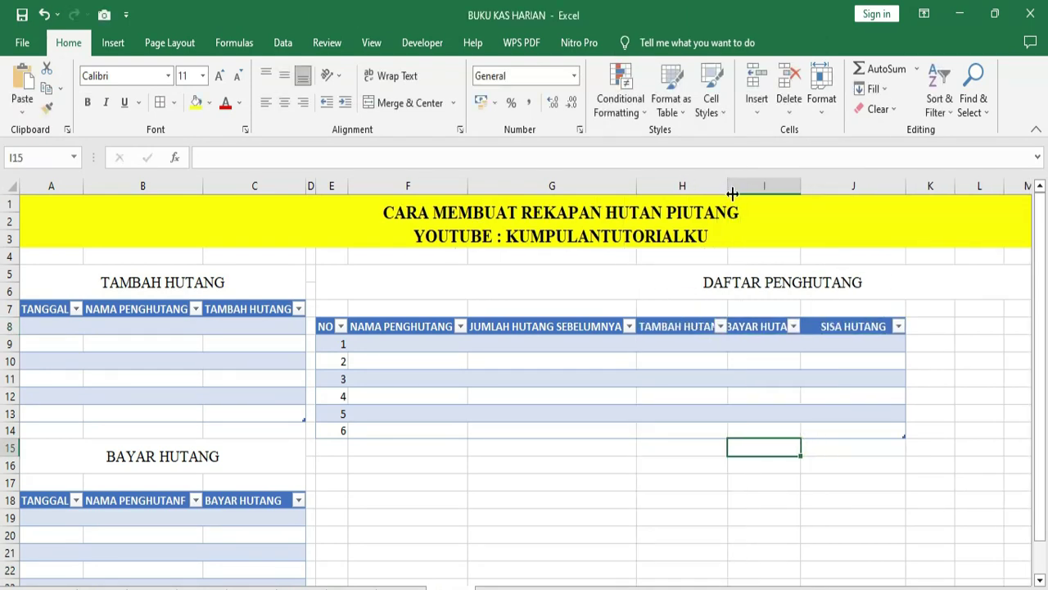
pyautogui.moveTo(801, 187); pyautogui.dragTo(827, 186)
pyautogui.moveTo(672, 186); pyautogui.dragTo(838, 184)
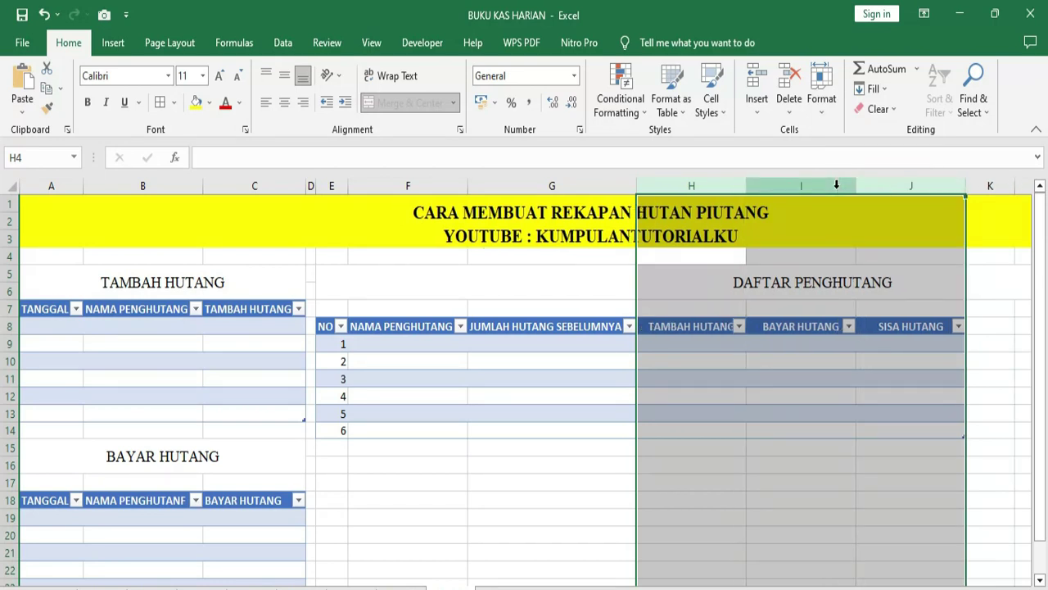
pyautogui.click(645, 413)
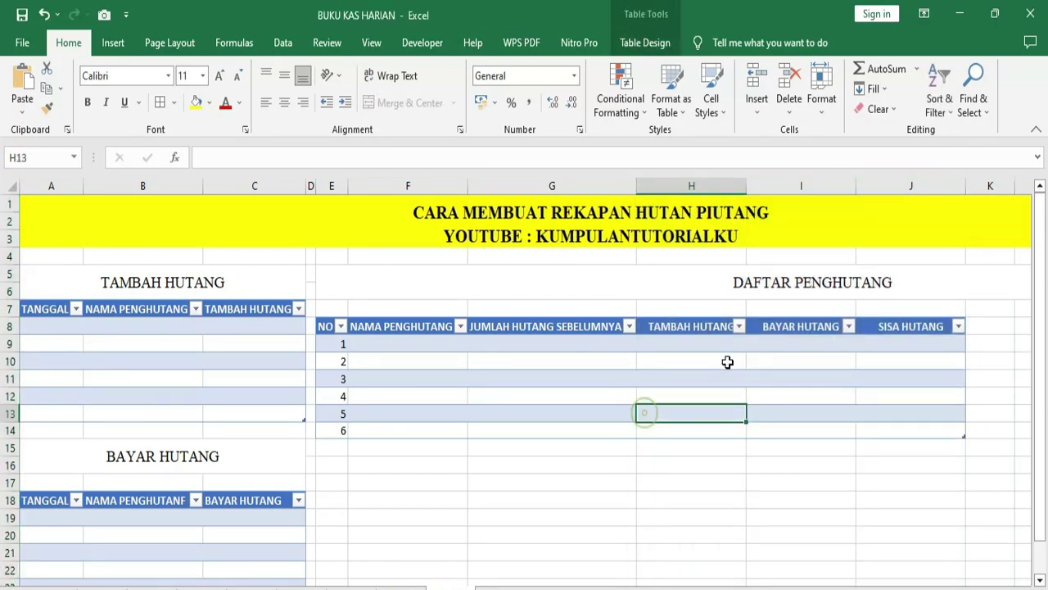
pyautogui.doubleClick(651, 328)
pyautogui.write('\\')
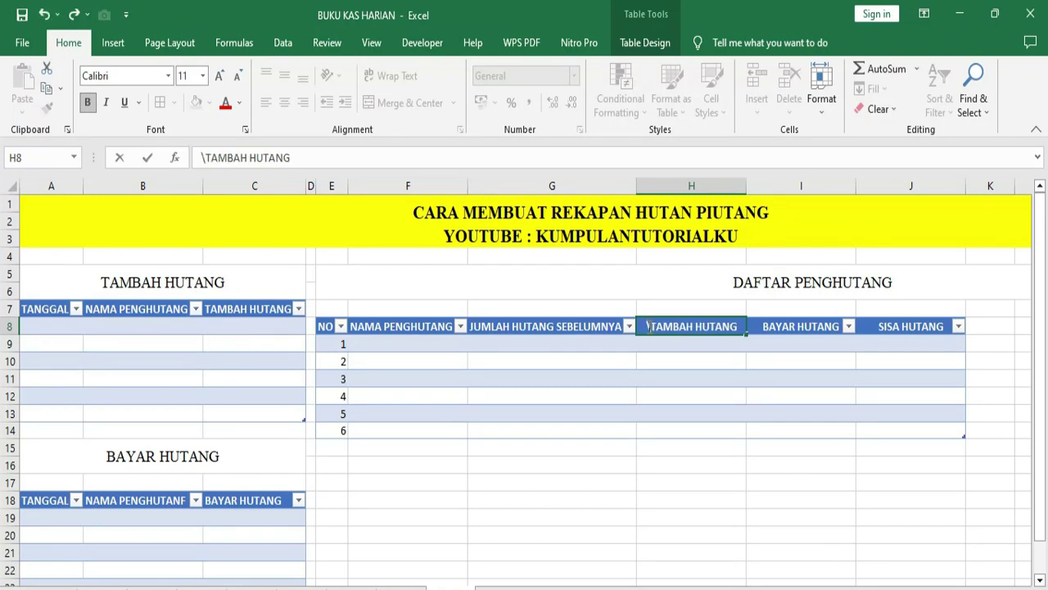
pyautogui.press('BackSpace')
pyautogui.click(695, 436)
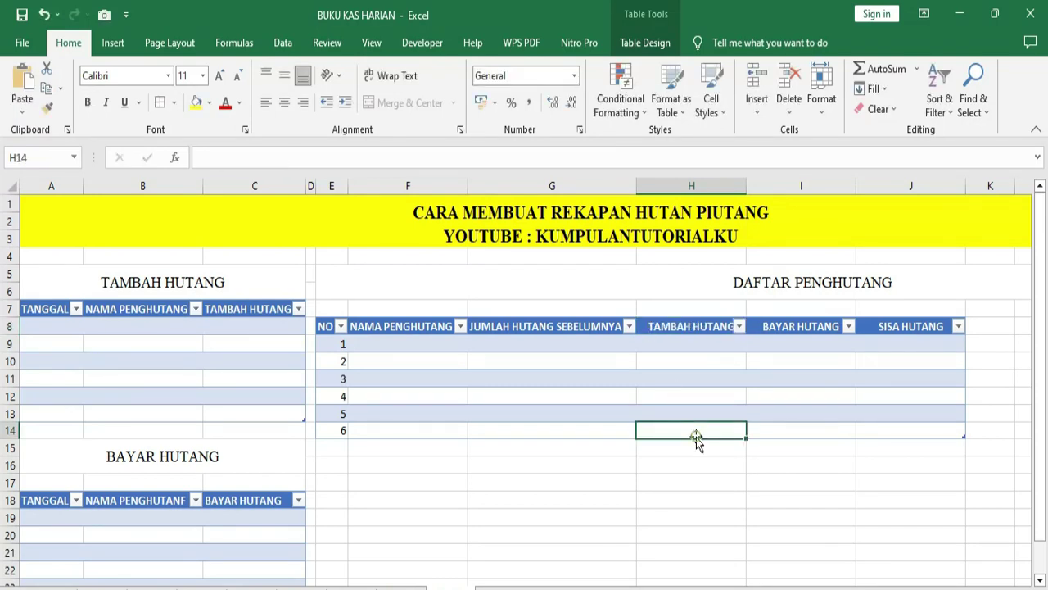
# Step: Widen column H slightly so the TAMBAH HUTANG header fits beside its filter arrow
pyautogui.moveTo(751, 193); pyautogui.dragTo(754, 194)
pyautogui.click(629, 462)
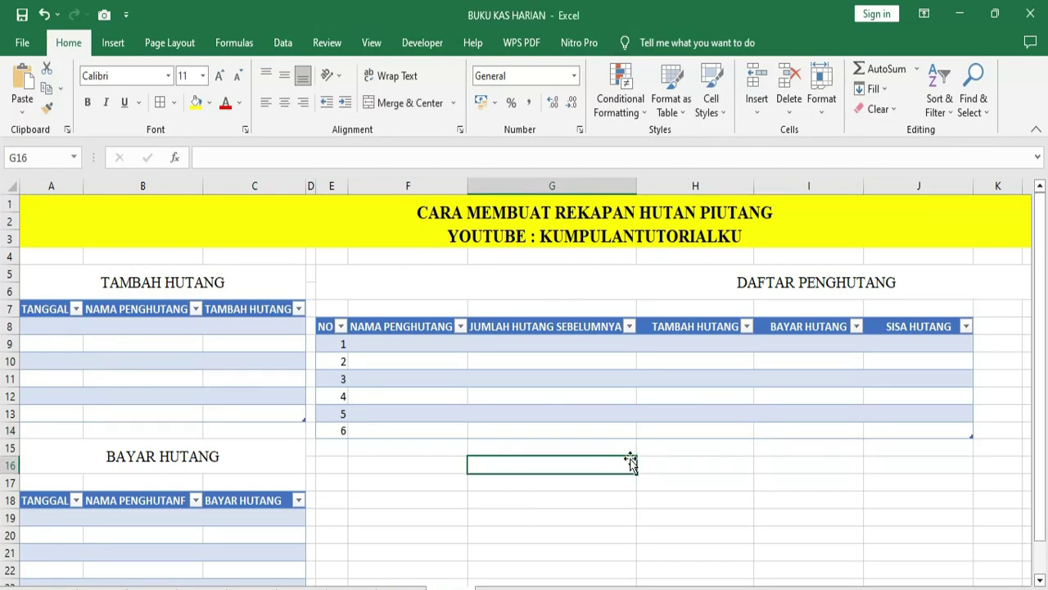
# Step: Enter =SUMIF(B8;[@[NAMA PENGHUTANG]];C8) in H9, the first TAMBAH HUTANG cell of the DAFTAR PENGHUTANG table
pyautogui.click(680, 341)
pyautogui.write('=')
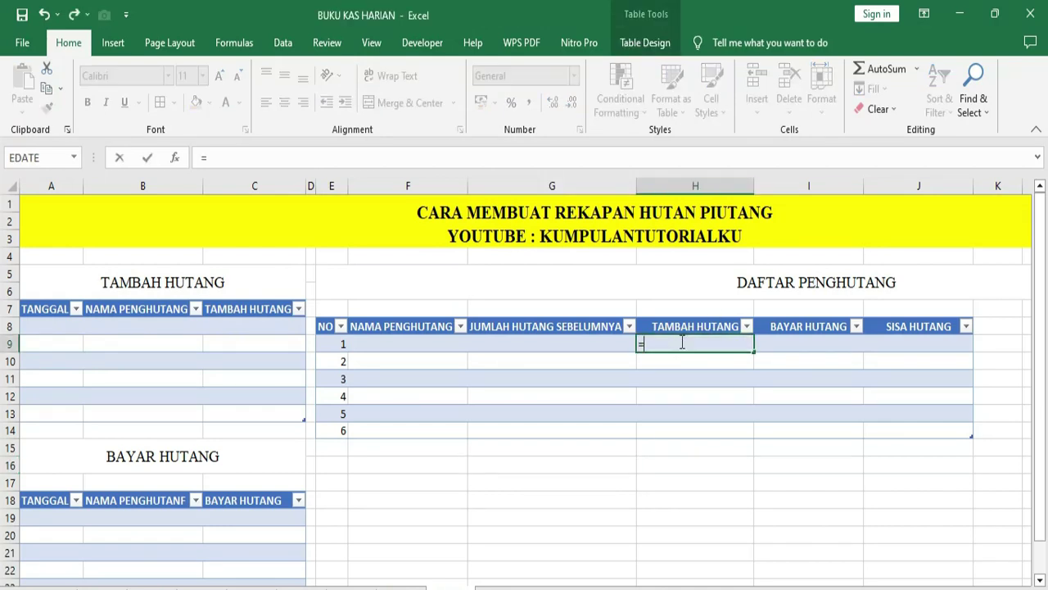
pyautogui.write('SUMIF')
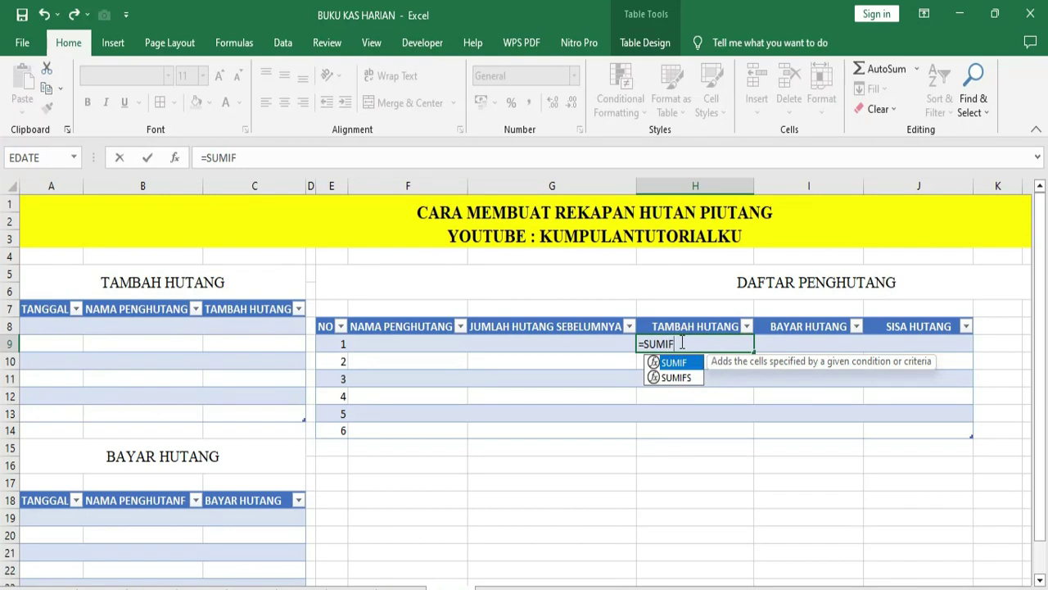
pyautogui.write('(')
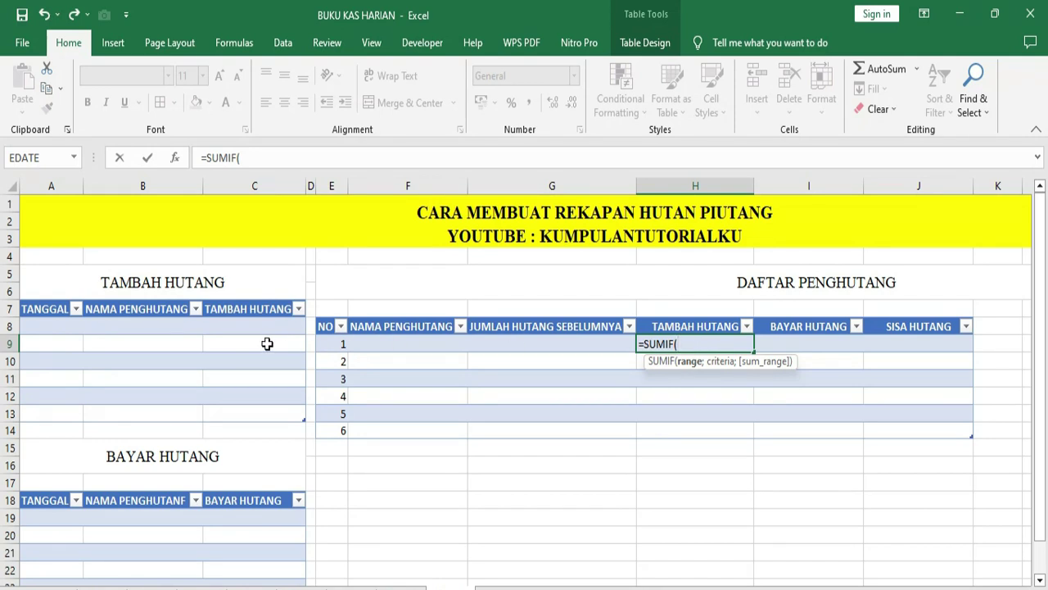
pyautogui.click(159, 325)
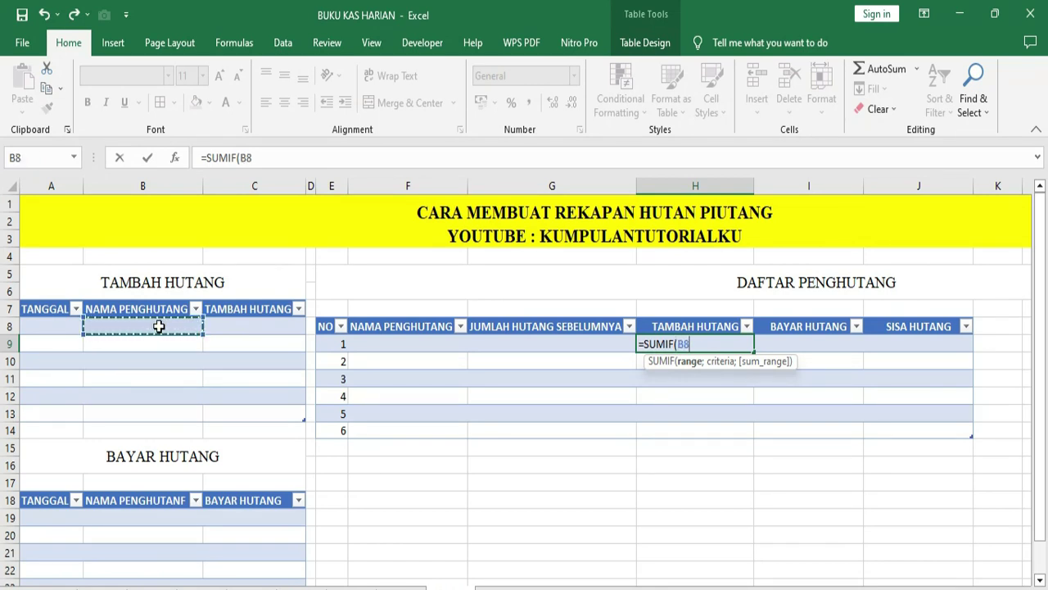
pyautogui.write(';')
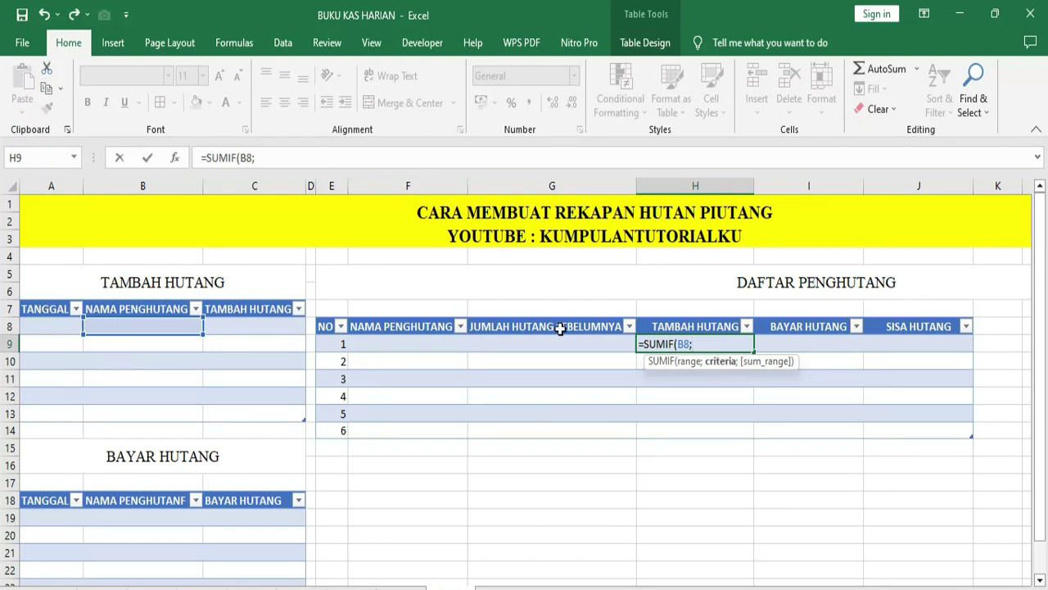
pyautogui.click(400, 345)
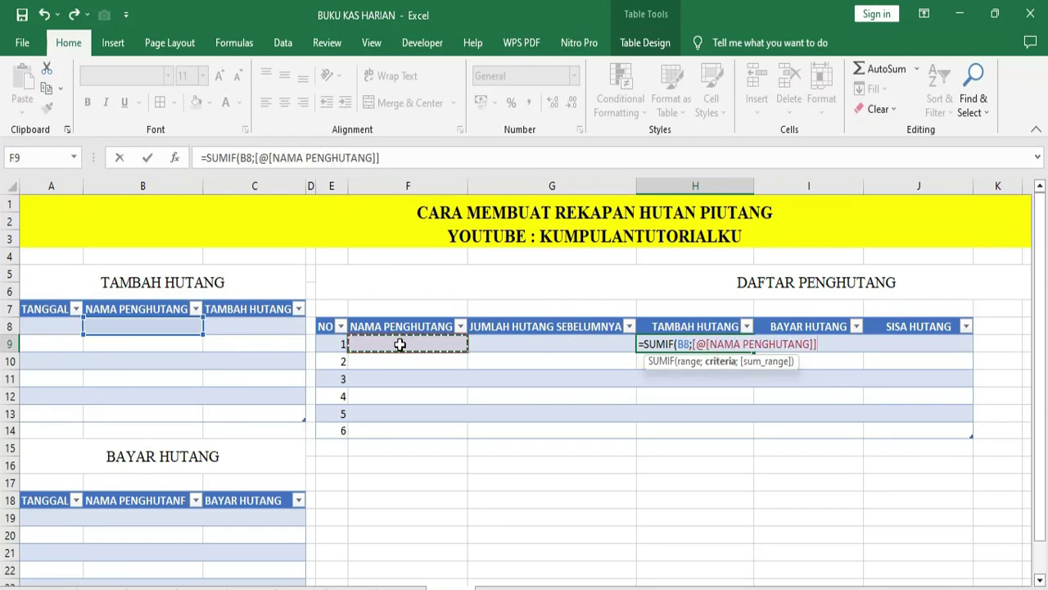
pyautogui.write(';')
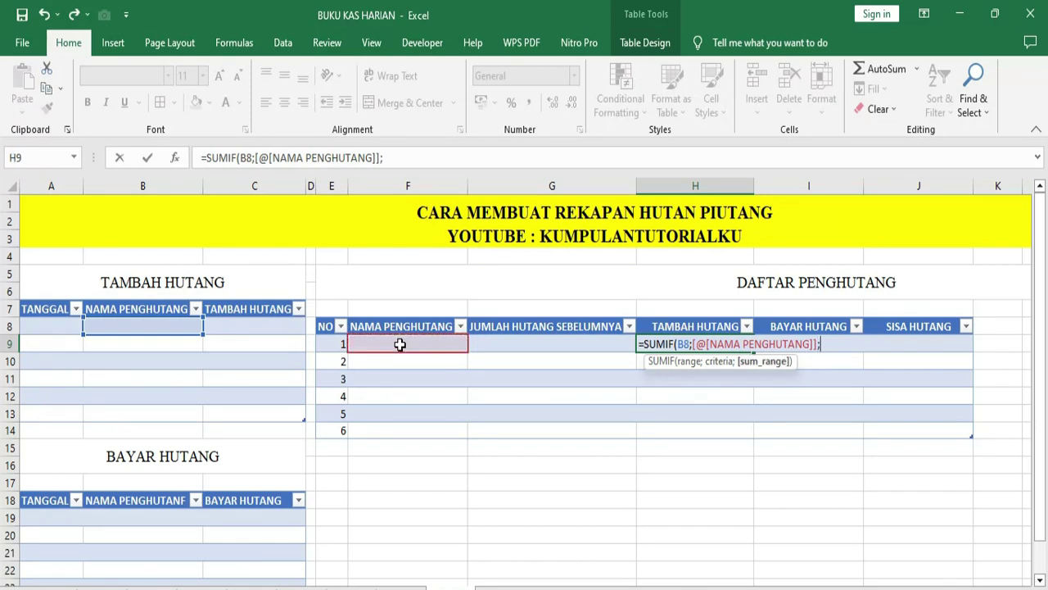
pyautogui.click(252, 324)
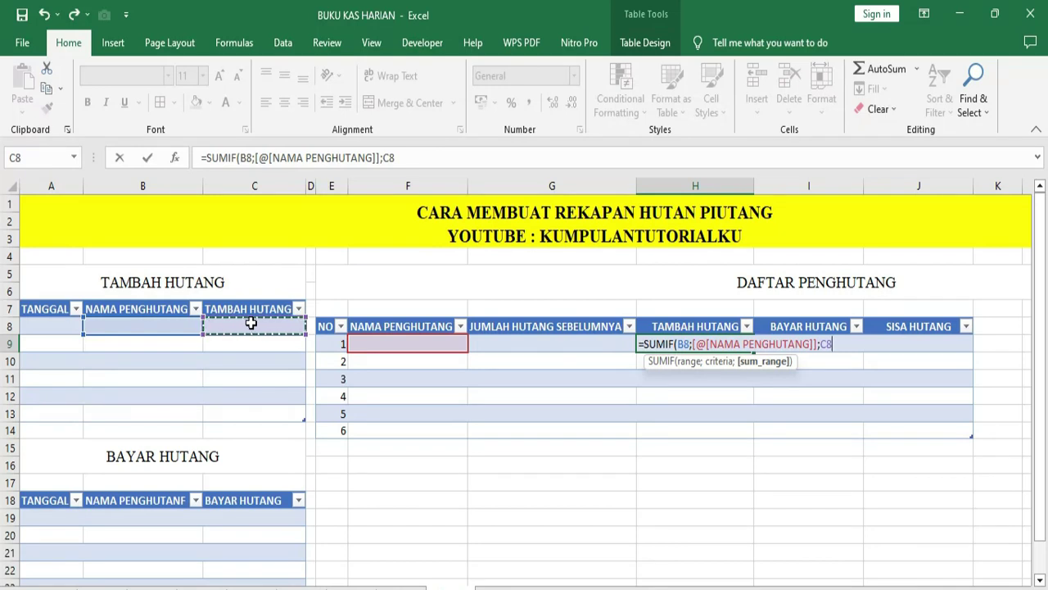
pyautogui.write(')')
pyautogui.press('Return')
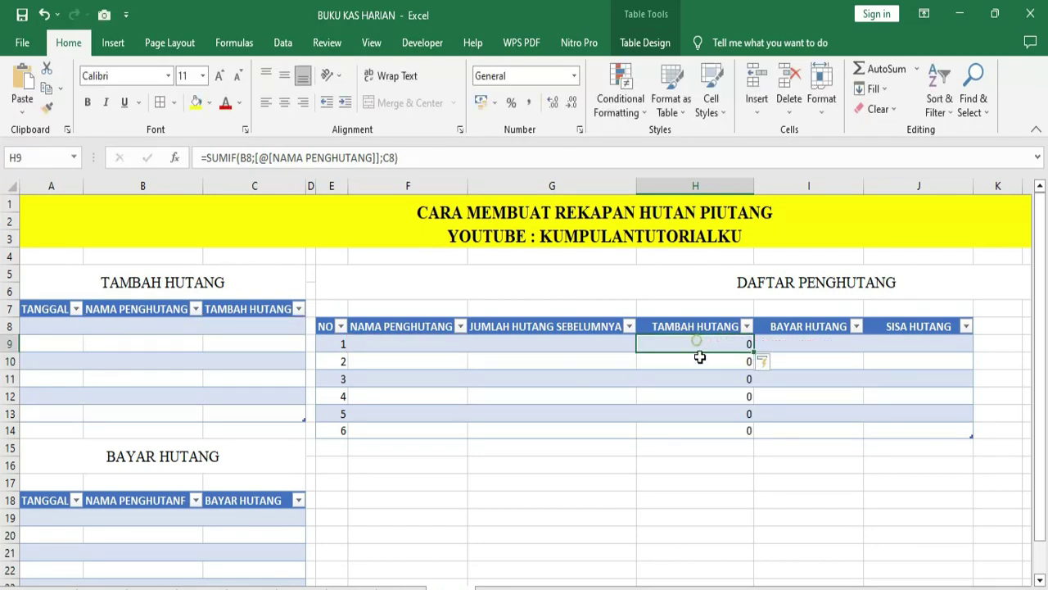
# Step: Format the TAMBAH HUTANG cells H9:H14 as Accounting with the Rp symbol and 2 decimal places
pyautogui.moveTo(698, 346); pyautogui.dragTo(712, 424)
pyautogui.rightClick(674, 362)
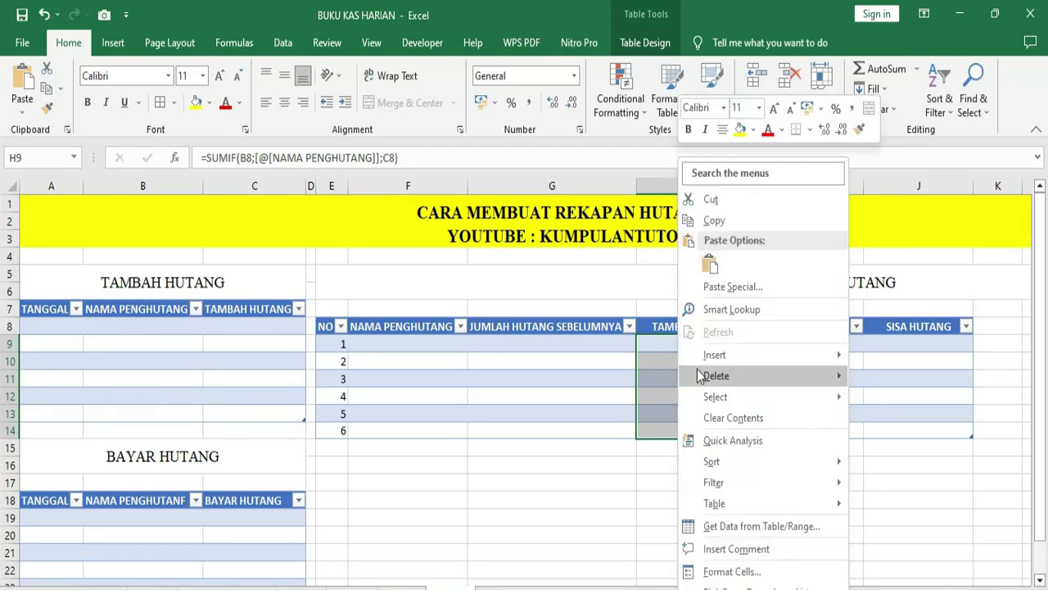
pyautogui.click(731, 572)
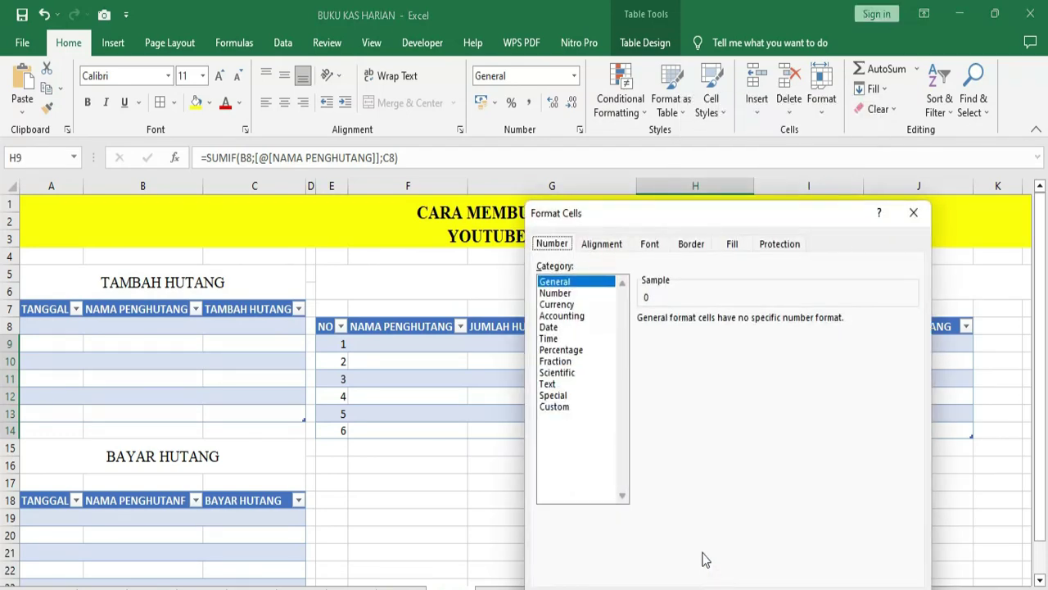
pyautogui.click(565, 320)
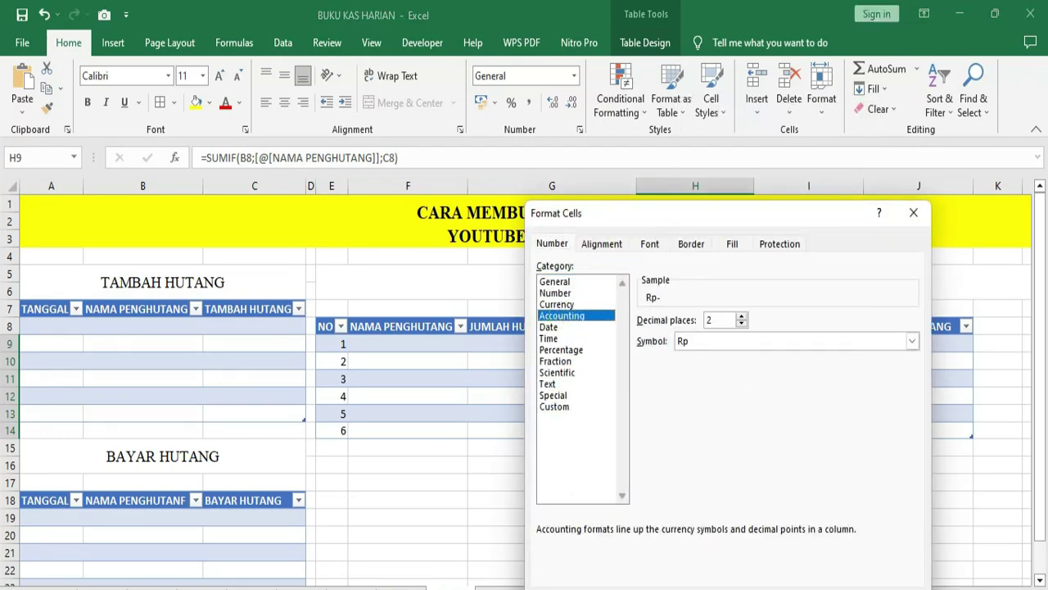
pyautogui.click(844, 588)
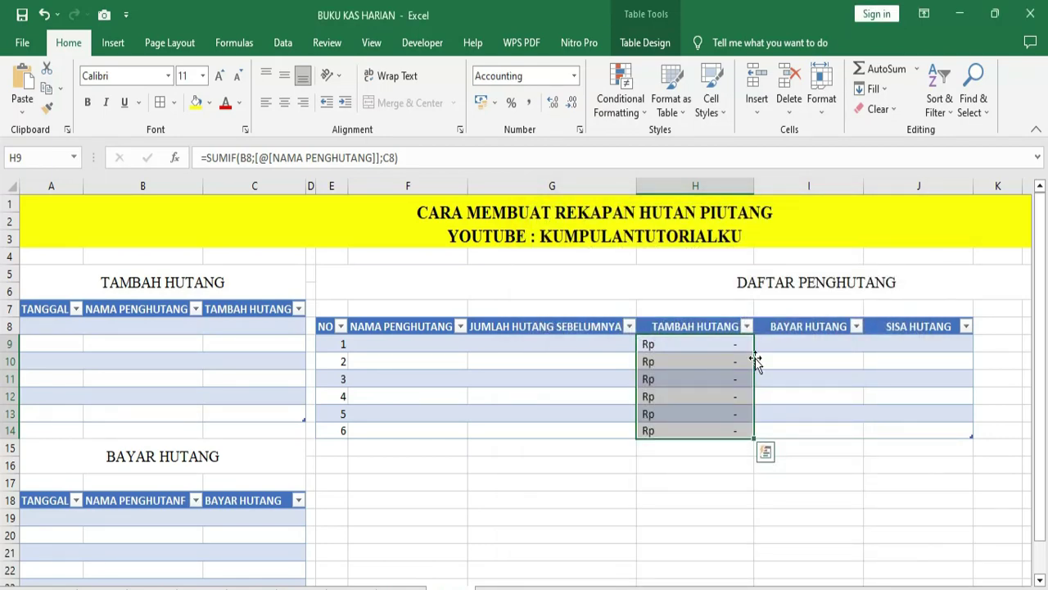
# Step: Enter =SUMIF(B19;[@[NAMA PENGHUTANG]];C19) in I9, the first BAYAR HUTANG cell of the DAFTAR PENGHUTANG table
pyautogui.click(798, 338)
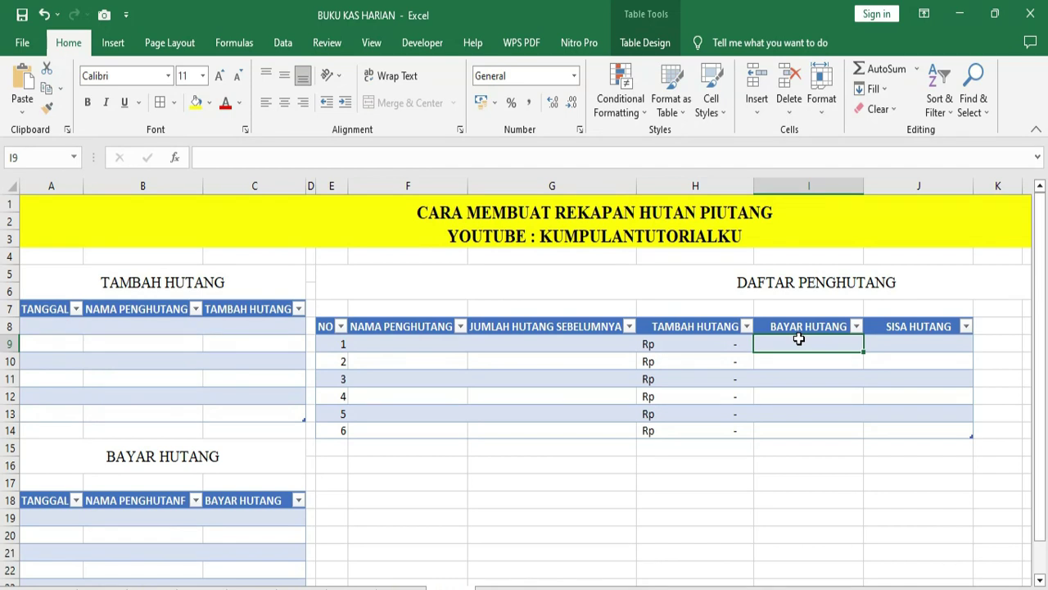
pyautogui.write('=SUMIF')
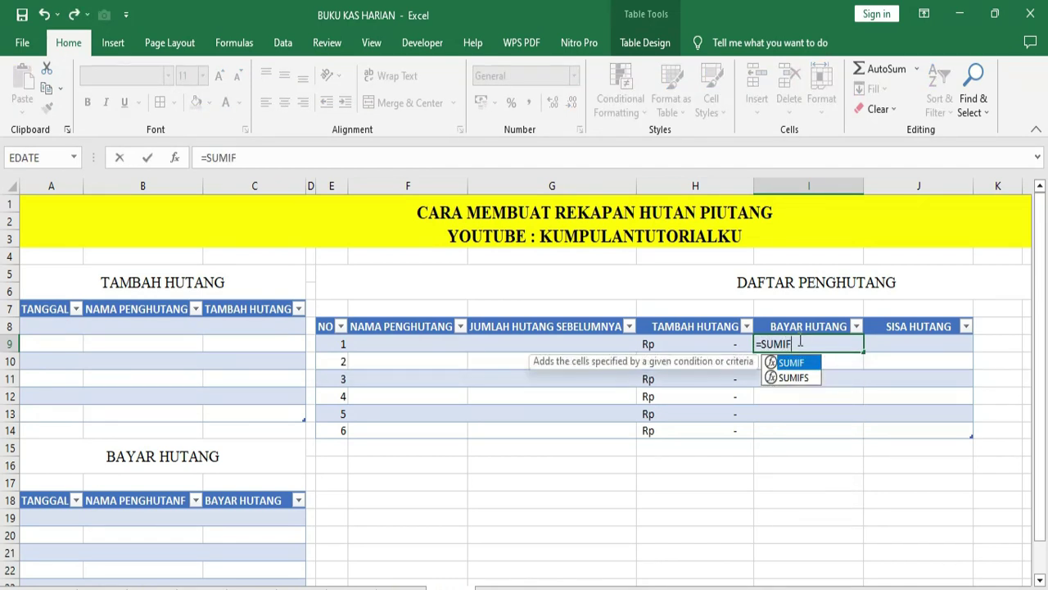
pyautogui.write('(')
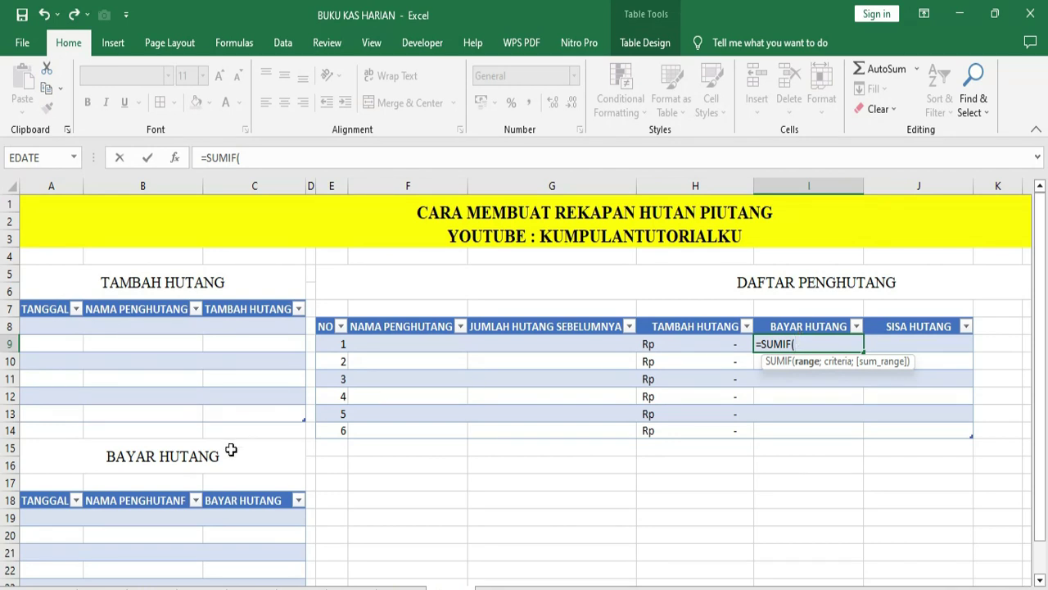
pyautogui.click(137, 518)
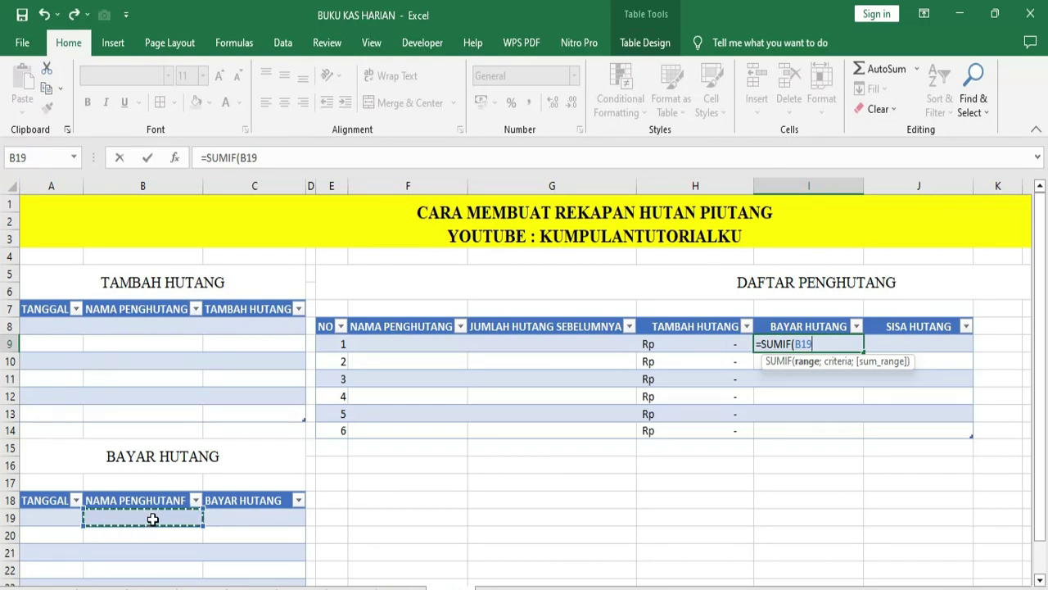
pyautogui.write(';')
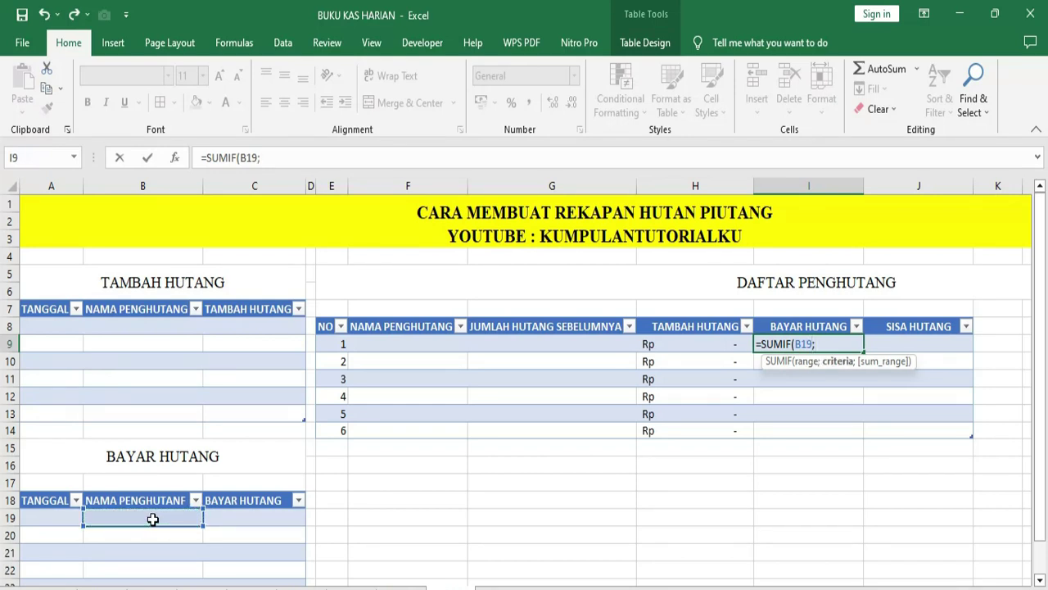
pyautogui.click(385, 345)
pyautogui.write(';')
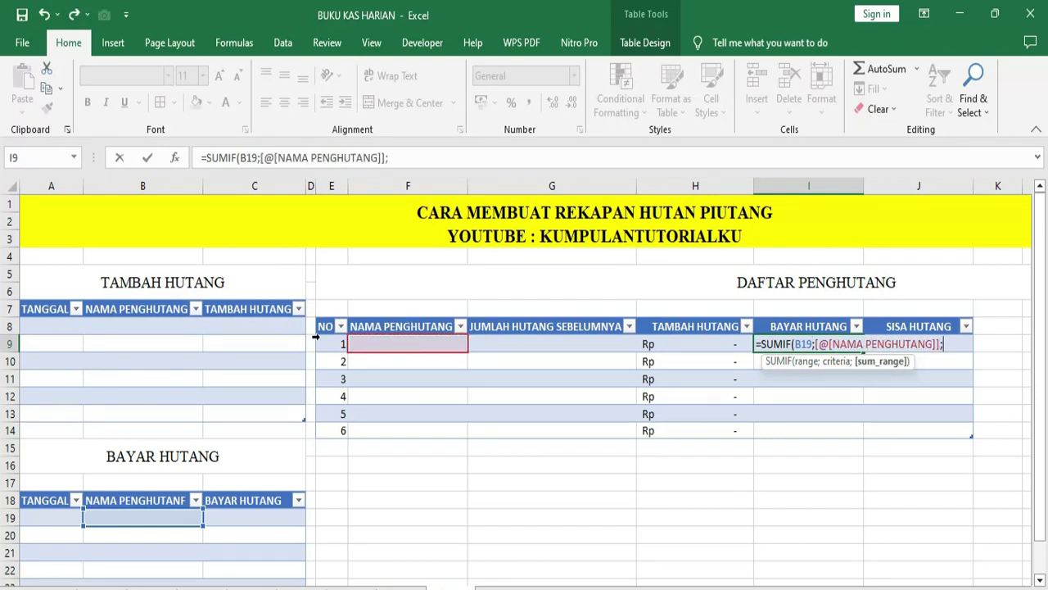
pyautogui.click(241, 518)
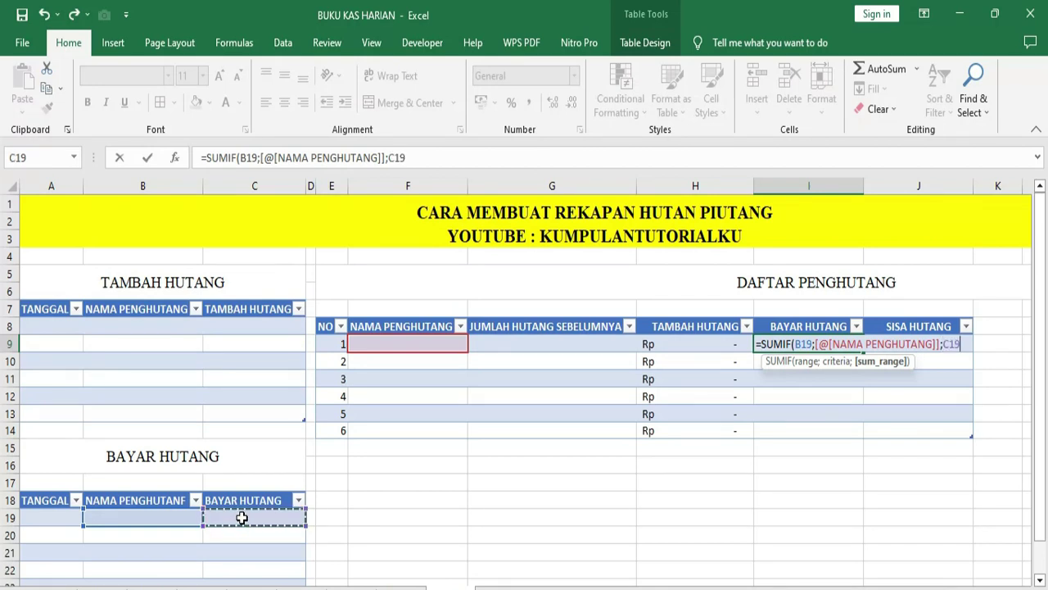
pyautogui.write(')')
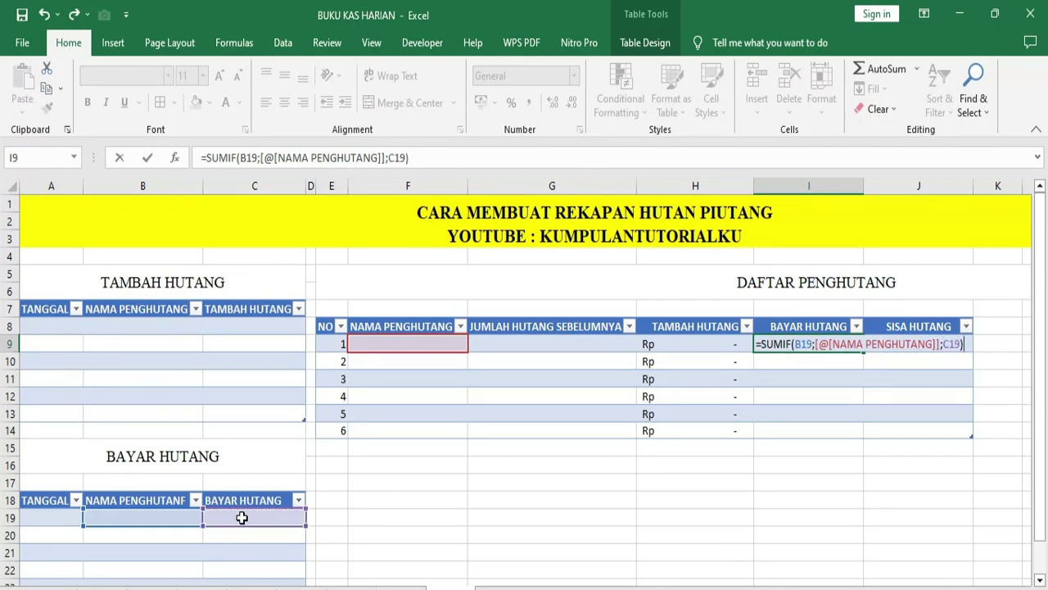
pyautogui.press('Return')
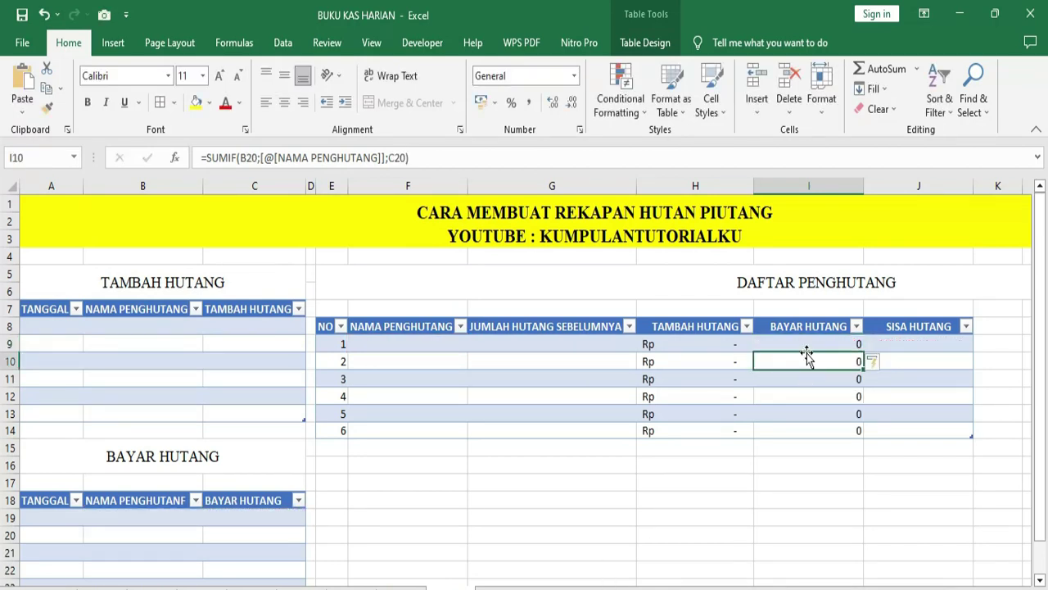
# Step: Format the BAYAR HUTANG cells I9:I14 as Accounting with the Rp symbol and 2 decimal places
pyautogui.moveTo(807, 345); pyautogui.dragTo(824, 426)
pyautogui.rightClick(816, 407)
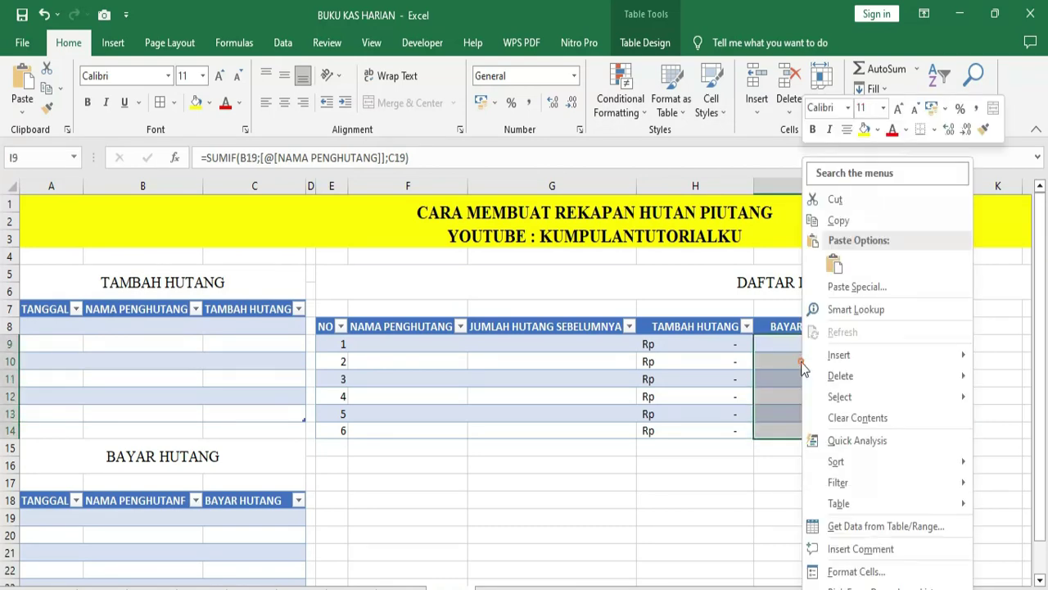
pyautogui.click(847, 574)
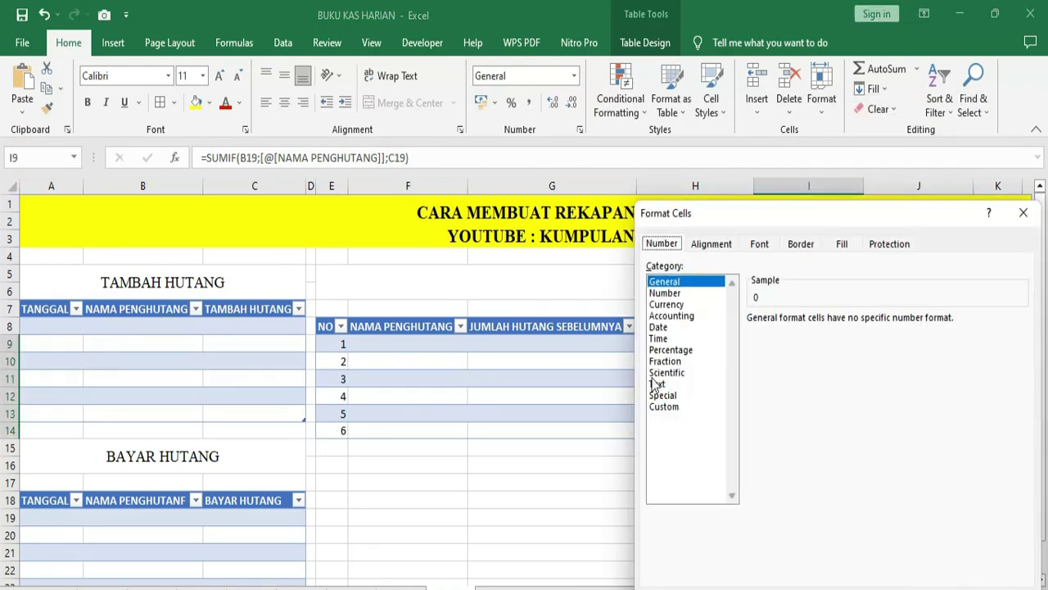
pyautogui.click(673, 316)
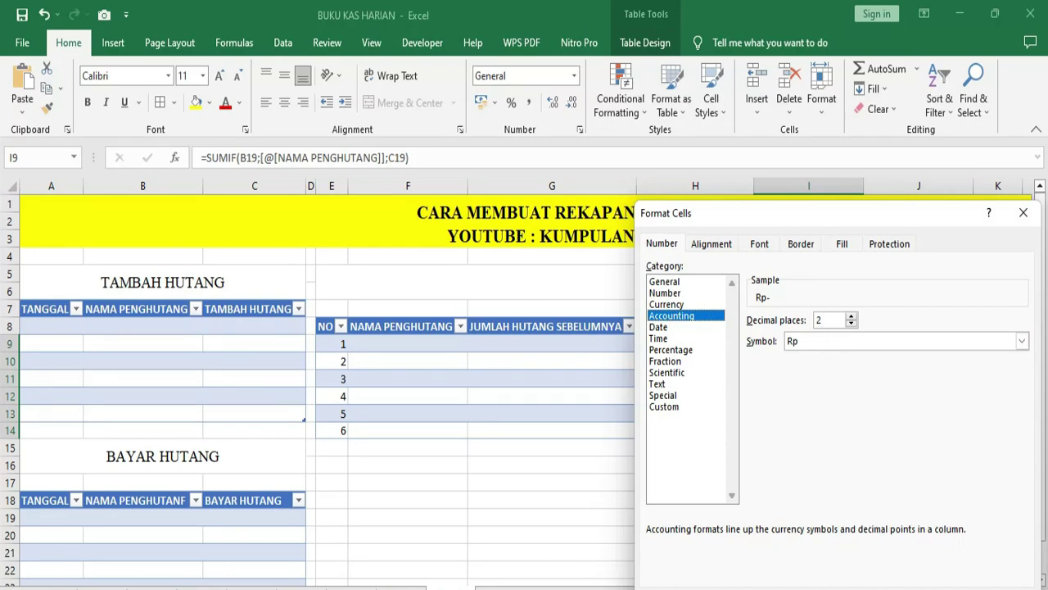
pyautogui.press('Return')
pyautogui.click(870, 518)
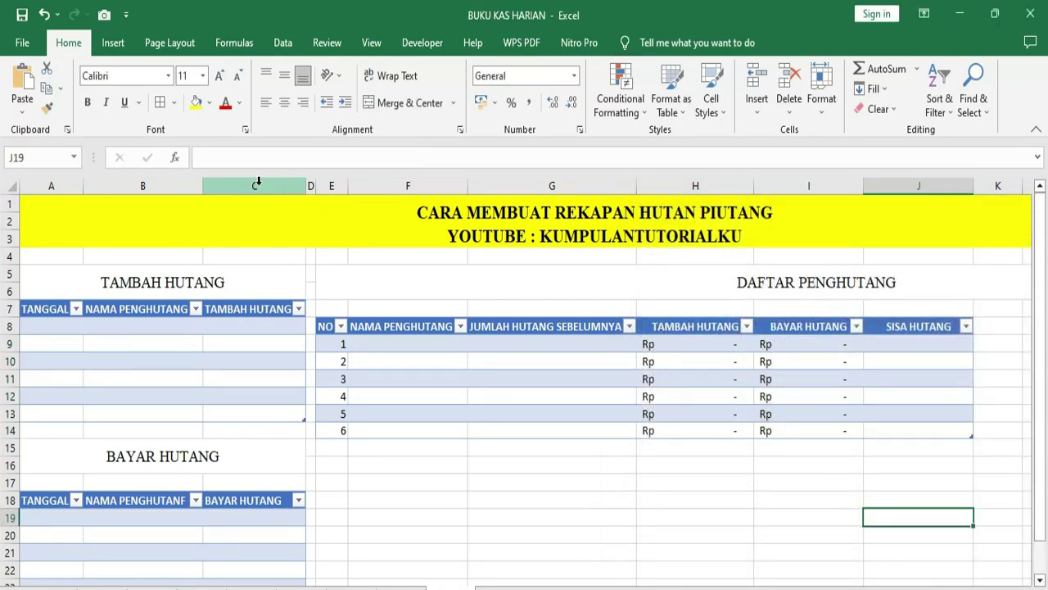
# Step: Correct the header in B18 to NAMA PENGHUTANG and make column B just wide enough to show it beside its filter arrow
pyautogui.moveTo(202, 186); pyautogui.dragTo(227, 188)
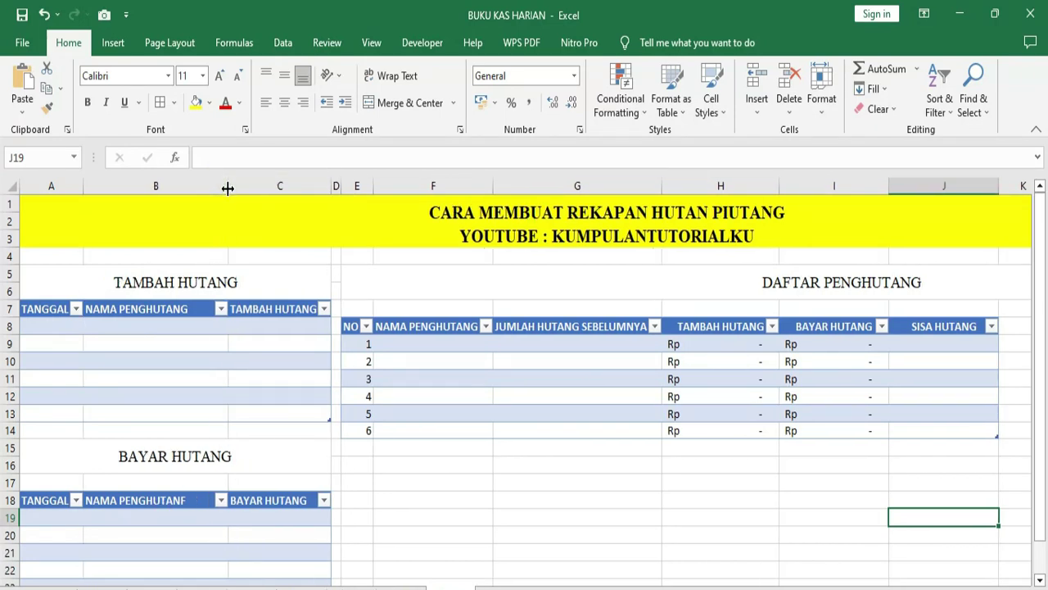
pyautogui.click(190, 500)
pyautogui.doubleClick(197, 499)
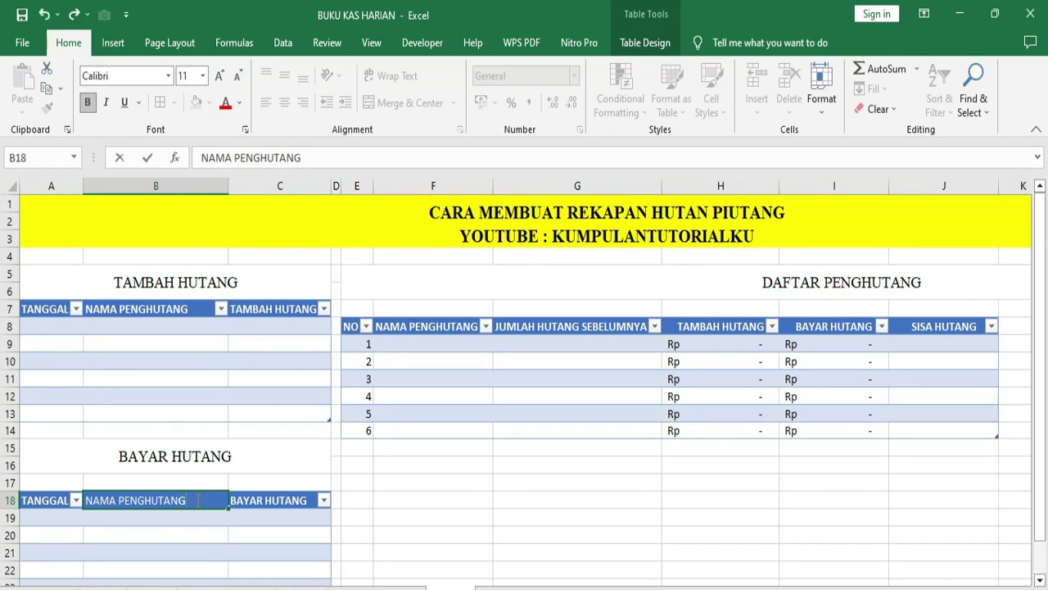
pyautogui.click(513, 495)
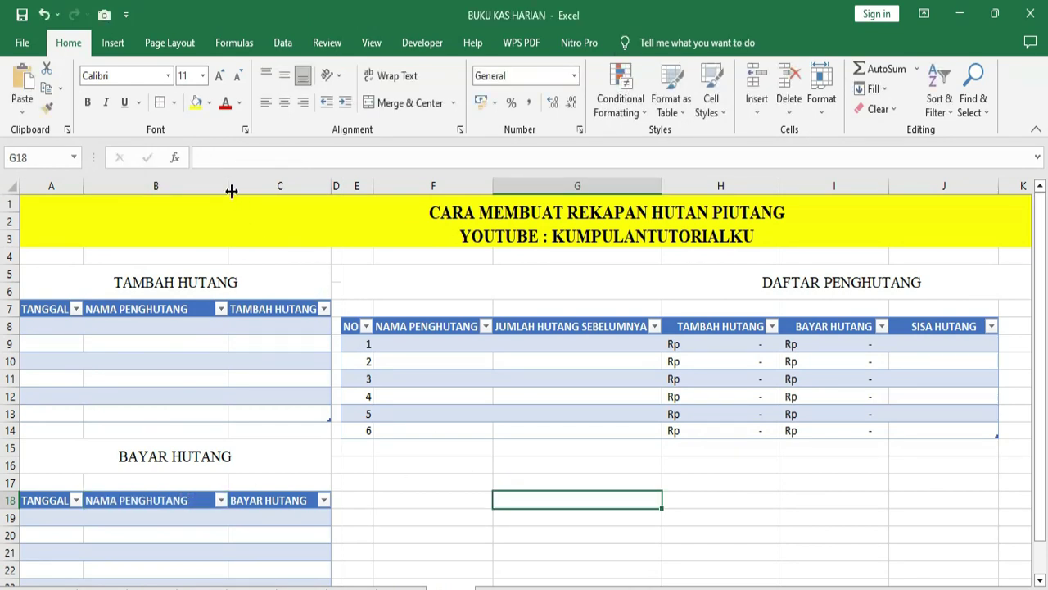
pyautogui.moveTo(232, 190); pyautogui.dragTo(211, 191)
pyautogui.moveTo(197, 194)
pyautogui.mouseDown()
pyautogui.moveTo(197, 181)
pyautogui.moveTo(204, 185)
pyautogui.mouseUp()
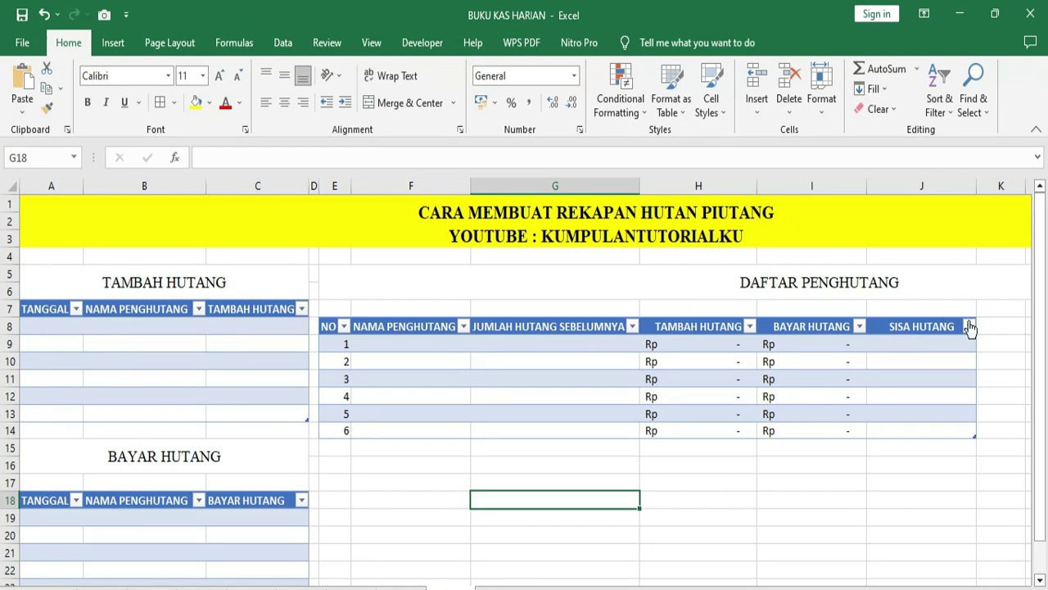
# Step: Enter =[@[JUMLAH HUTANG SEBELUMNYA]]+[@[TAMBAH HUTANG]]-[@[BAYAR HUTANG]] in J9, the first SISA HUTANG cell of the DAFTAR PENGHUTANG table
pyautogui.click(923, 343)
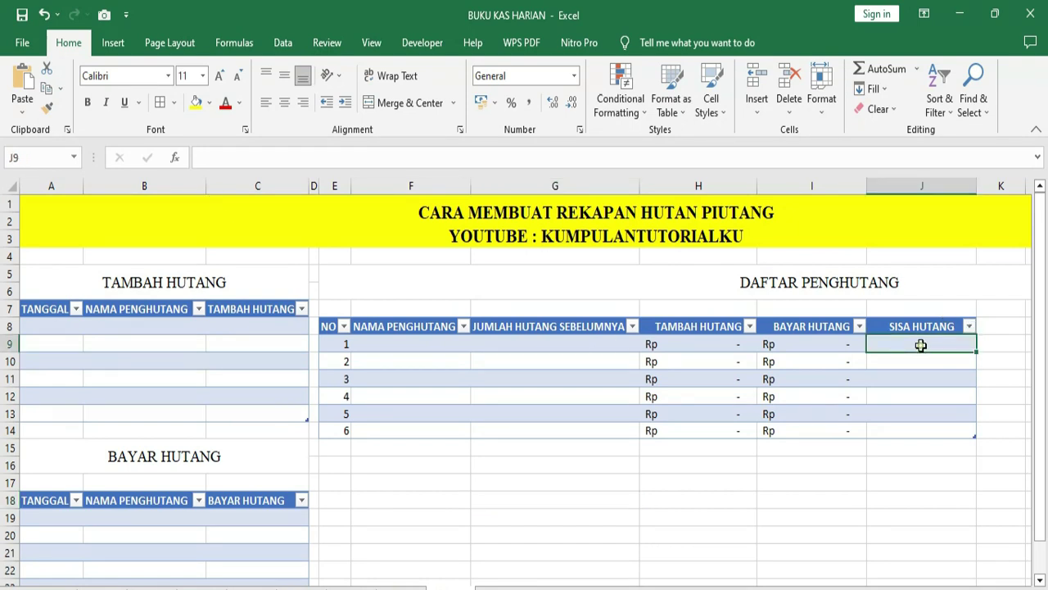
pyautogui.click(705, 332)
pyautogui.click(787, 332)
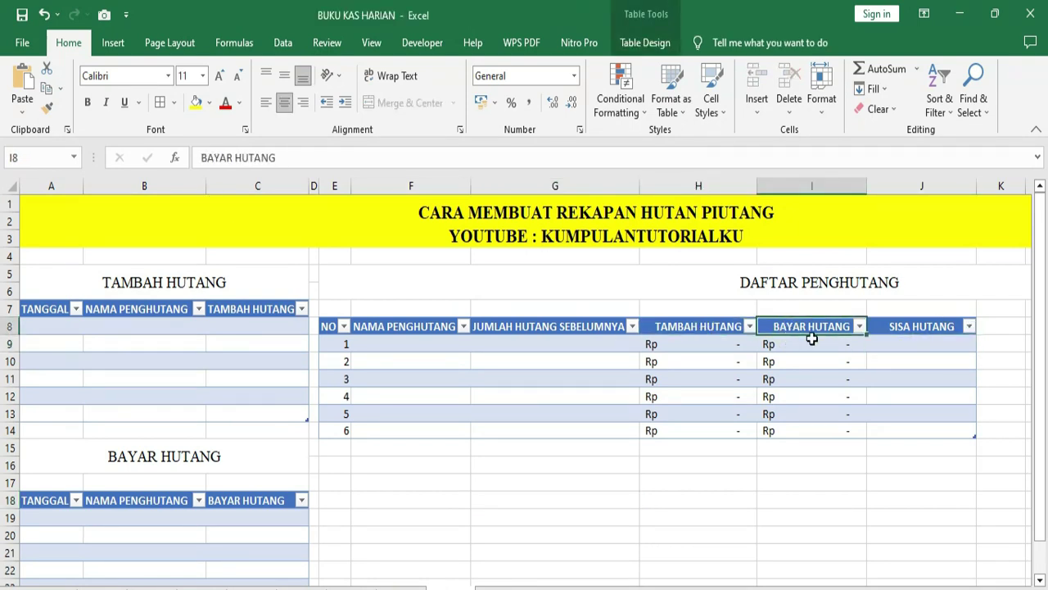
pyautogui.click(901, 347)
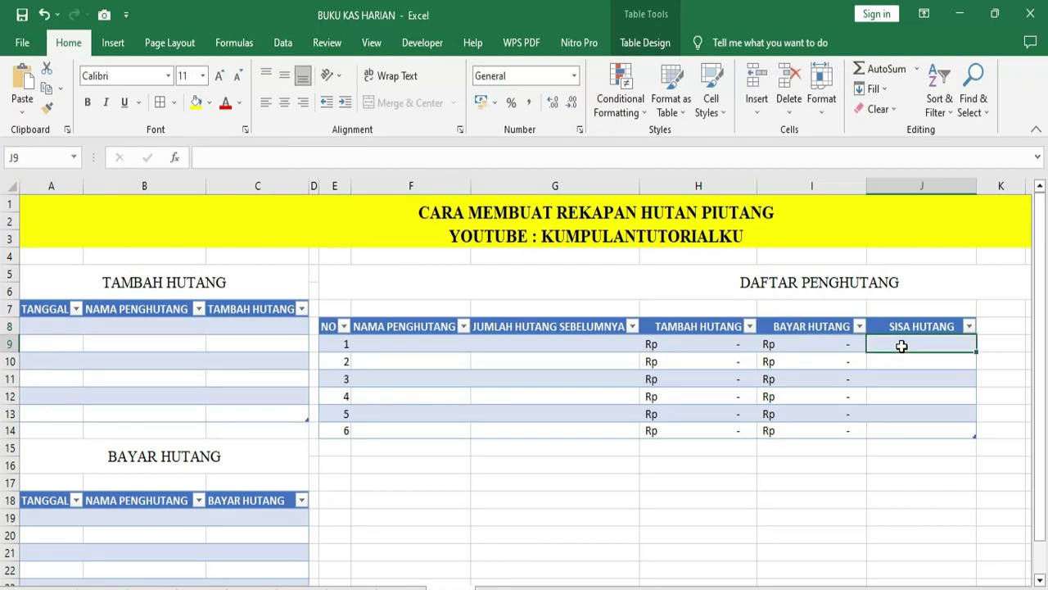
pyautogui.write('=')
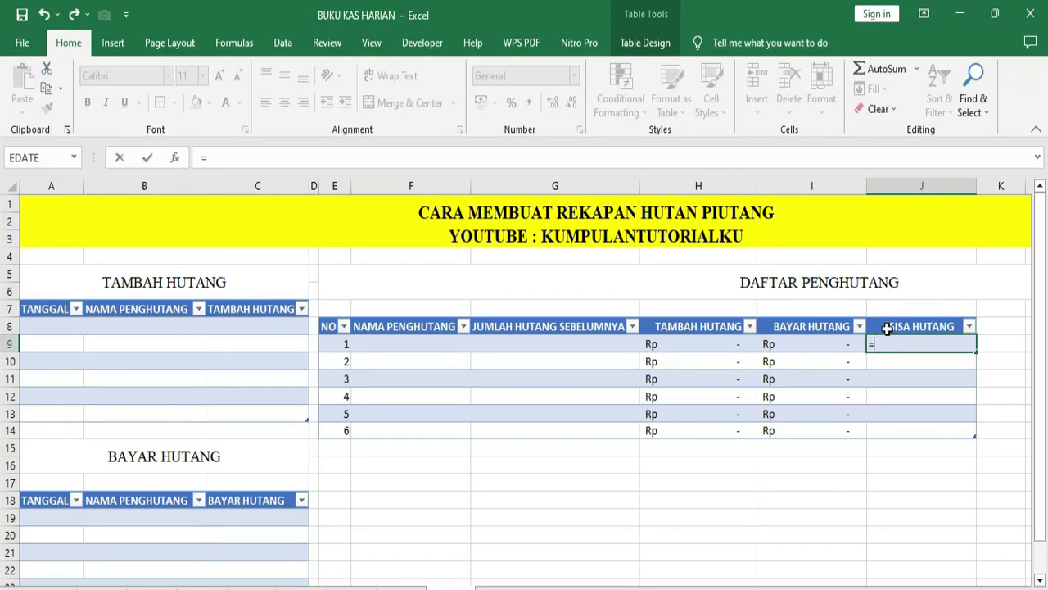
pyautogui.click(540, 346)
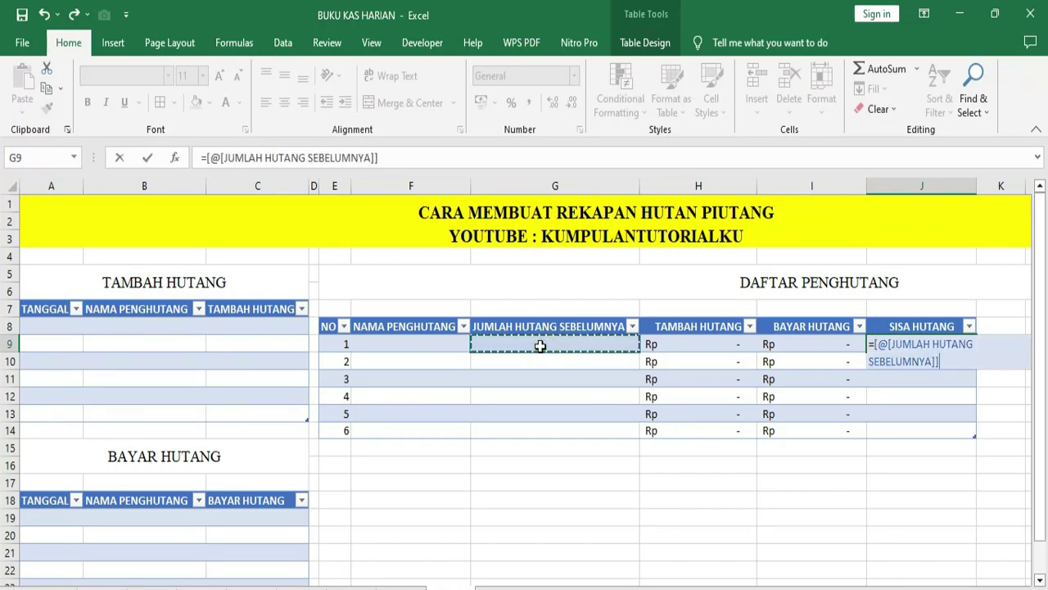
pyautogui.write('+')
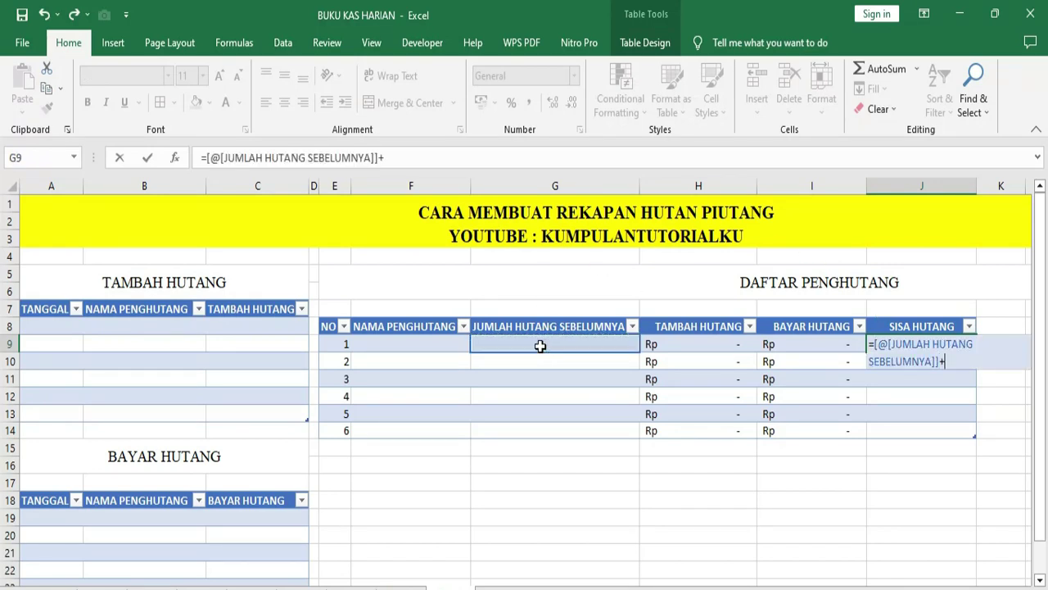
pyautogui.click(706, 347)
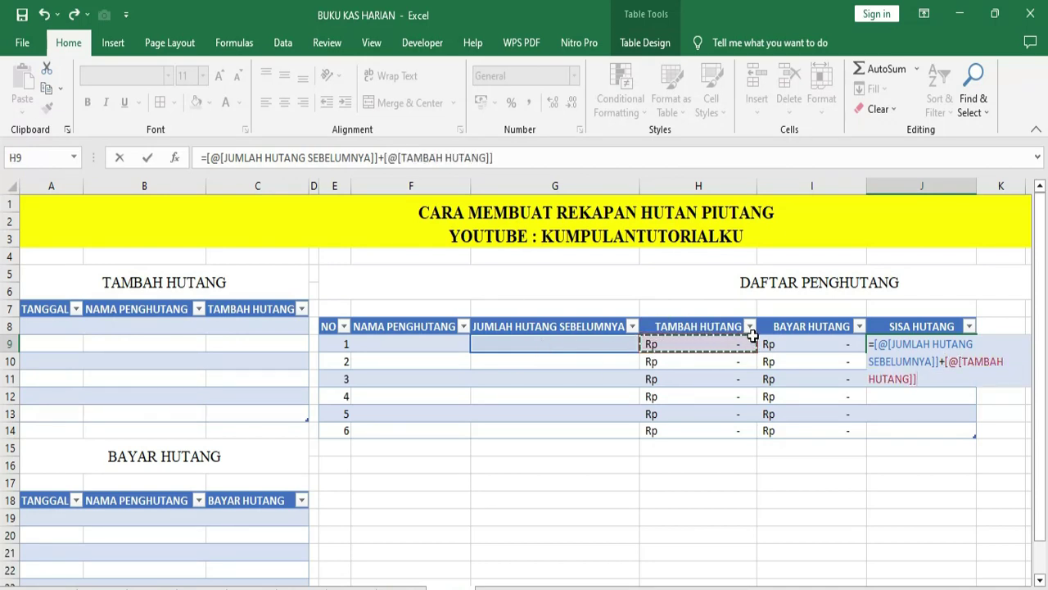
pyautogui.write('-')
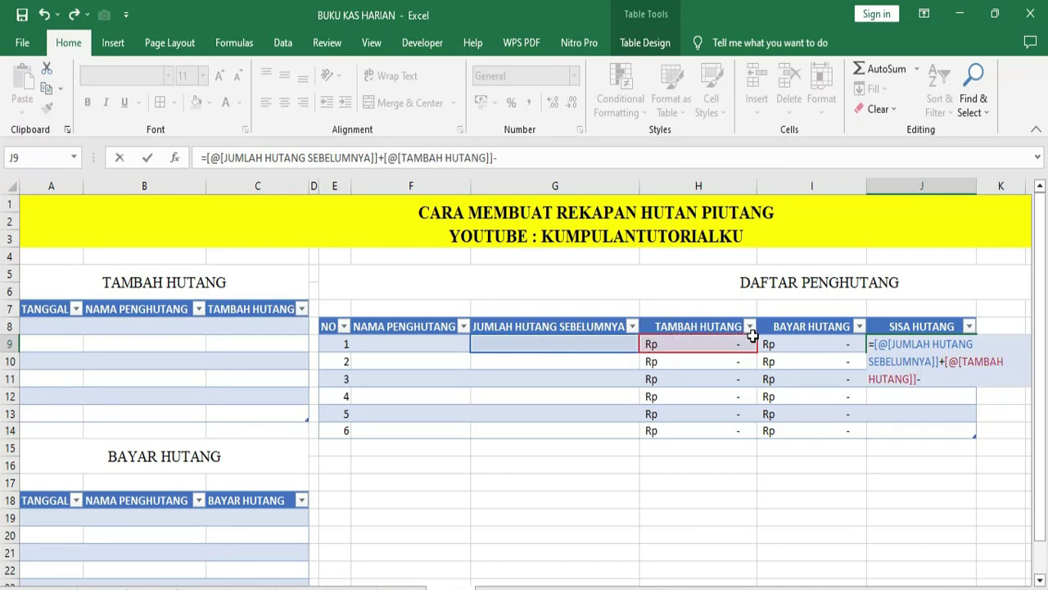
pyautogui.click(809, 345)
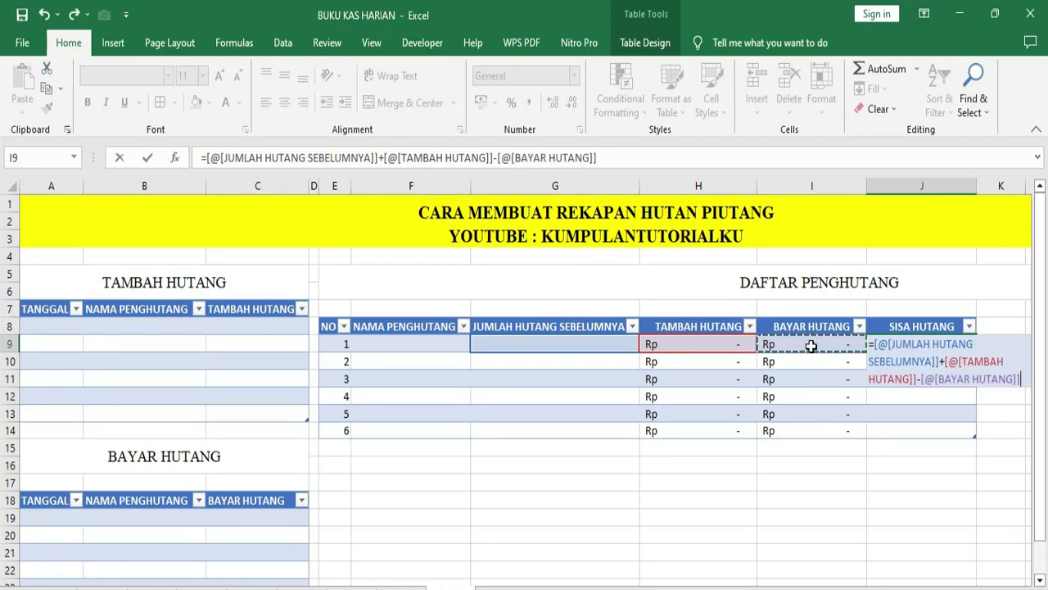
pyautogui.write(')')
pyautogui.press('Return')
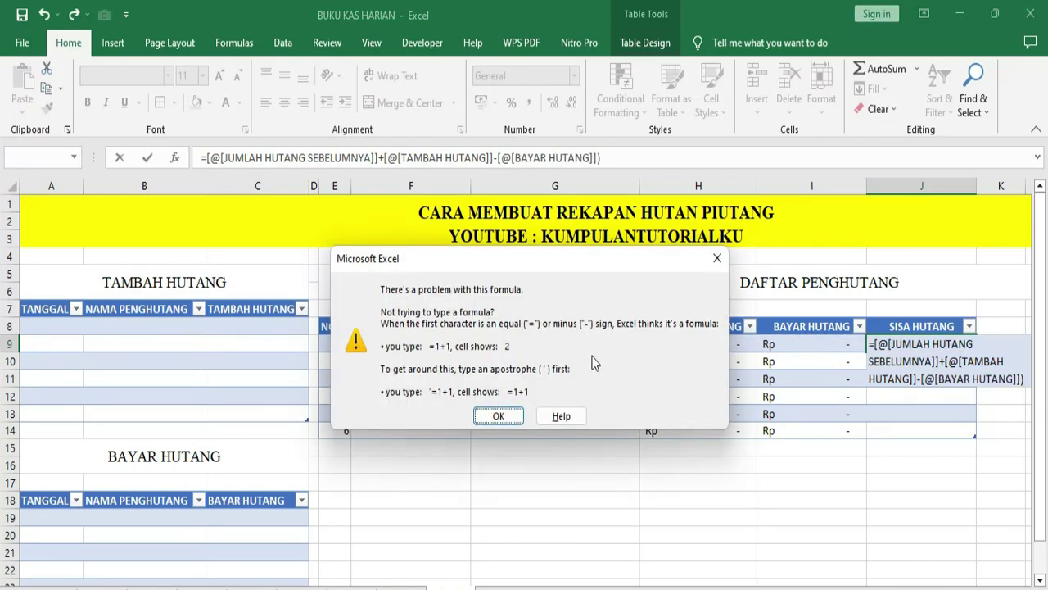
pyautogui.click(499, 416)
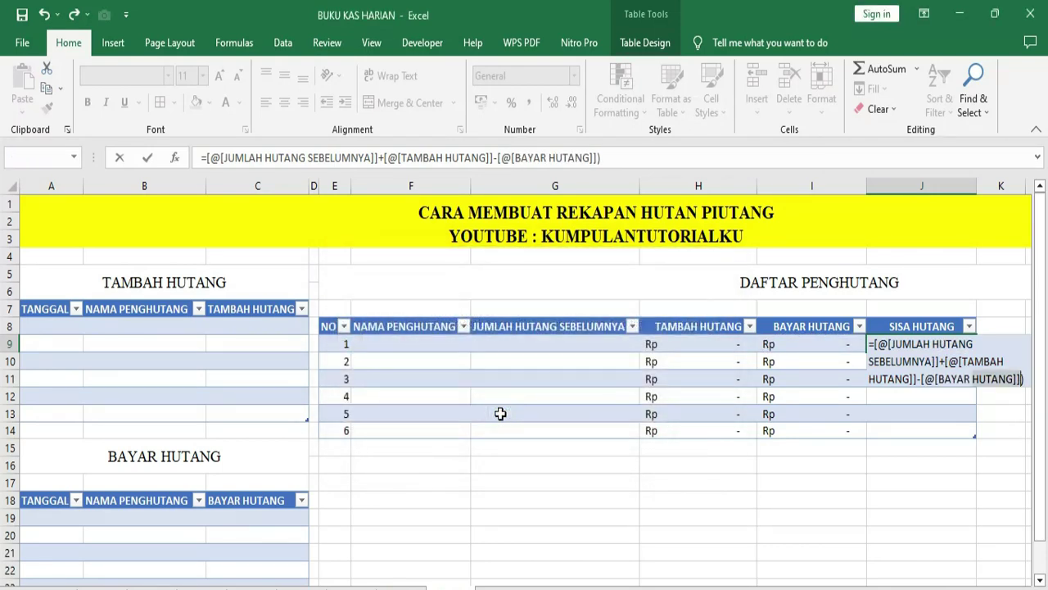
pyautogui.click(1024, 378)
pyautogui.press('BackSpace')
pyautogui.press('Return')
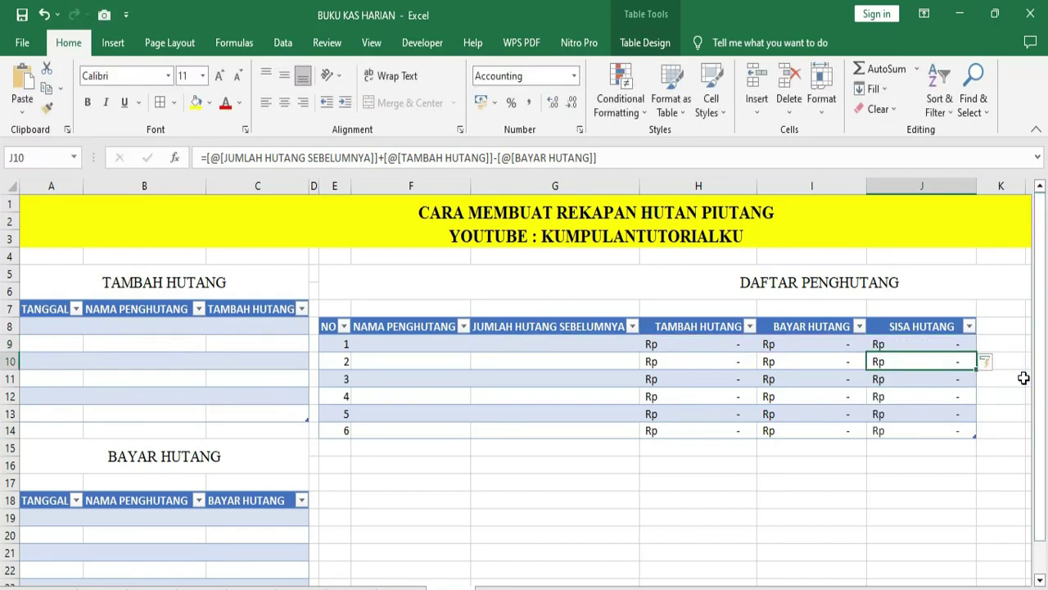
# Step: Review the formulas in the first-row SISA HUTANG, TAMBAH HUTANG and BAYAR HUTANG cells of the DAFTAR PENGHUTANG table
pyautogui.click(934, 340)
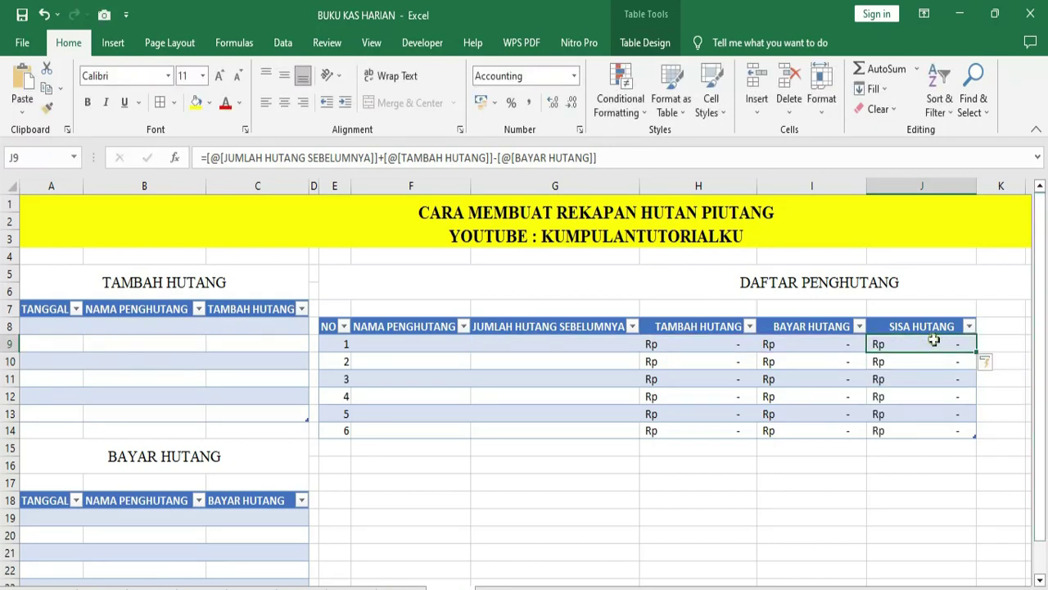
pyautogui.doubleClick(933, 340)
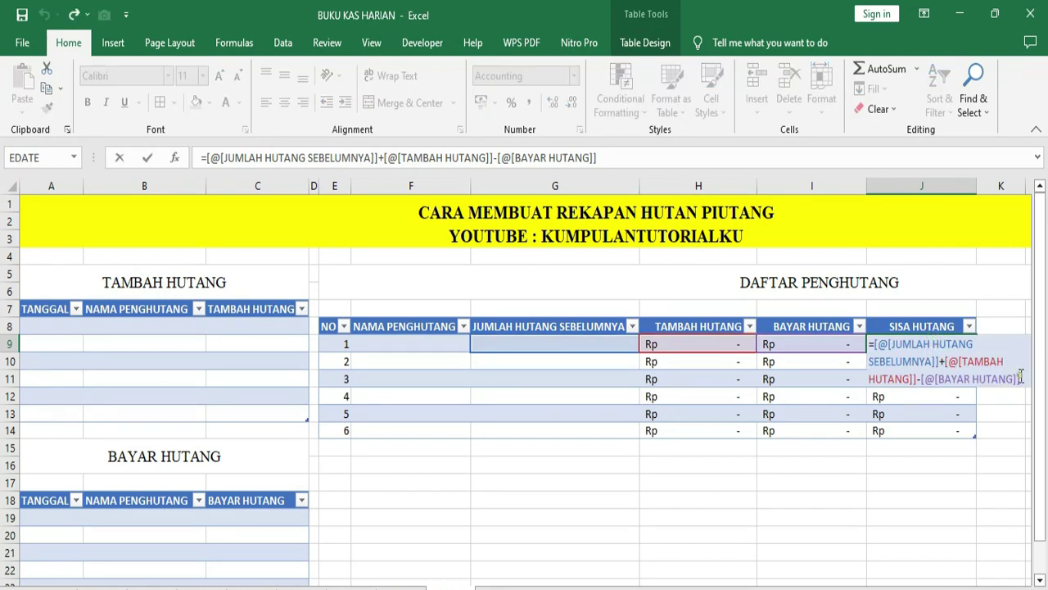
pyautogui.press('Return')
pyautogui.click(542, 512)
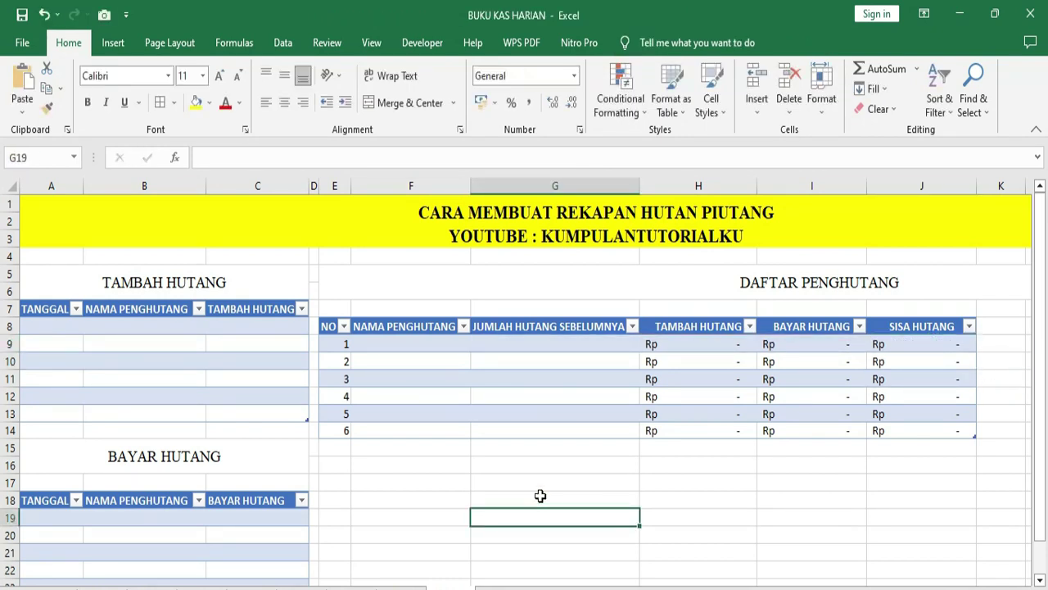
pyautogui.click(687, 347)
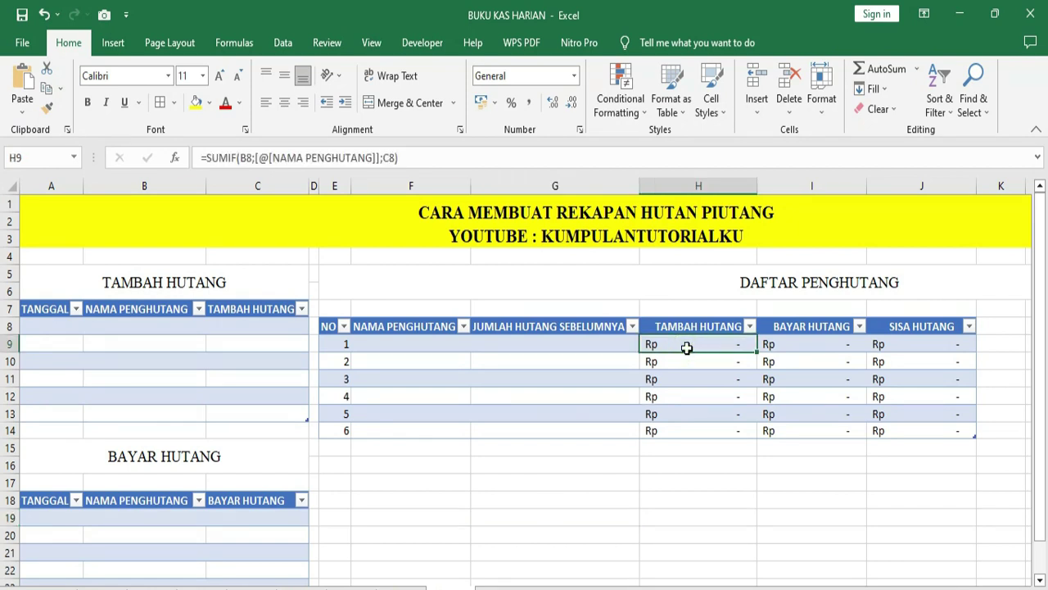
pyautogui.click(804, 348)
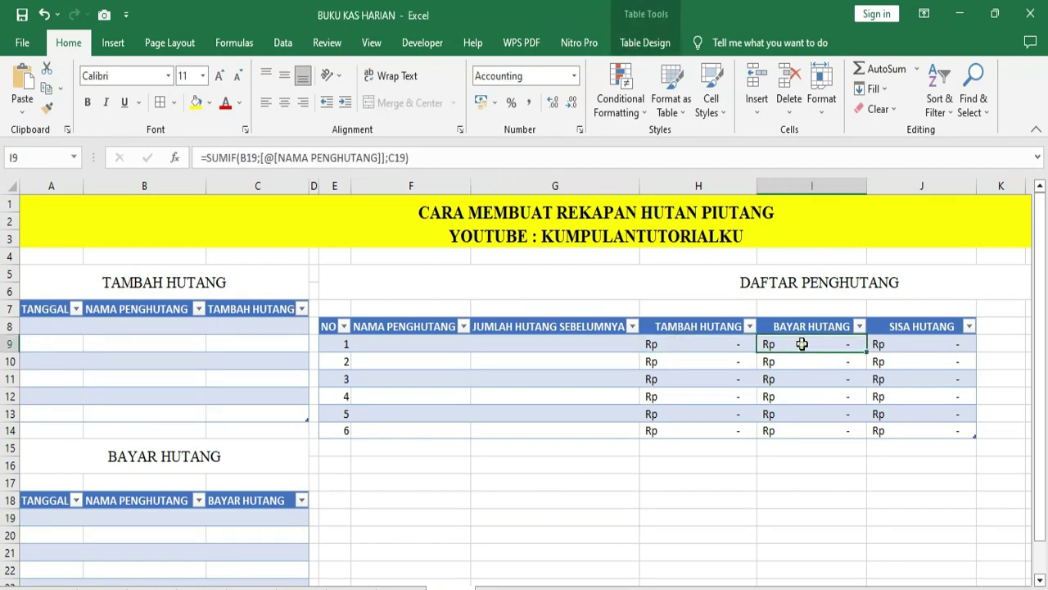
pyautogui.click(875, 345)
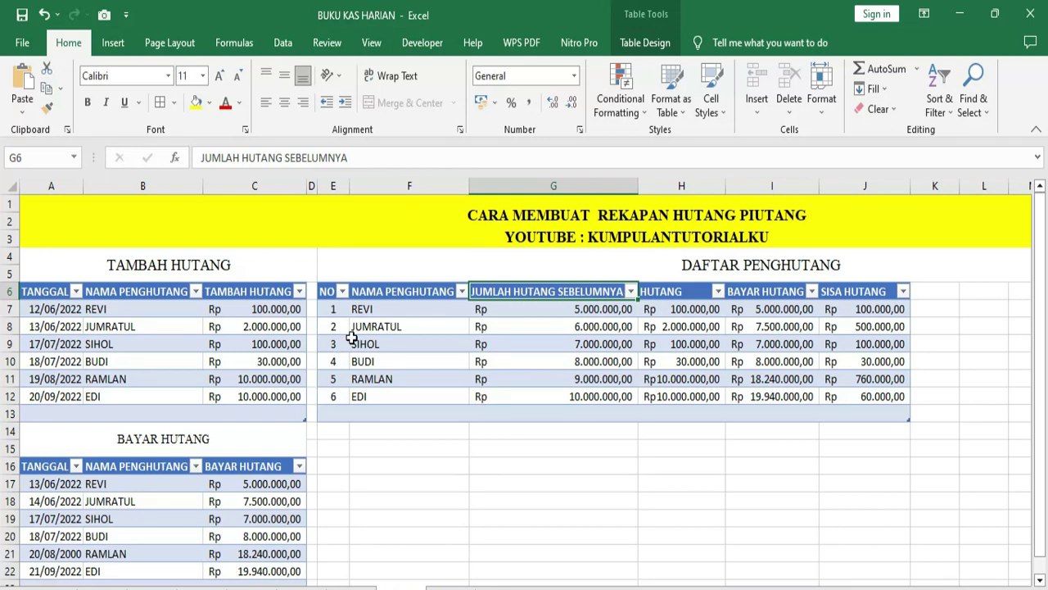
# Step: Copy the six debtor names from F7:F12 of the finished example sheet into the NAMA PENGHUTANG column starting at F9
pyautogui.moveTo(363, 308); pyautogui.dragTo(408, 392)
pyautogui.hotkey('ctrl', 'c')
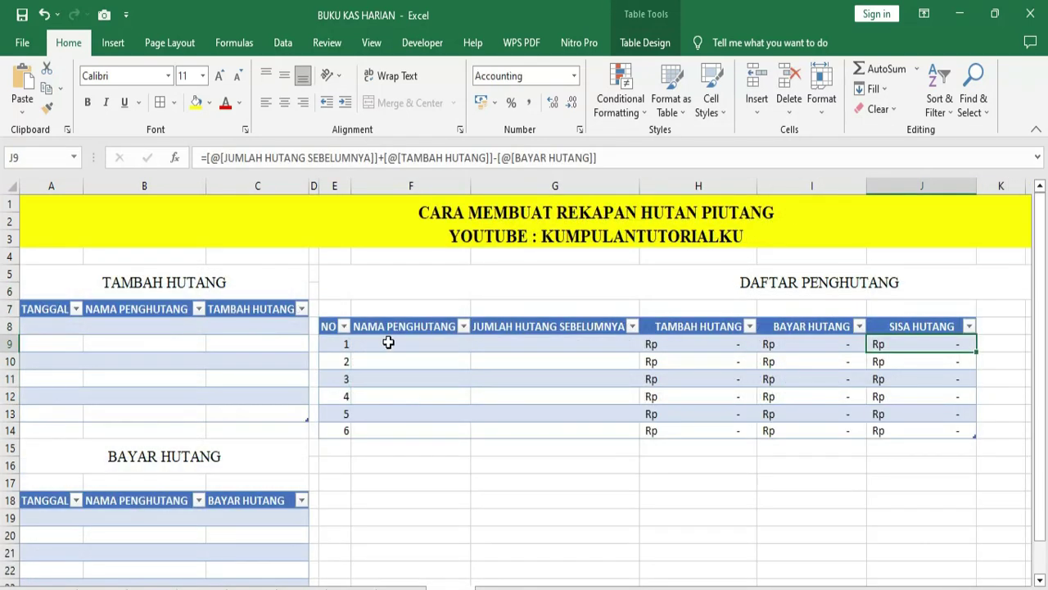
pyautogui.click(388, 342)
pyautogui.hotkey('ctrl', 'v')
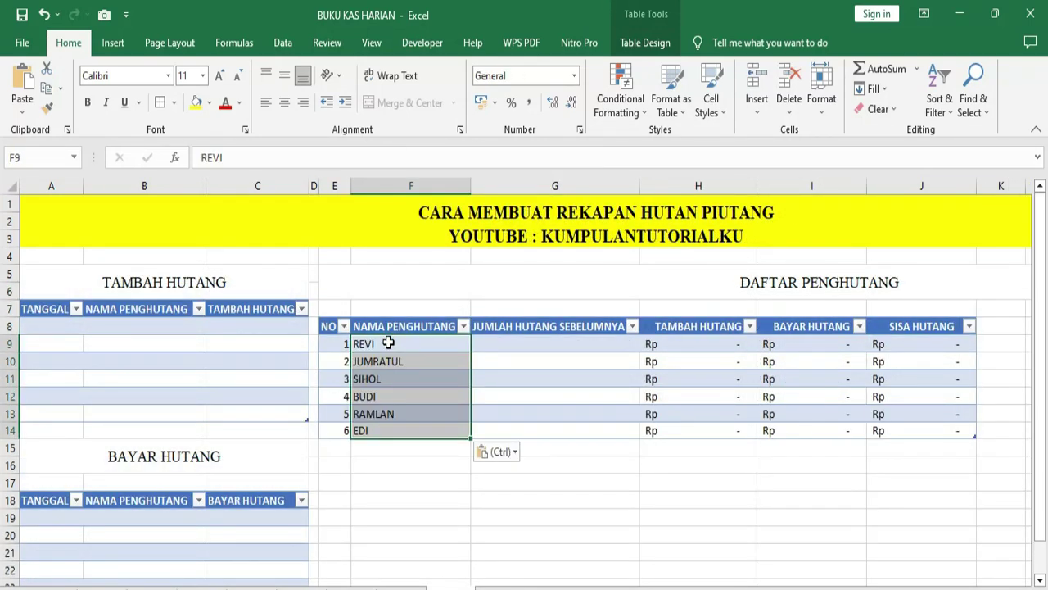
pyautogui.click(555, 534)
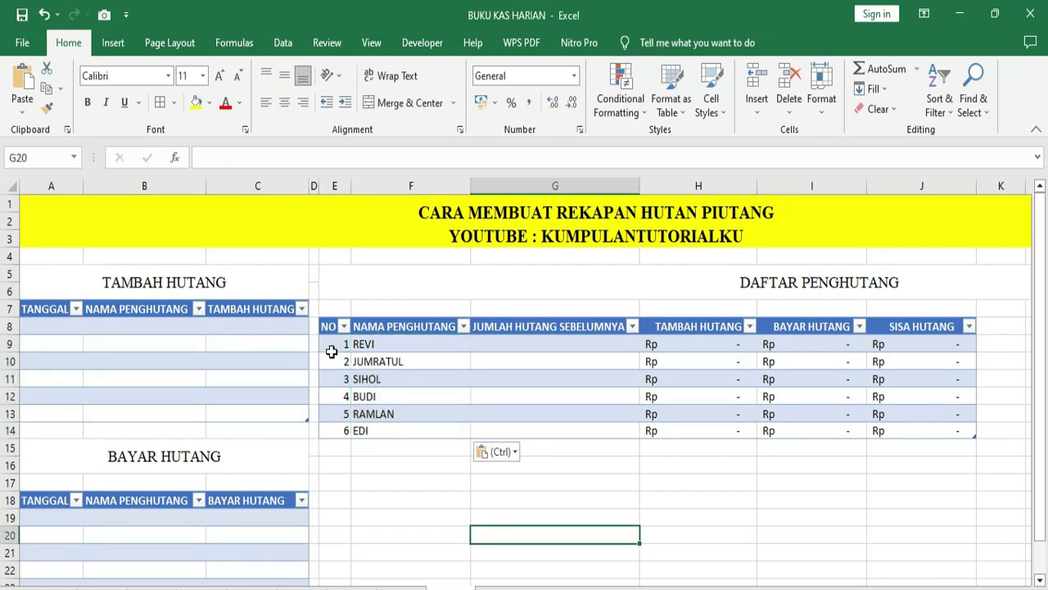
# Step: Centre the row numbers in the NO column cells E9:E14 of the DAFTAR PENGHUTANG table
pyautogui.moveTo(331, 350); pyautogui.dragTo(344, 430)
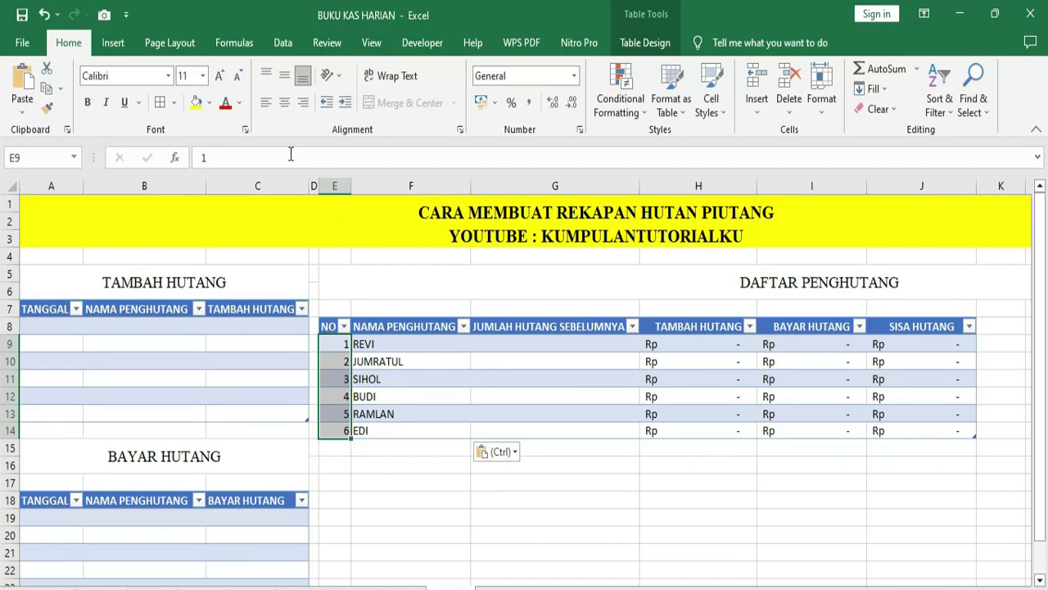
pyautogui.click(285, 103)
pyautogui.click(417, 393)
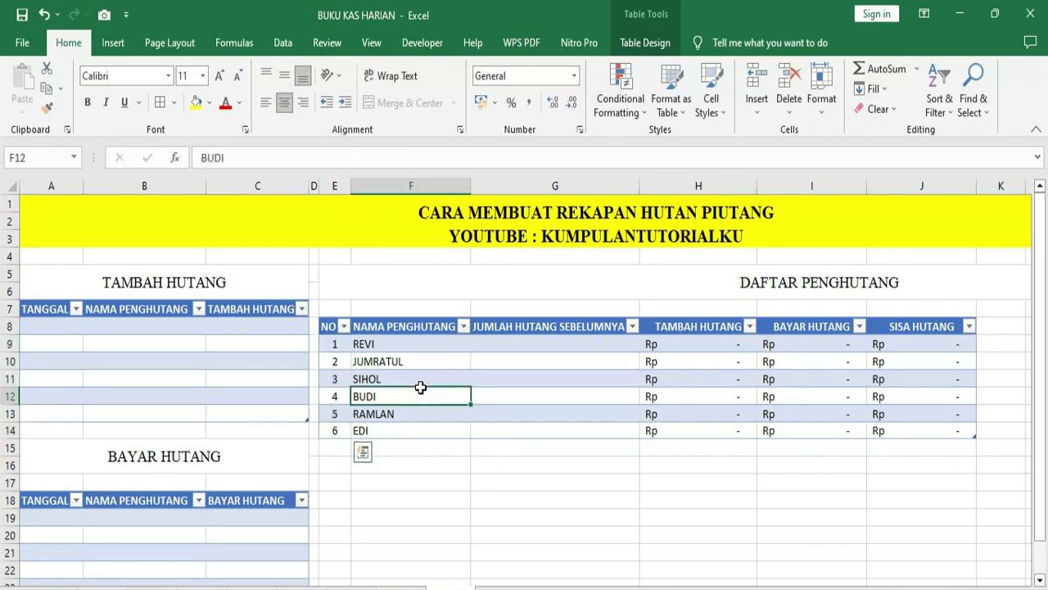
# Step: Format the JUMLAH HUTANG SEBELUMNYA cells G9:G14 as Accounting with the Rp symbol and 2 decimal places
pyautogui.moveTo(533, 350); pyautogui.dragTo(549, 428)
pyautogui.rightClick(524, 365)
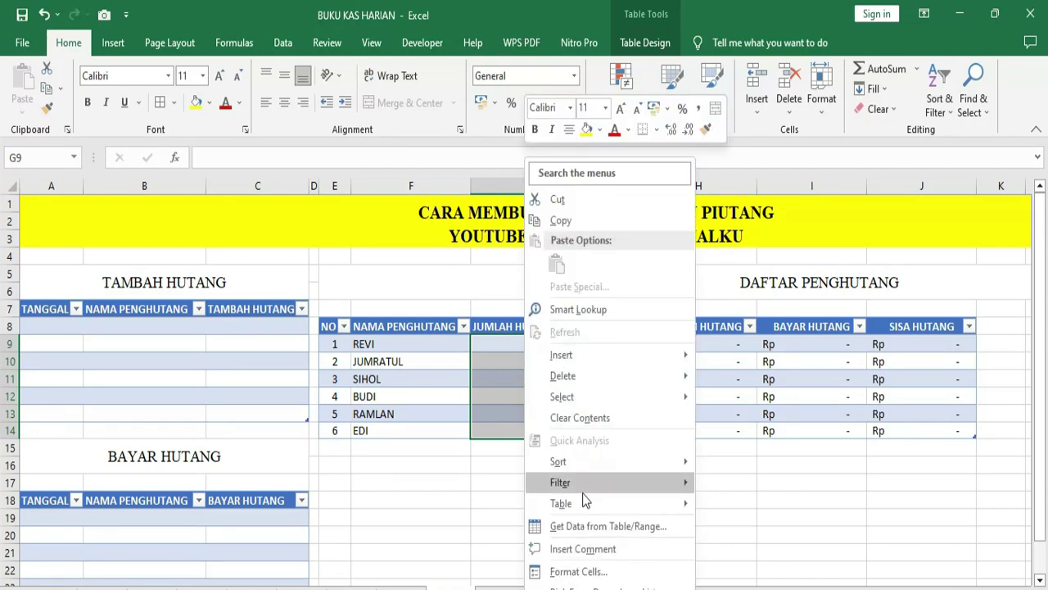
pyautogui.click(573, 571)
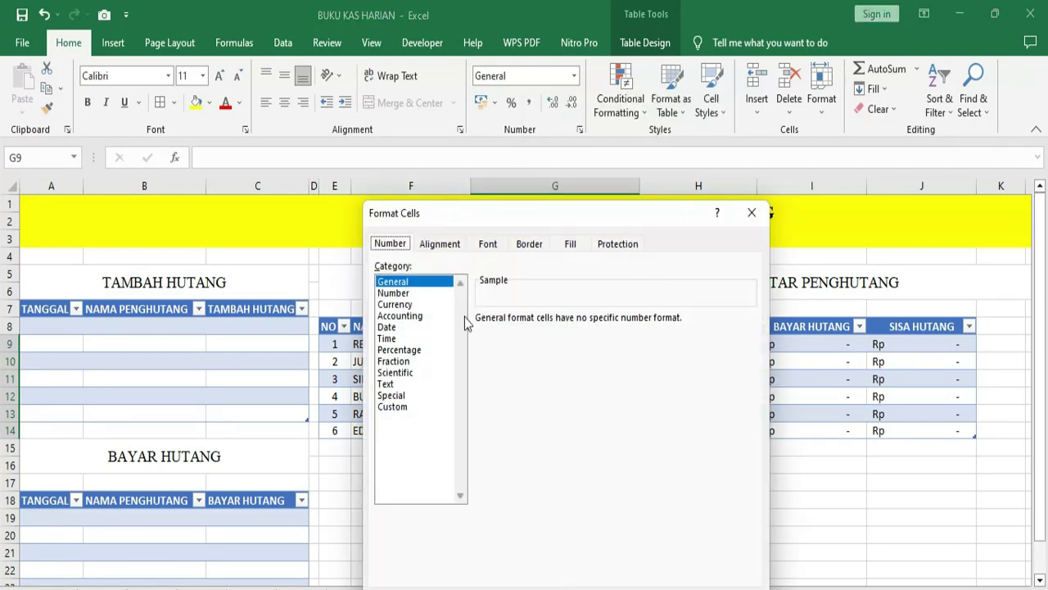
pyautogui.click(407, 318)
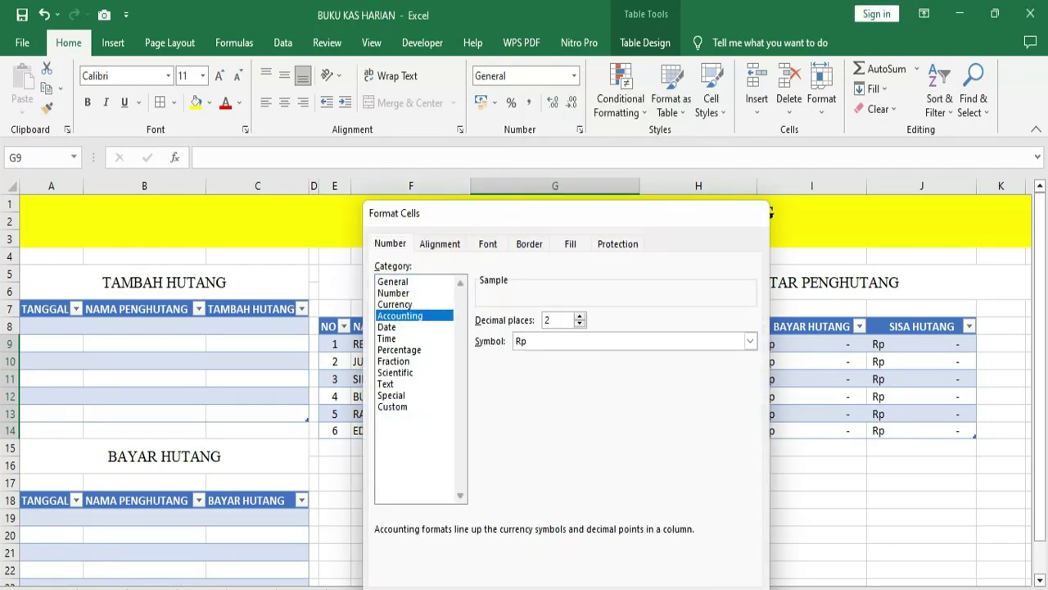
pyautogui.press('Return')
# Step: Enter the previous debts of the first two debtors under JUMLAH HUTANG SEBELUMNYA: 600000 in G9 and 7000000 in G10
pyautogui.click(543, 346)
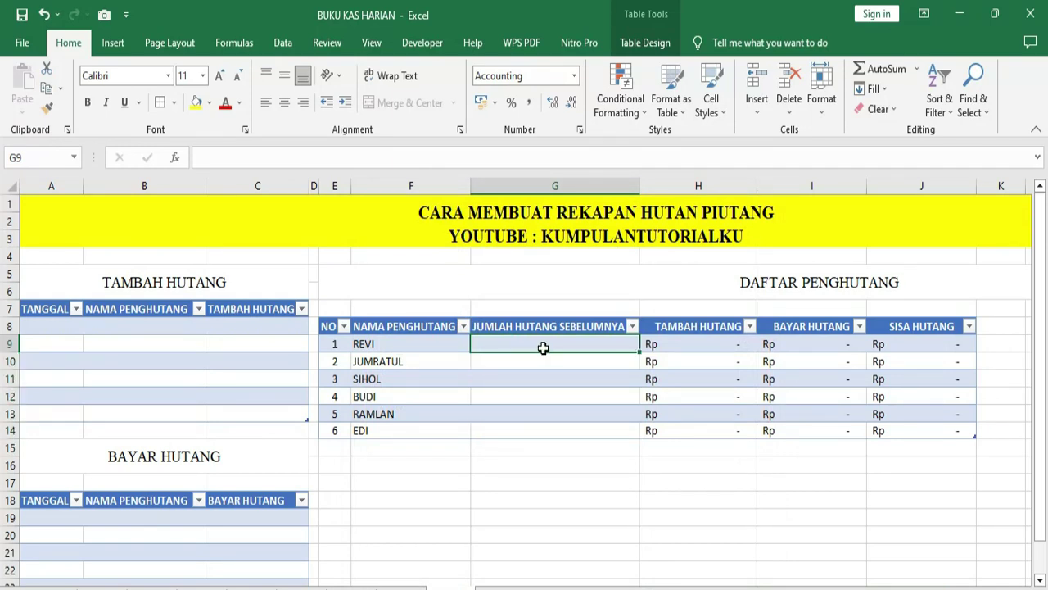
pyautogui.write('600000')
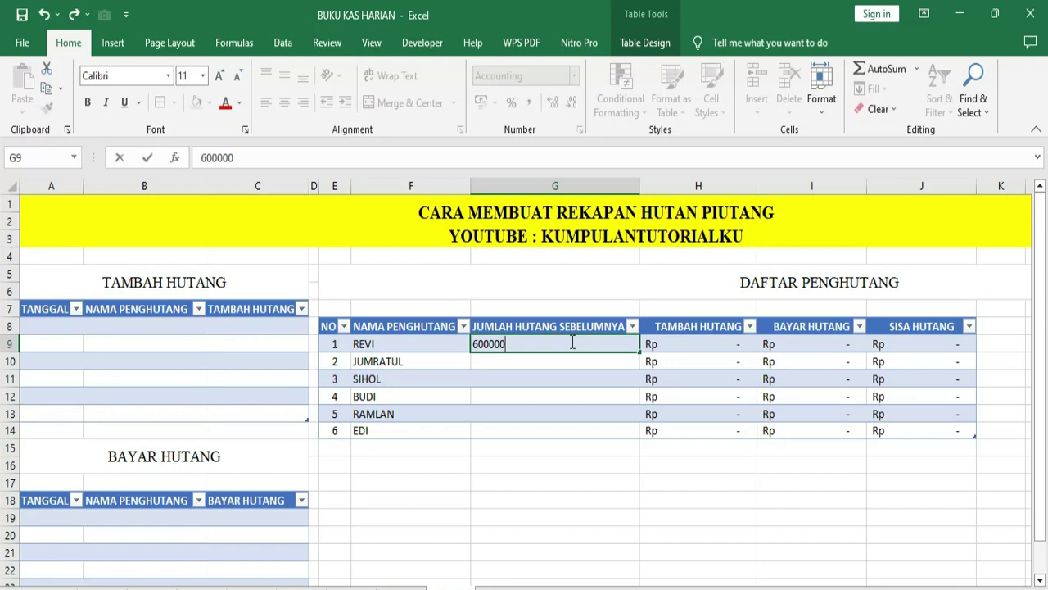
pyautogui.press('Return')
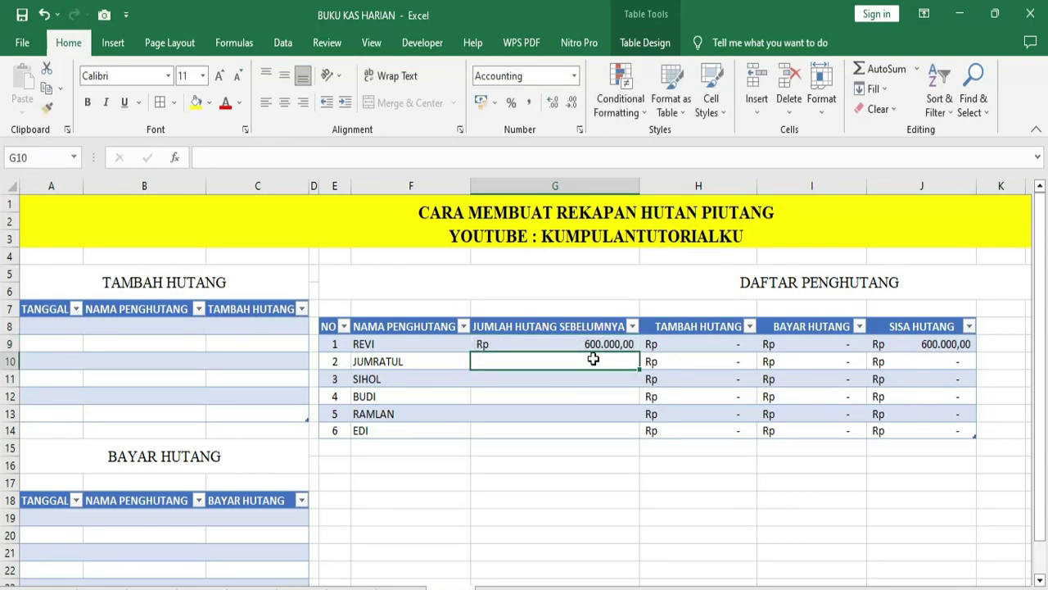
pyautogui.write('5')
pyautogui.write('0')
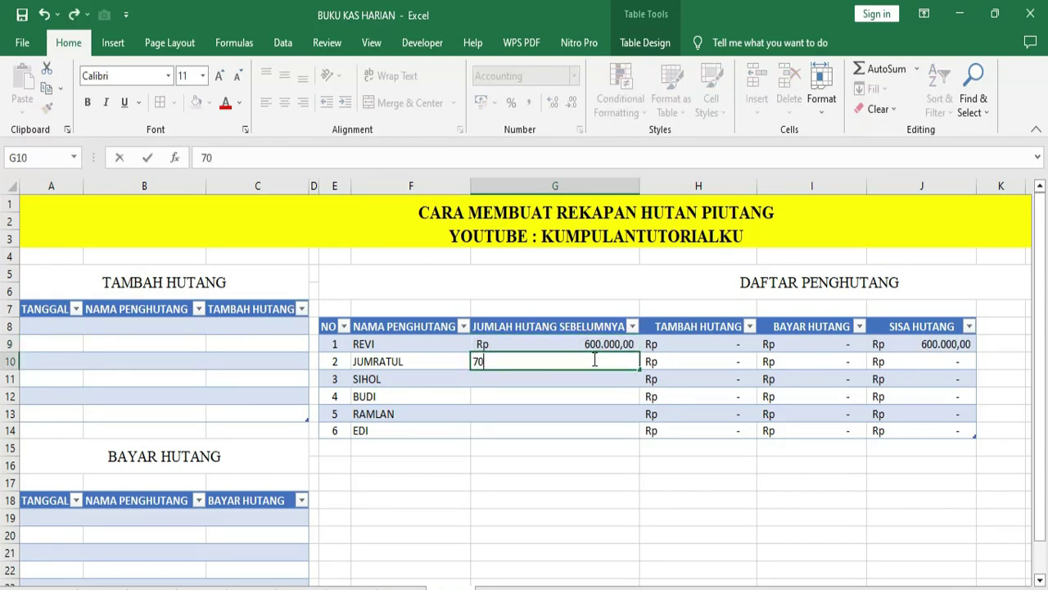
pyautogui.write('00000')
pyautogui.click(559, 418)
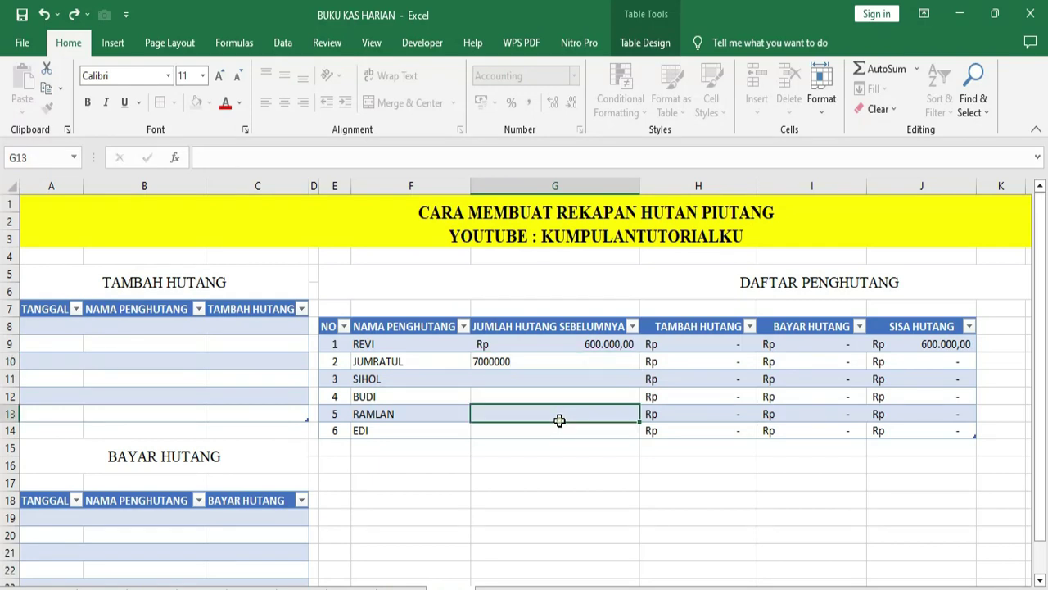
# Step: Enter a previous debt of 12500000 for the third debtor in G11 under JUMLAH HUTANG SEBELUMNYA
pyautogui.click(545, 379)
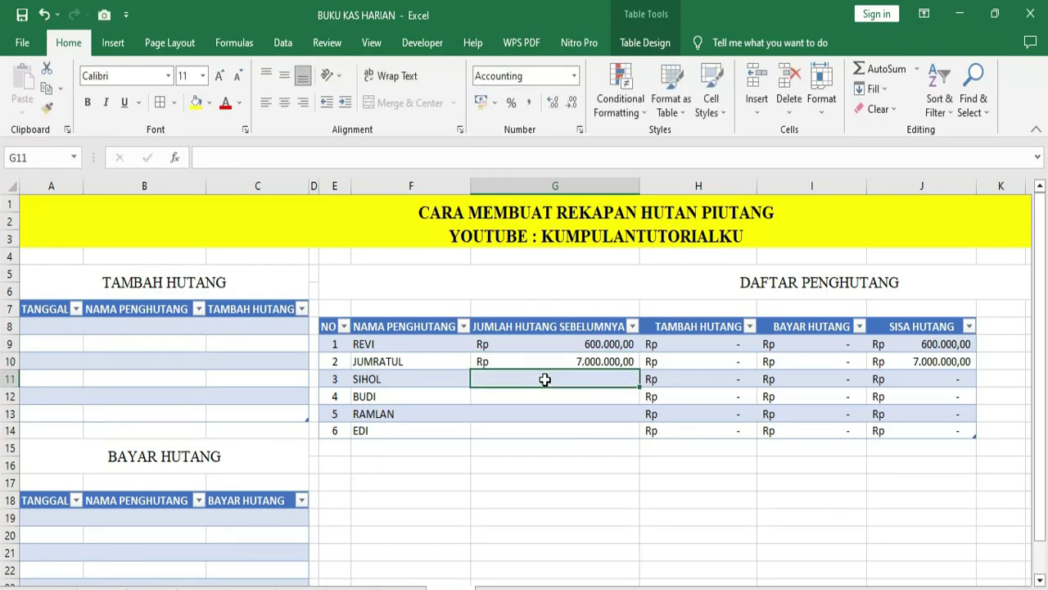
pyautogui.write('2')
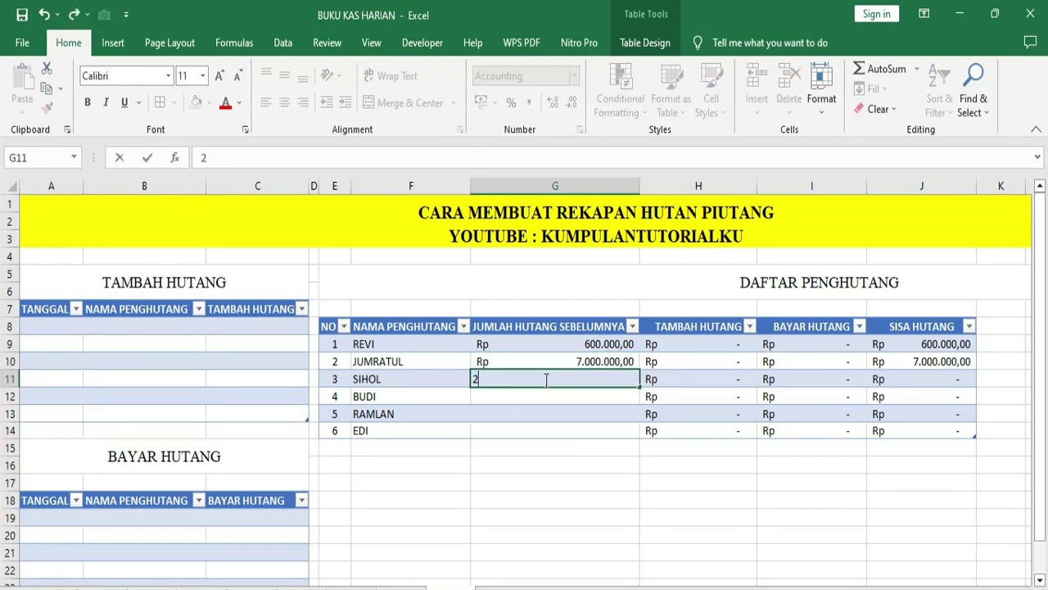
pyautogui.write('250000')
pyautogui.press('Return')
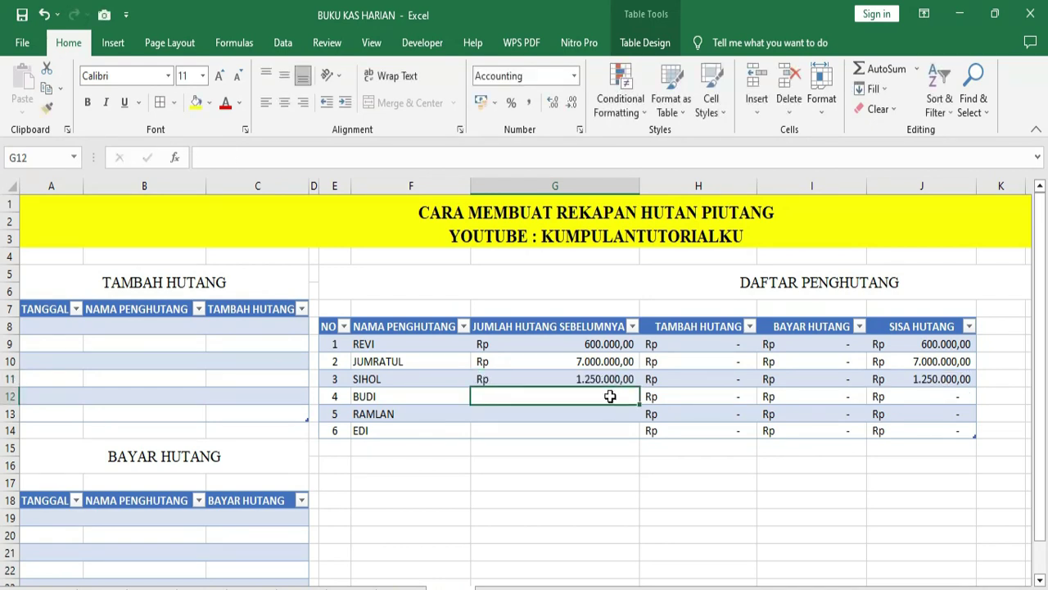
pyautogui.doubleClick(600, 379)
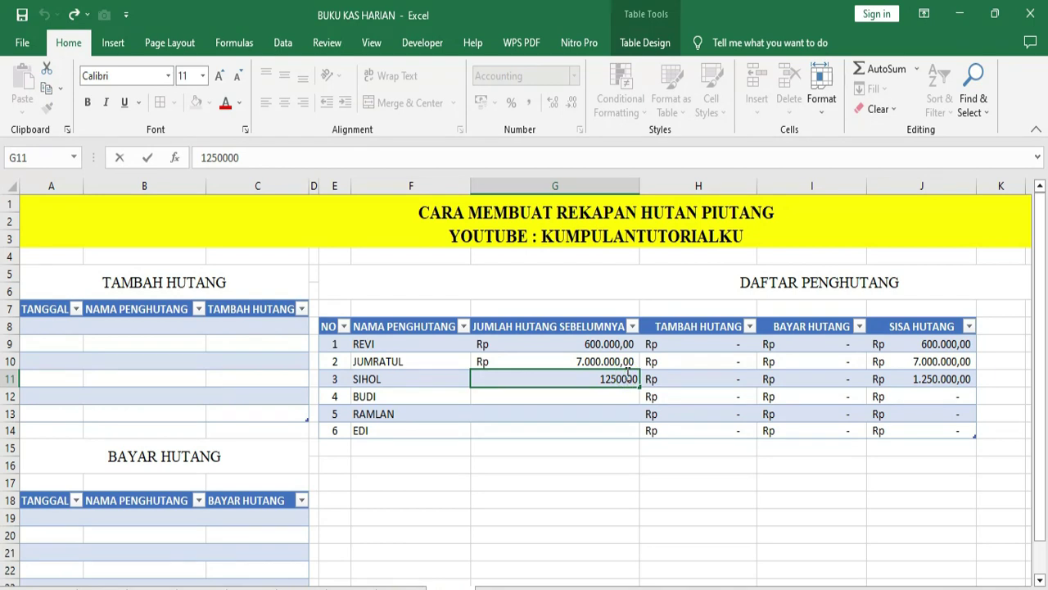
pyautogui.write('0')
pyautogui.press('Return')
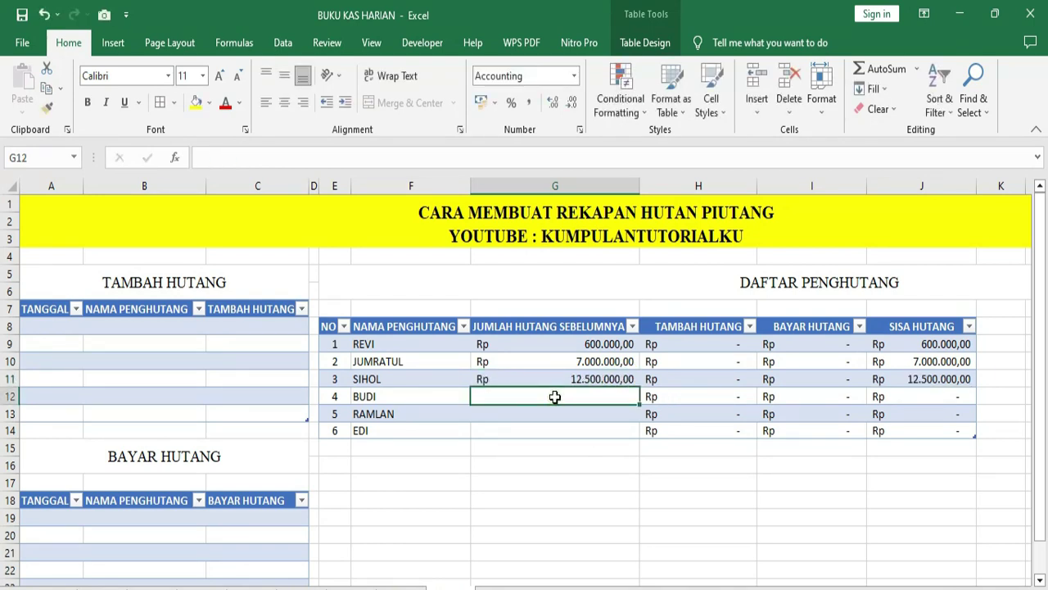
# Step: Enter a previous debt of 6780000 for the fourth debtor in G12
pyautogui.write('6780000')
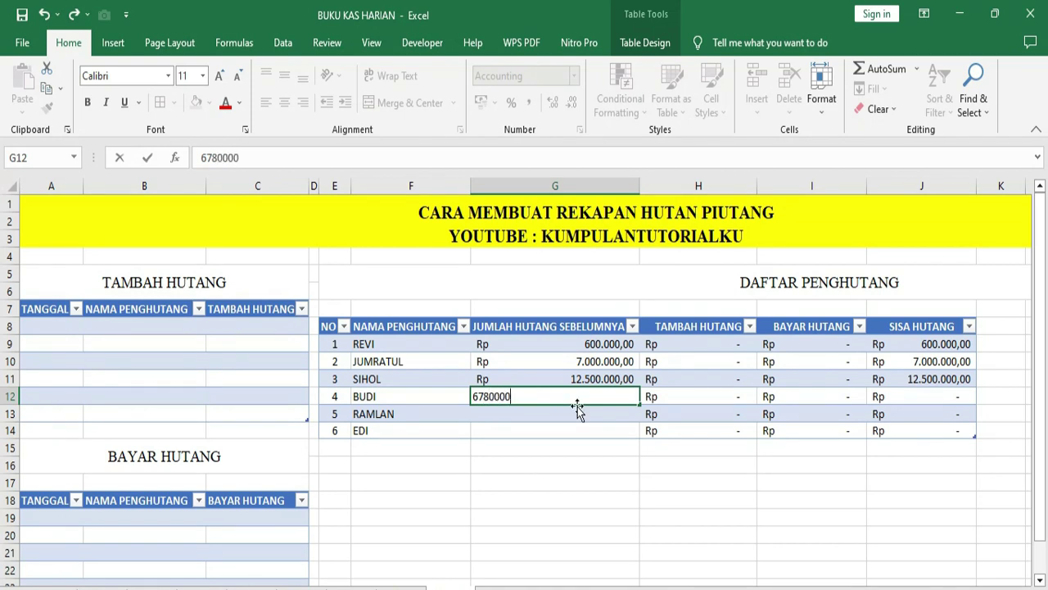
pyautogui.press('Return')
pyautogui.click(591, 395)
pyautogui.doubleClick(591, 396)
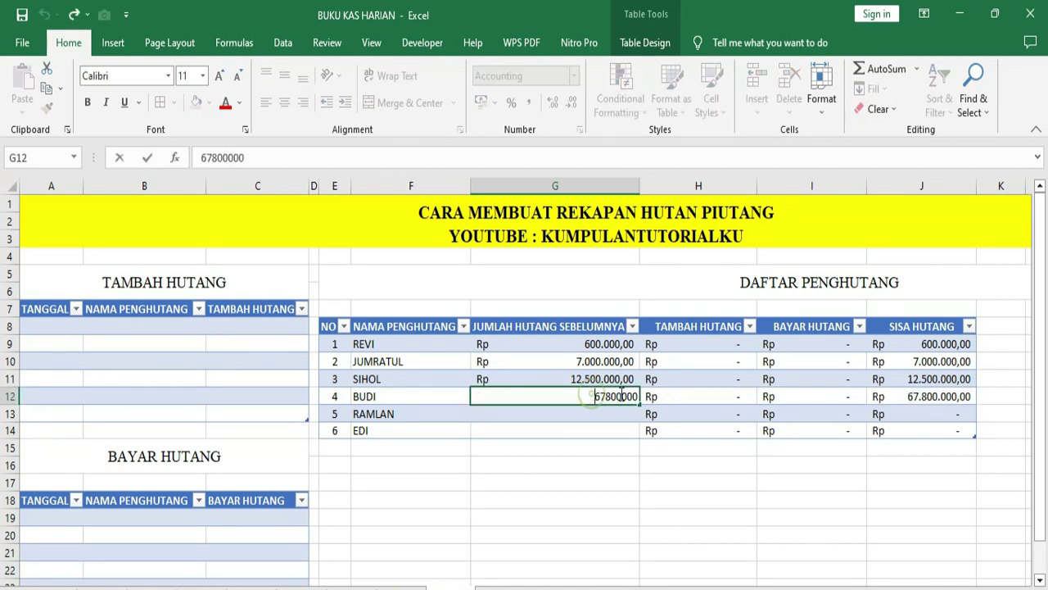
pyautogui.press('BackSpace')
pyautogui.click(596, 434)
# Step: Fill in the previous debts of the last two debtors: 7600000 in G13 and 4500000 in G14
pyautogui.click(558, 412)
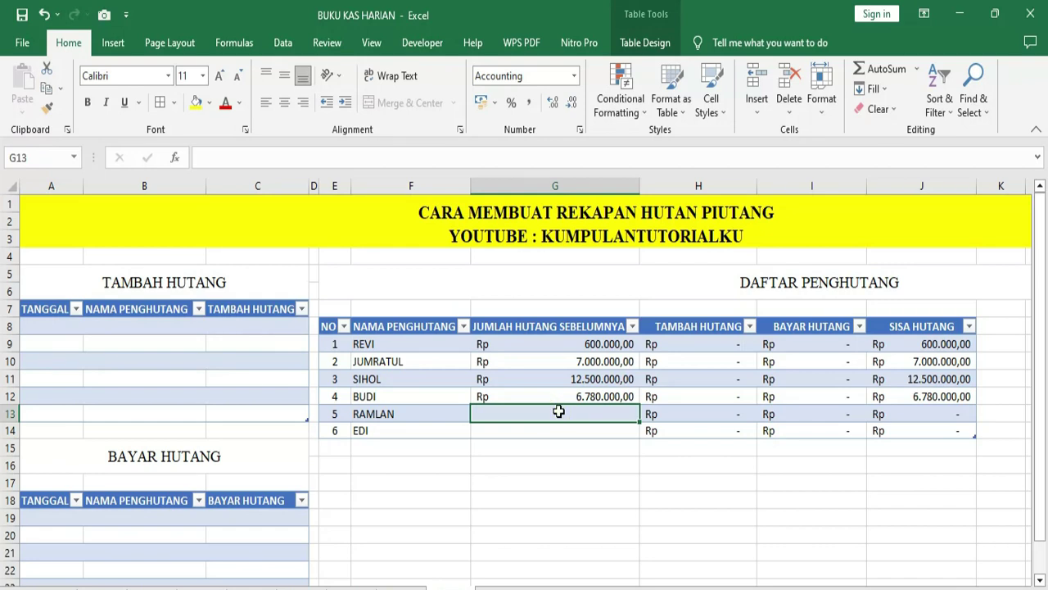
pyautogui.write('76000000')
pyautogui.click(565, 440)
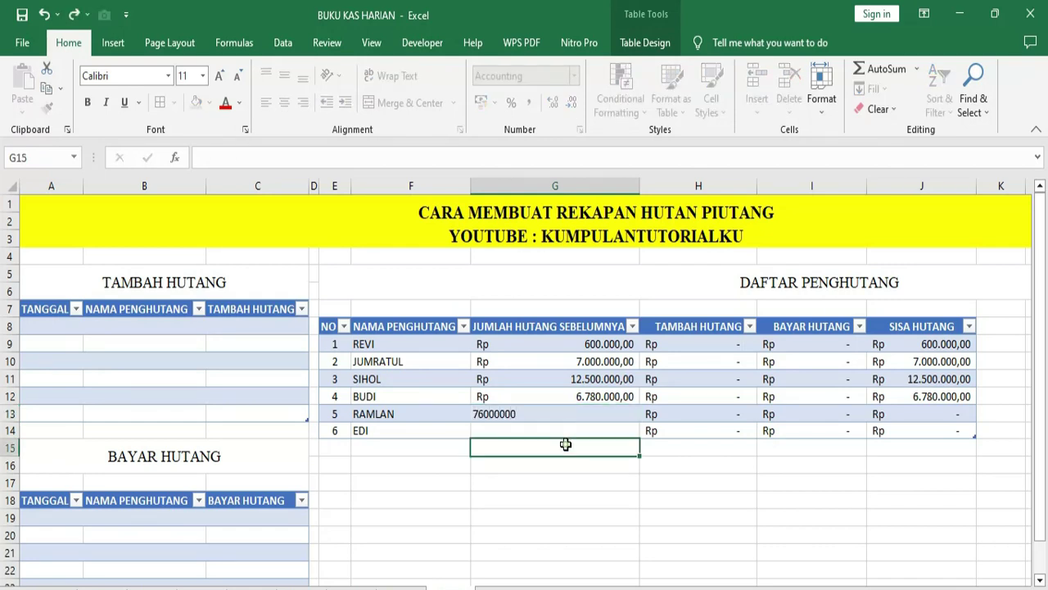
pyautogui.doubleClick(586, 414)
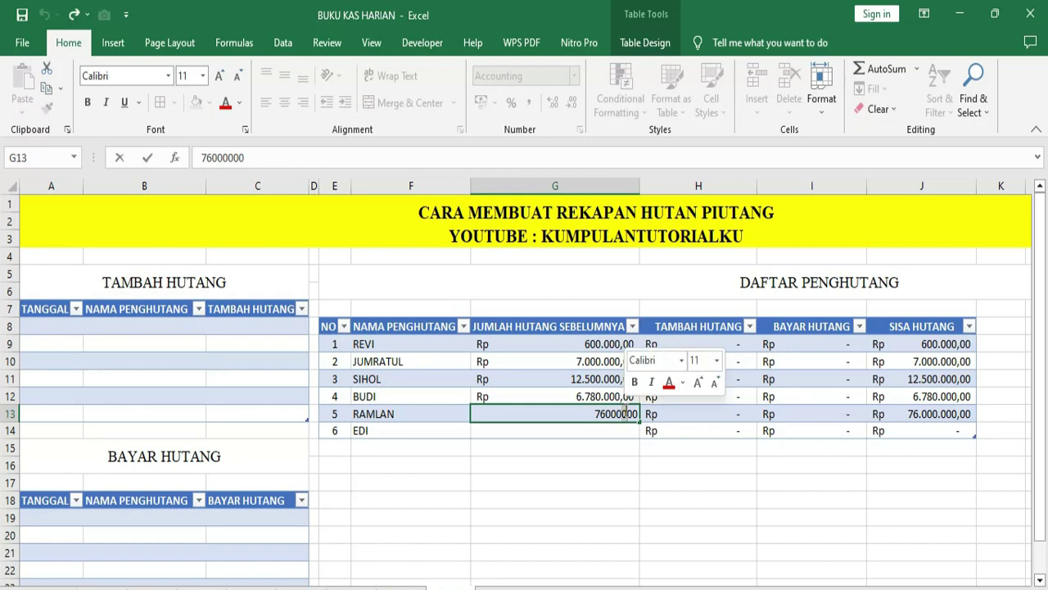
pyautogui.press('BackSpace')
pyautogui.click(565, 430)
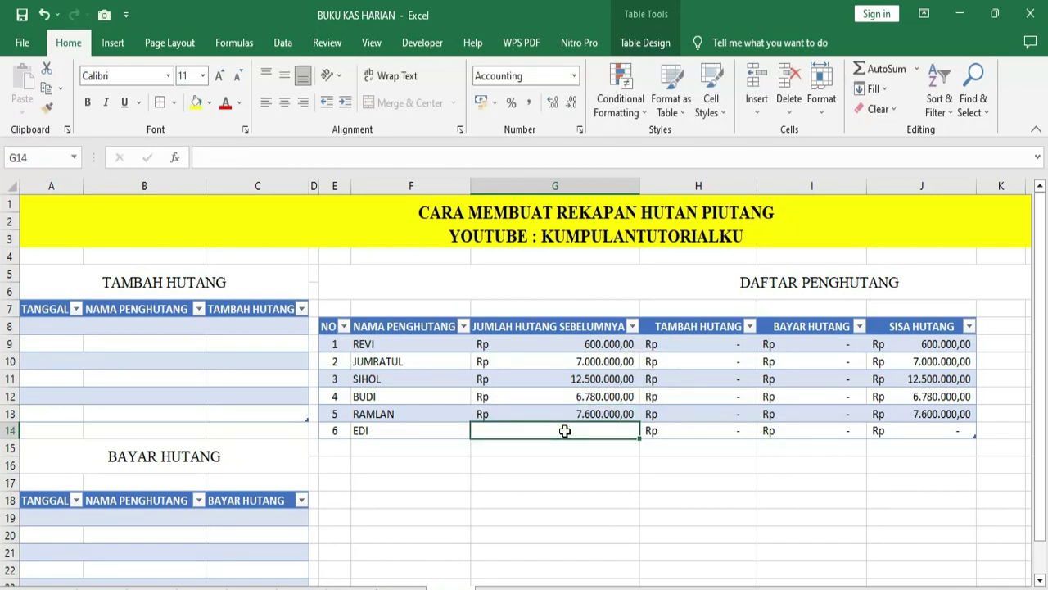
pyautogui.write('4')
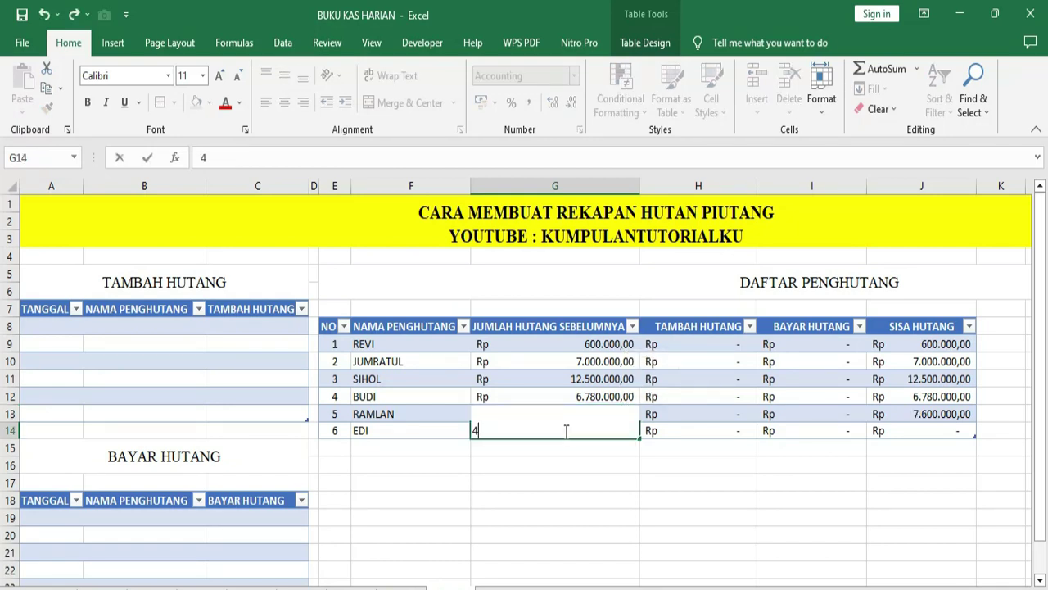
pyautogui.write('.500.000')
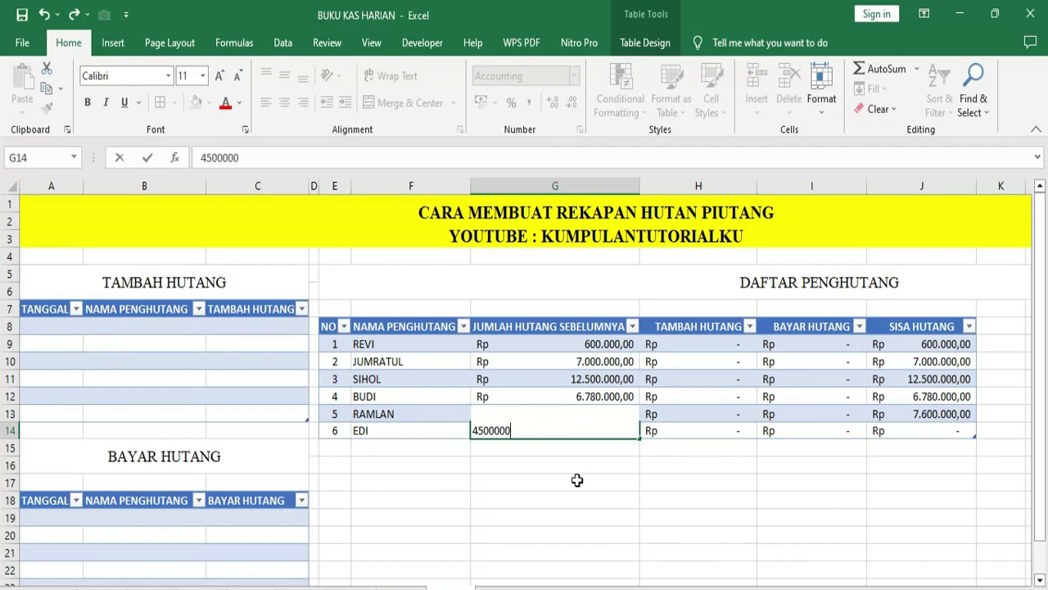
pyautogui.click(576, 481)
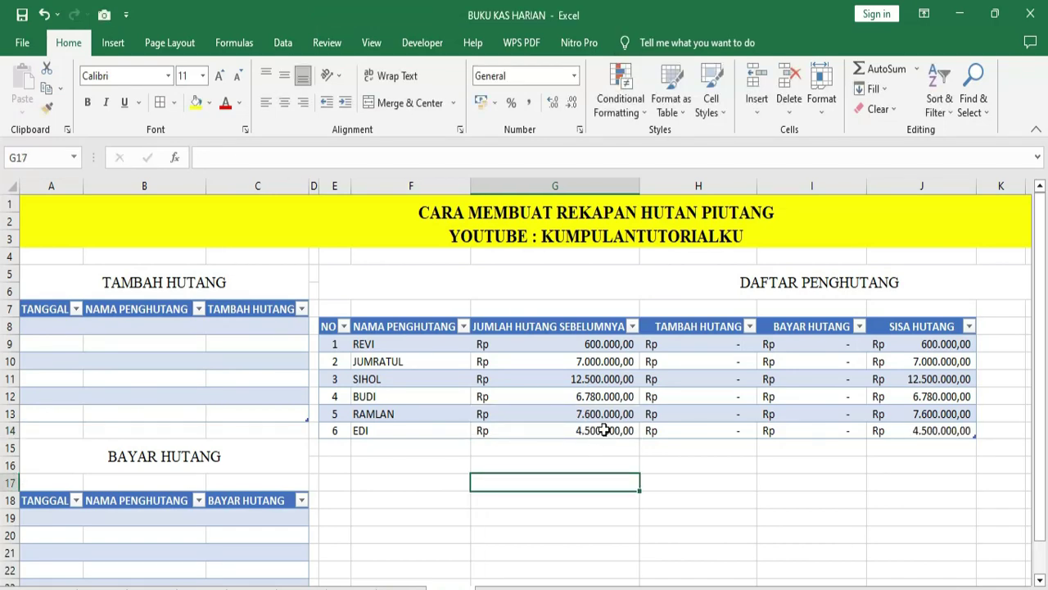
pyautogui.scroll(-1, 604, 430)
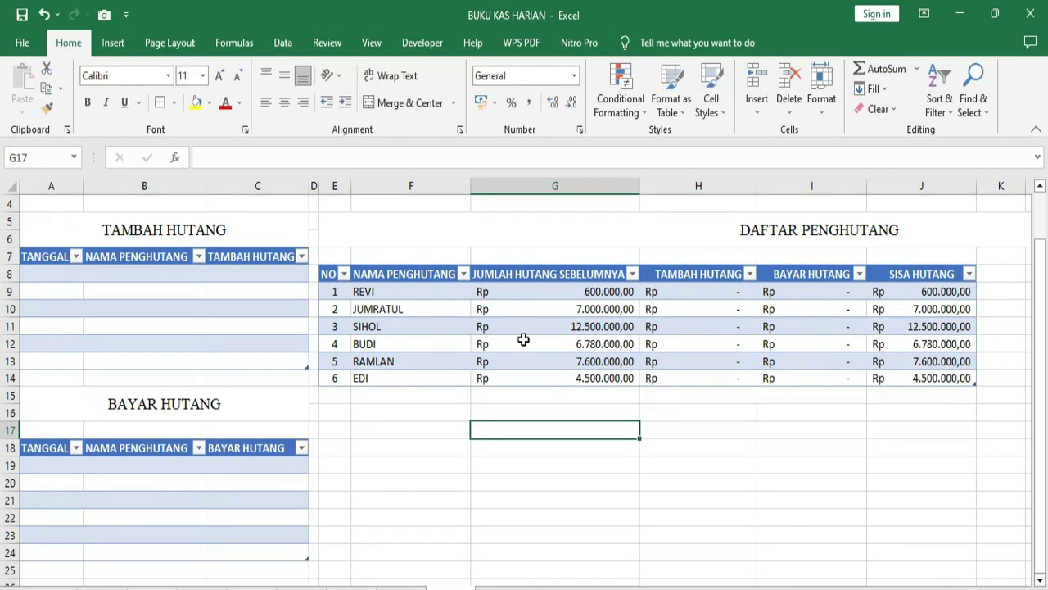
pyautogui.moveTo(566, 276); pyautogui.dragTo(603, 379)
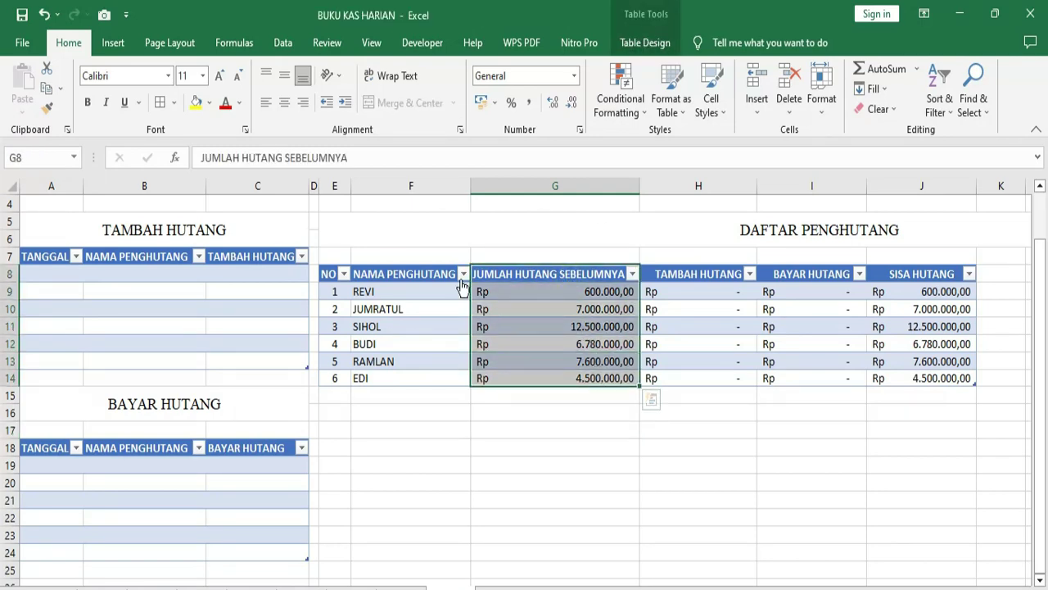
# Step: Add PER JANUARI 2023 as a third line of the yellow sheet title in A1 and make row 3 taller to fit it
pyautogui.scroll(1, 463, 285)
pyautogui.doubleClick(747, 236)
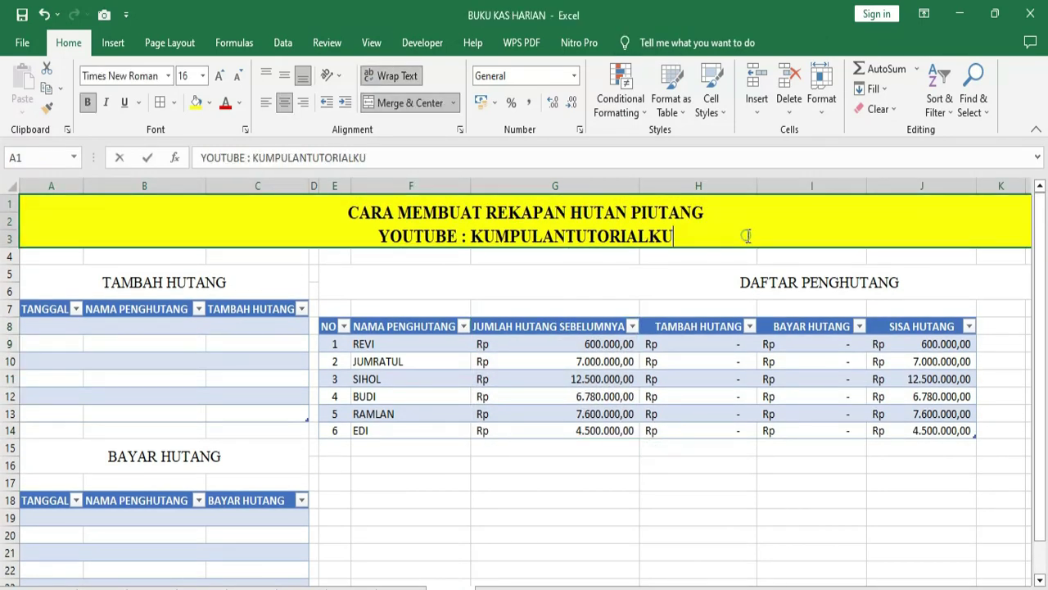
pyautogui.hotkey('alt', 'Return')
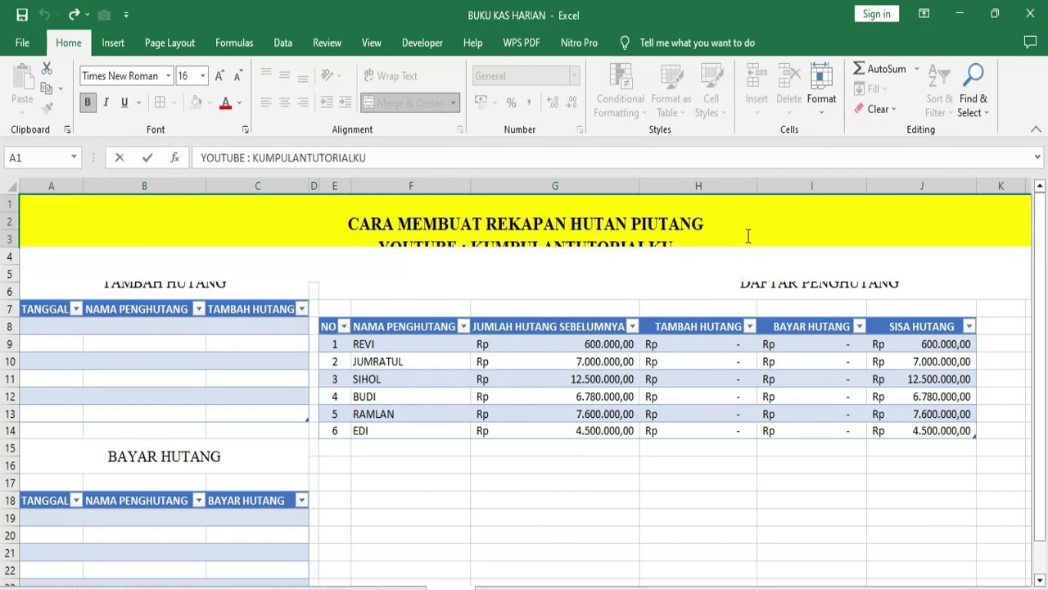
pyautogui.write('PERIOD')
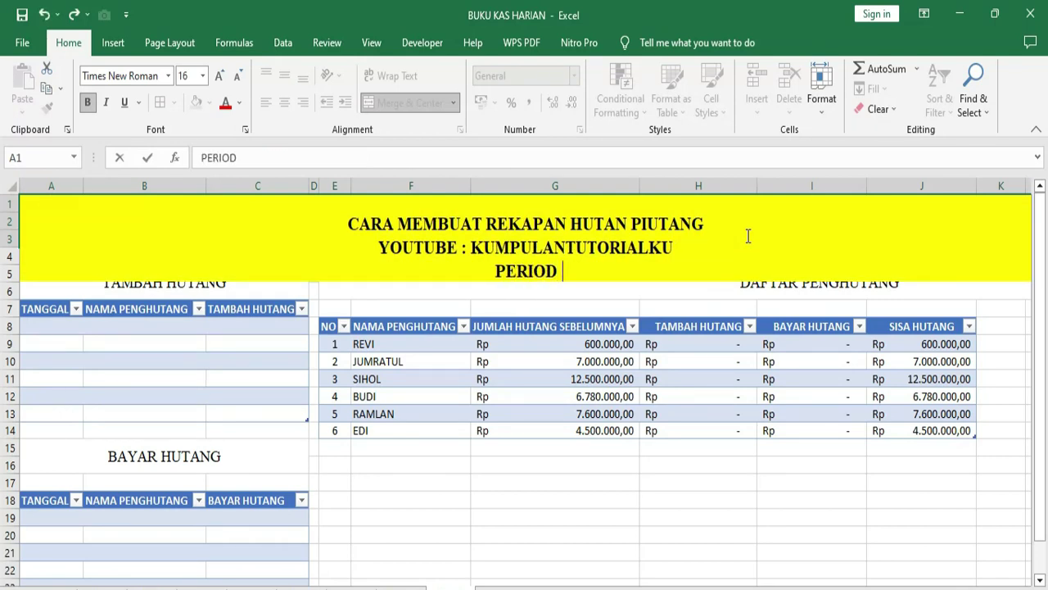
pyautogui.write('E JANU')
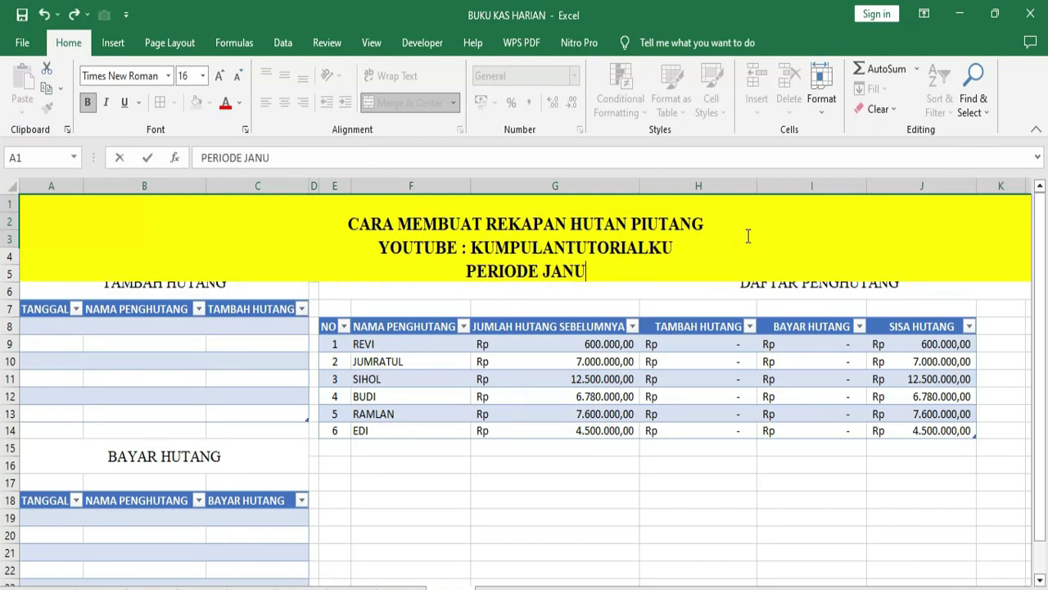
pyautogui.write('AIR')
pyautogui.press('BackSpace')
pyautogui.press('BackSpace')
pyautogui.press('BackSpace')
pyautogui.press('BackSpace')
pyautogui.press('BackSpace')
pyautogui.press('BackSpace')
pyautogui.press('BackSpace')
pyautogui.press('BackSpace')
pyautogui.press('BackSpace')
pyautogui.press('BackSpace')
pyautogui.press('BackSpace')
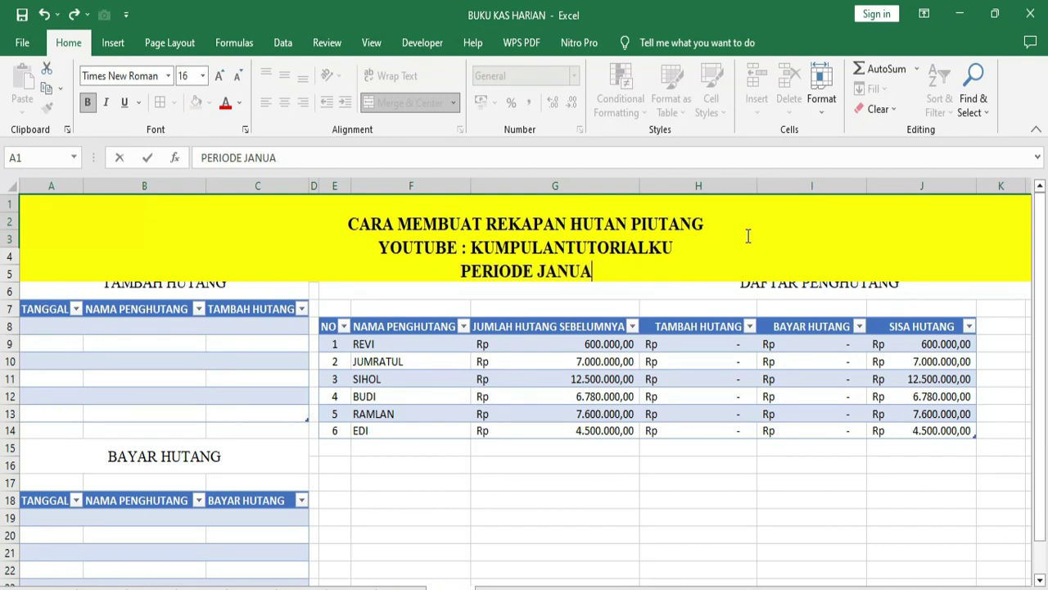
pyautogui.press('BackSpace')
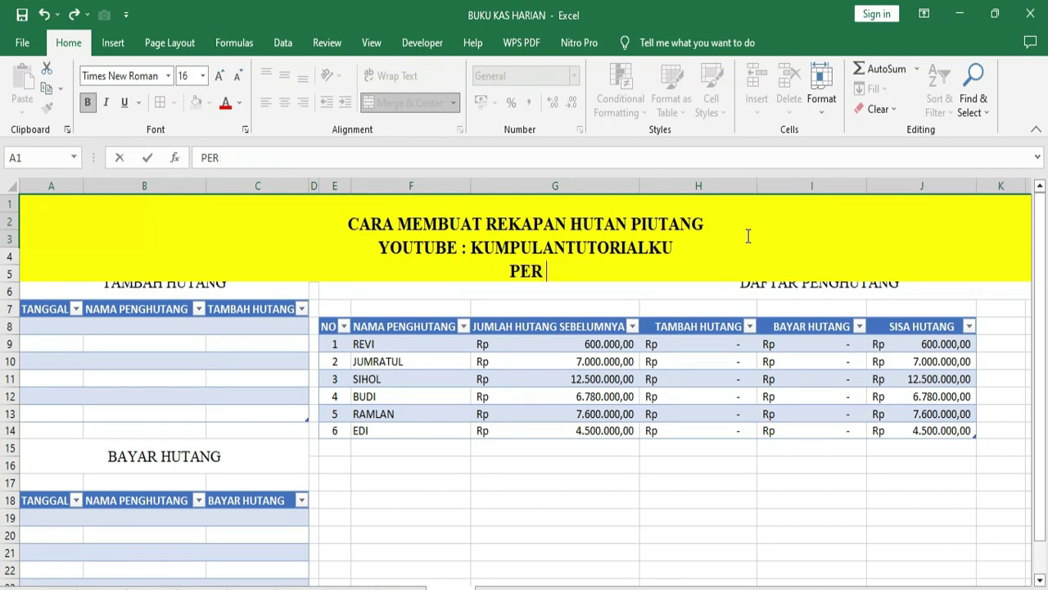
pyautogui.write('JANUARI 20')
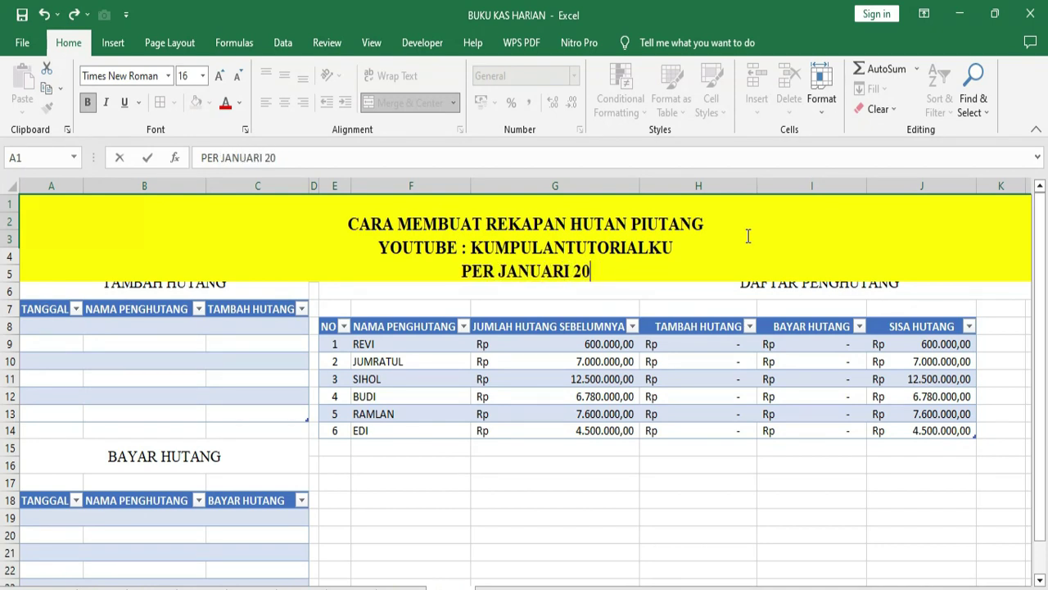
pyautogui.write('23')
pyautogui.press('Return')
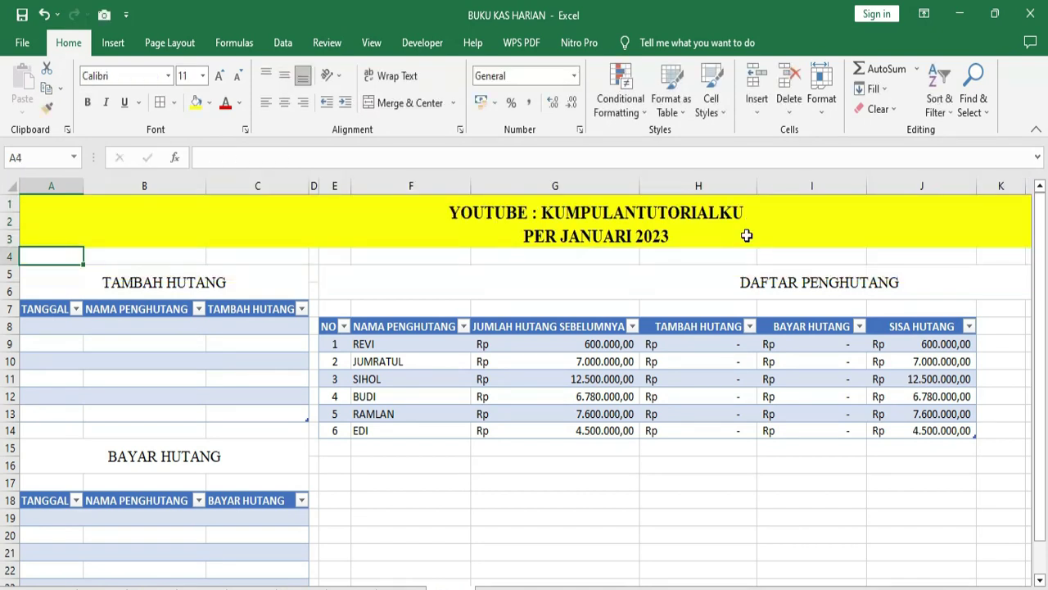
pyautogui.click(470, 244)
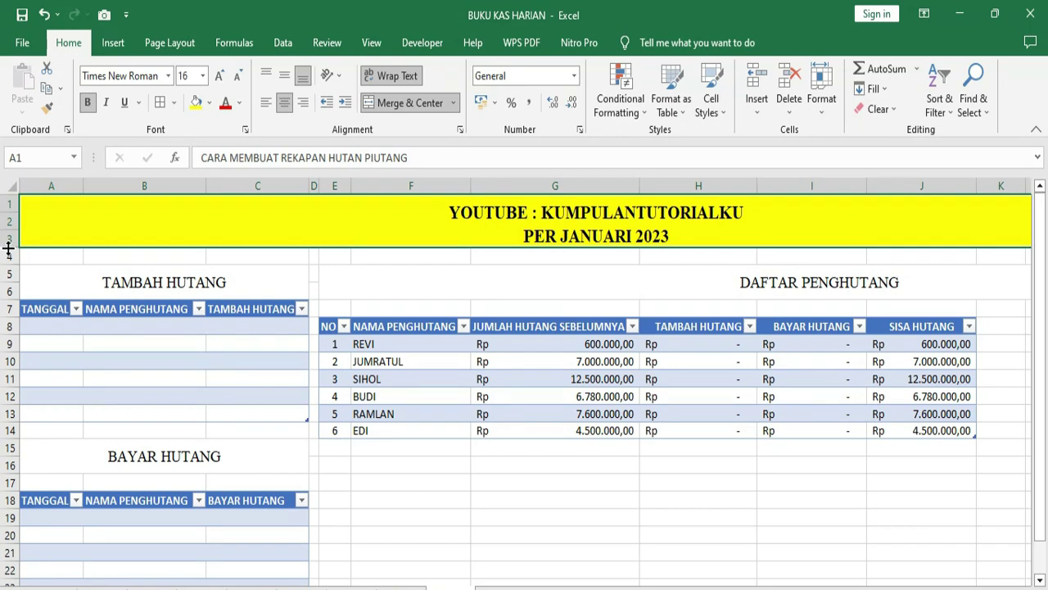
pyautogui.moveTo(8, 247); pyautogui.dragTo(8, 271)
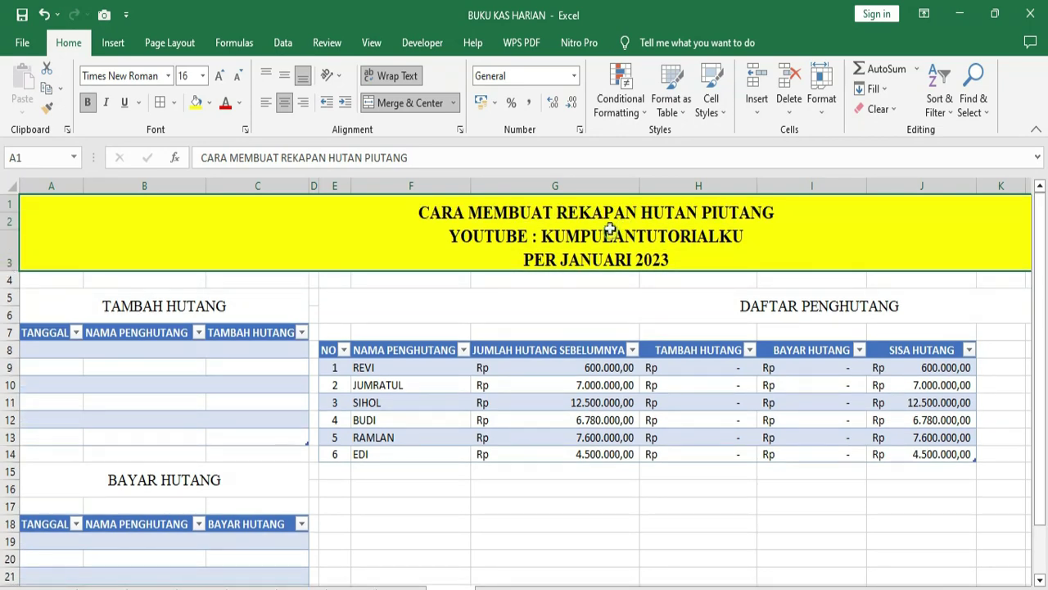
# Step: Examine the TAMBAH HUTANG and BAYAR HUTANG columns of the DAFTAR PENGHUTANG table and the empty TAMBAH HUTANG entry table
pyautogui.scroll(-2, 553, 324)
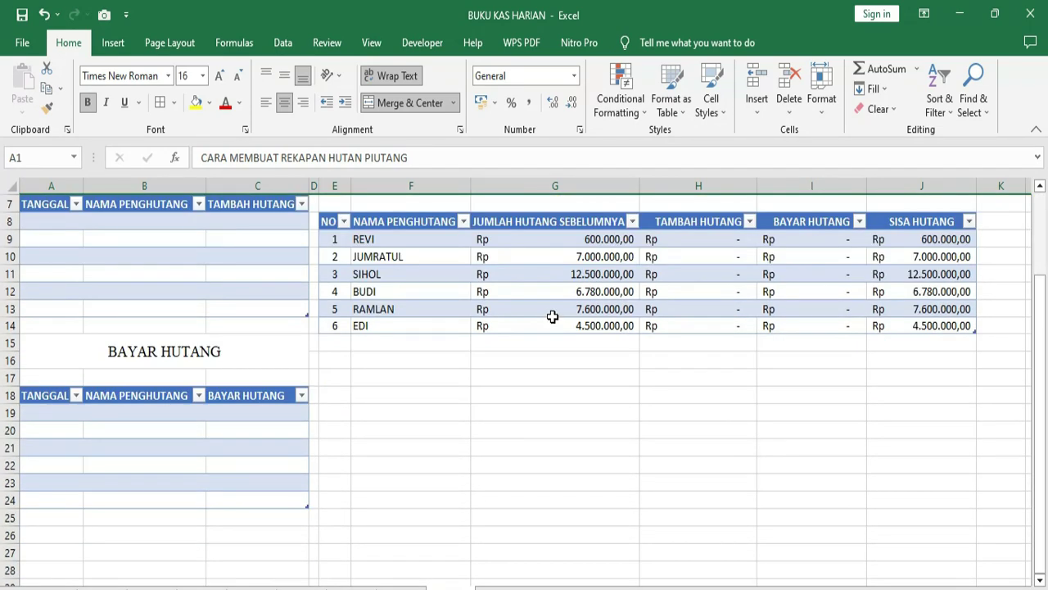
pyautogui.scroll(1, 553, 316)
pyautogui.click(699, 276)
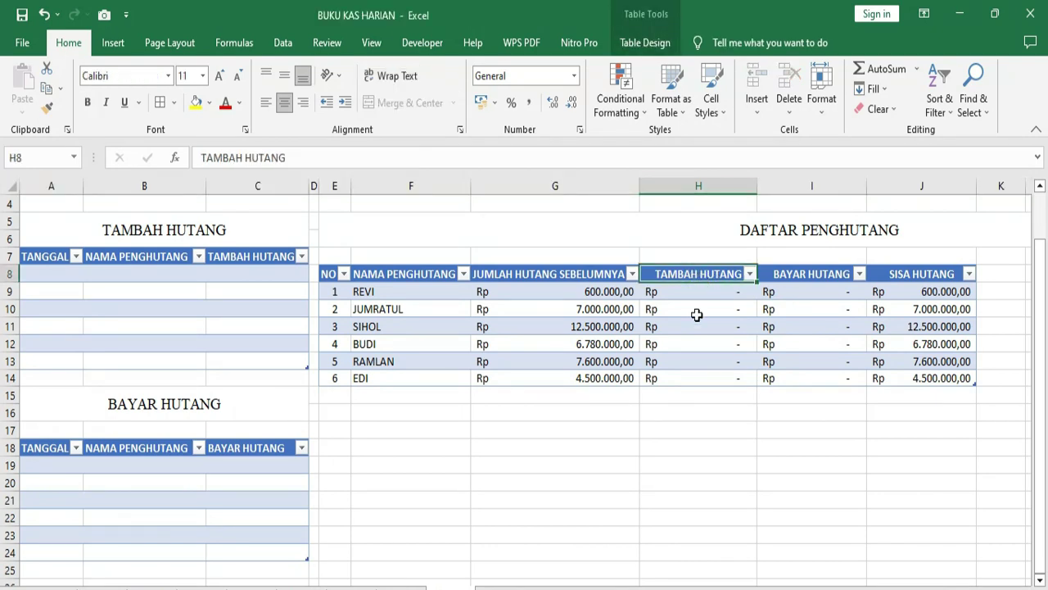
pyautogui.click(699, 303)
pyautogui.click(786, 273)
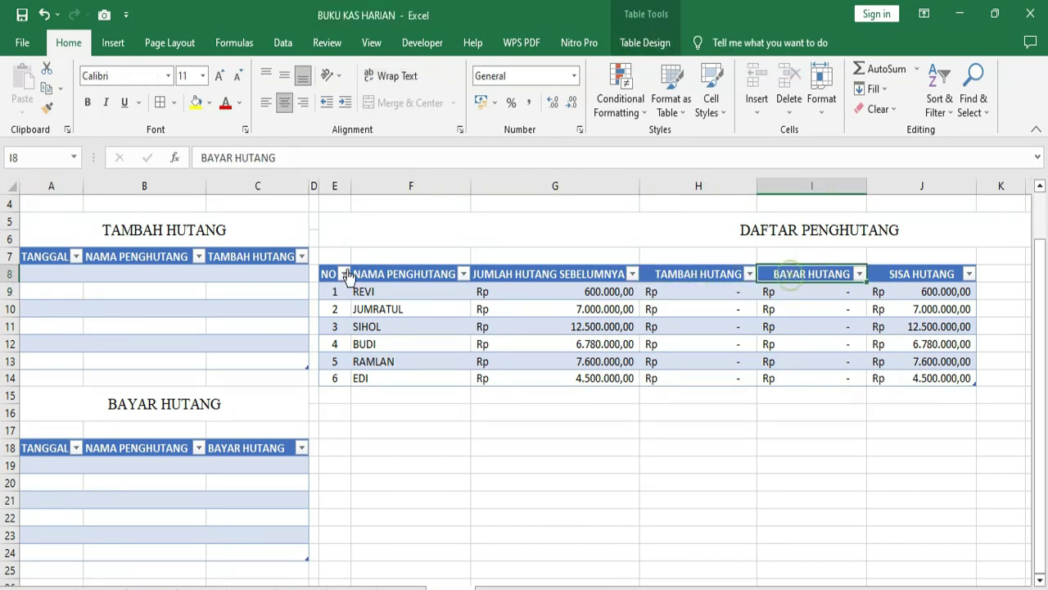
pyautogui.click(146, 276)
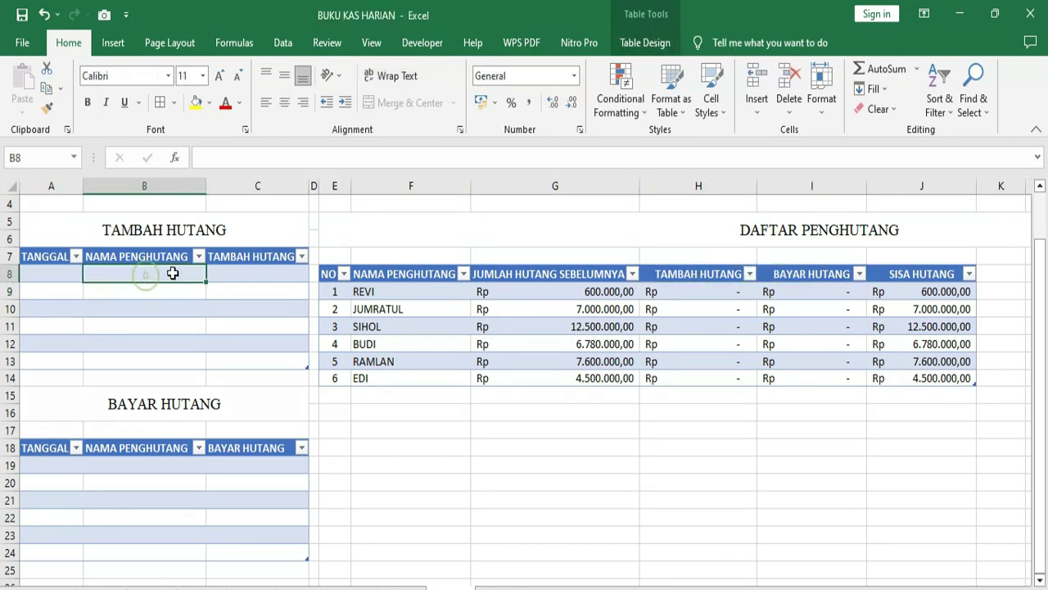
pyautogui.click(588, 294)
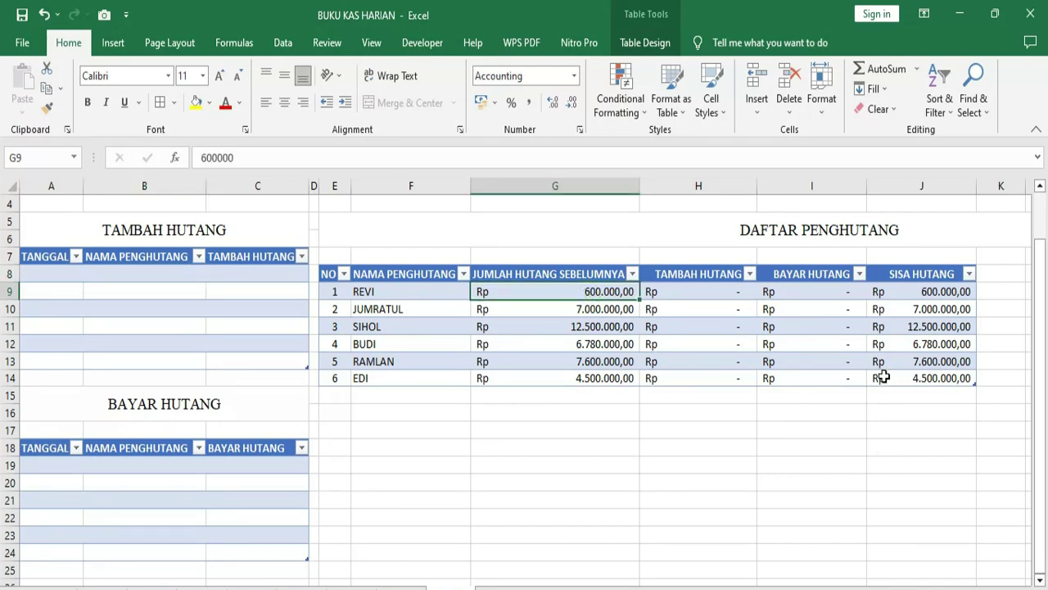
pyautogui.click(840, 328)
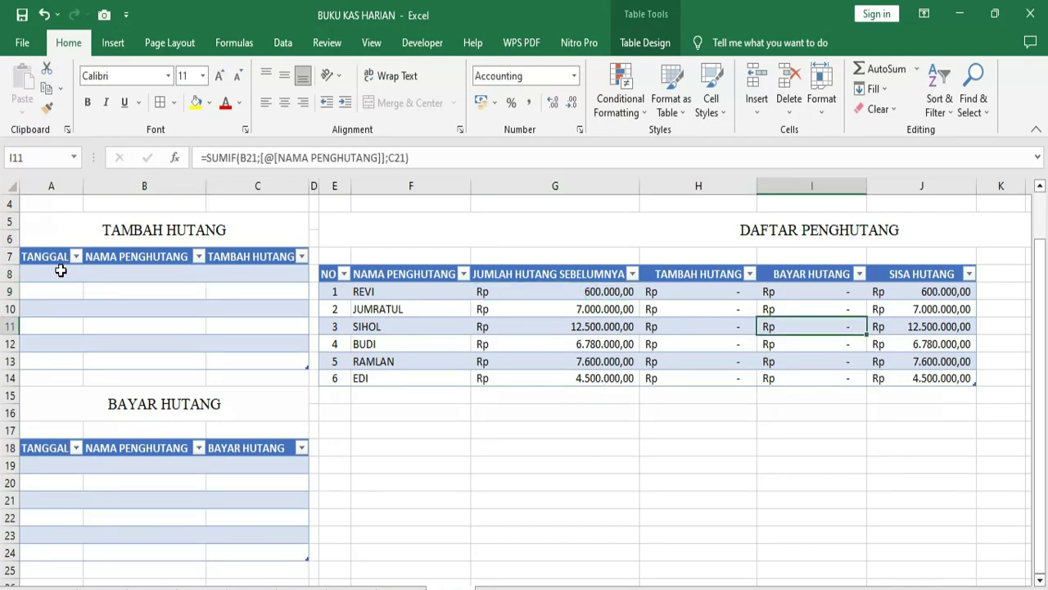
pyautogui.click(60, 271)
pyautogui.click(385, 293)
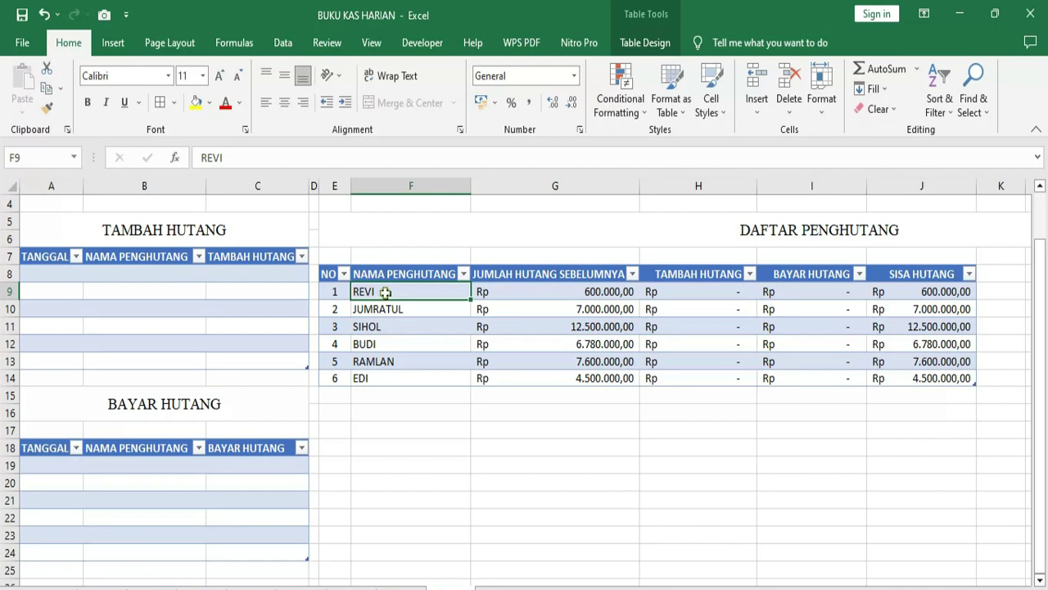
# Step: Enter the date 12/06/2022 in A8, the first TANGGAL cell of the TAMBAH HUTANG table
pyautogui.click(61, 275)
pyautogui.write('12/06/2')
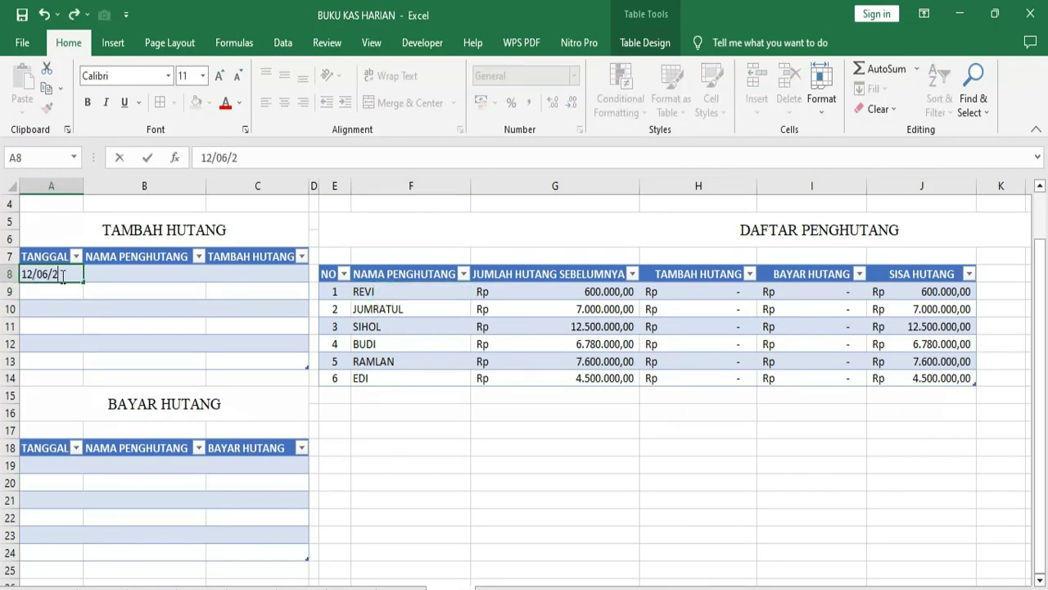
pyautogui.write('022')
pyautogui.click(122, 275)
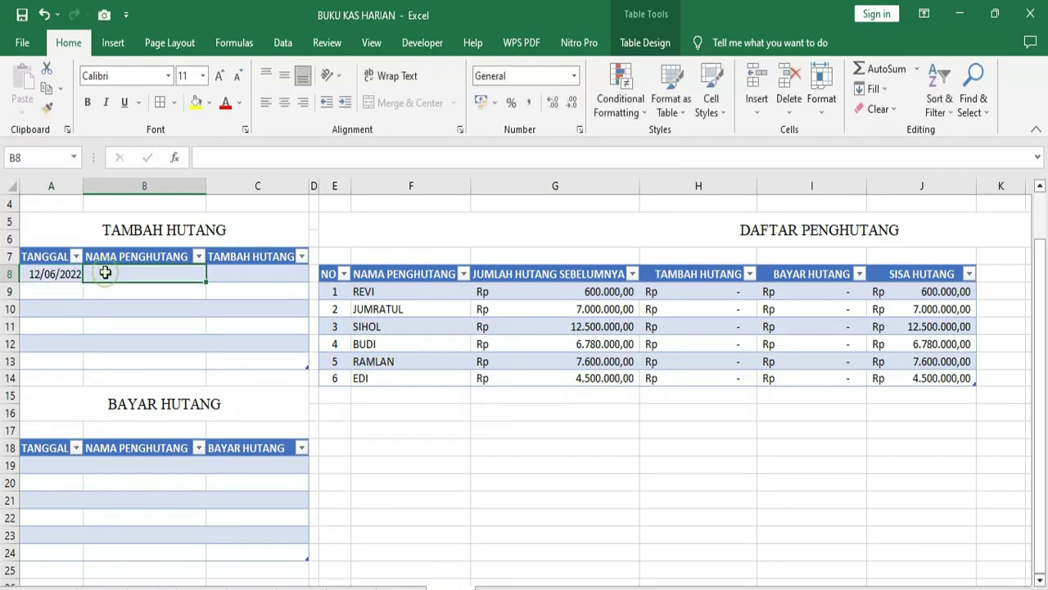
# Step: Examine the drop-down of debtor names in the NAMA PENGHUTANG column of the finished example sheet's TAMBAH HUTANG table
pyautogui.click(158, 308)
pyautogui.click(176, 273)
pyautogui.moveTo(176, 273); pyautogui.dragTo(166, 355)
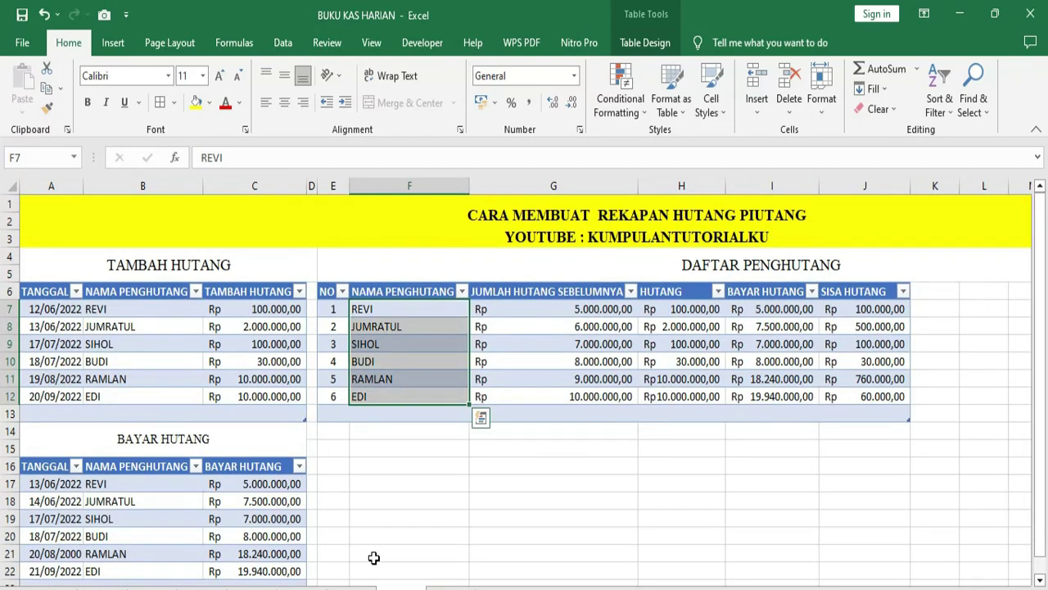
pyautogui.click(135, 308)
pyautogui.click(207, 310)
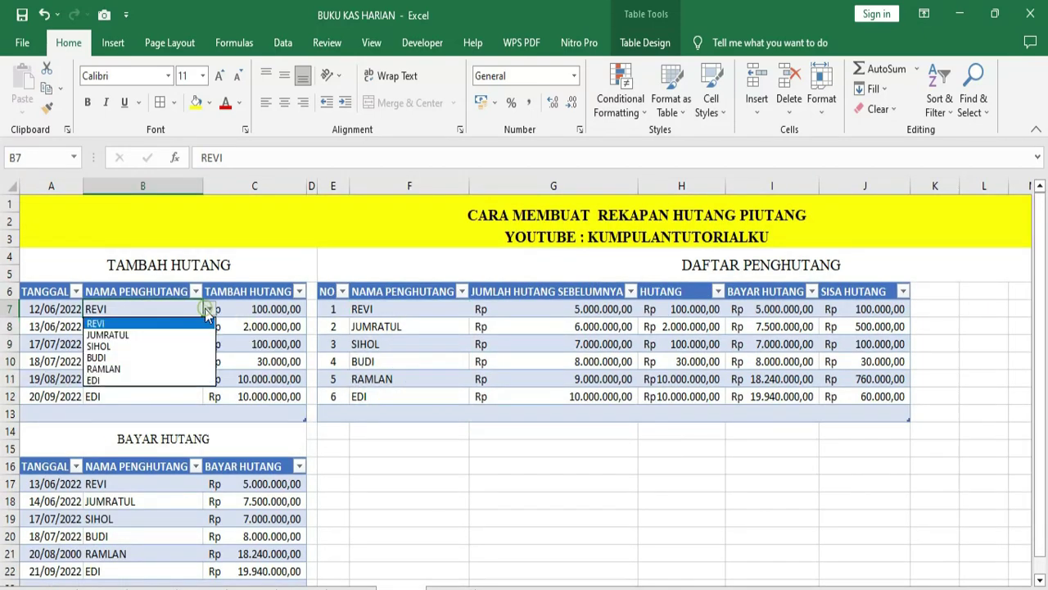
pyautogui.click(145, 346)
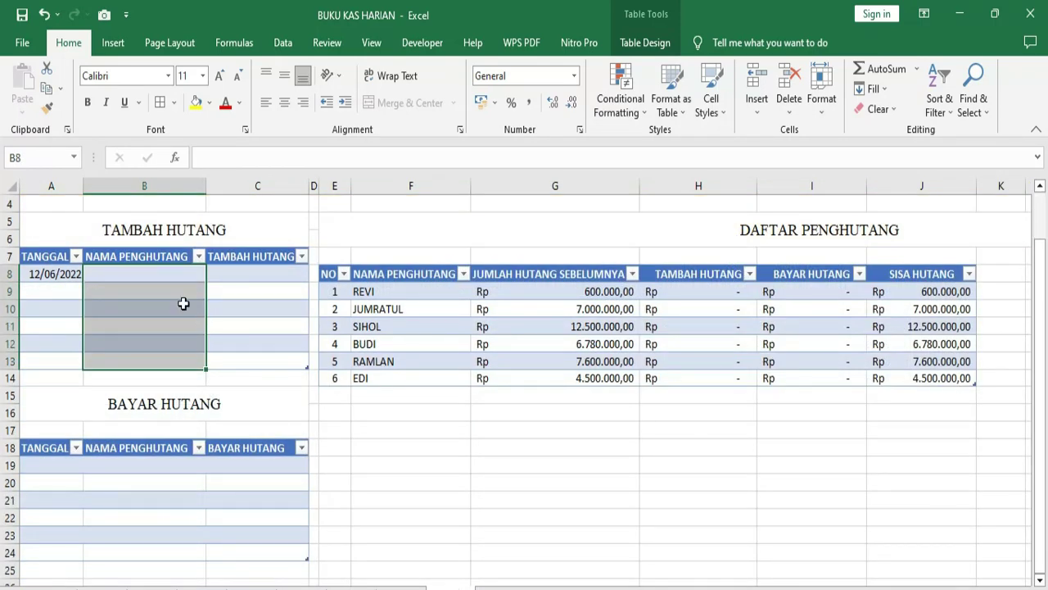
# Step: Add list data validation to B8:B14 under NAMA PENGHUTANG of TAMBAH HUTANG, with source =$F$9:$F$14
pyautogui.moveTo(153, 271); pyautogui.dragTo(159, 375)
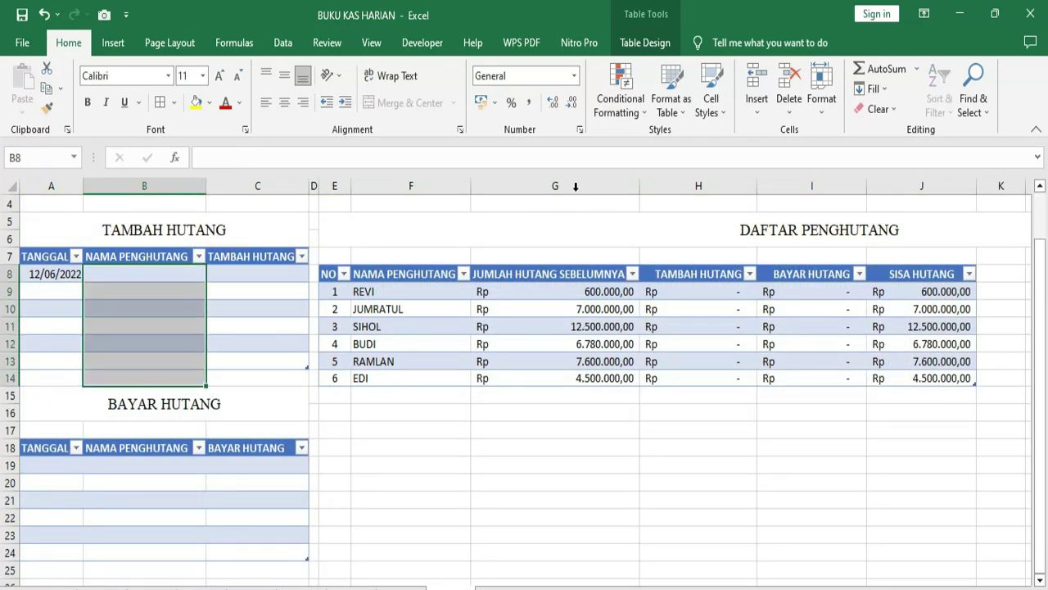
pyautogui.click(282, 43)
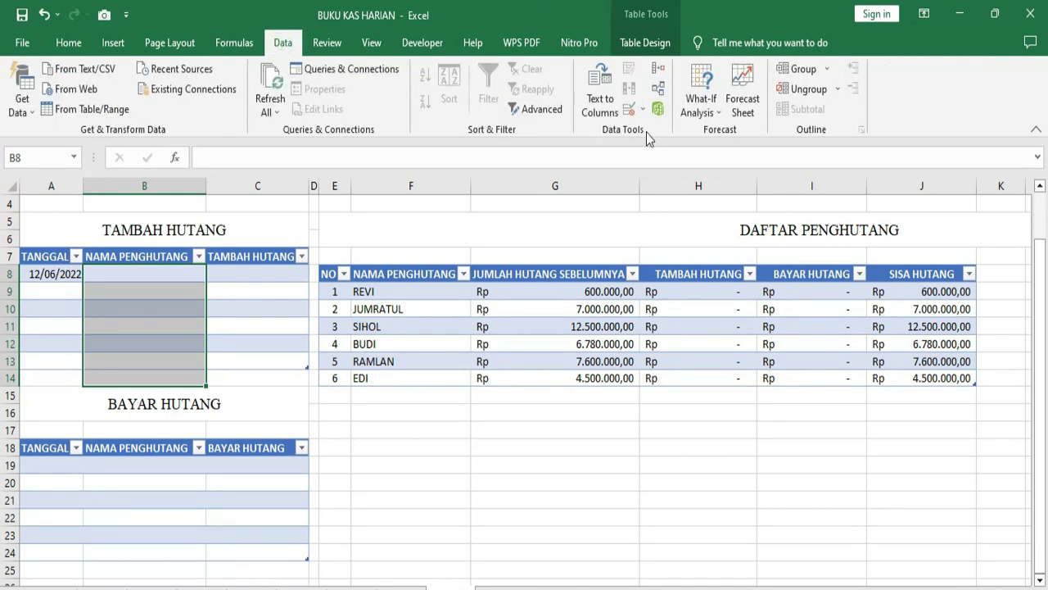
pyautogui.click(639, 109)
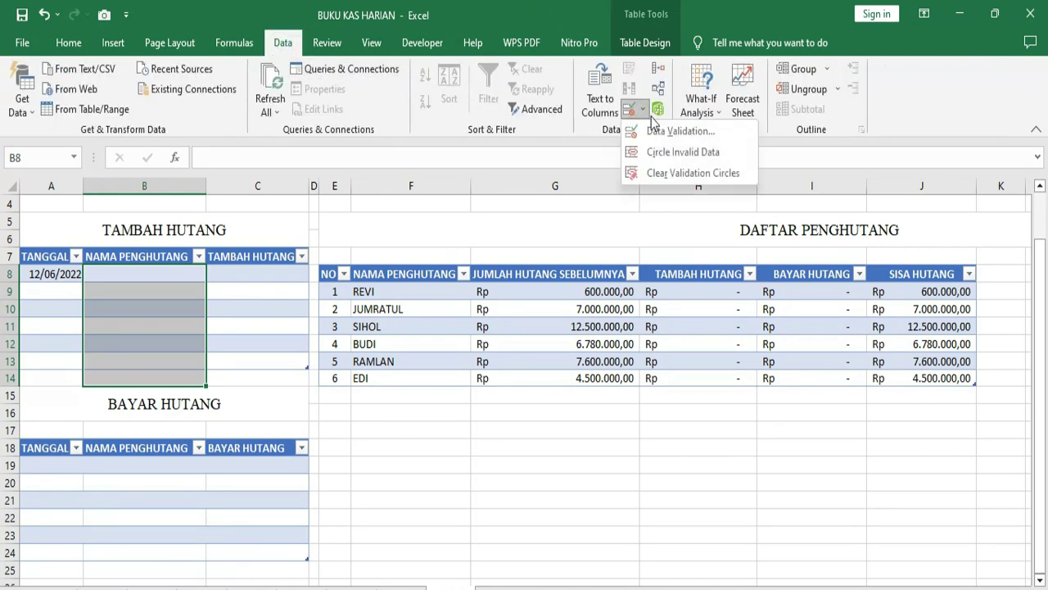
pyautogui.click(655, 138)
pyautogui.click(254, 225)
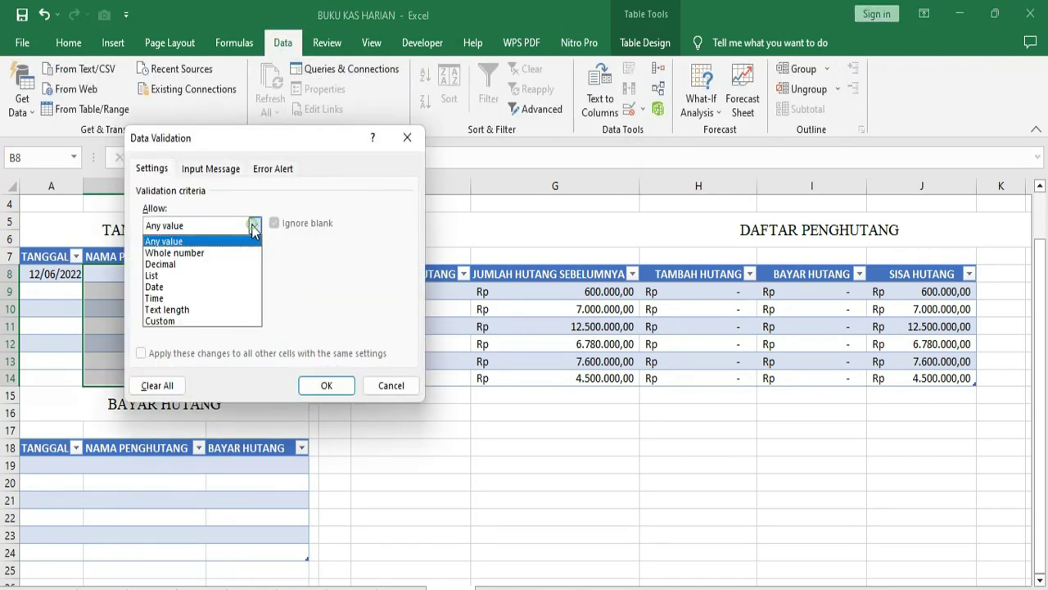
pyautogui.click(174, 276)
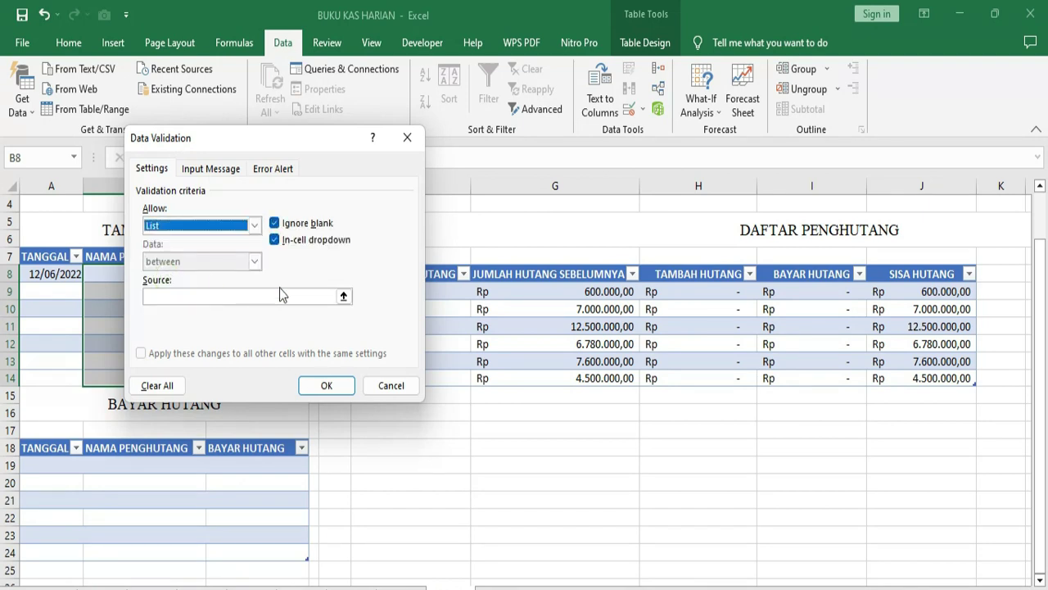
pyautogui.click(344, 297)
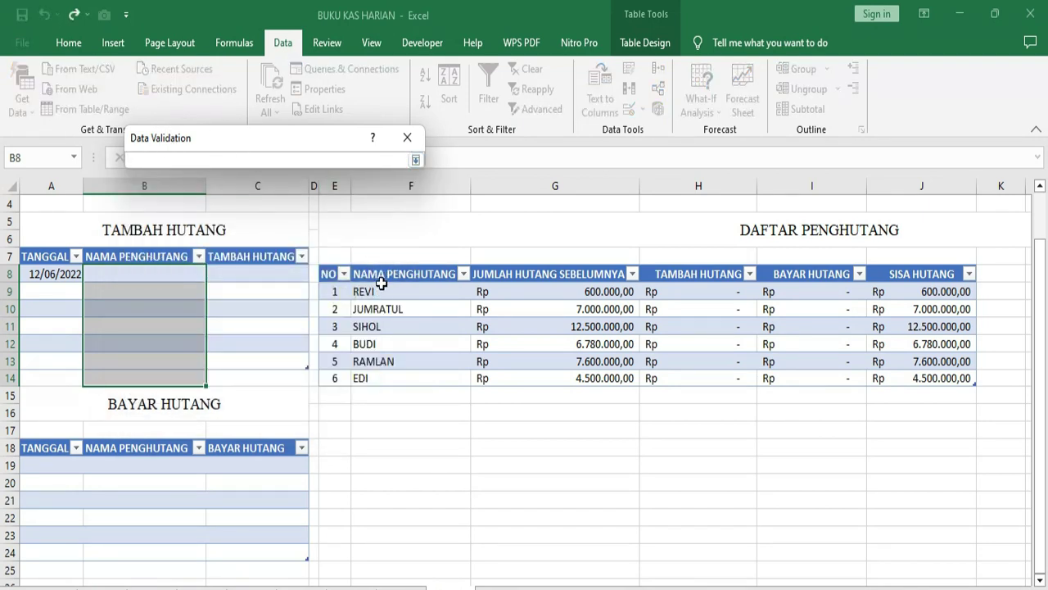
pyautogui.moveTo(382, 290); pyautogui.dragTo(385, 377)
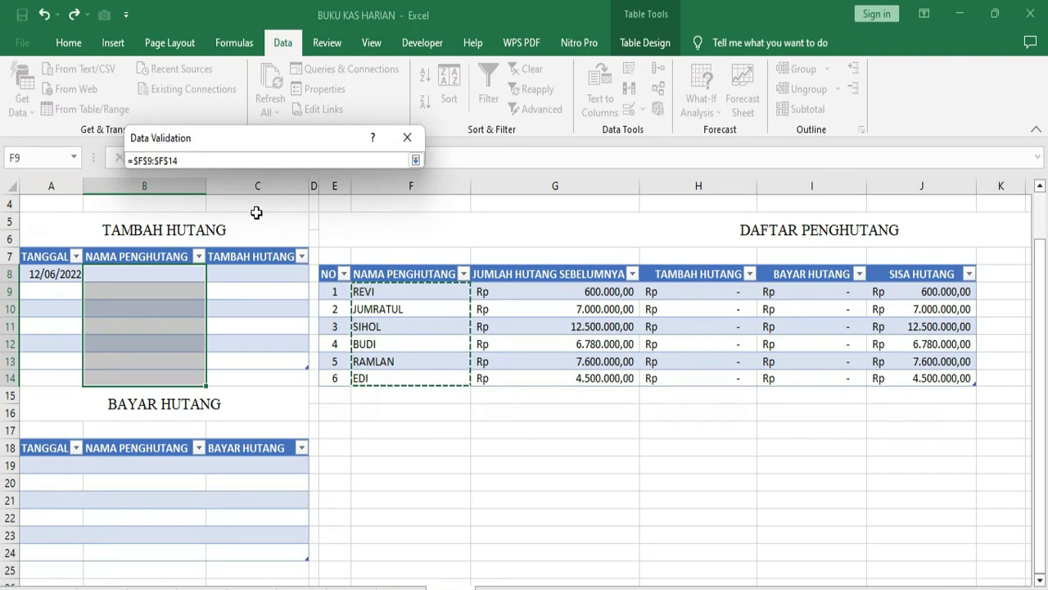
pyautogui.press('Return')
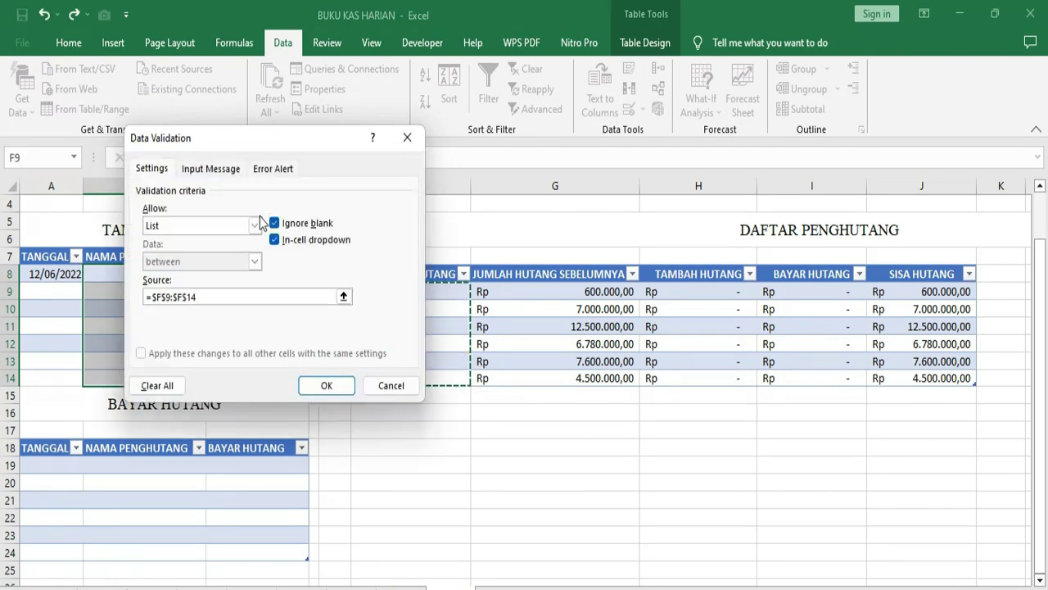
pyautogui.press('Return')
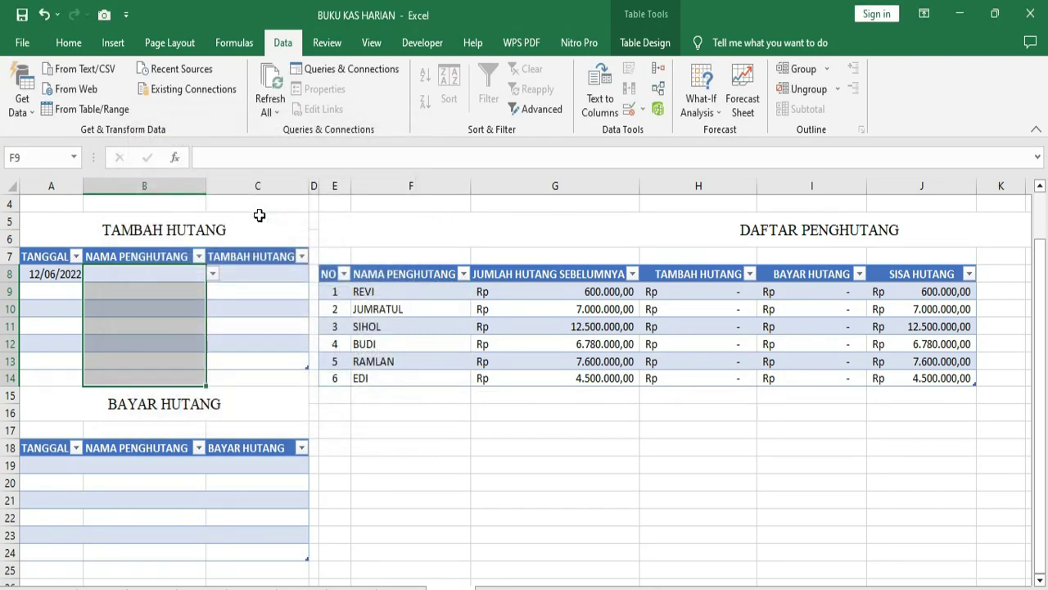
pyautogui.click(198, 343)
# Step: Add list data validation to B19:B24 under NAMA PENGHUTANG of BAYAR HUTANG, with source =$F$9:$F$14
pyautogui.scroll(-1, 154, 435)
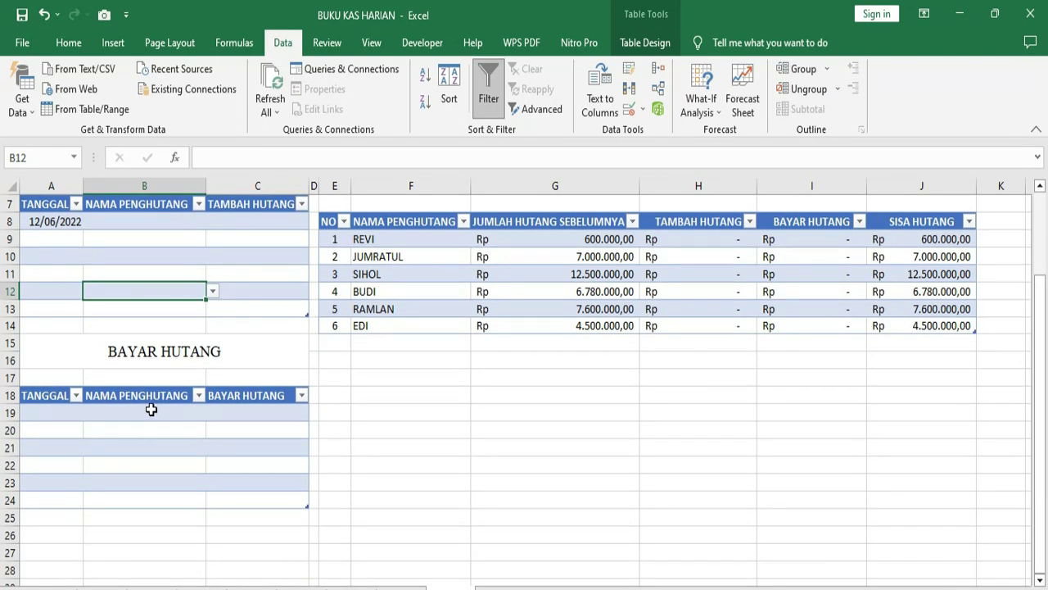
pyautogui.moveTo(152, 410); pyautogui.dragTo(145, 501)
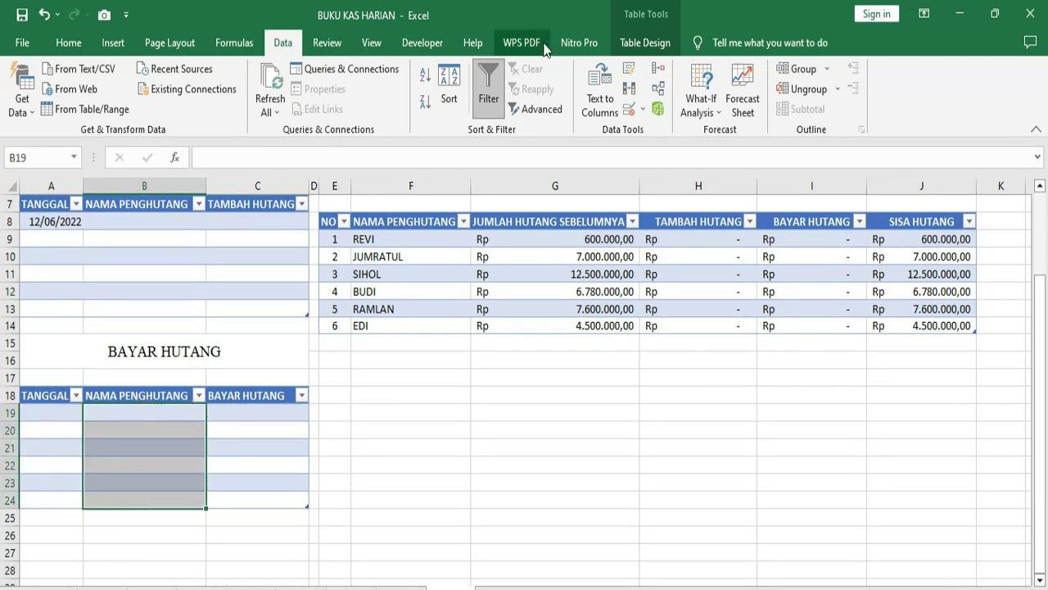
pyautogui.click(644, 110)
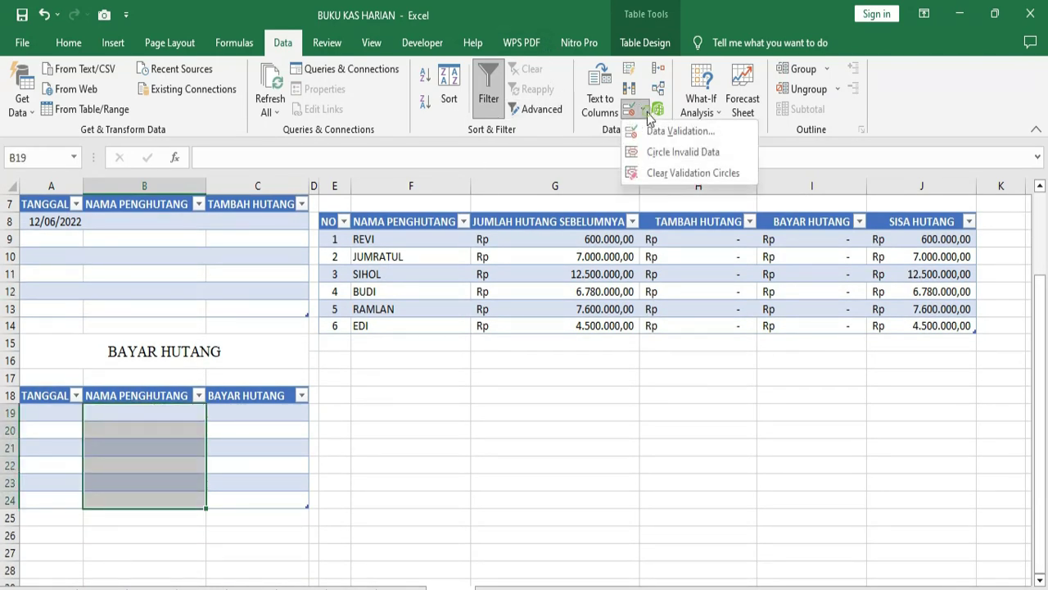
pyautogui.click(648, 131)
pyautogui.click(172, 226)
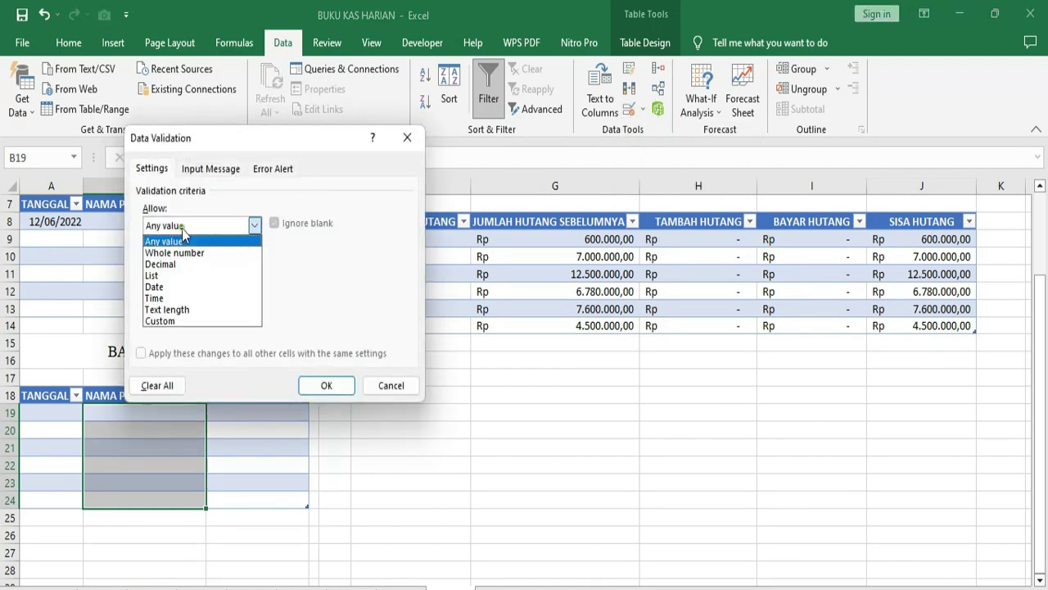
pyautogui.click(163, 271)
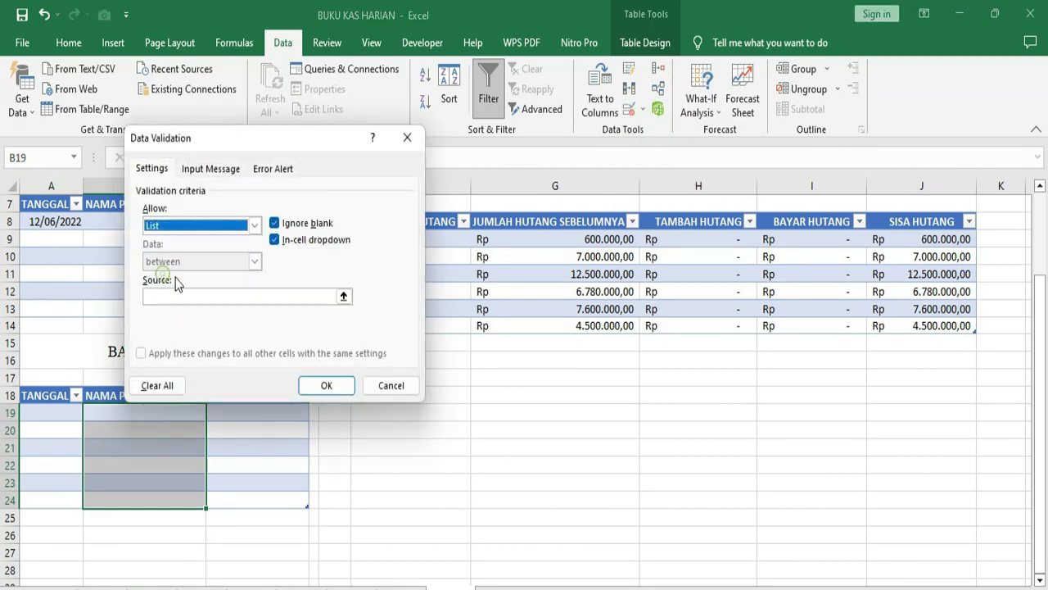
pyautogui.click(246, 296)
pyautogui.click(343, 295)
pyautogui.moveTo(395, 239); pyautogui.dragTo(392, 321)
pyautogui.press('Return')
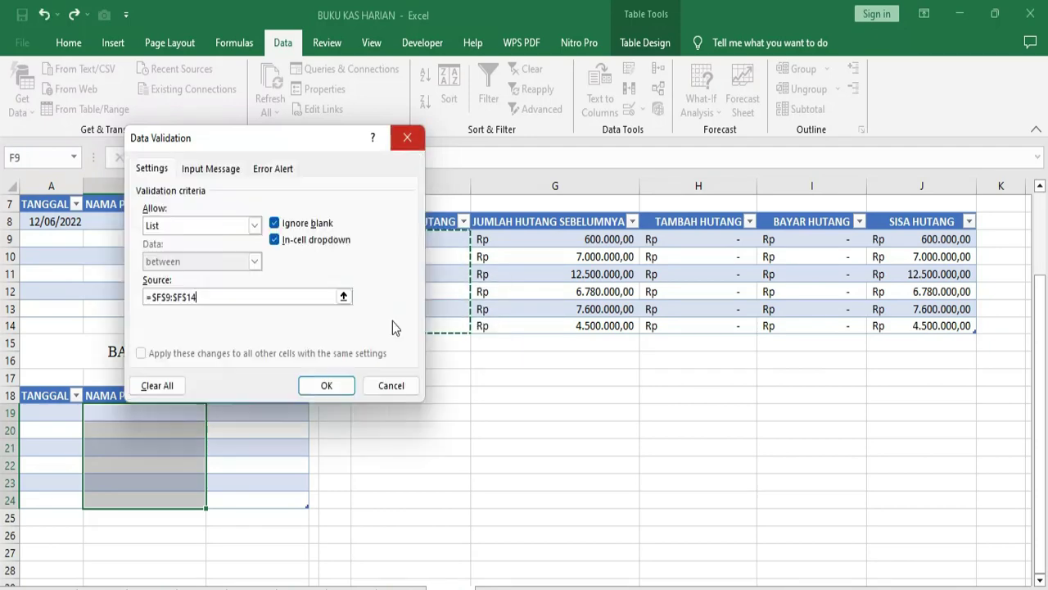
pyautogui.press('Return')
# Step: Format the TAMBAH HUTANG amount cells C8:C13 as Accounting with the Rp symbol and 2 decimal places
pyautogui.click(256, 250)
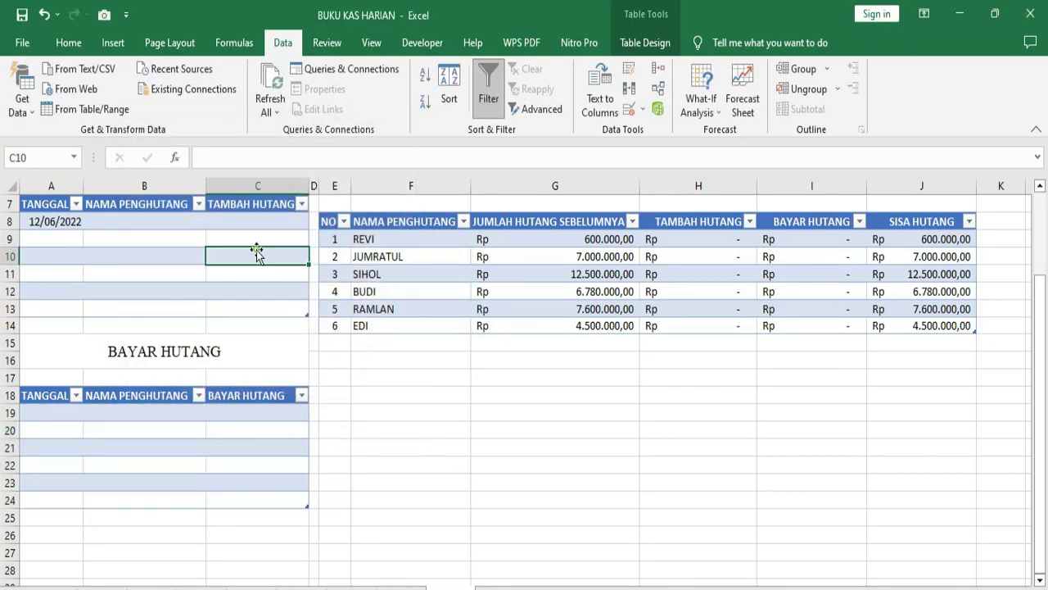
pyautogui.moveTo(251, 223); pyautogui.dragTo(249, 306)
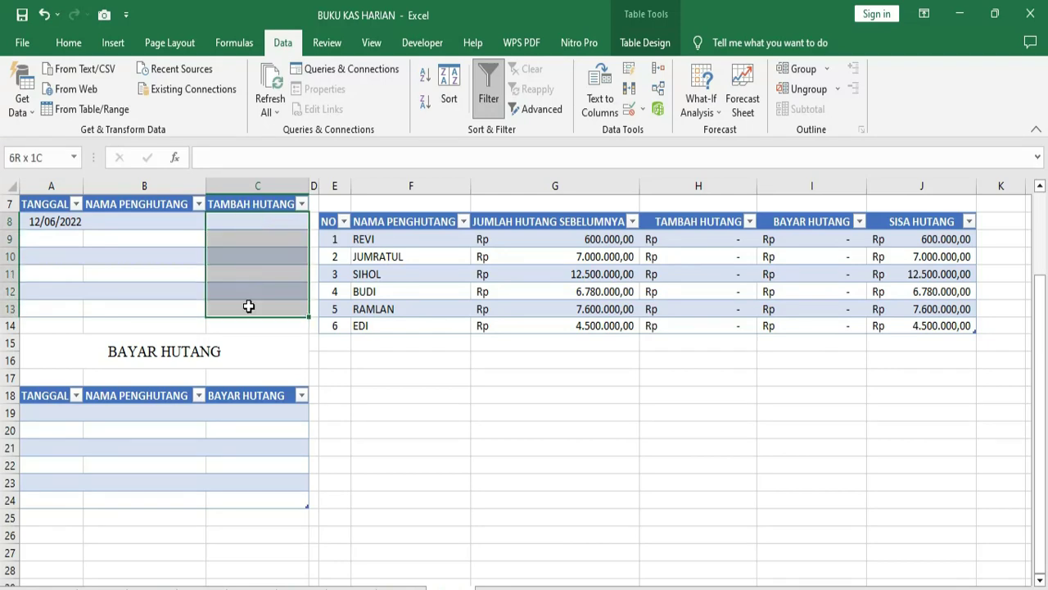
pyautogui.rightClick(249, 250)
pyautogui.click(294, 572)
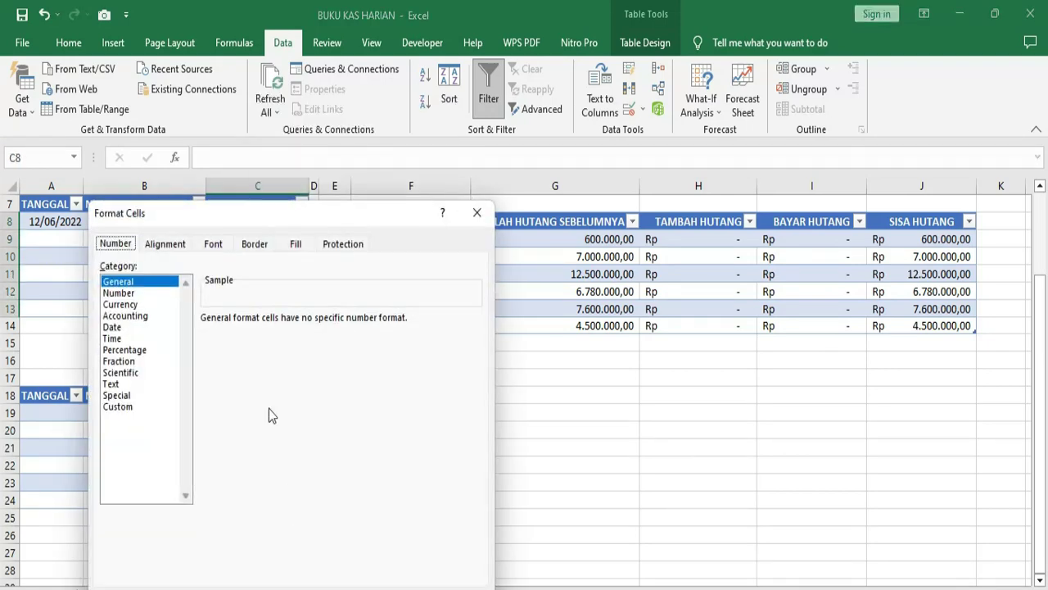
pyautogui.click(116, 316)
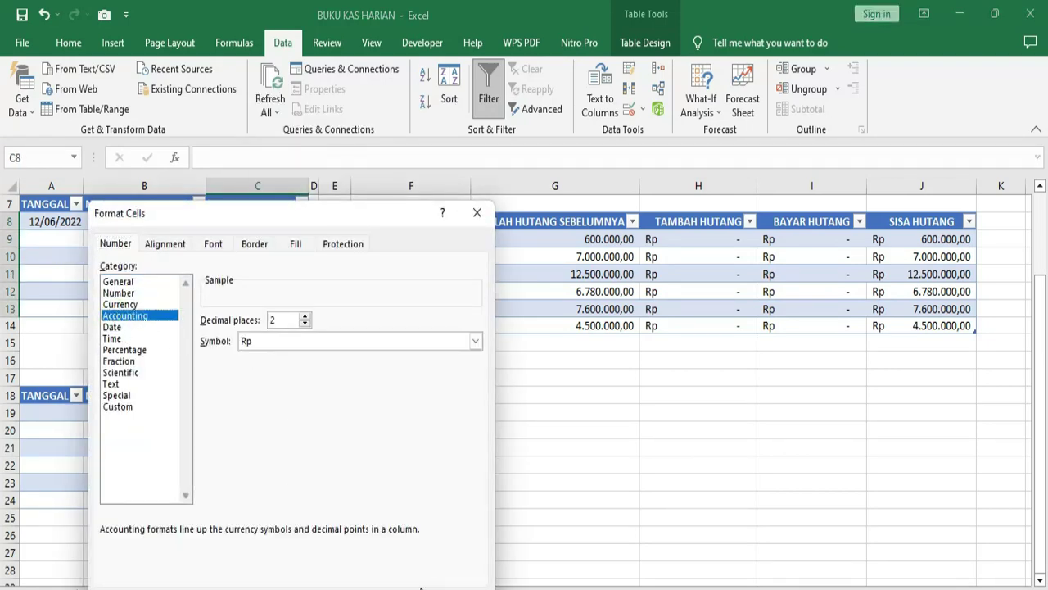
pyautogui.press('Return')
# Step: Format the BAYAR HUTANG amount cells C19:C24 with the Accounting number format
pyautogui.moveTo(257, 420); pyautogui.dragTo(267, 499)
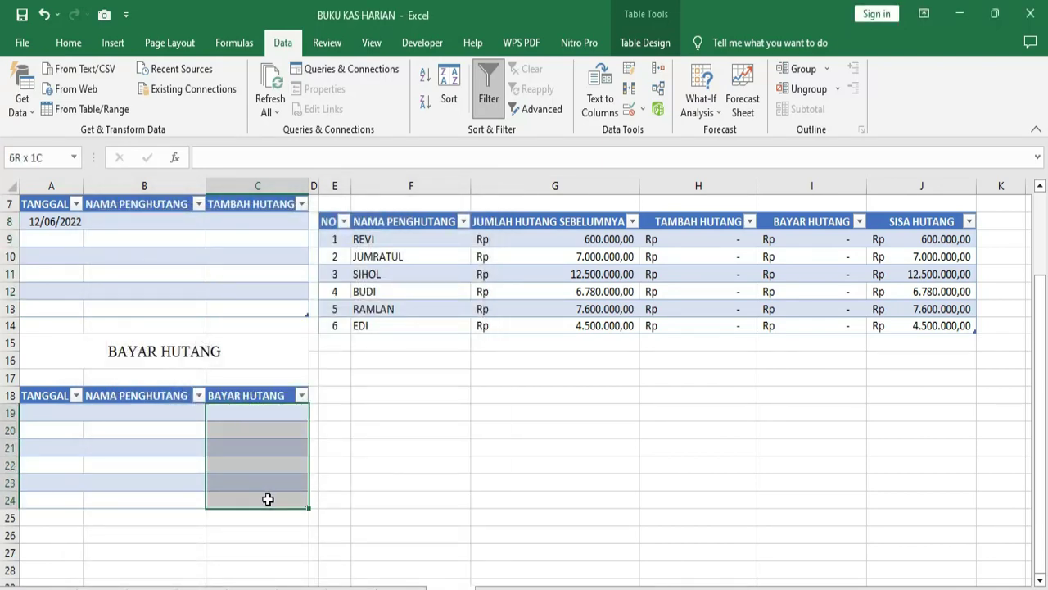
pyautogui.rightClick(261, 447)
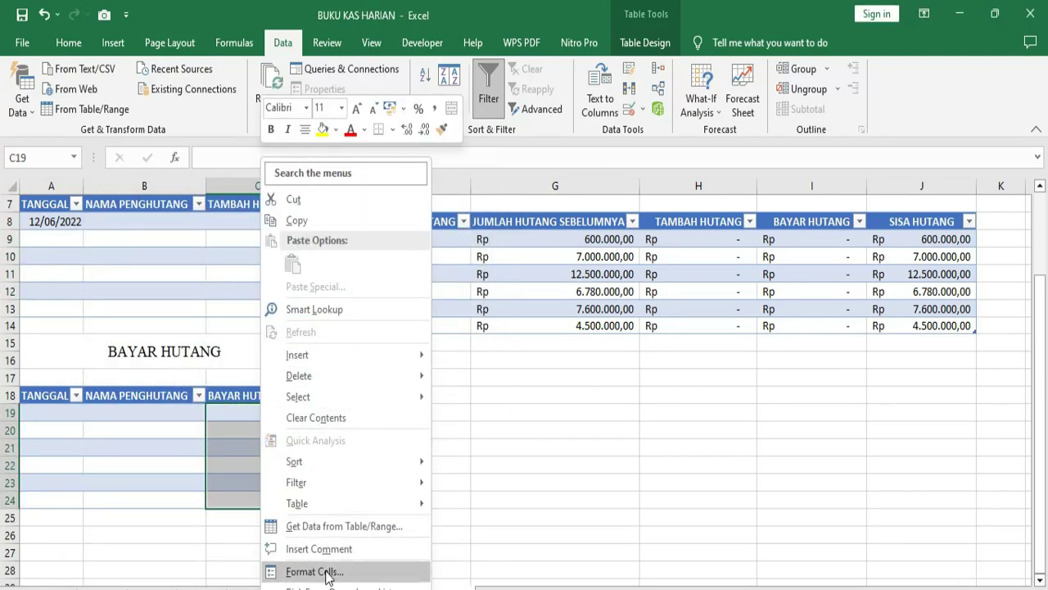
pyautogui.click(320, 572)
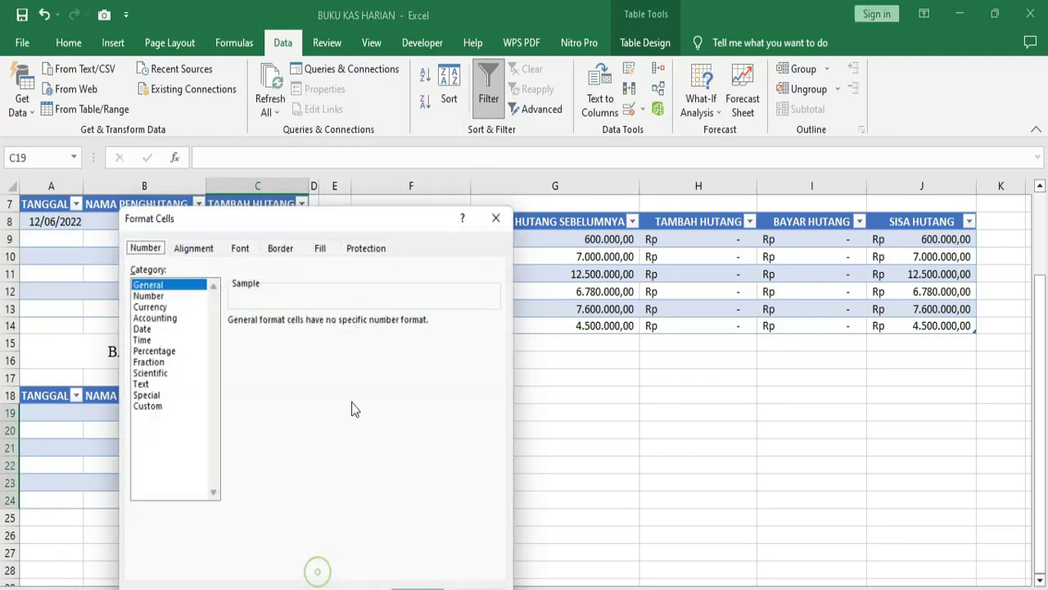
pyautogui.click(150, 316)
pyautogui.click(388, 547)
pyautogui.click(394, 456)
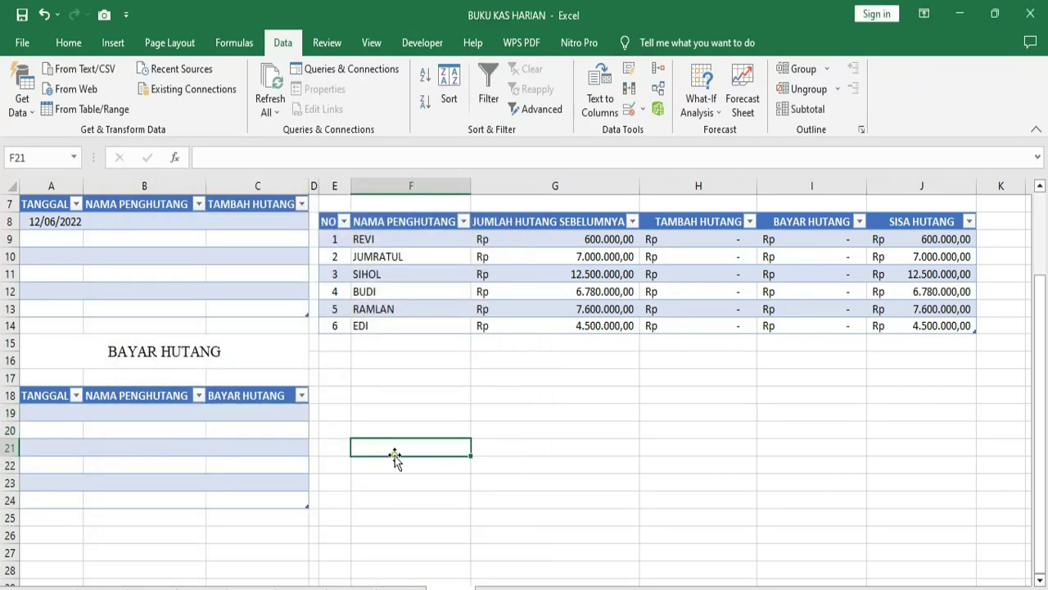
# Step: Choose the first debtor from the drop-down list in B8, the first NAMA PENGHUTANG cell of TAMBAH HUTANG
pyautogui.click(132, 234)
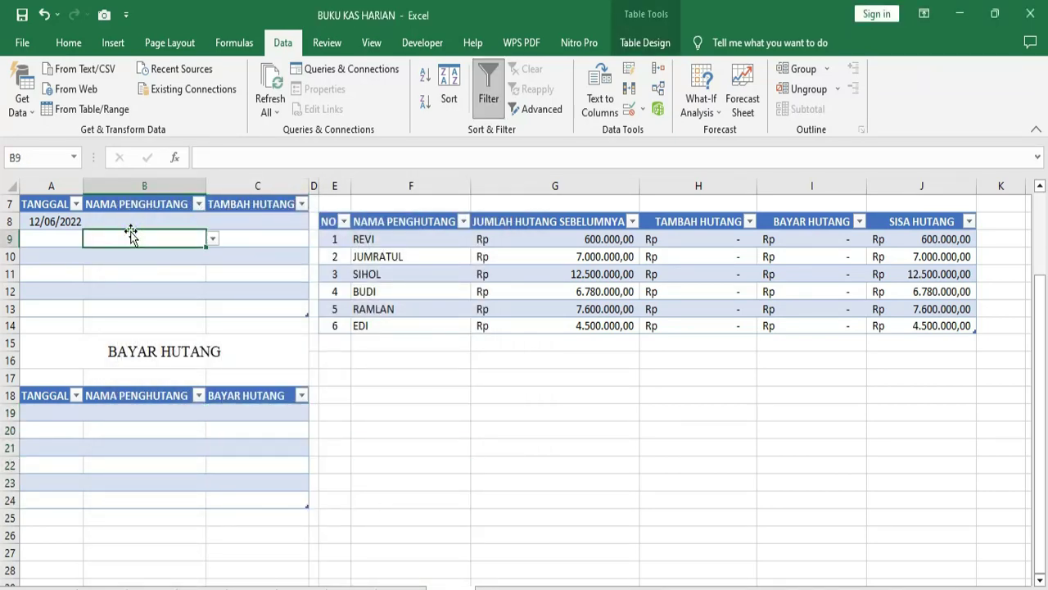
pyautogui.click(139, 217)
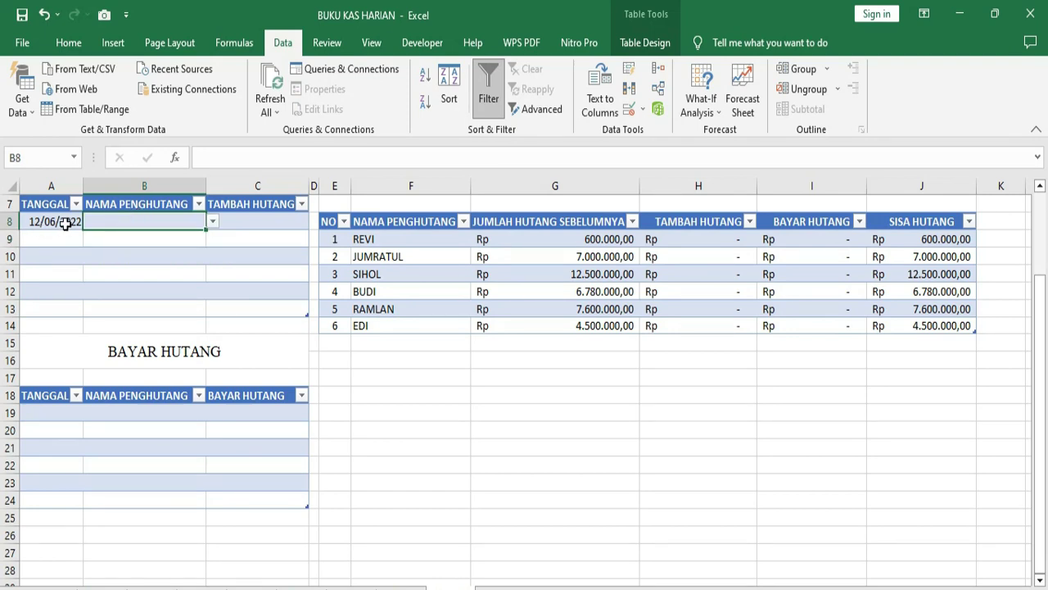
pyautogui.click(210, 221)
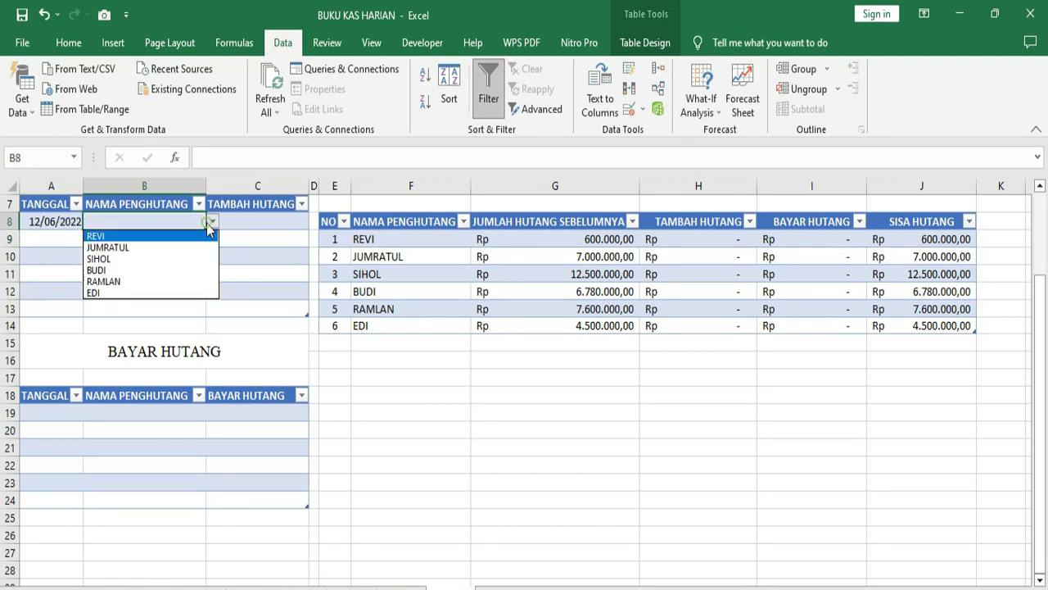
pyautogui.click(141, 237)
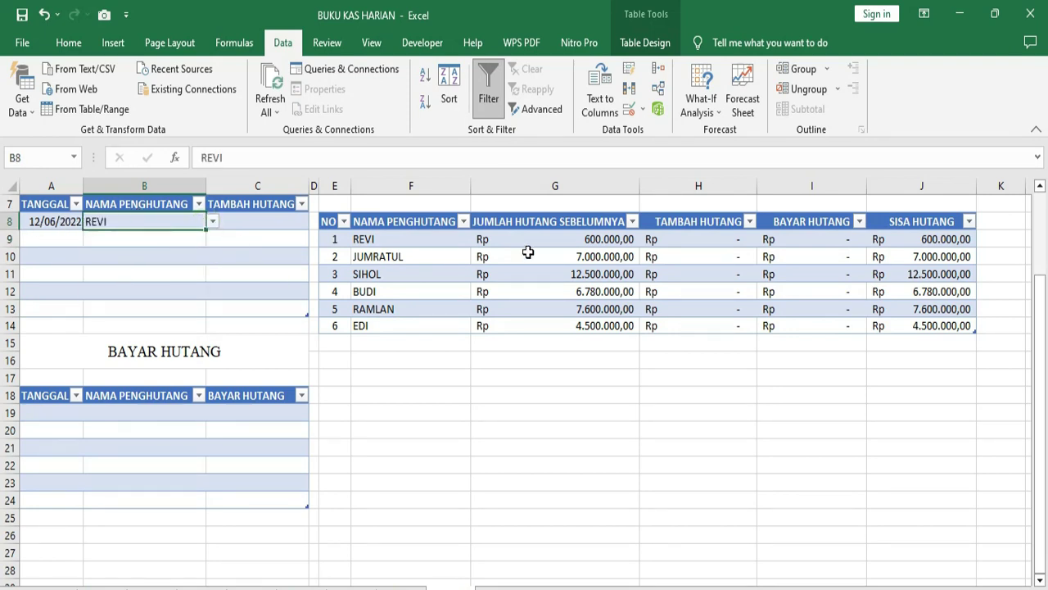
# Step: Set the first debtor's JUMLAH HUTANG SEBELUMNYA in G9 to 6000000
pyautogui.click(615, 240)
pyautogui.doubleClick(616, 239)
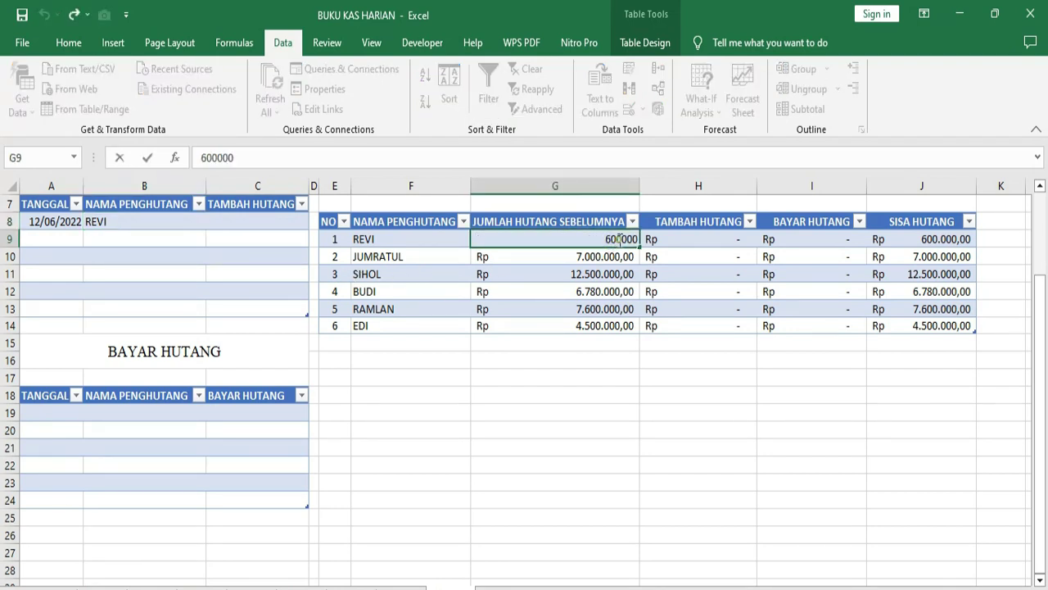
pyautogui.press('Return')
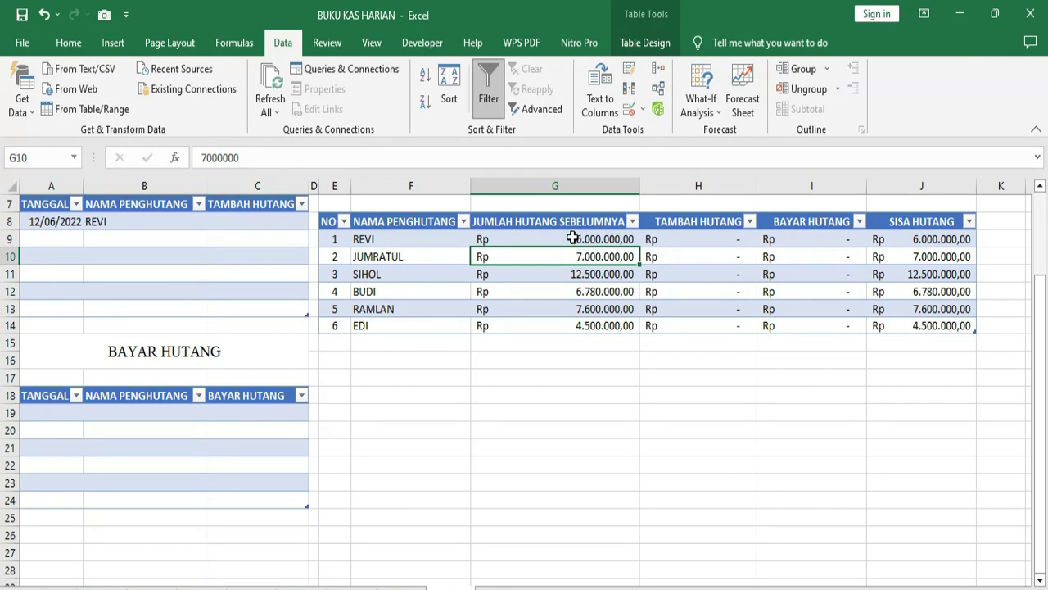
# Step: Enter an added debt of 100000 for the first debtor in C8 of the TAMBAH HUTANG table
pyautogui.click(233, 225)
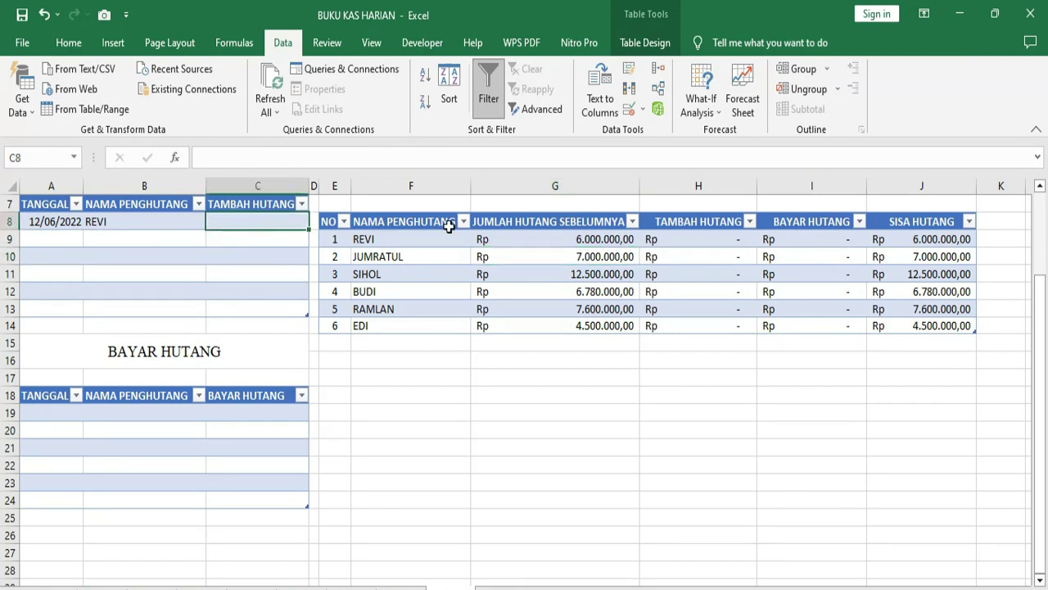
pyautogui.write('100000')
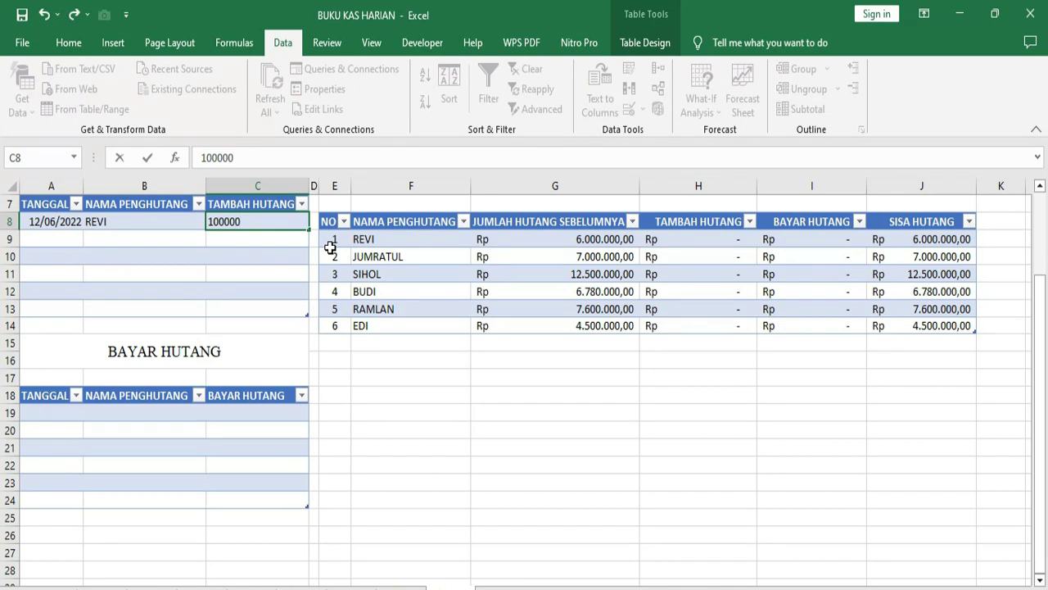
pyautogui.press('Return')
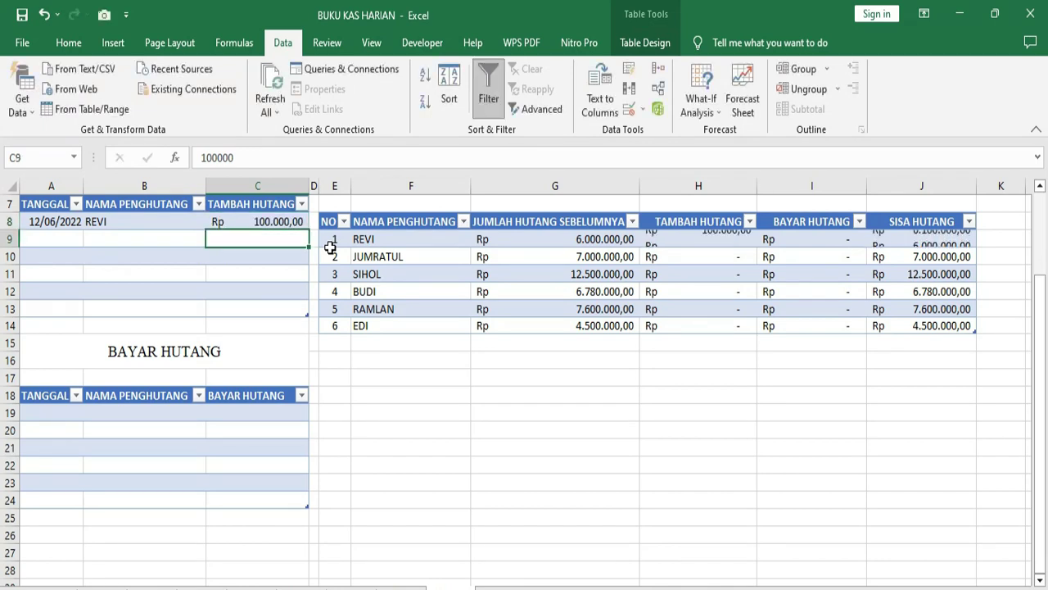
# Step: Check the first debtor's TAMBAH HUTANG and SISA HUTANG formulas in H9 and J9 of the recap table
pyautogui.click(715, 241)
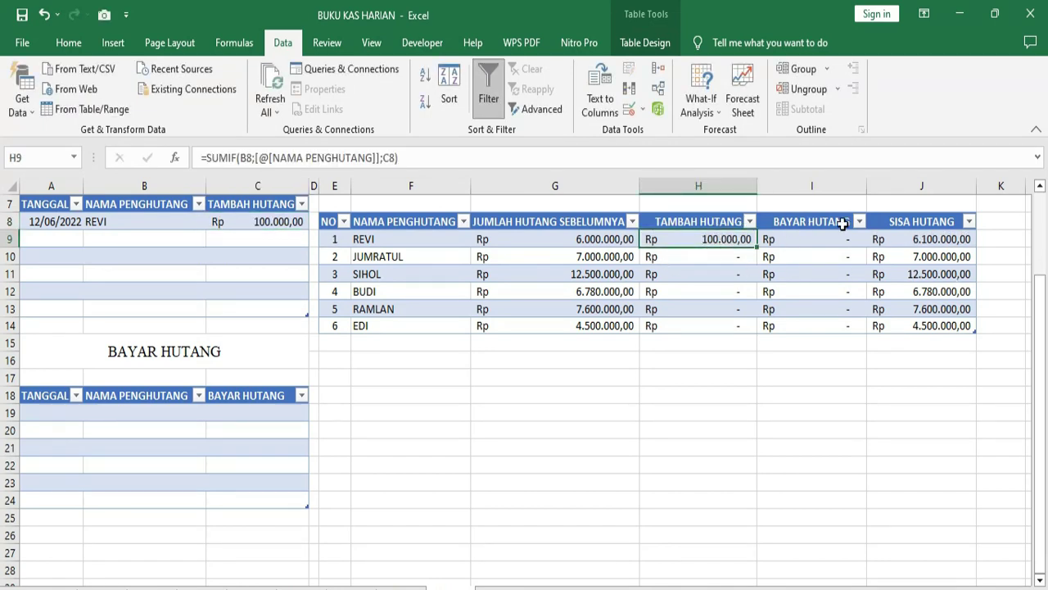
pyautogui.click(952, 240)
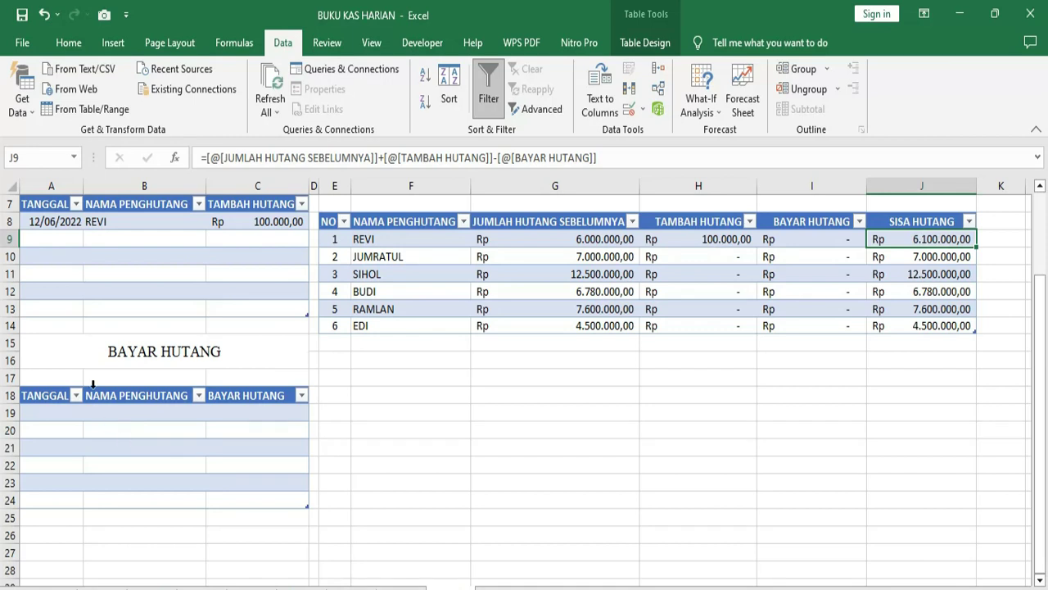
# Step: Enter the date 13/06/2022 in A9 of TAMBAH HUTANG and choose the second debtor from the drop-down list in B9
pyautogui.click(47, 243)
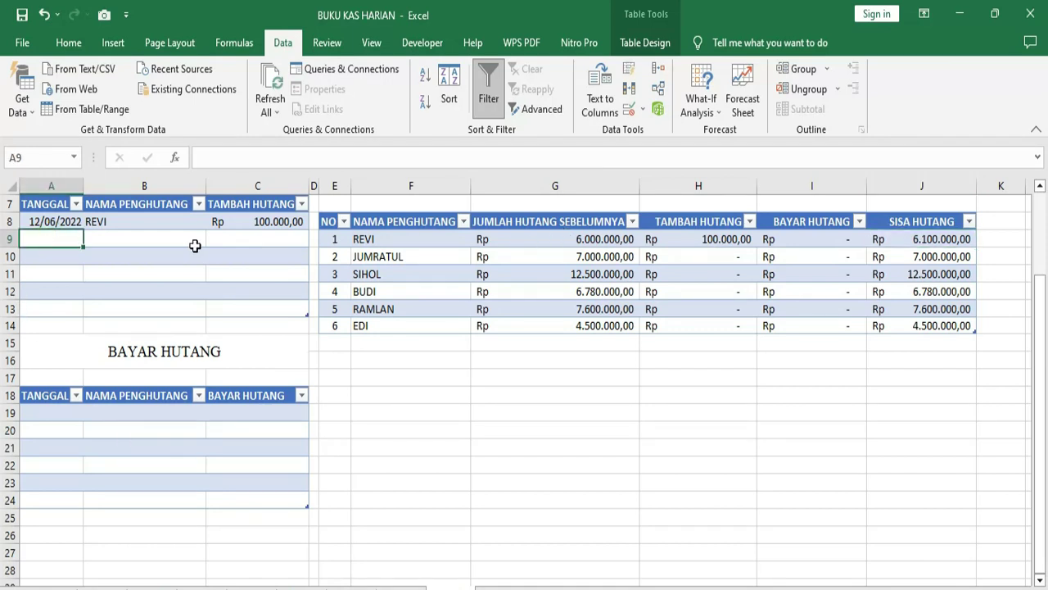
pyautogui.write('1')
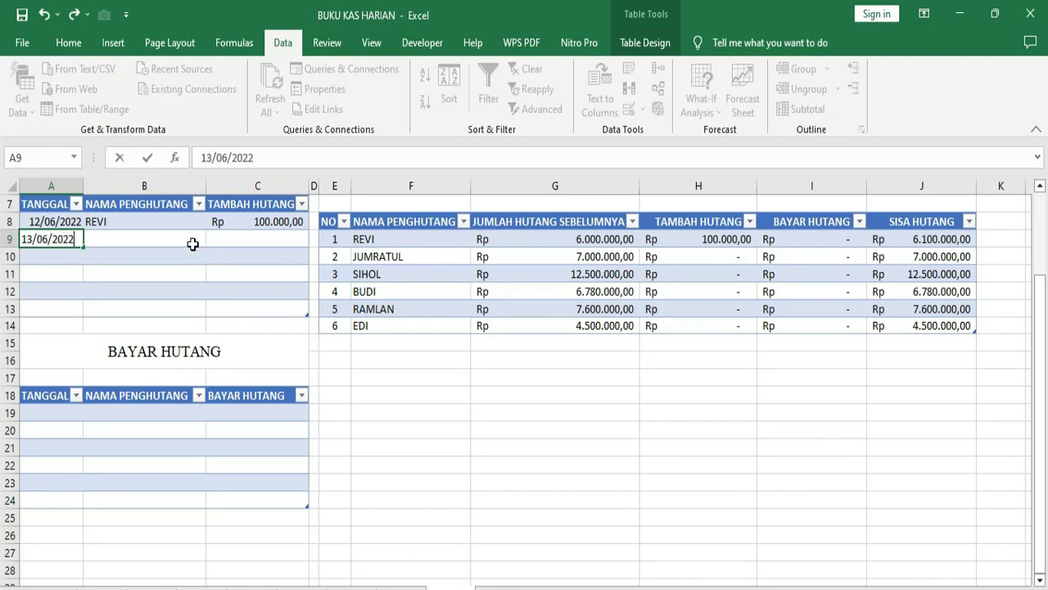
pyautogui.write('3/06/2022')
pyautogui.click(192, 244)
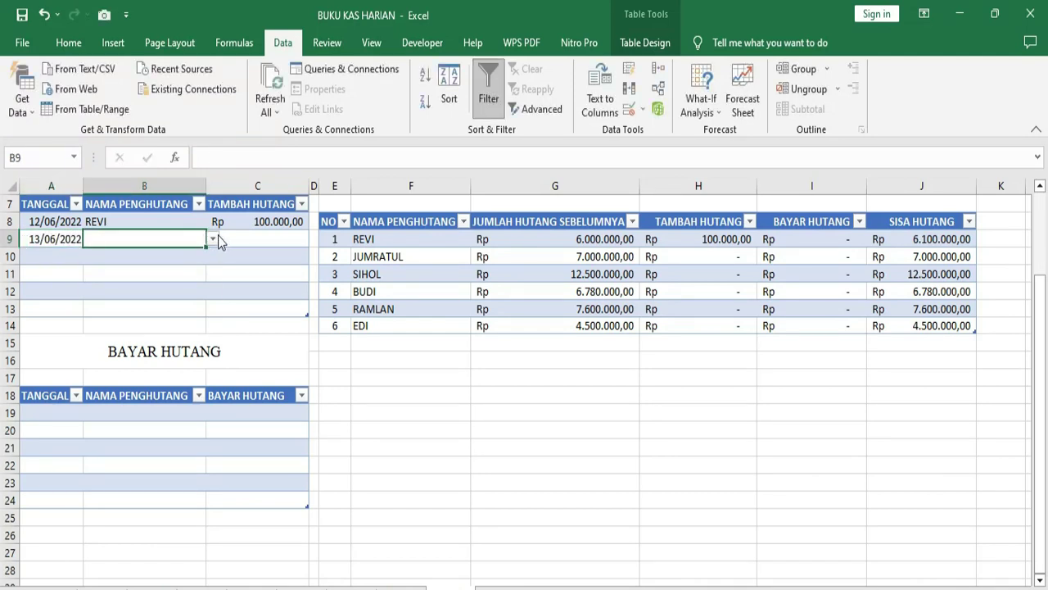
pyautogui.click(212, 238)
pyautogui.click(123, 265)
# Step: Enter an added debt of 3000000 for the second debtor in C9 and check the SISA HUTANG in J10
pyautogui.click(233, 244)
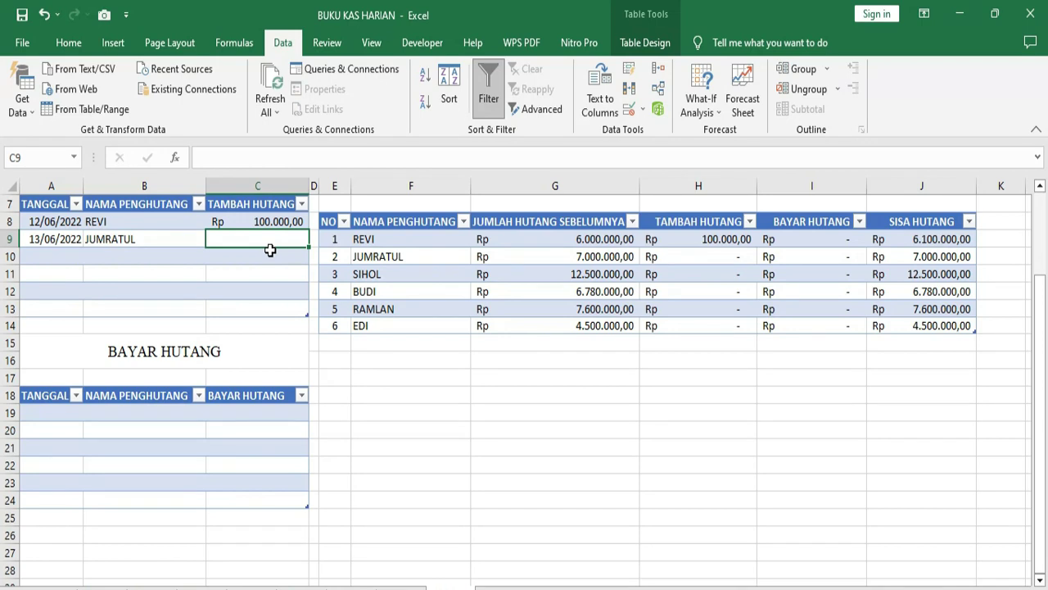
pyautogui.write('3000000')
pyautogui.press('Return')
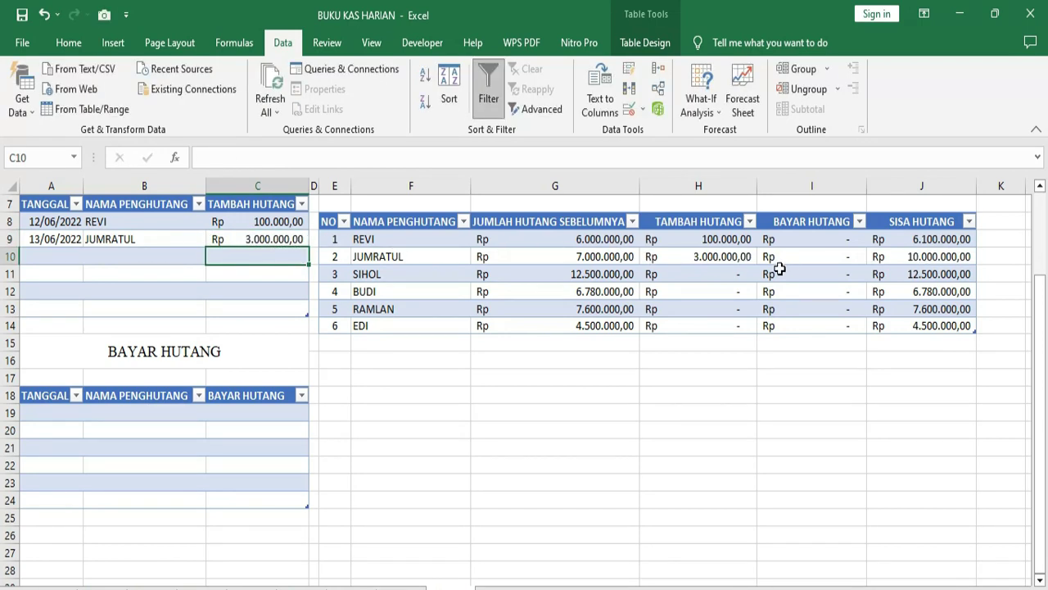
pyautogui.click(928, 256)
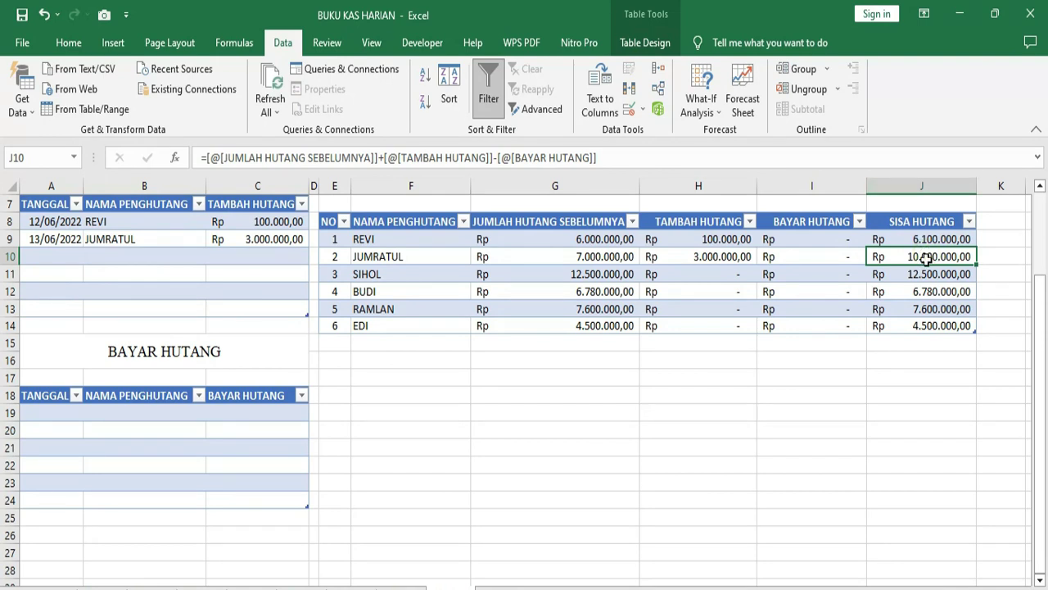
# Step: Fill the date series down from A9 to give 14/06/2022 in A10, and choose the third debtor from the list in B10
pyautogui.click(31, 258)
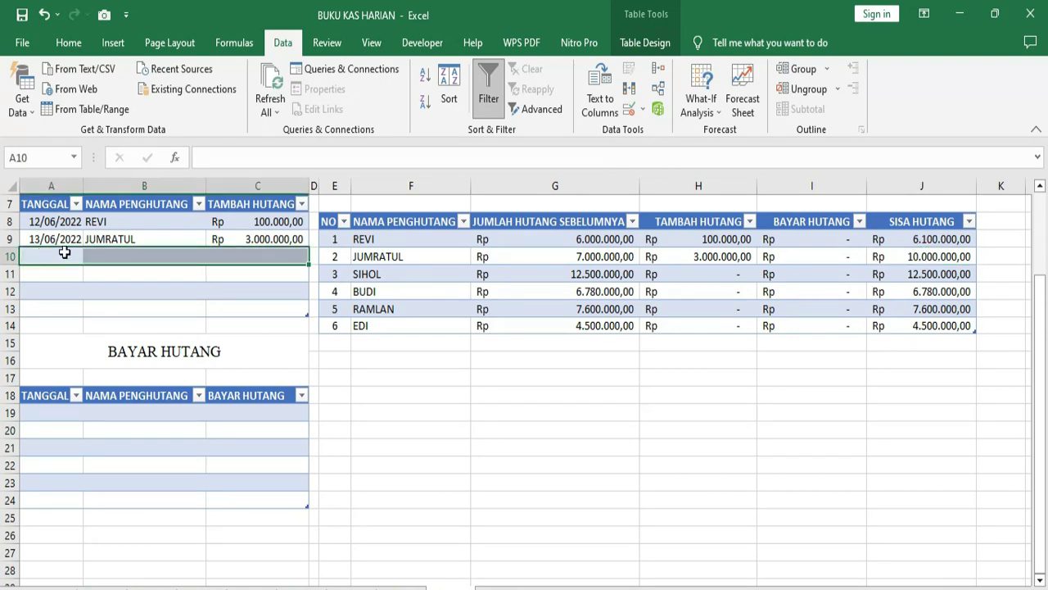
pyautogui.click(65, 240)
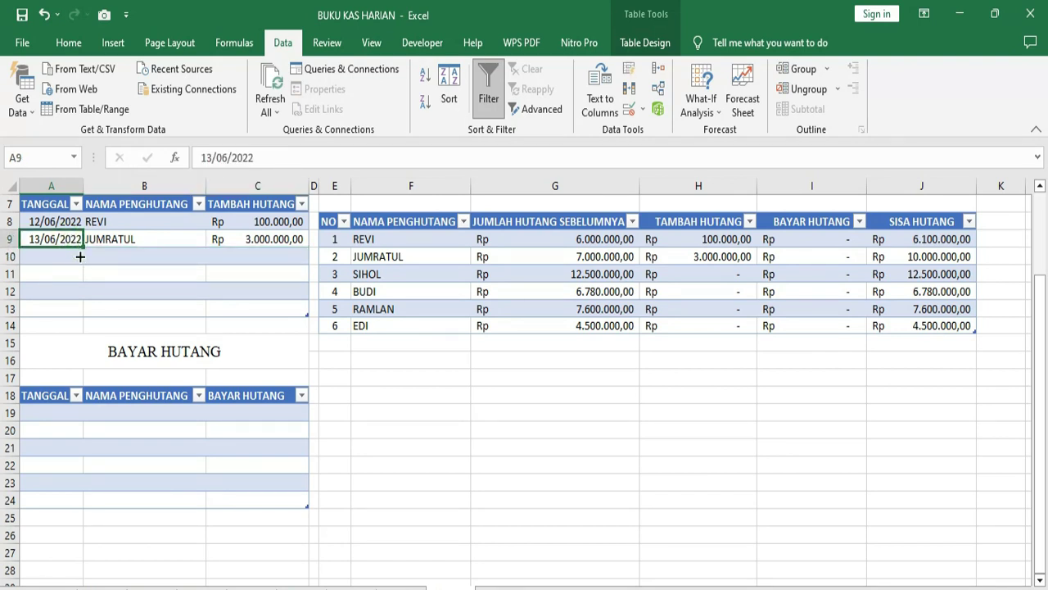
pyautogui.moveTo(82, 247); pyautogui.dragTo(82, 260)
pyautogui.click(106, 259)
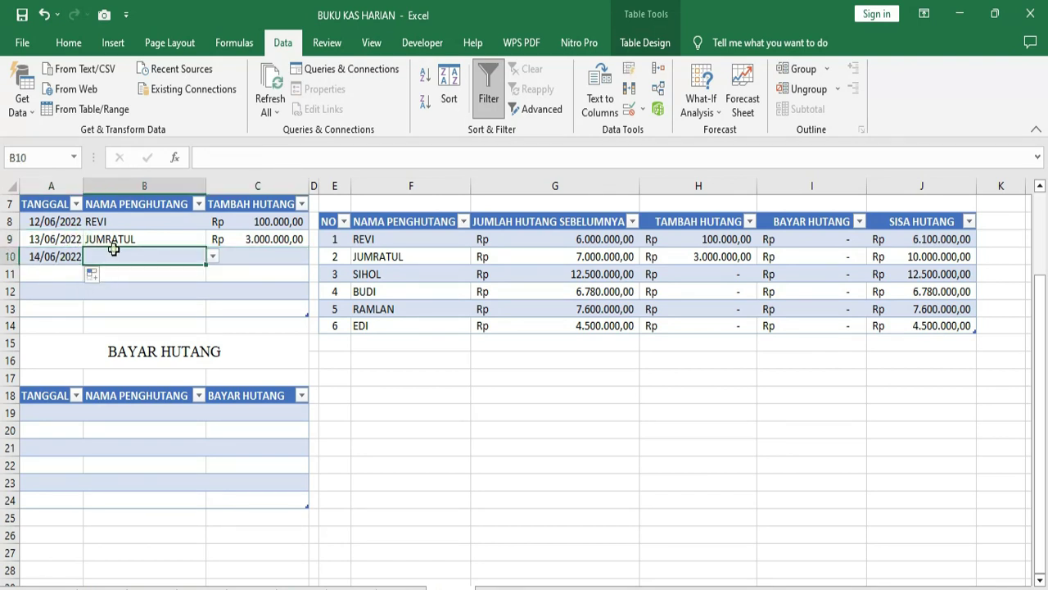
pyautogui.click(214, 258)
pyautogui.click(141, 292)
# Step: Enter an added debt of 500000 for the third debtor in C10 and check the recap results in J11 and H11
pyautogui.click(246, 257)
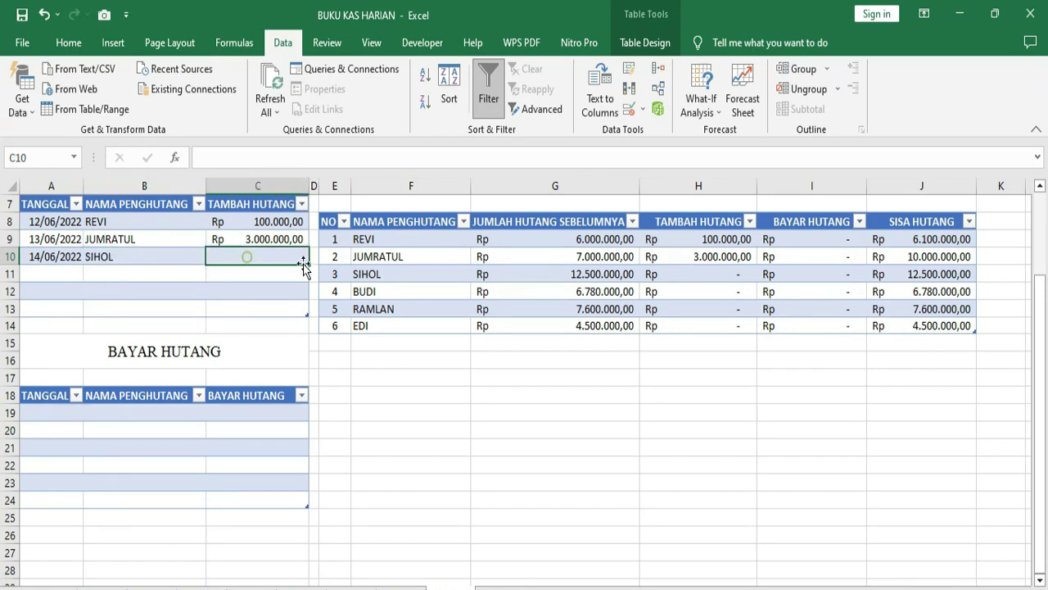
pyautogui.click(571, 275)
pyautogui.click(276, 264)
pyautogui.write('500.0')
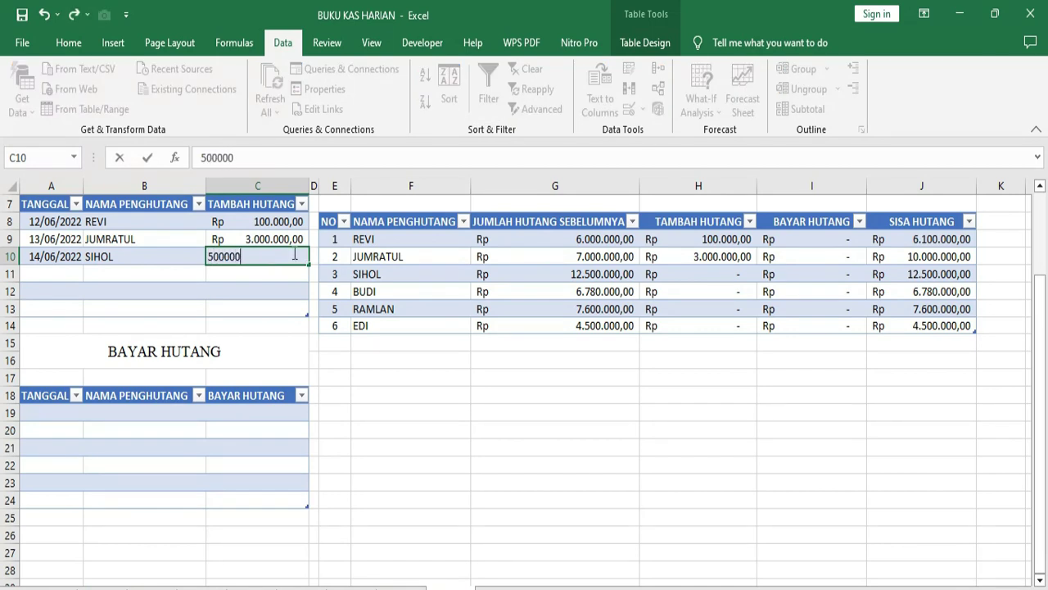
pyautogui.write('00')
pyautogui.press('Return')
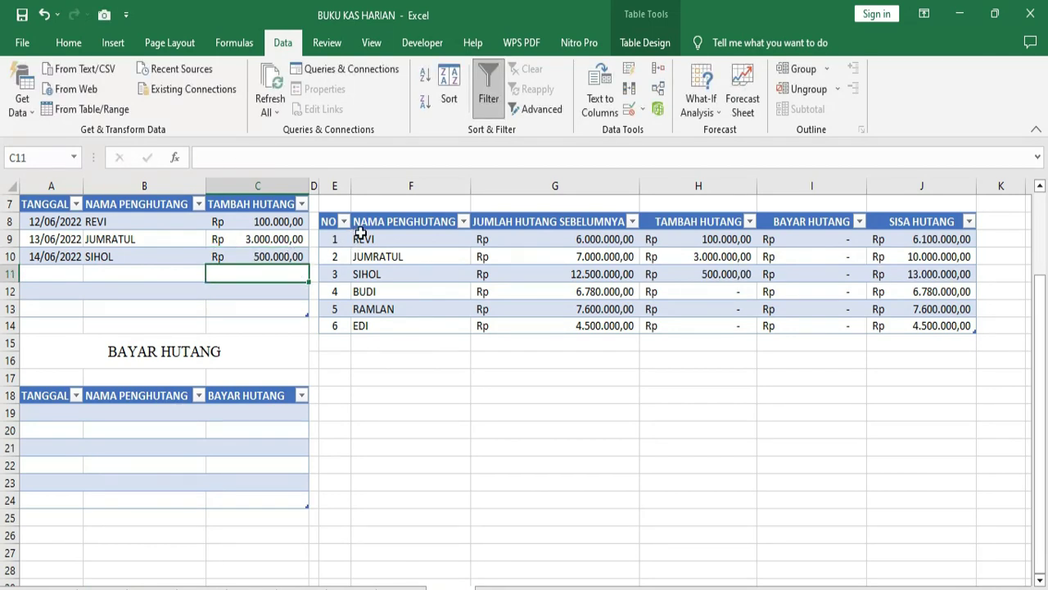
pyautogui.click(933, 277)
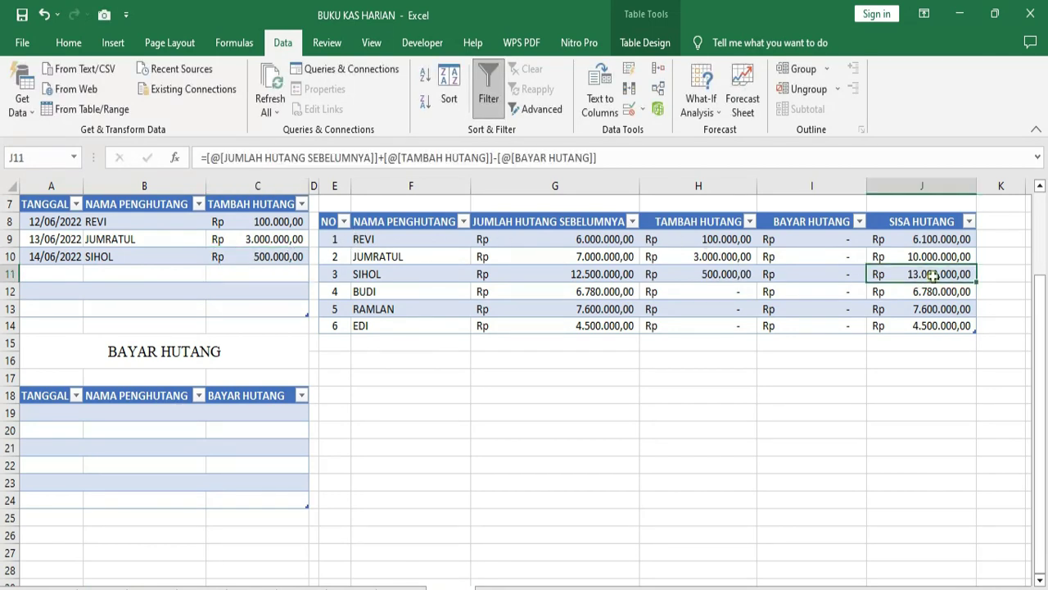
pyautogui.click(721, 276)
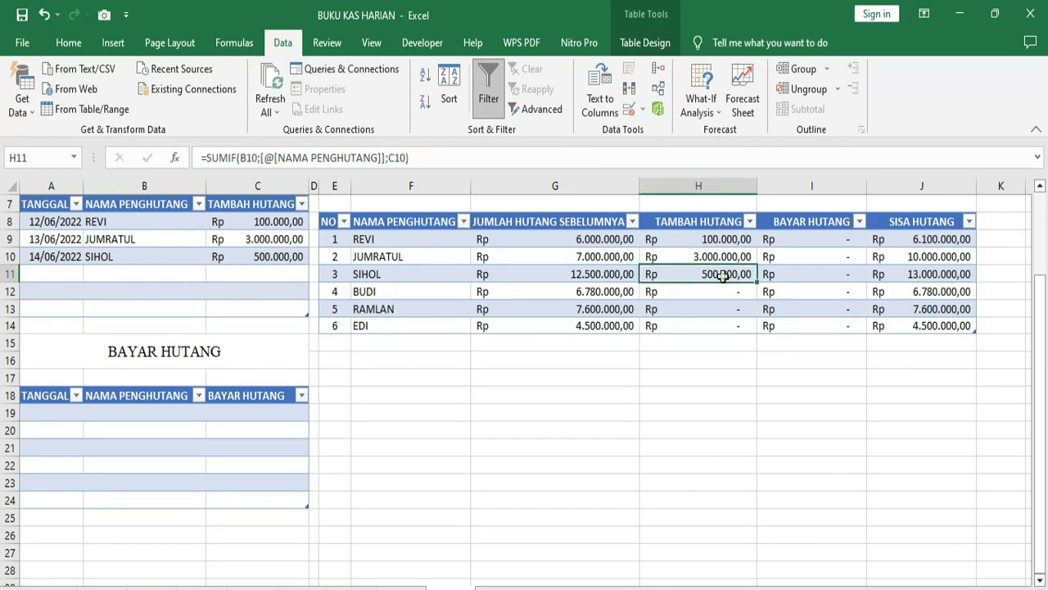
# Step: Fill the date series down from A10 to give 15/06/2022 in A11, and choose the fourth debtor from the list in B11
pyautogui.click(69, 273)
pyautogui.click(75, 257)
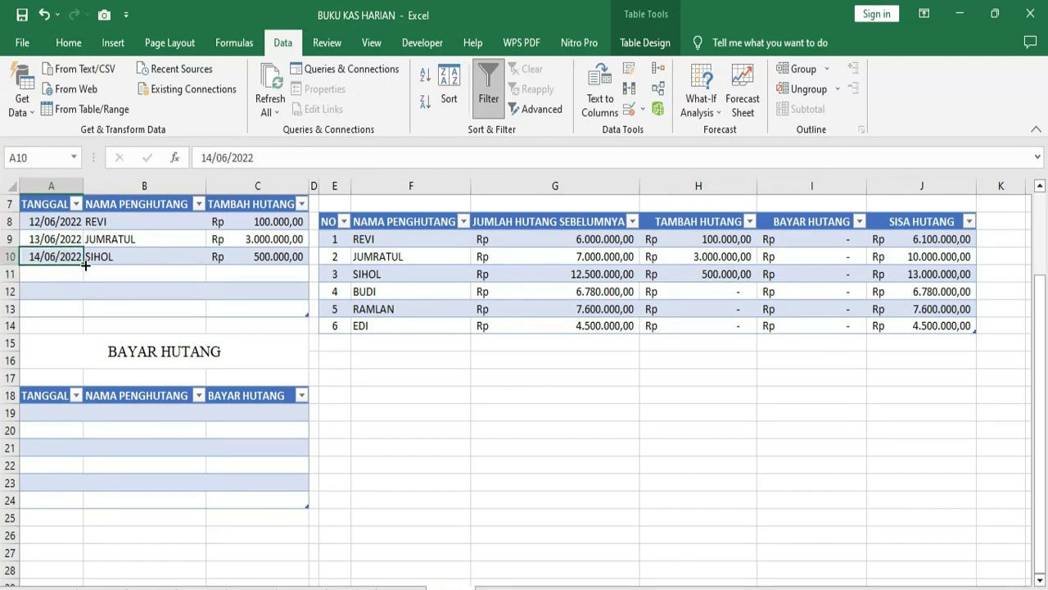
pyautogui.moveTo(83, 273); pyautogui.dragTo(93, 278)
pyautogui.click(103, 278)
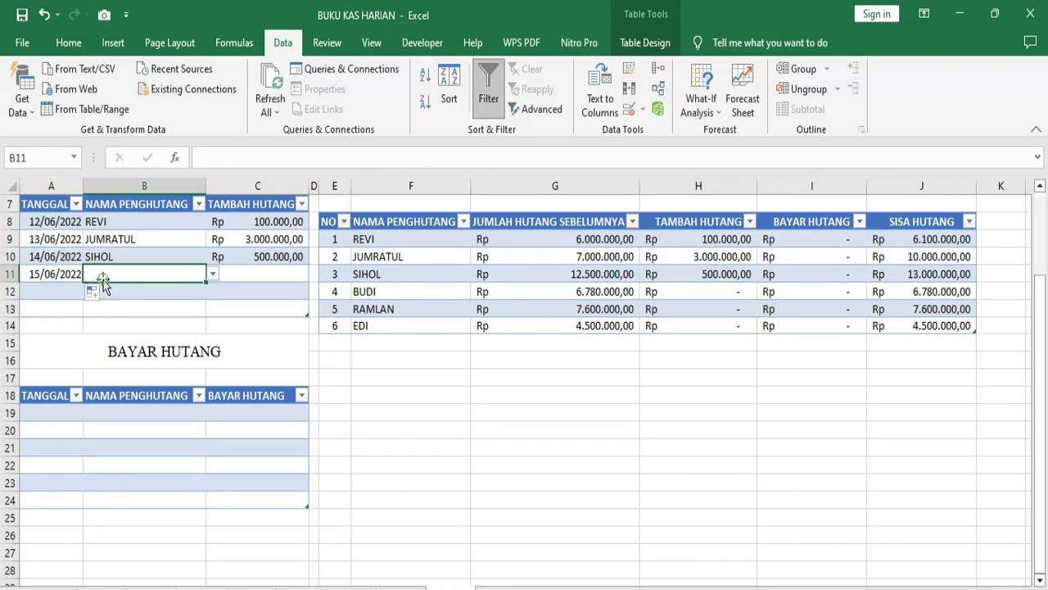
pyautogui.click(213, 276)
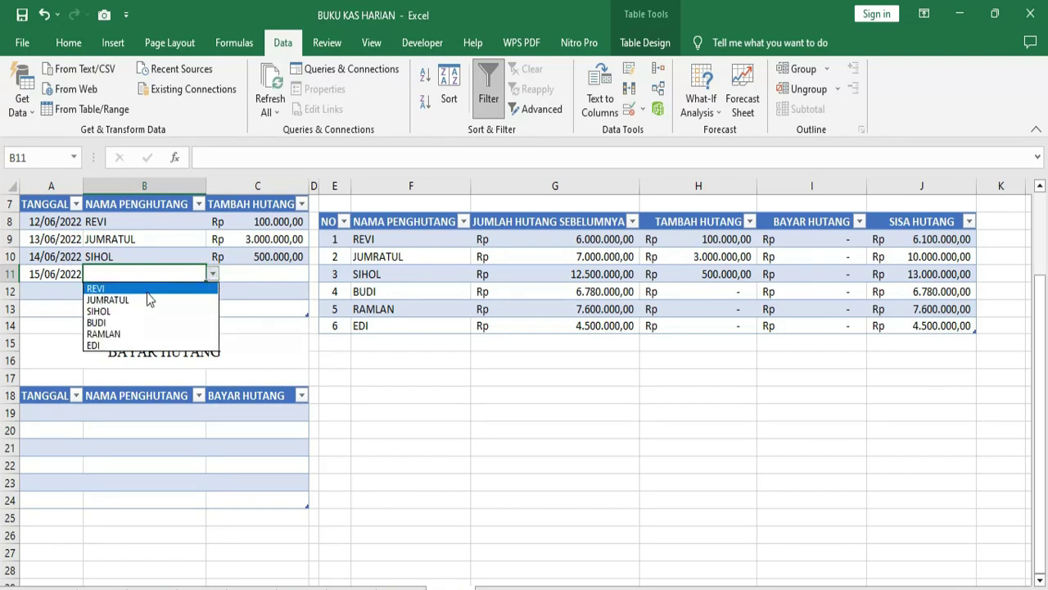
pyautogui.click(108, 323)
# Step: Enter an added debt of 230000 for the fourth debtor in C11 and check the recap results in J12 and H12
pyautogui.click(246, 276)
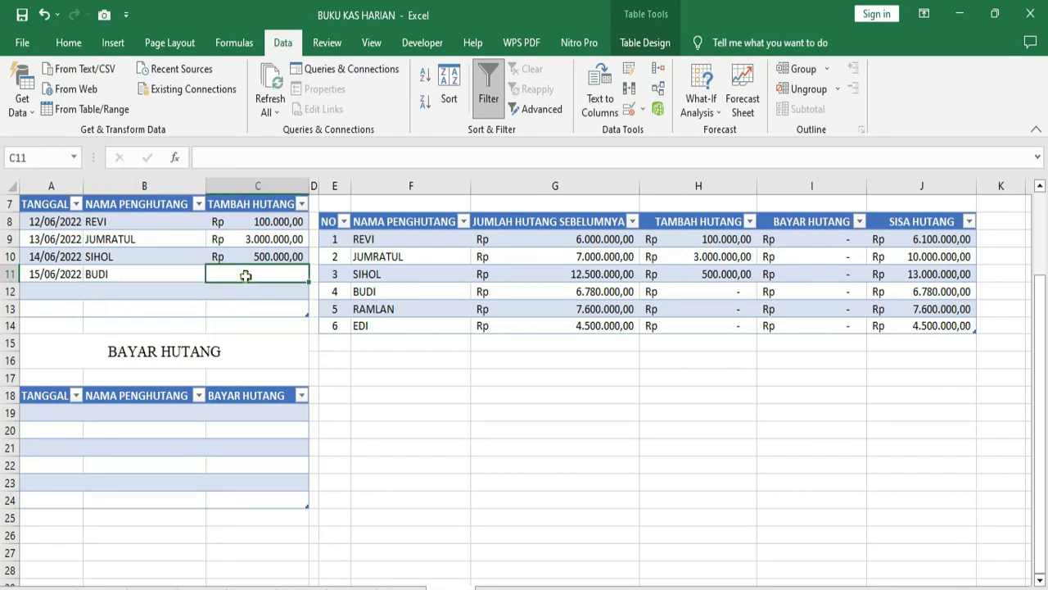
pyautogui.click(597, 297)
pyautogui.click(246, 275)
pyautogui.write('2')
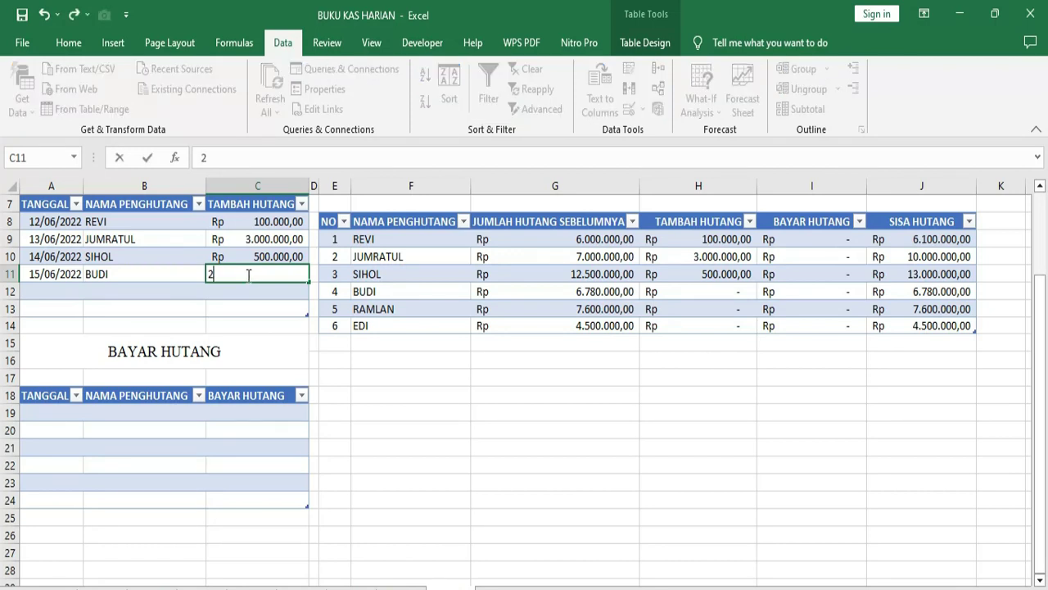
pyautogui.write('30000')
pyautogui.press('Return')
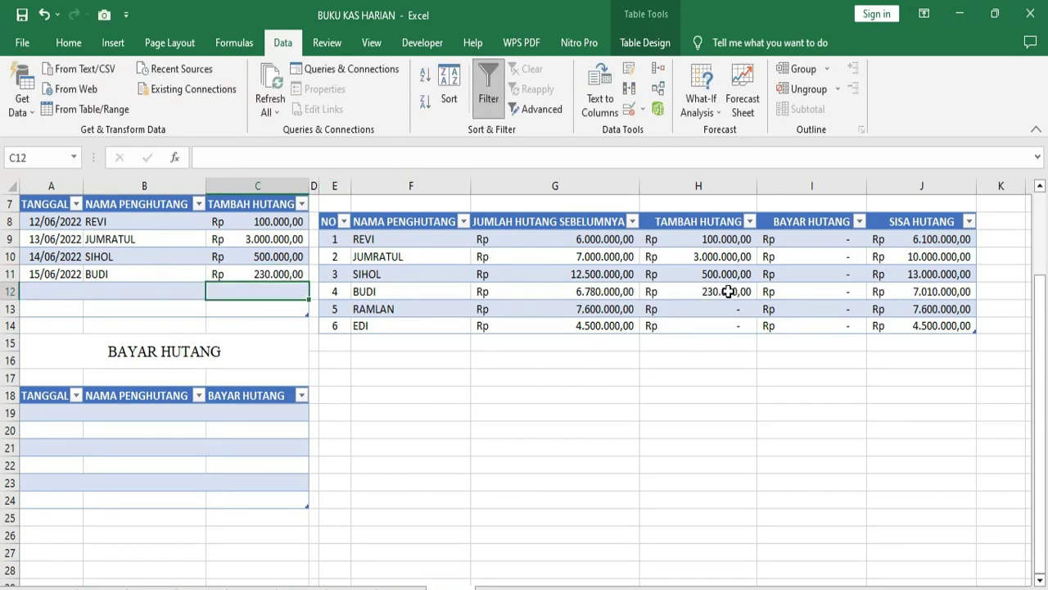
pyautogui.click(921, 293)
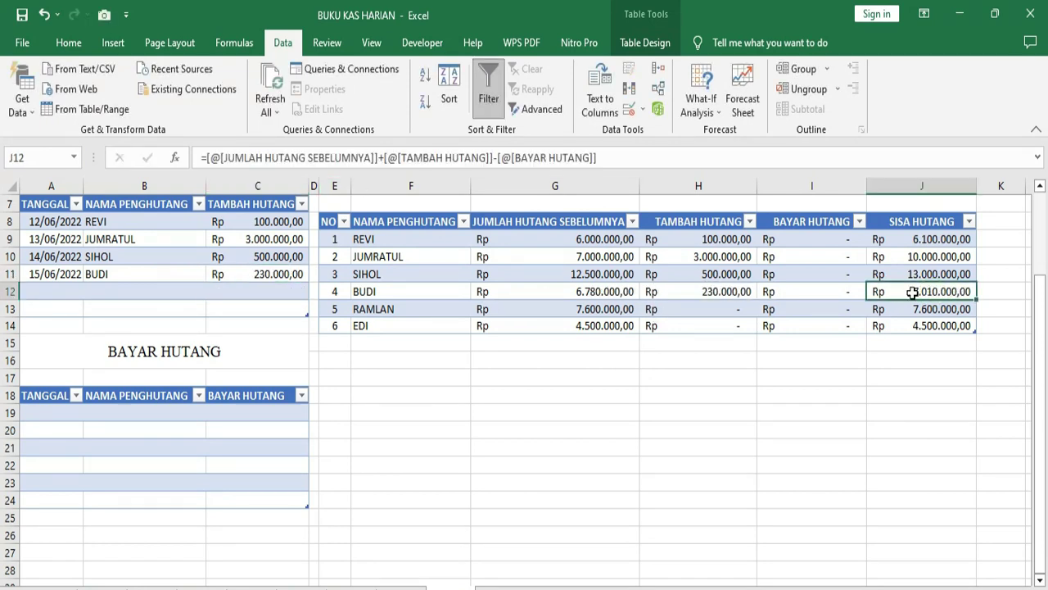
pyautogui.click(726, 292)
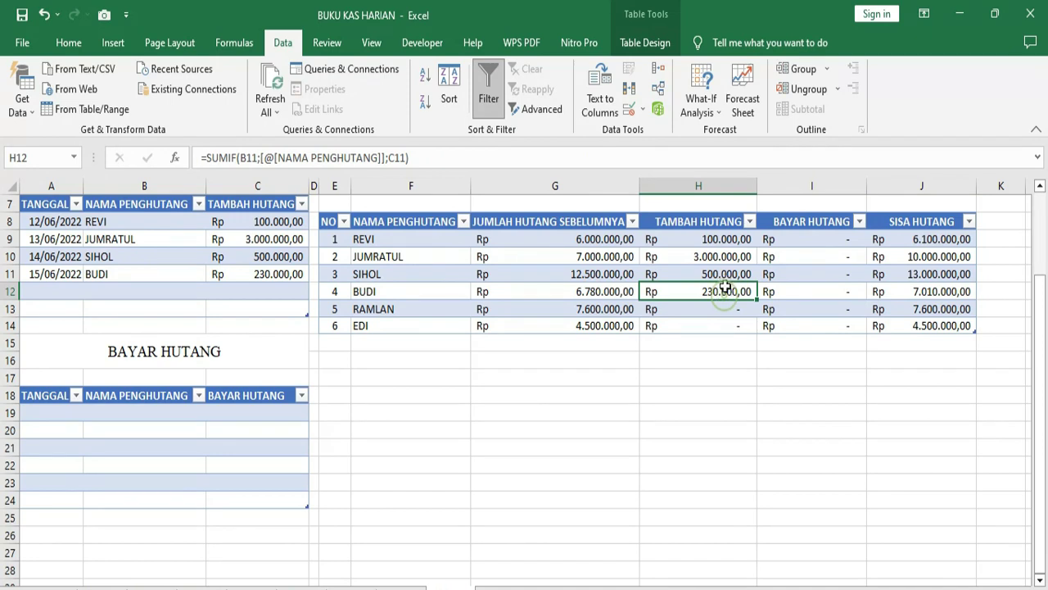
# Step: Fill the date series down from A11 to give 16/06/2022 in A12, and choose the fifth debtor from the list in B12
pyautogui.click(35, 279)
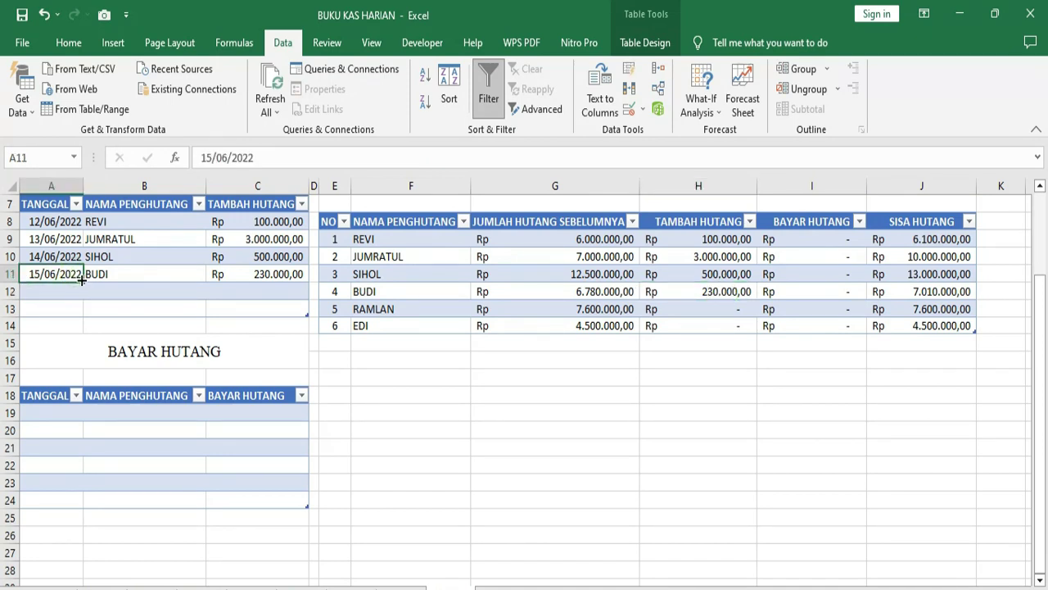
pyautogui.moveTo(81, 284); pyautogui.dragTo(82, 297)
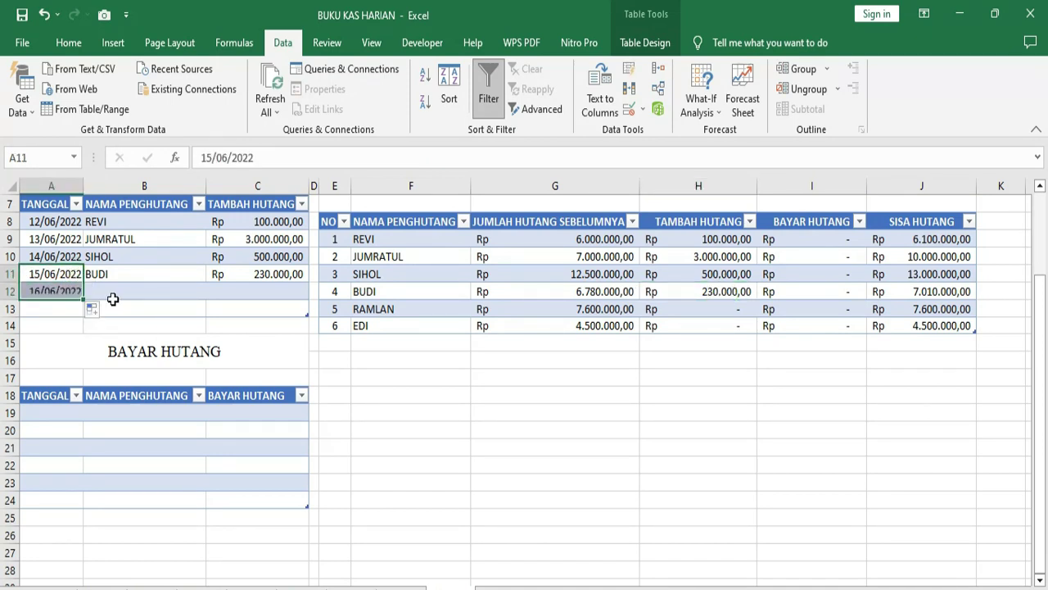
pyautogui.click(114, 292)
pyautogui.click(213, 292)
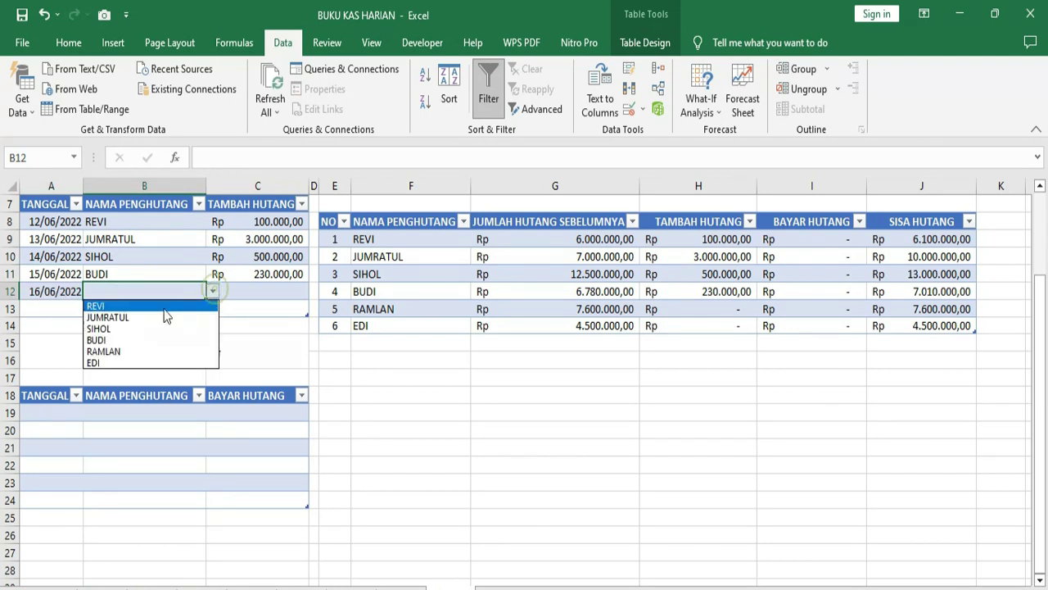
pyautogui.click(119, 352)
# Step: Enter an added debt of 400000 for the fifth debtor in C12 and check the SISA HUTANG in J13
pyautogui.click(246, 292)
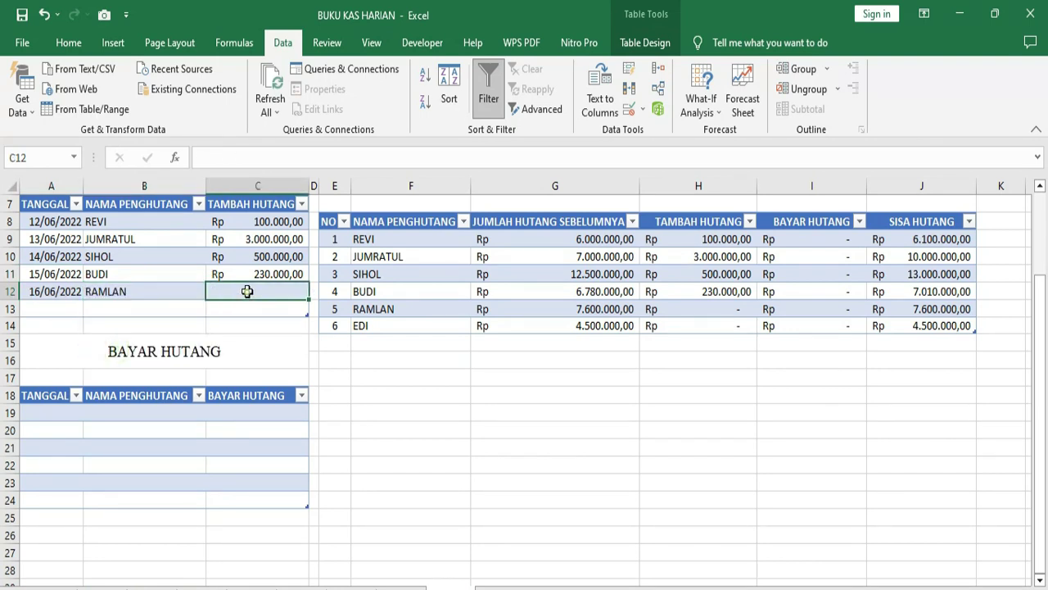
pyautogui.click(610, 309)
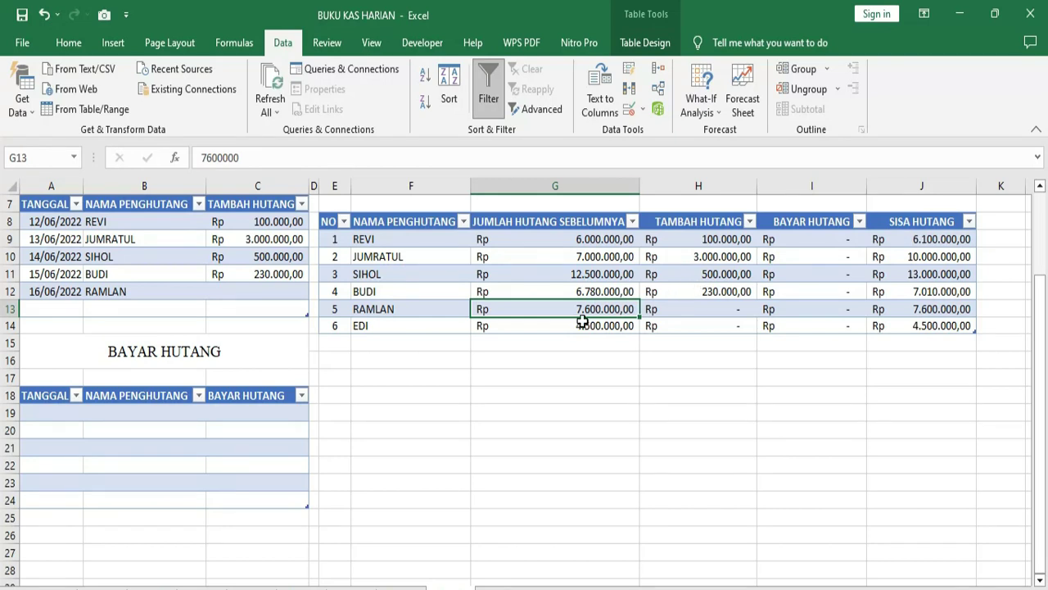
pyautogui.click(278, 291)
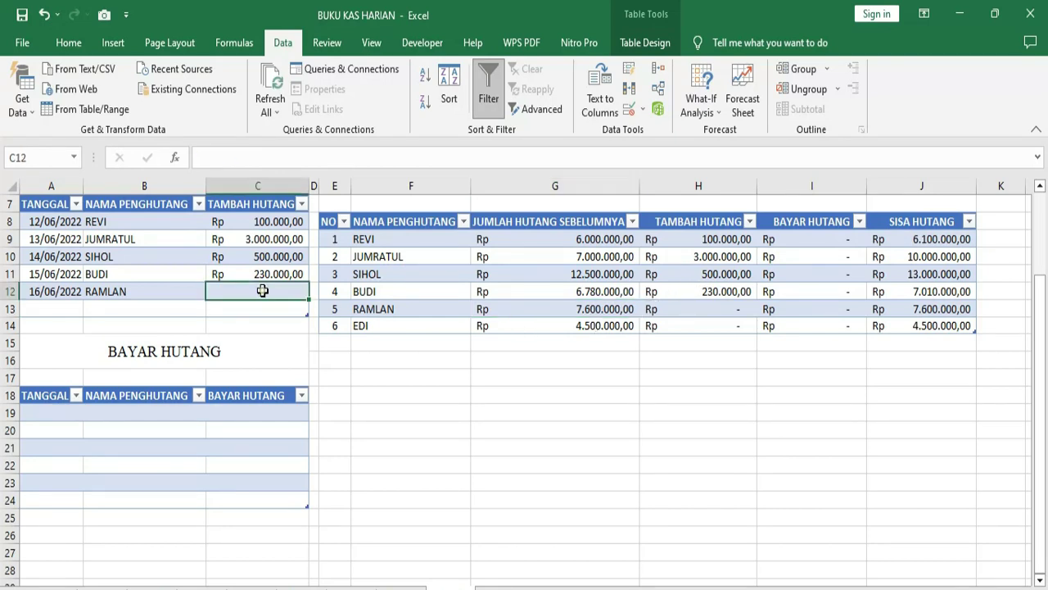
pyautogui.write('400000')
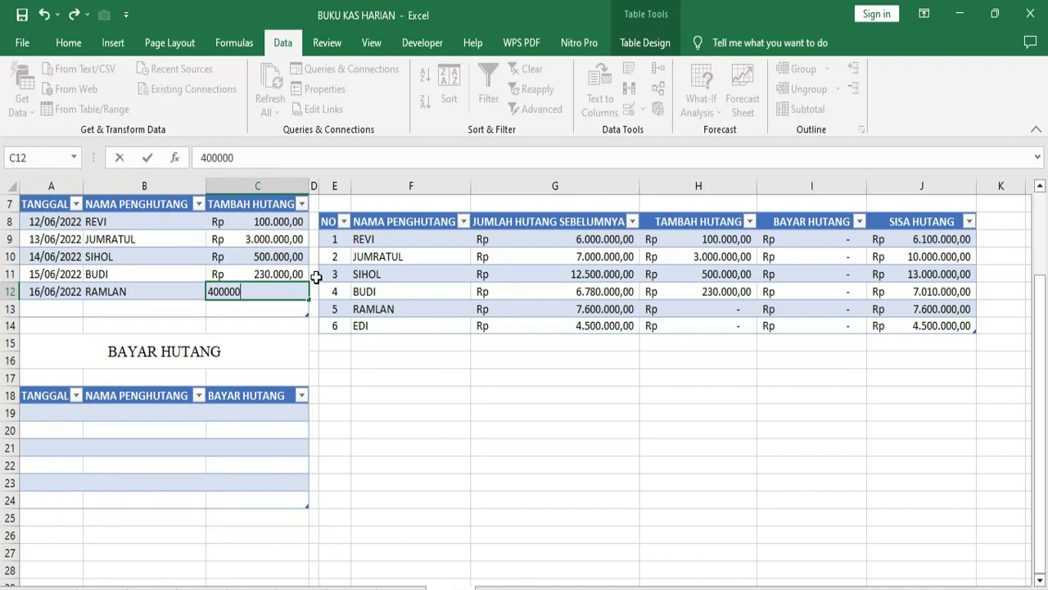
pyautogui.press('Return')
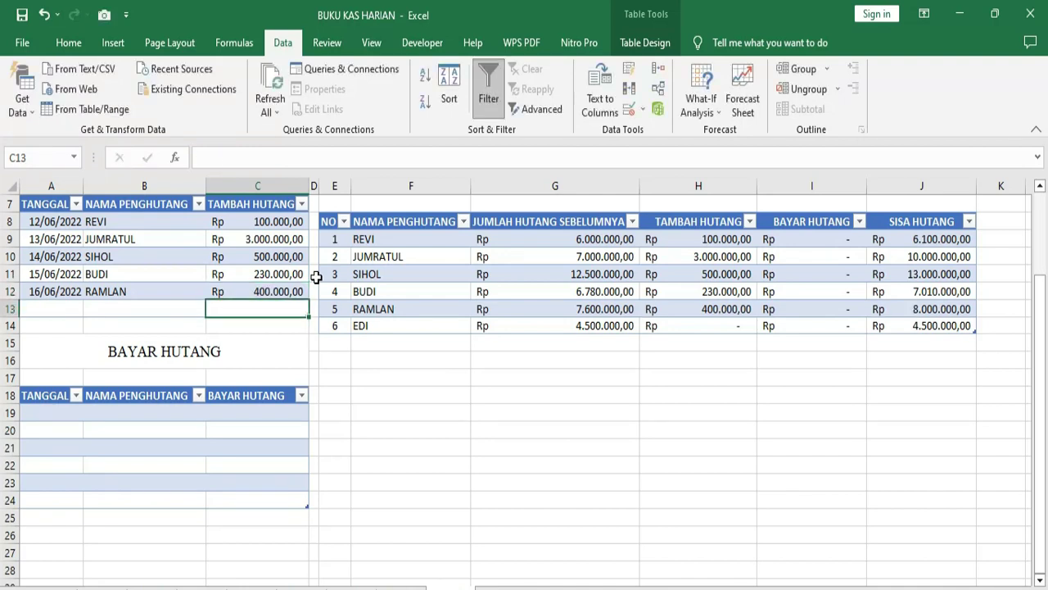
pyautogui.click(919, 306)
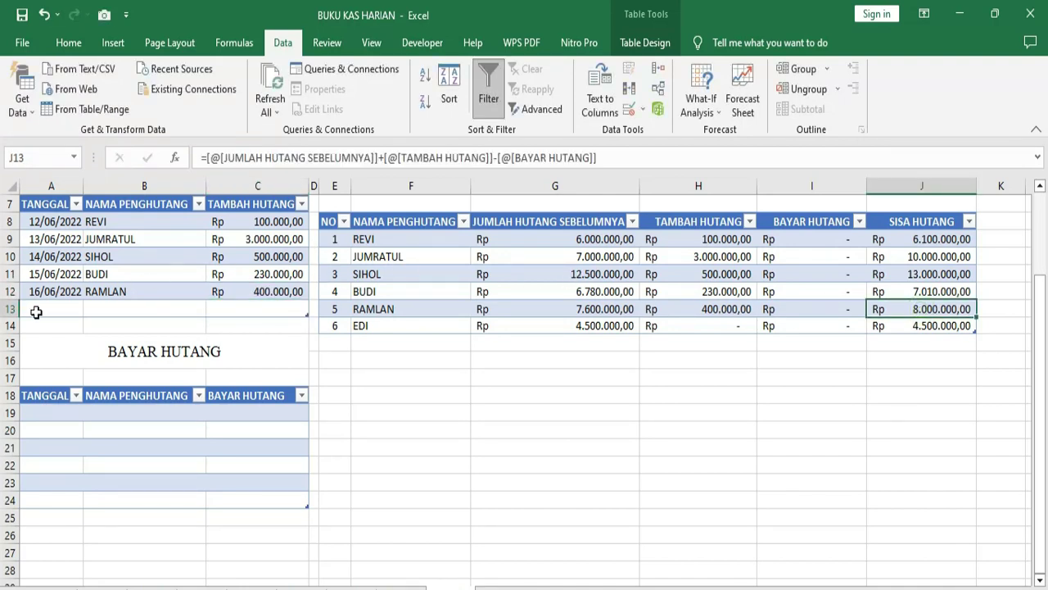
# Step: Fill the date series down from A12 to give 17/06/2022 in A13, and choose the sixth debtor from the list in B13
pyautogui.click(36, 311)
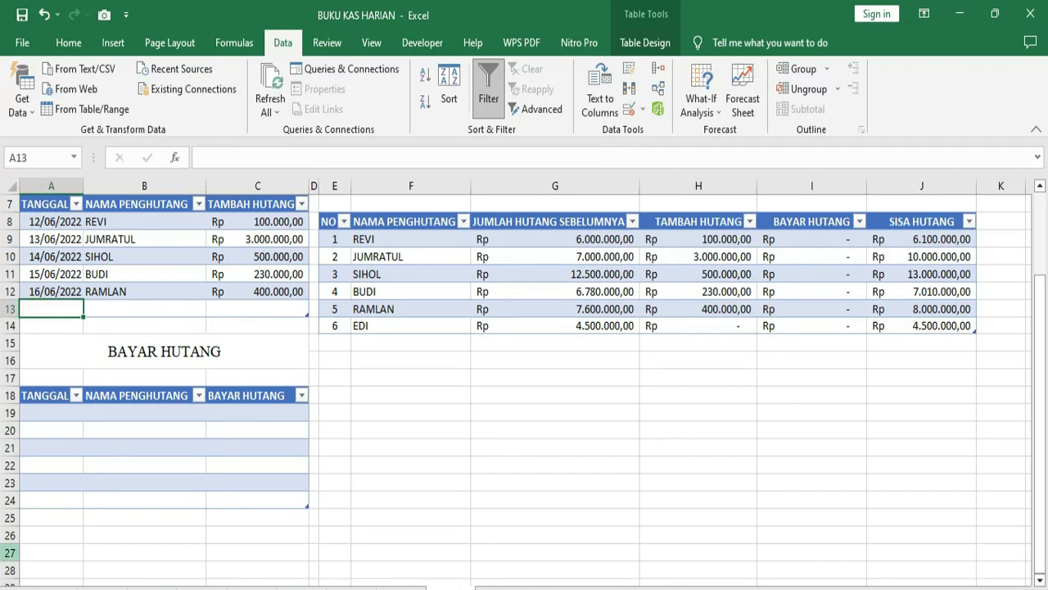
pyautogui.click(66, 291)
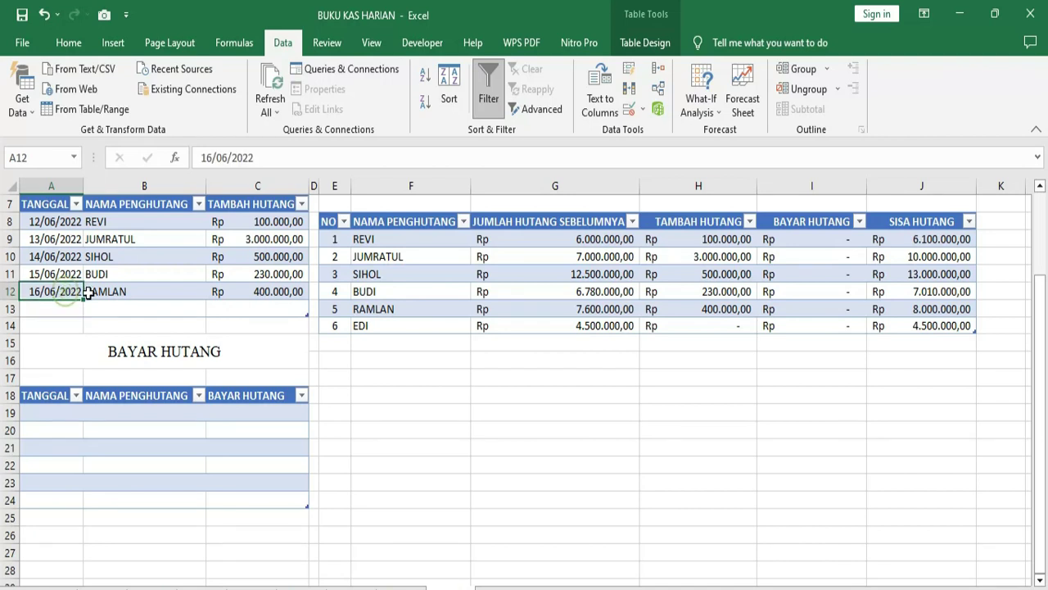
pyautogui.moveTo(82, 302); pyautogui.dragTo(81, 314)
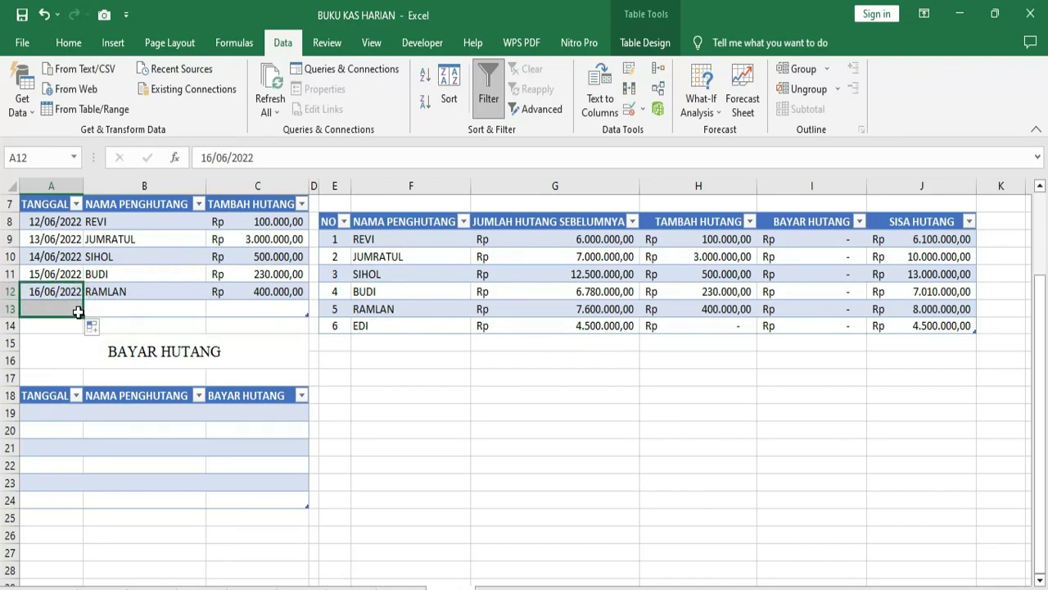
pyautogui.click(123, 306)
pyautogui.click(220, 308)
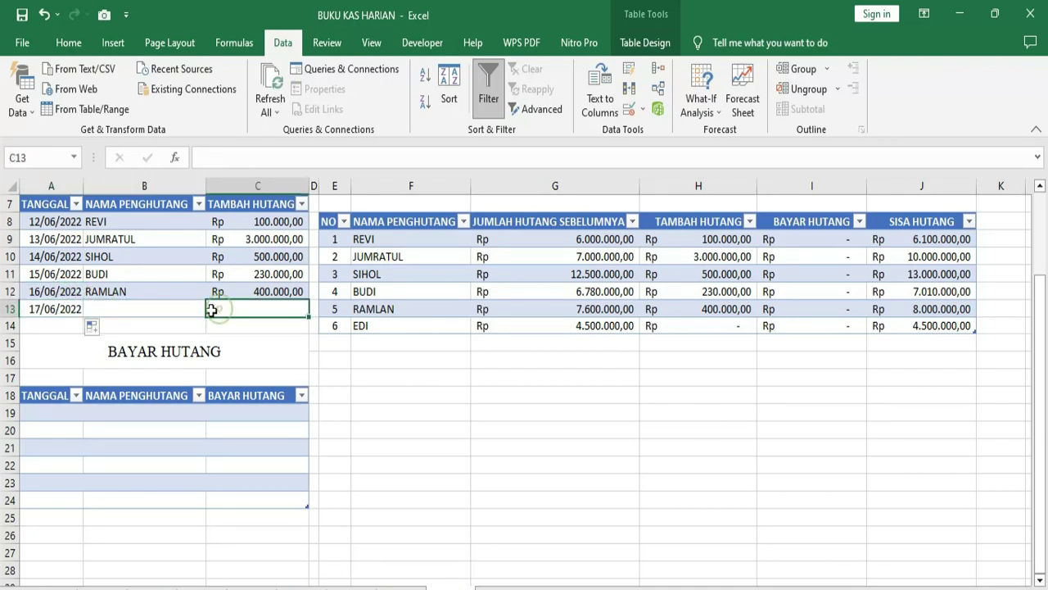
pyautogui.click(195, 310)
pyautogui.click(212, 307)
pyautogui.click(121, 378)
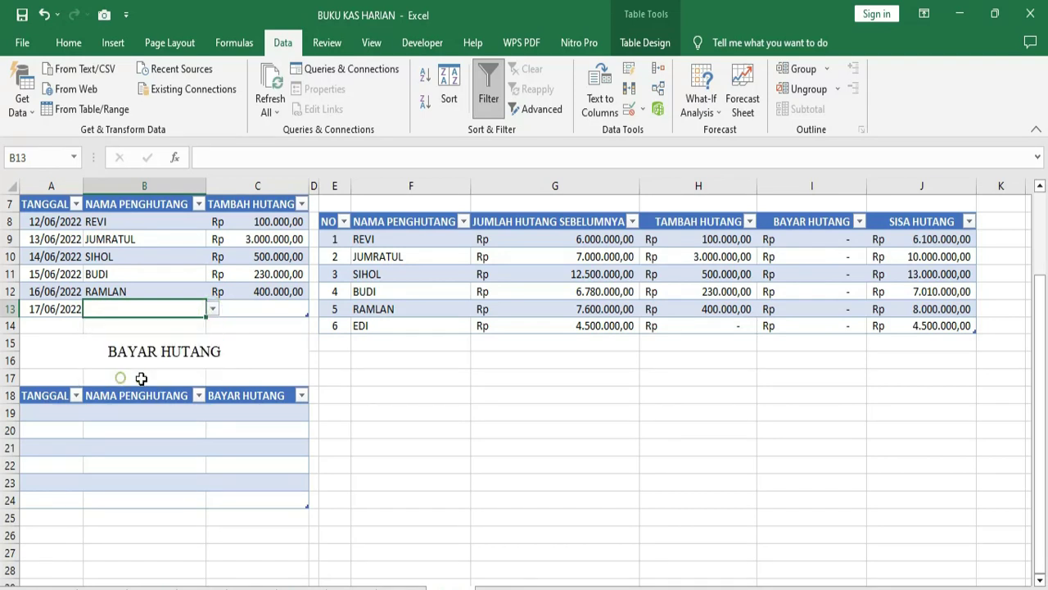
# Step: Enter an added debt of 500000 for the sixth debtor in C13 and check the SISA HUTANG in J14
pyautogui.click(262, 306)
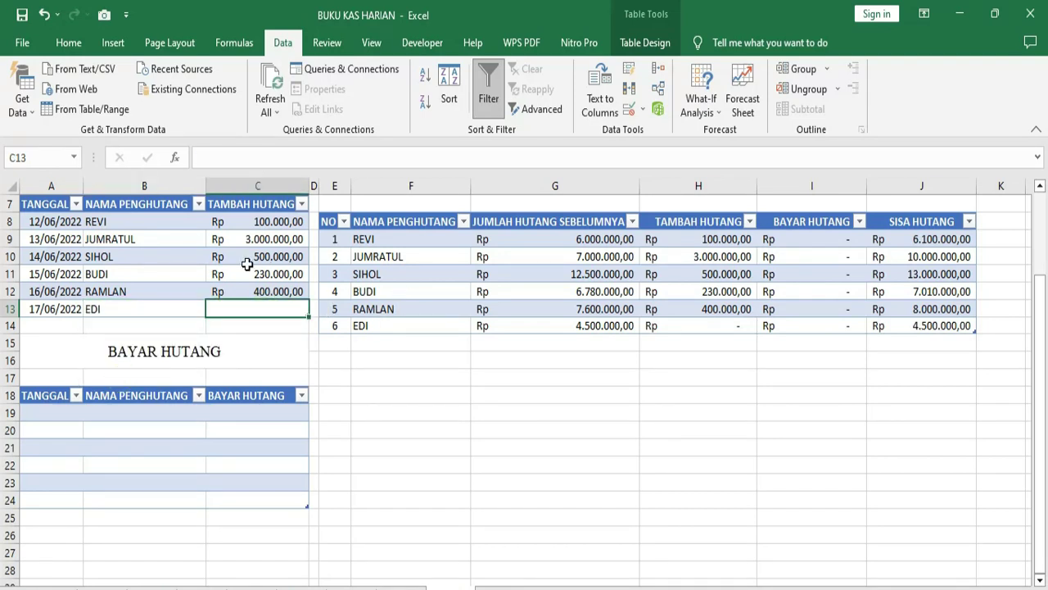
pyautogui.click(576, 326)
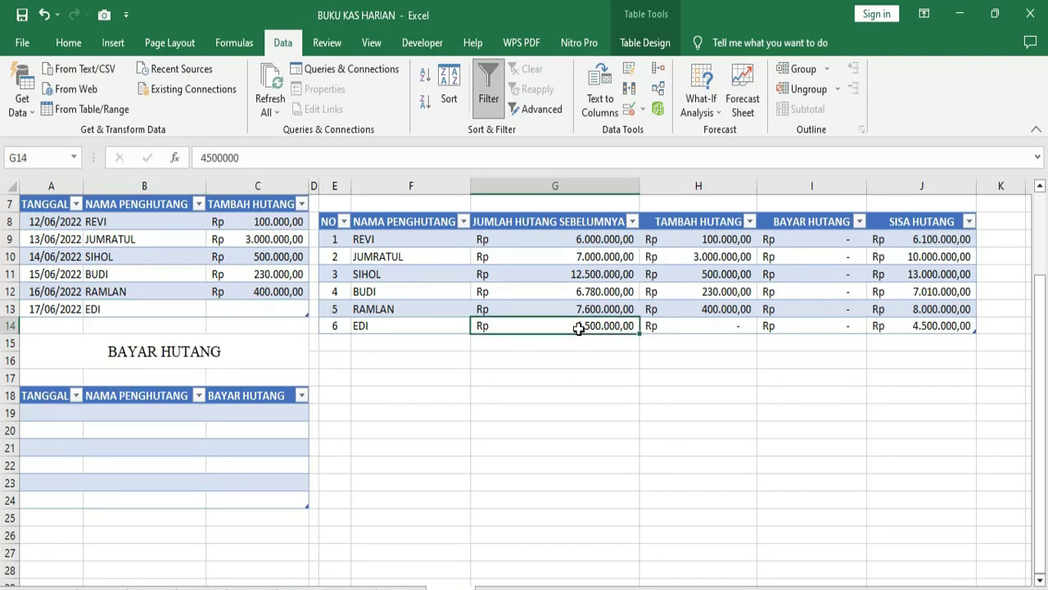
pyautogui.click(262, 309)
pyautogui.write('500000')
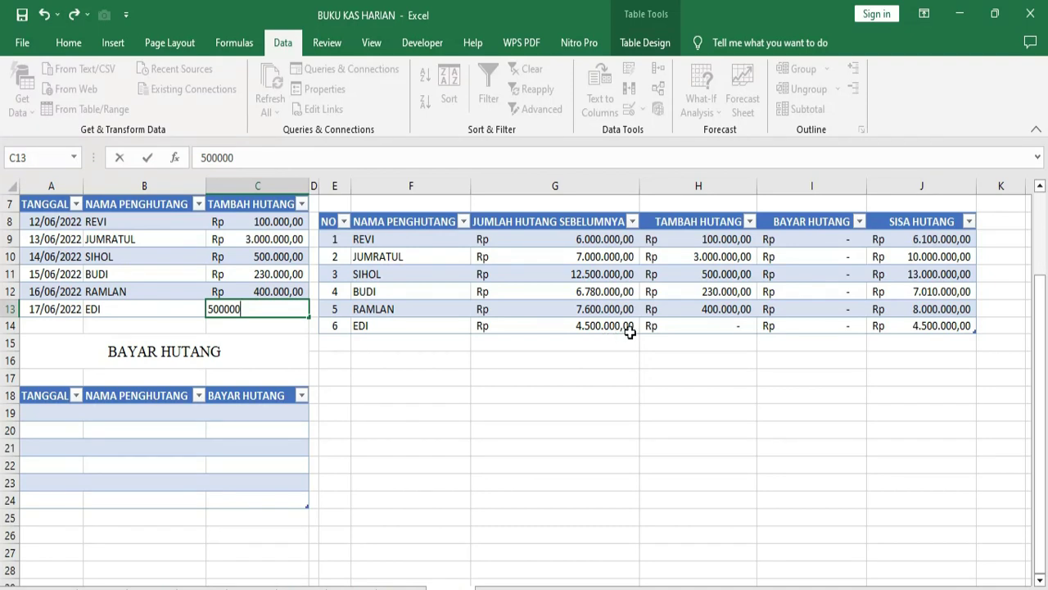
pyautogui.press('Return')
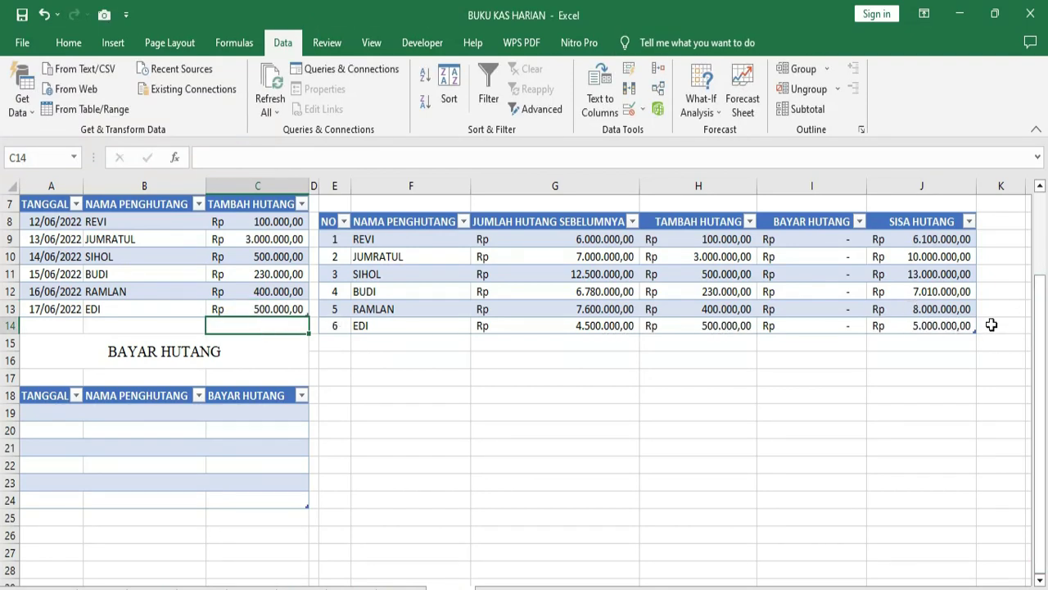
pyautogui.click(938, 327)
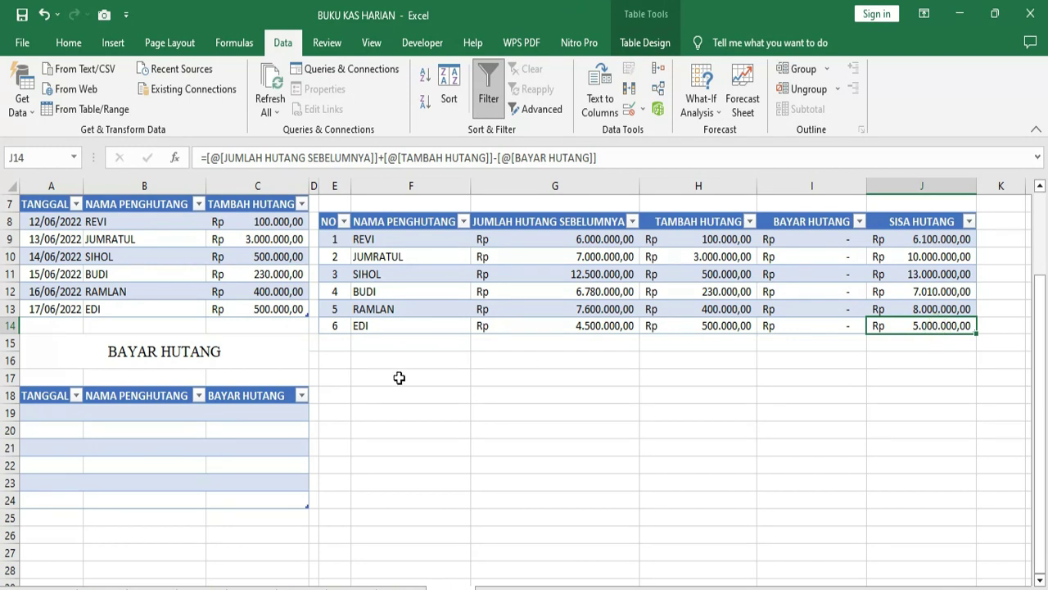
# Step: Enter the date 13/06/2022 in A19 of the BAYAR HUTANG table and choose the first debtor from the list in B19
pyautogui.click(809, 222)
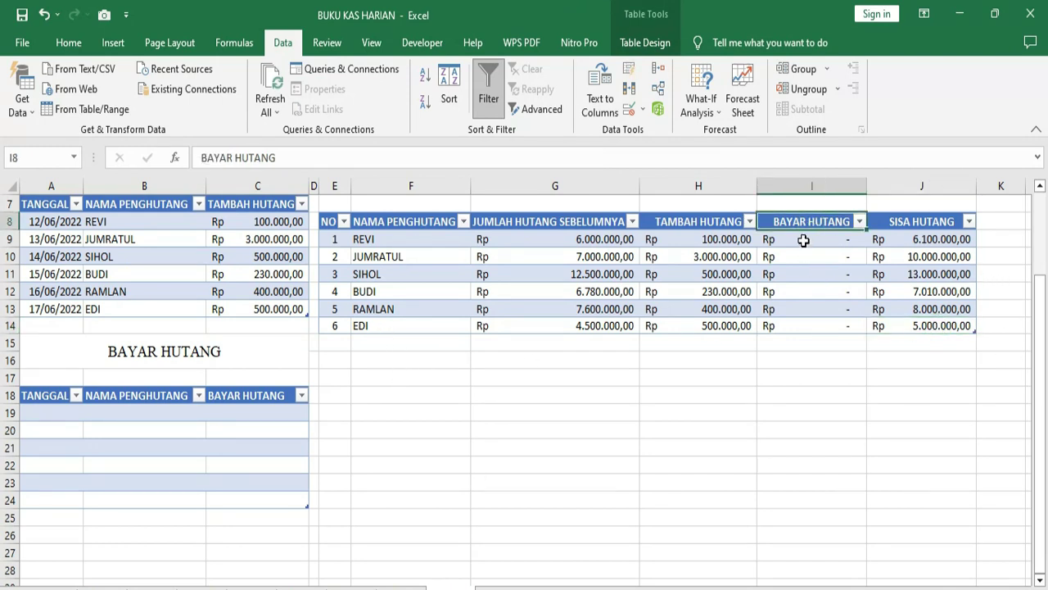
pyautogui.click(53, 412)
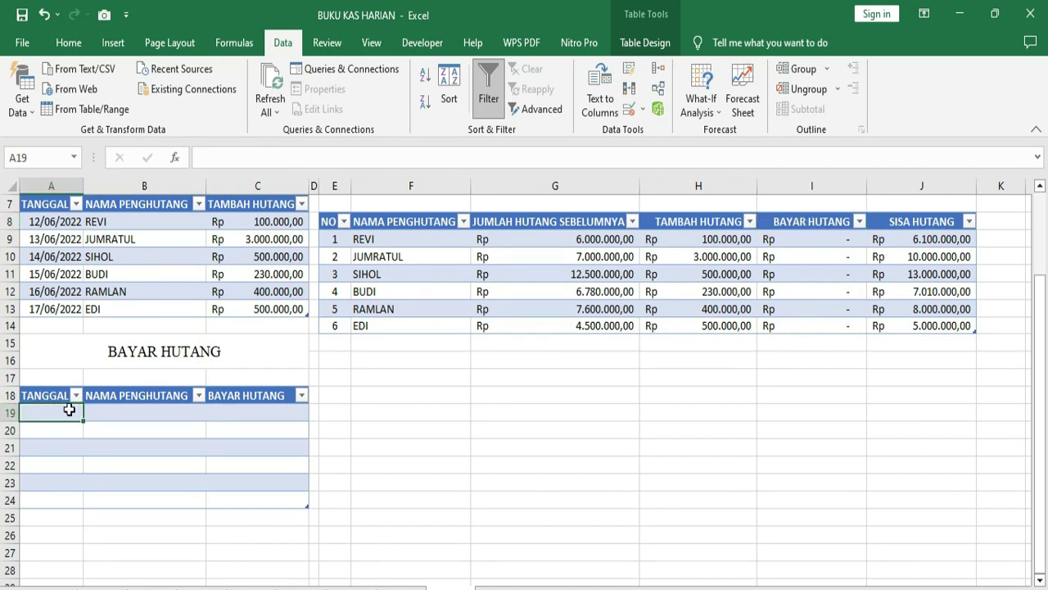
pyautogui.write('13/06/2022')
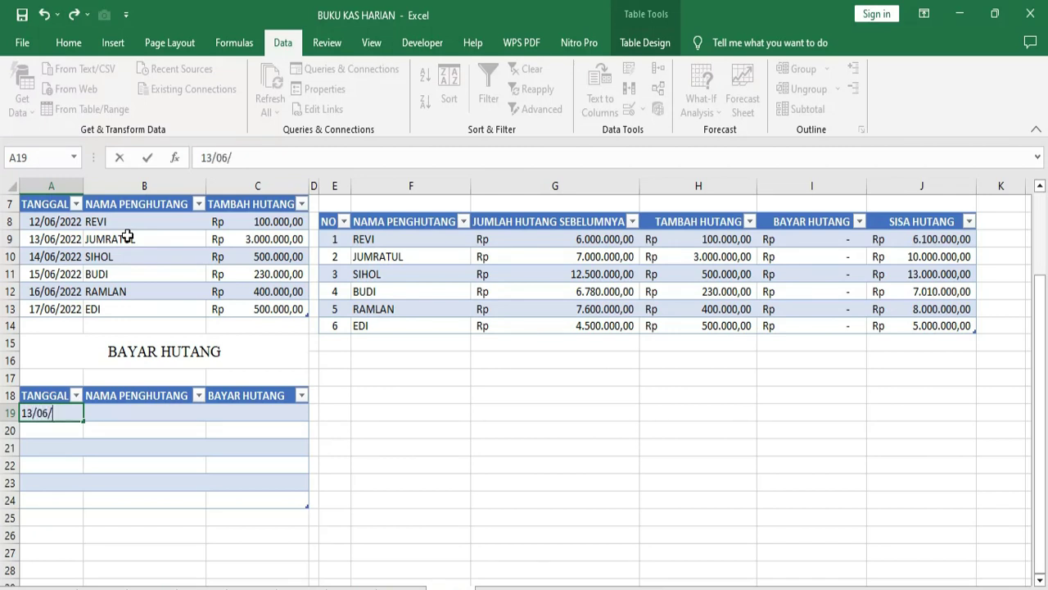
pyautogui.click(105, 418)
pyautogui.click(212, 412)
pyautogui.click(123, 427)
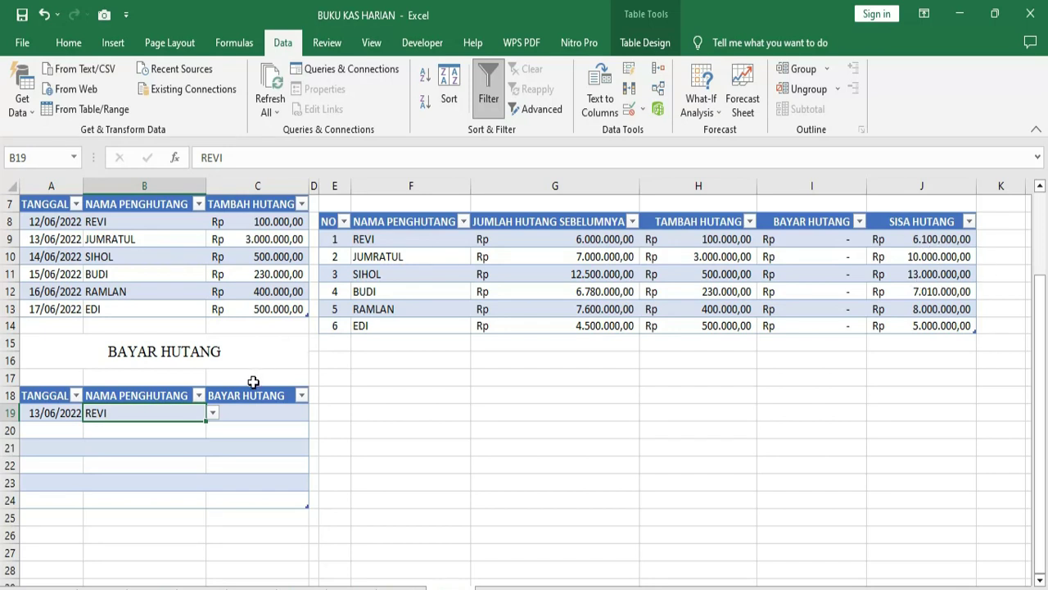
# Step: Enter a payment of 6000000 for the first debtor in C19 and check the recap results in J9 and I9
pyautogui.click(236, 414)
pyautogui.write('6000000')
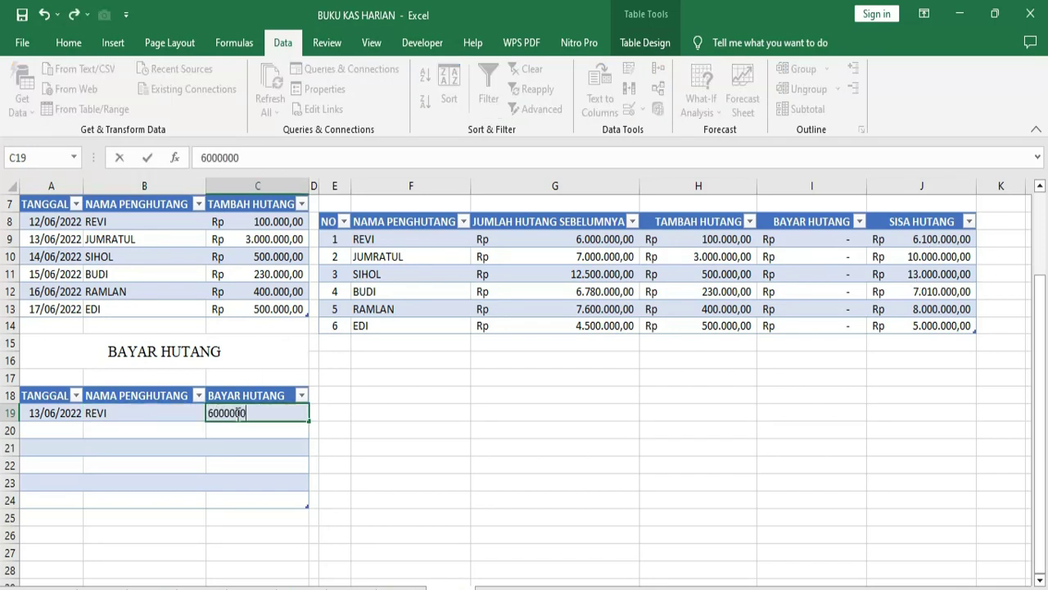
pyautogui.press('Return')
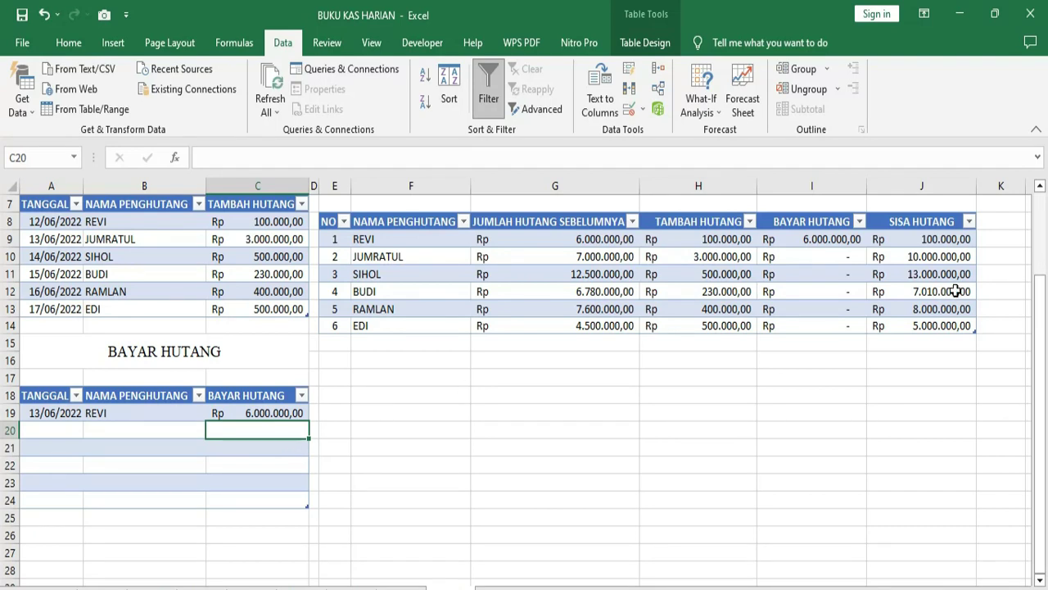
pyautogui.click(943, 238)
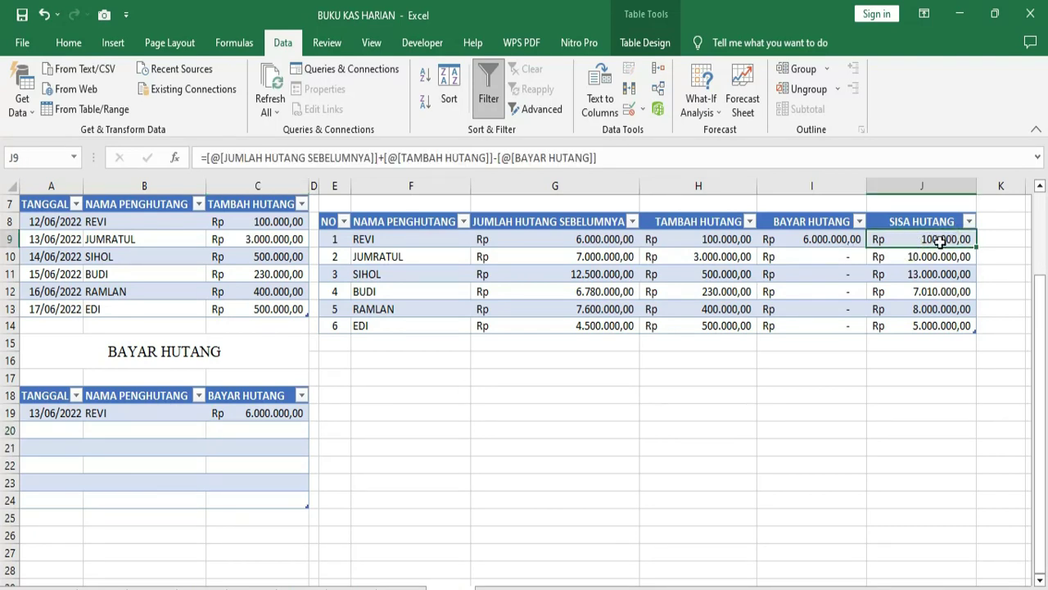
pyautogui.click(835, 239)
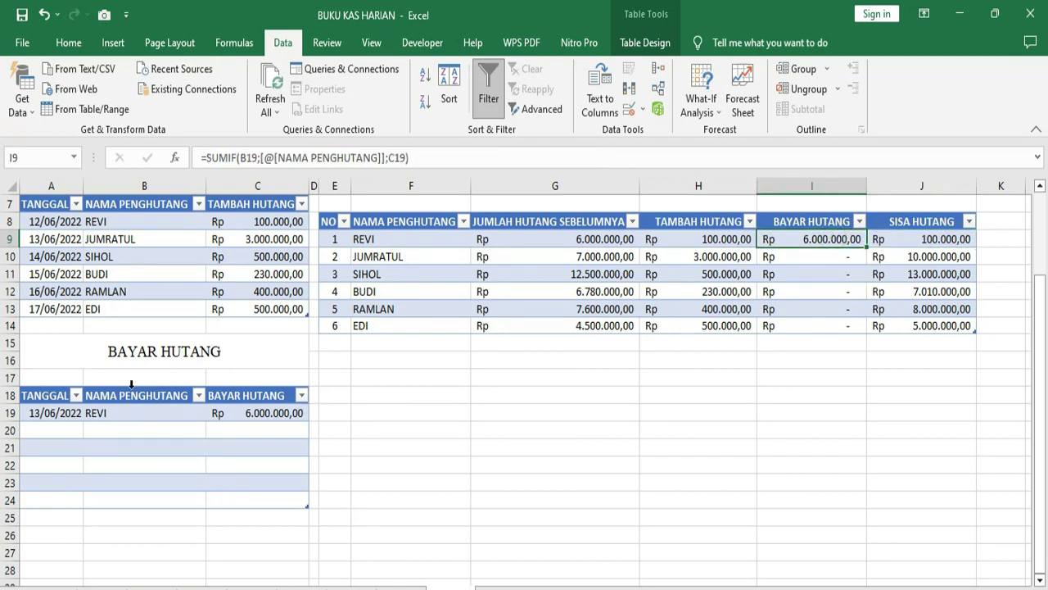
# Step: Fill the date series from A19 down to 18/06/2022 in A24, and choose the second debtor from the list in B20
pyautogui.click(56, 409)
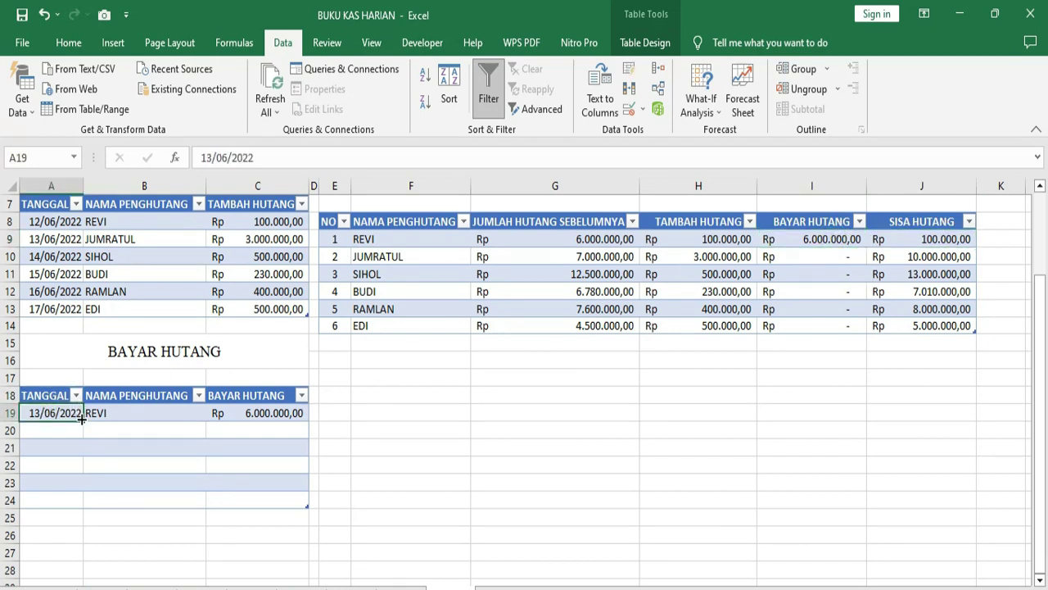
pyautogui.moveTo(82, 421); pyautogui.dragTo(96, 495)
pyautogui.click(74, 431)
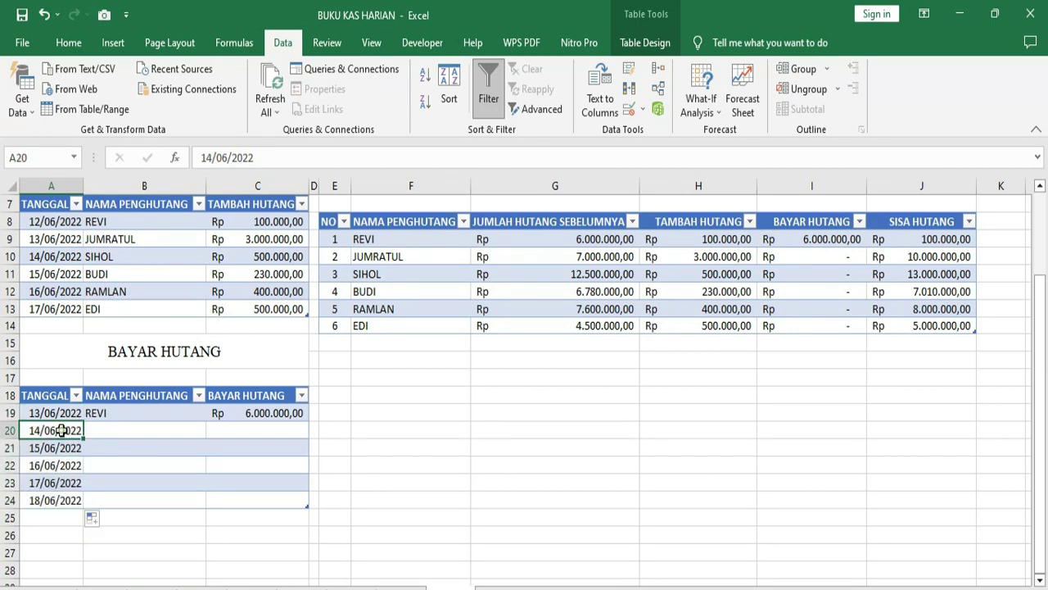
pyautogui.click(103, 430)
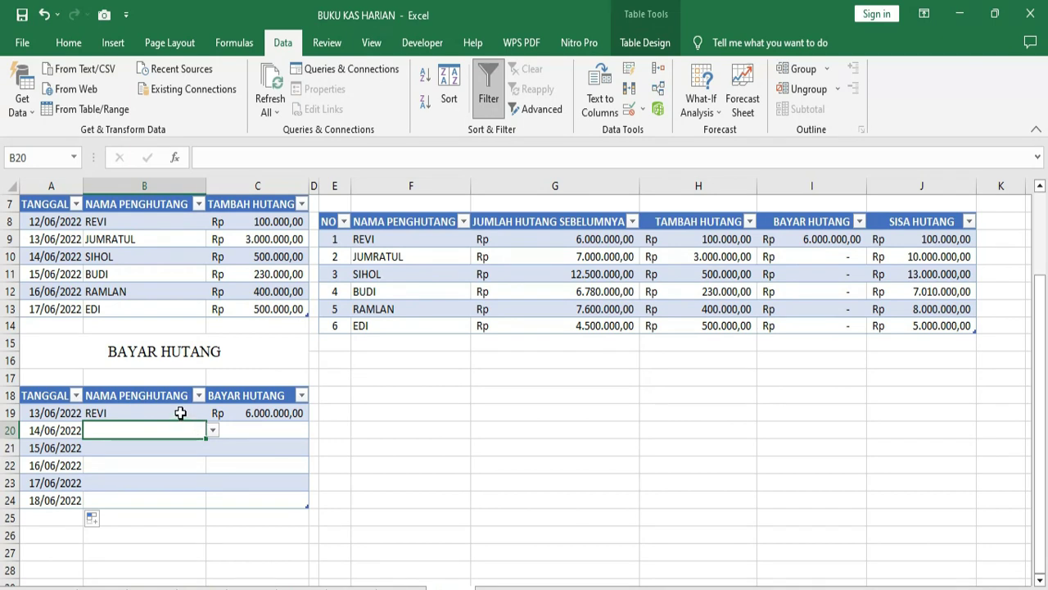
pyautogui.click(214, 434)
pyautogui.click(147, 453)
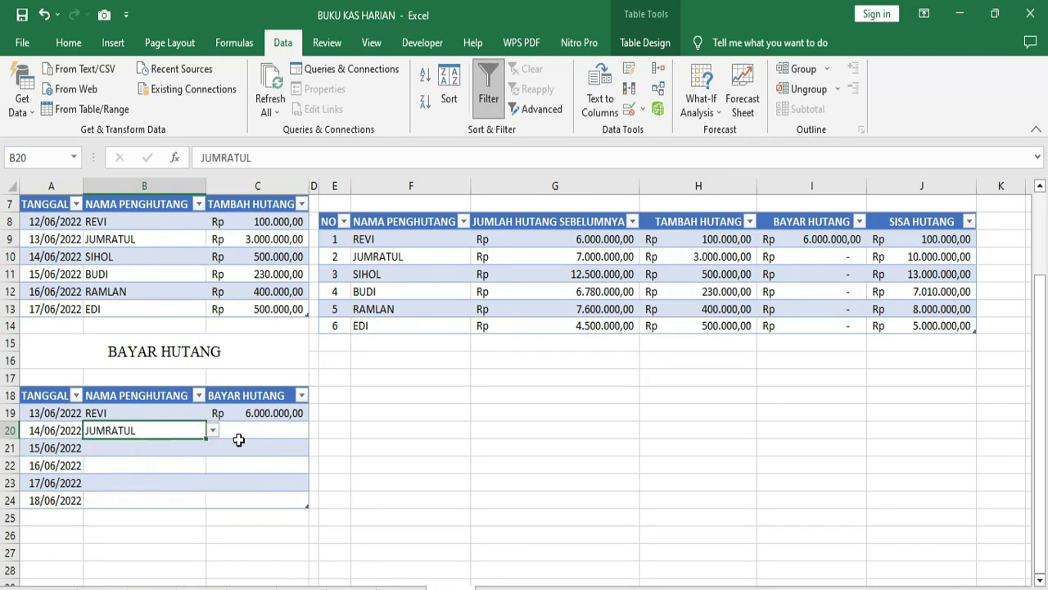
# Step: Enter a payment of 6999000 for the second debtor in C20, and undo that entry
pyautogui.click(242, 428)
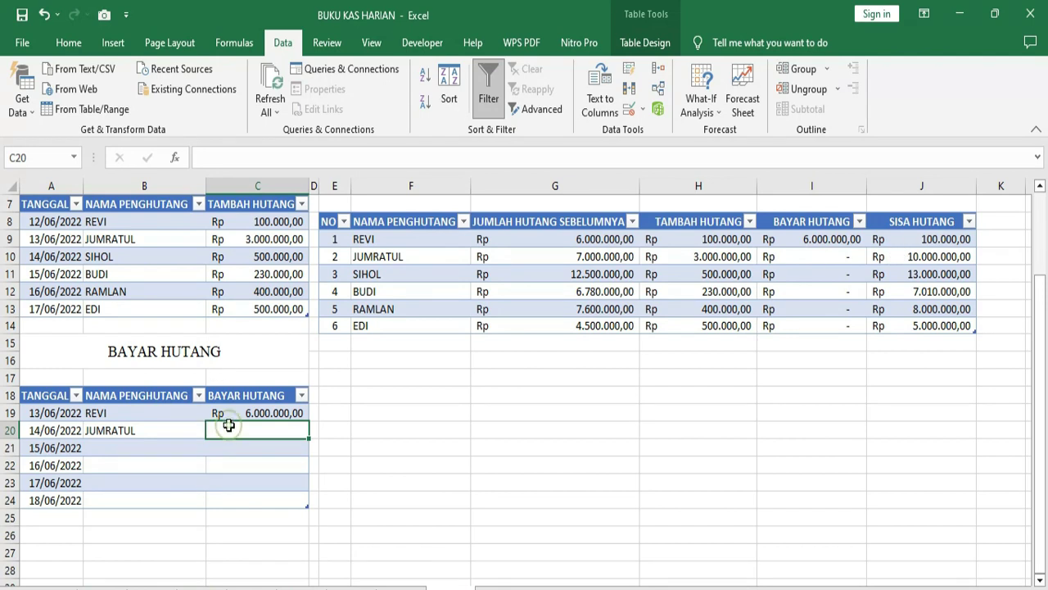
pyautogui.write('6999000')
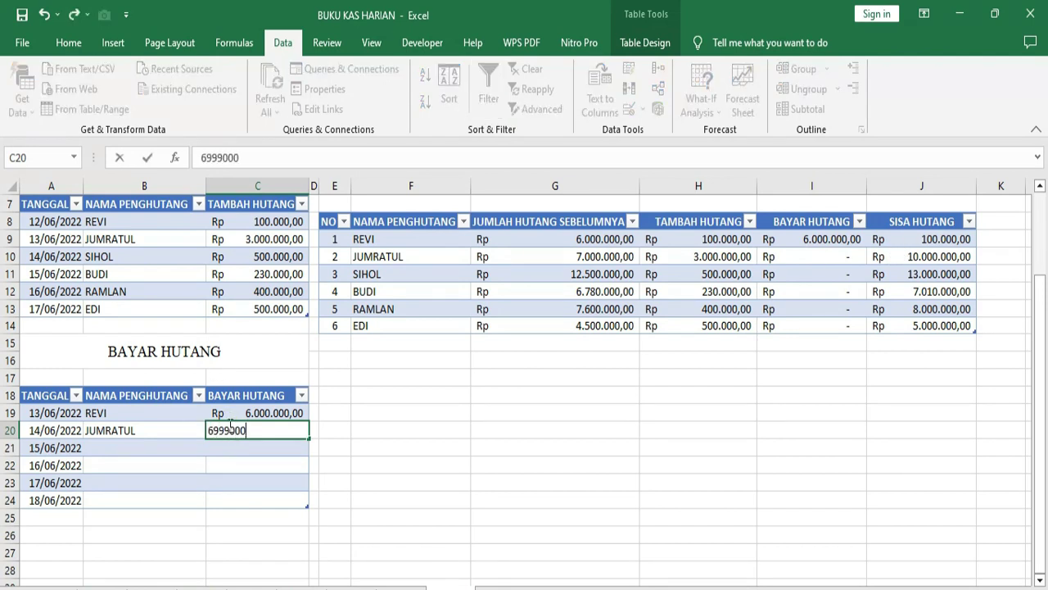
pyautogui.press('Return')
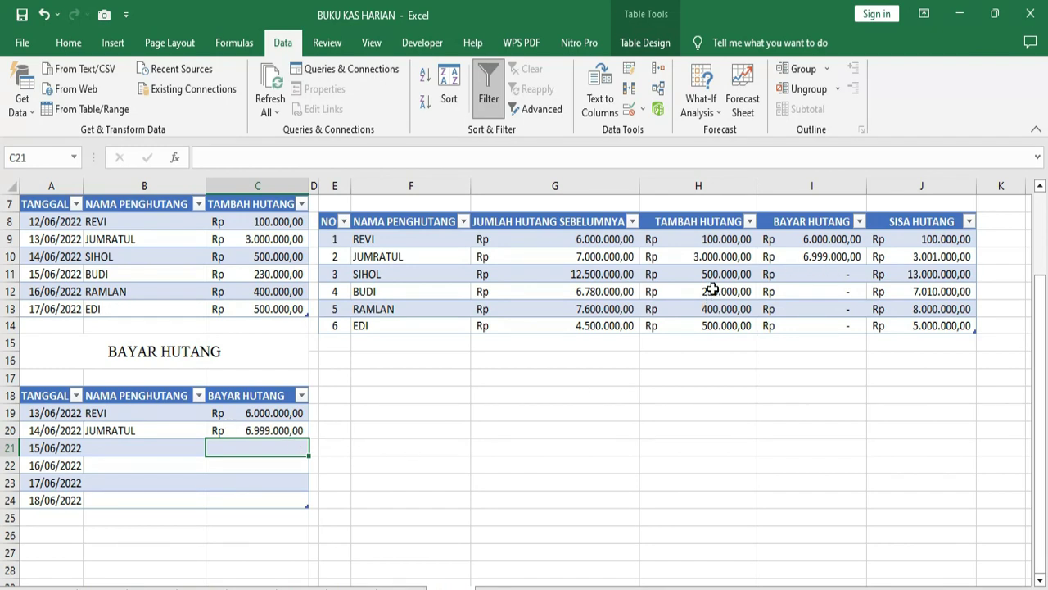
pyautogui.hotkey('ctrl', 'z')
# Step: Enter a payment of 9970000 for the second debtor in C20, checking the SISA HUTANG in J10 before and after
pyautogui.click(156, 431)
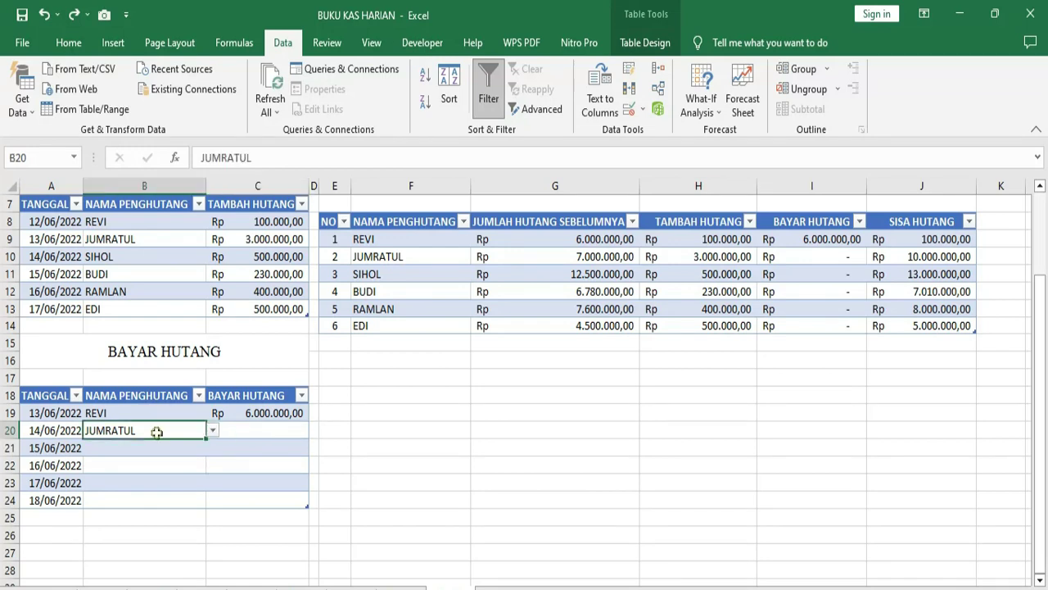
pyautogui.click(942, 256)
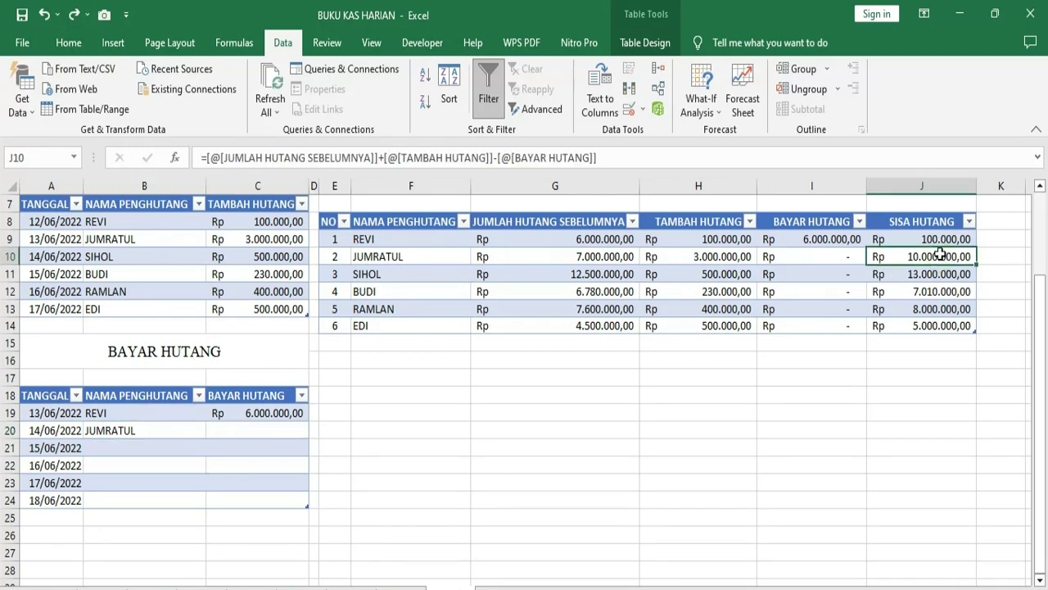
pyautogui.click(250, 429)
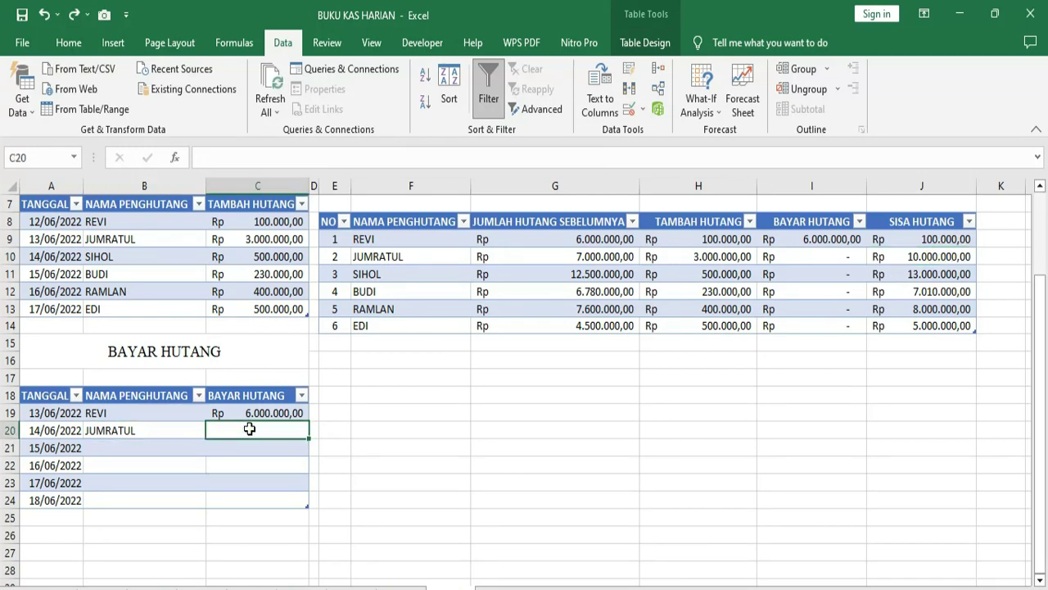
pyautogui.write('99')
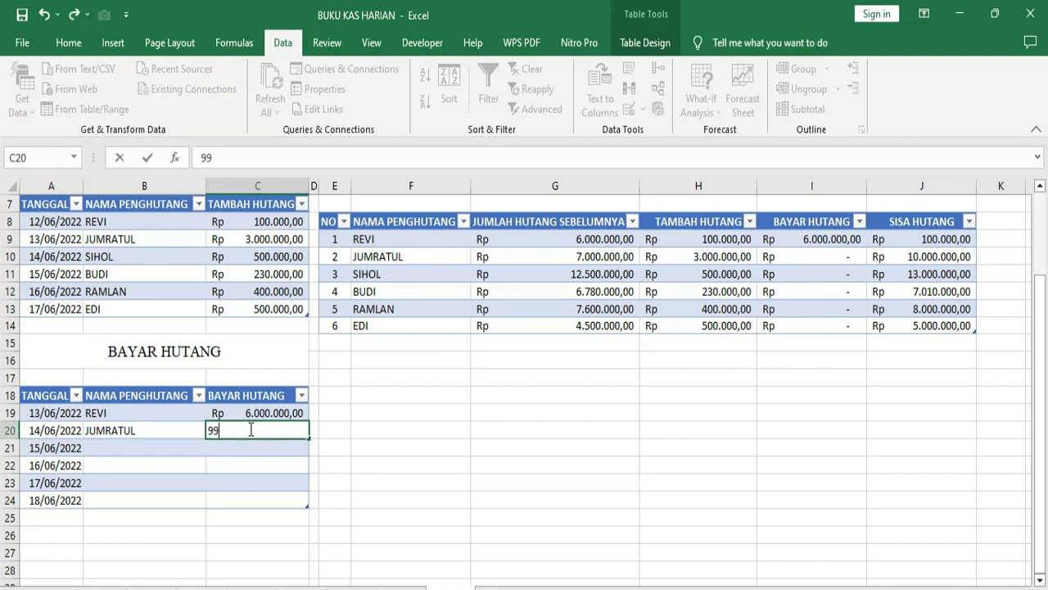
pyautogui.write('70000')
pyautogui.press('Return')
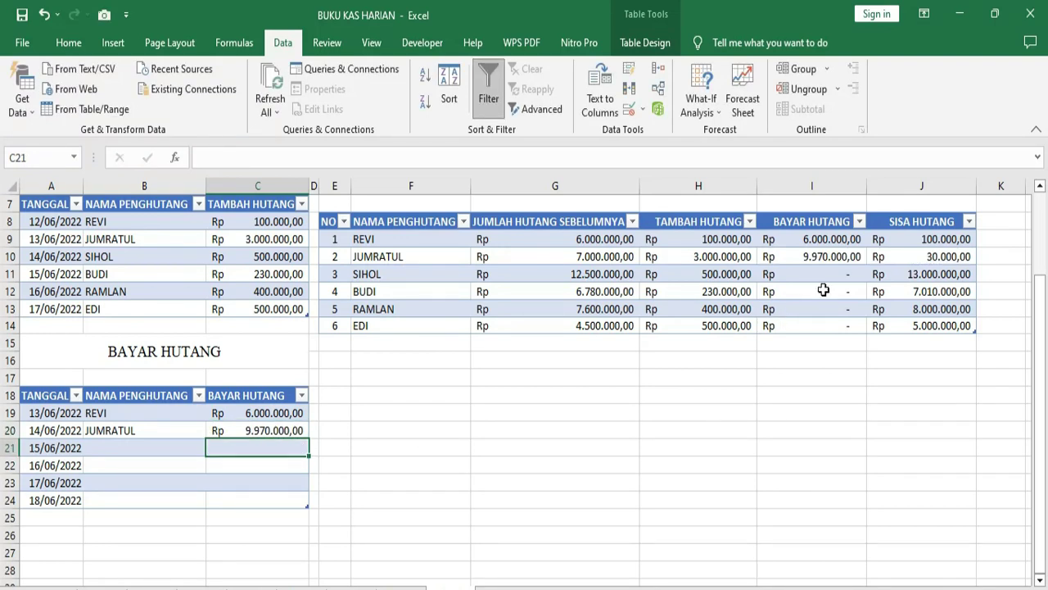
pyautogui.click(944, 257)
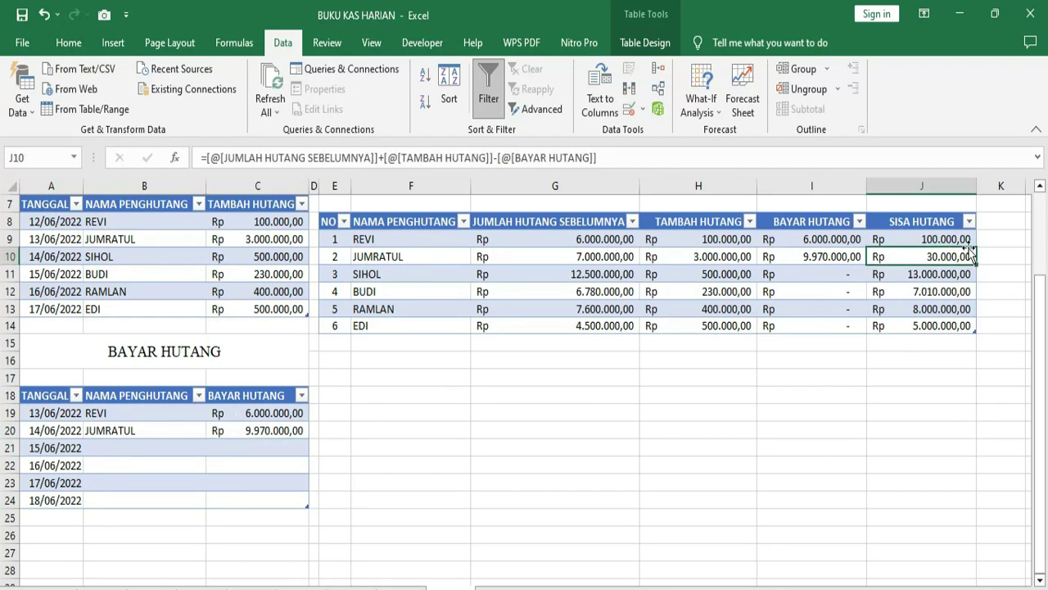
# Step: Choose the third debtor from the list in B21, enter a payment of 13000000 in C21, and check the SISA HUTANG in J11
pyautogui.click(125, 448)
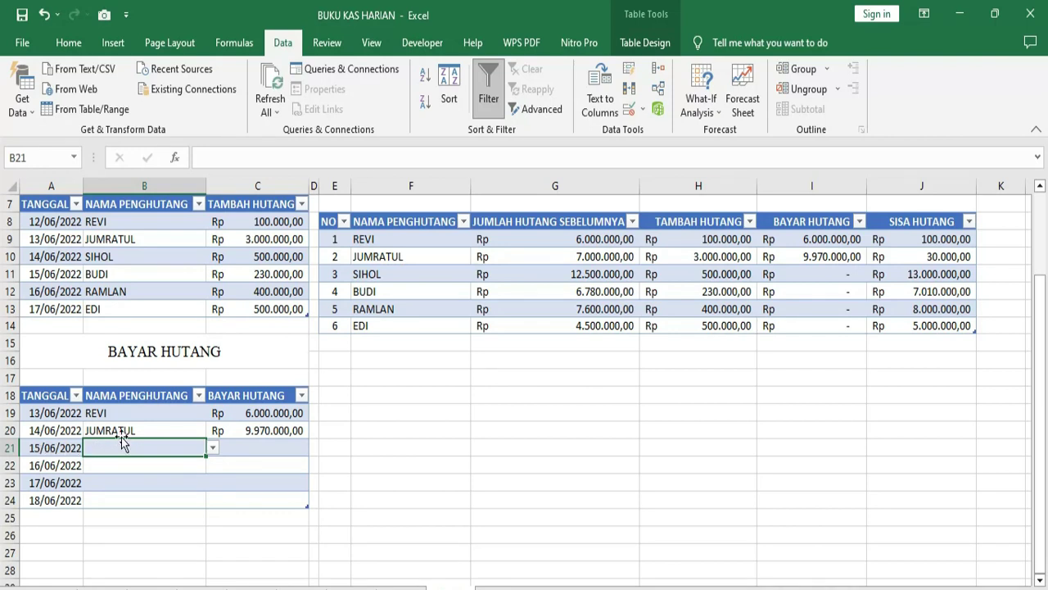
pyautogui.click(212, 448)
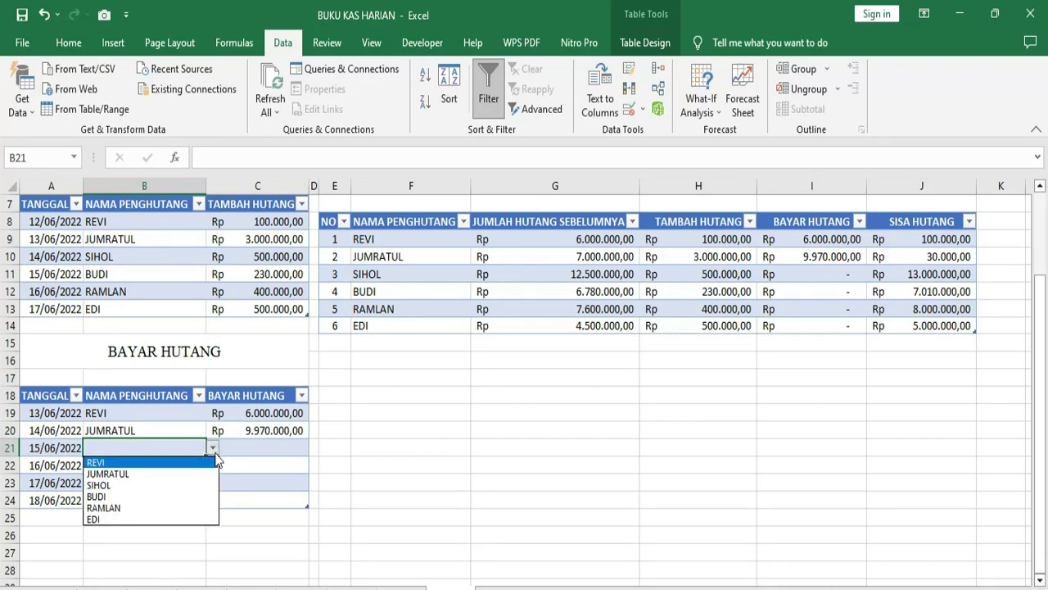
pyautogui.click(112, 484)
pyautogui.click(238, 452)
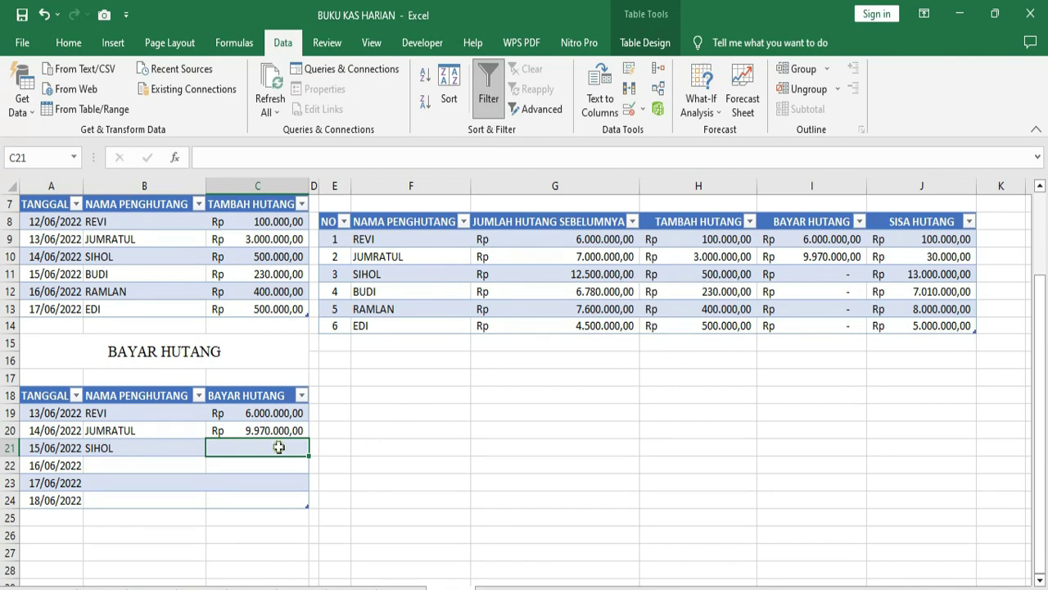
pyautogui.write('13000000')
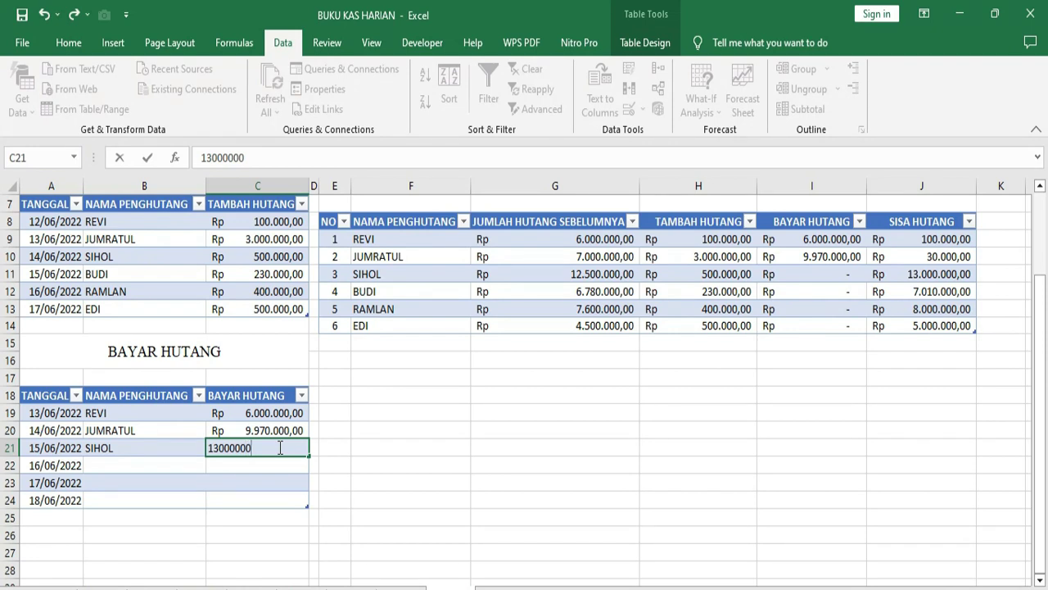
pyautogui.press('Return')
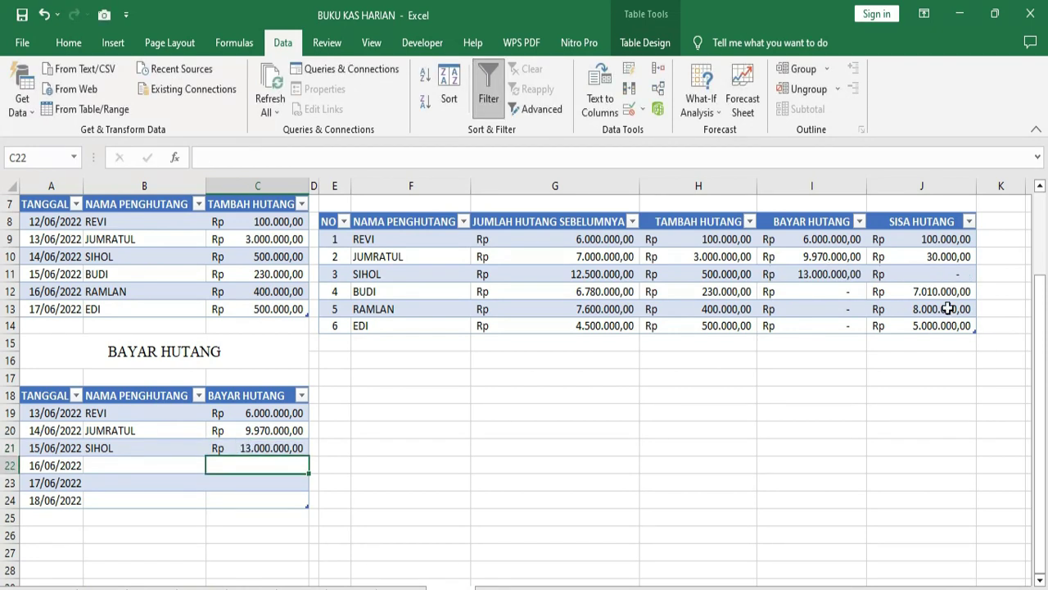
pyautogui.click(939, 279)
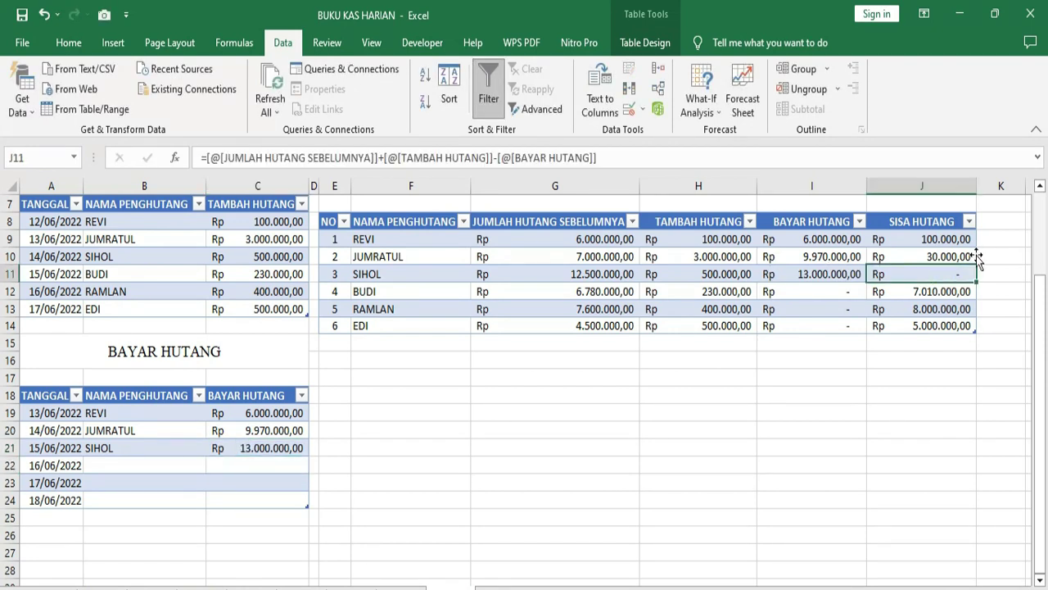
# Step: Choose the fourth debtor from the list in B22, enter a payment of 10000 in C22, and check the recap results in J12 and I12
pyautogui.click(124, 466)
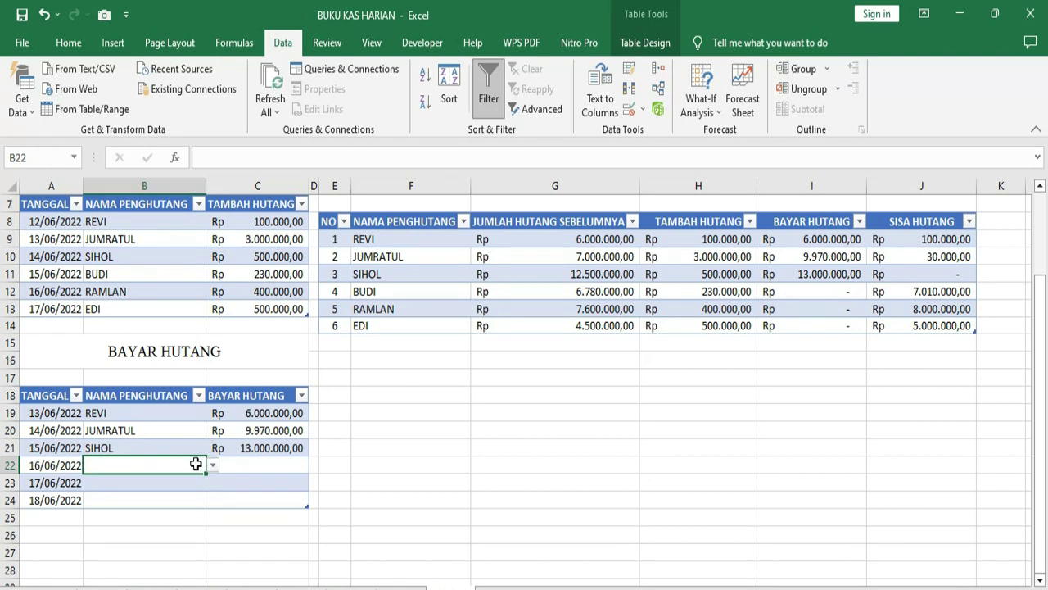
pyautogui.click(213, 465)
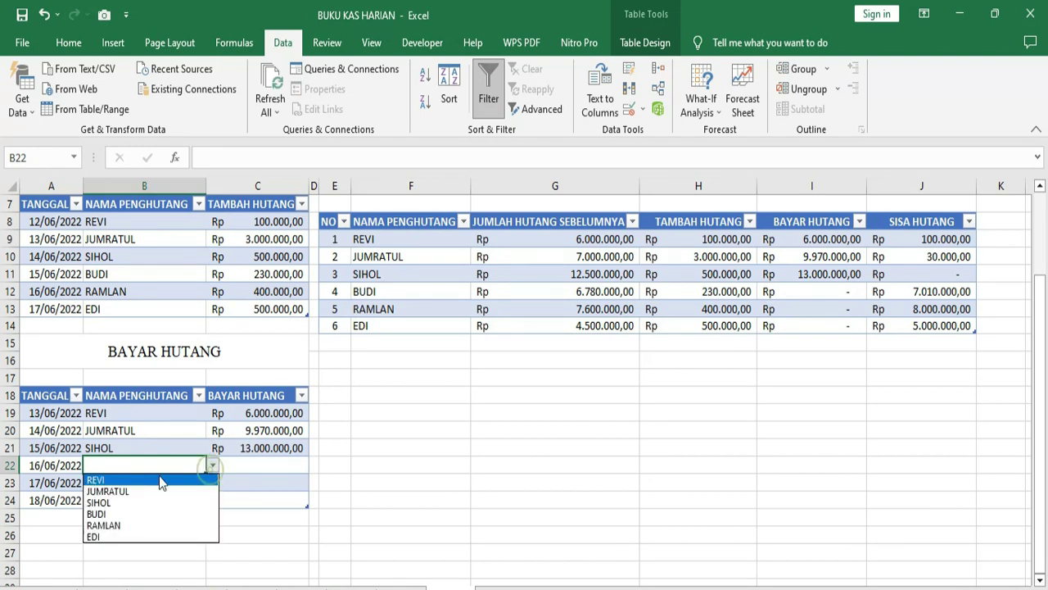
pyautogui.click(102, 512)
pyautogui.click(241, 467)
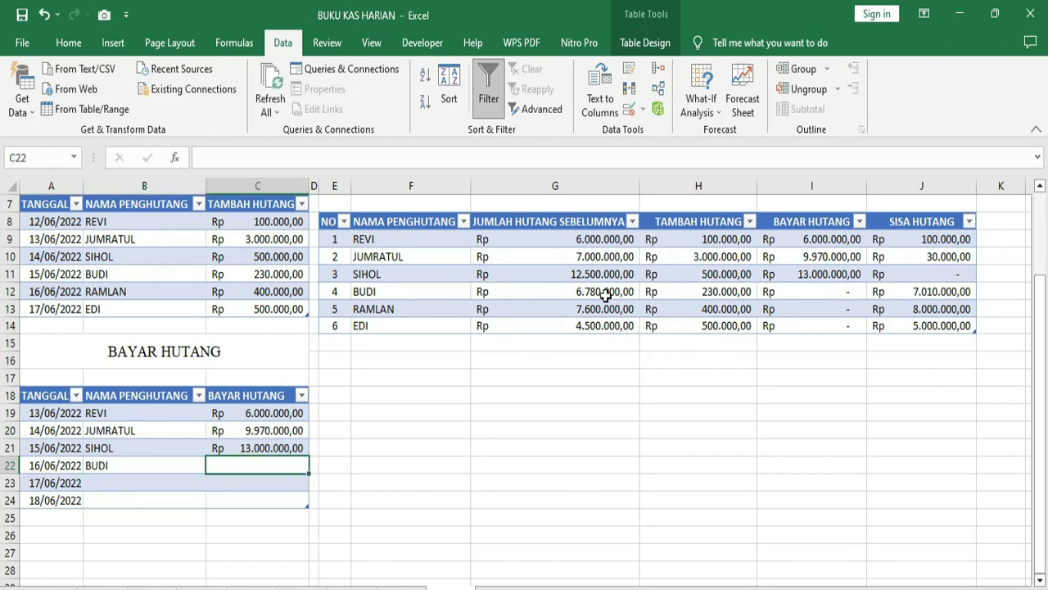
pyautogui.click(925, 293)
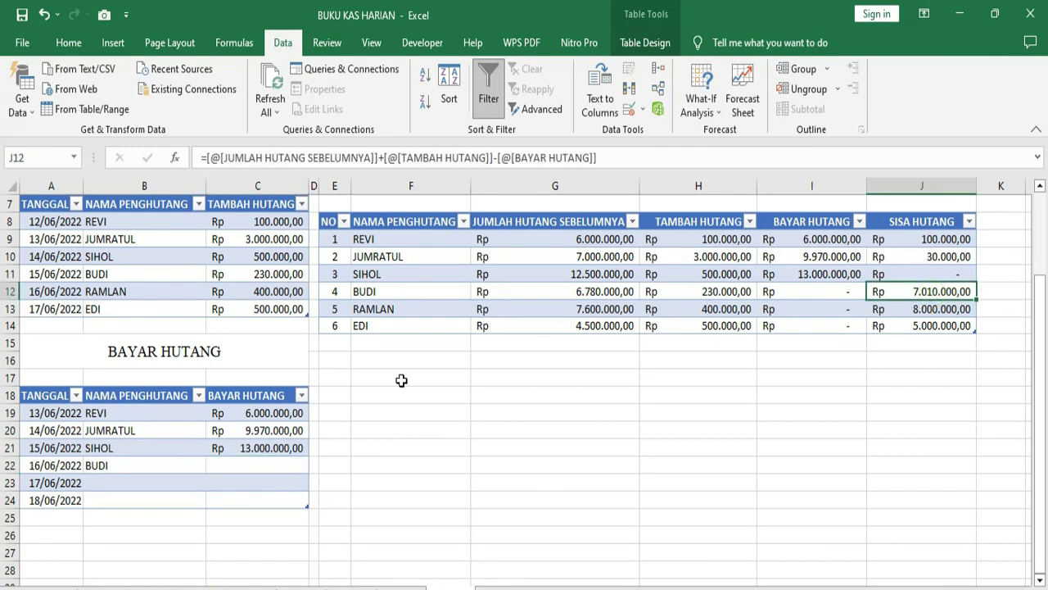
pyautogui.click(233, 473)
pyautogui.write('10000')
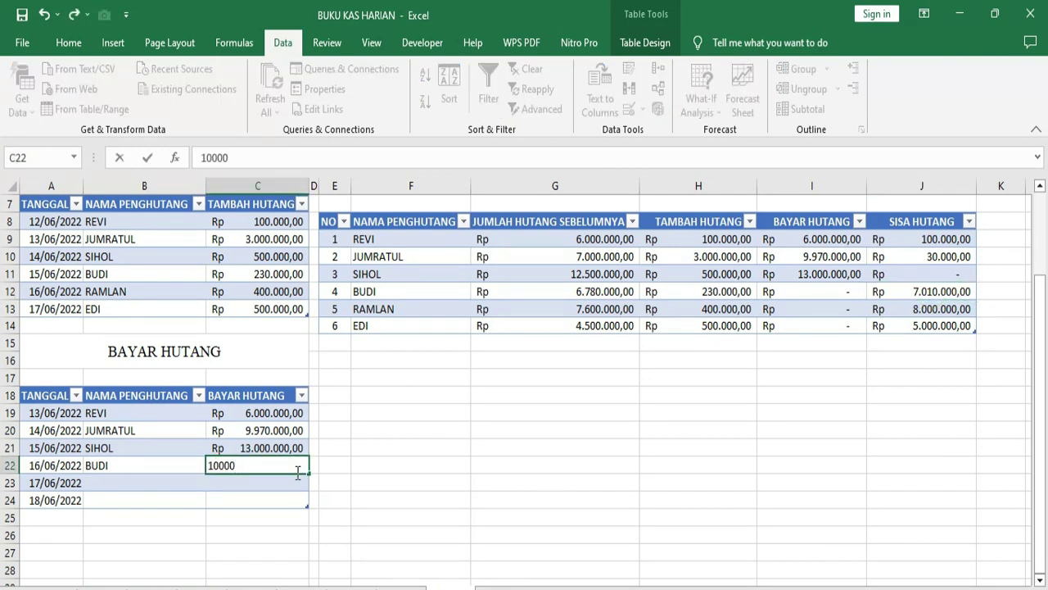
pyautogui.press('Return')
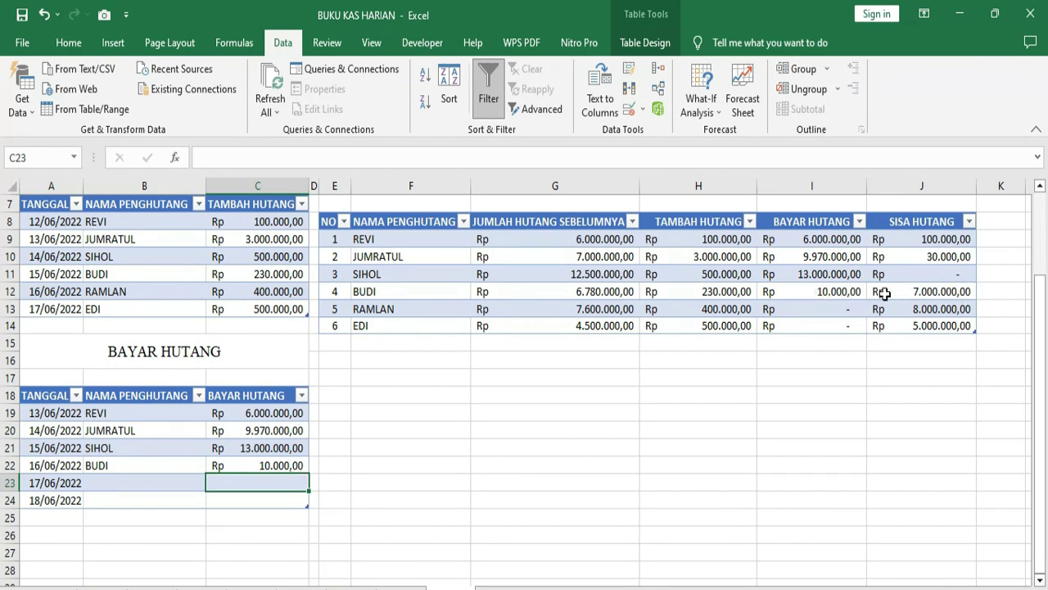
pyautogui.click(940, 293)
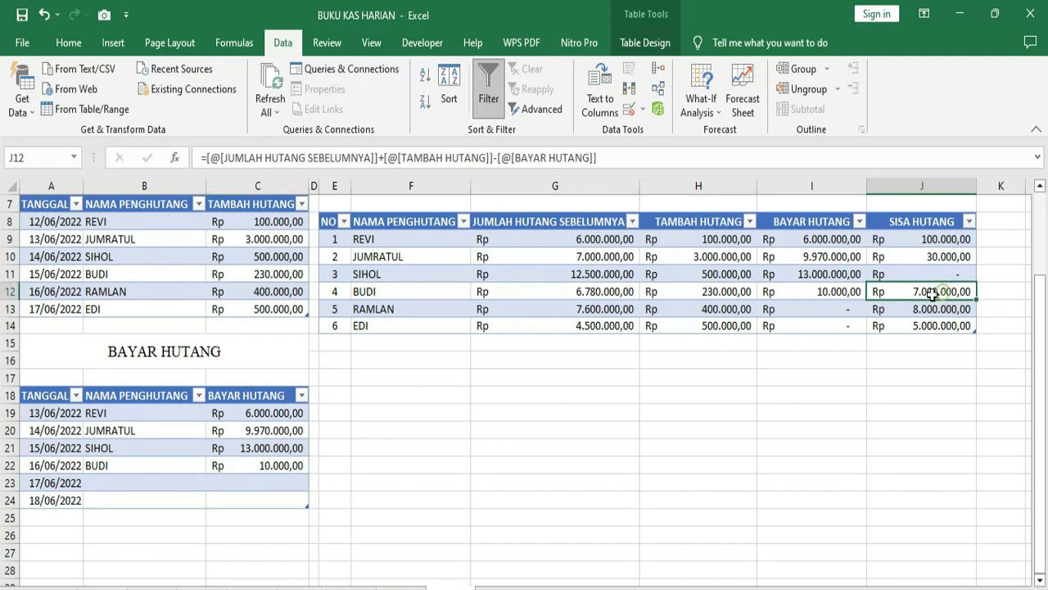
pyautogui.click(257, 461)
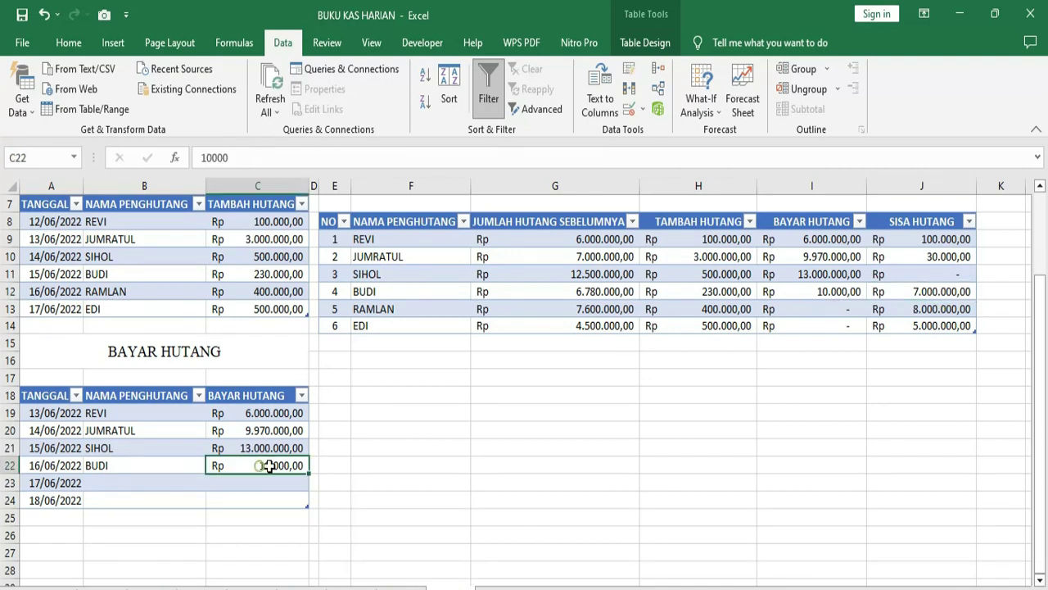
pyautogui.click(848, 291)
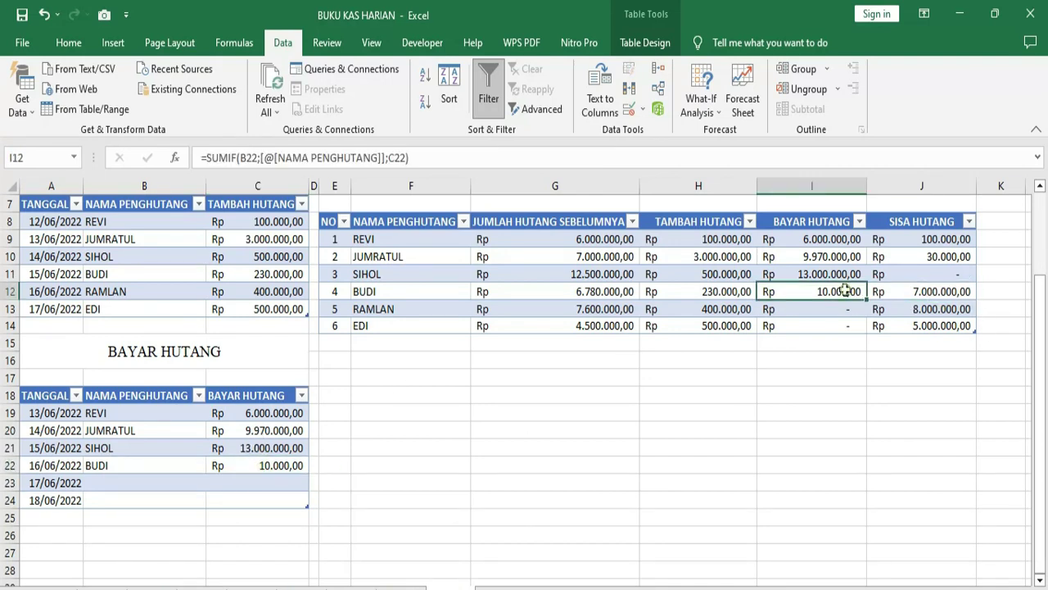
# Step: Choose the fifth debtor from the name list in B23 of the BAYAR HUTANG table
pyautogui.click(134, 484)
pyautogui.click(212, 485)
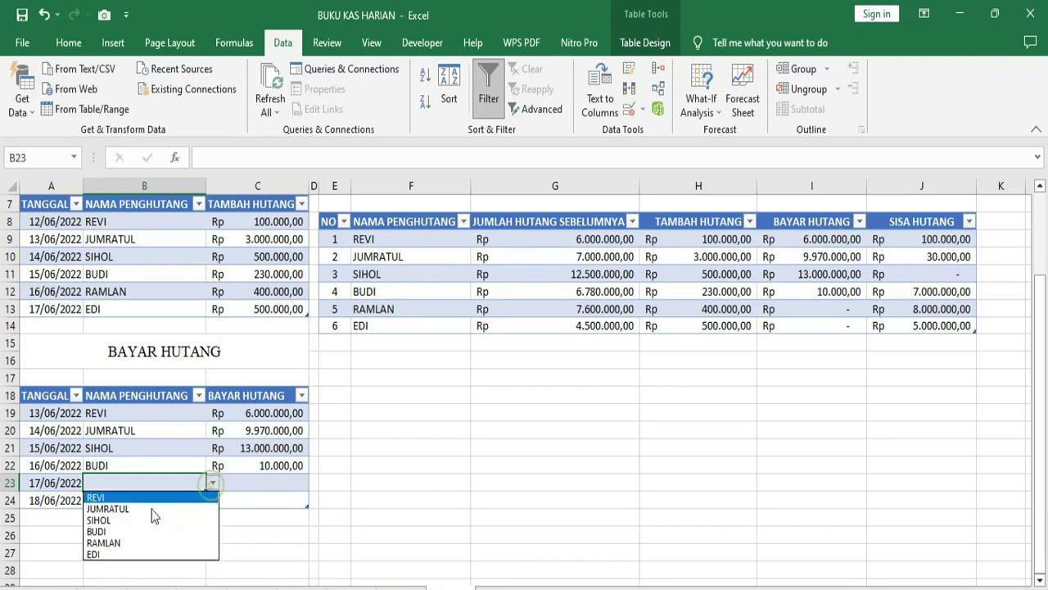
pyautogui.click(113, 543)
pyautogui.click(258, 484)
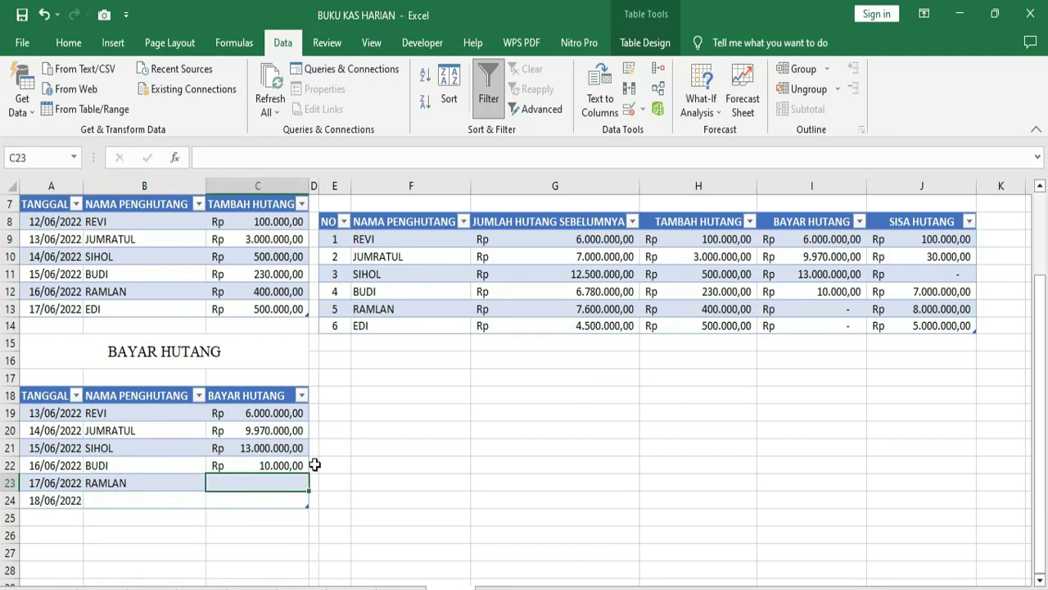
# Step: Enter a payment of 7598000 for the fifth debtor in C23, and compare it with the recap results in J13 and I13
pyautogui.click(948, 311)
pyautogui.click(243, 481)
pyautogui.write('75')
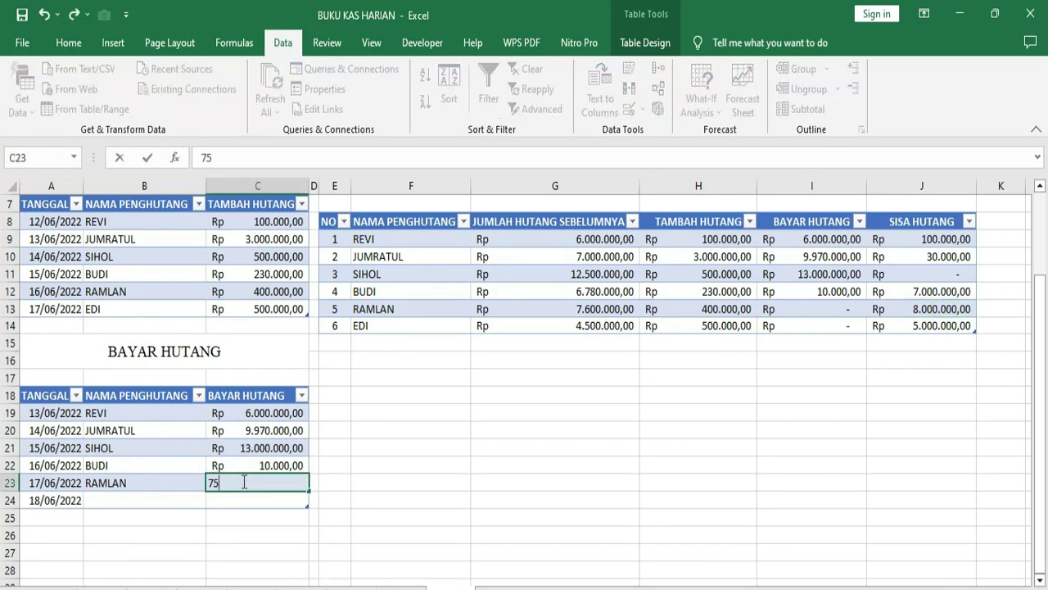
pyautogui.write('98000')
pyautogui.press('Return')
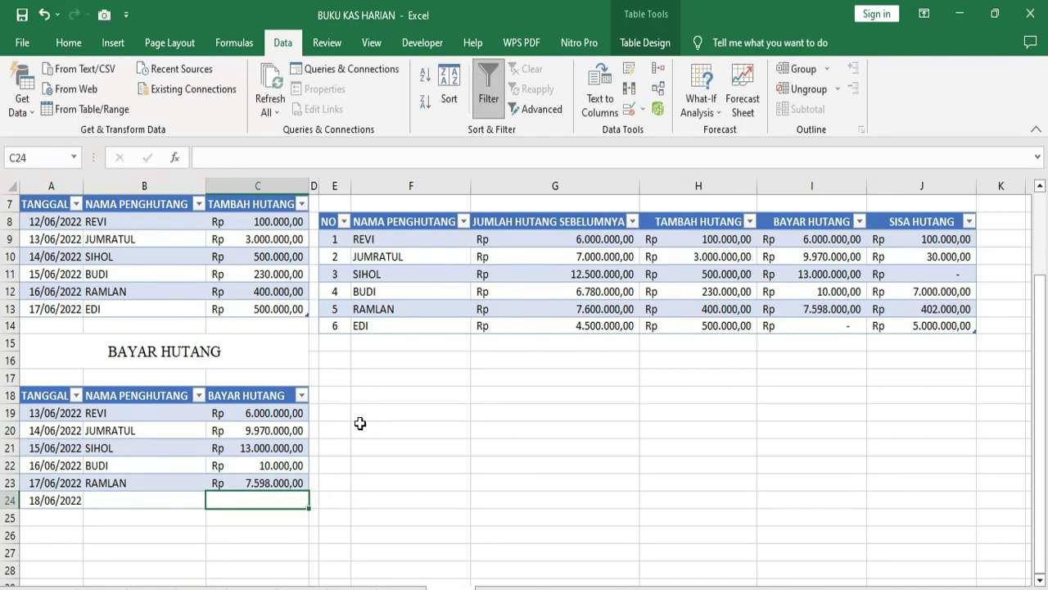
pyautogui.click(262, 484)
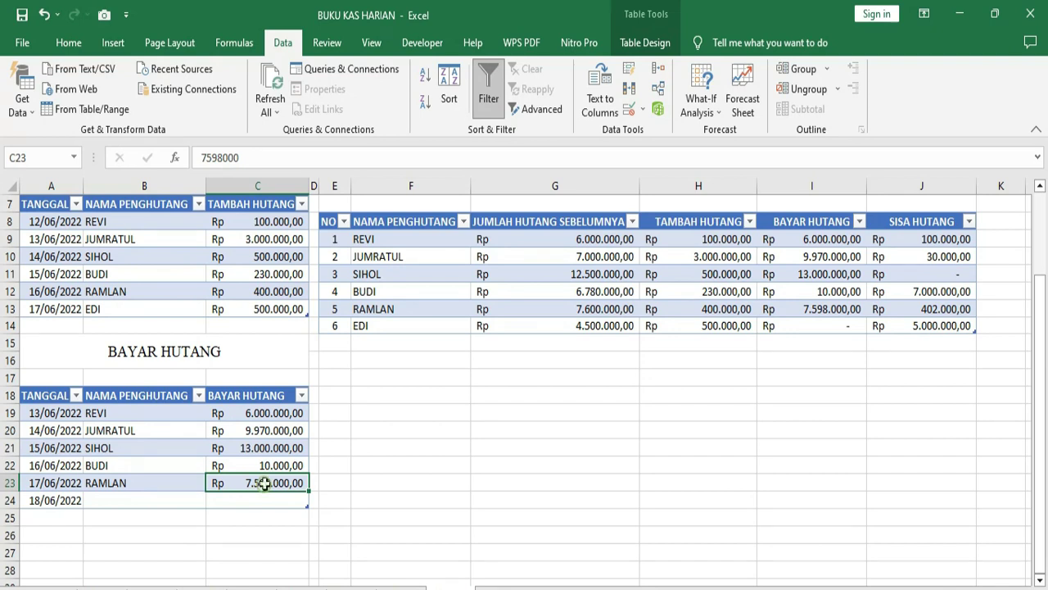
pyautogui.click(930, 316)
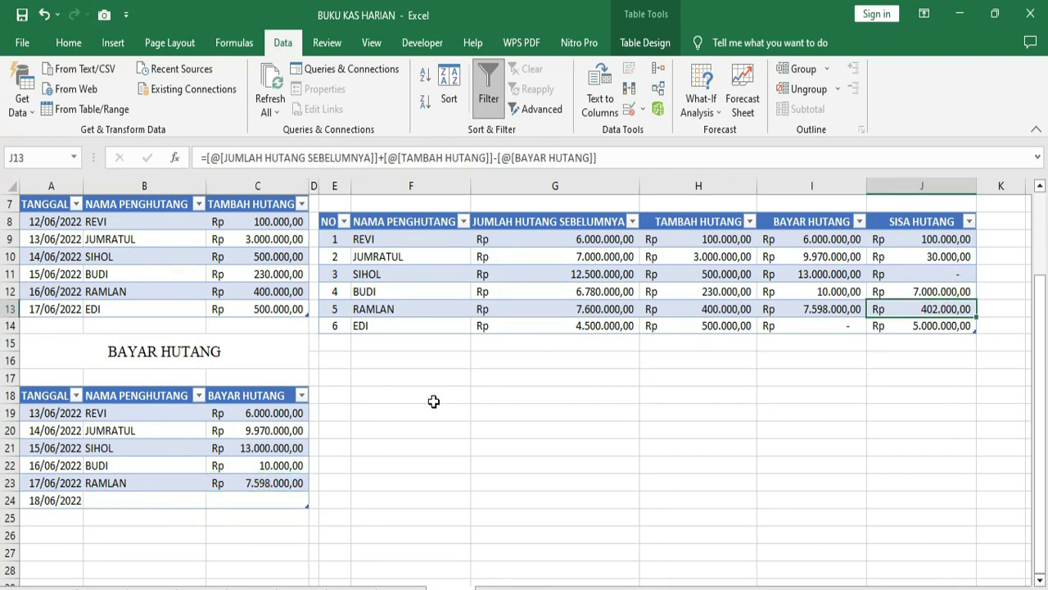
pyautogui.click(269, 479)
pyautogui.click(837, 307)
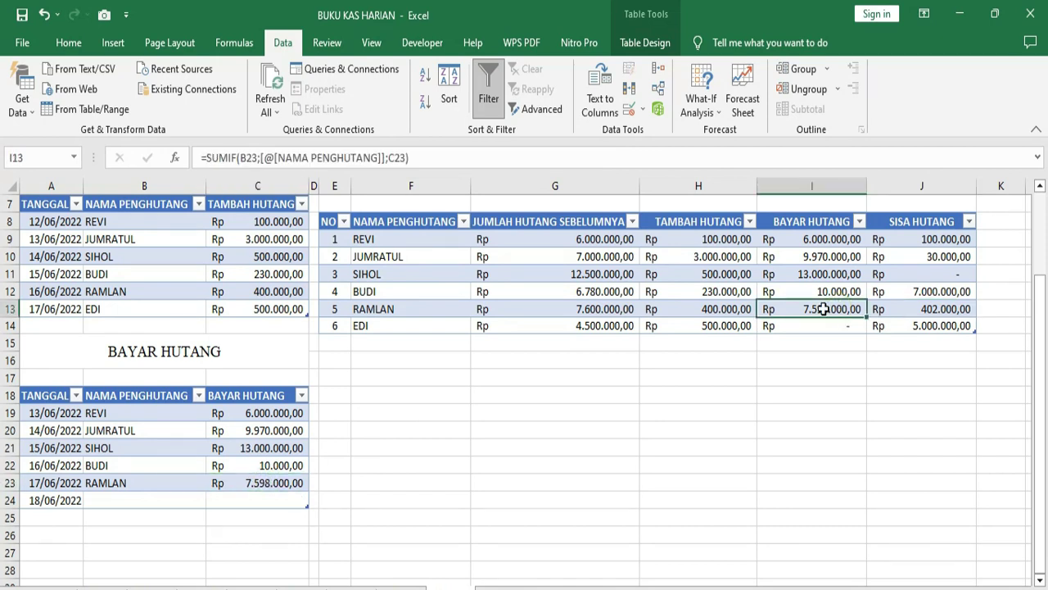
# Step: Choose the sixth debtor from the list in B24, enter a payment of 5000000 in C24, and check the SISA HUTANG in J14
pyautogui.click(125, 500)
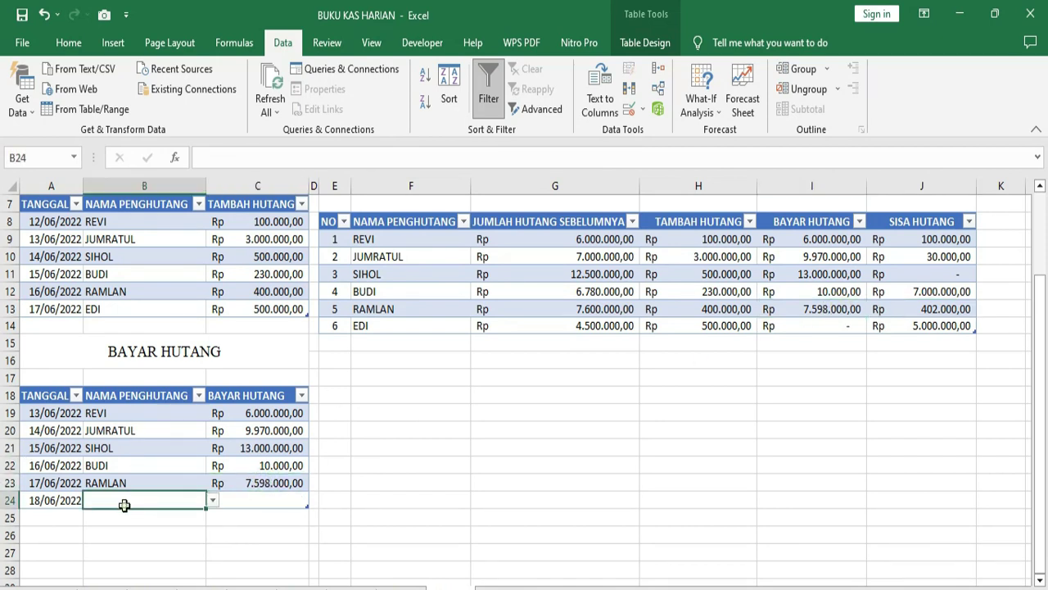
pyautogui.click(212, 500)
pyautogui.click(106, 572)
pyautogui.click(237, 500)
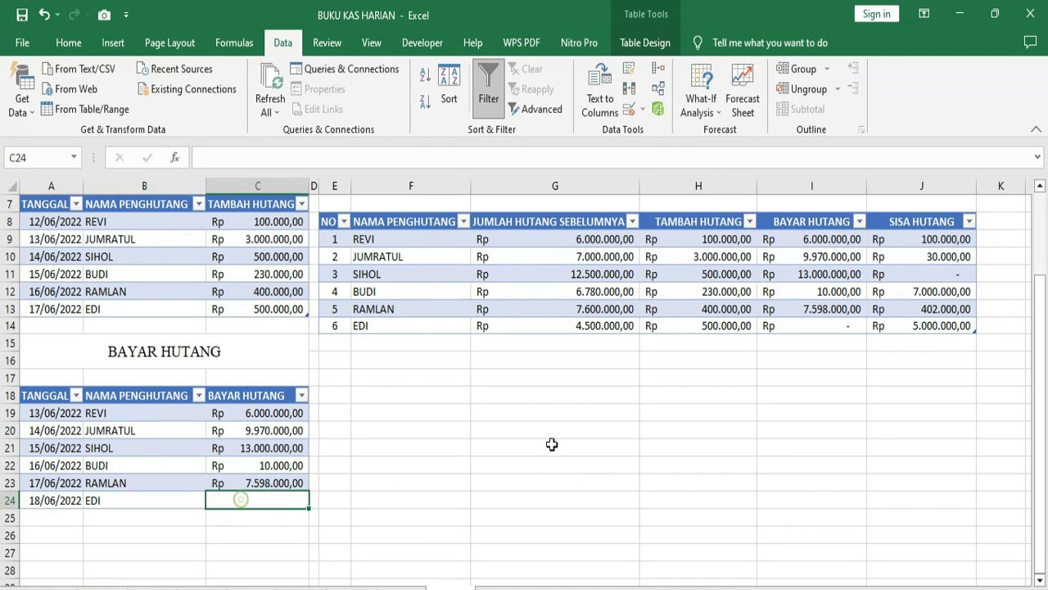
pyautogui.click(932, 334)
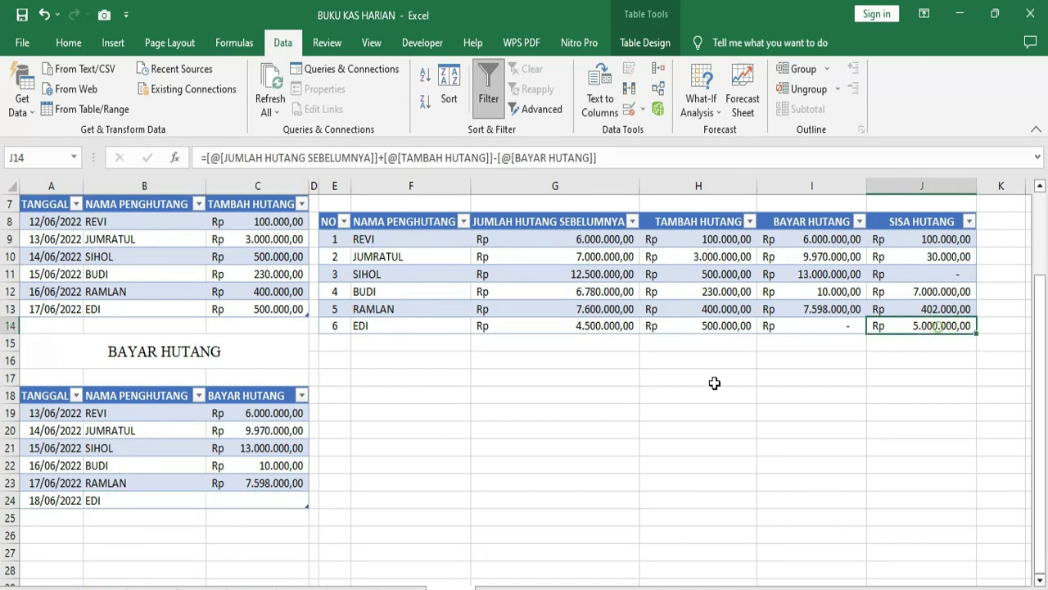
pyautogui.click(276, 503)
pyautogui.write('5000000')
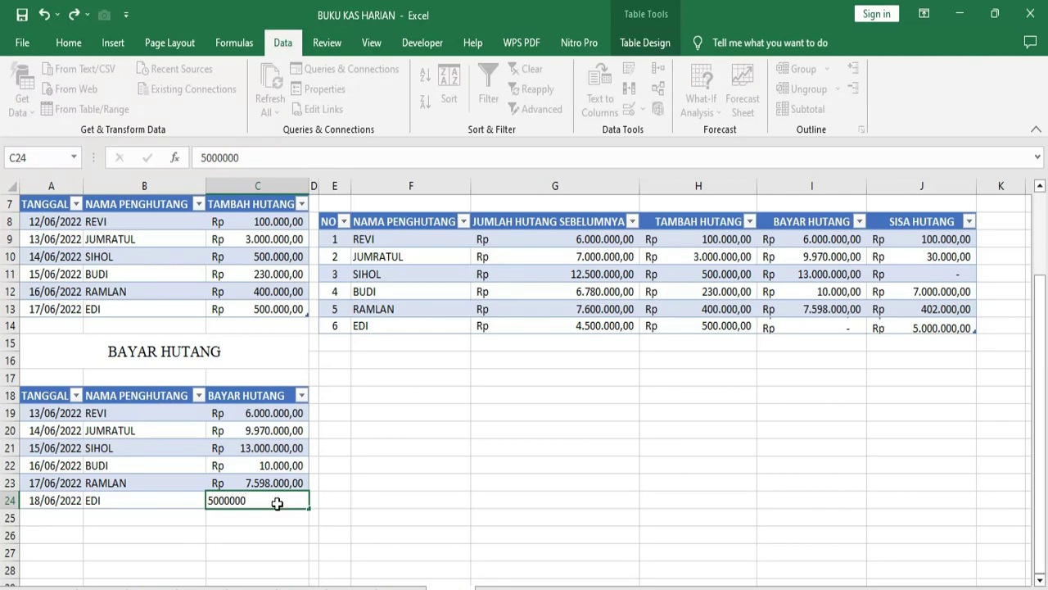
pyautogui.press('Return')
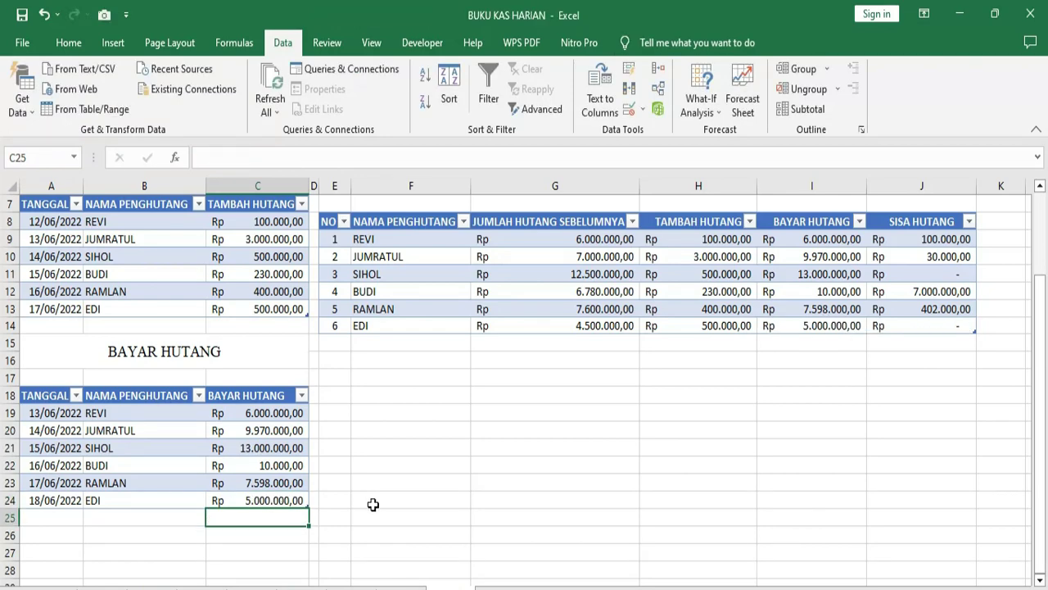
pyautogui.click(921, 332)
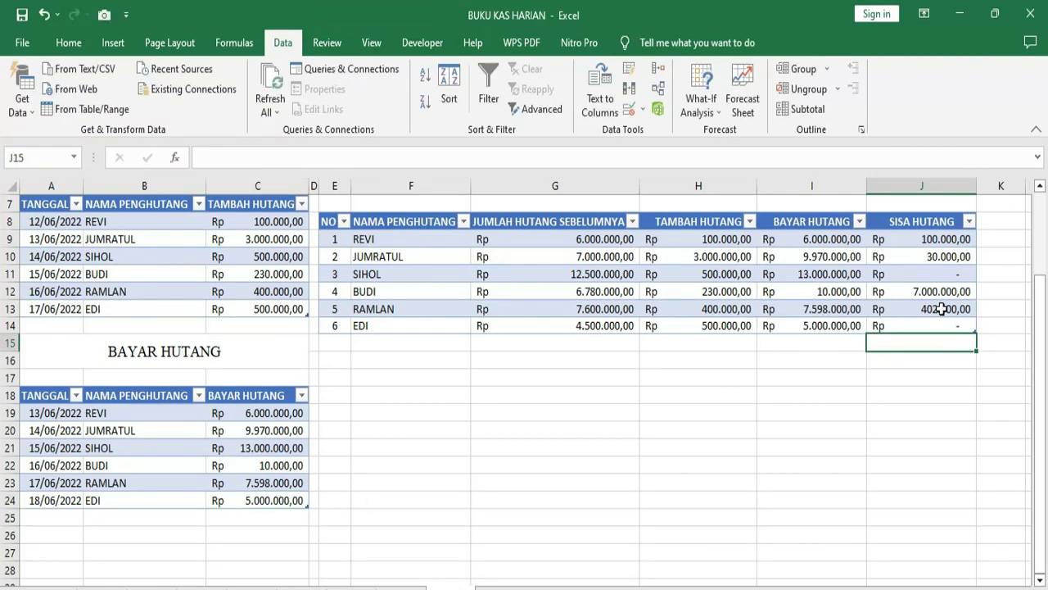
# Step: Review the completed TAMBAH HUTANG and BAYAR HUTANG tables against the DAFTAR PENGHUTANG recap
pyautogui.scroll(2, 458, 428)
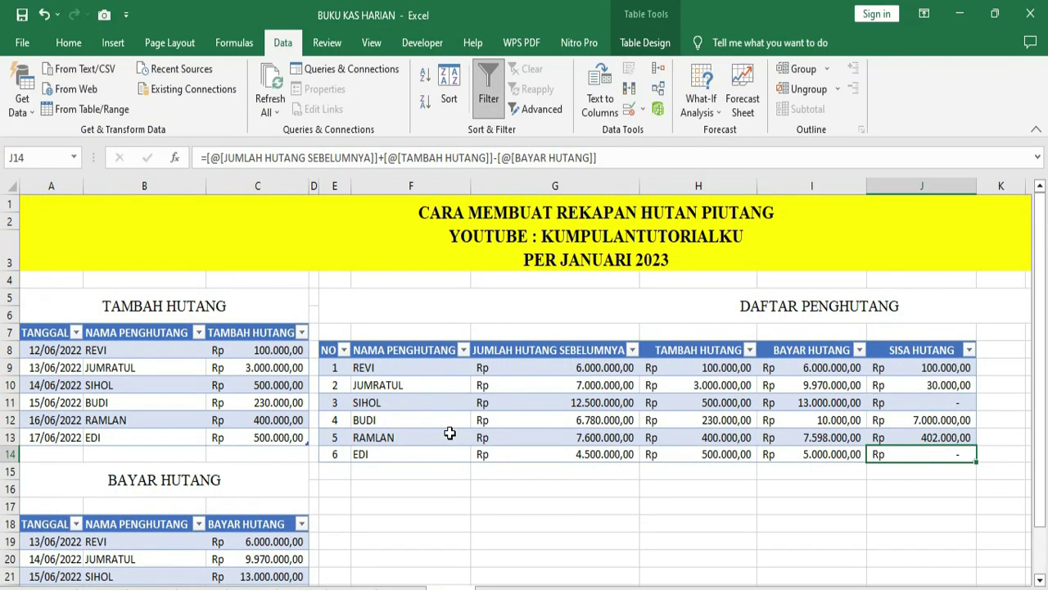
pyautogui.scroll(-2, 449, 433)
pyautogui.scroll(2, 452, 432)
pyautogui.scroll(-2, 416, 387)
pyautogui.scroll(2, 416, 388)
pyautogui.scroll(-2, 503, 385)
pyautogui.click(479, 395)
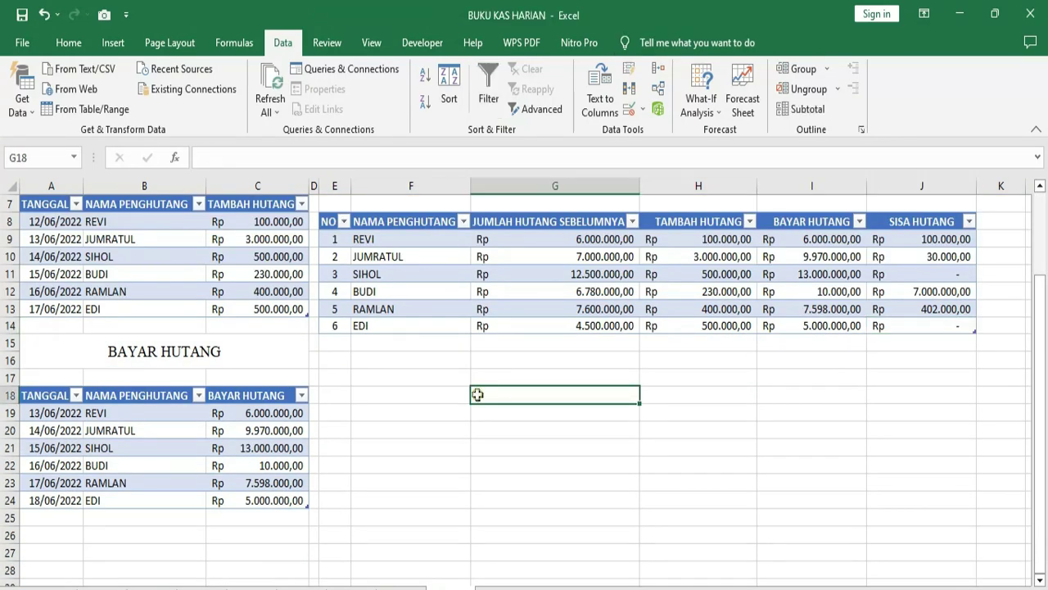
pyautogui.scroll(2, 479, 397)
pyautogui.scroll(-2, 479, 397)
pyautogui.scroll(2, 560, 329)
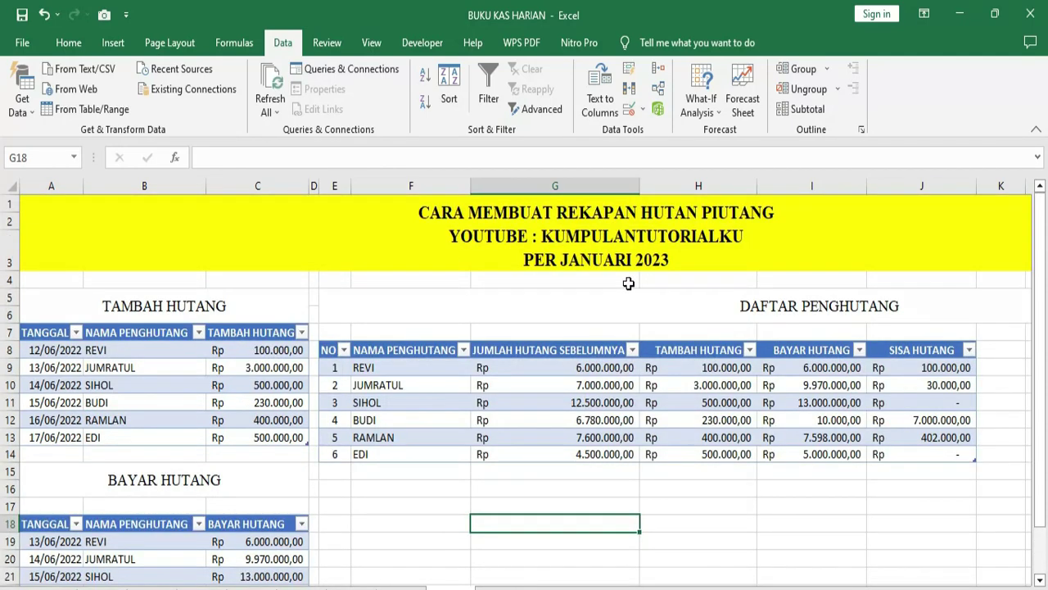
pyautogui.click(358, 404)
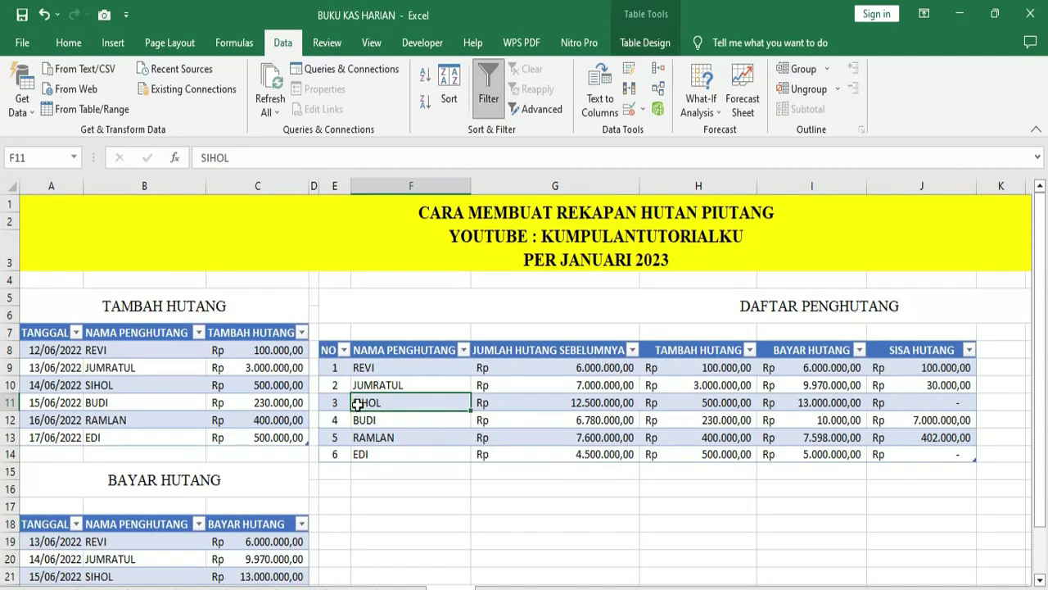
pyautogui.scroll(-4, 358, 403)
pyautogui.scroll(4, 358, 404)
pyautogui.scroll(-2, 496, 365)
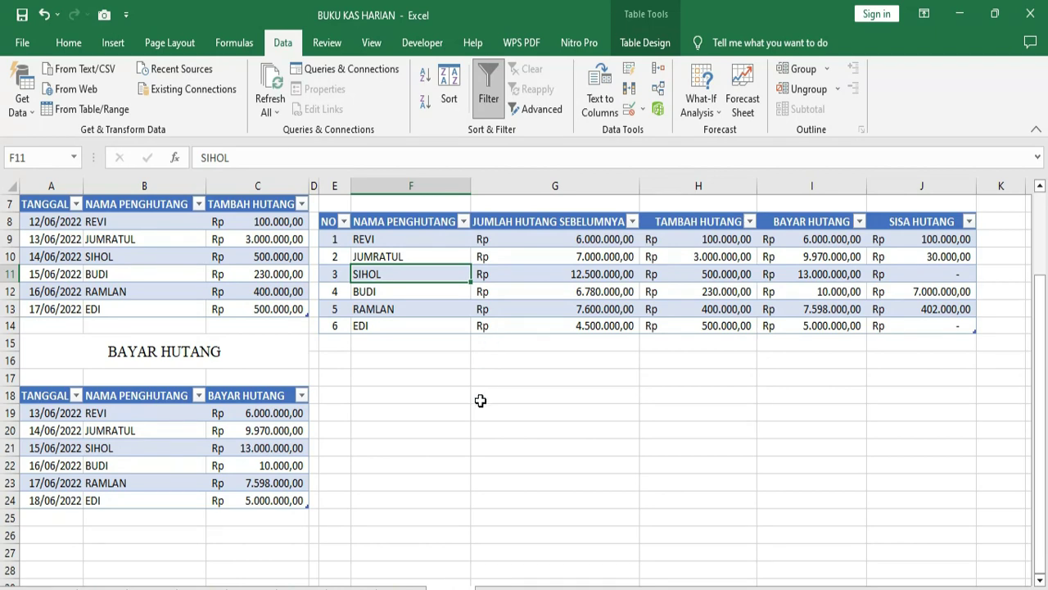
pyautogui.scroll(2, 481, 401)
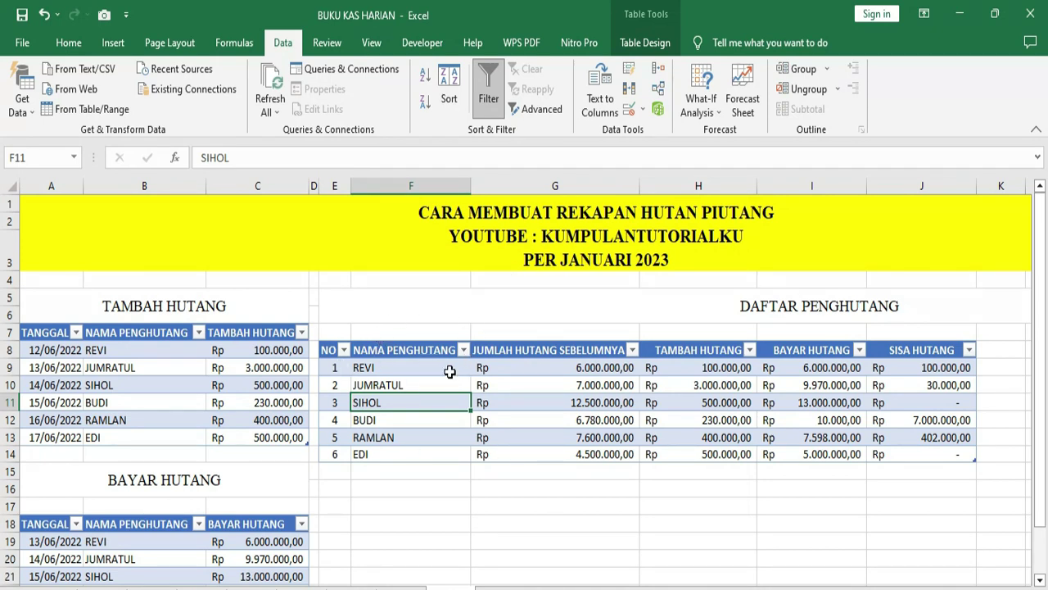
pyautogui.click(542, 372)
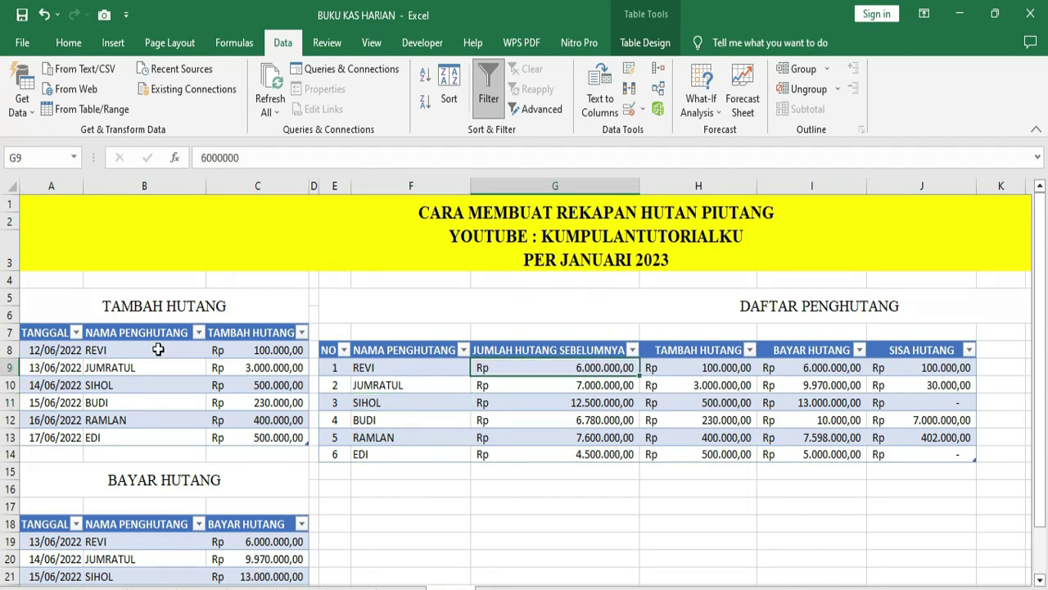
pyautogui.moveTo(159, 350); pyautogui.dragTo(350, 509)
pyautogui.click(426, 440)
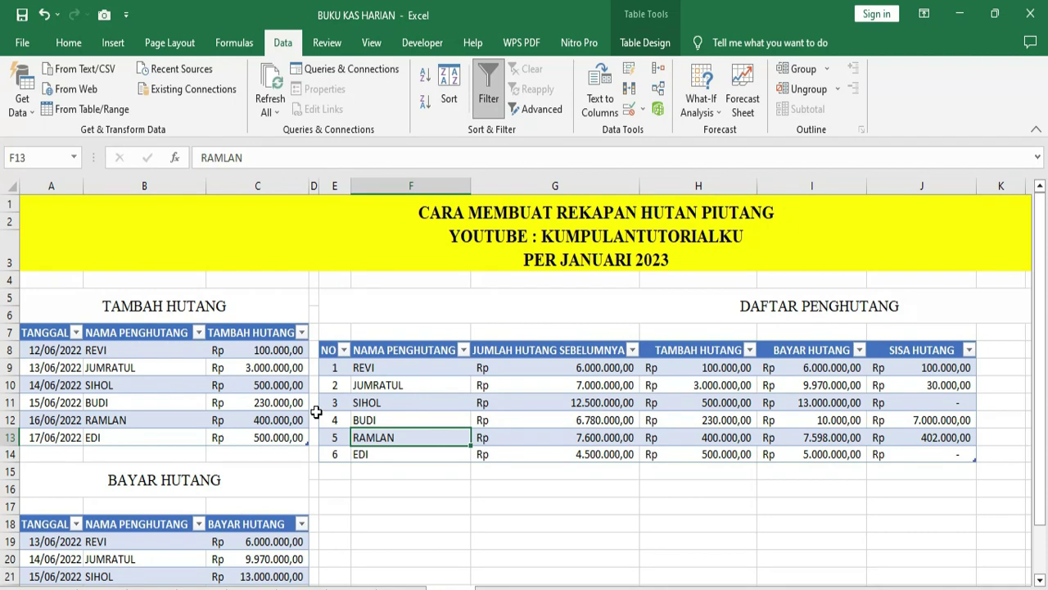
pyautogui.scroll(-2, 316, 412)
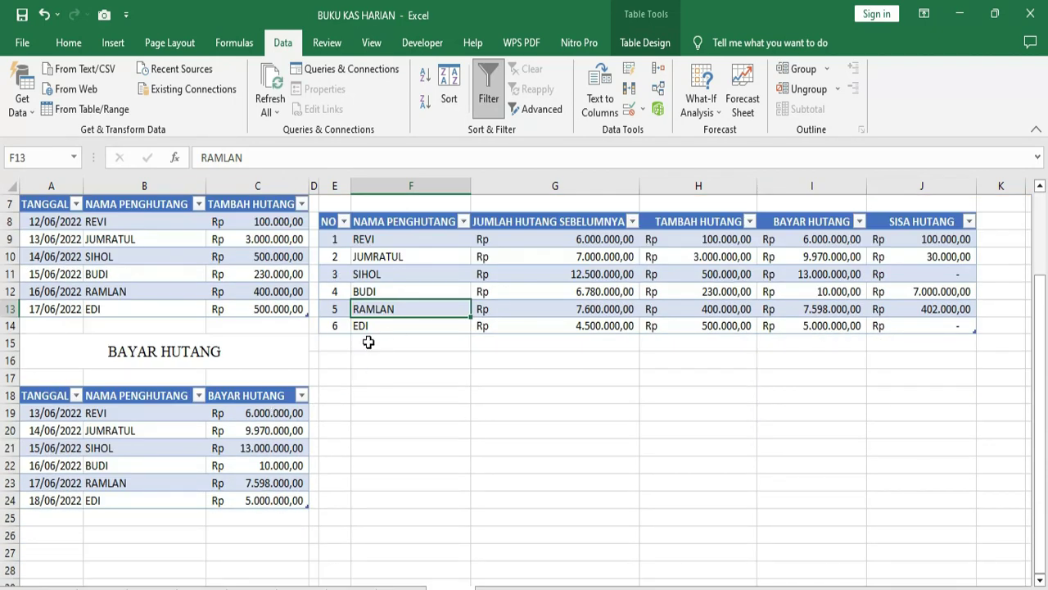
pyautogui.scroll(2, 369, 342)
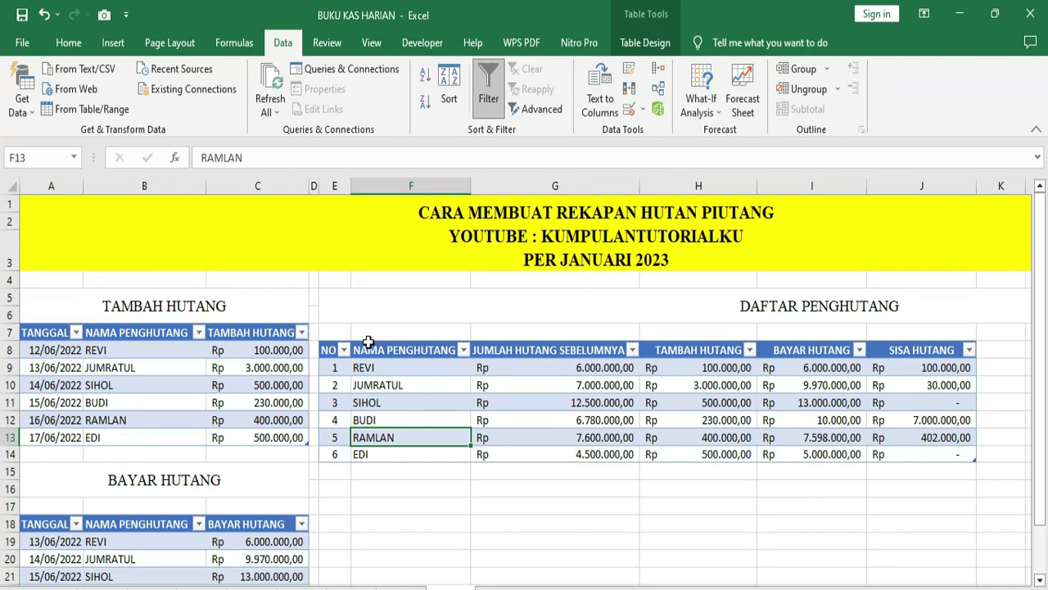